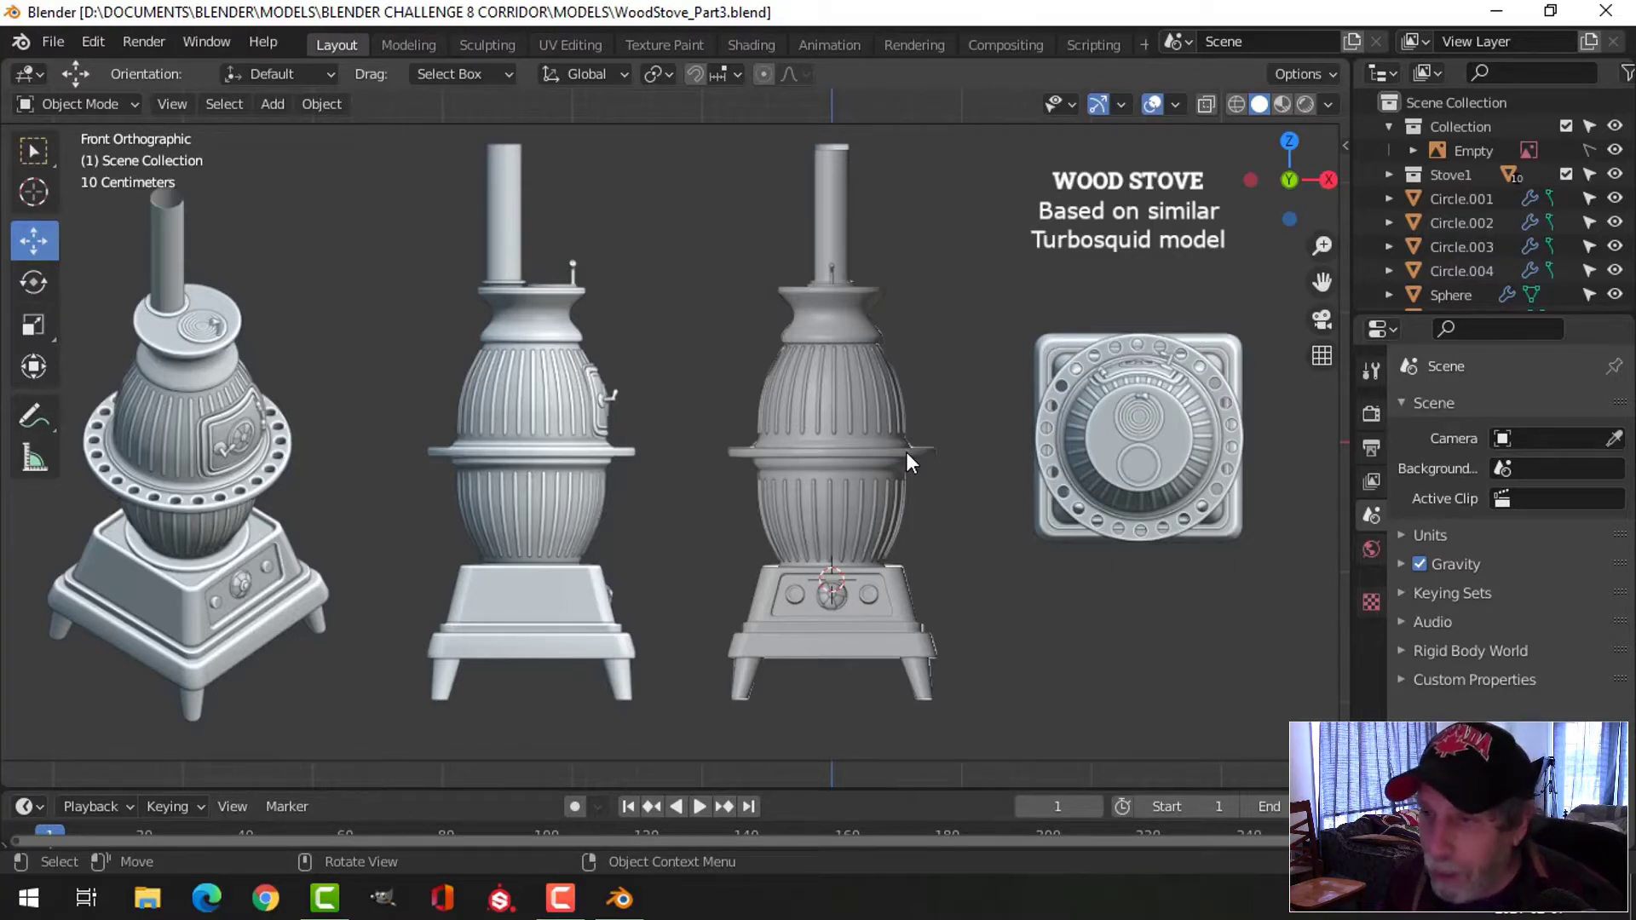
Open the stove's ribbed body mesh for editing with face selection active, framed on its upper half
scroll(907, 454, "up", 2)
scroll(907, 453, "down", 2)
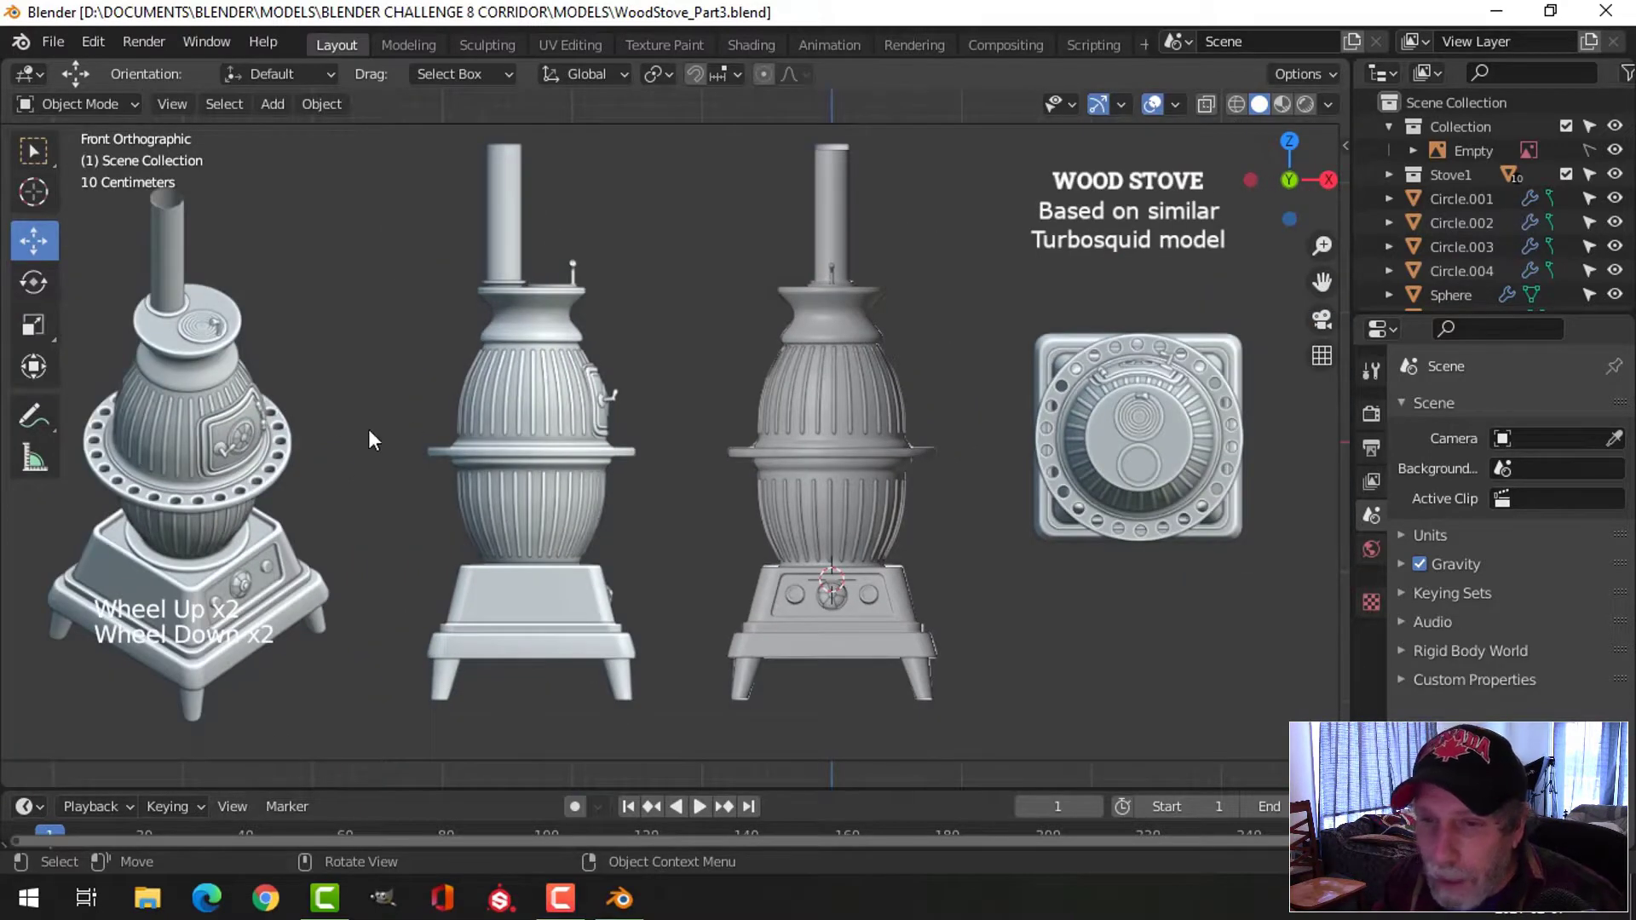
scroll(861, 445, "up", 3)
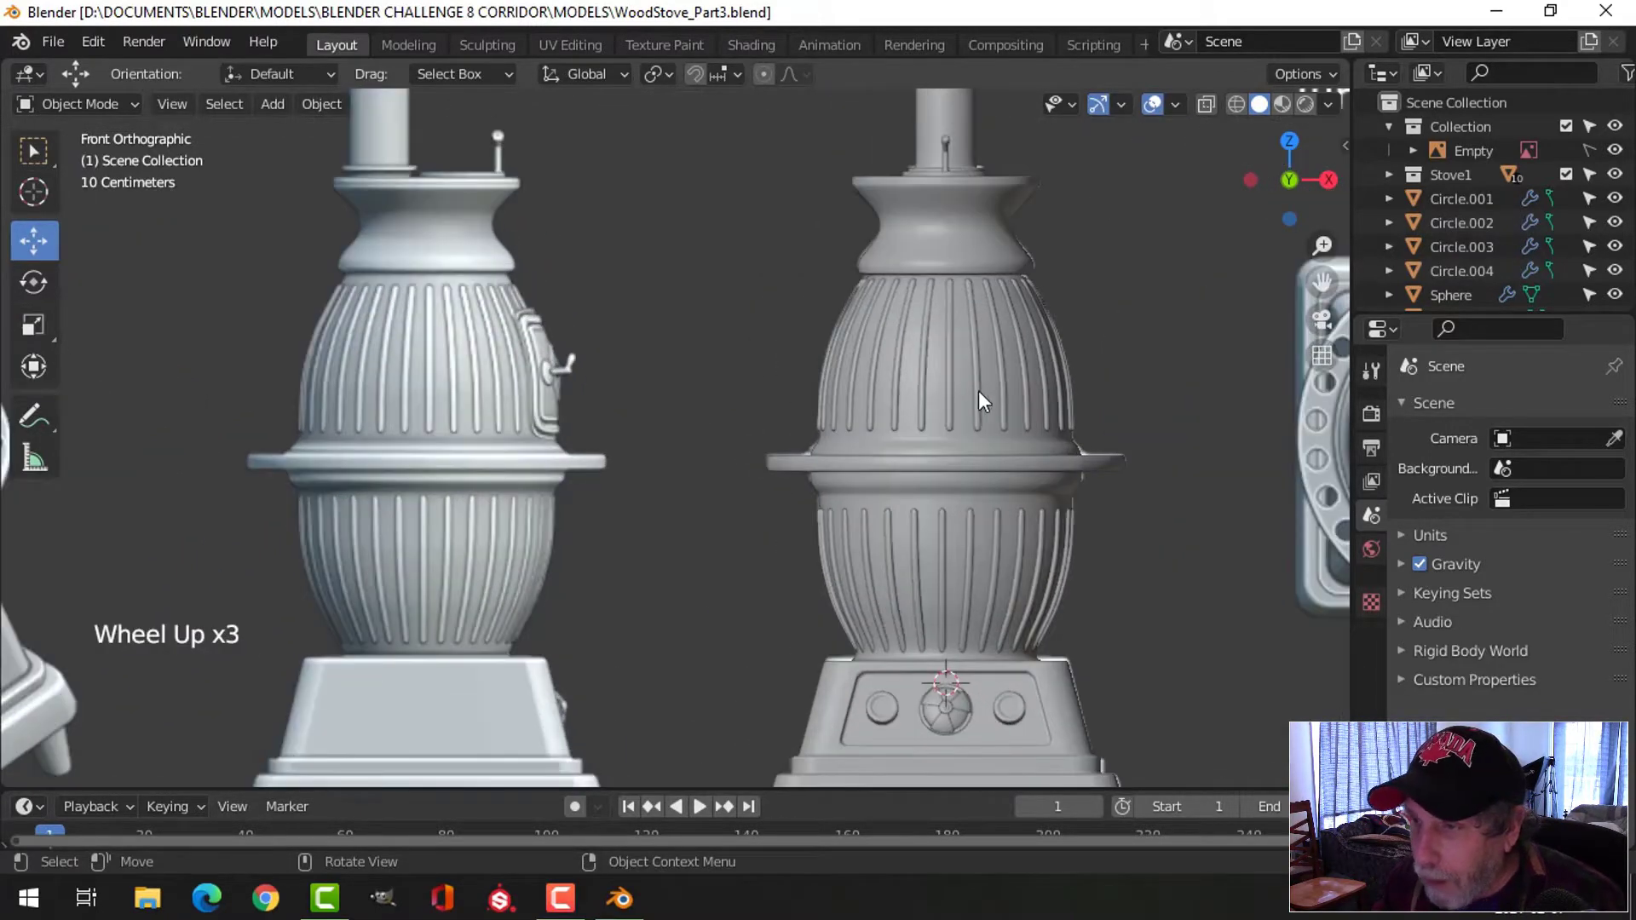
left_click(959, 376)
middle_click_drag(1012, 418, 901, 443, "shift")
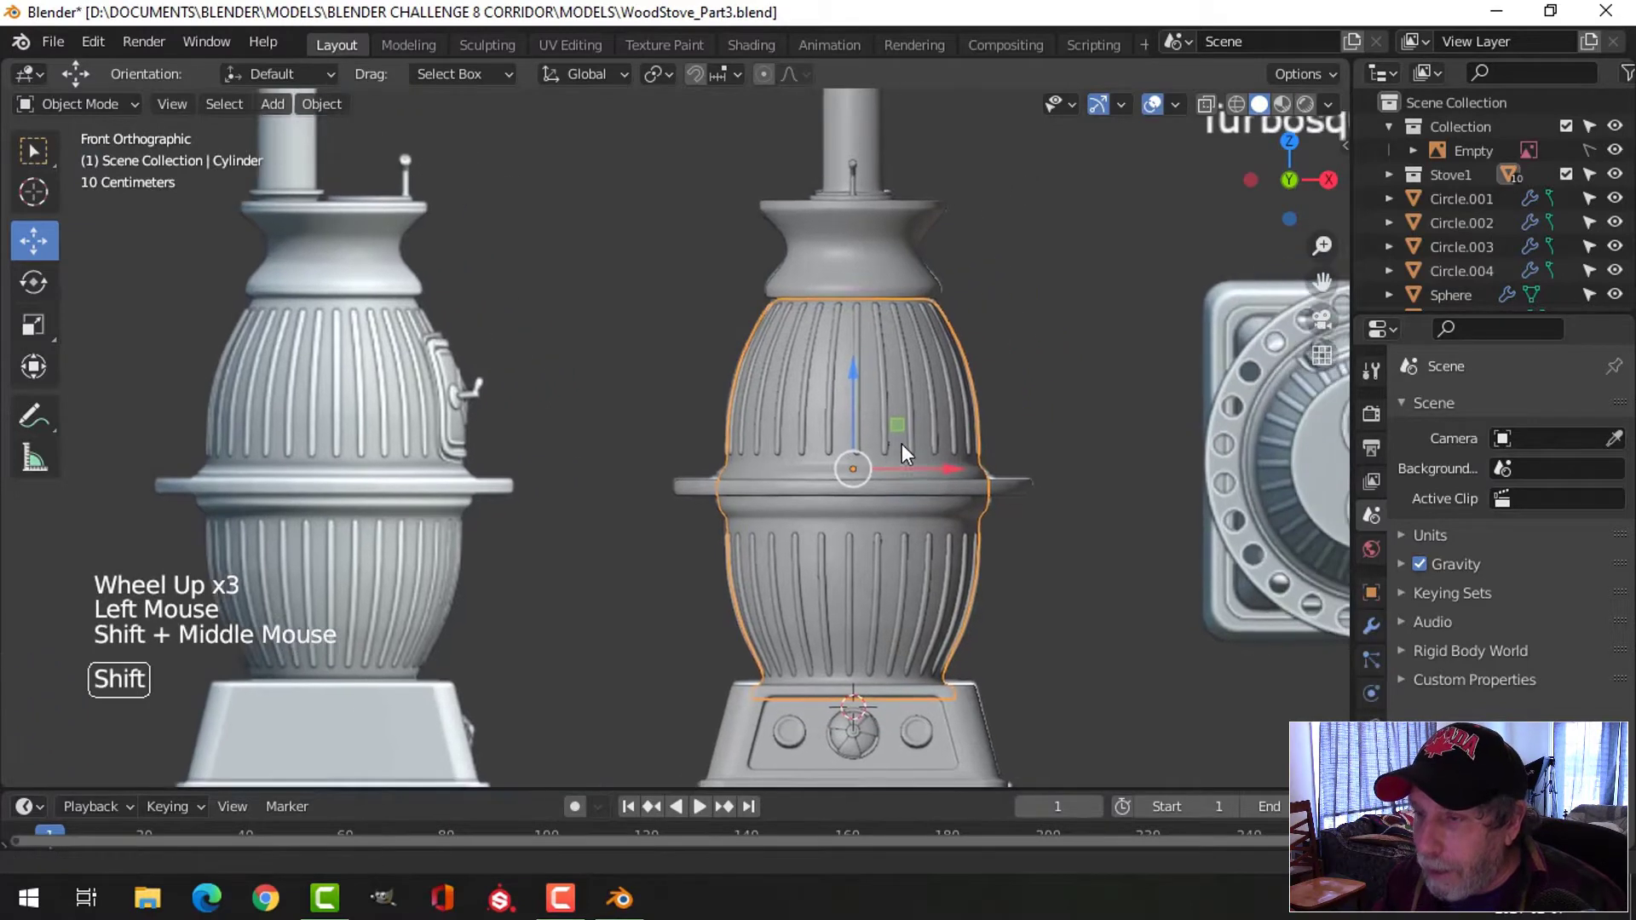
key("Tab")
key("grave")
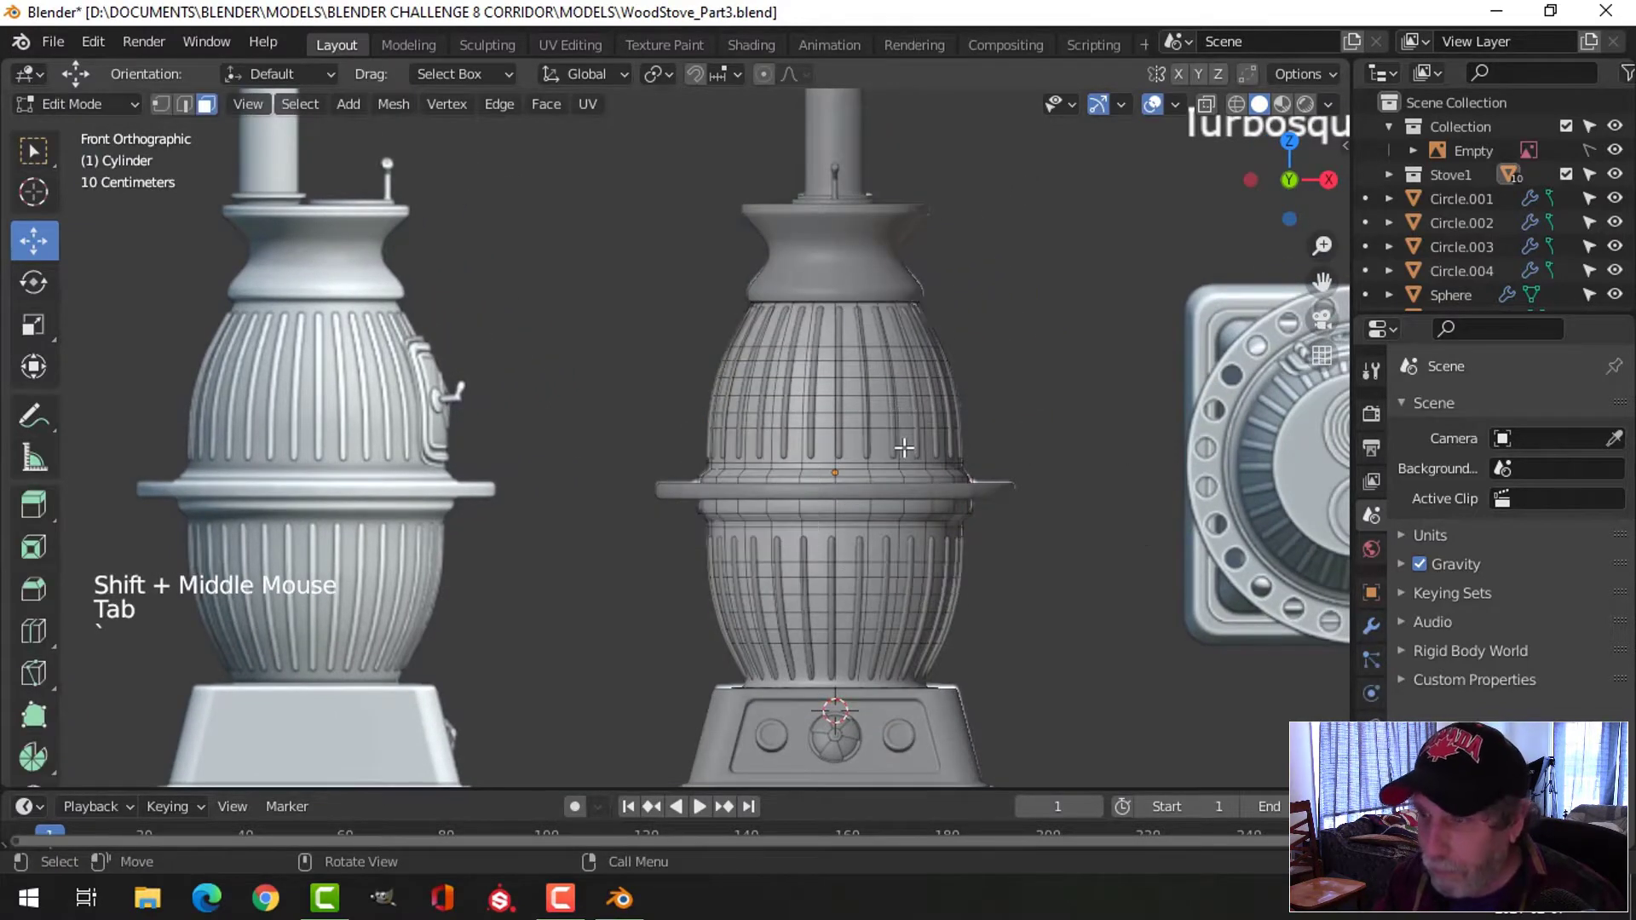
scroll(905, 445, "up", 3)
key("3")
scroll(934, 442, "up", 2)
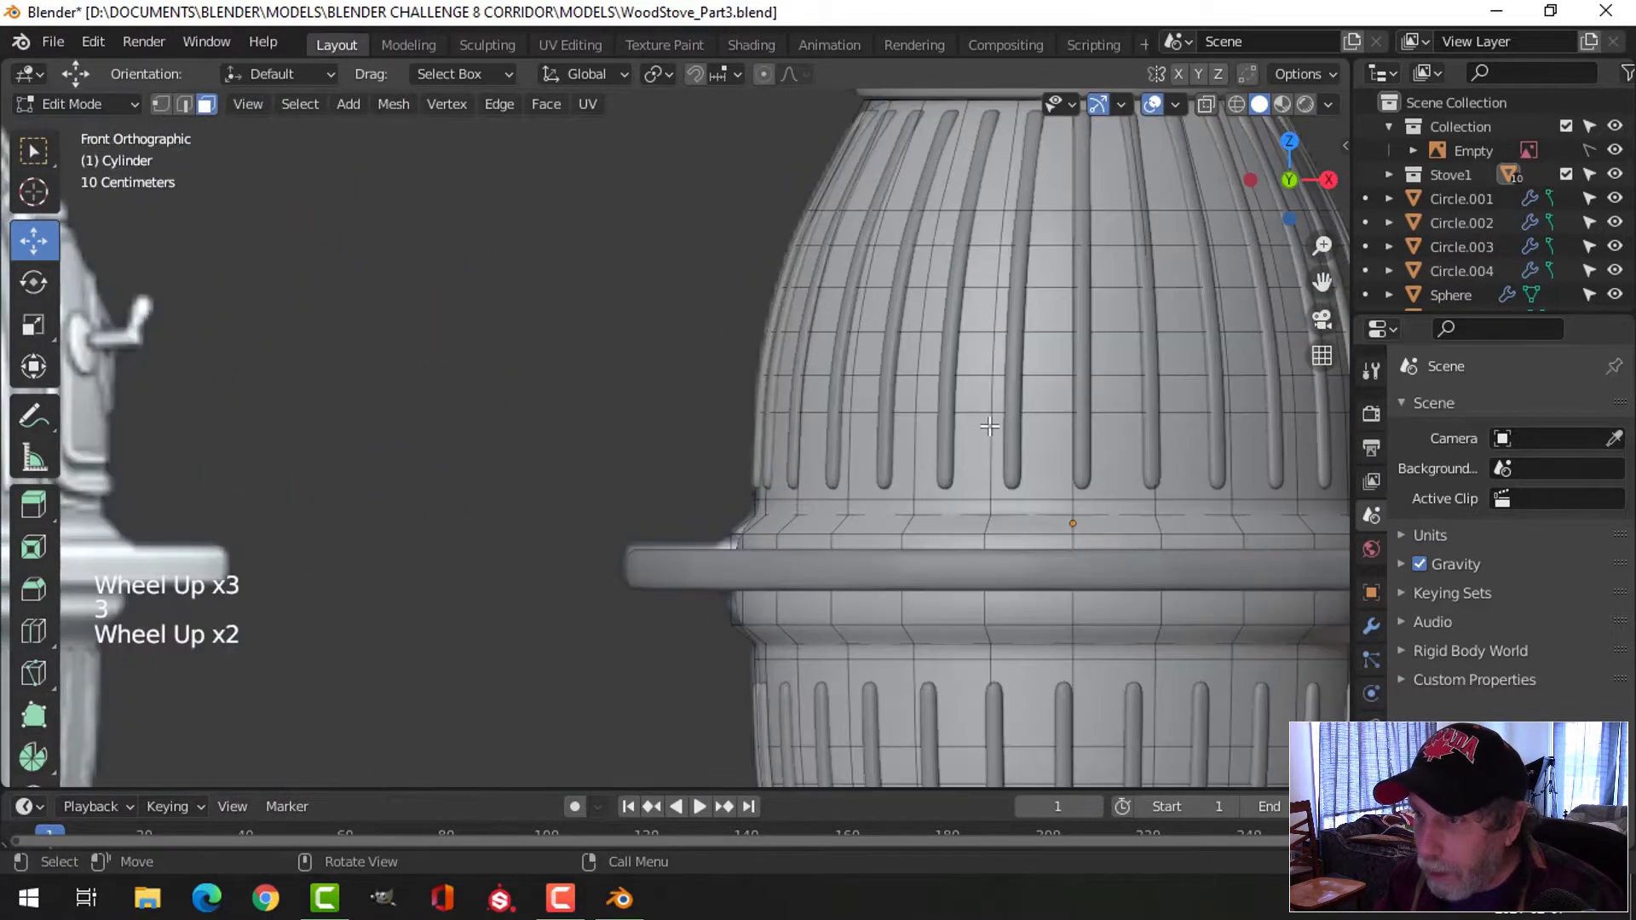
scroll(934, 442, "down", 2)
middle_click_drag(1012, 419, 889, 445, "shift")
key("3")
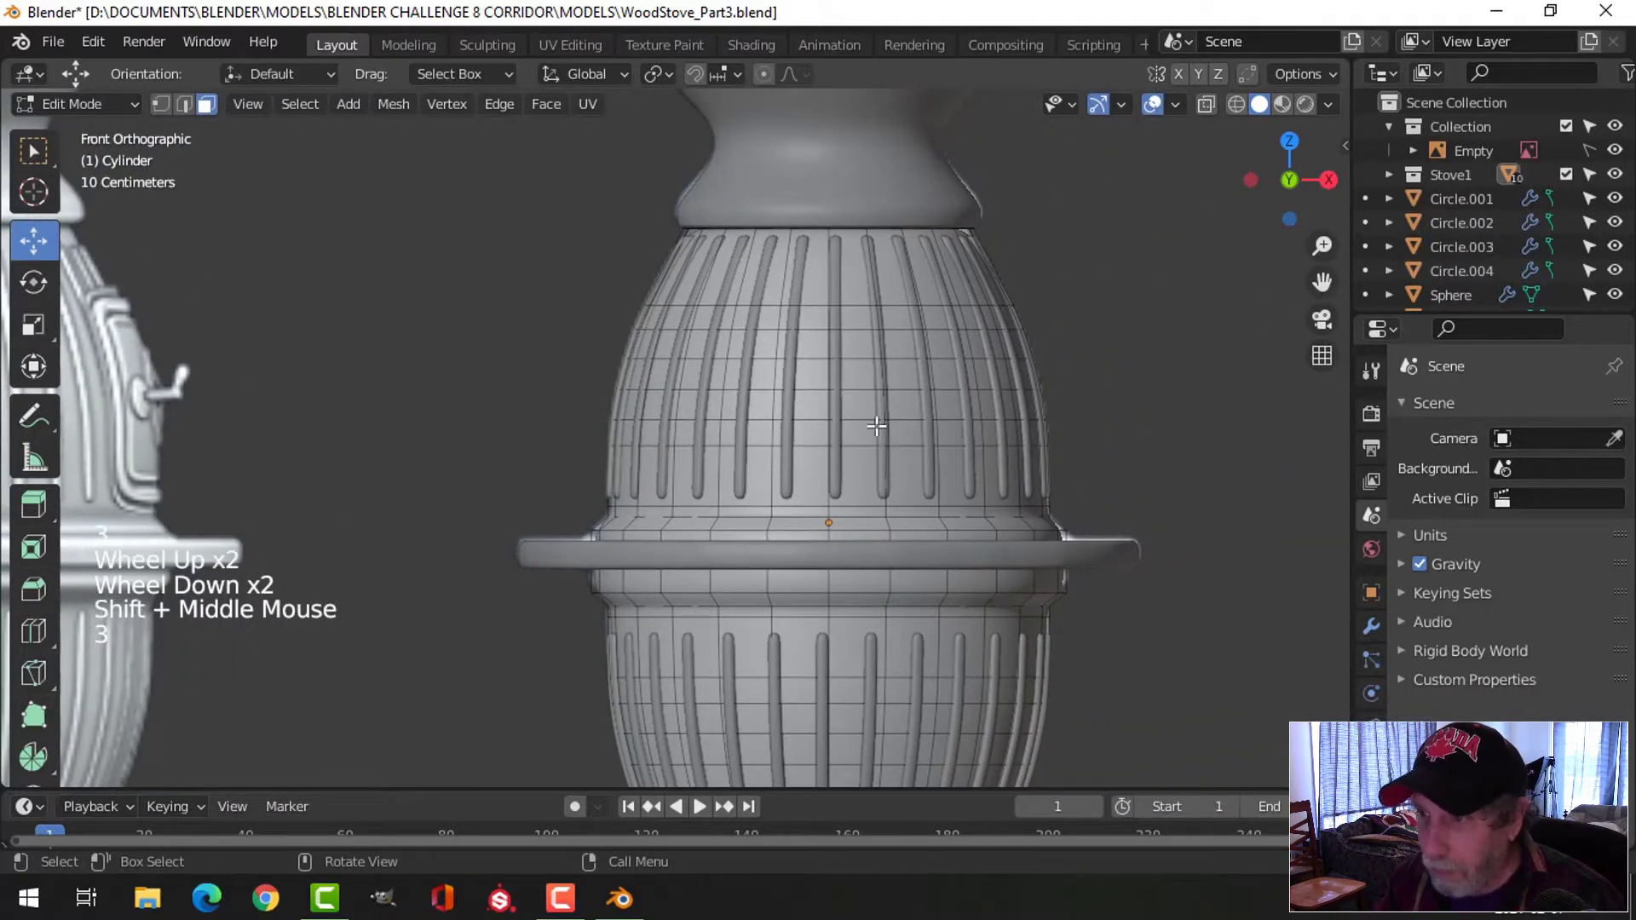
Circle-select the block of faces on the front of the upper body where the stove door sits, leaving out the row above
key("c")
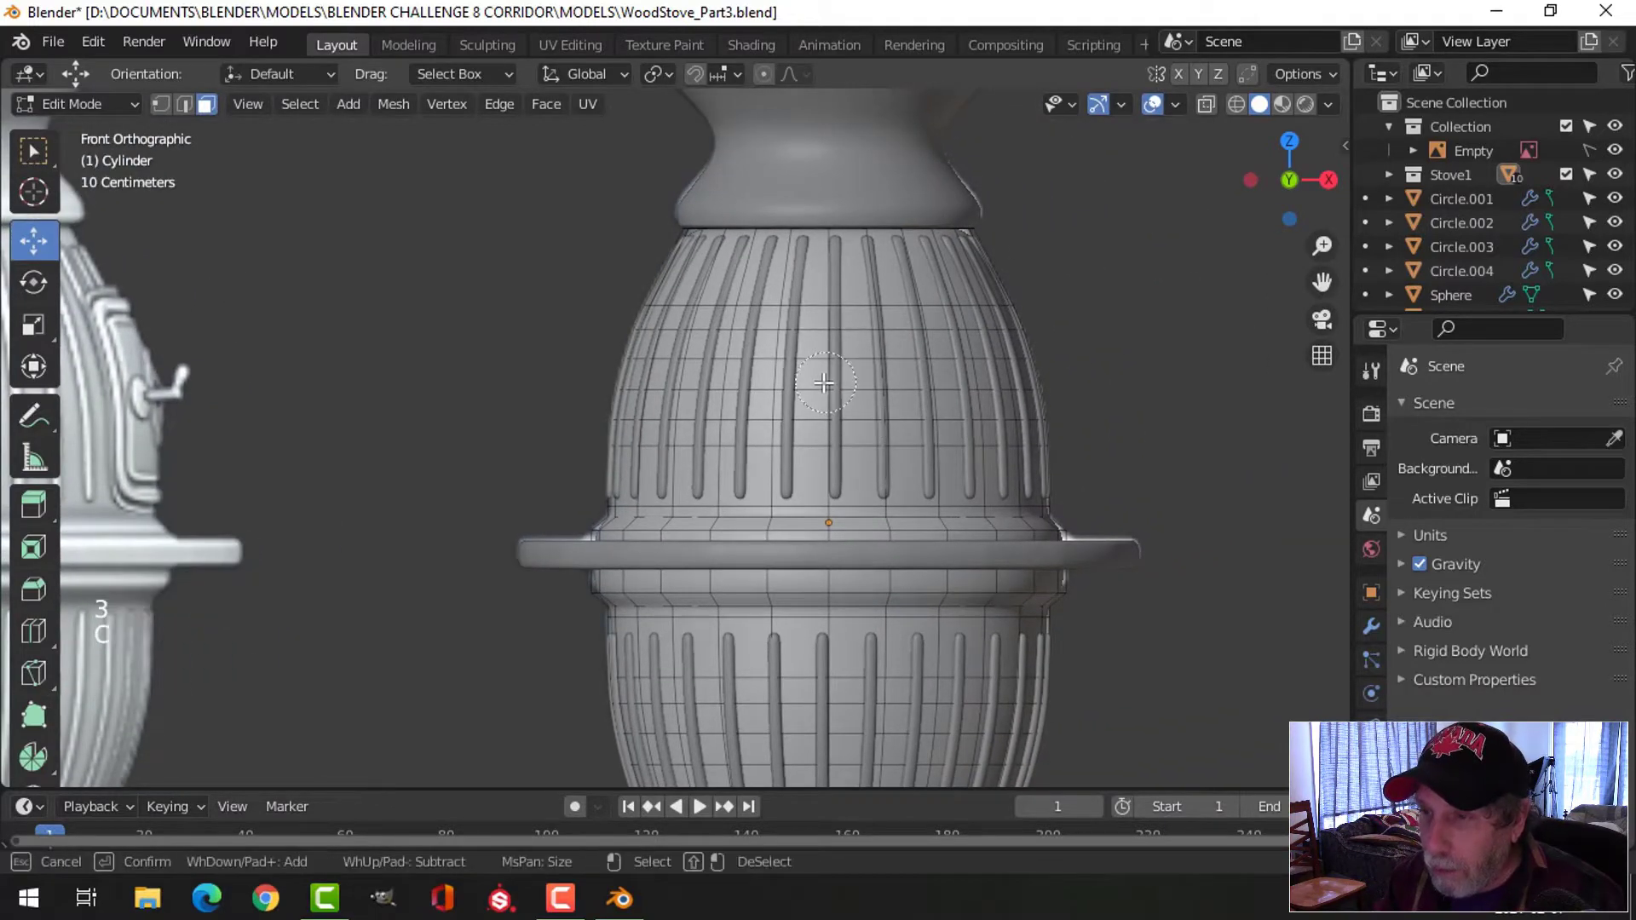
mouse_move(814, 379)
left_mouse_down()
mouse_move(855, 369)
mouse_move(877, 406)
mouse_move(805, 460)
mouse_move(779, 396)
mouse_move(932, 358)
mouse_move(945, 472)
mouse_move(927, 437)
left_mouse_up()
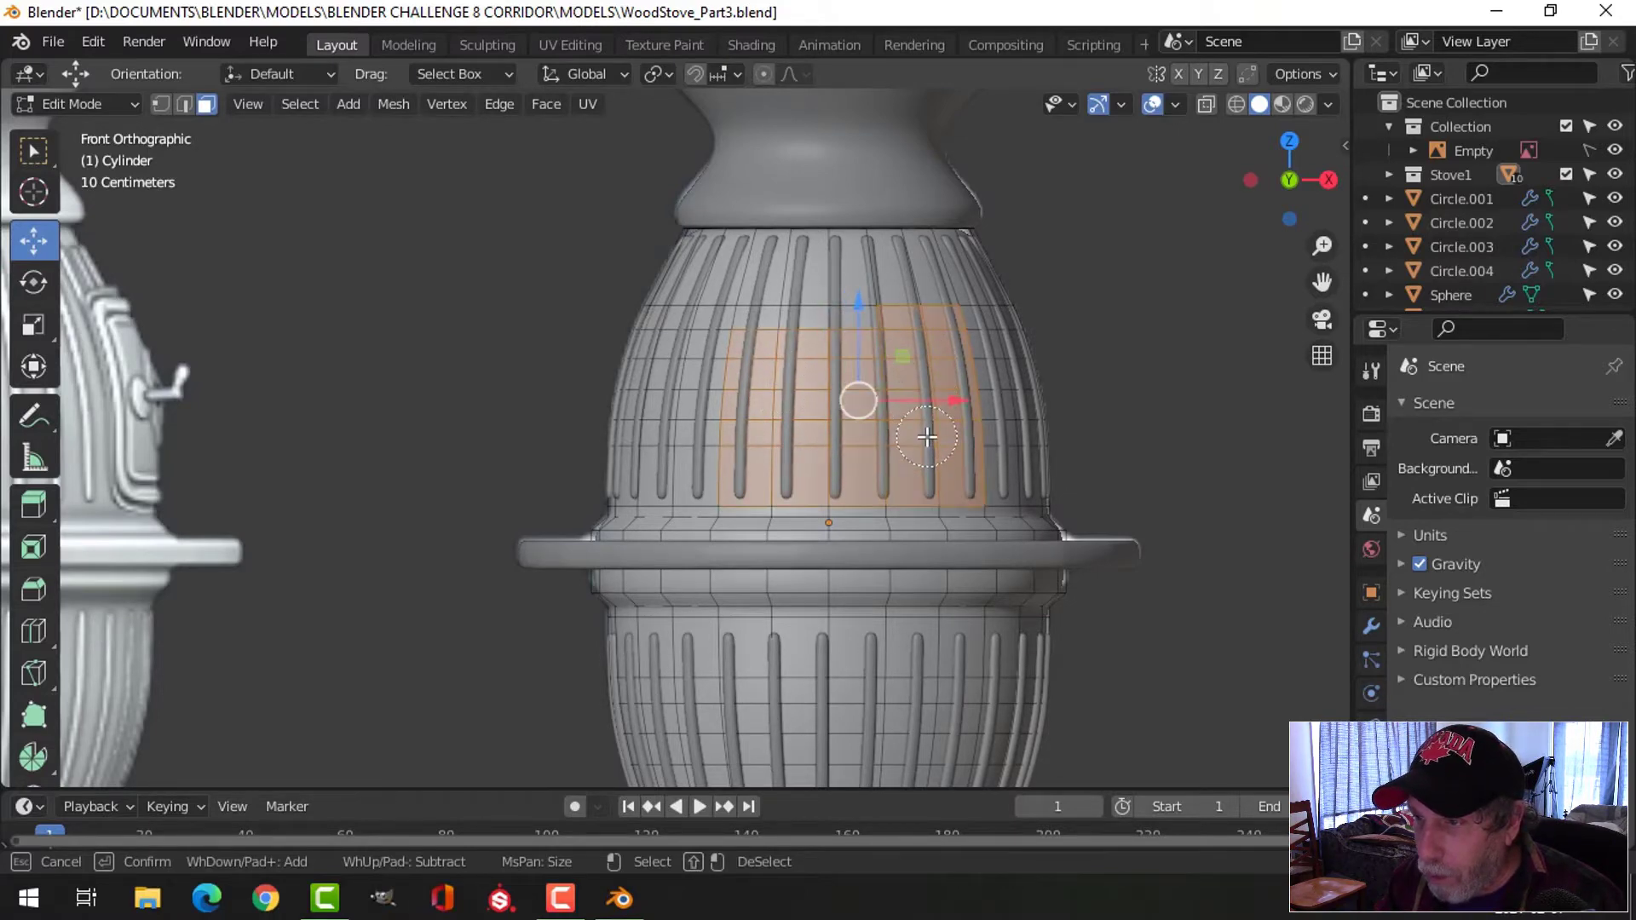
left_click(902, 287, "shift")
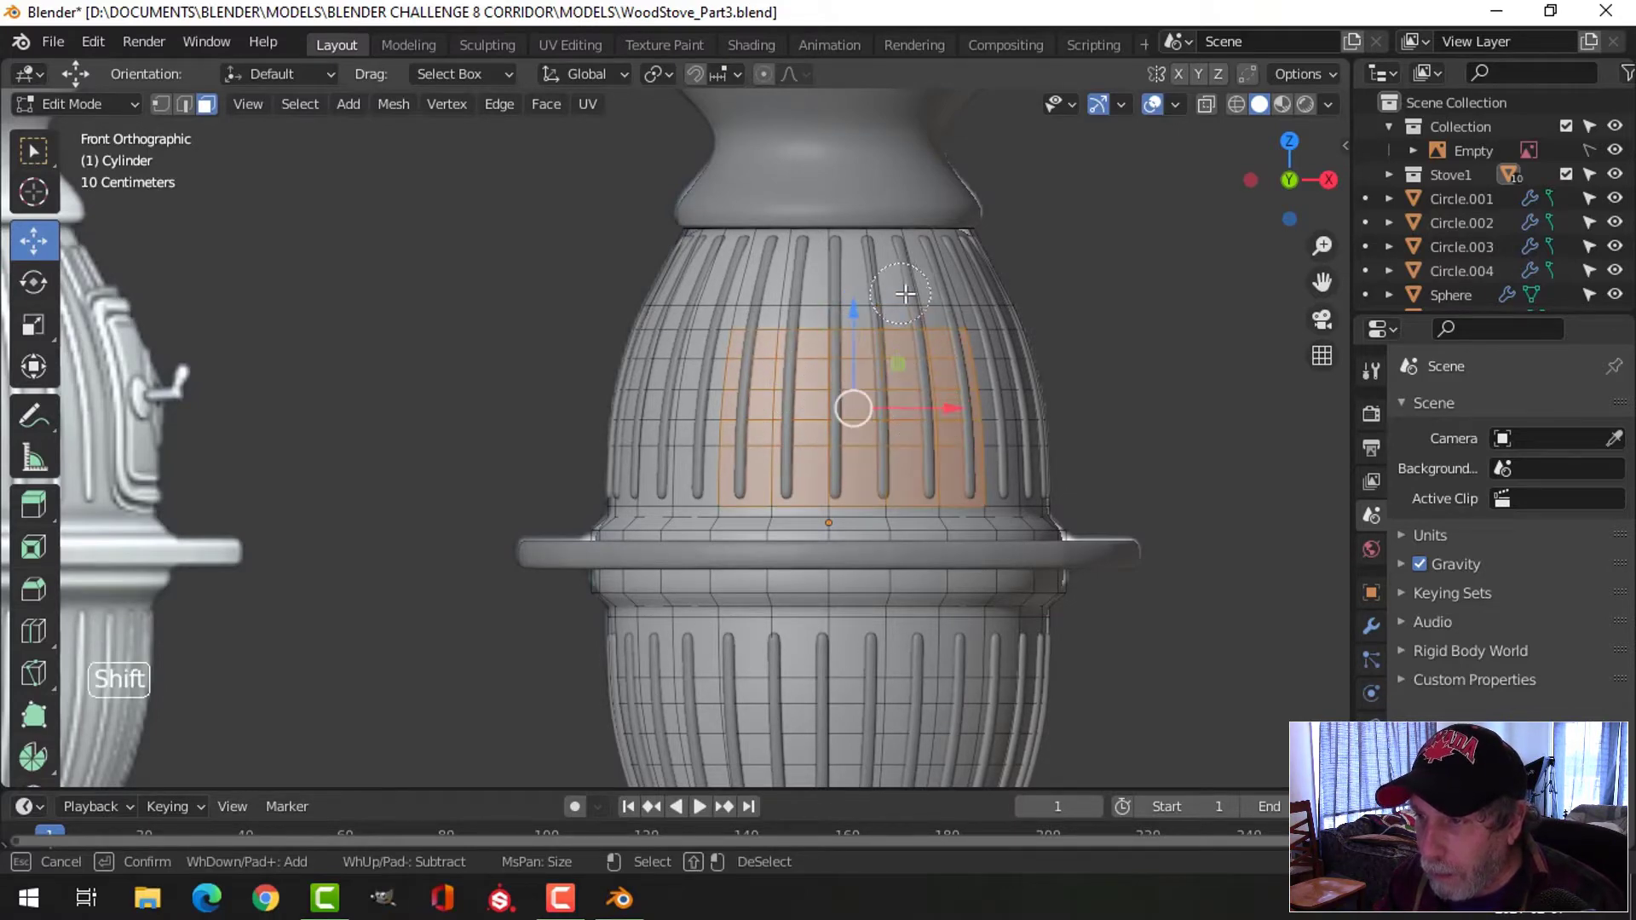
right_click(1042, 417)
In wireframe shading, extend the face selection by one column on the handle side and one row above to cover the reference door, then return to solid shading
key("z")
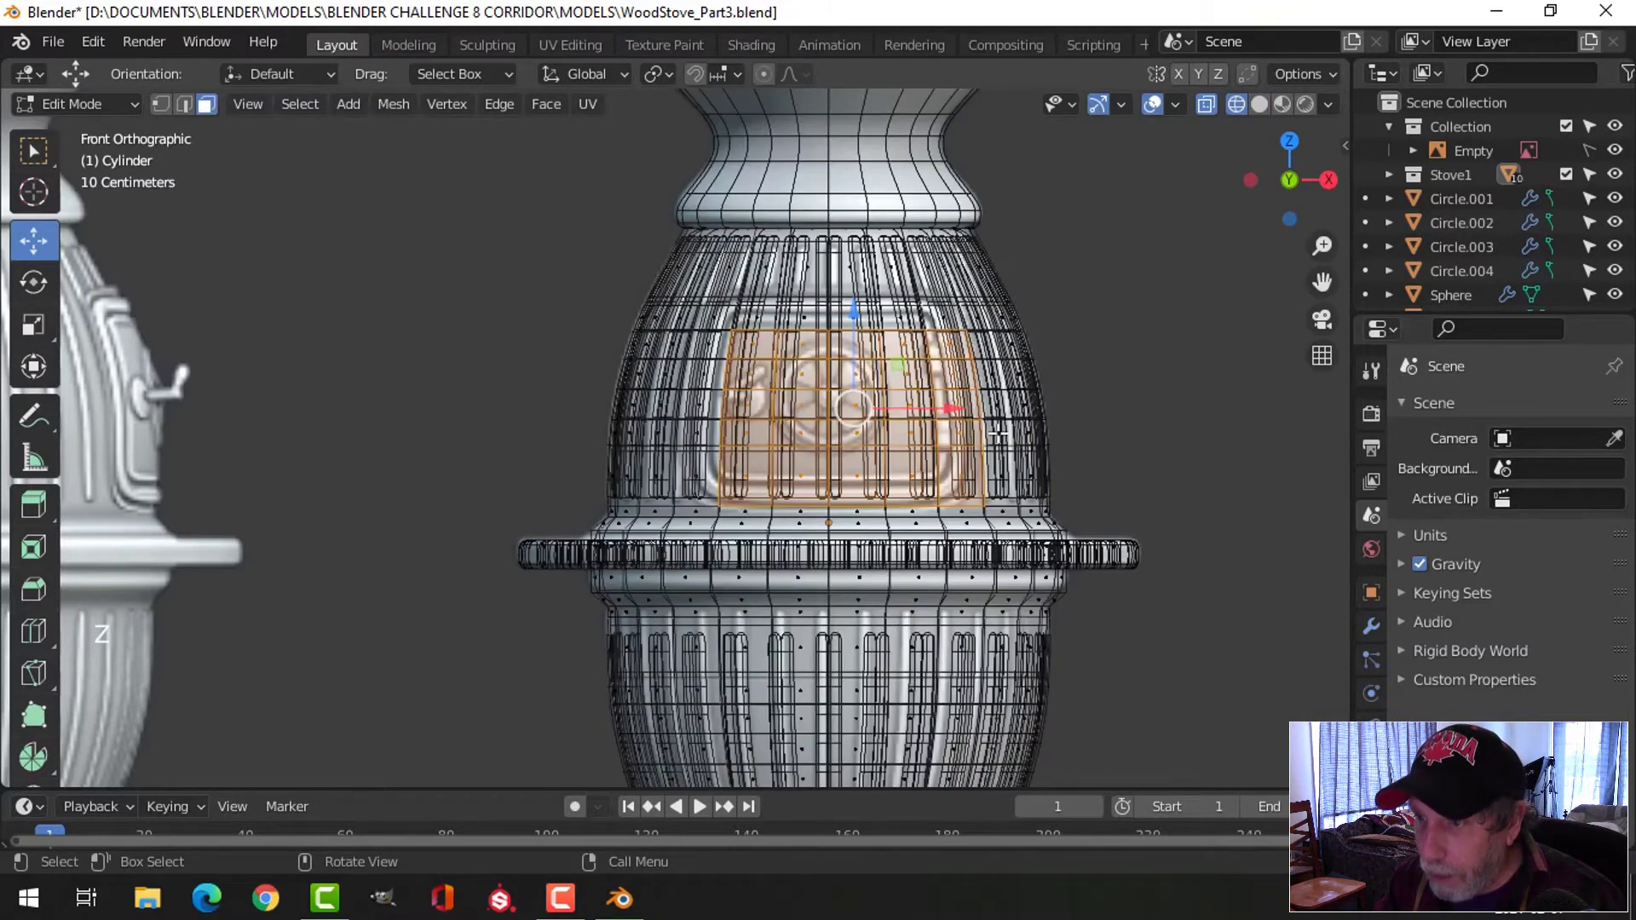
scroll(998, 433, "up", 1)
key("c")
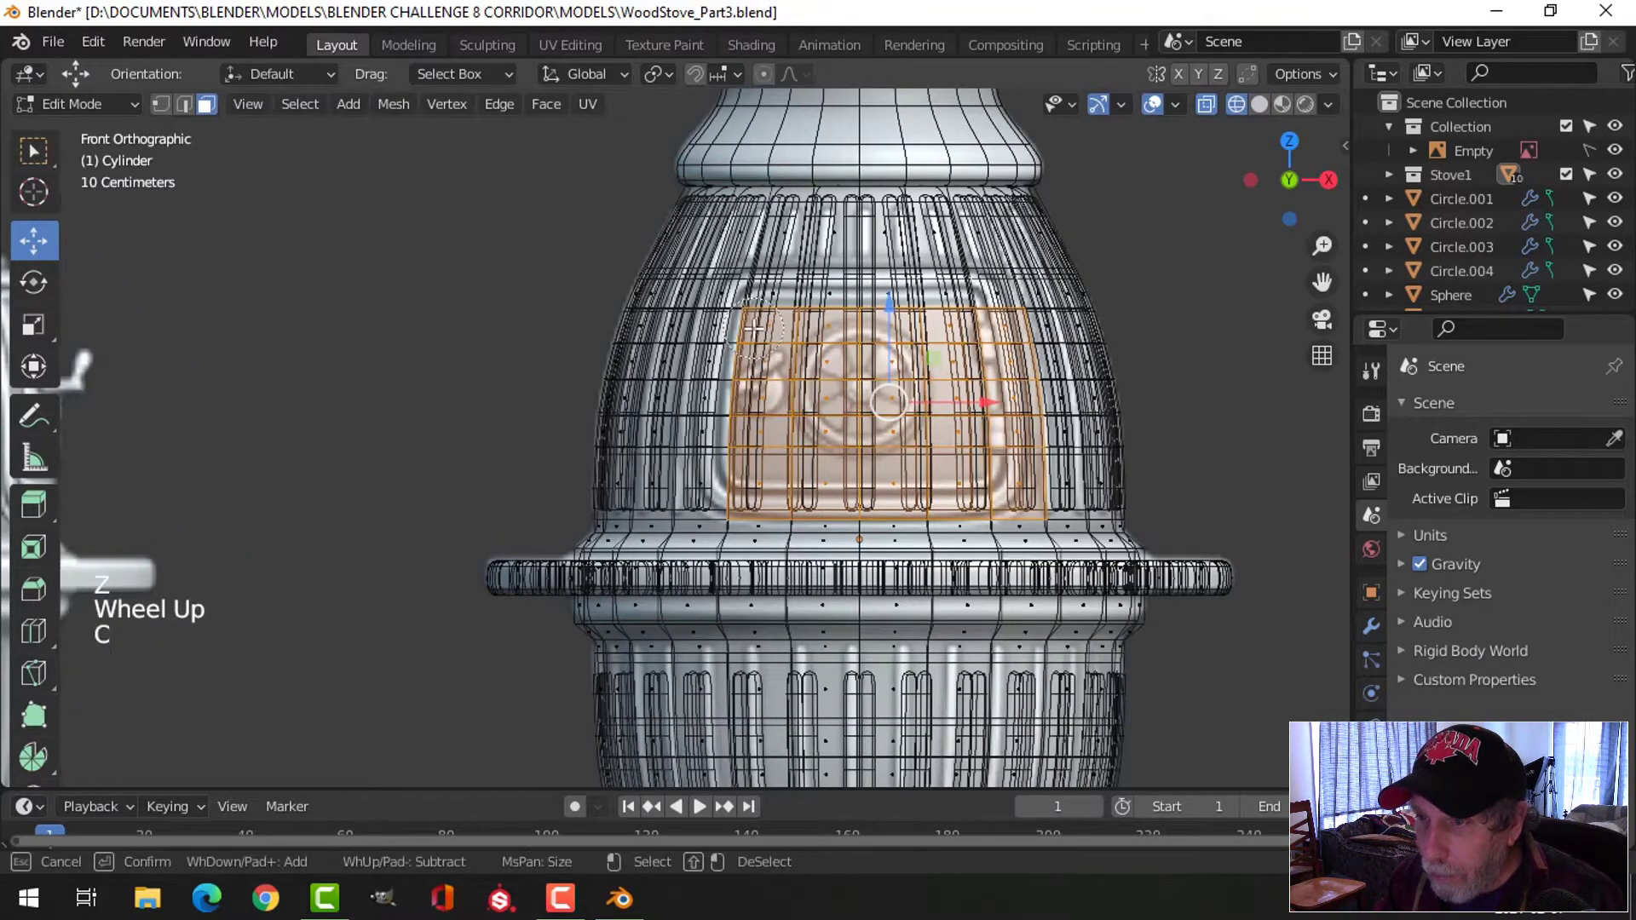
left_click(738, 333)
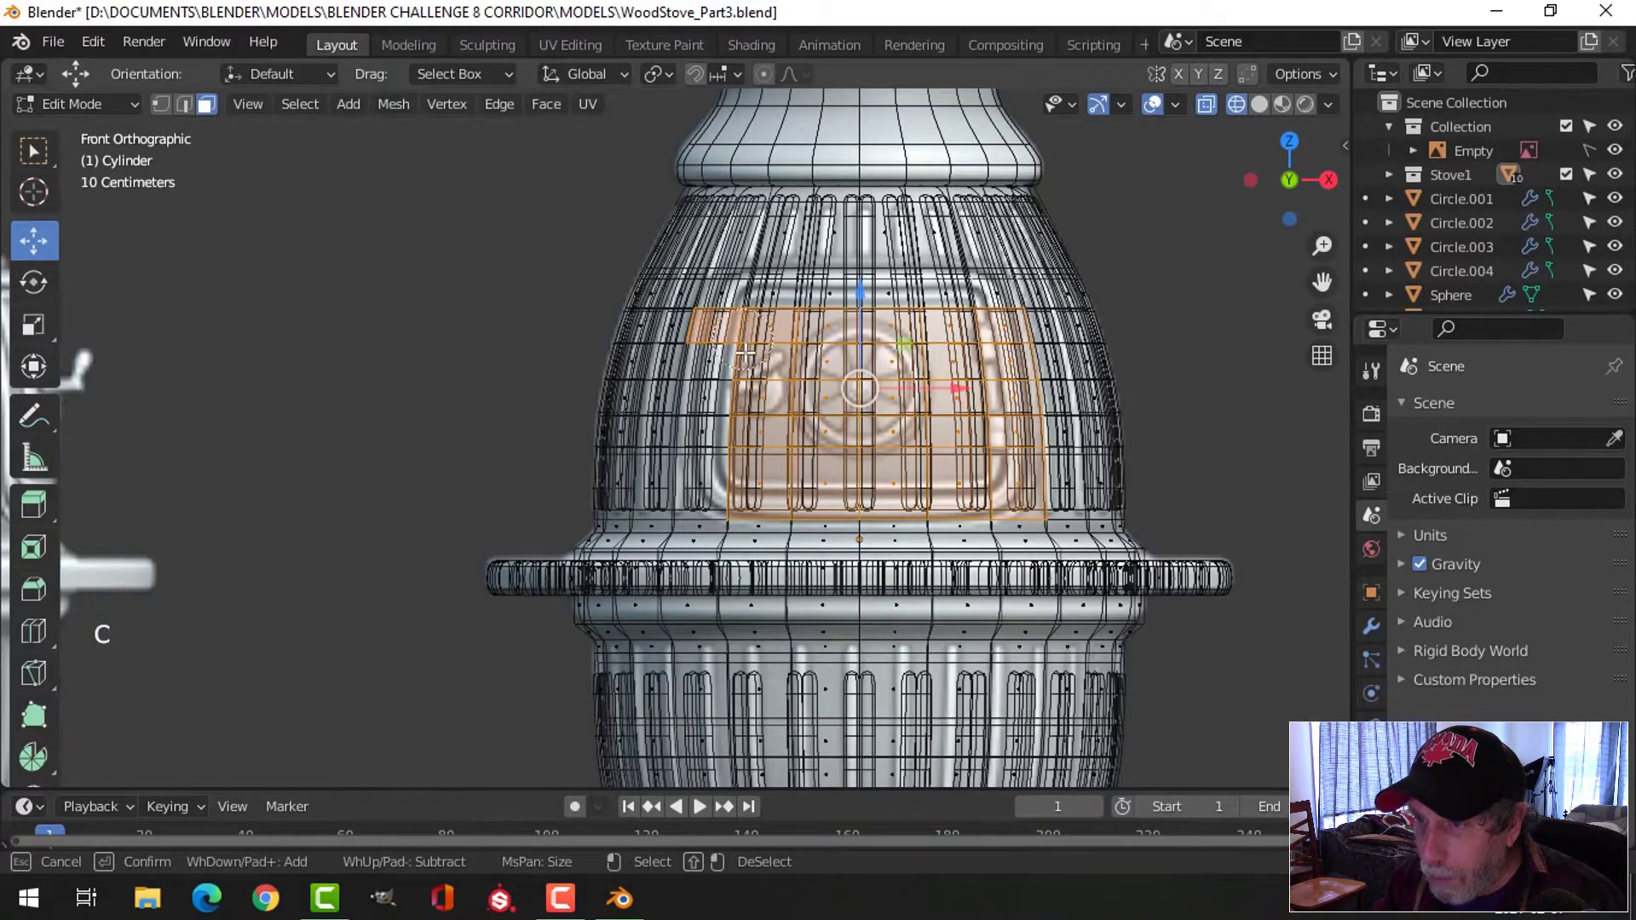
mouse_move(741, 373)
left_mouse_down()
mouse_move(711, 490)
mouse_move(727, 406)
left_mouse_up()
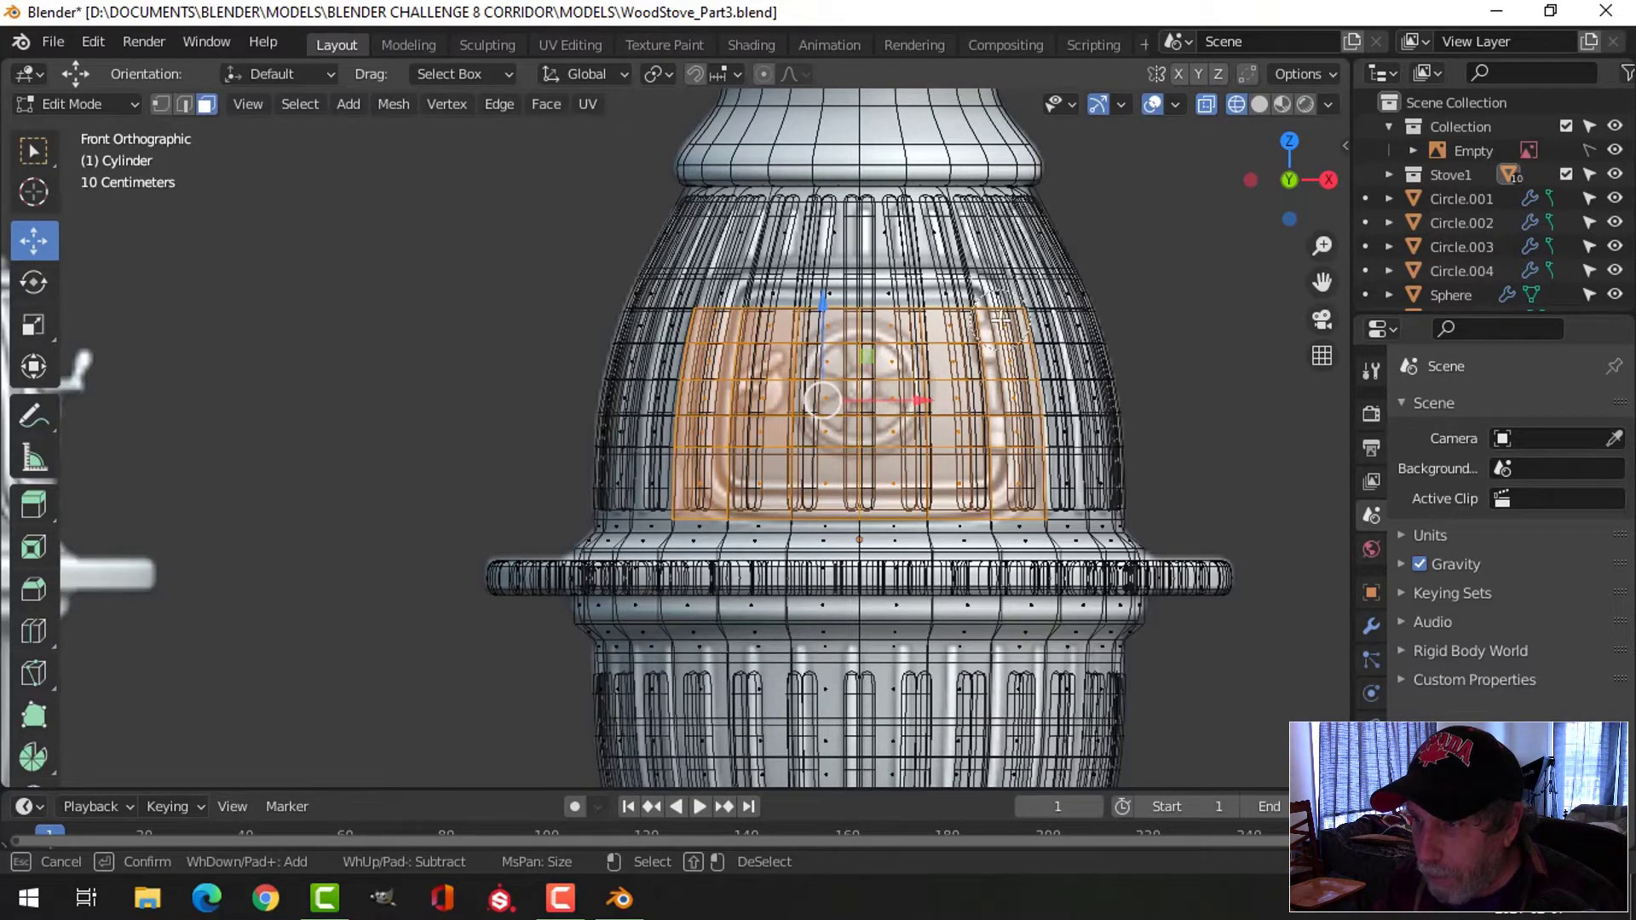
mouse_move(1001, 317)
left_mouse_down()
mouse_move(992, 302)
mouse_move(749, 306)
left_mouse_up()
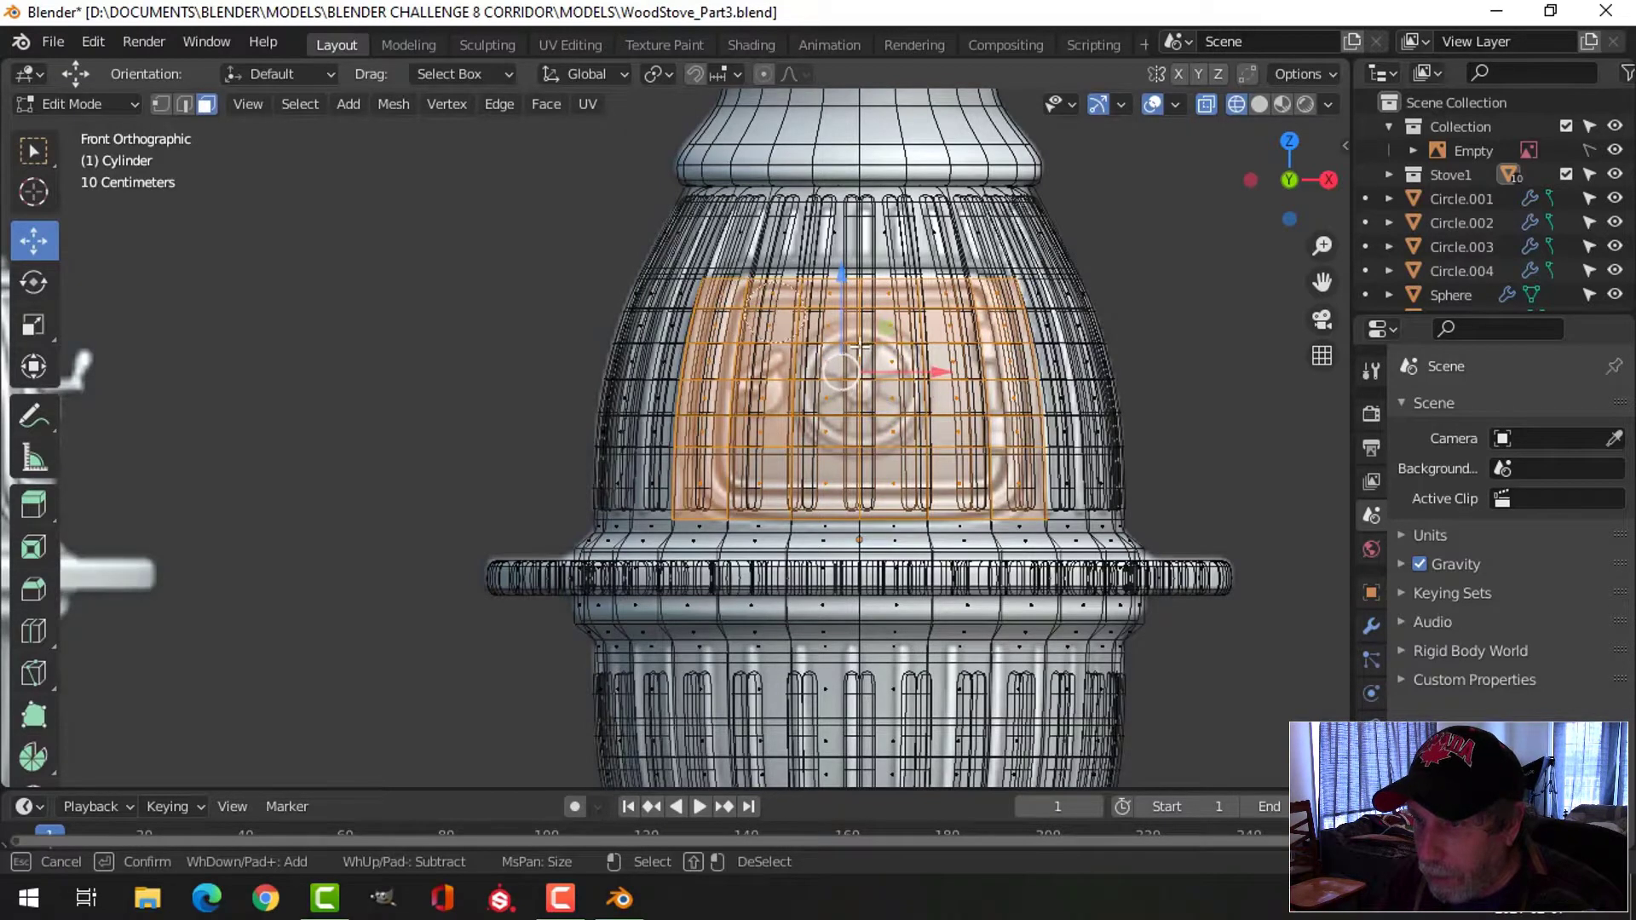
right_click(967, 372)
key("z")
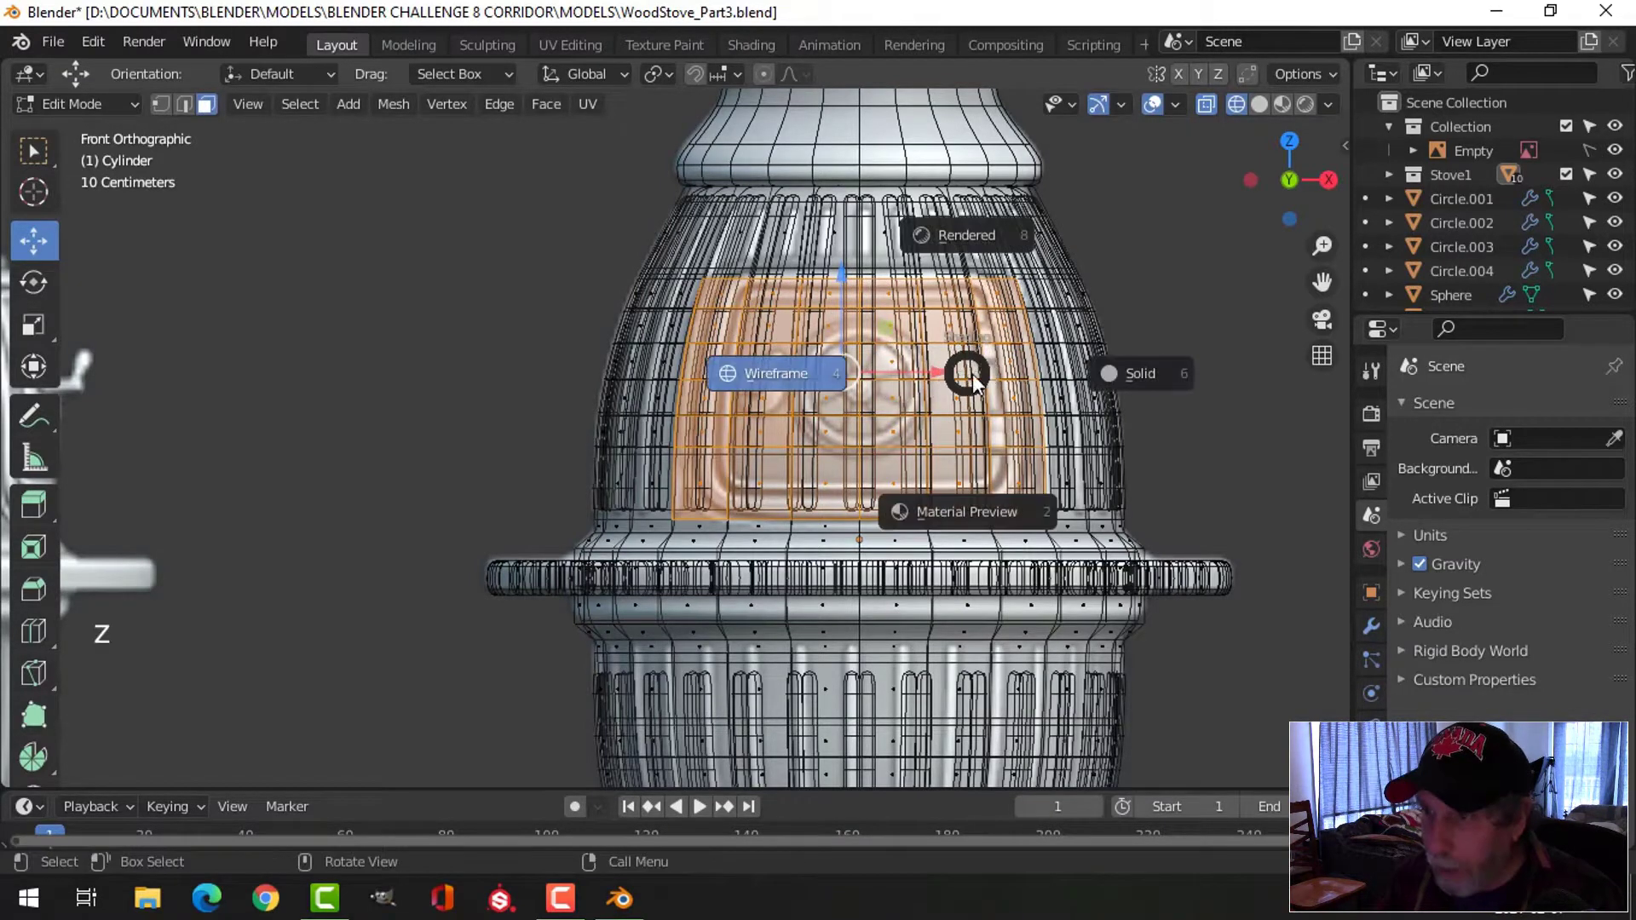
left_click(984, 389)
Deselect the stray faces picked on the back of the stove body so that only the front door area stays selected
scroll(984, 389, "down", 2)
middle_click_drag(974, 387, 630, 442)
key("x")
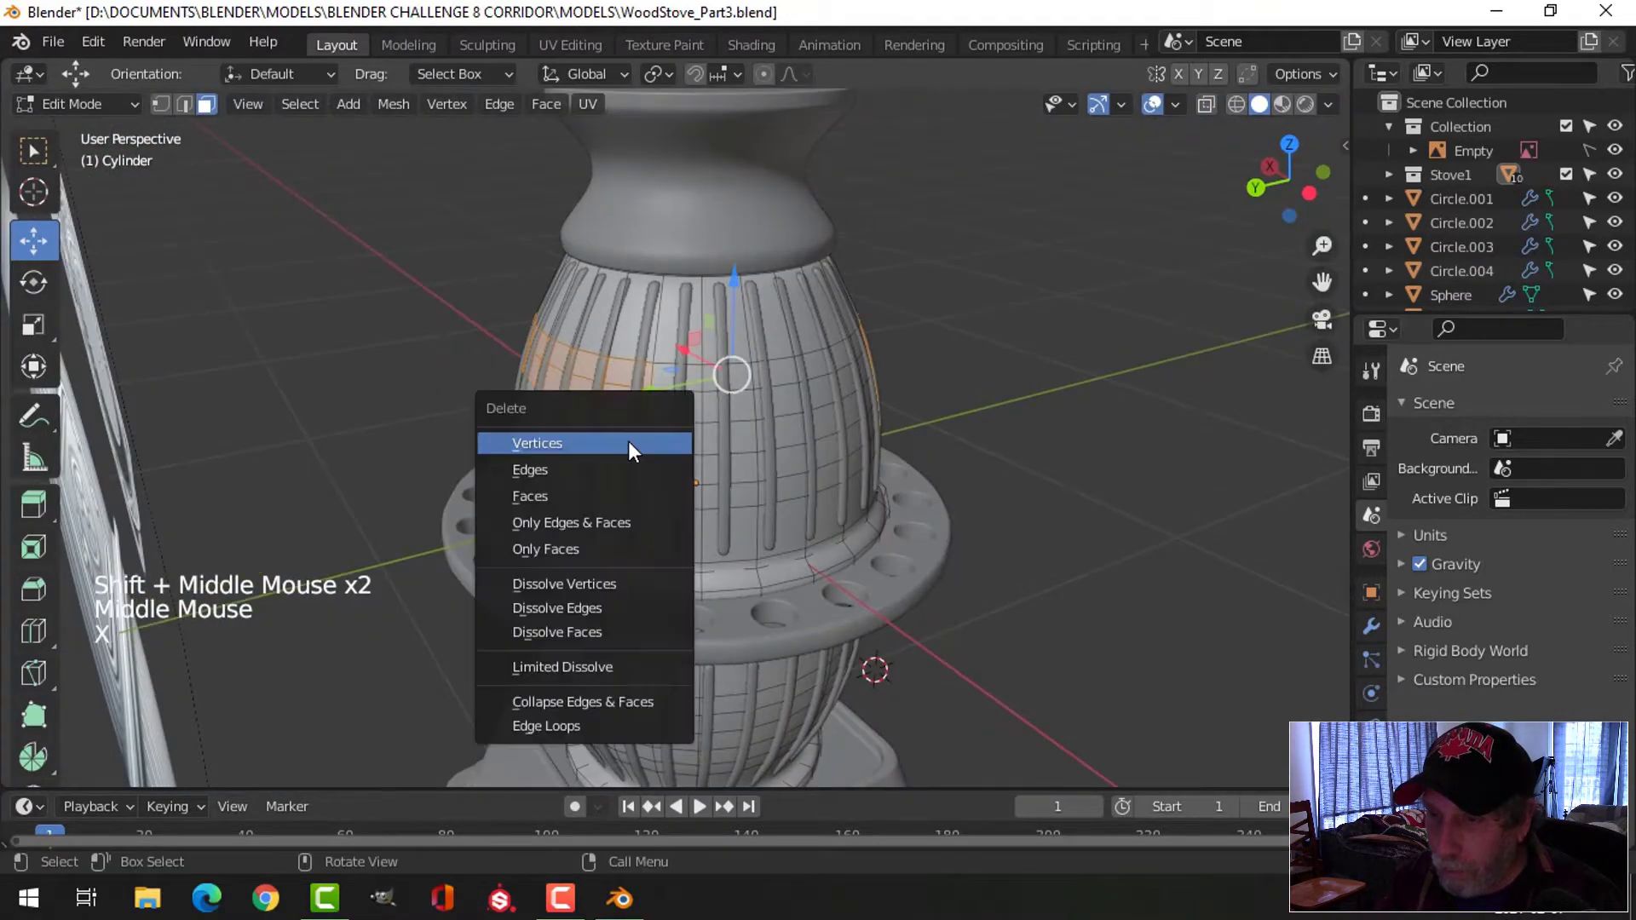
key("Escape")
key("c")
mouse_move(631, 426)
left_mouse_down("shift")
mouse_move(615, 401)
mouse_move(620, 520)
mouse_move(548, 411)
mouse_move(540, 358)
left_mouse_up("shift")
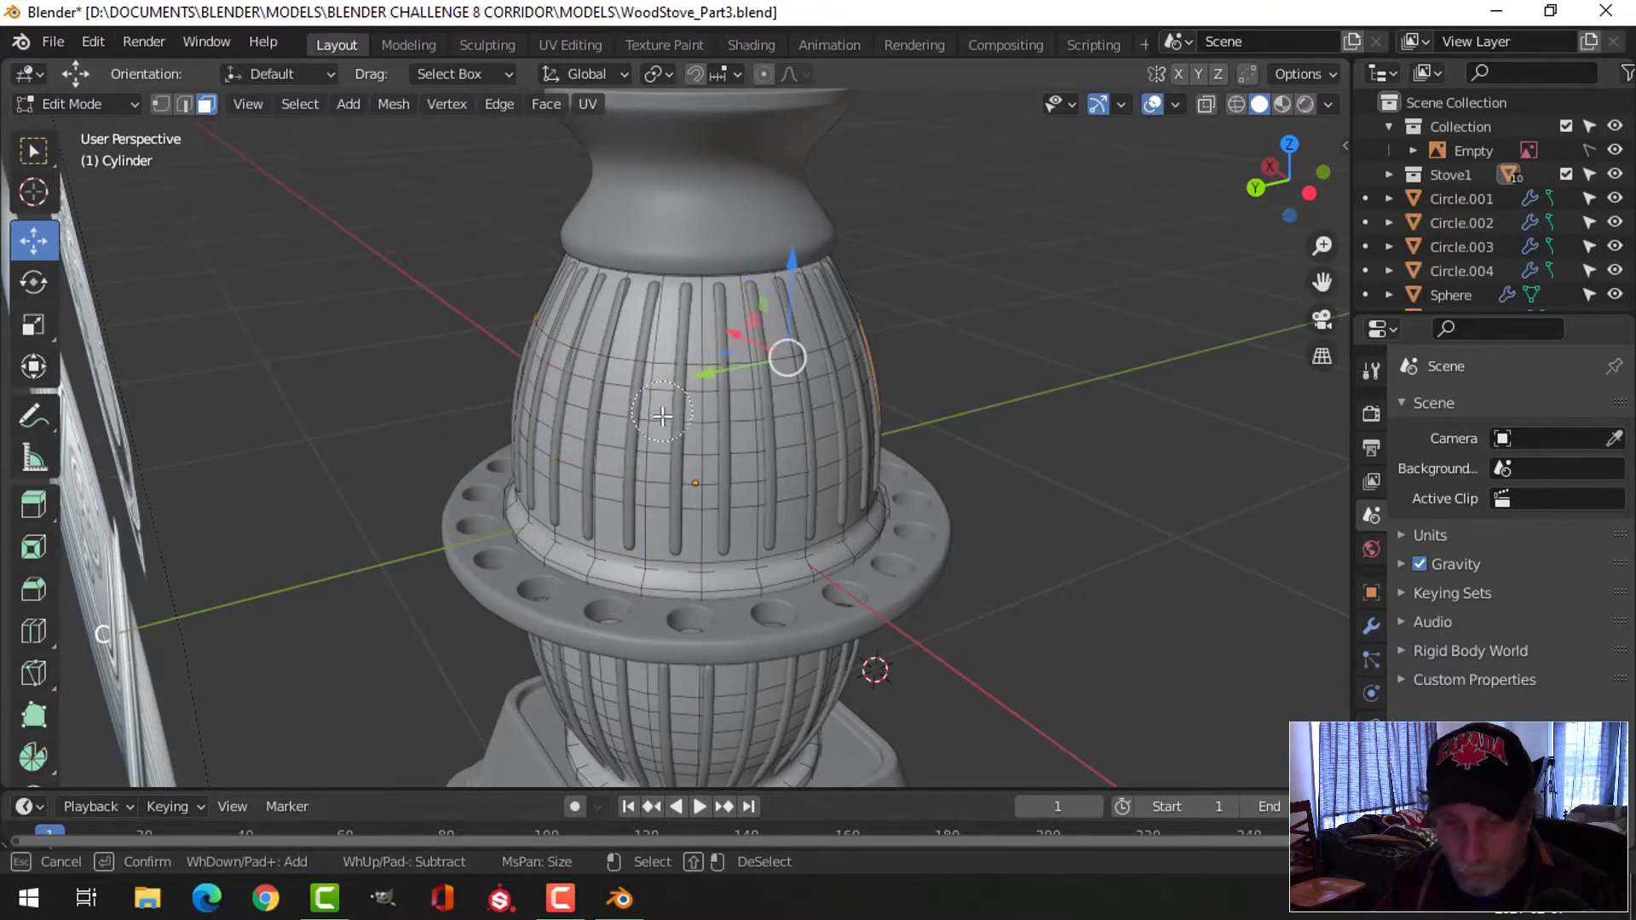
key("Escape")
middle_click_drag(637, 441, 795, 404)
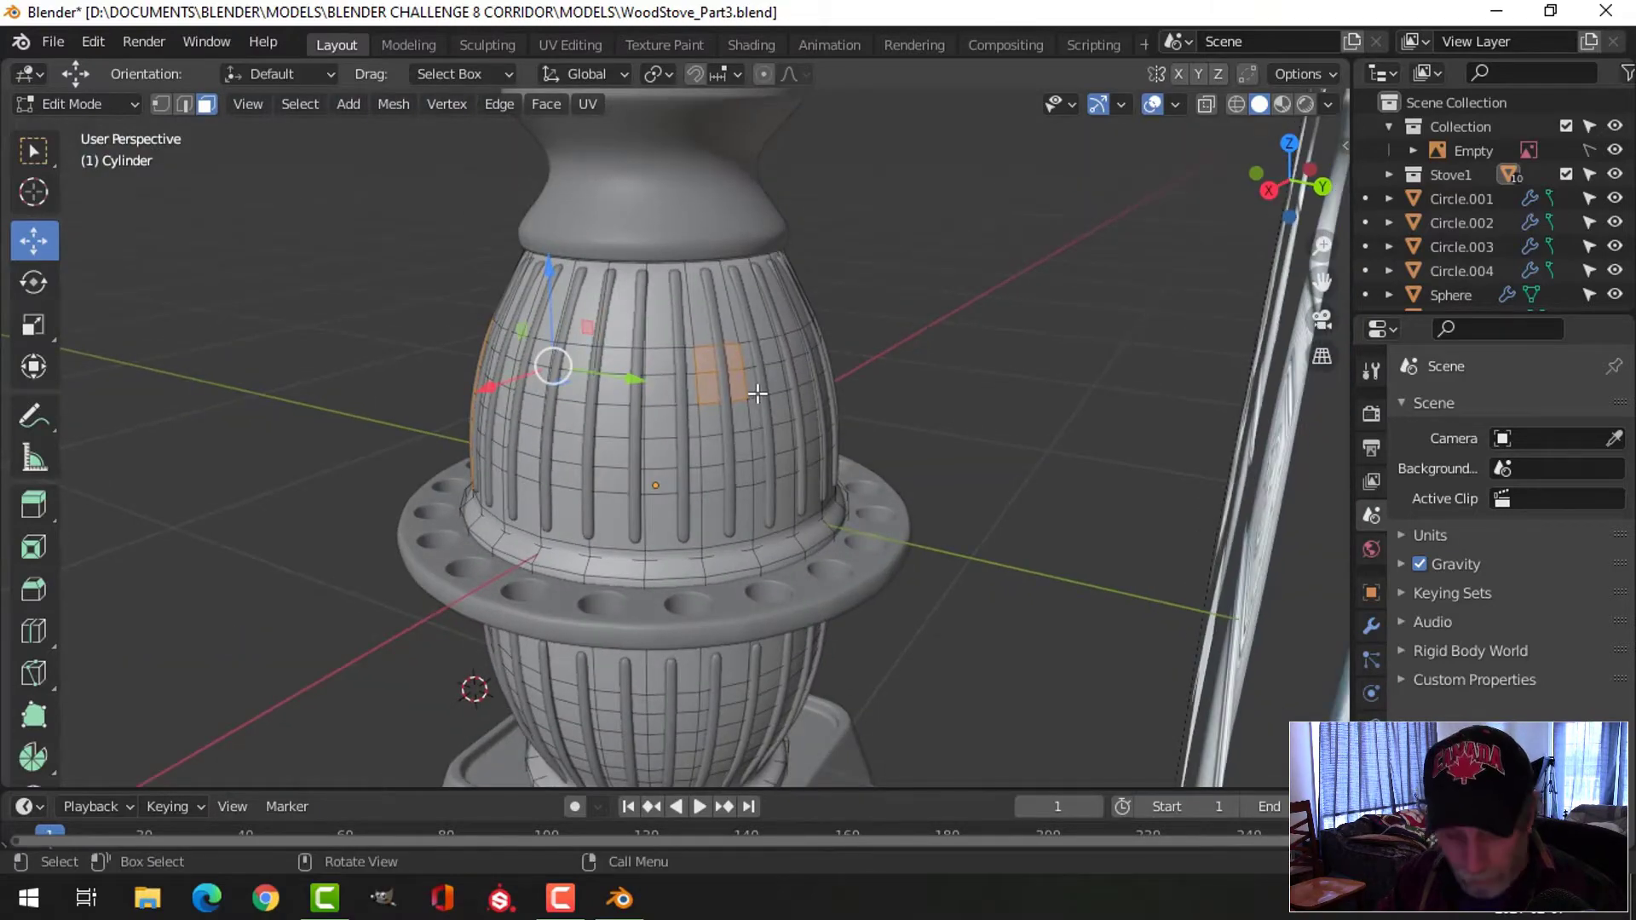
key("c")
left_click_drag(720, 375, 729, 392, "shift")
key("Escape")
Duplicate the selected front faces and move the copy about 0.284 m along Y, out in front of the stove body
middle_click_drag(835, 418, 752, 460)
mouse_move(751, 460)
middle_mouse_down()
mouse_move(797, 447)
mouse_move(755, 464)
middle_mouse_up()
middle_click_drag(755, 464, 809, 456, "shift")
middle_click_drag(809, 456, 799, 458)
key("shift+d")
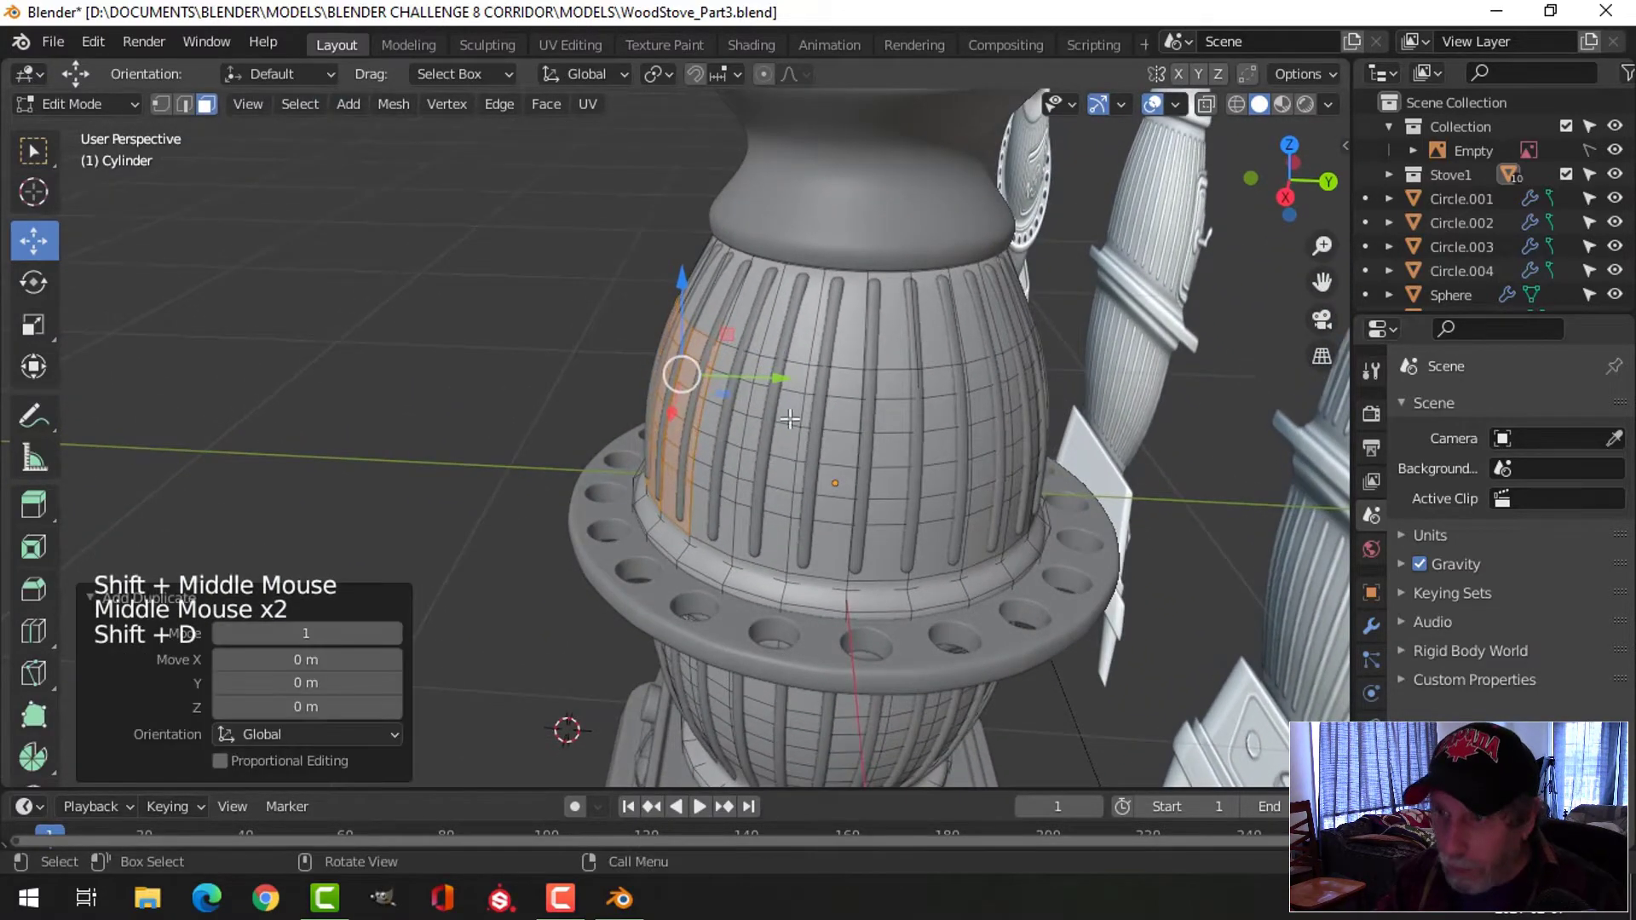
left_click(673, 393)
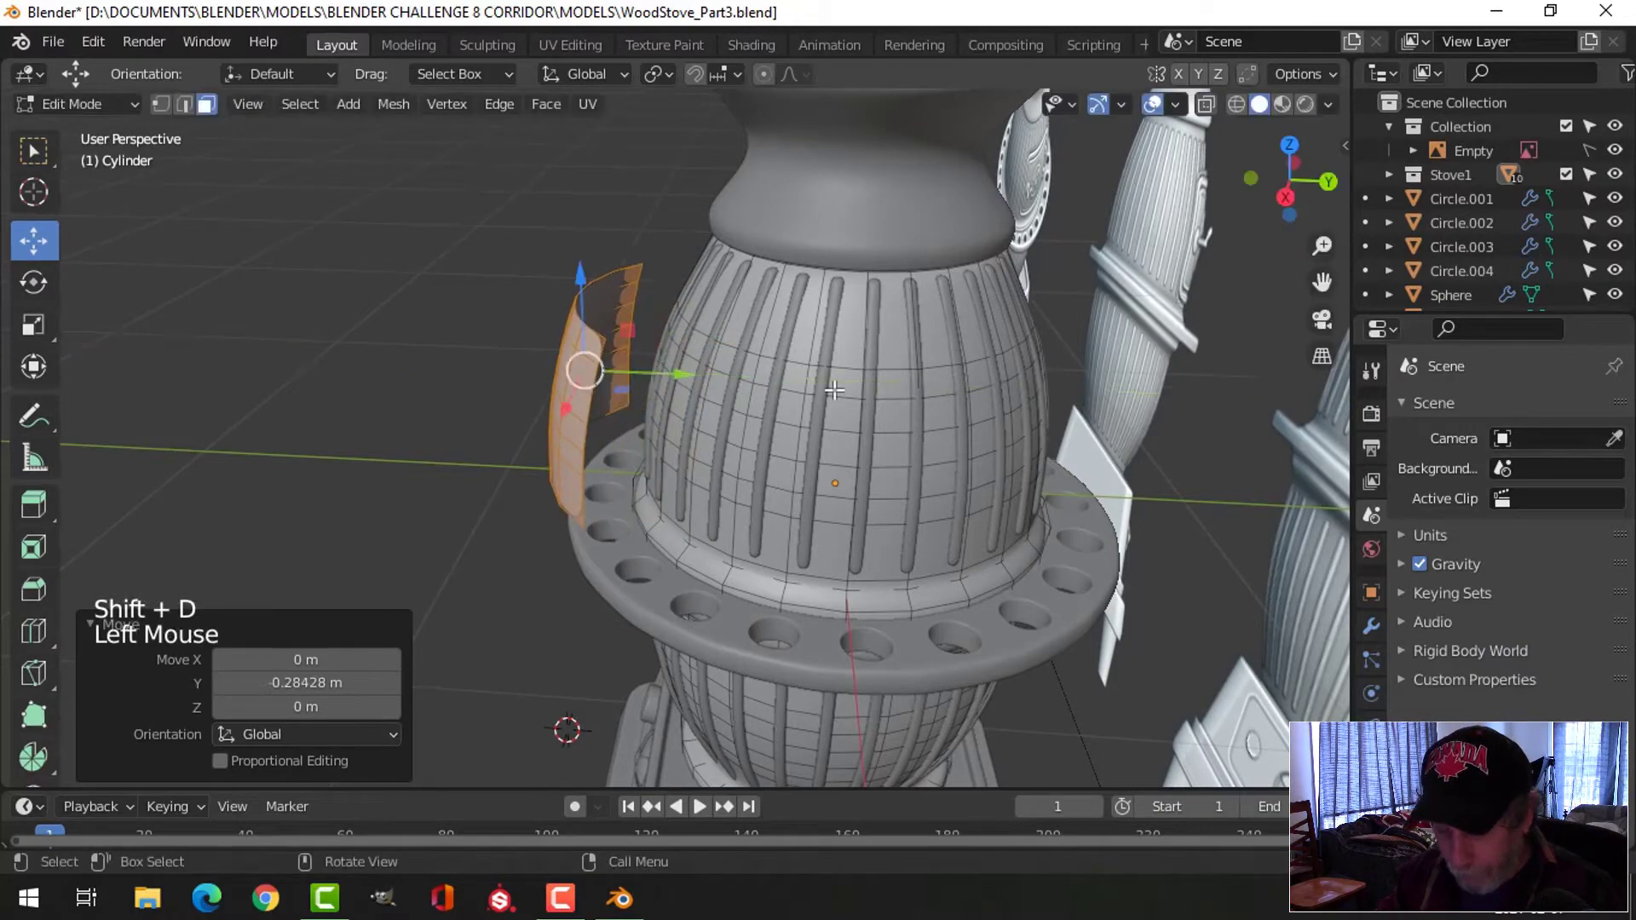
Separate the duplicated faces into their own object and open that curved panel for mesh editing
key("p")
left_click(682, 391)
key("Tab")
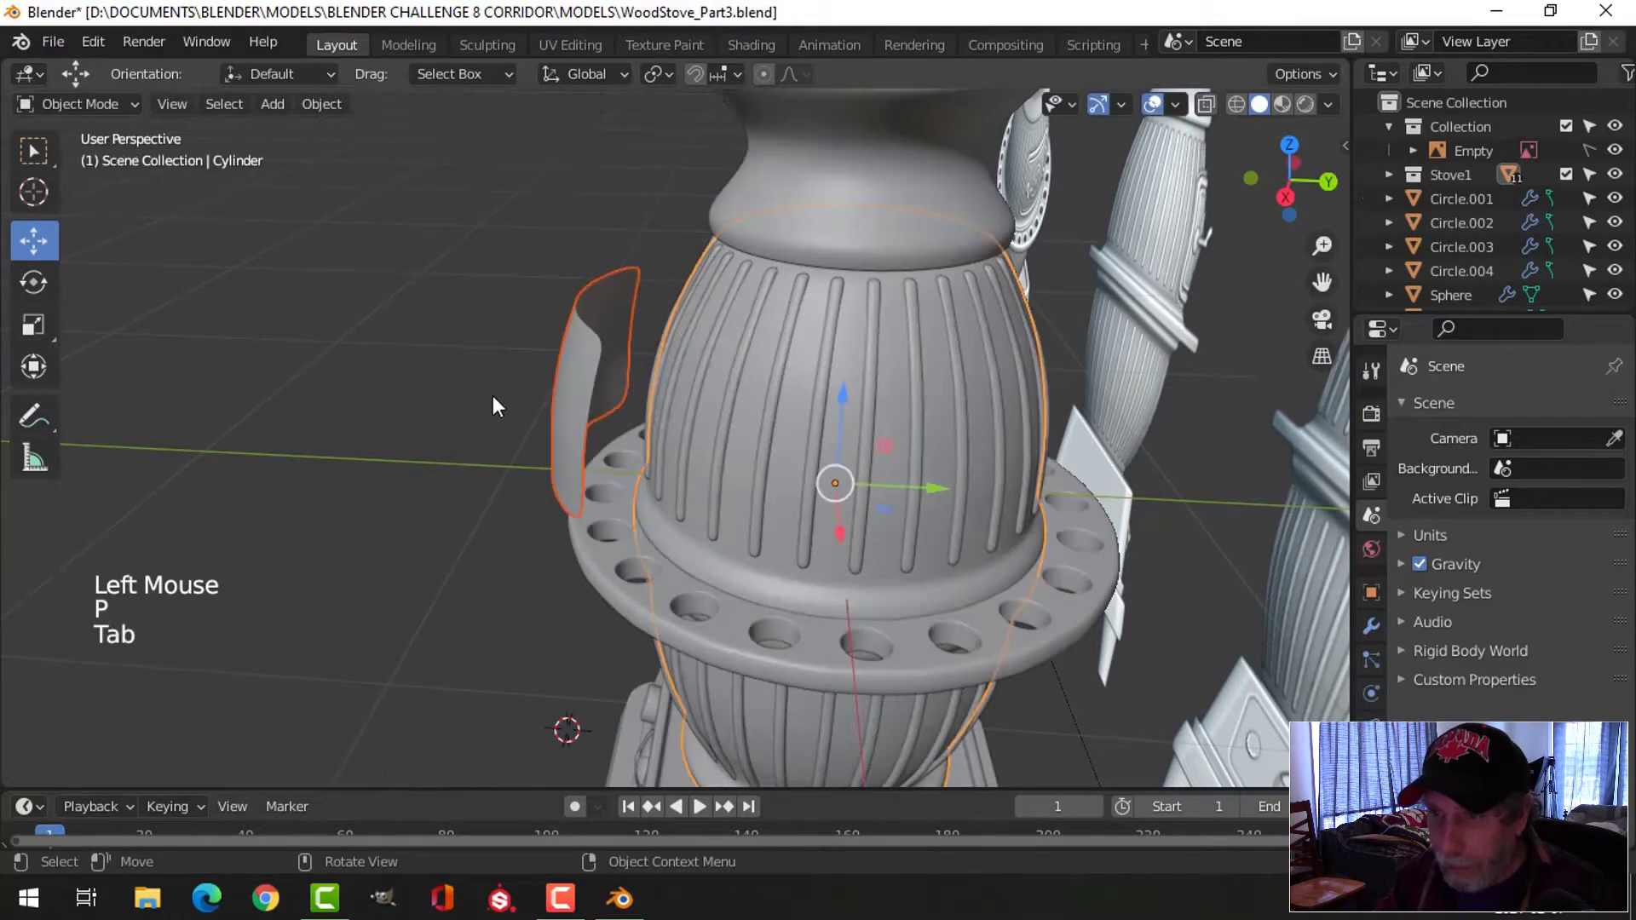
left_click(552, 354)
middle_click_drag(613, 417, 968, 466)
key("Tab")
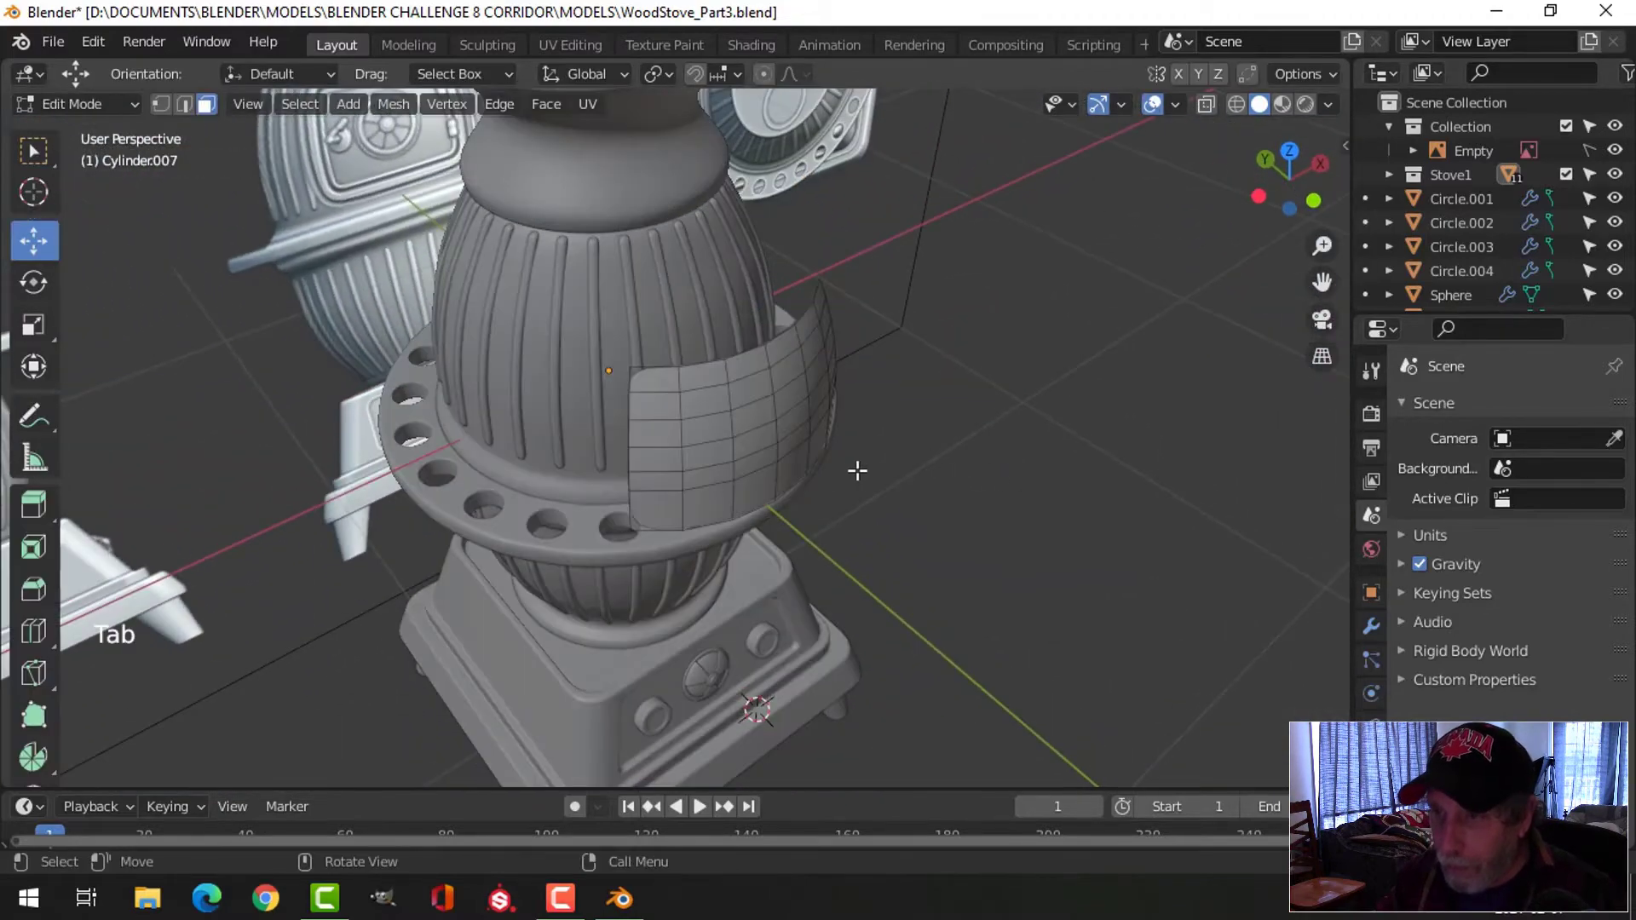
Select the edges all around the panel's outer border and extrude them about 0.028 m along Y toward the stove
key("a")
middle_click_drag(857, 470, 947, 479)
scroll(933, 465, "up", 2)
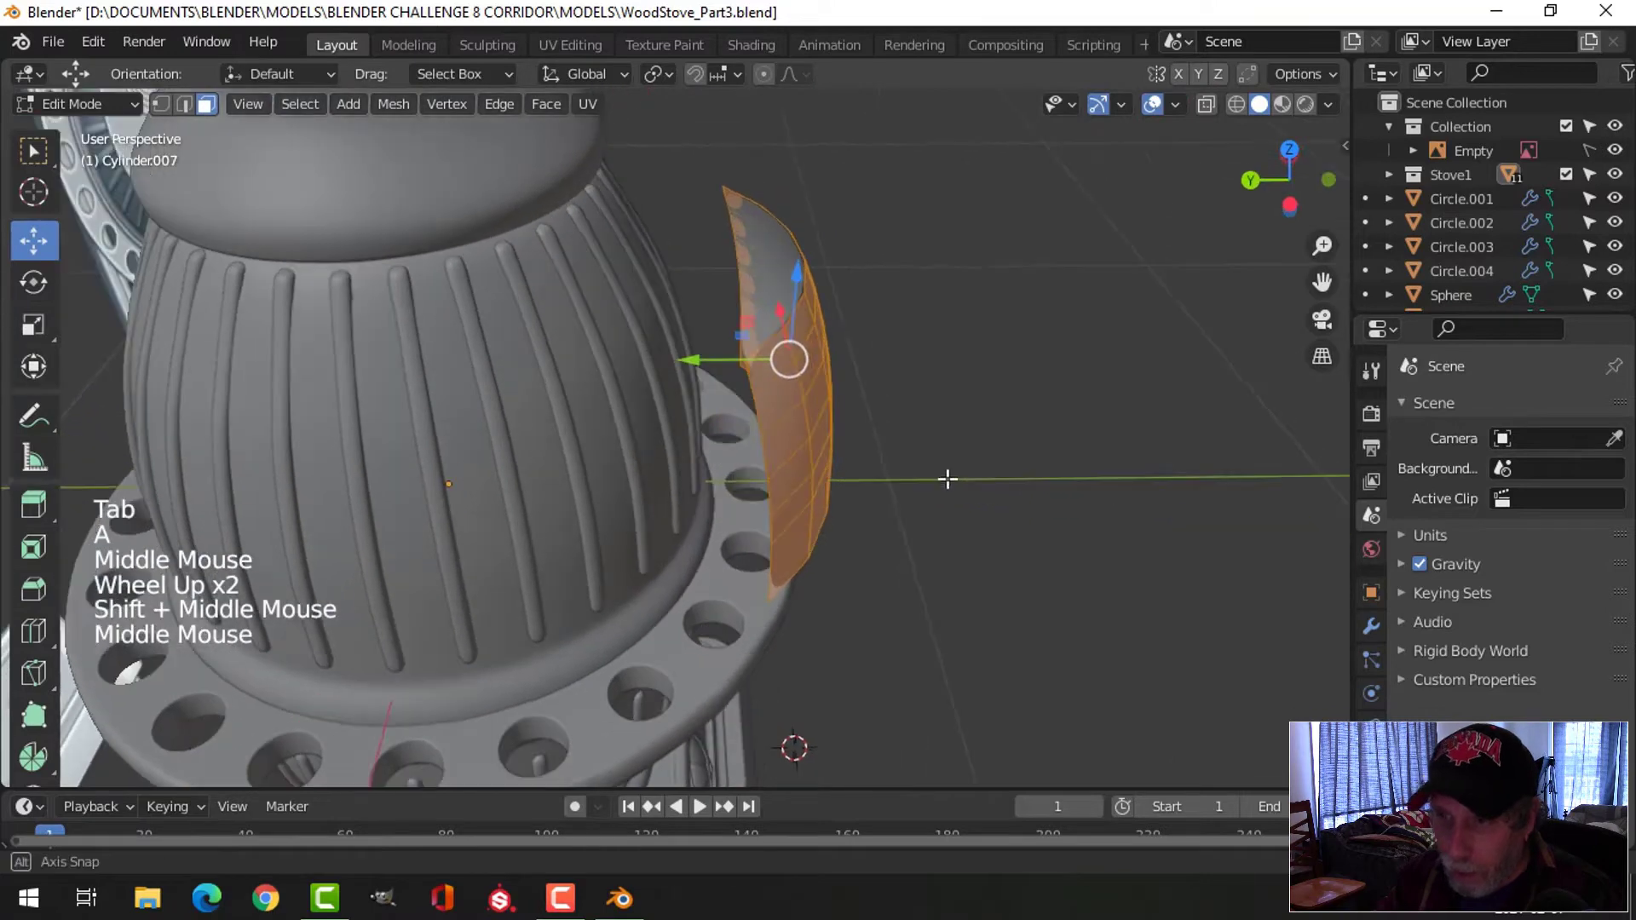
key("2")
key("alt+a")
left_click(756, 351, "alt+shift")
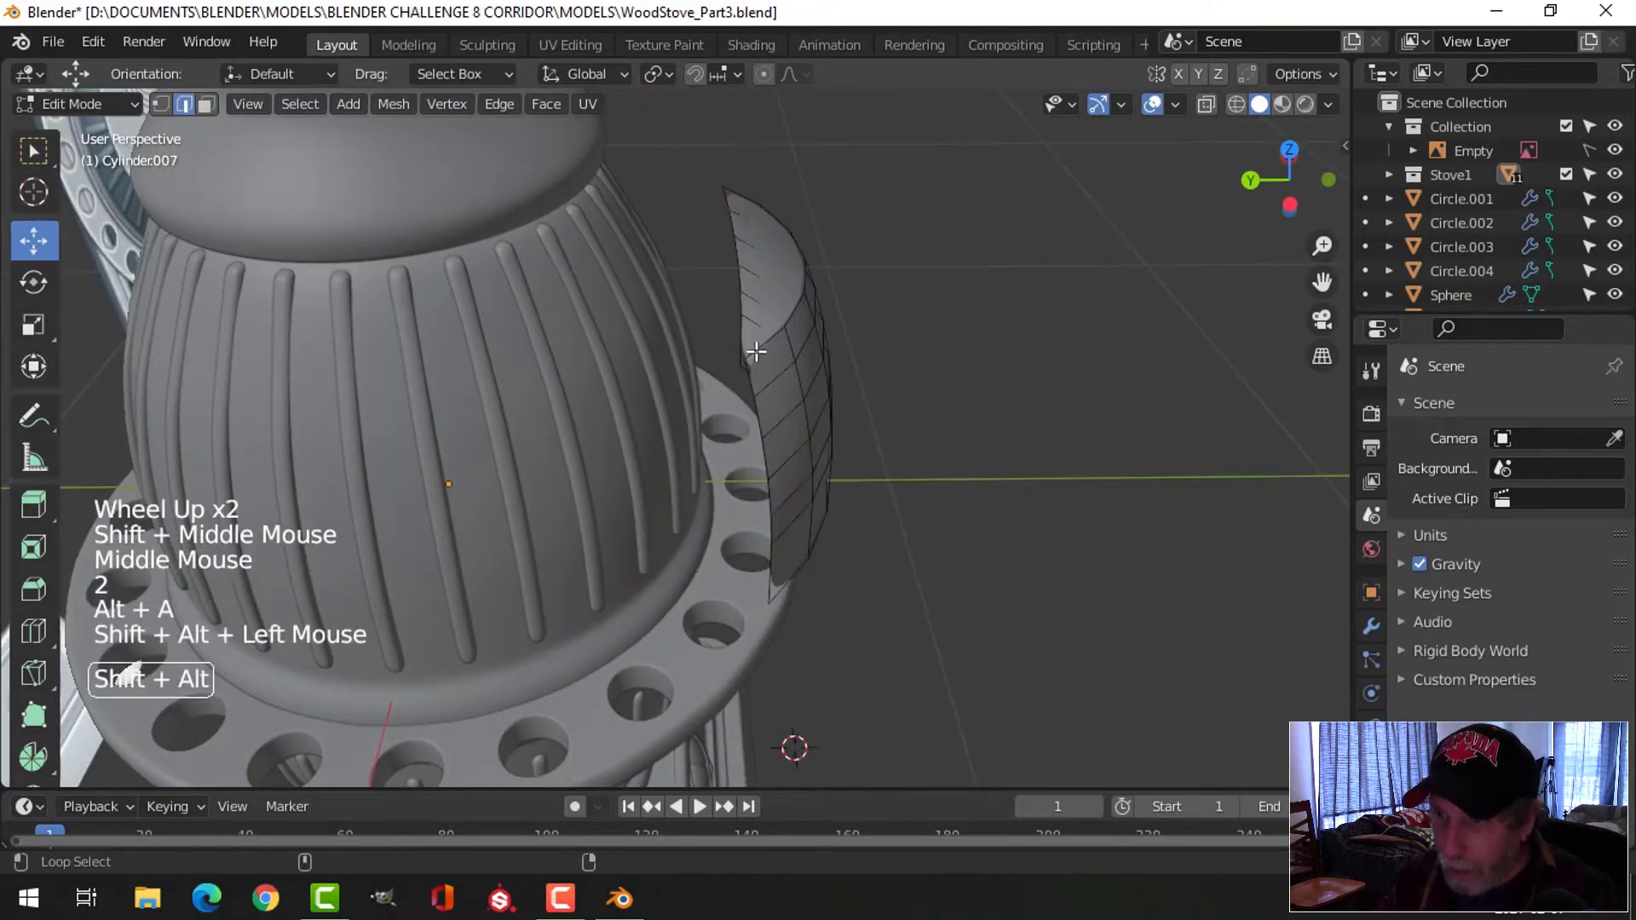
middle_click_drag(756, 351, 854, 351)
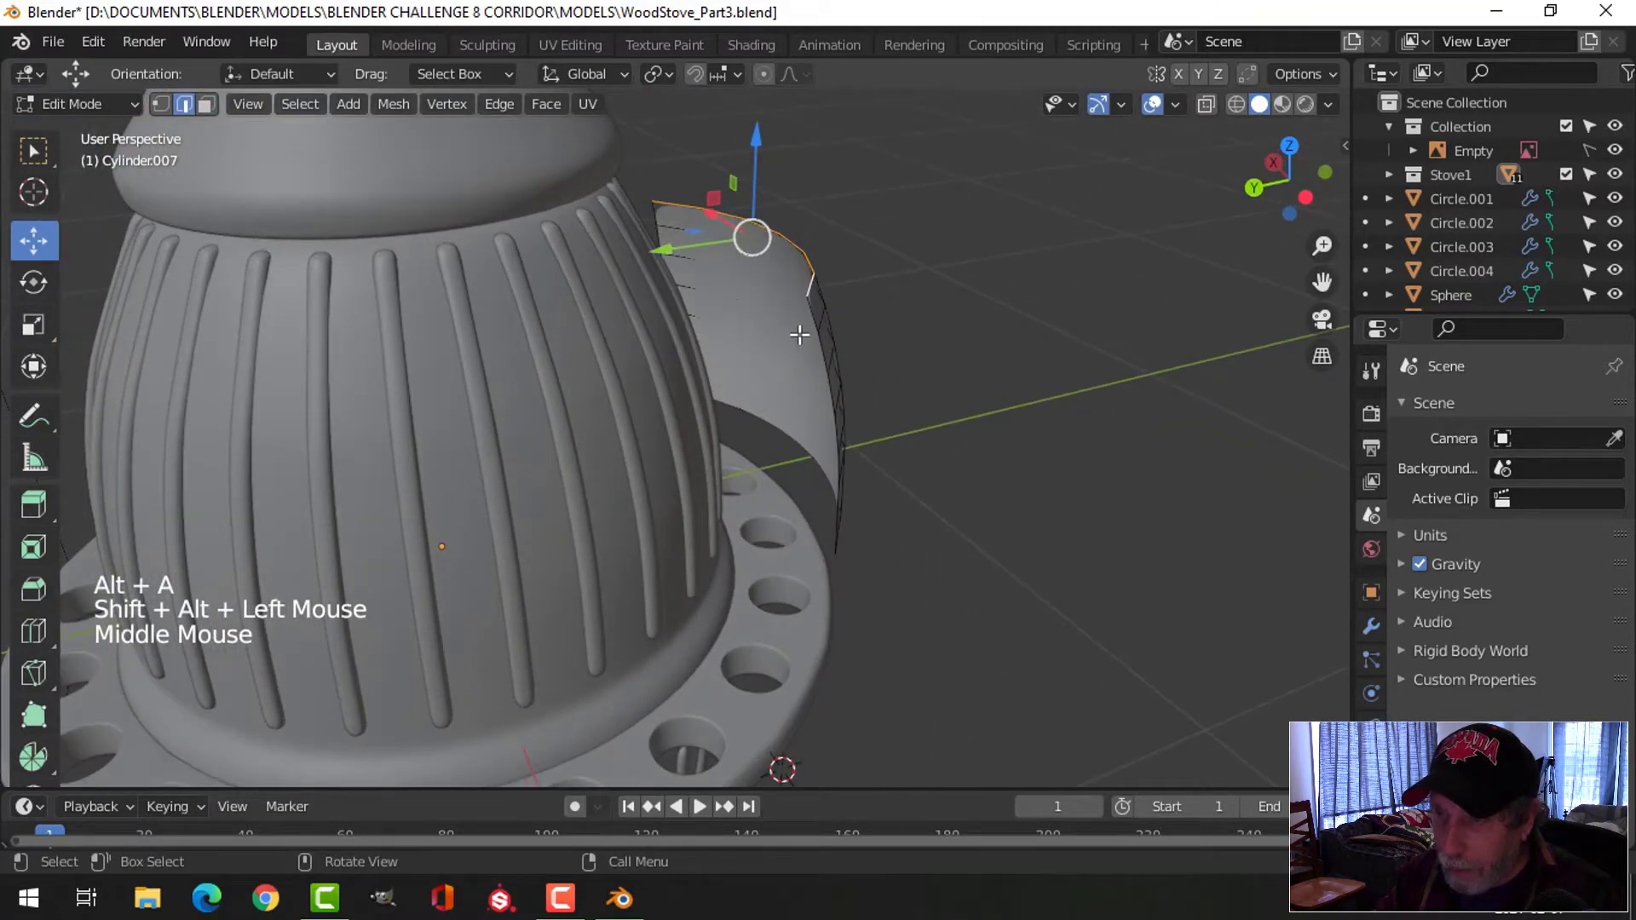
left_click(837, 453, "alt+shift")
left_click(839, 452, "alt+shift")
middle_click_drag(839, 453, 1015, 442)
left_click(808, 394, "alt+shift")
key("e")
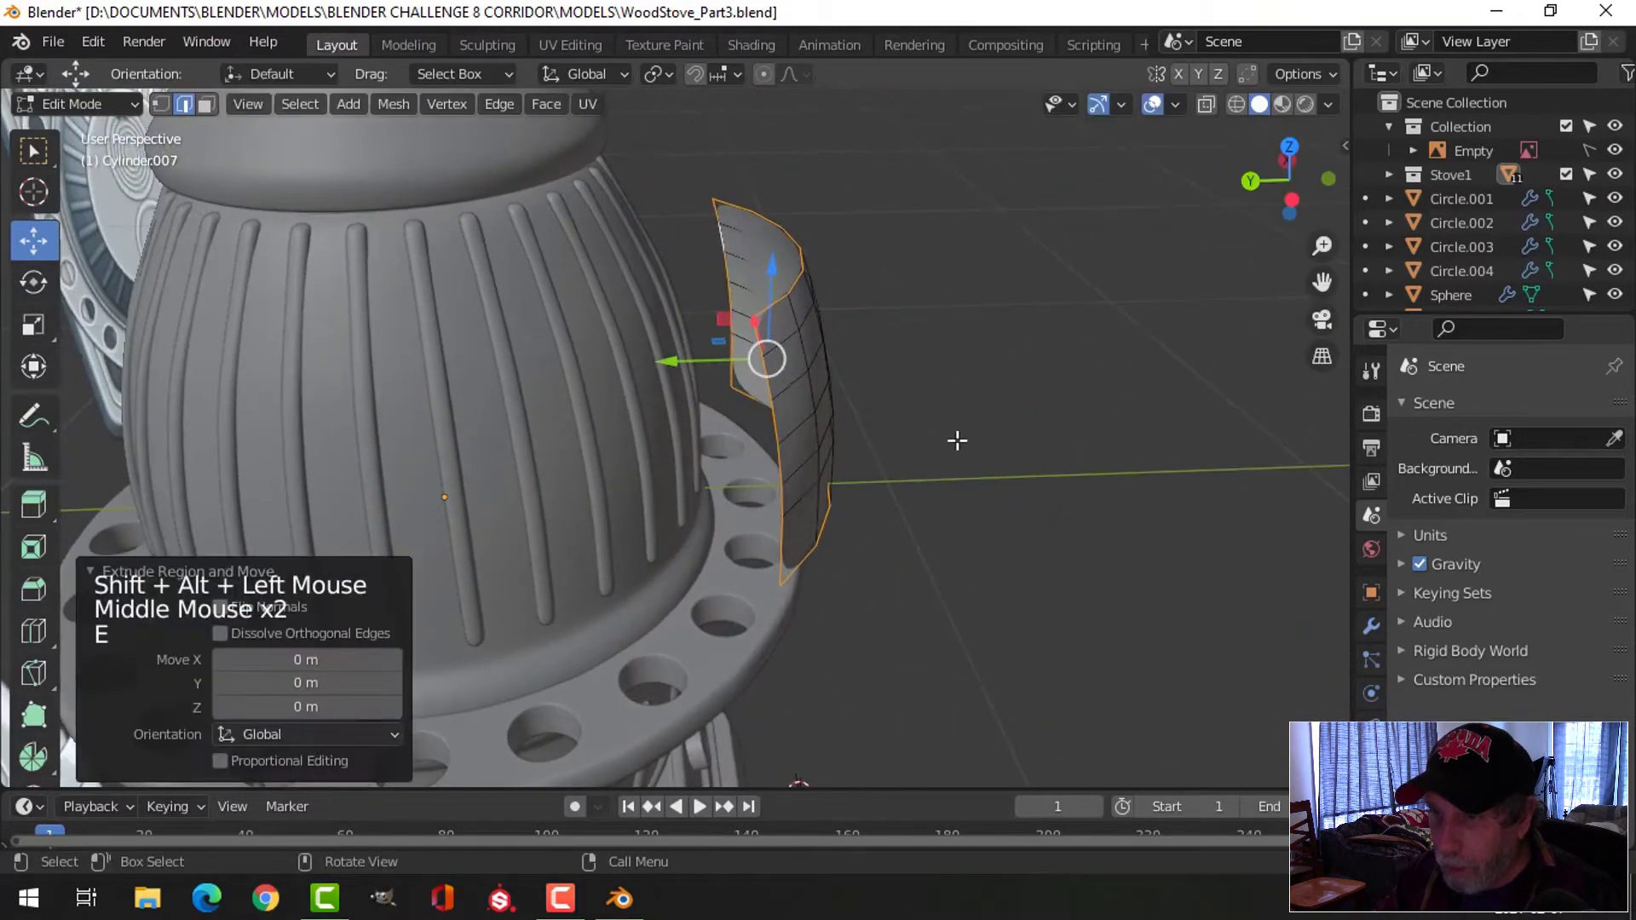
left_click_drag(685, 364, 661, 364)
middle_click_drag(863, 397, 912, 413)
Add an edge loop around the panel's extruded rim and check the smoothed shape in Object Mode
scroll(878, 273, "up", 2)
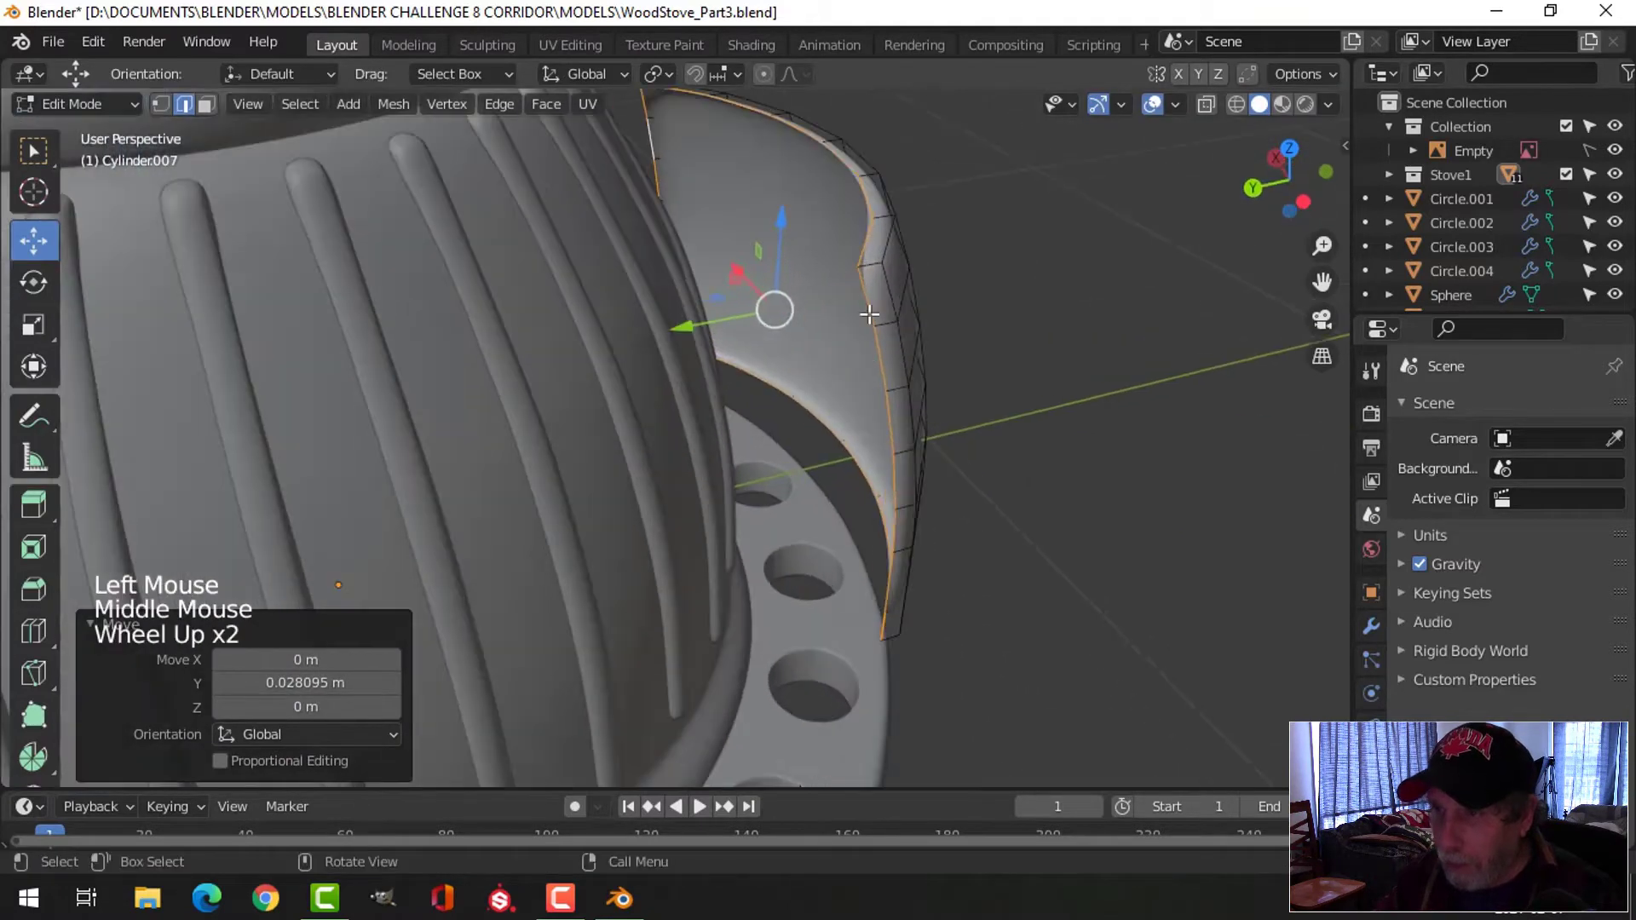
key("ctrl+r")
left_click(875, 268)
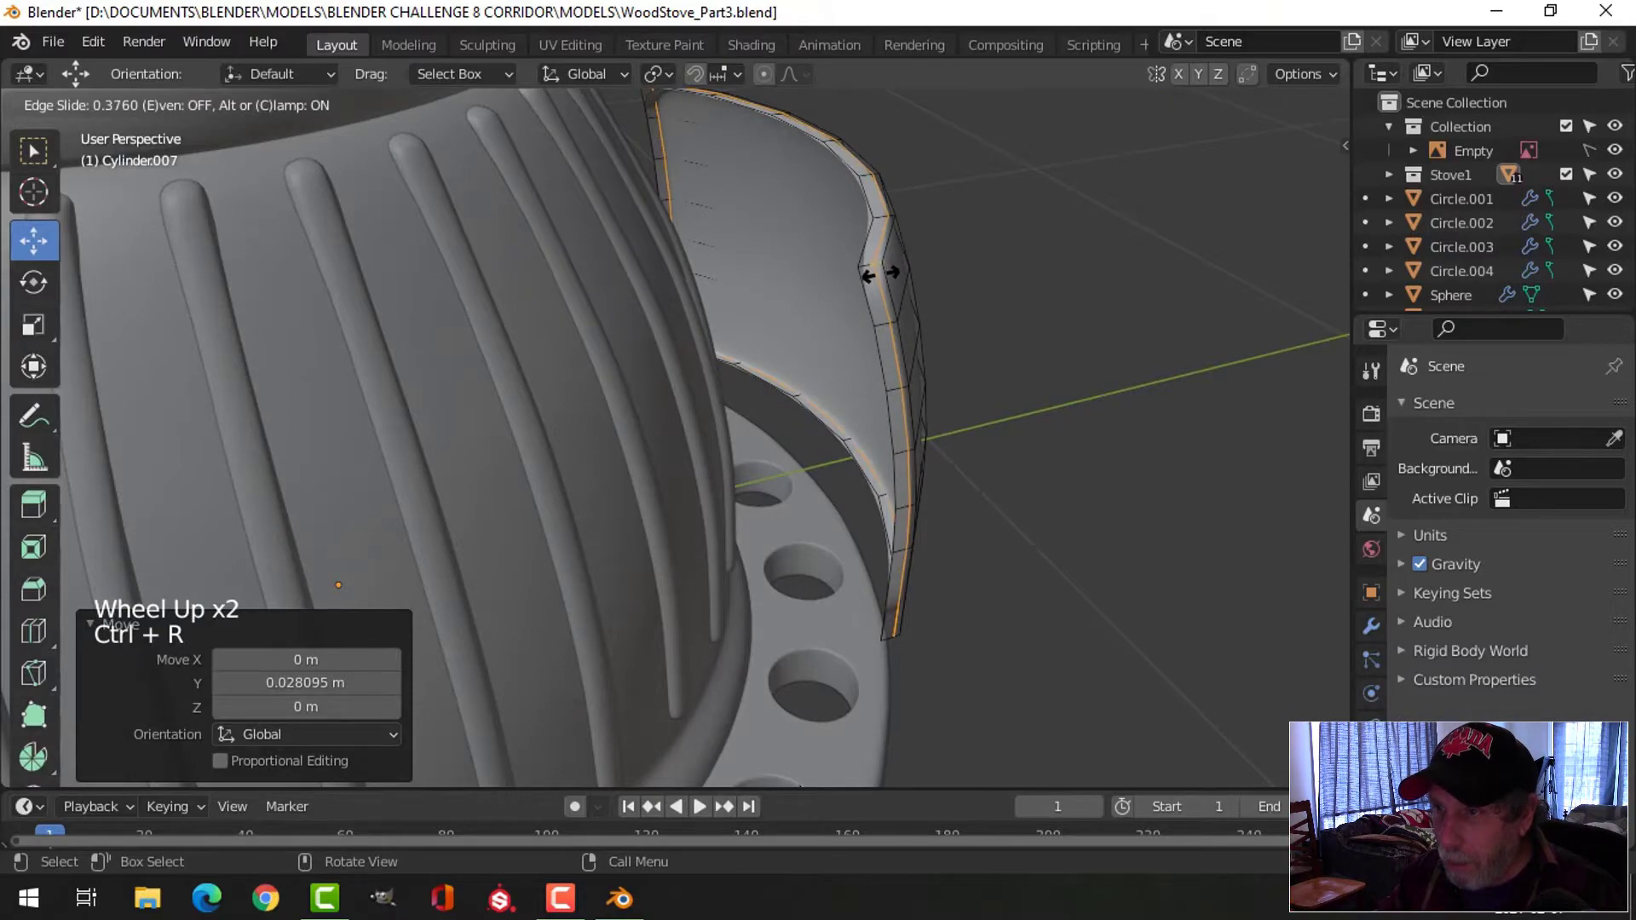
left_click(866, 266)
key("Tab")
middle_click_drag(1035, 303, 795, 384)
Select all of the front faces of the curved door panel, leaving its rim unselected
key("alt+a")
left_click(818, 375)
scroll(850, 387, "down", 1)
scroll(846, 378, "down", 1)
key("Tab")
key("alt+a")
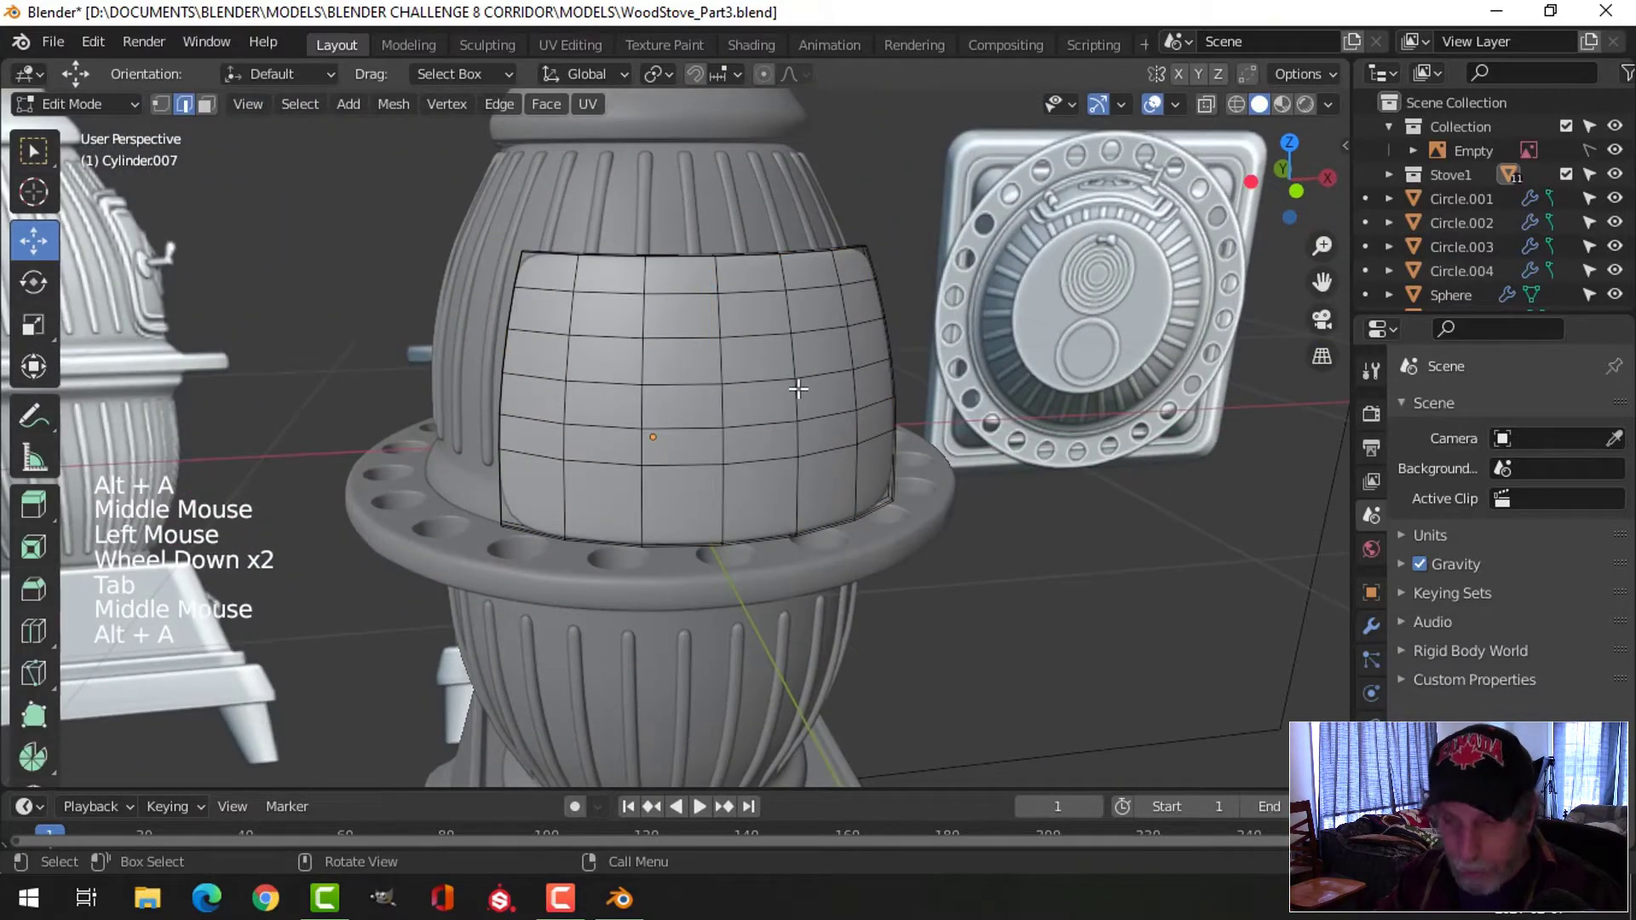
key("3")
key("c")
mouse_move(813, 454)
left_mouse_down()
mouse_move(847, 456)
mouse_move(811, 412)
mouse_move(825, 329)
mouse_move(577, 304)
mouse_move(575, 503)
mouse_move(728, 487)
left_mouse_up()
key("Escape")
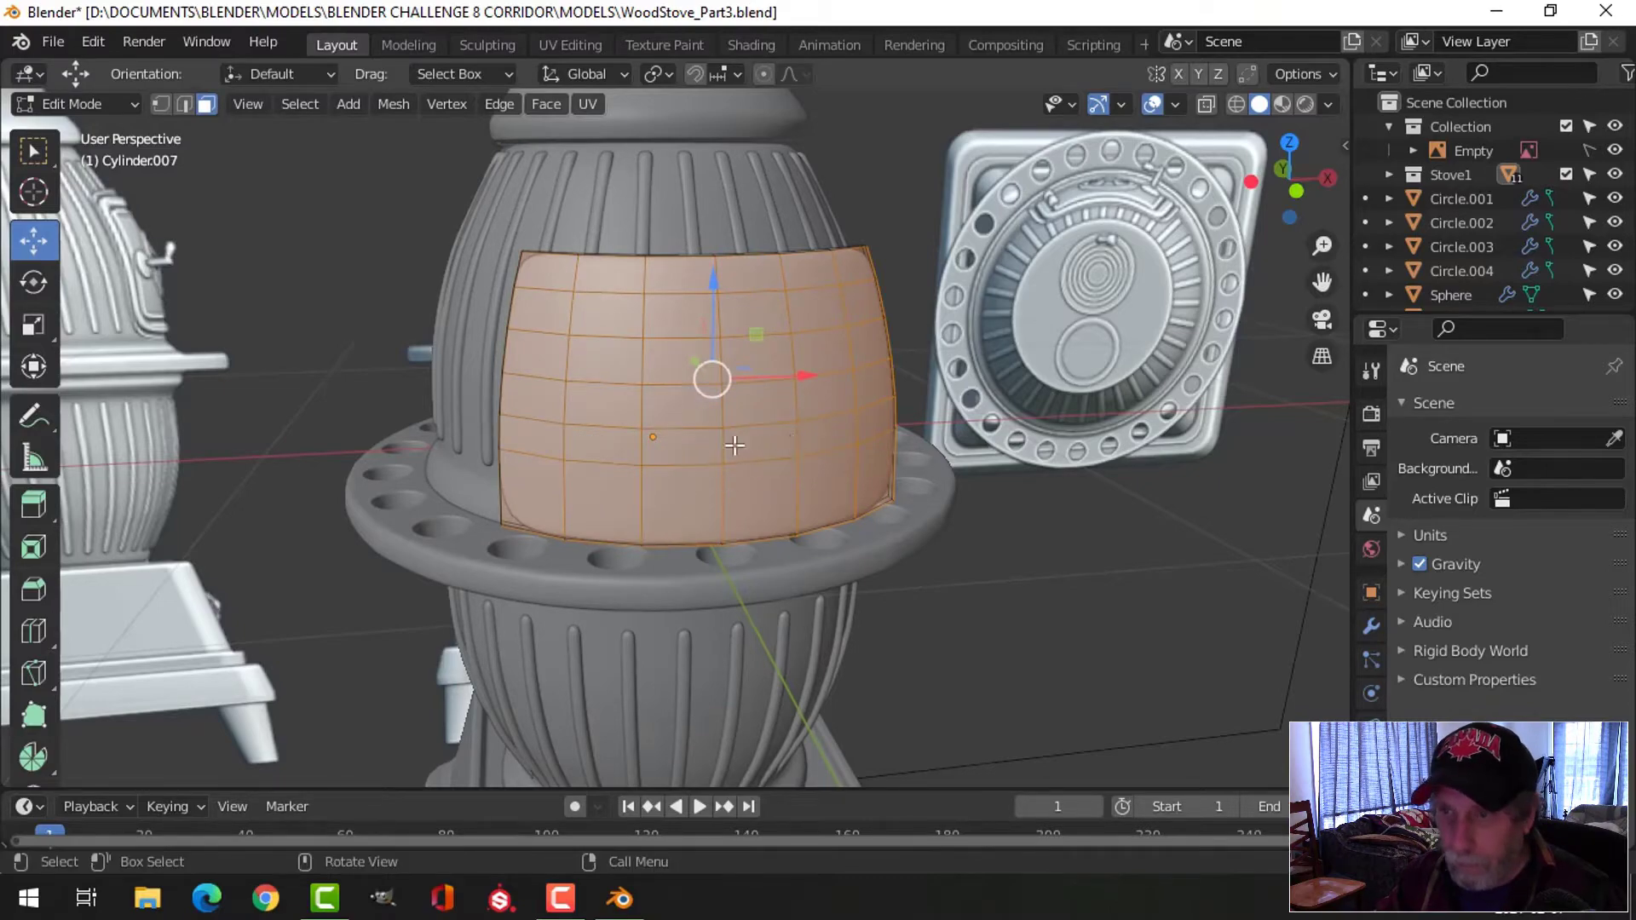
Examine the door's frame and raised border on the reference stove images
scroll(734, 445, "down", 3)
middle_click_drag(181, 429, 647, 429, "shift")
scroll(434, 412, "down", 2)
middle_click_drag(433, 412, 500, 420, "shift")
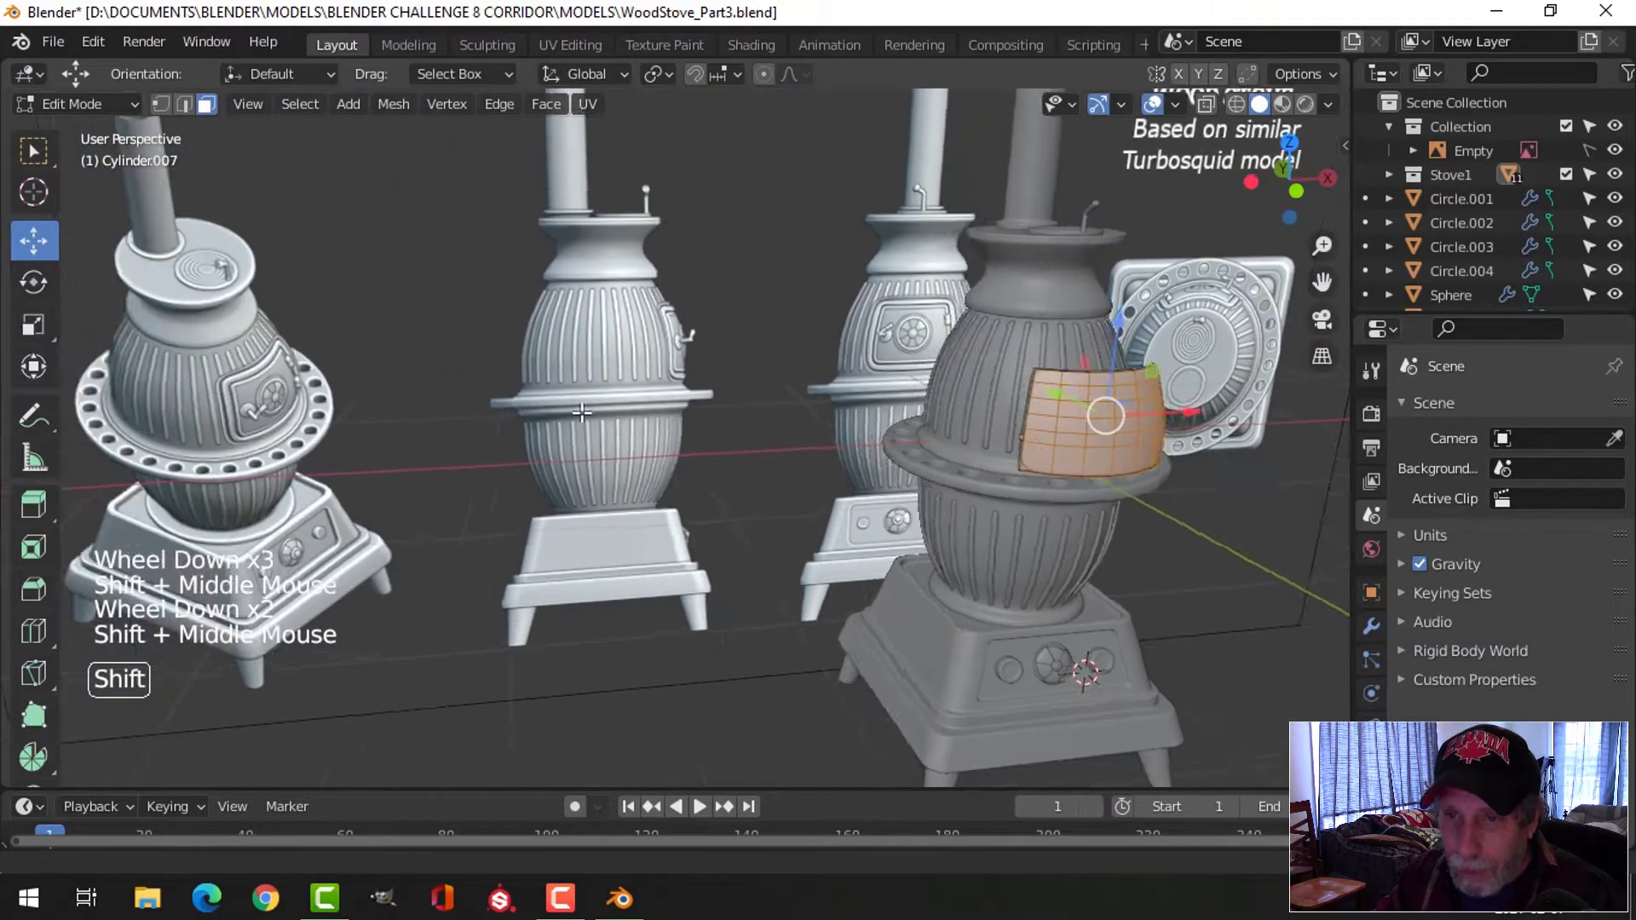
scroll(500, 420, "up", 3)
middle_click_drag(289, 410, 325, 395, "shift")
scroll(325, 395, "up", 3)
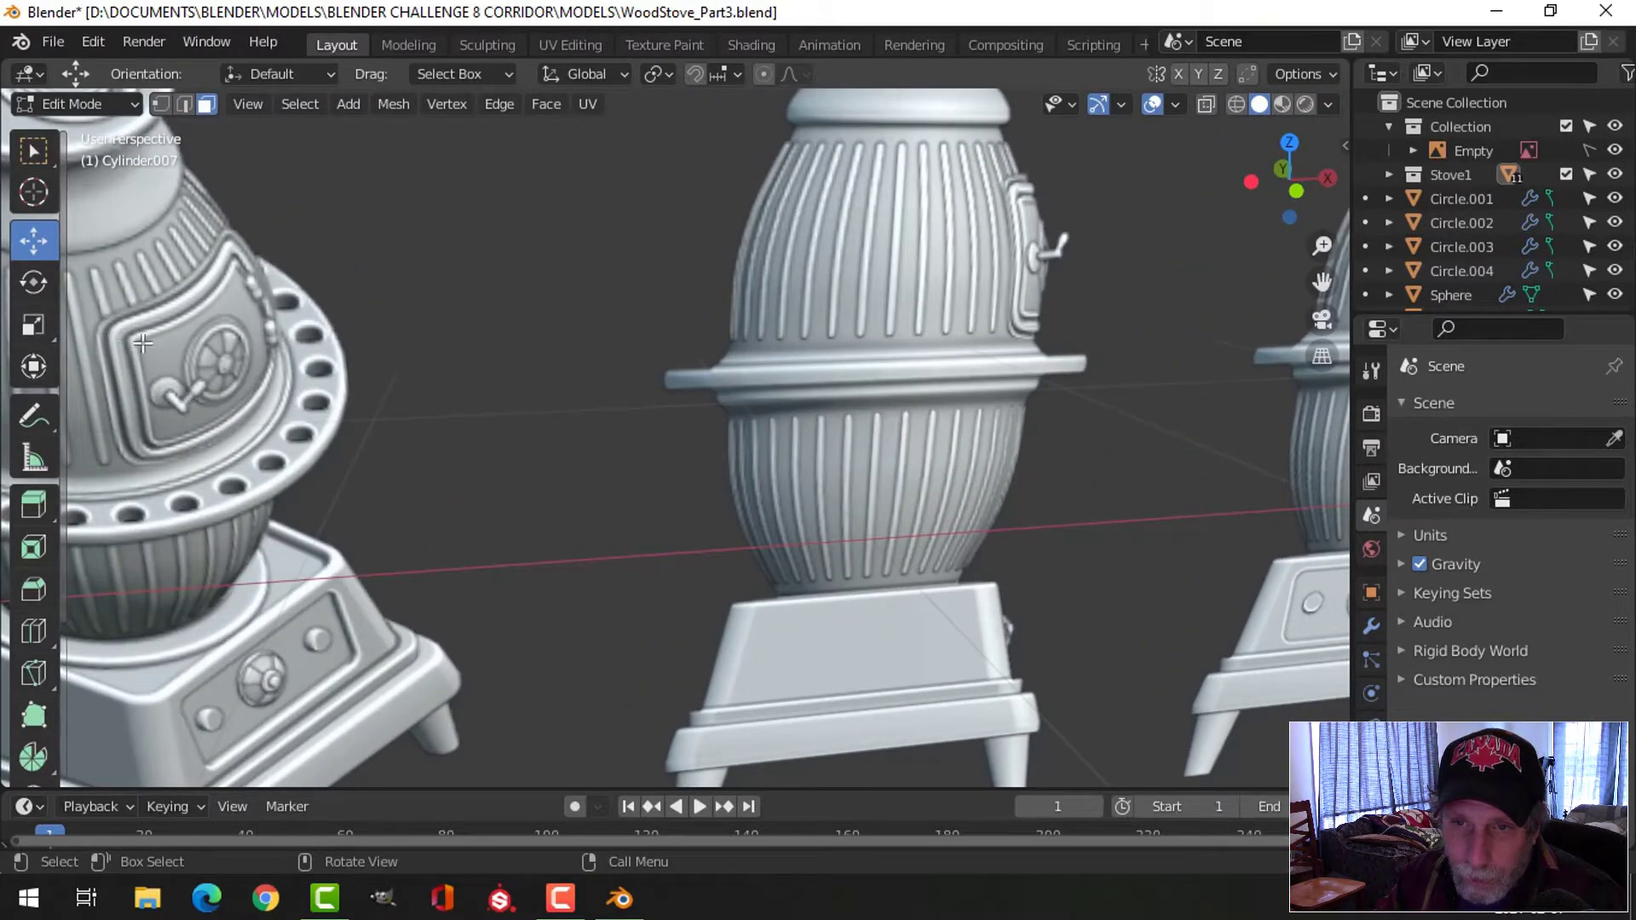
scroll(772, 458, "down", 4)
mouse_move(771, 459)
middle_mouse_down("shift")
mouse_move(975, 483)
mouse_move(802, 455)
middle_mouse_up("shift")
Isolate the door panel in local view
key("KP_1")
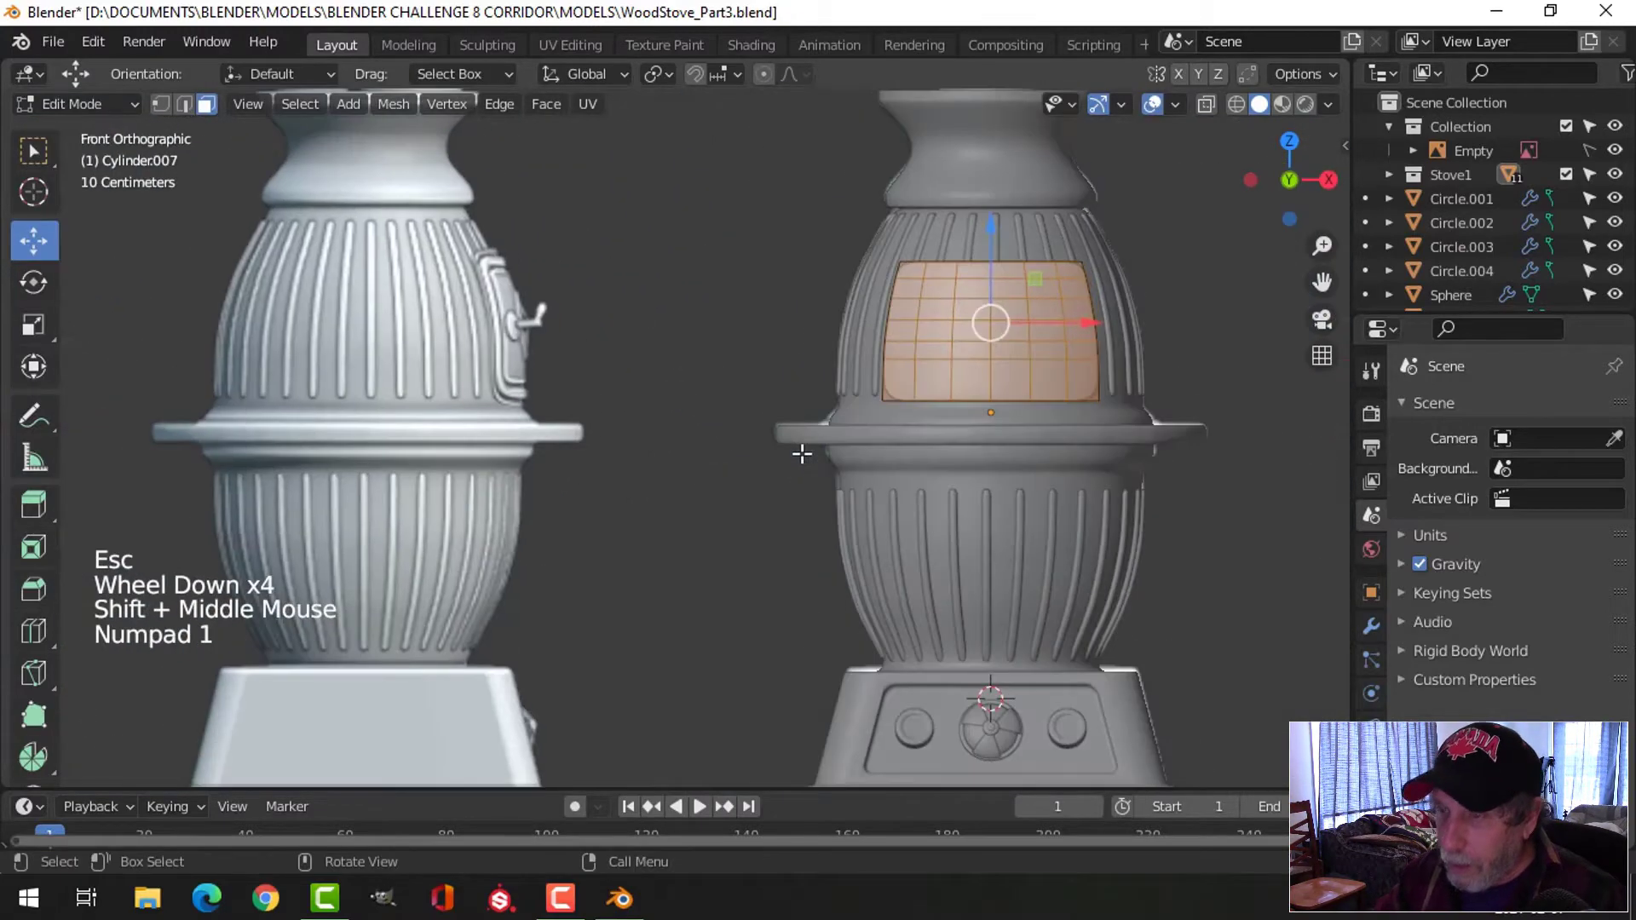
middle_click_drag(1011, 452, 745, 486, "shift")
key("Tab")
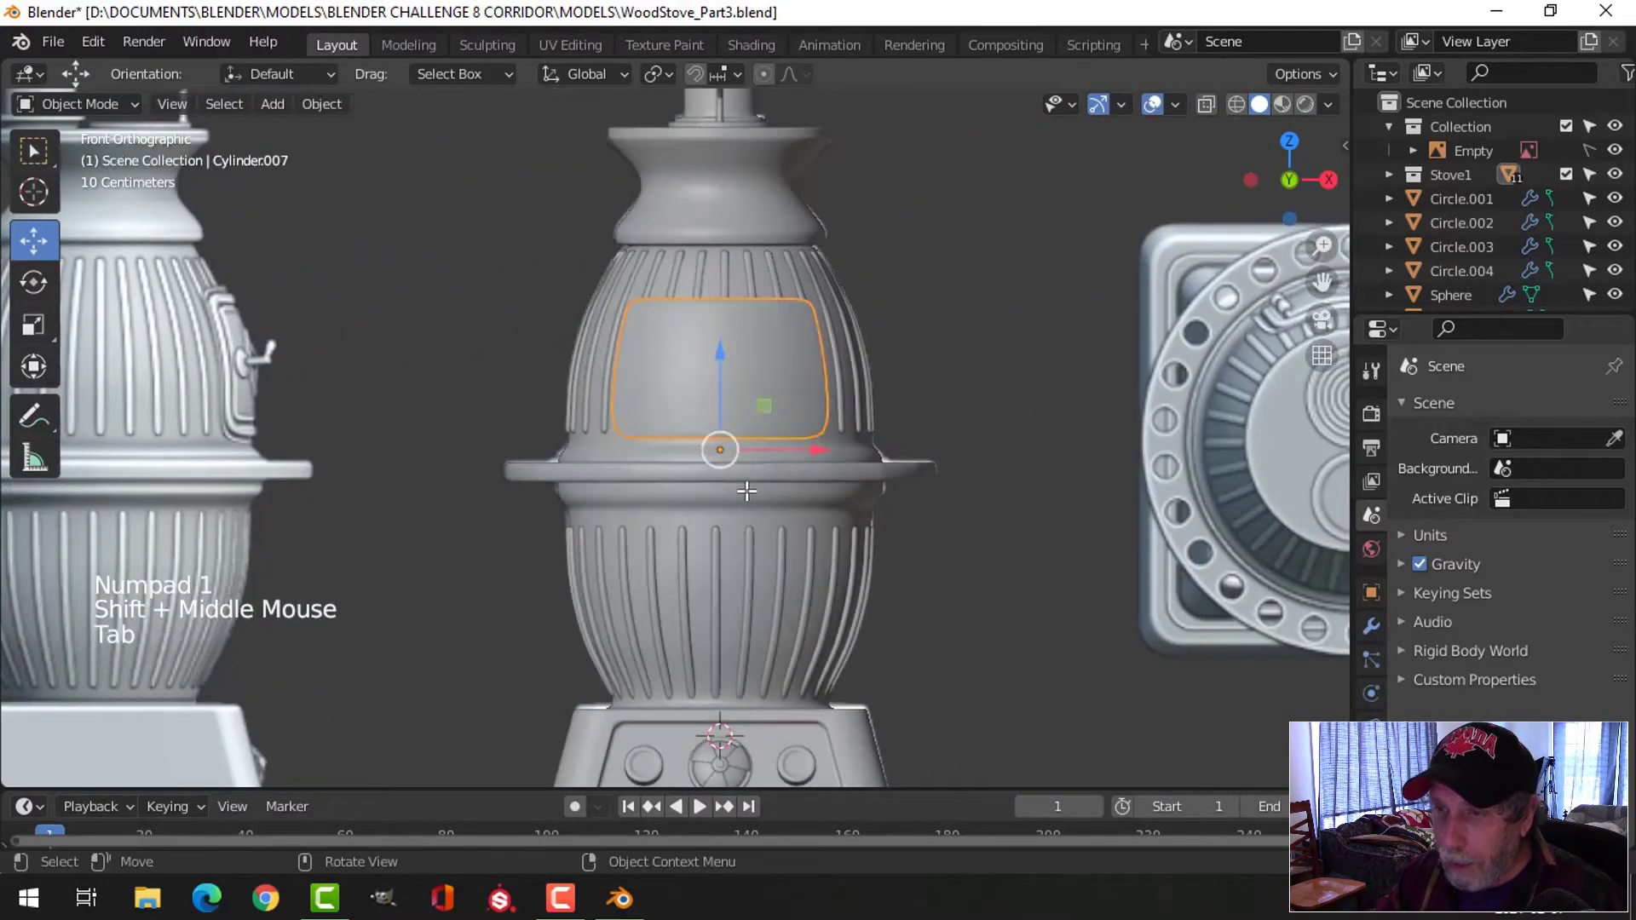
key("KP_Divide")
middle_click_drag(756, 451, 878, 477)
Inset the door panel's front faces by about 0.0187 m and extrude them inward by about 0.009 m
key("Tab")
middle_click_drag(877, 477, 1041, 456)
key("i")
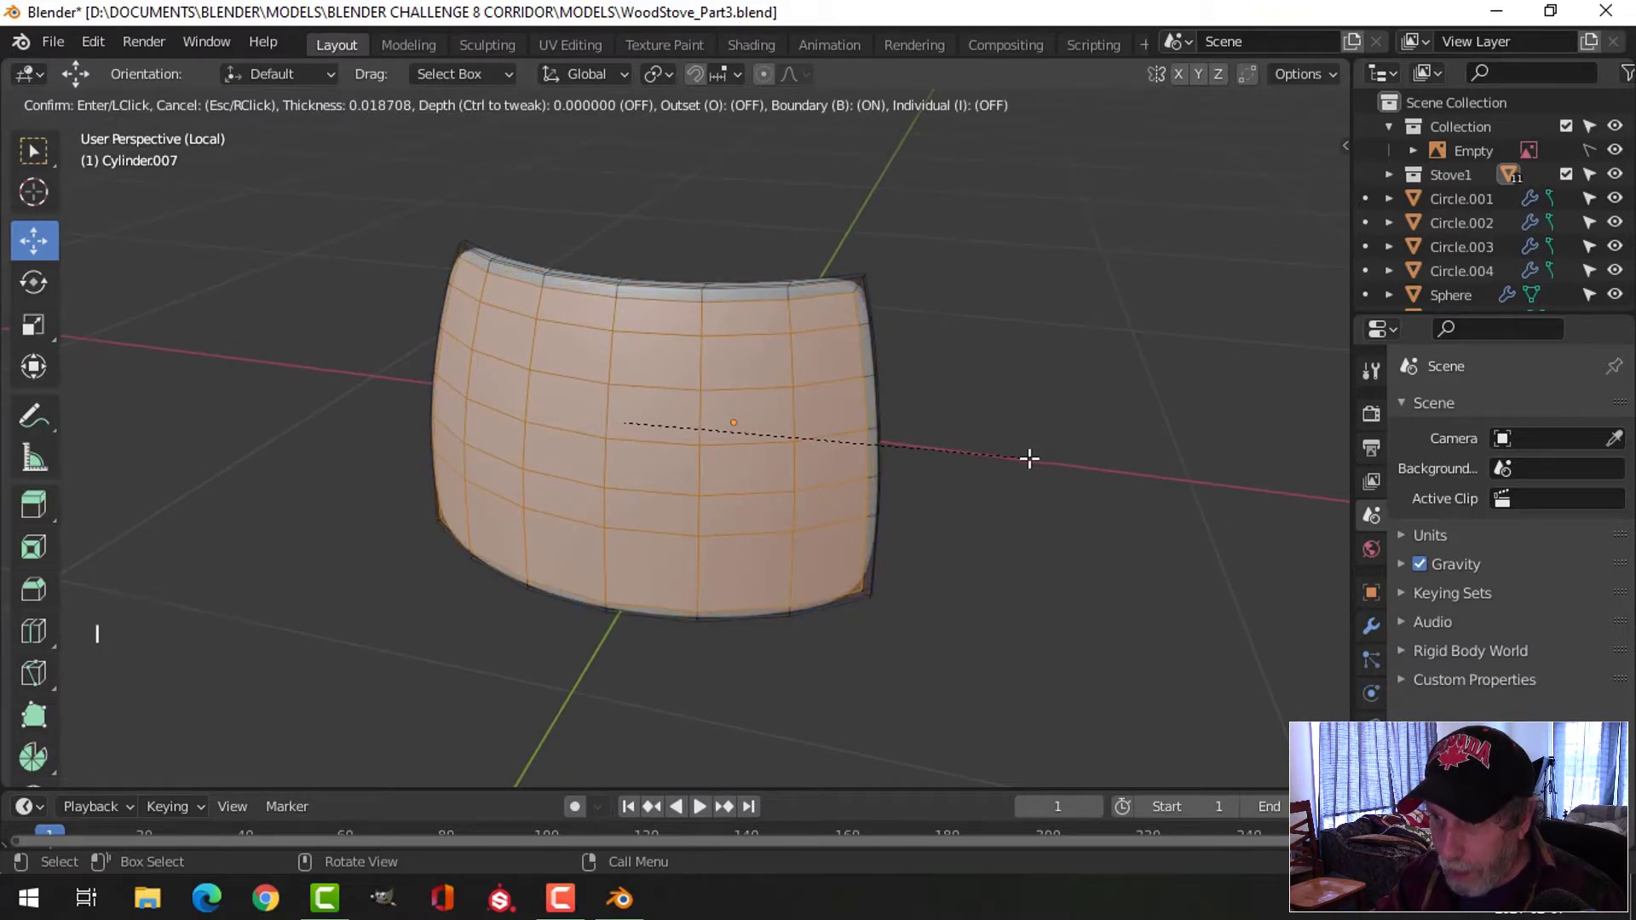
left_click(1030, 457)
middle_click_drag(1031, 457, 821, 417)
key("e")
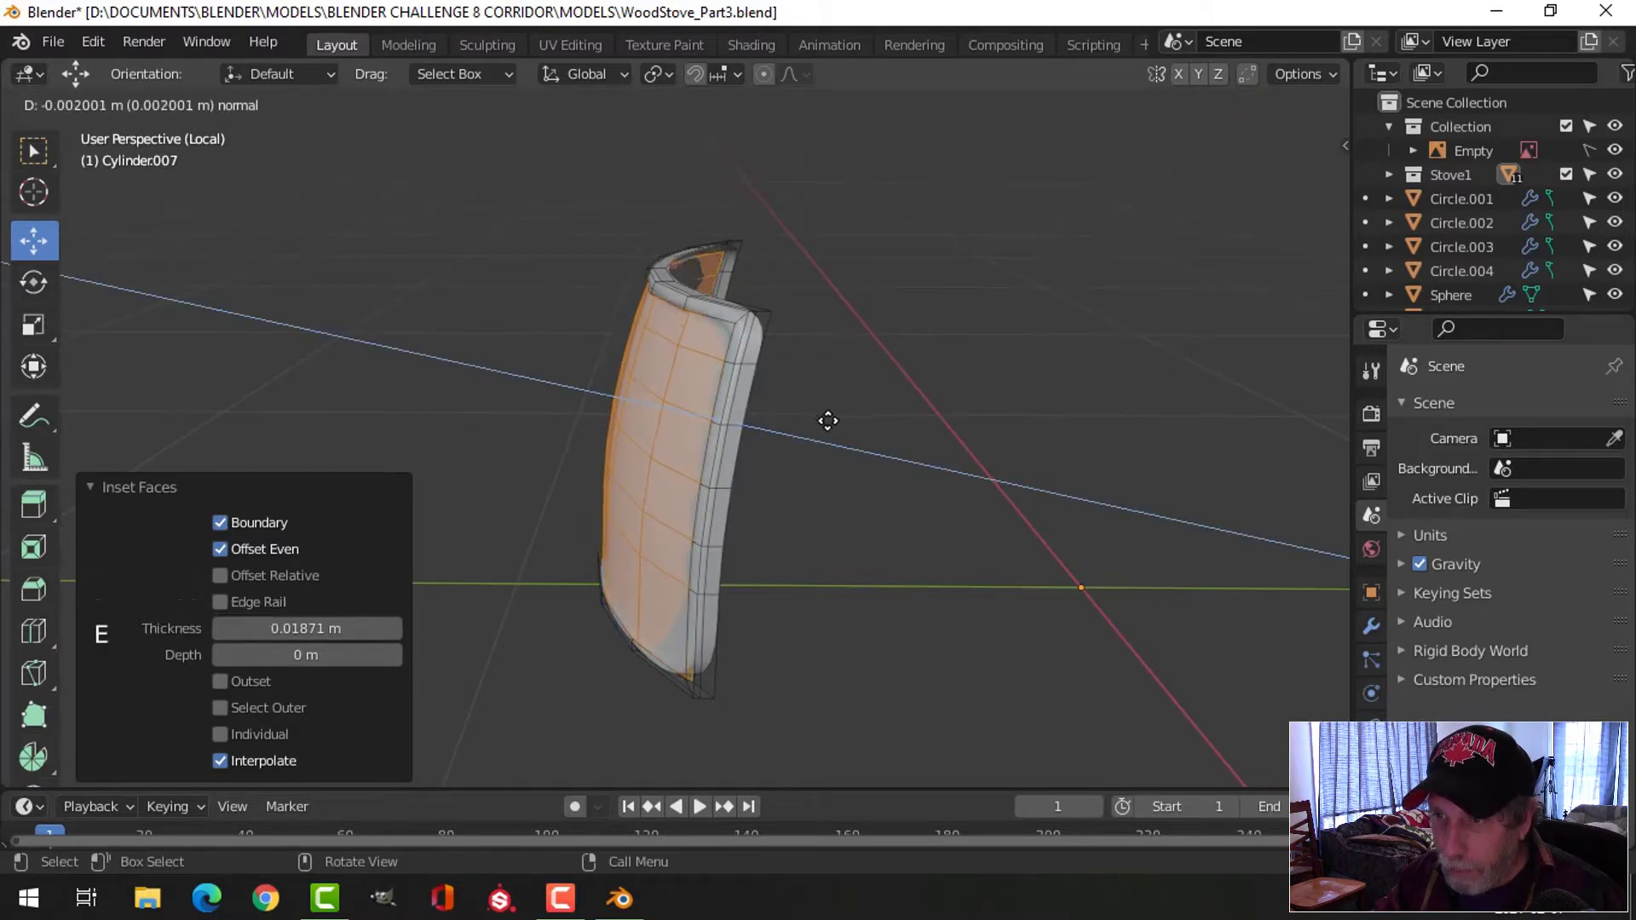
left_click(828, 421)
middle_click_drag(828, 421, 991, 391)
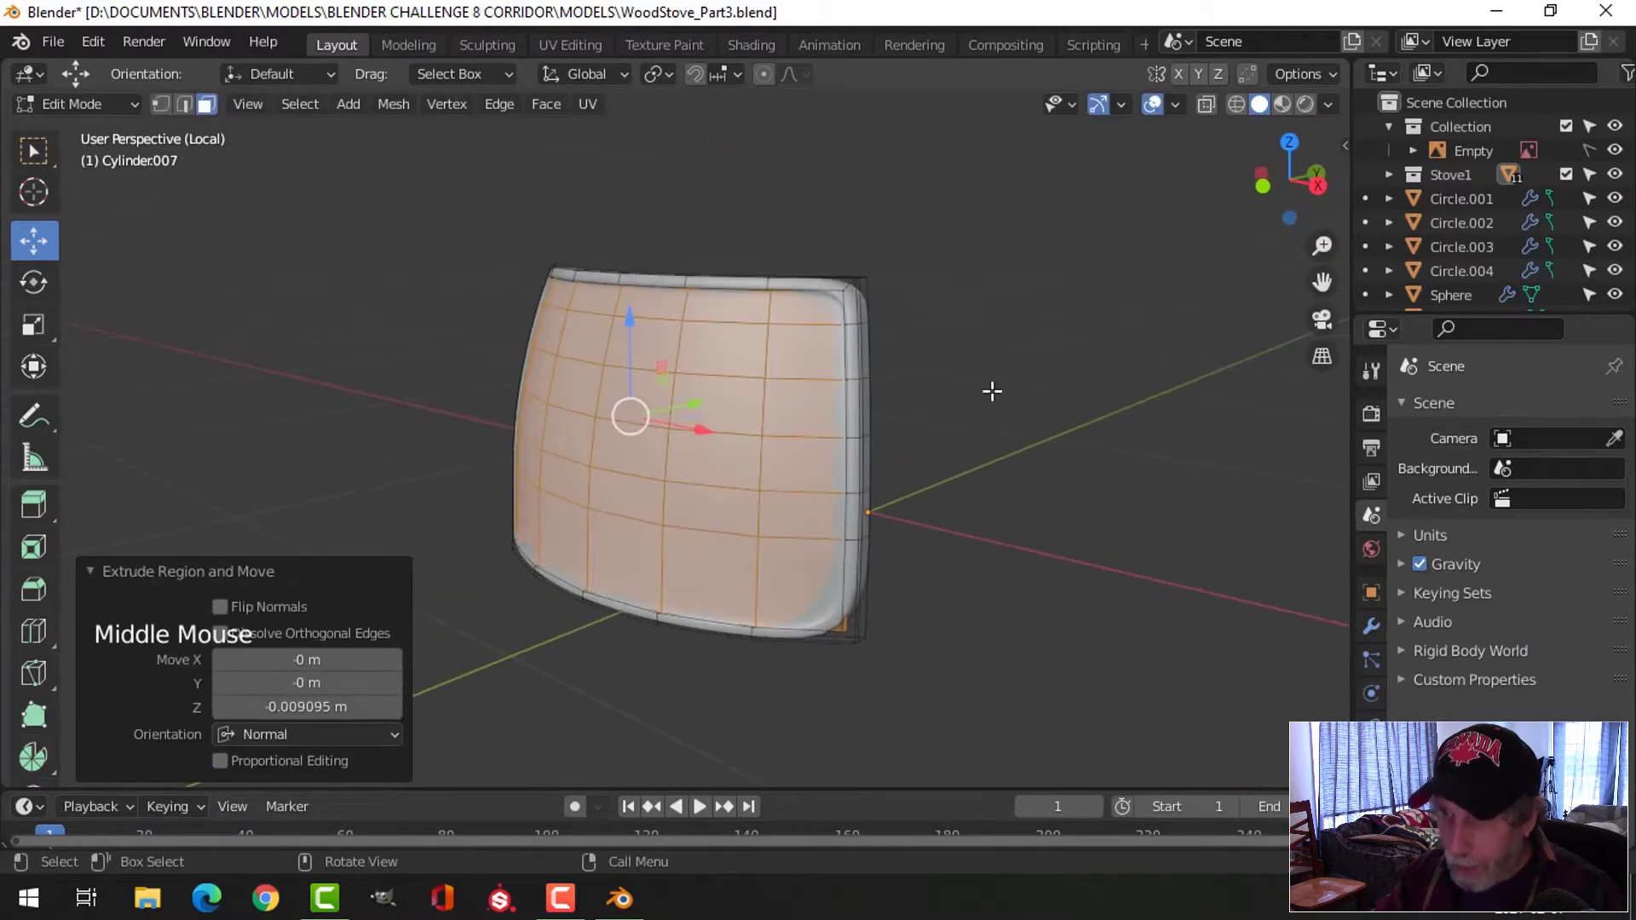
Inset the recessed front faces by about 0.012 m and extrude them outward by about 0.009 m
key("i")
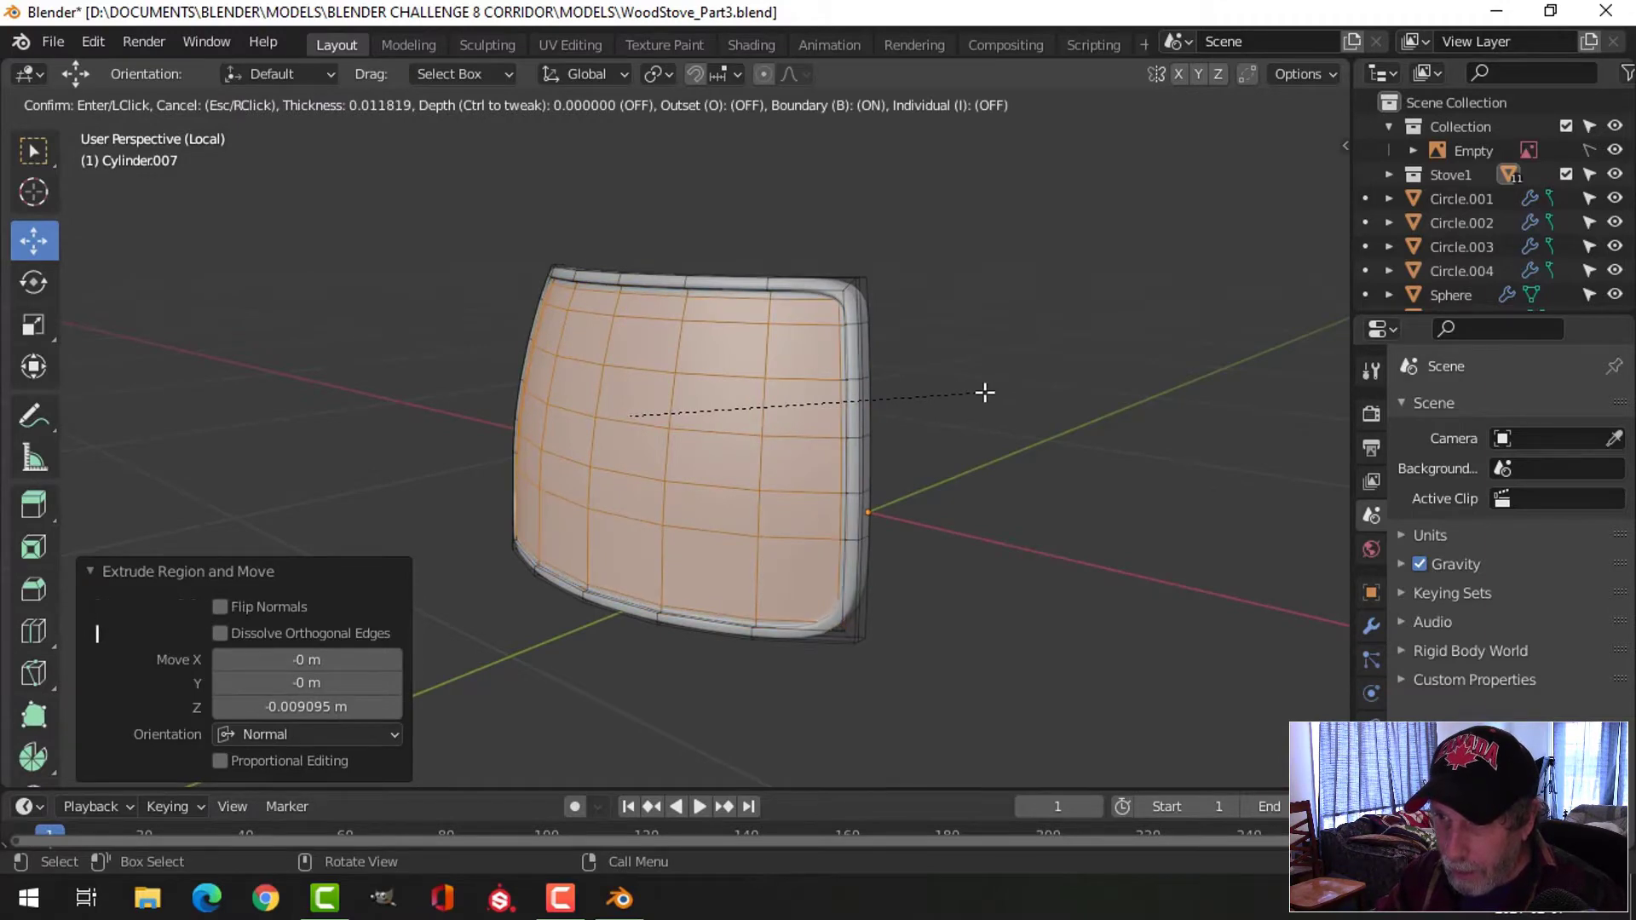
left_click(985, 392)
middle_click_drag(985, 392, 941, 396)
key("e")
left_click(938, 402)
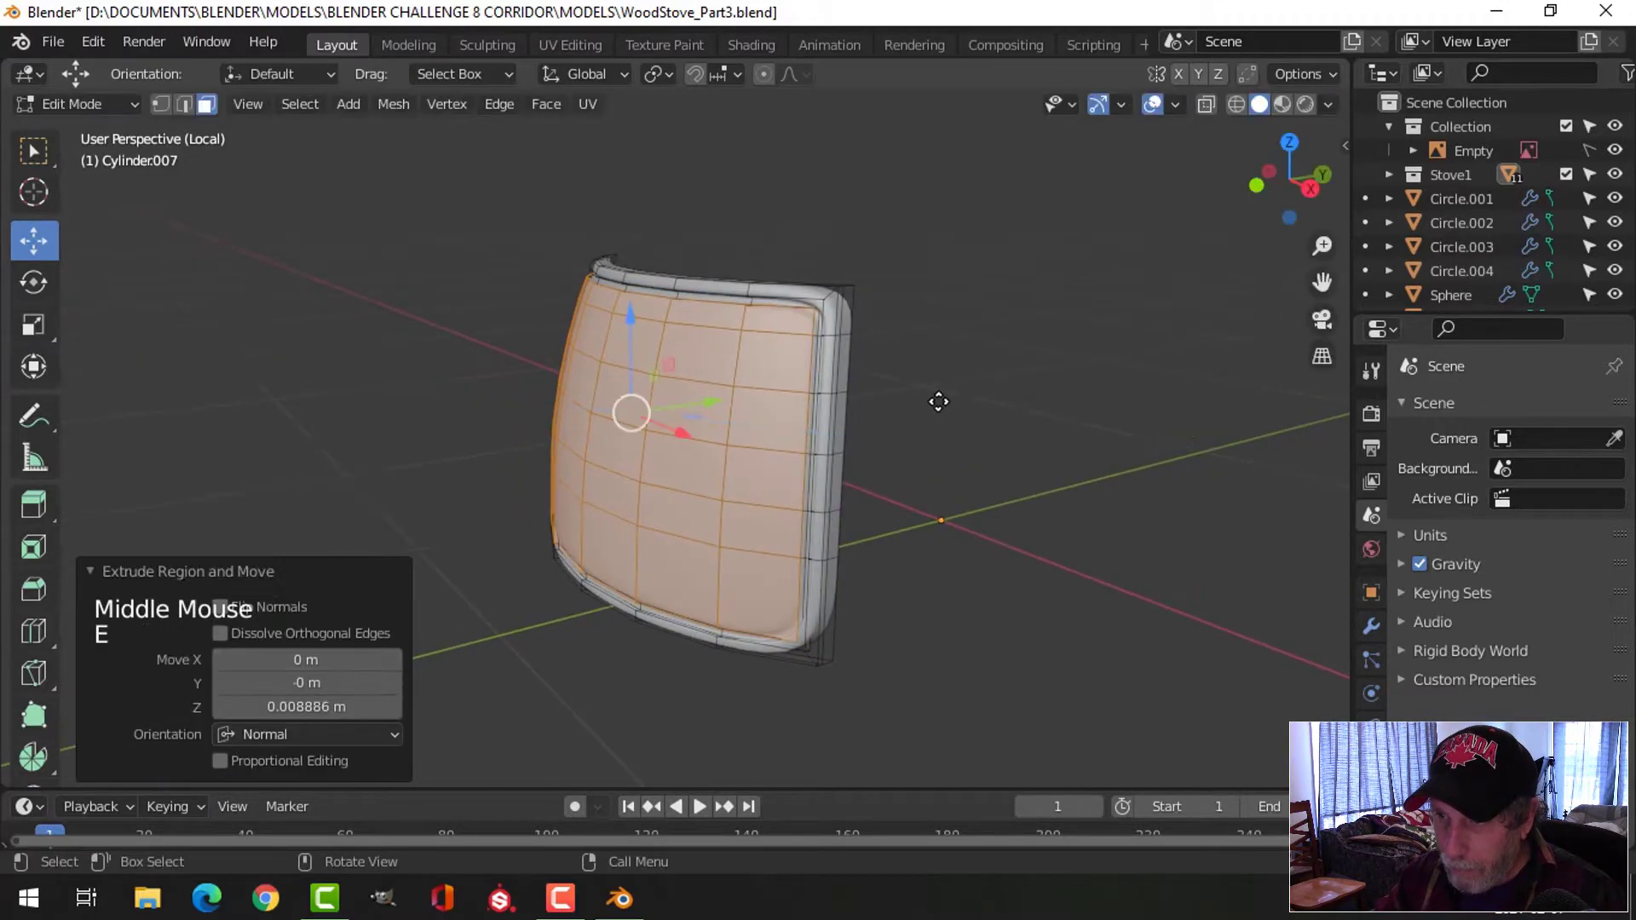
Inset the raised front faces by about 0.0104 m and extrude them inward by about 0.006 m
key("i")
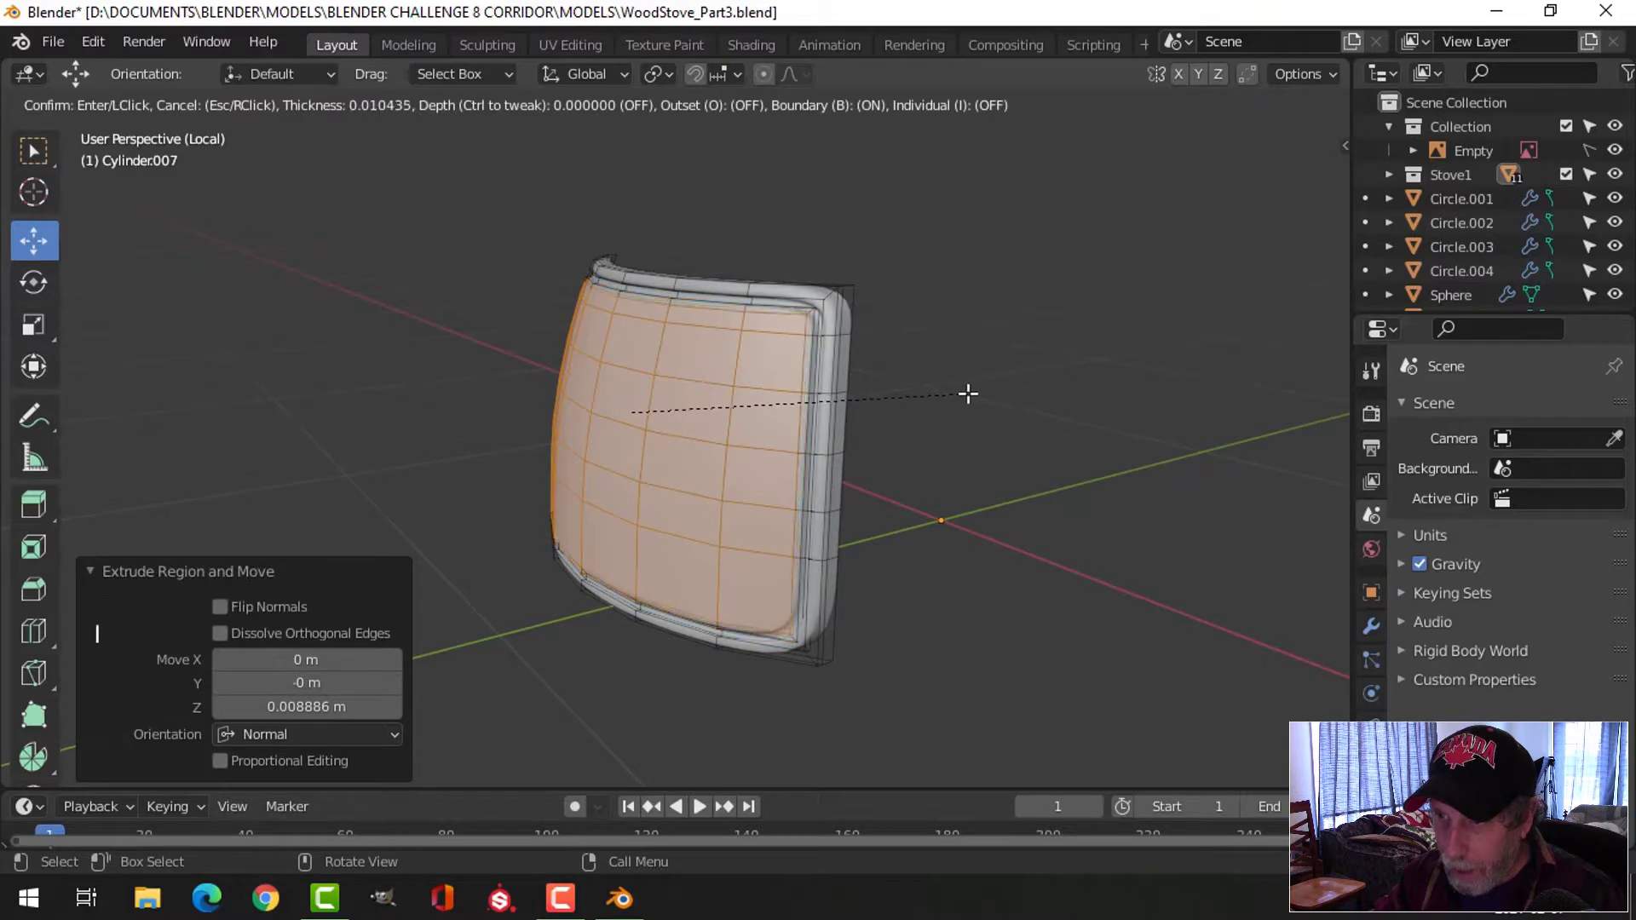
left_click(967, 393)
middle_click_drag(968, 393, 946, 405)
key("e")
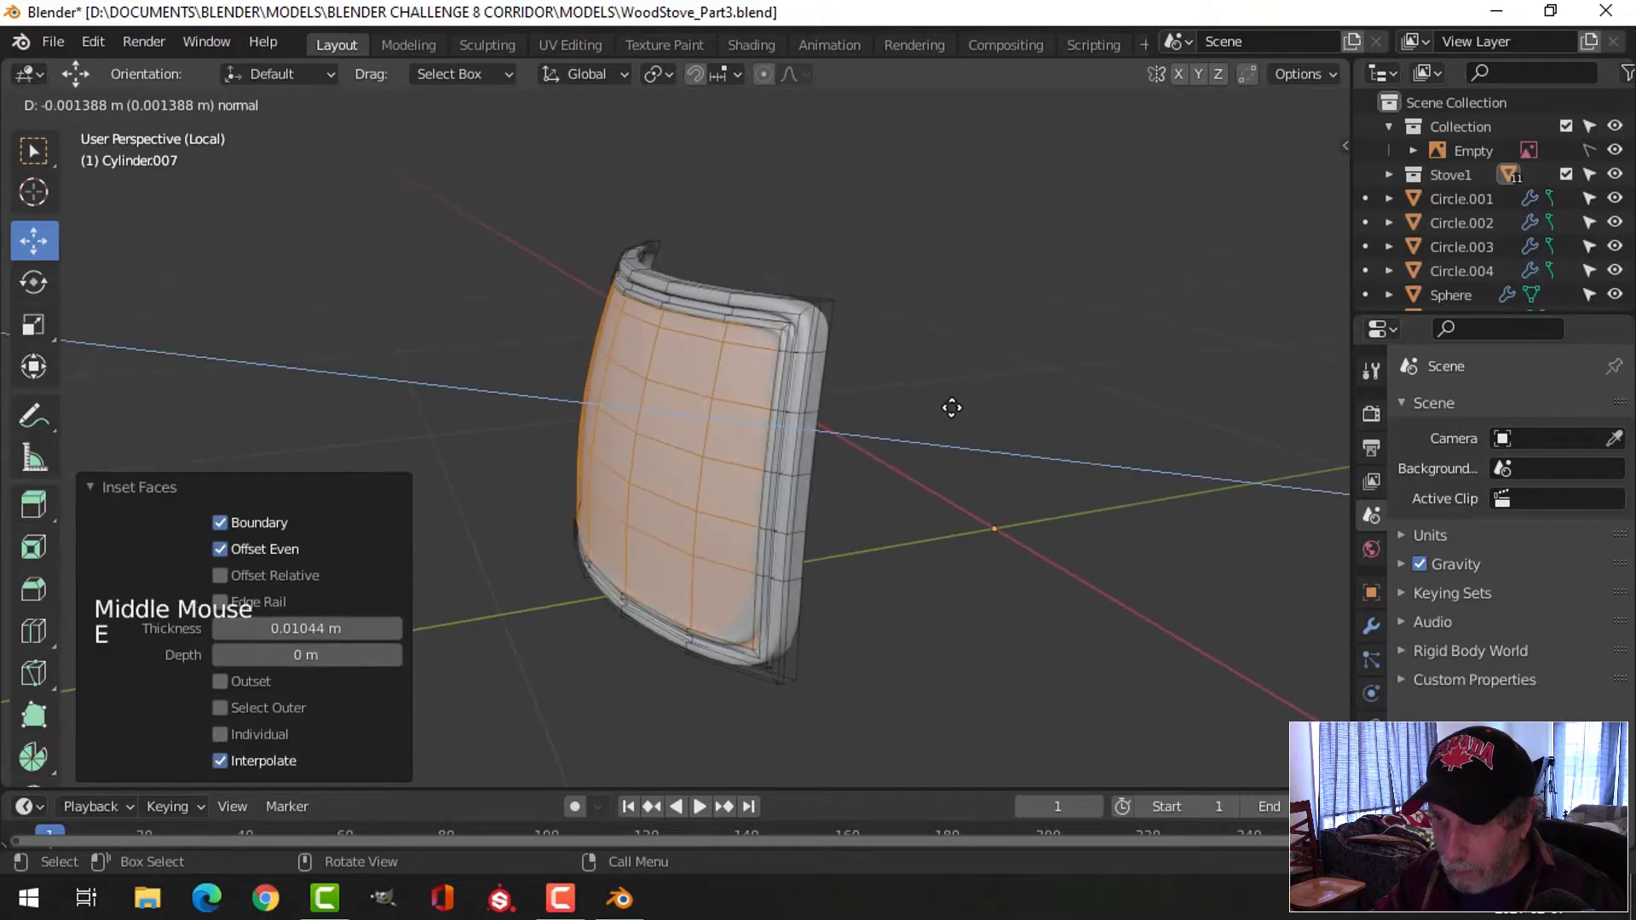
left_click(951, 408)
Inset the sunken front faces by about 0.008 m and extrude them outward by about 0.010 m
key("i")
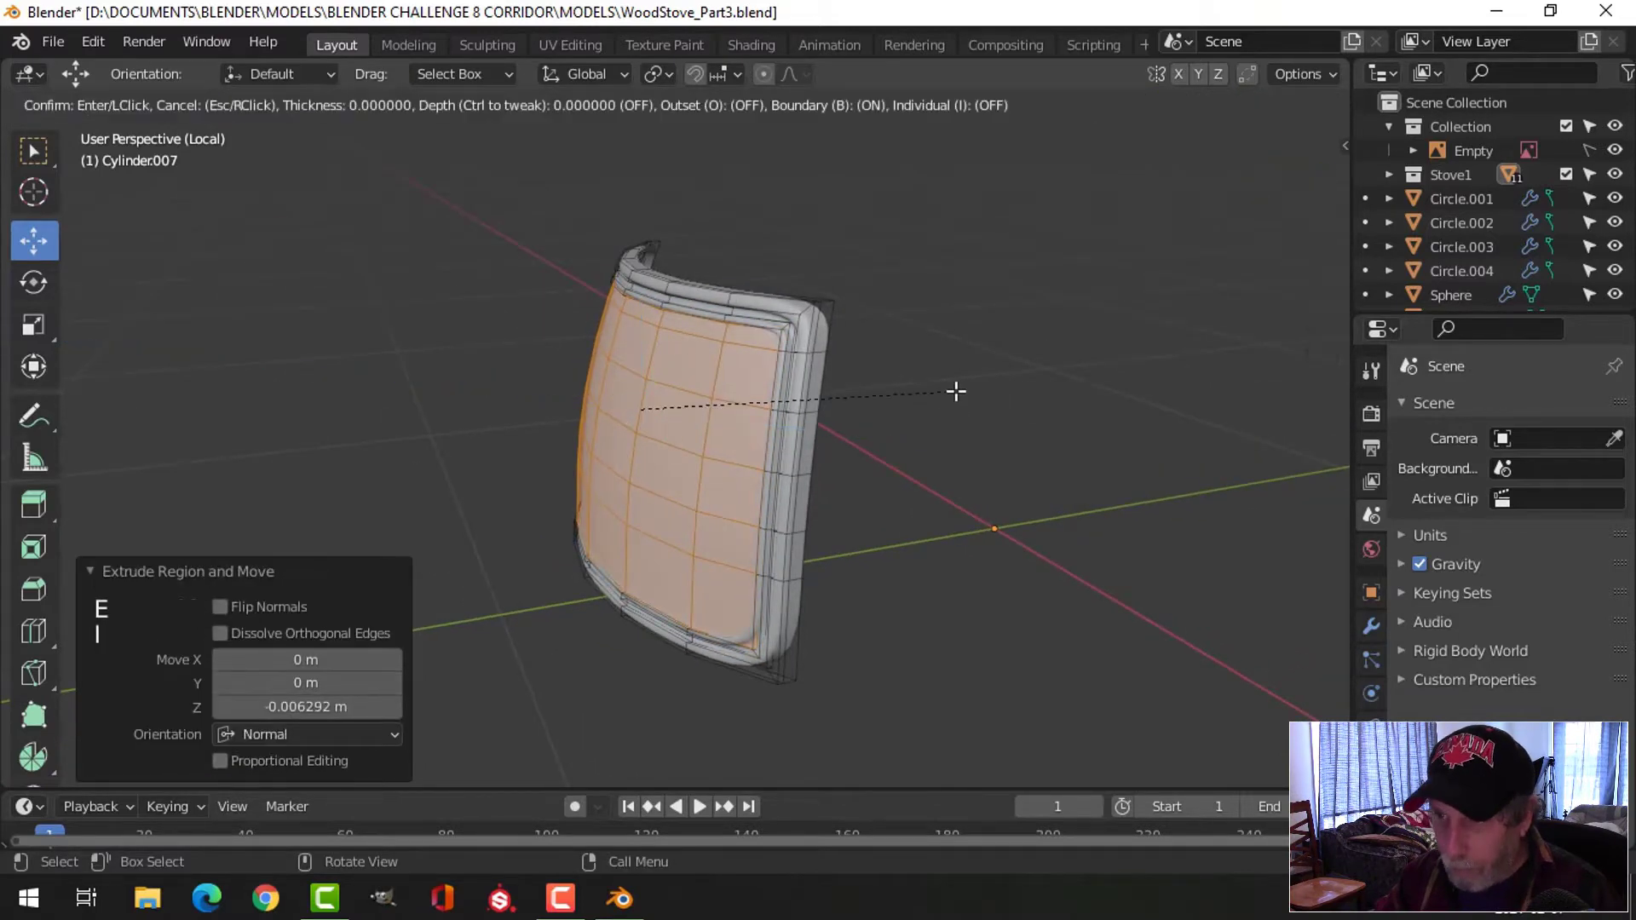
left_click(950, 393)
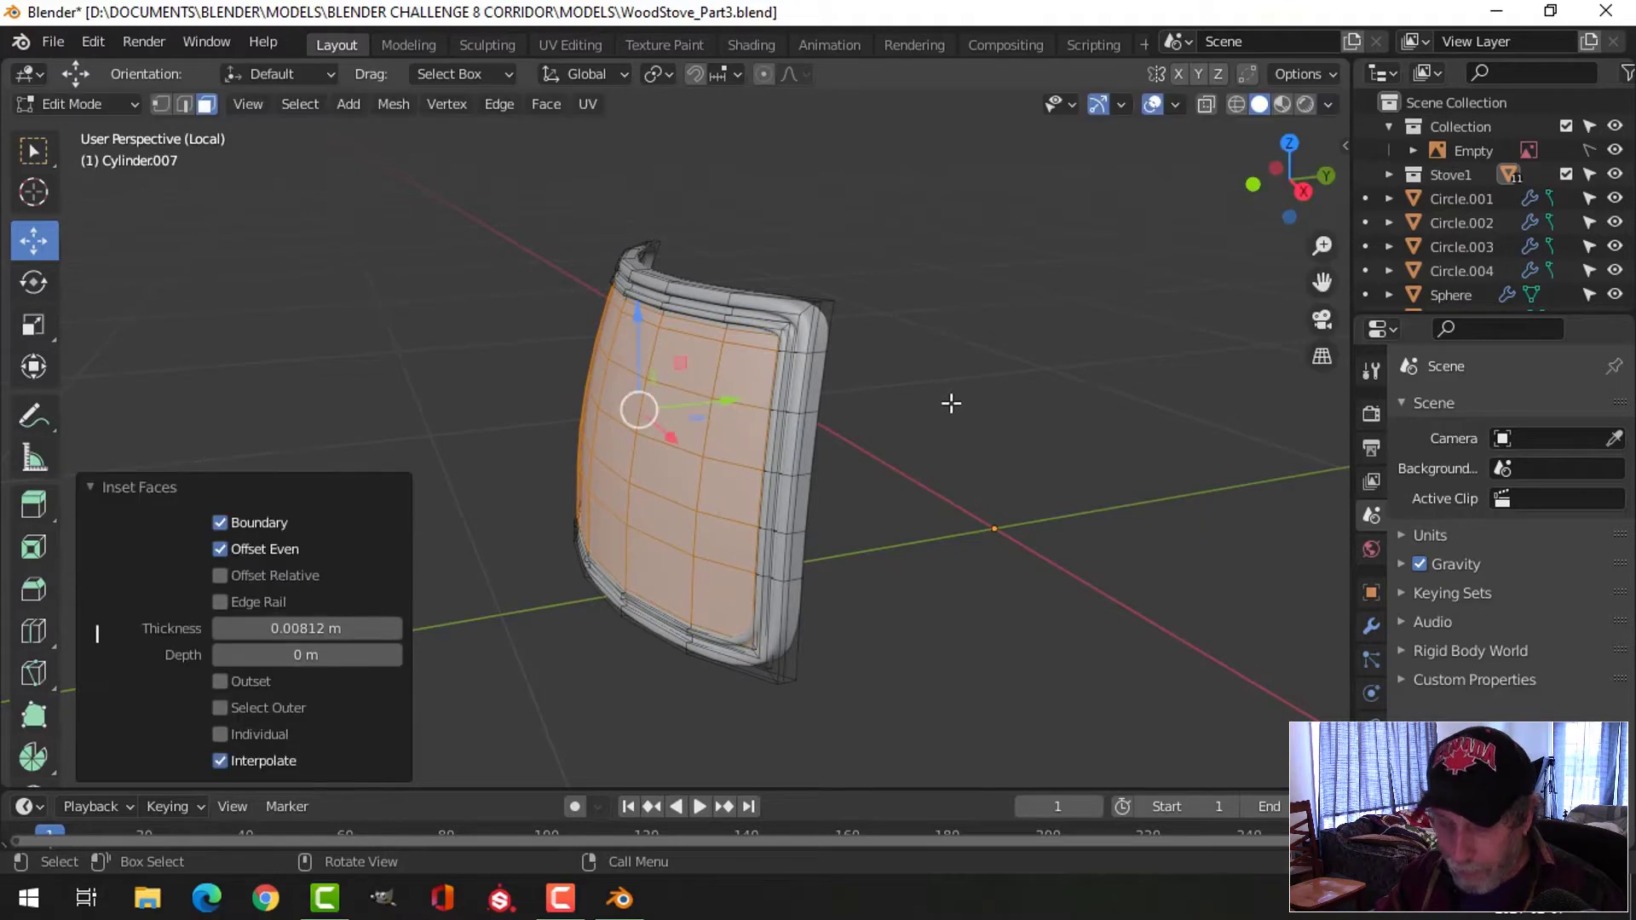
key("e")
right_click(948, 402)
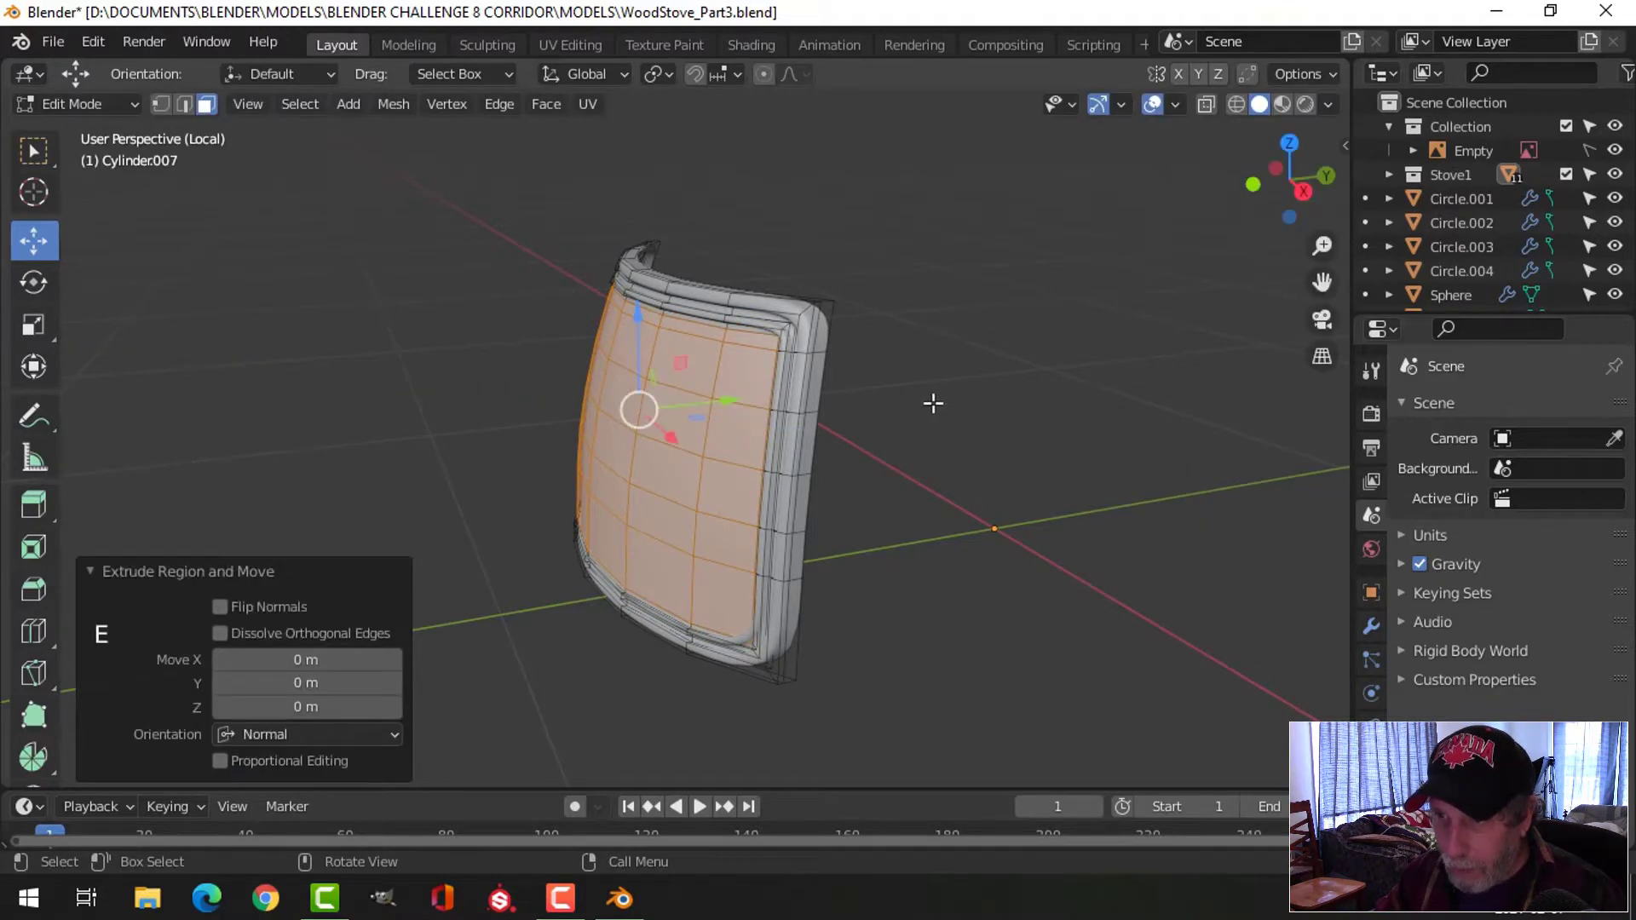
middle_click_drag(948, 407, 917, 409)
key("e")
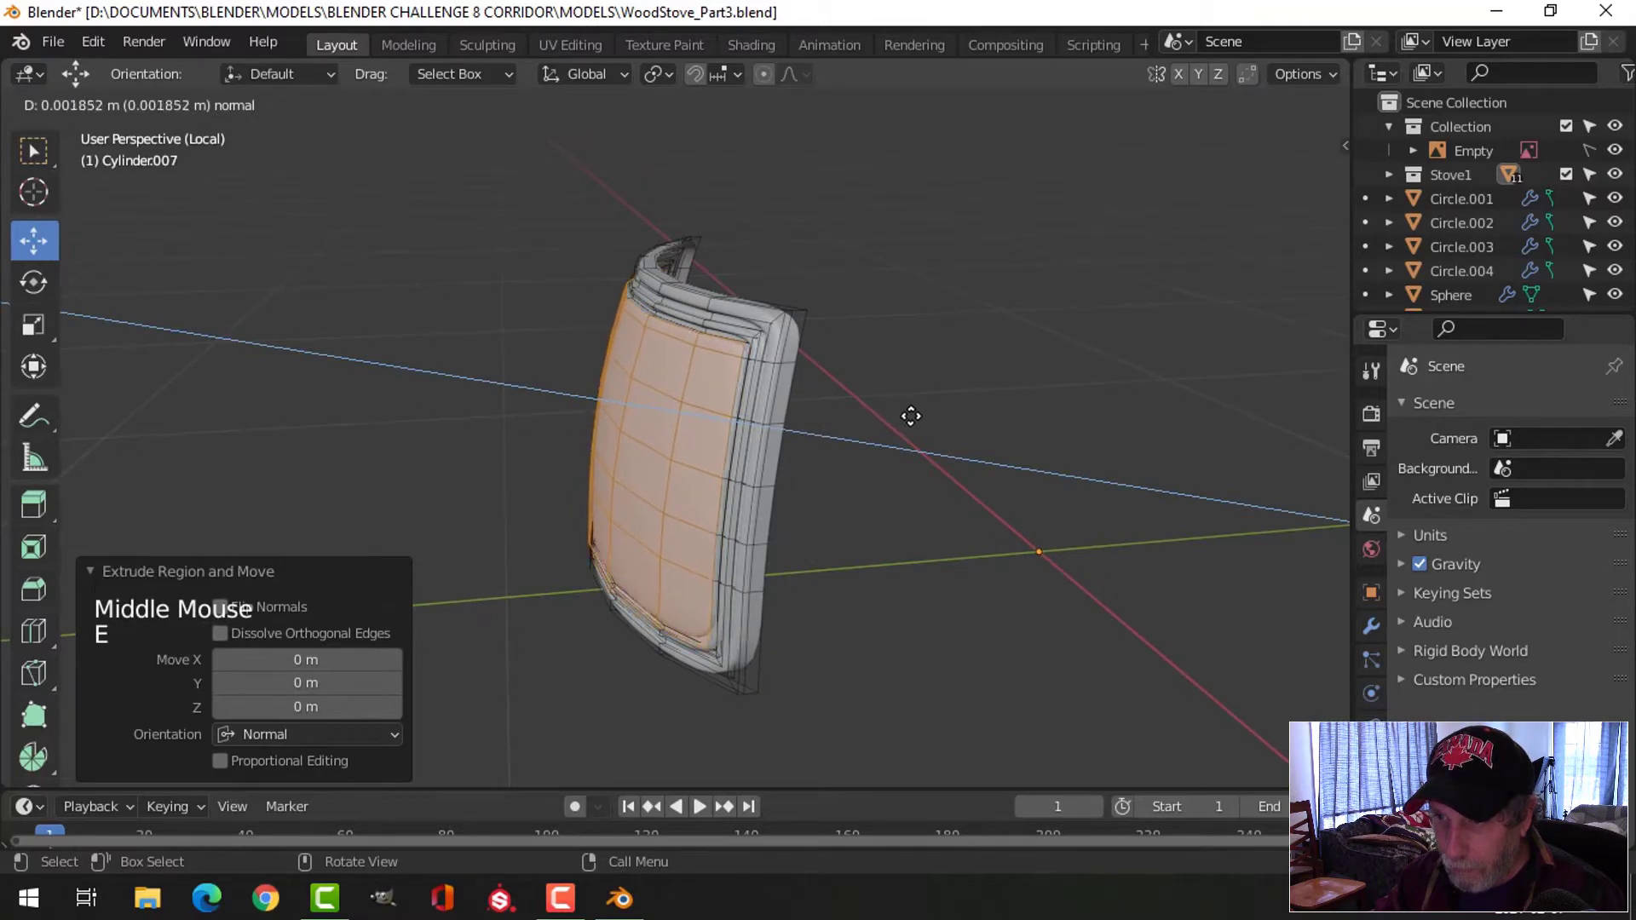
left_click(910, 416)
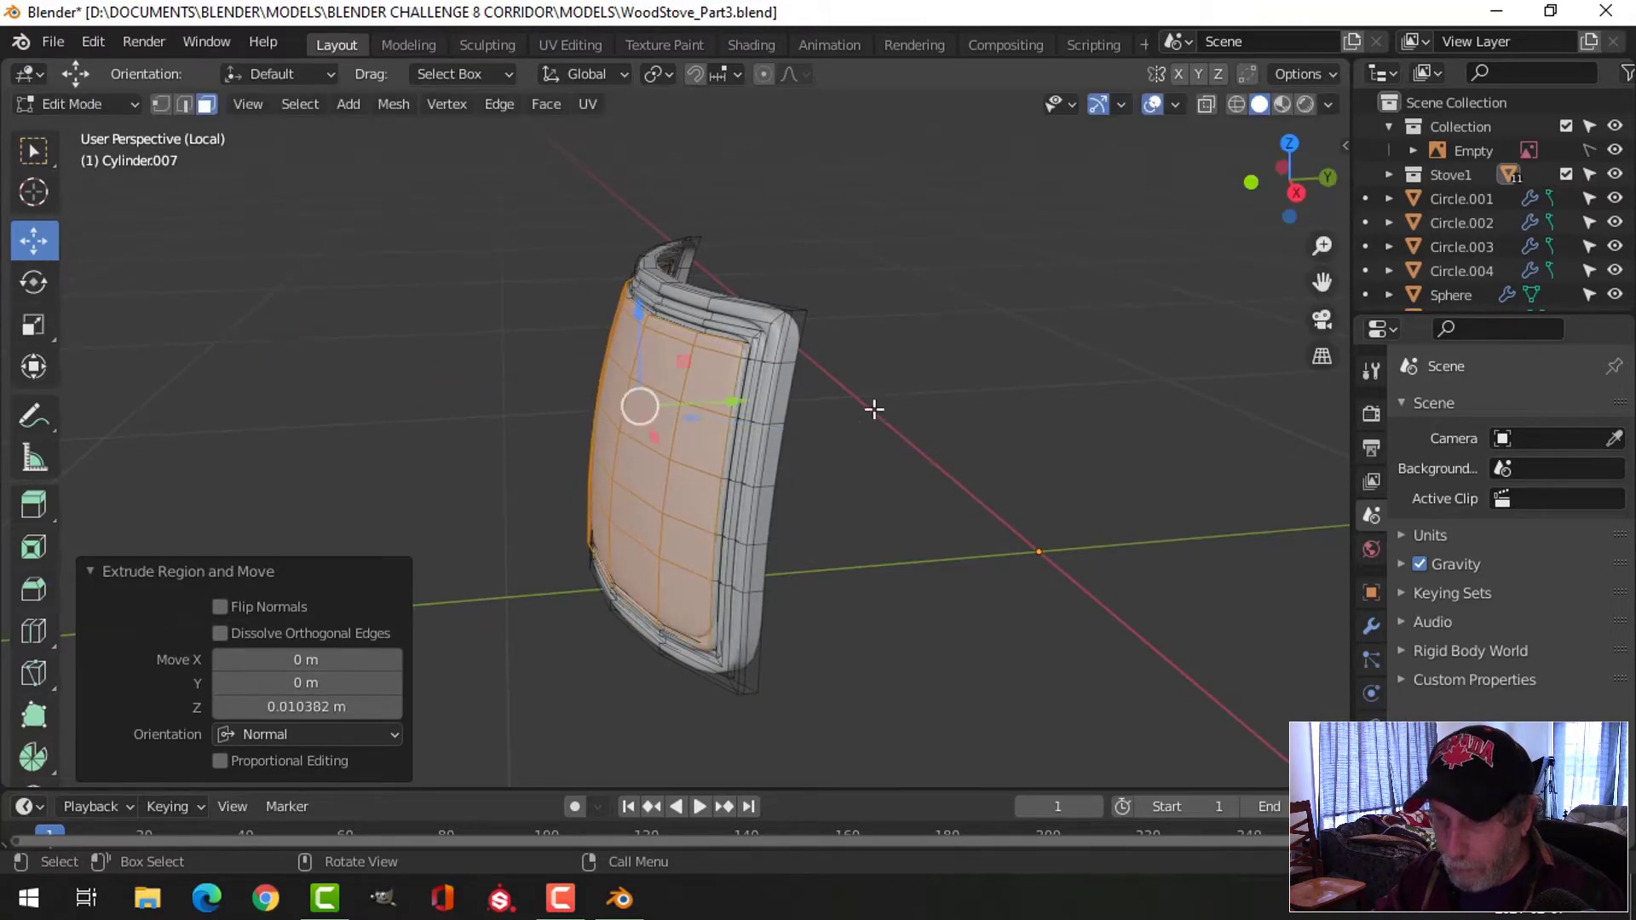
Return to Object Mode, leave local view, and compare the door's stepped border with the reference stove images
key("Tab")
middle_click_drag(872, 406, 789, 427)
scroll(969, 431, "down", 2)
scroll(898, 431, "up", 2)
scroll(724, 435, "down", 3)
scroll(747, 462, "down", 1)
scroll(744, 453, "down", 1)
key("KP_Divide")
scroll(787, 423, "down", 1)
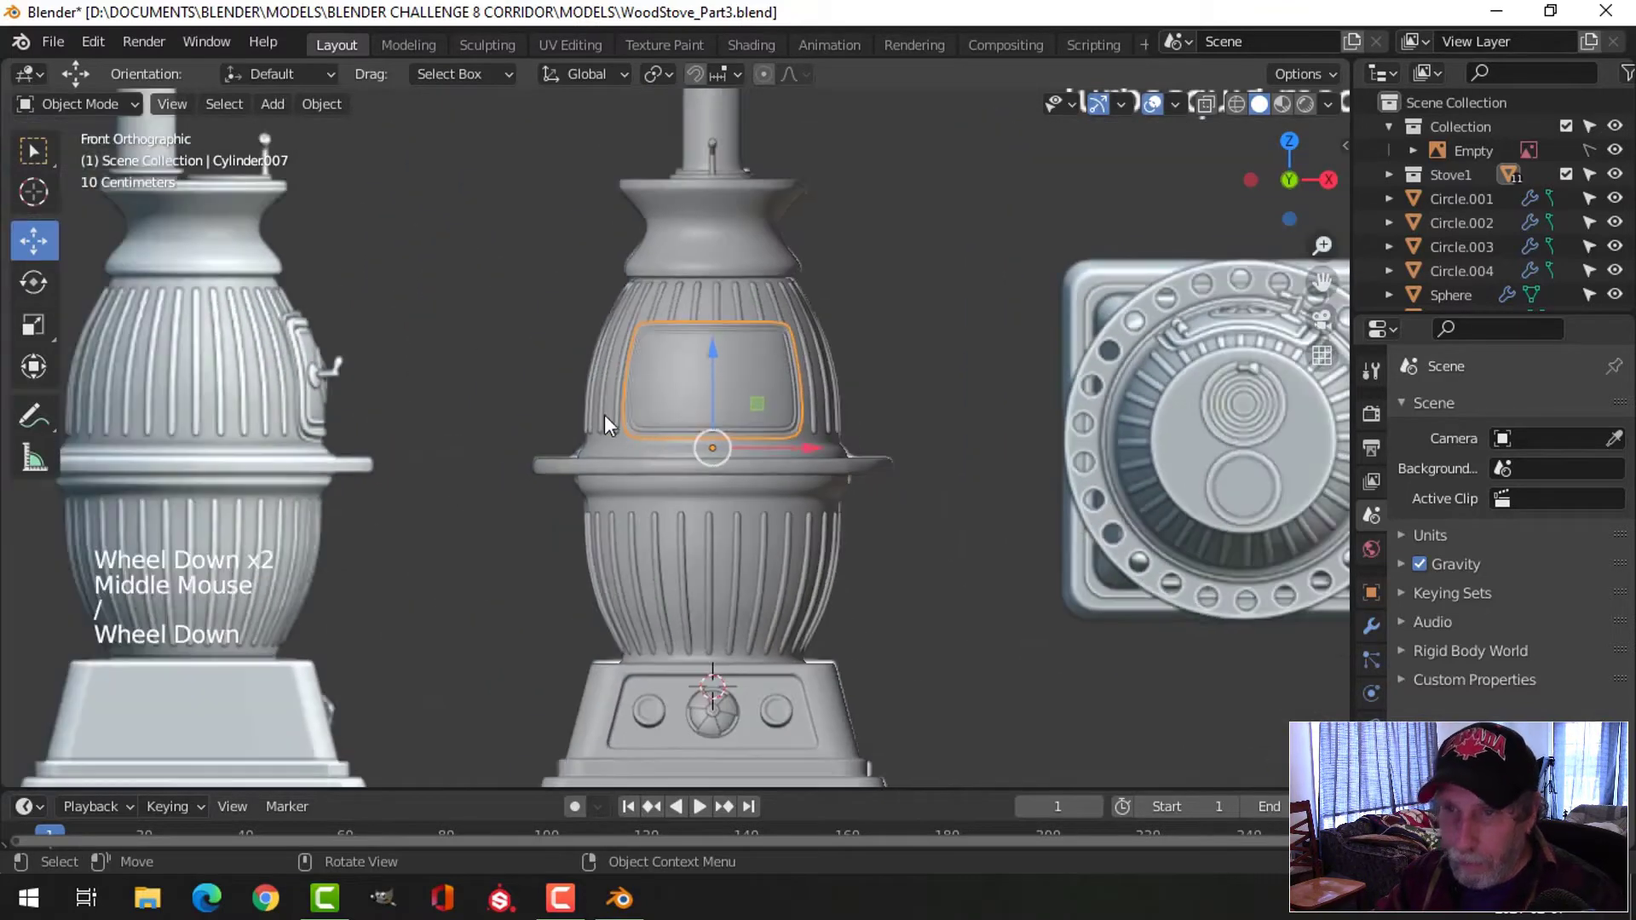
middle_click_drag(499, 406, 833, 419, "shift")
middle_click_drag(397, 419, 729, 452, "shift")
scroll(729, 452, "up", 5)
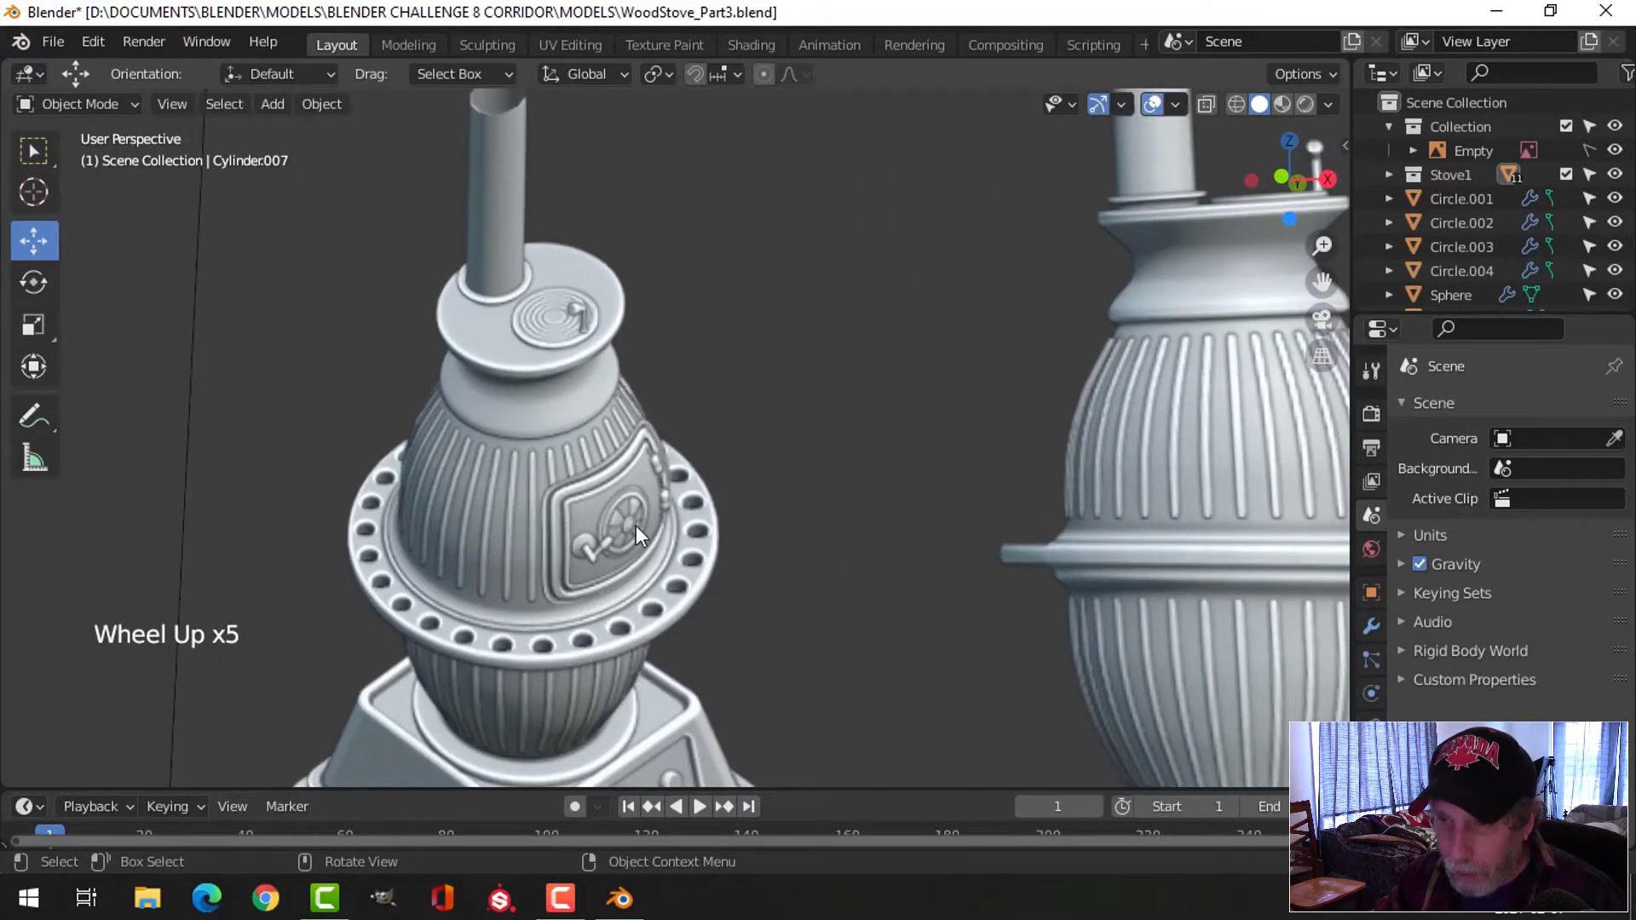
scroll(636, 525, "down", 4)
middle_click_drag(1167, 458, 817, 380, "shift")
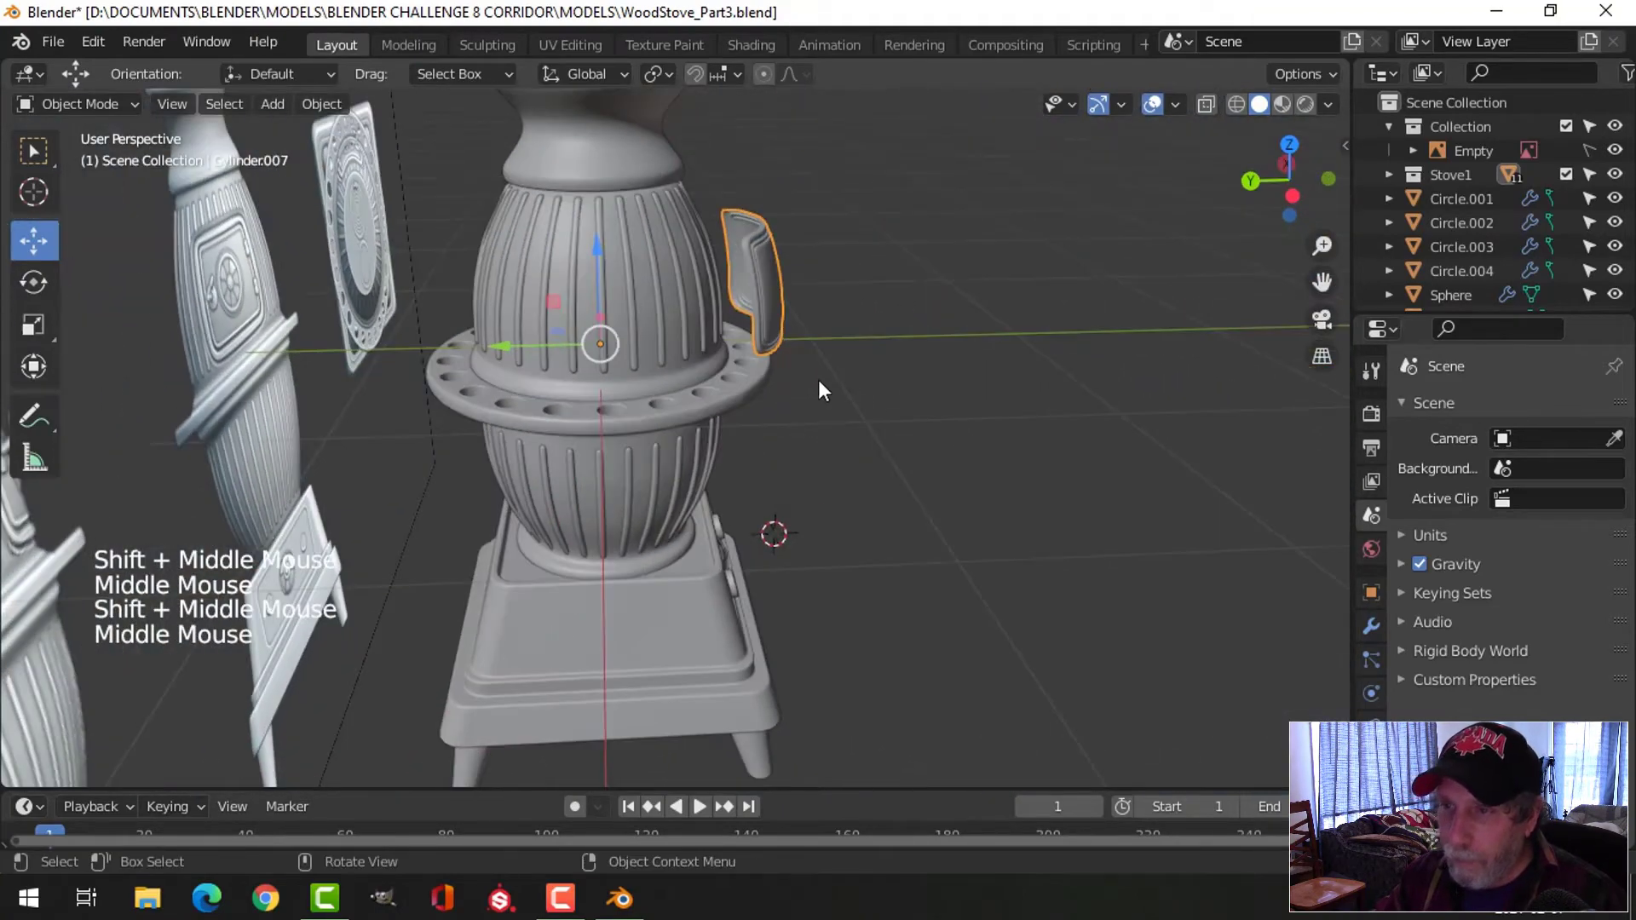
Set the door panel's origin to its geometry and move it along Y against the stove body
left_click(321, 104)
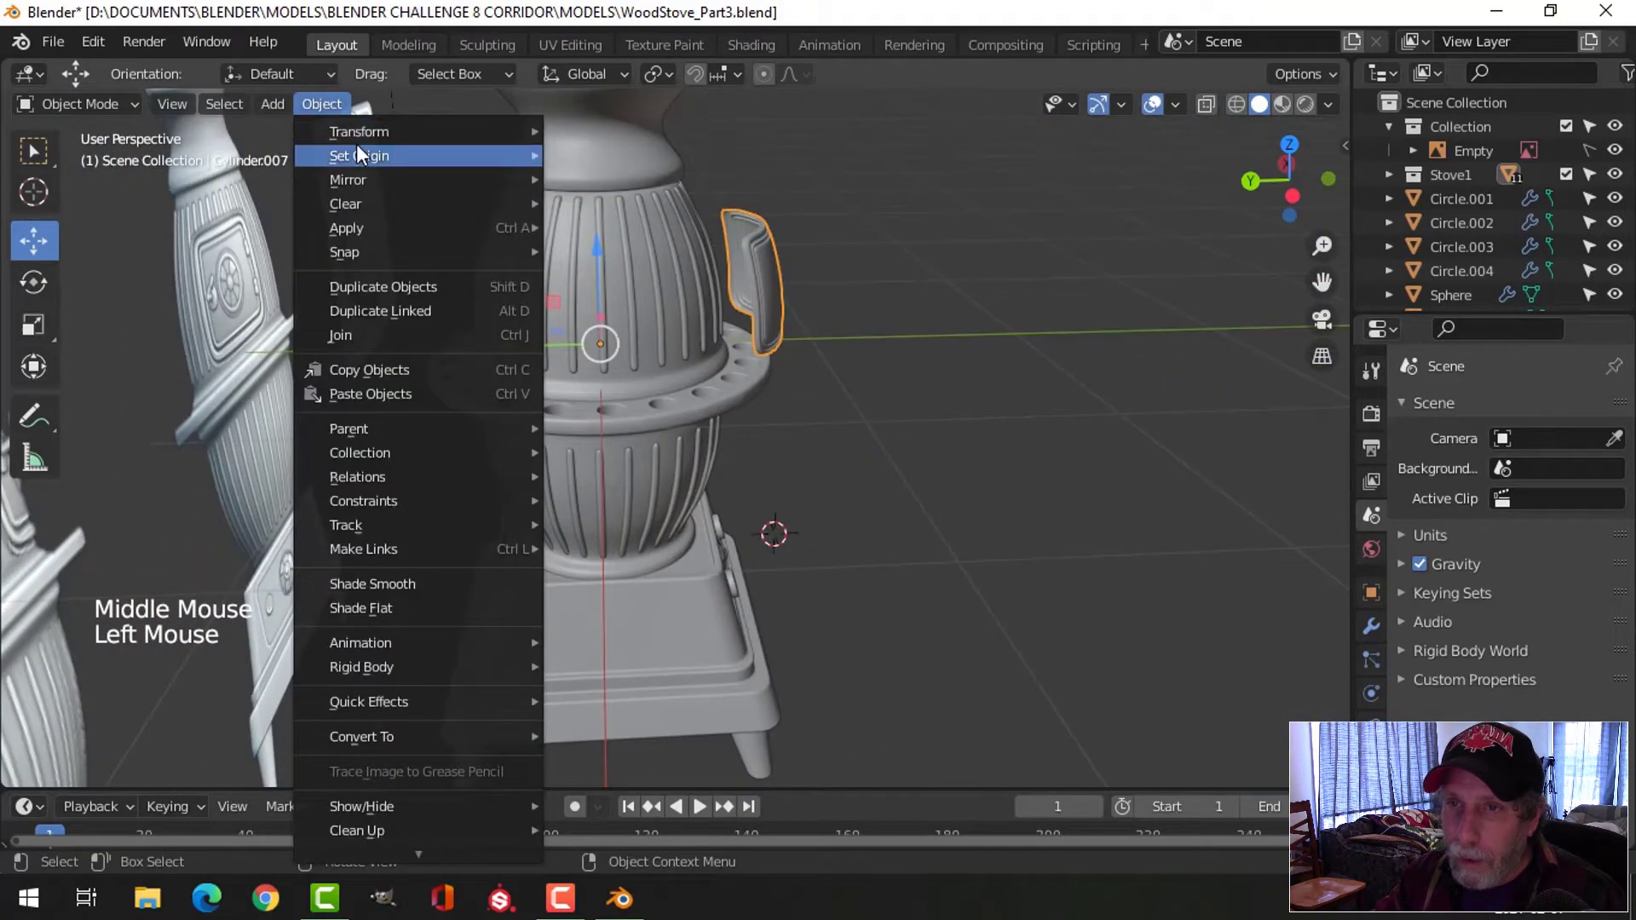
mouse_move(358, 153)
left_click(622, 177)
middle_click_drag(753, 247, 758, 288)
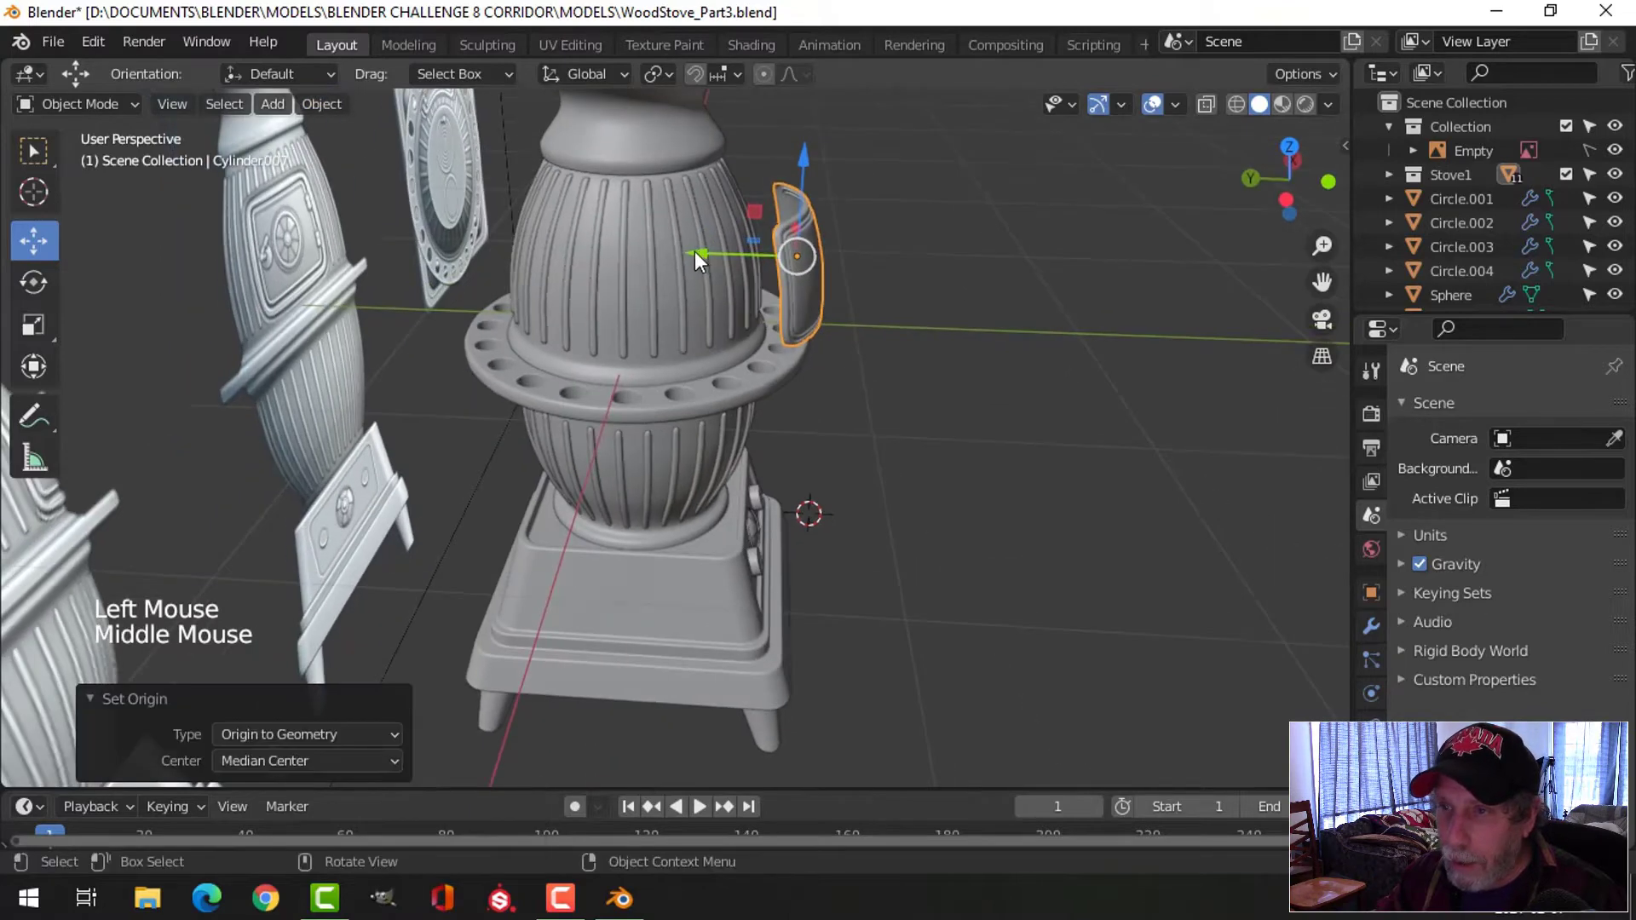
left_click_drag(693, 250, 651, 248)
left_click_drag(644, 248, 629, 248)
middle_click_drag(628, 248, 796, 279)
key("alt+a")
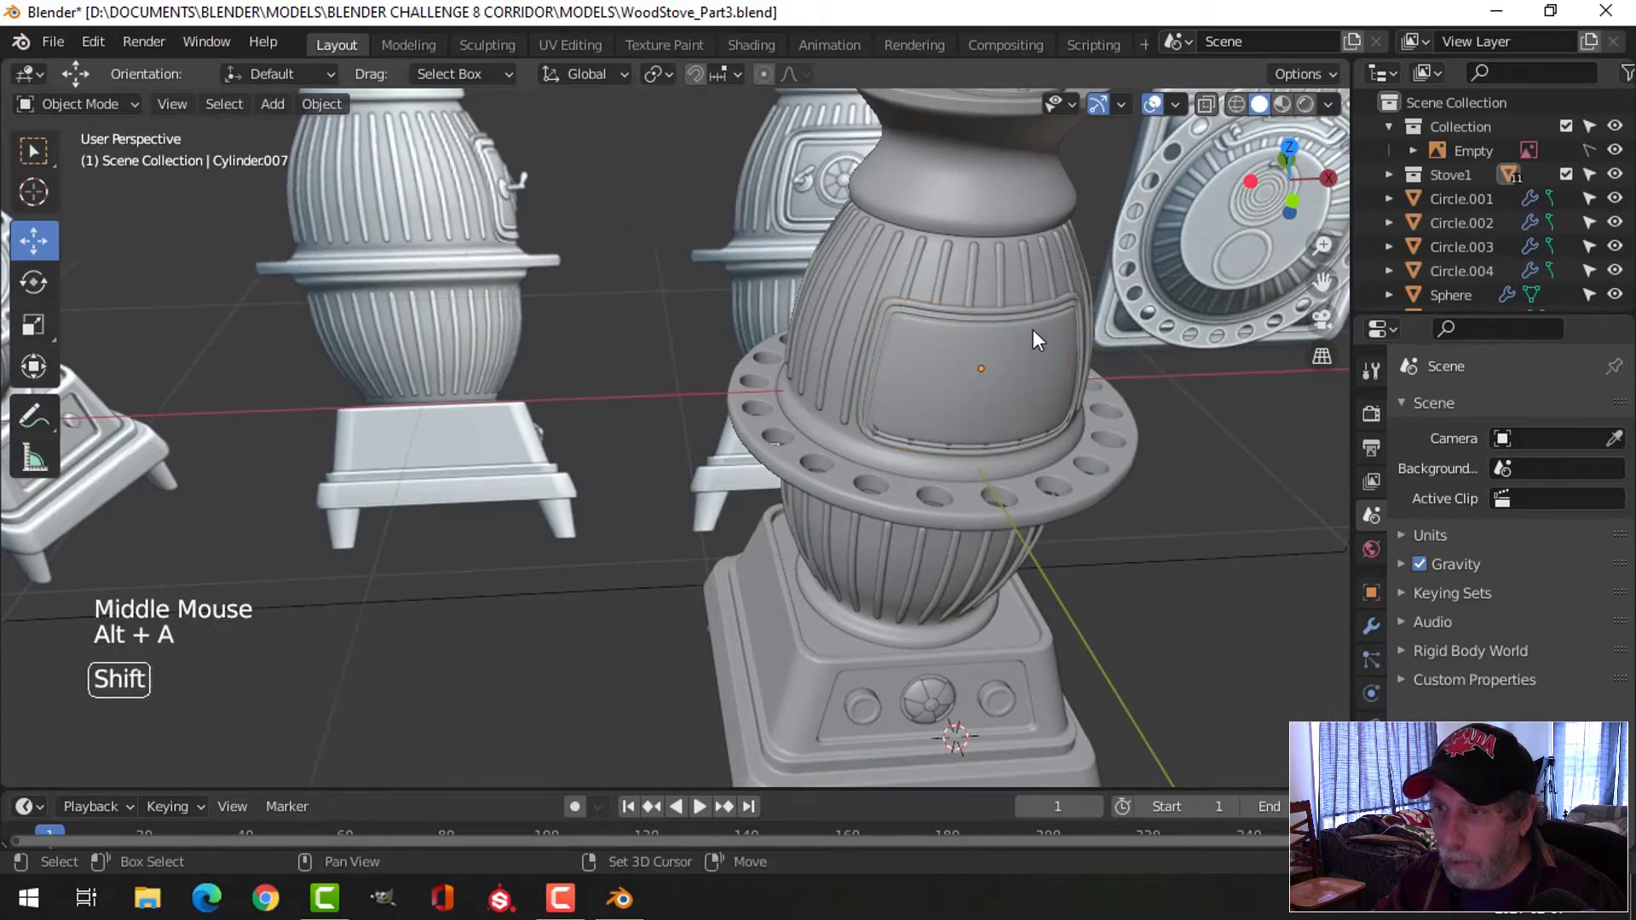
middle_click_drag(1033, 332, 979, 311, "shift")
middle_click_drag(980, 311, 881, 311)
scroll(871, 267, "up", 2)
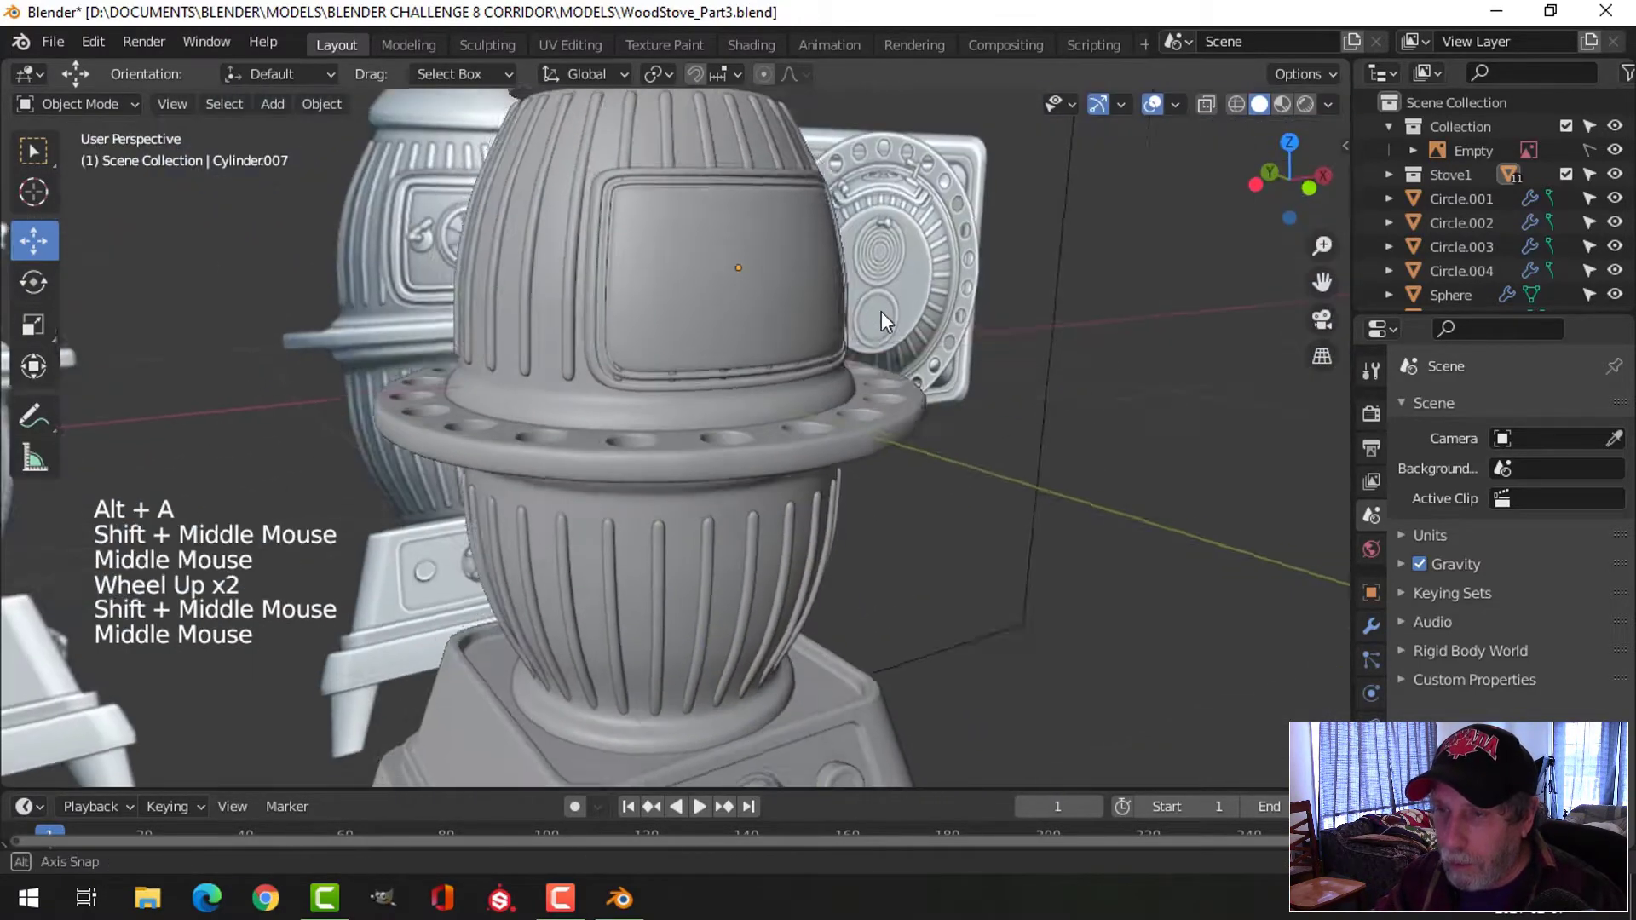
scroll(688, 366, "up", 2)
middle_click_drag(688, 367, 897, 443)
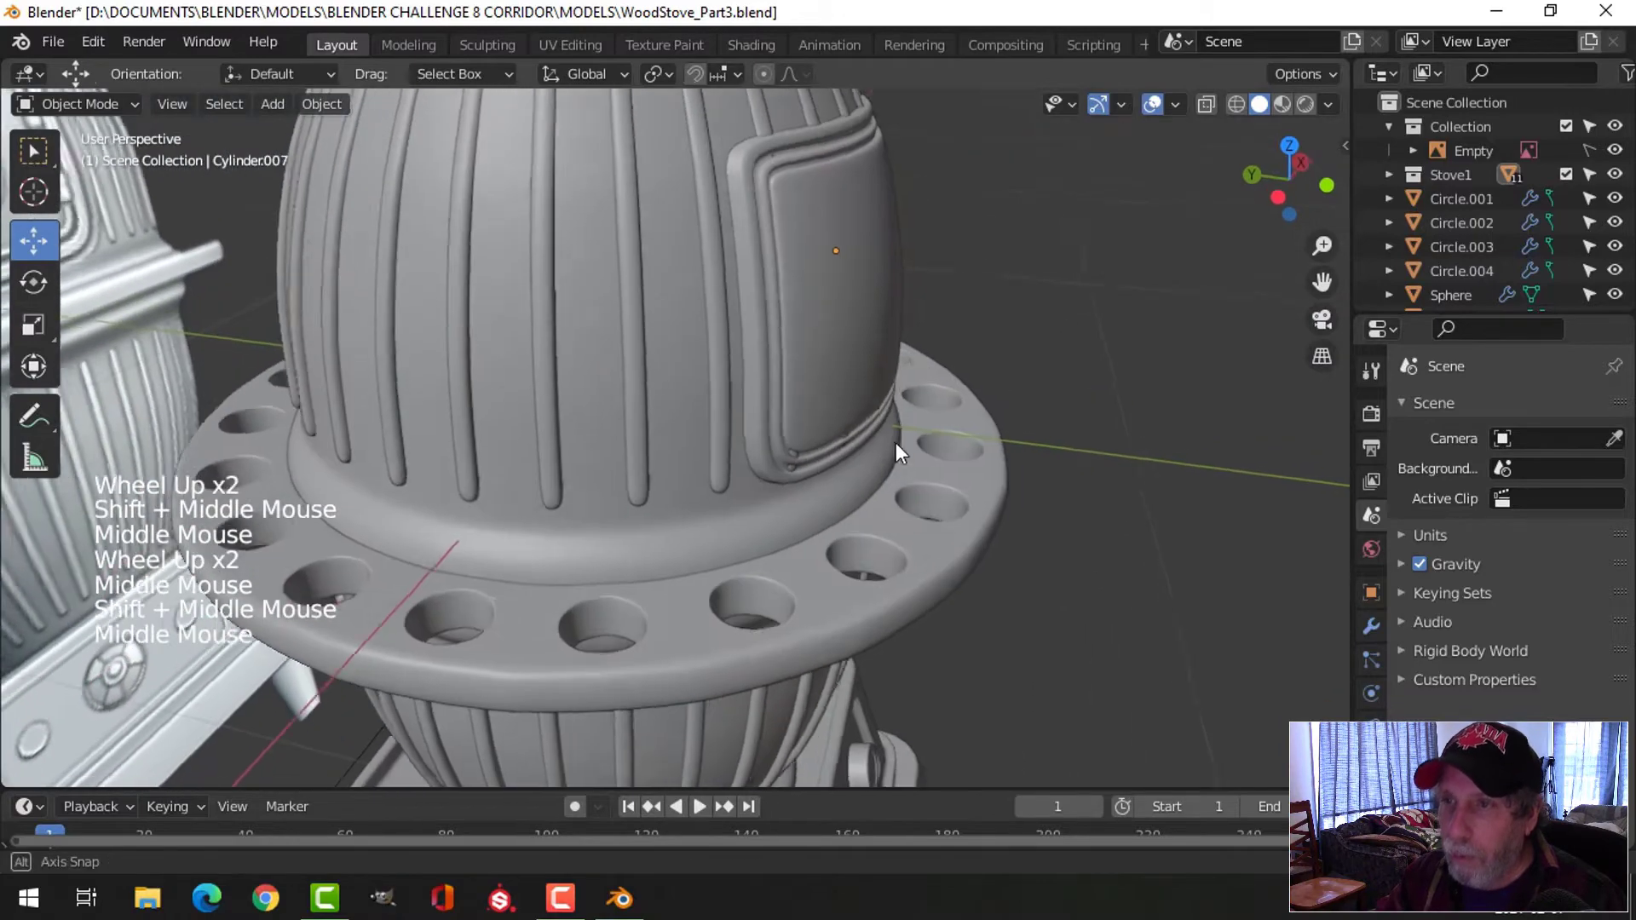
Raise the door panel slightly along Z on the stove body, judging its height in the left orthographic view
scroll(852, 333, "down", 3)
middle_click_drag(852, 333, 860, 345, "shift")
middle_click_drag(860, 345, 848, 396)
left_click(756, 384)
left_click_drag(776, 304, 772, 291)
middle_click_drag(772, 290, 817, 355)
key("alt+a")
scroll(826, 357, "up", 2)
left_click(826, 356)
key("ctrl+KP_3")
scroll(909, 369, "up", 2)
key("ctrl+KP_3")
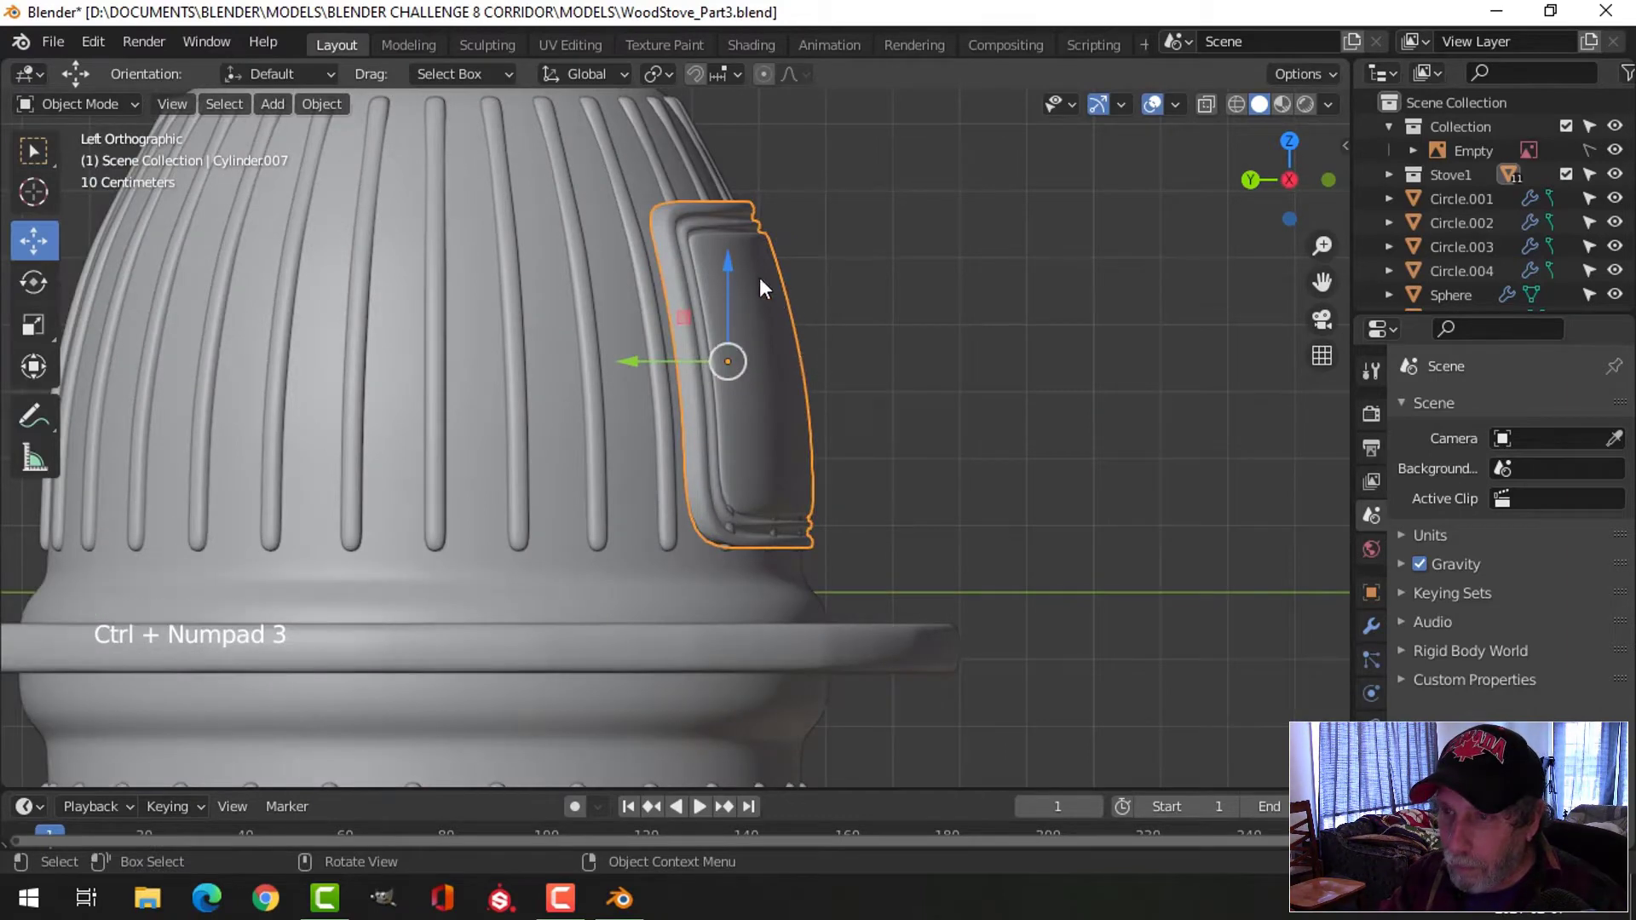
mouse_move(729, 263)
left_mouse_down()
mouse_move(731, 213)
mouse_move(731, 246)
left_mouse_up()
Rotate the door panel slightly in the left orthographic view to follow the stove body's slope
middle_click_drag(767, 358, 866, 441)
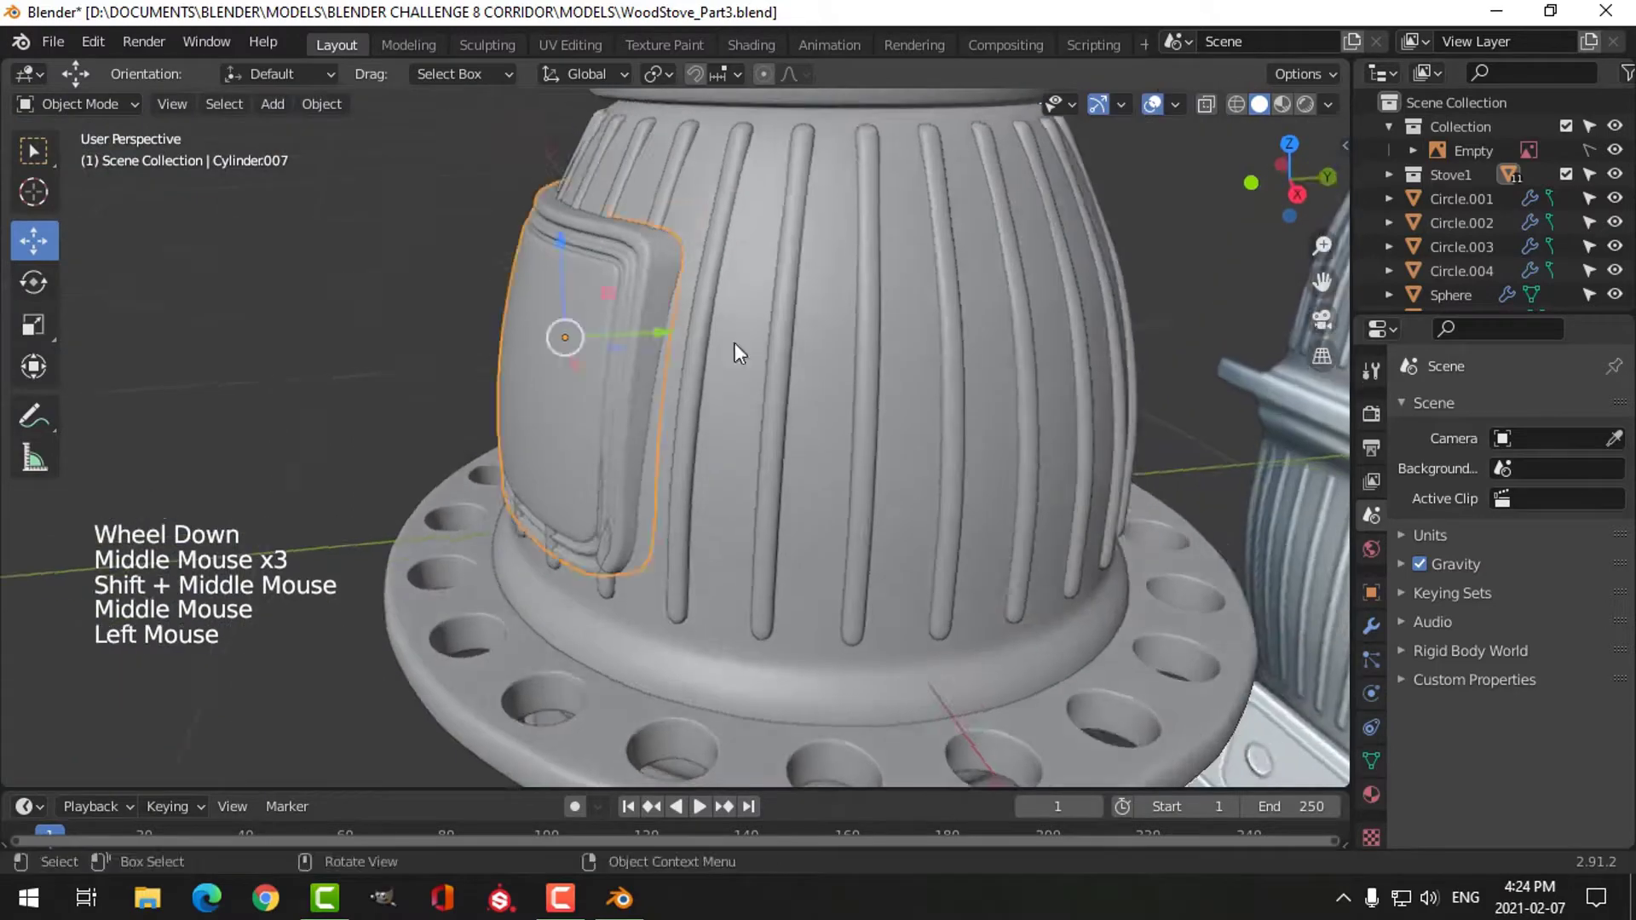
middle_click_drag(738, 354, 1020, 381)
key("ctrl+KP_3")
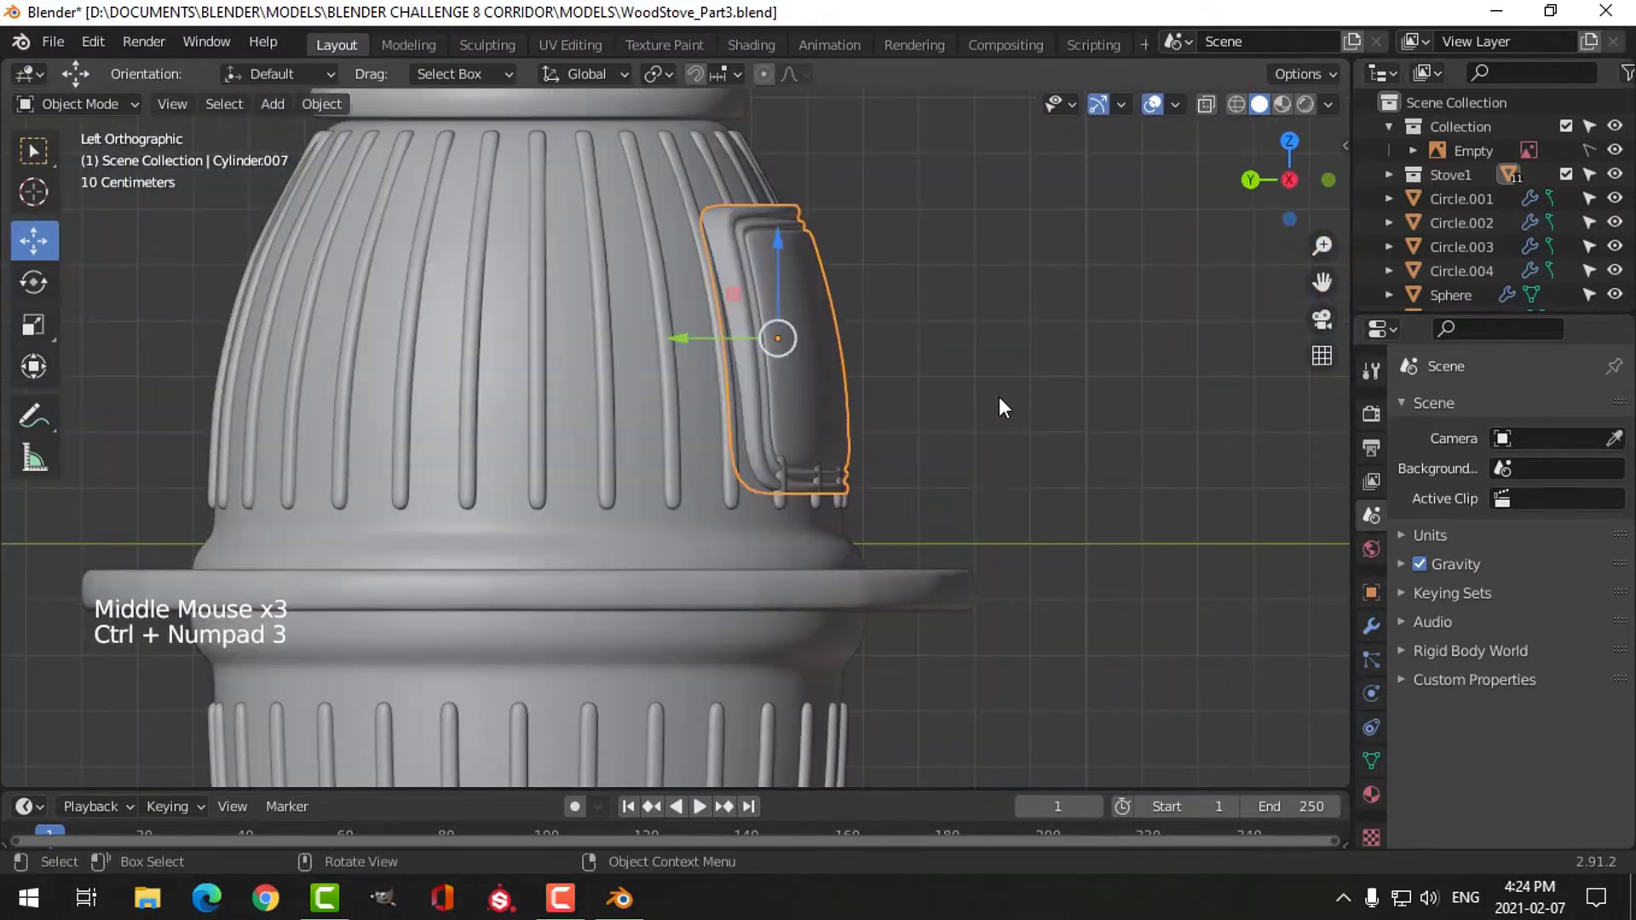
key("KP_7")
key("ctrl+KP_3")
key("r")
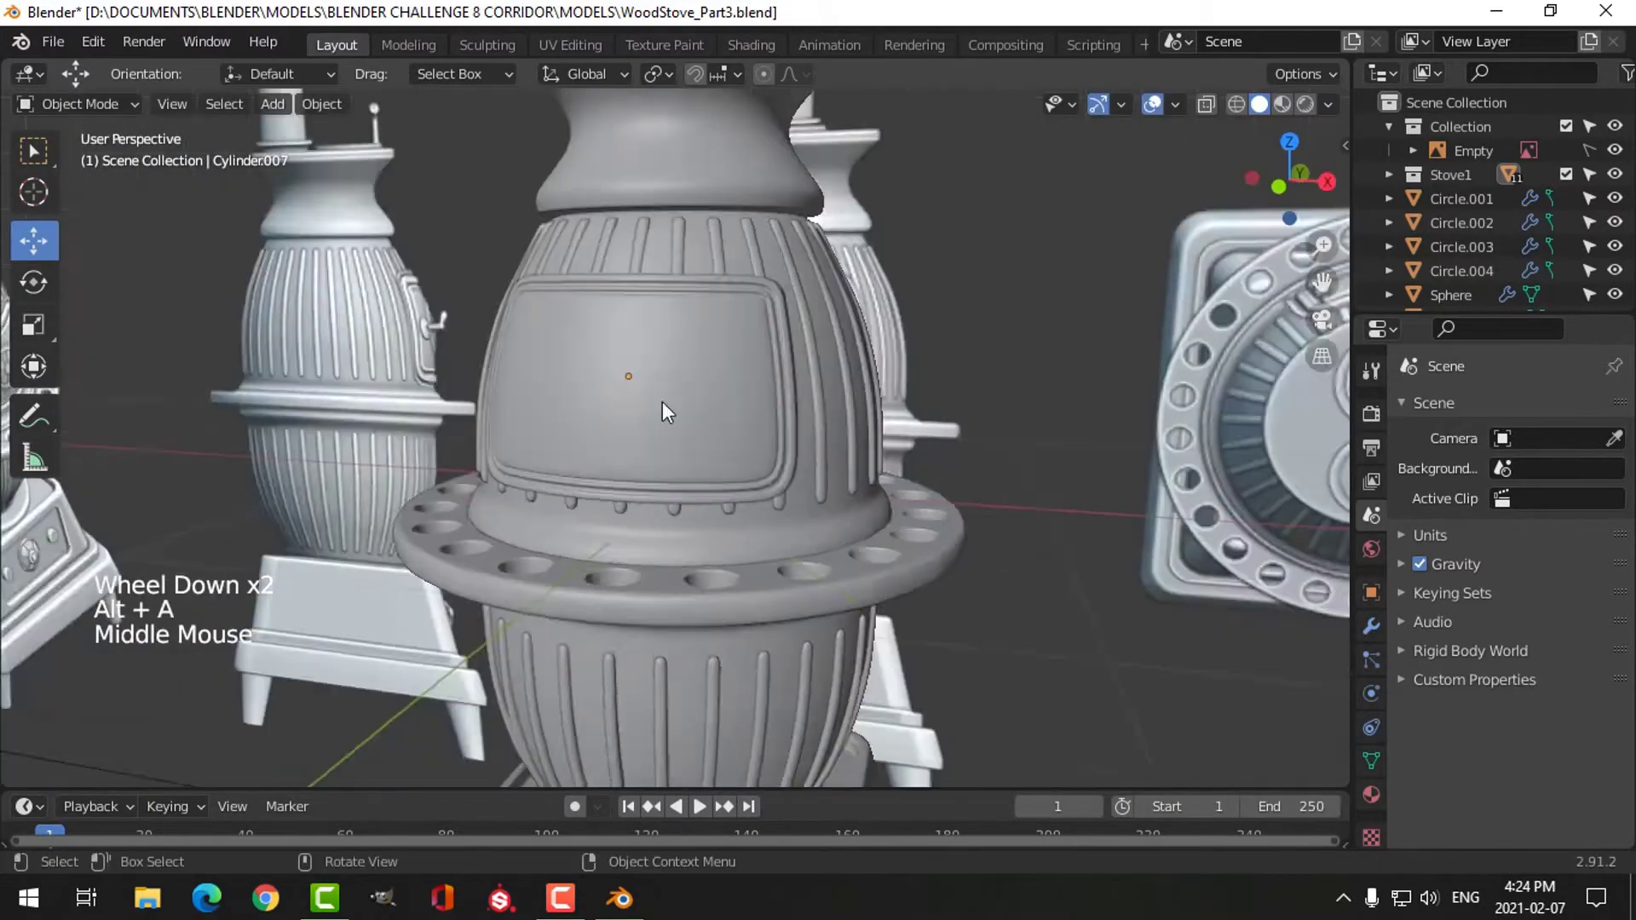
Lower the door panel by about 0.031 m along Z
middle_click_drag(662, 402, 733, 383)
left_click(673, 388)
left_click_drag(698, 291, 699, 317)
Tilt the door panel about 1.8° around the X axis and push it slightly along Y into the stove body
middle_click_drag(699, 340, 896, 412)
scroll(841, 408, "up", 3)
key("r")
key("x")
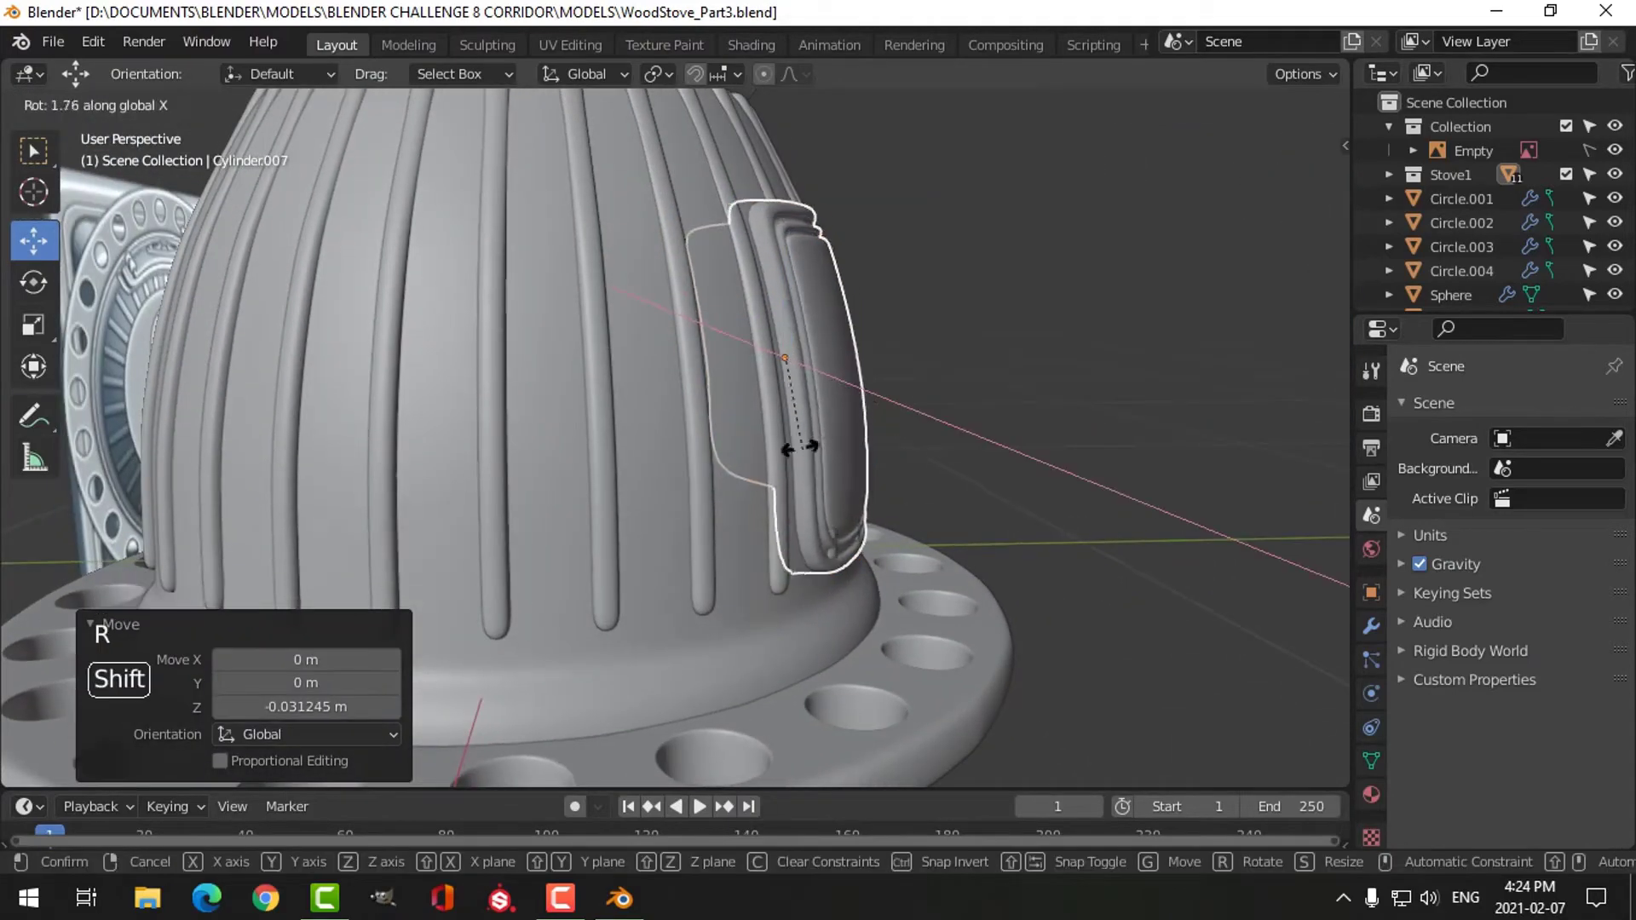
left_click(808, 446)
left_click_drag(691, 355, 684, 354)
key("alt+a")
Nudge the door panel downward along Z in two small moves to cover the ribs beneath it
scroll(815, 398, "down", 3)
middle_click_drag(997, 366, 710, 494)
left_click(664, 383)
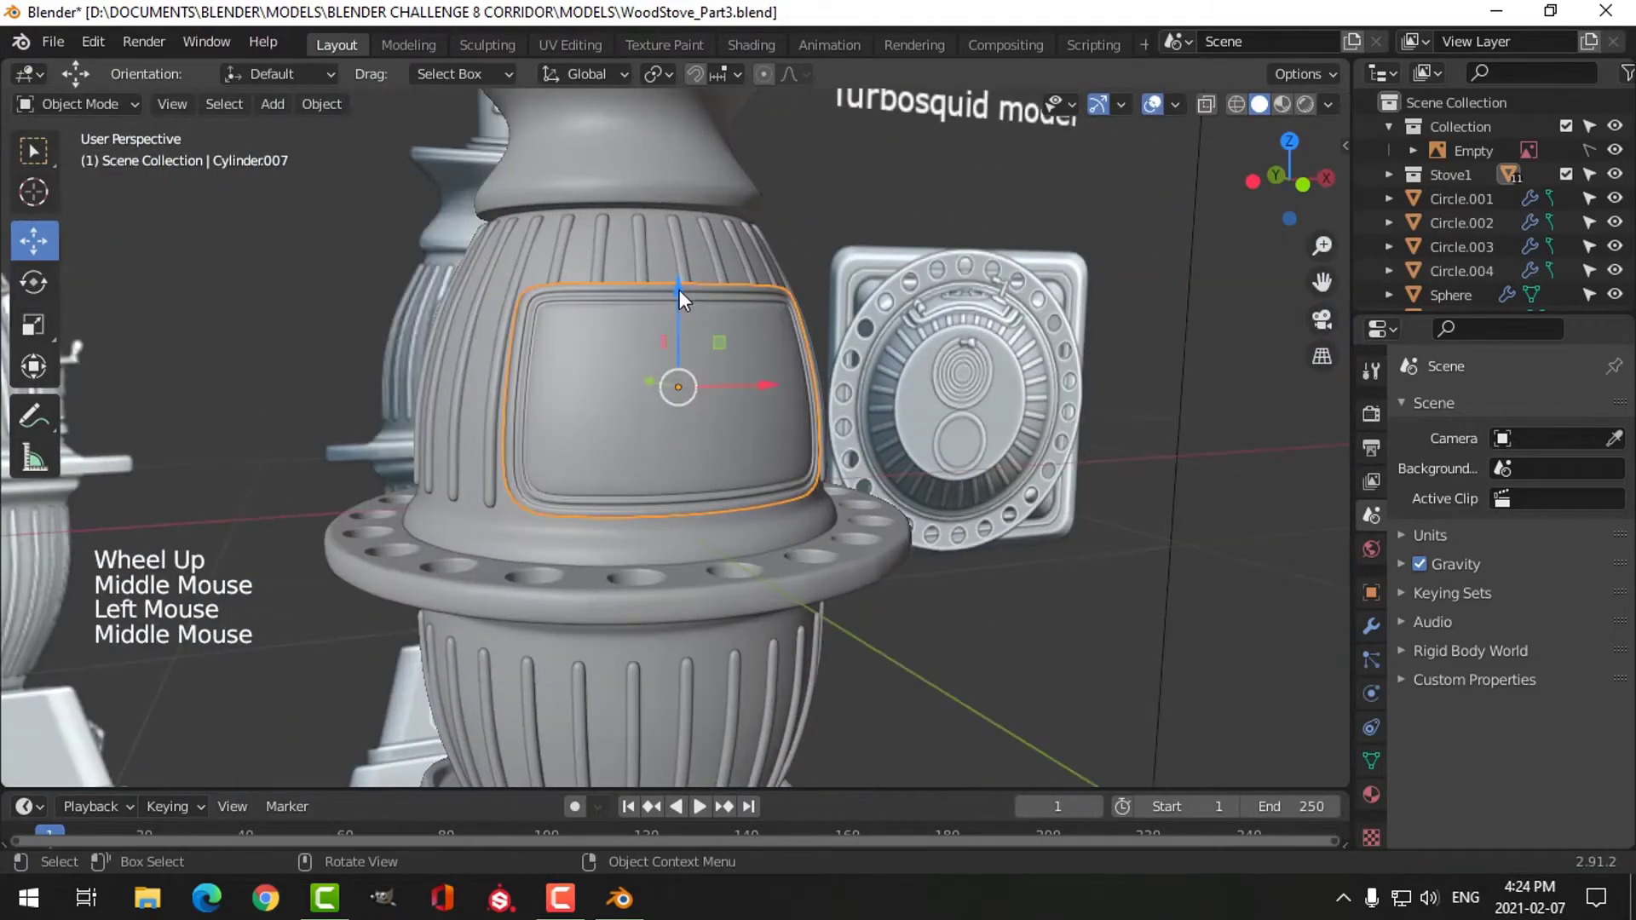
left_click_drag(679, 292, 679, 298)
key("alt+a")
middle_click_drag(852, 375, 856, 422)
left_click(788, 358)
left_click_drag(774, 264, 773, 269)
key("alt+a")
Lower the door panel by about 0.003 m more along Z
middle_click_drag(1091, 435, 643, 361)
scroll(843, 525, "down", 3)
scroll(1157, 469, "up", 1)
left_click(643, 361)
left_click_drag(606, 322, 605, 329)
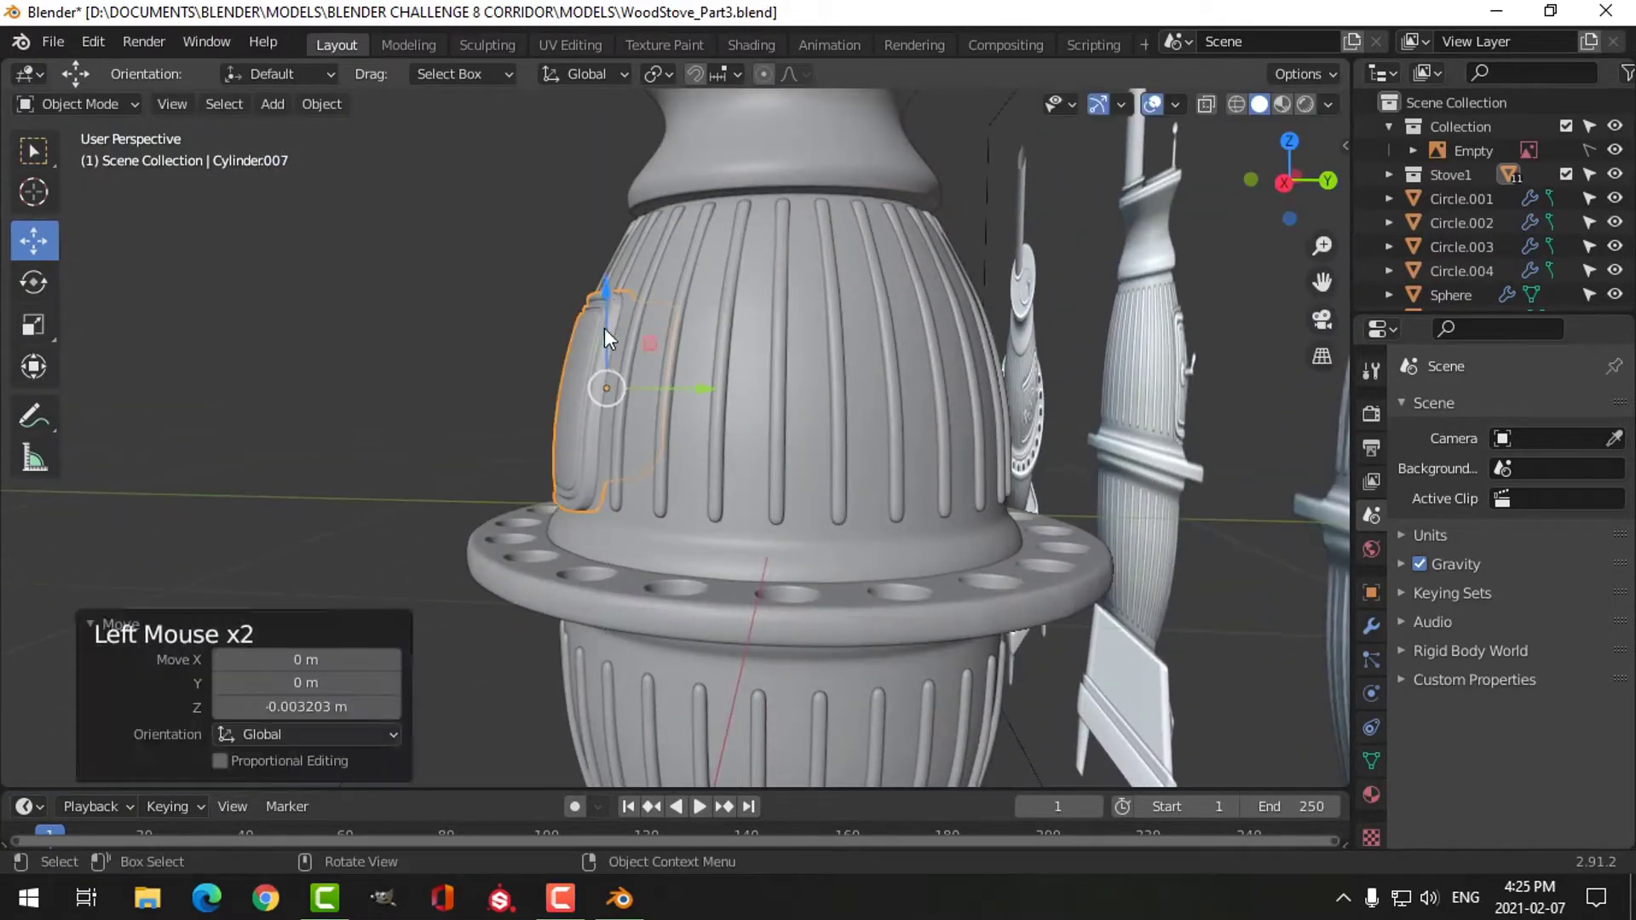
scroll(957, 411, "up", 2)
middle_click_drag(605, 329, 656, 434)
key("alt+a")
Fine-tune the door panel's rotation and push it slightly further along Y into the stove body
scroll(975, 400, "down", 2)
scroll(663, 421, "up", 2)
middle_click_drag(656, 435, 599, 475)
double_click(767, 460)
key("r")
key("alt+a")
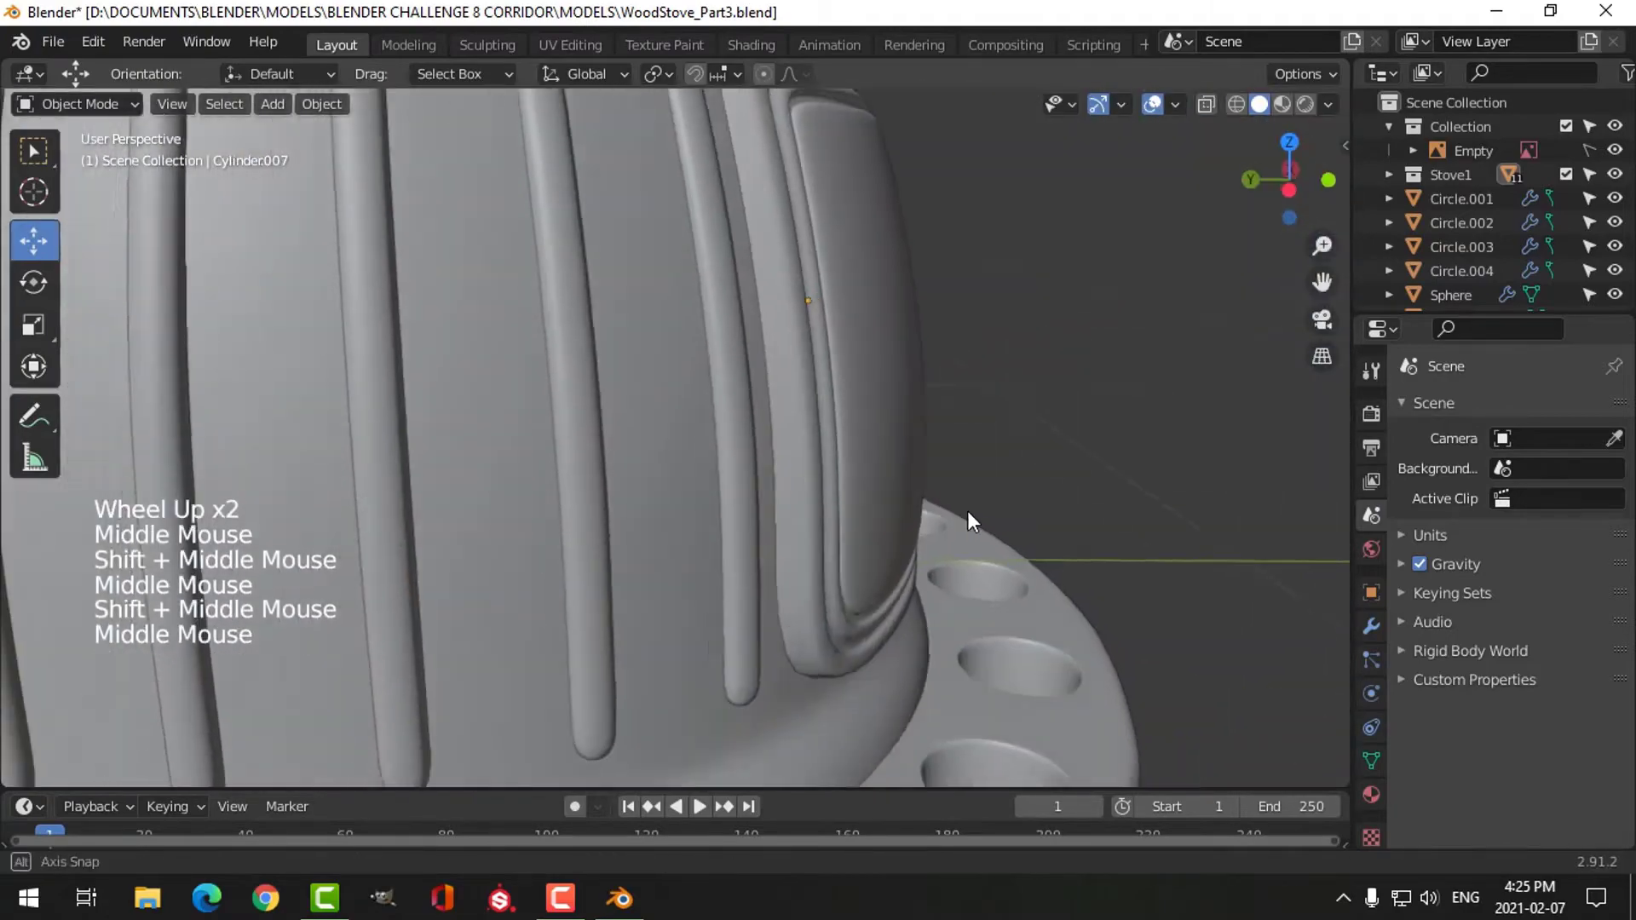
left_click(869, 409)
scroll(869, 409, "down", 2)
middle_click_drag(869, 409, 818, 383, "shift")
left_click_drag(620, 370, 613, 370)
key("alt+a")
Check the fitted door against the whole stove and save the file
middle_click_drag(766, 375, 777, 426)
scroll(749, 529, "down", 2)
scroll(736, 489, "down", 3)
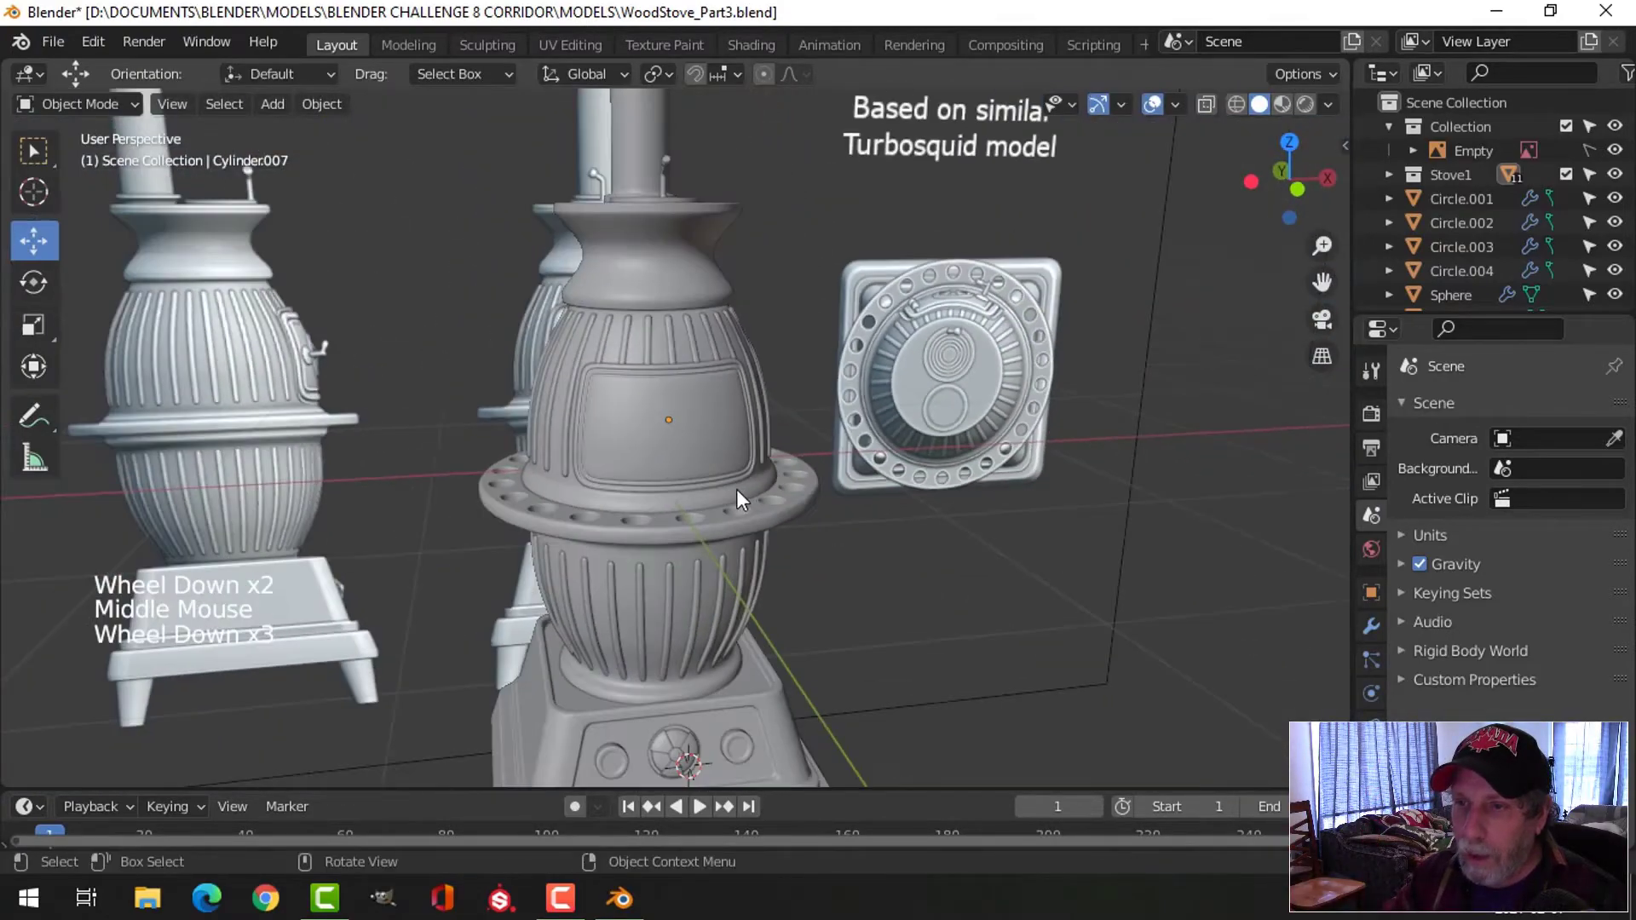
mouse_move(736, 489)
middle_mouse_down()
mouse_move(716, 427)
mouse_move(714, 466)
middle_mouse_up()
key("ctrl")
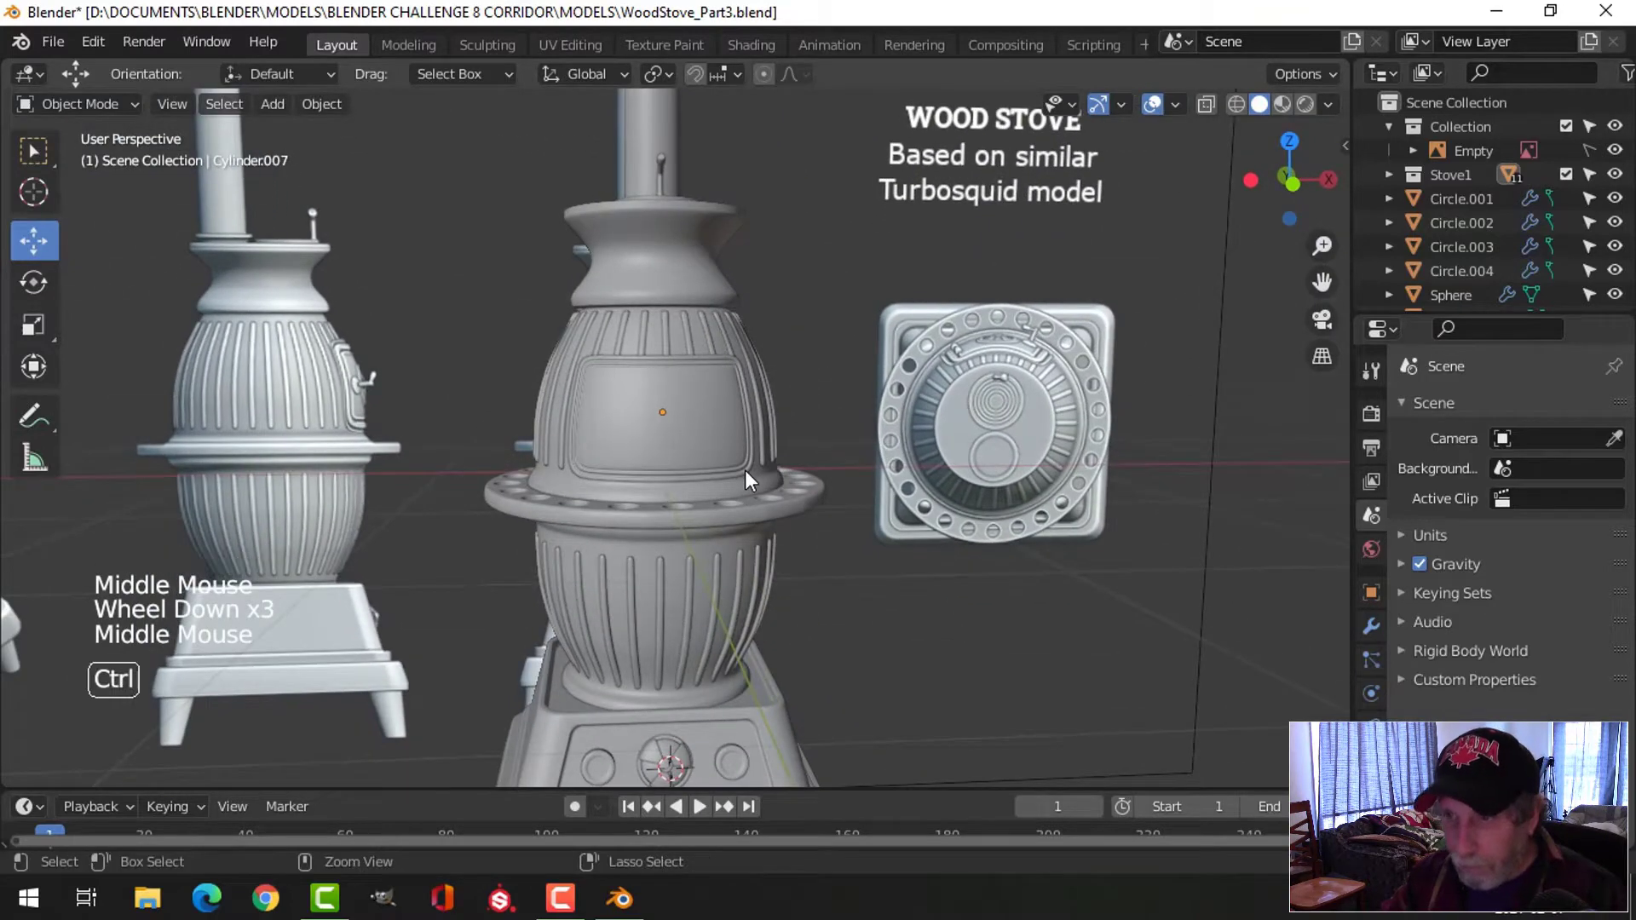
key("ctrl+s")
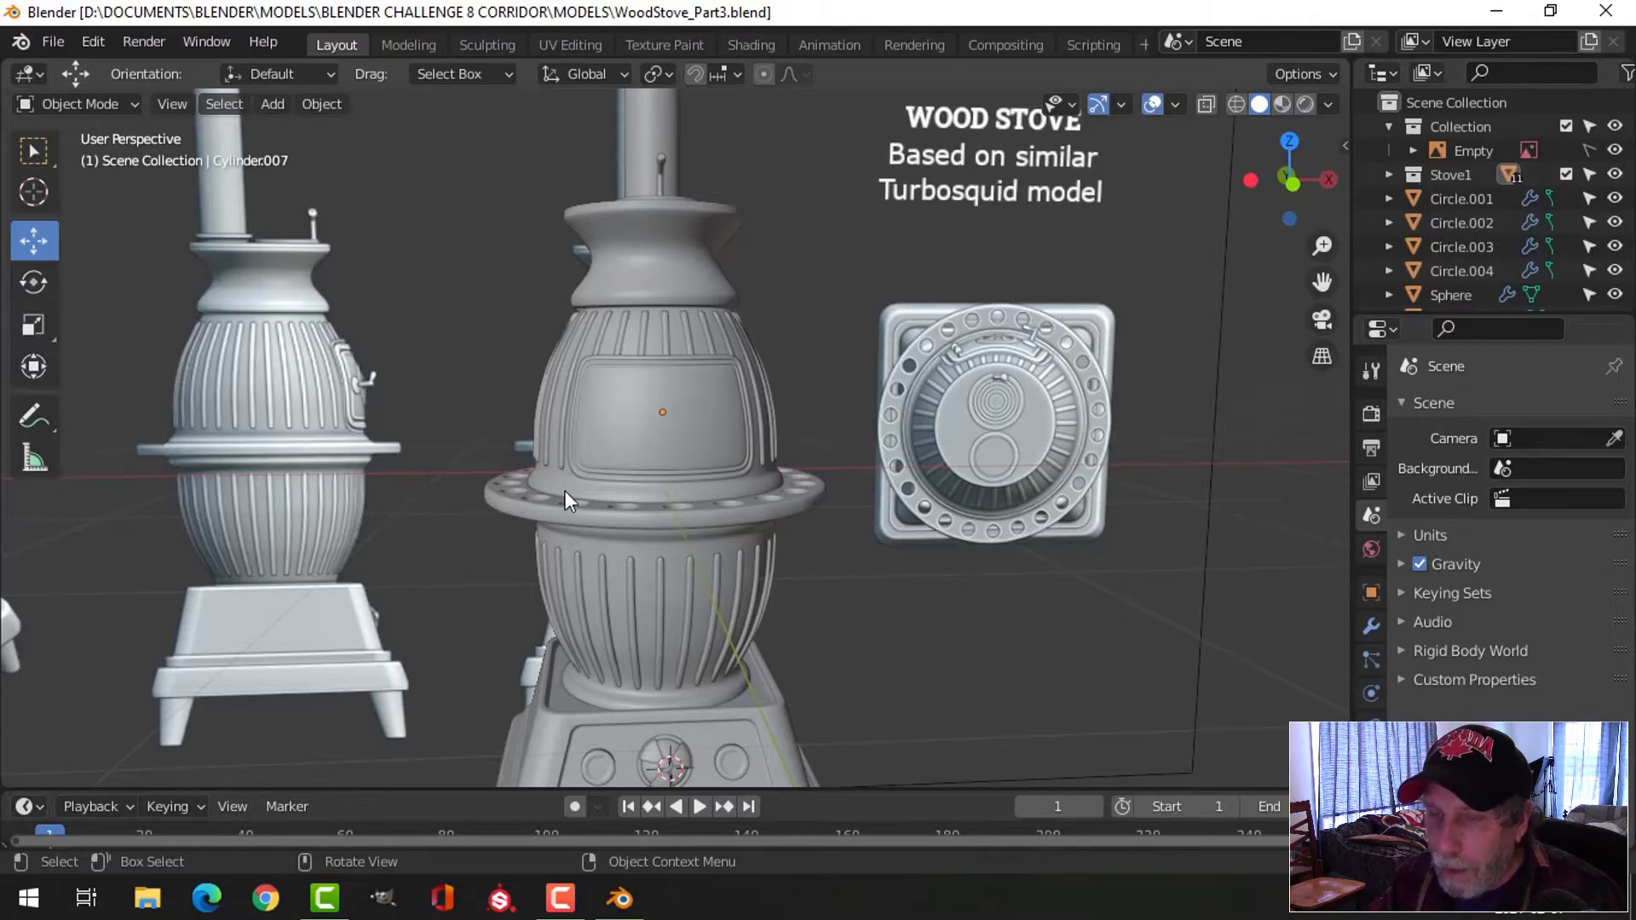
Temporarily hide all stove parts to examine the door's wheel, latch and hinges on the front reference image
key("a")
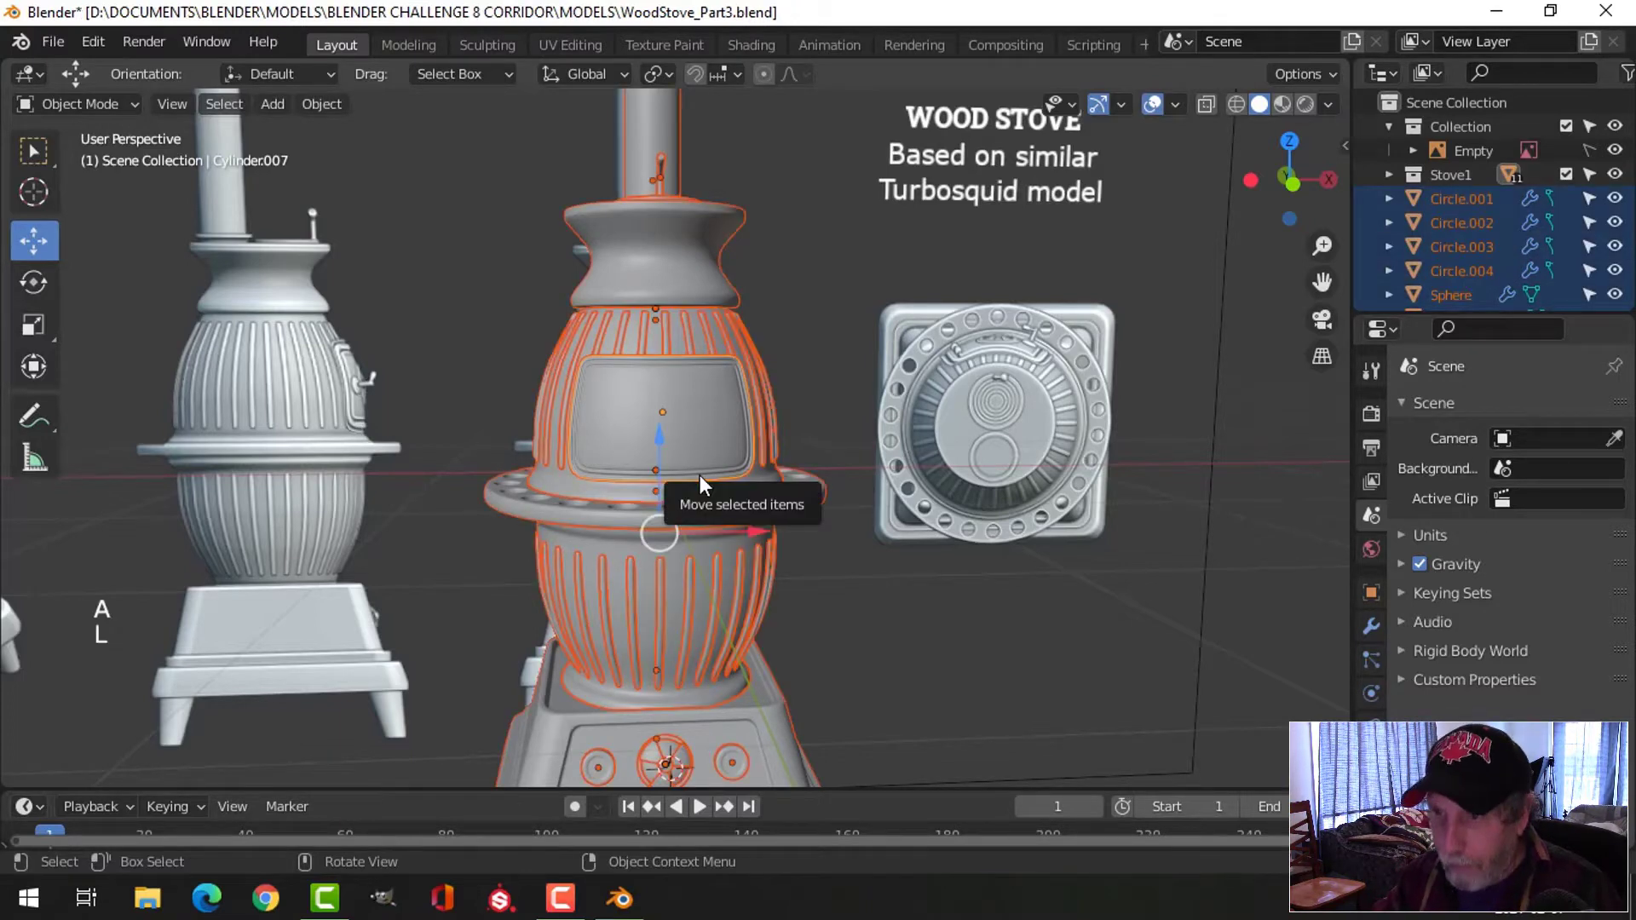
key("h")
scroll(690, 451, "up", 4)
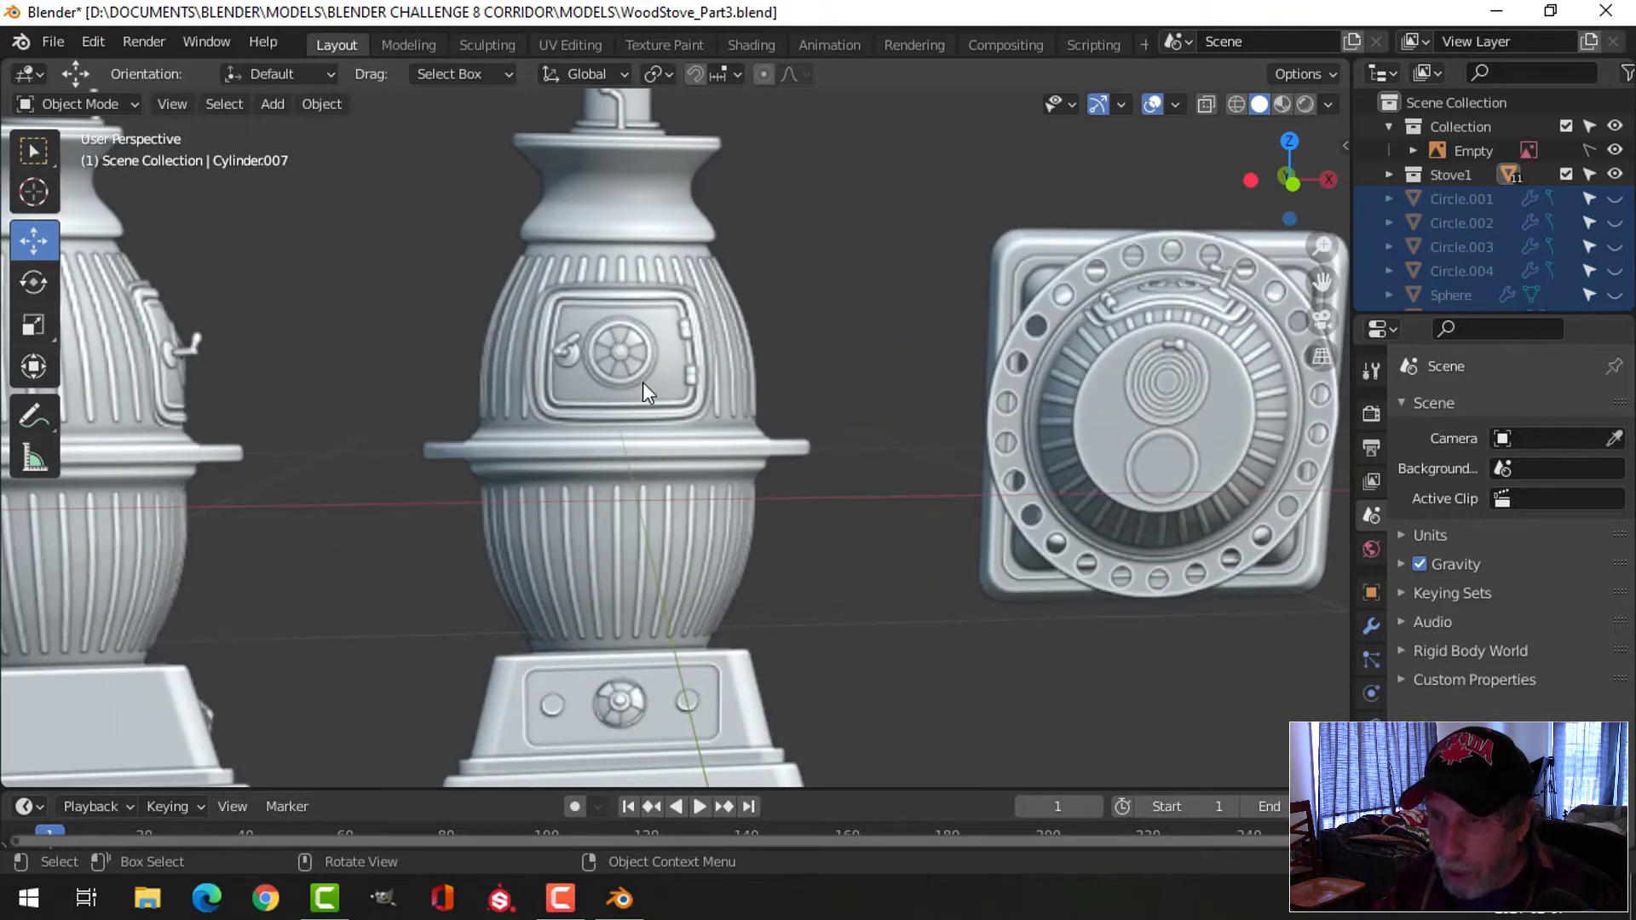
key("alt+h")
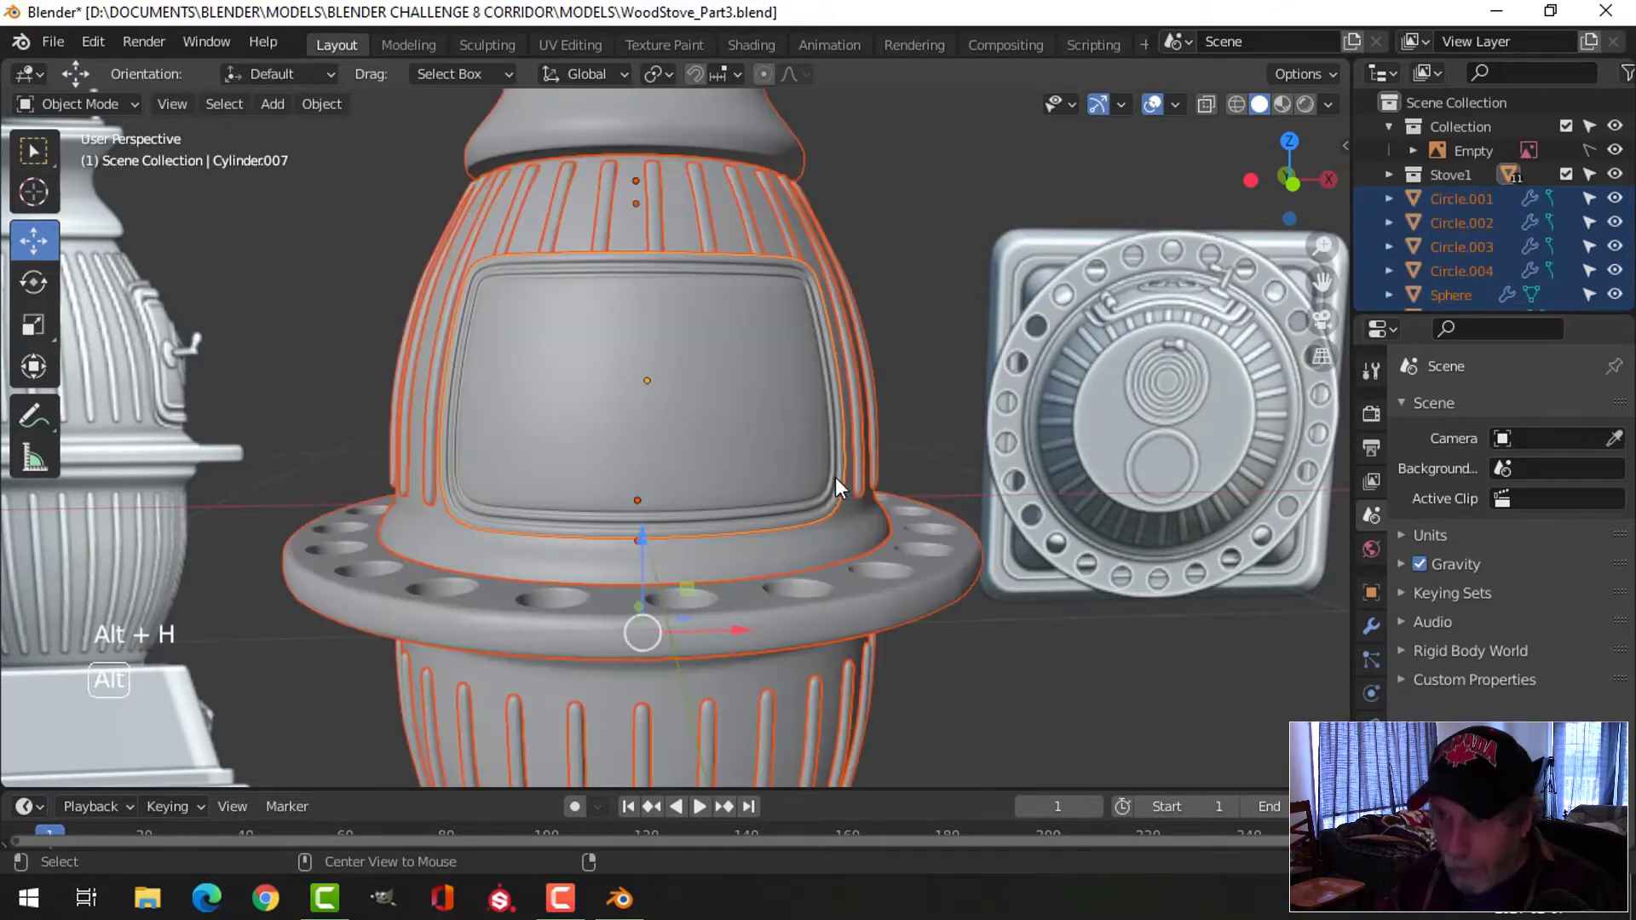
key("alt+a")
Select the curved door panel on the front of the stove
scroll(791, 462, "down", 1)
middle_click_drag(790, 462, 647, 426)
left_click(639, 424)
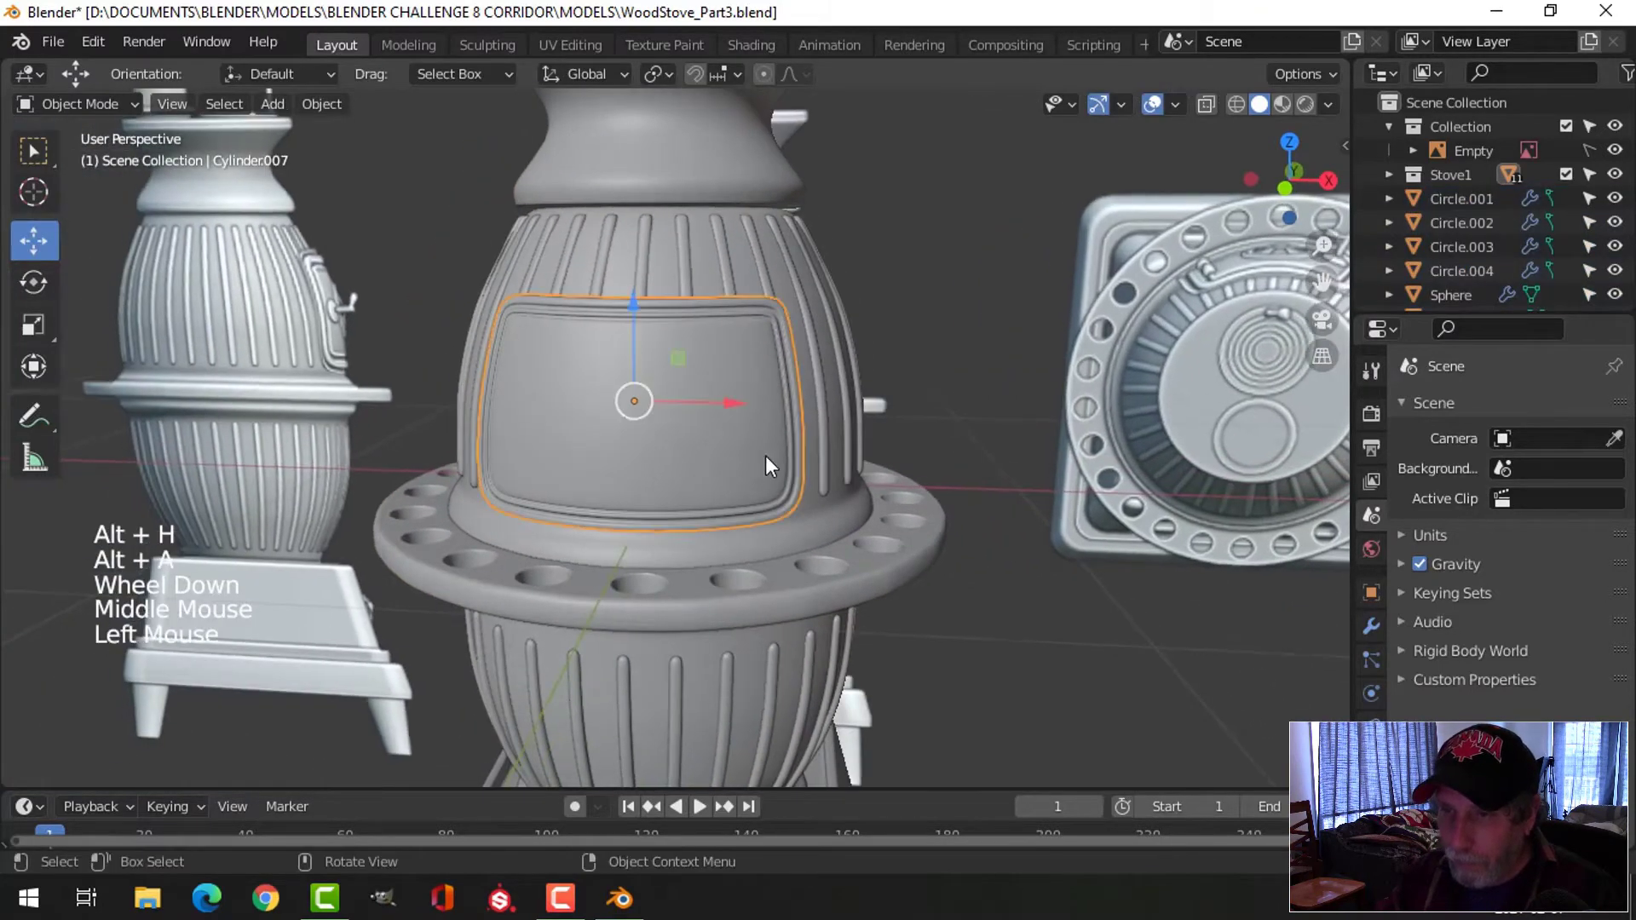
Snap the 3D cursor to an edge near the centre of the door panel's front face
key("Tab")
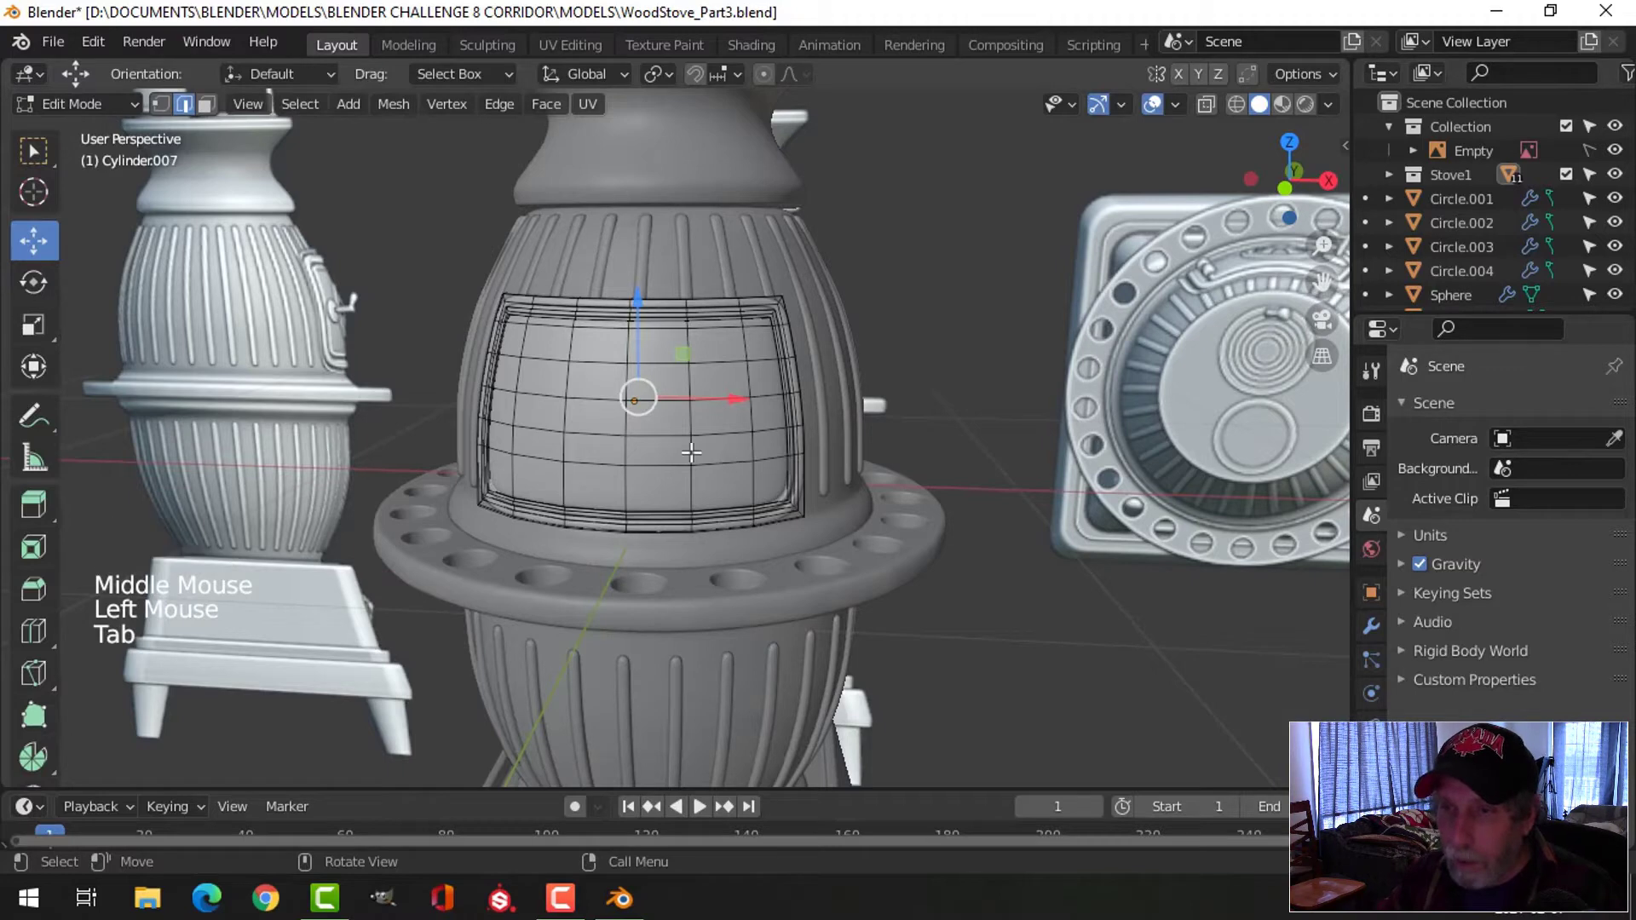
key("2")
left_click(629, 424)
key("shift+s")
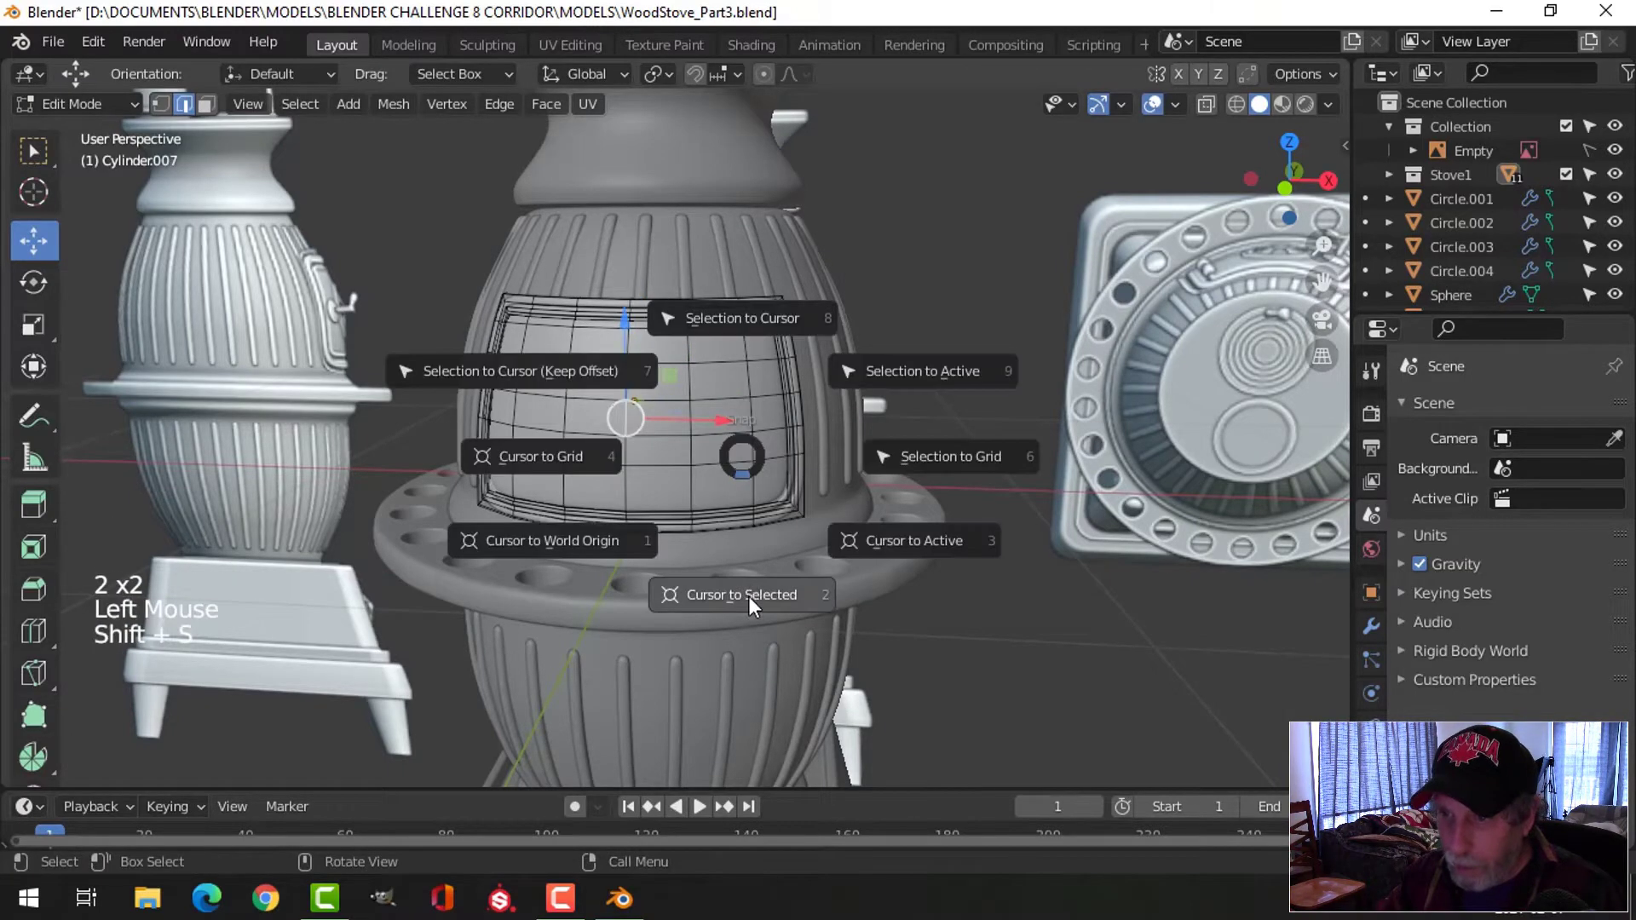
key("Tab")
Add a UV sphere with 24 segments and 16 rings at the 3D cursor on the door
scroll(811, 515, "down", 3)
key("alt+a")
key("KP_1")
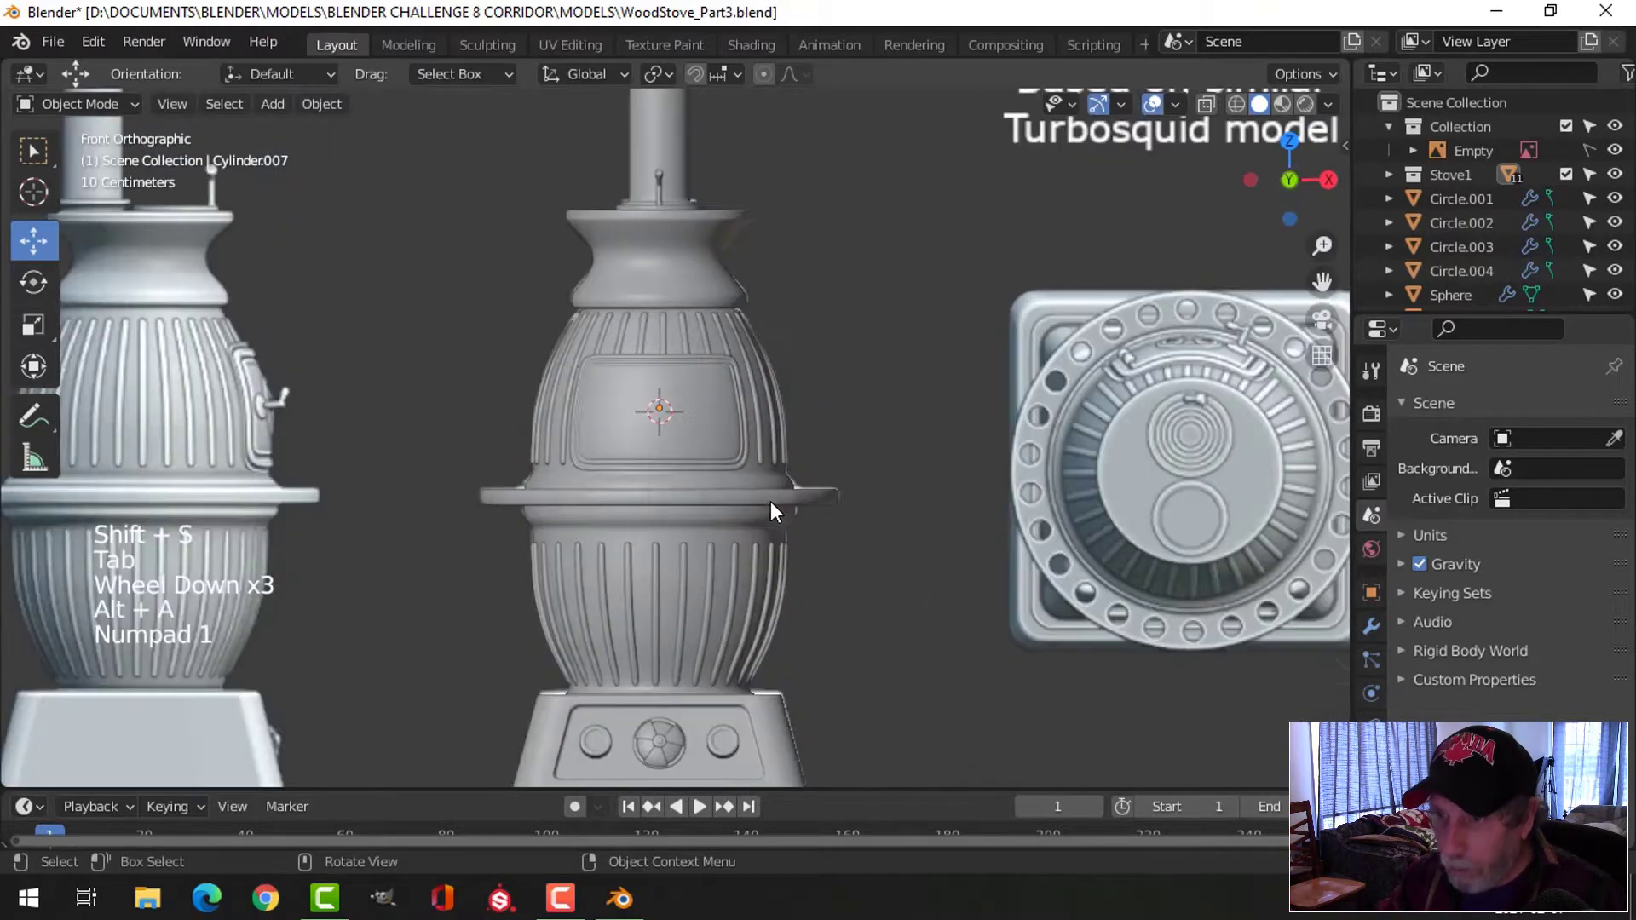
scroll(770, 501, "up", 2)
middle_click_drag(765, 498, 816, 585, "shift")
key("shift+a")
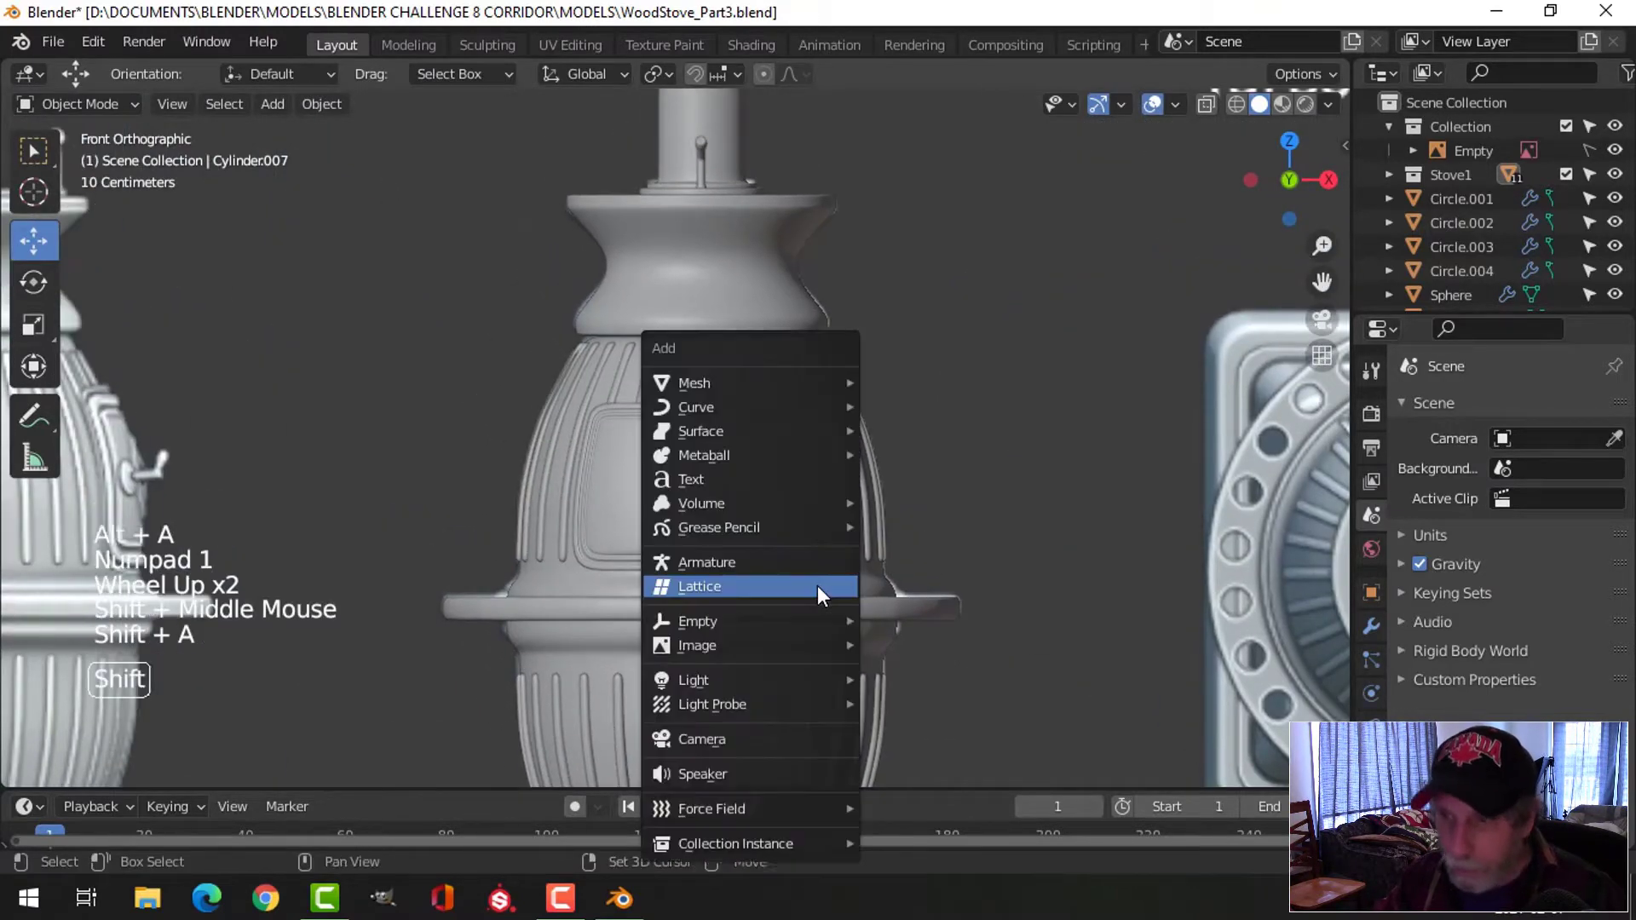
mouse_move(746, 386)
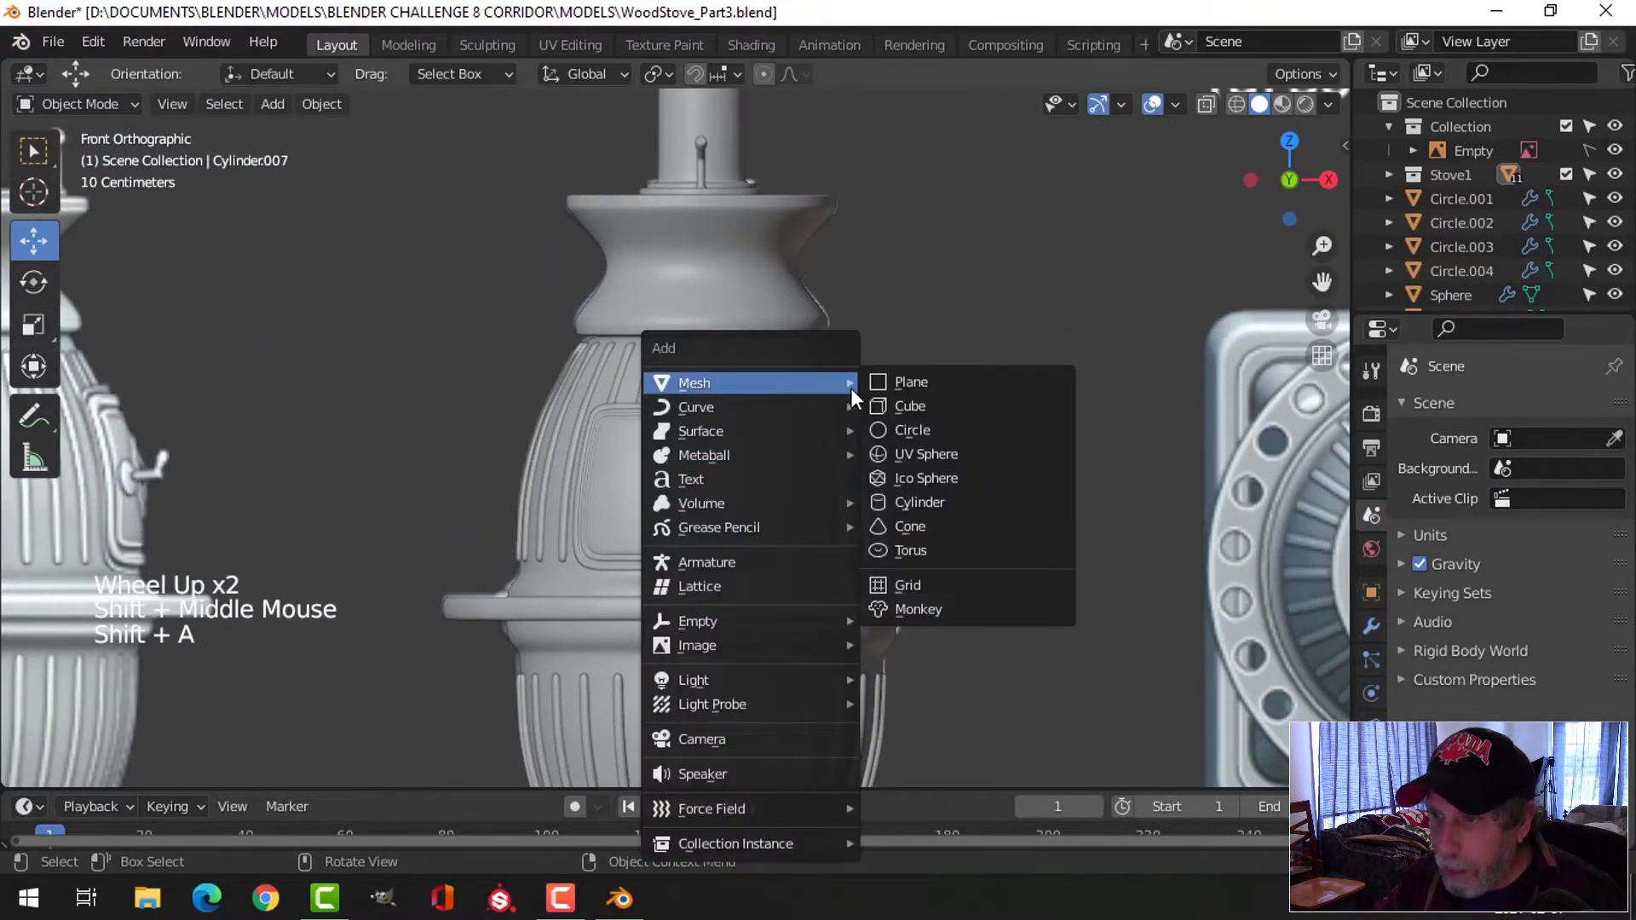
left_click(903, 448)
left_click(340, 506)
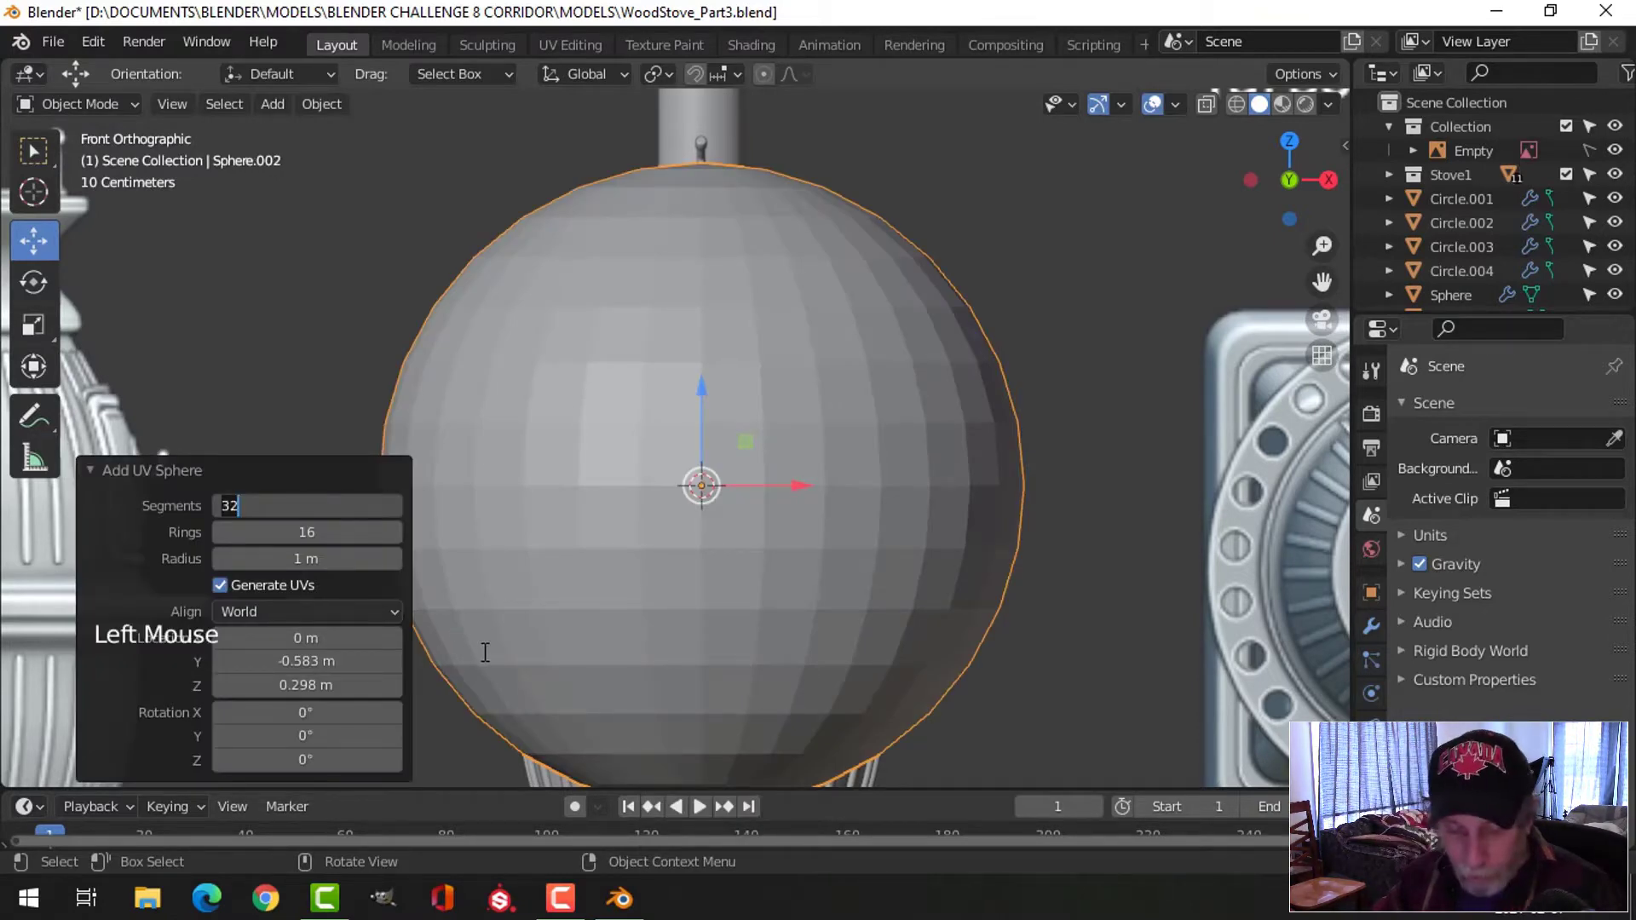
key("Tab")
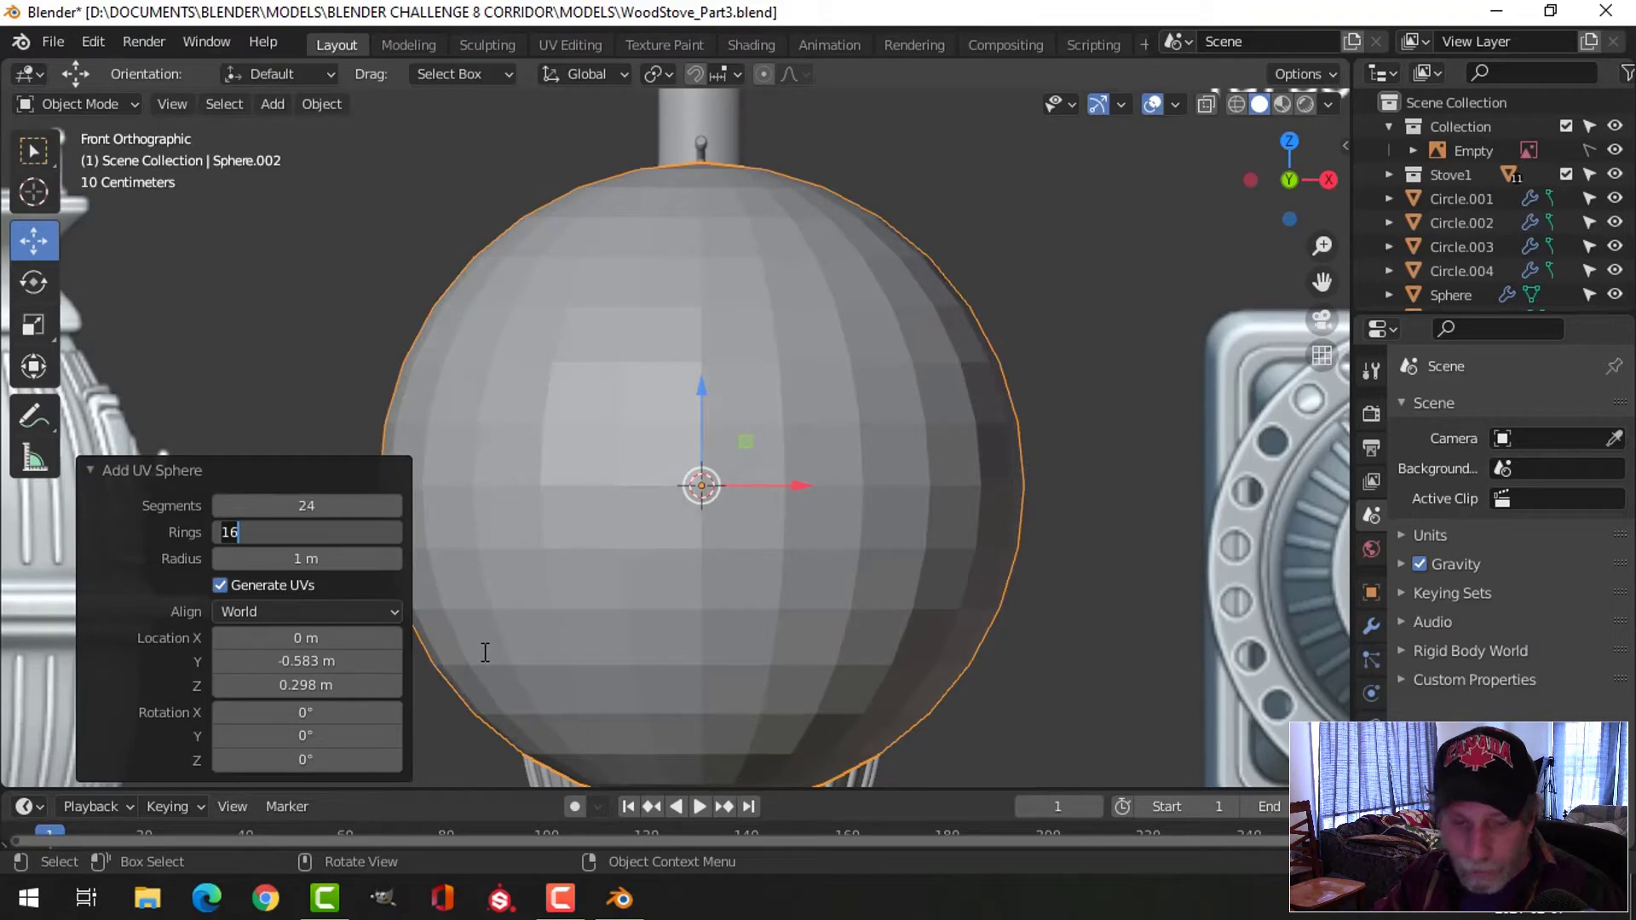
Rotate the sphere's mesh 90° about X so its pole faces forward
scroll(816, 506, "down", 3)
key("Tab")
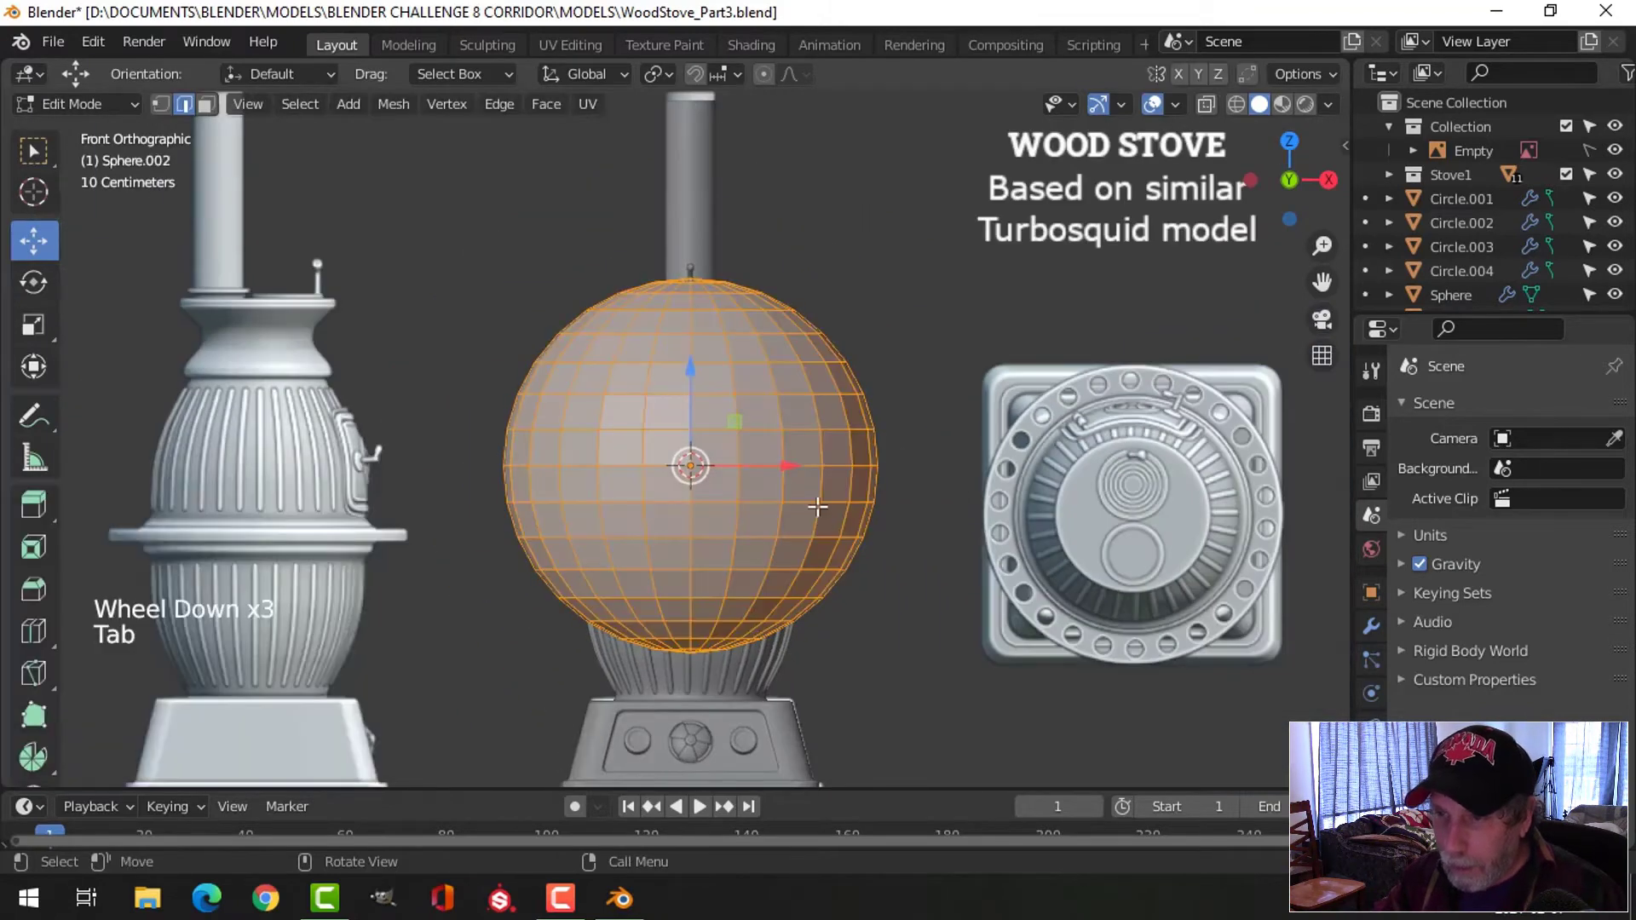
scroll(816, 507, "up", 2)
type("rx")
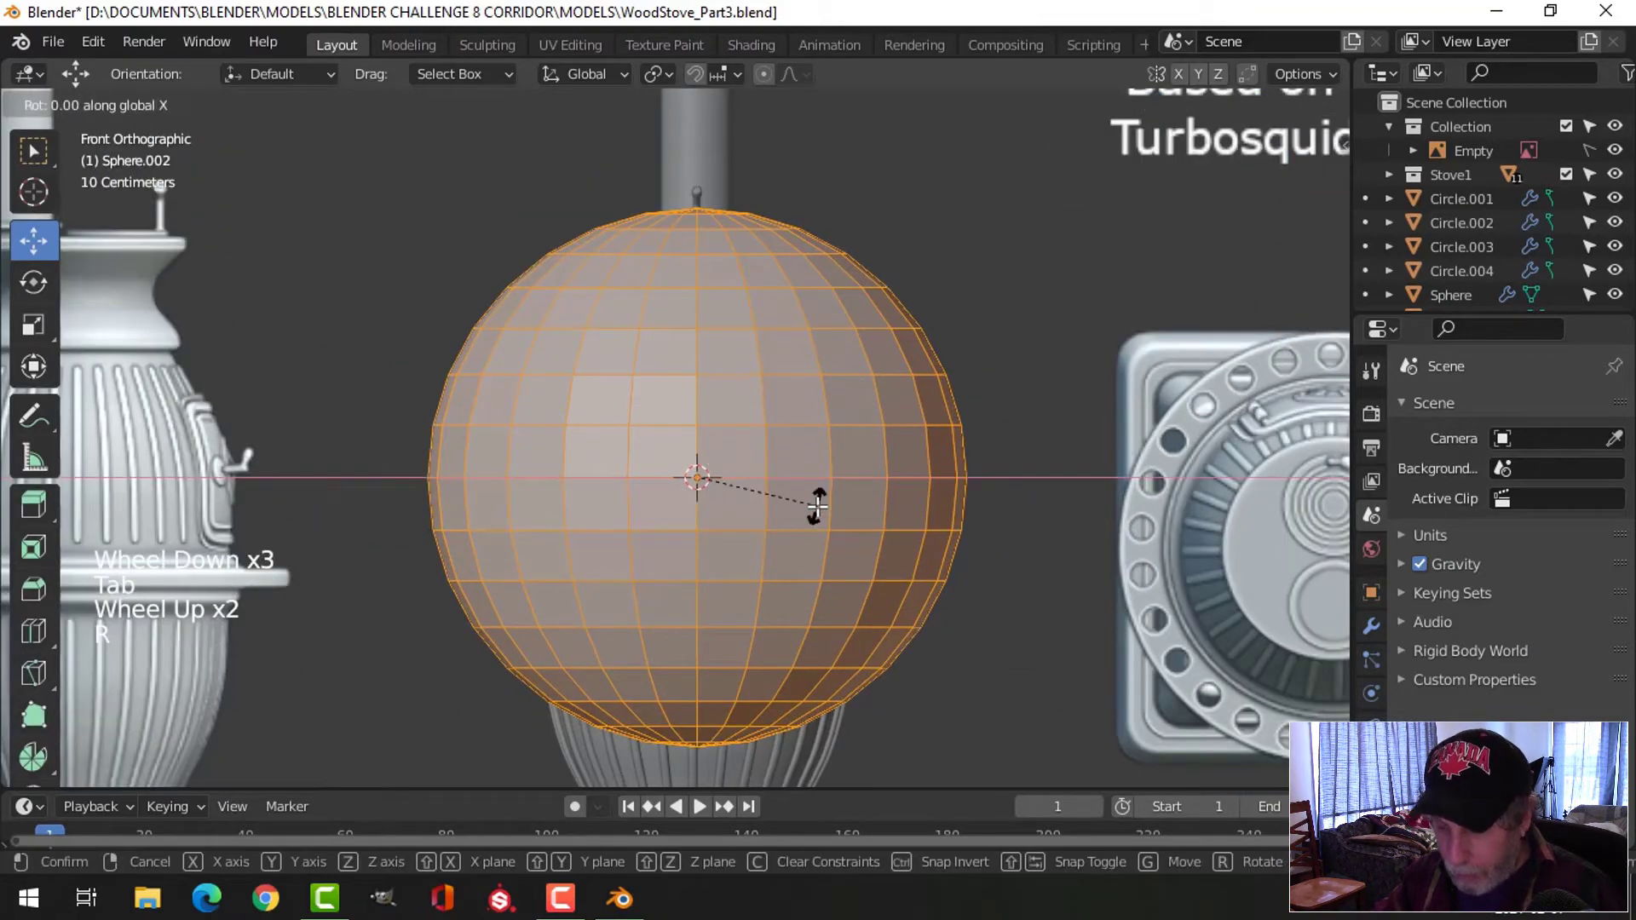
type("90")
key("Return")
key("KP_3")
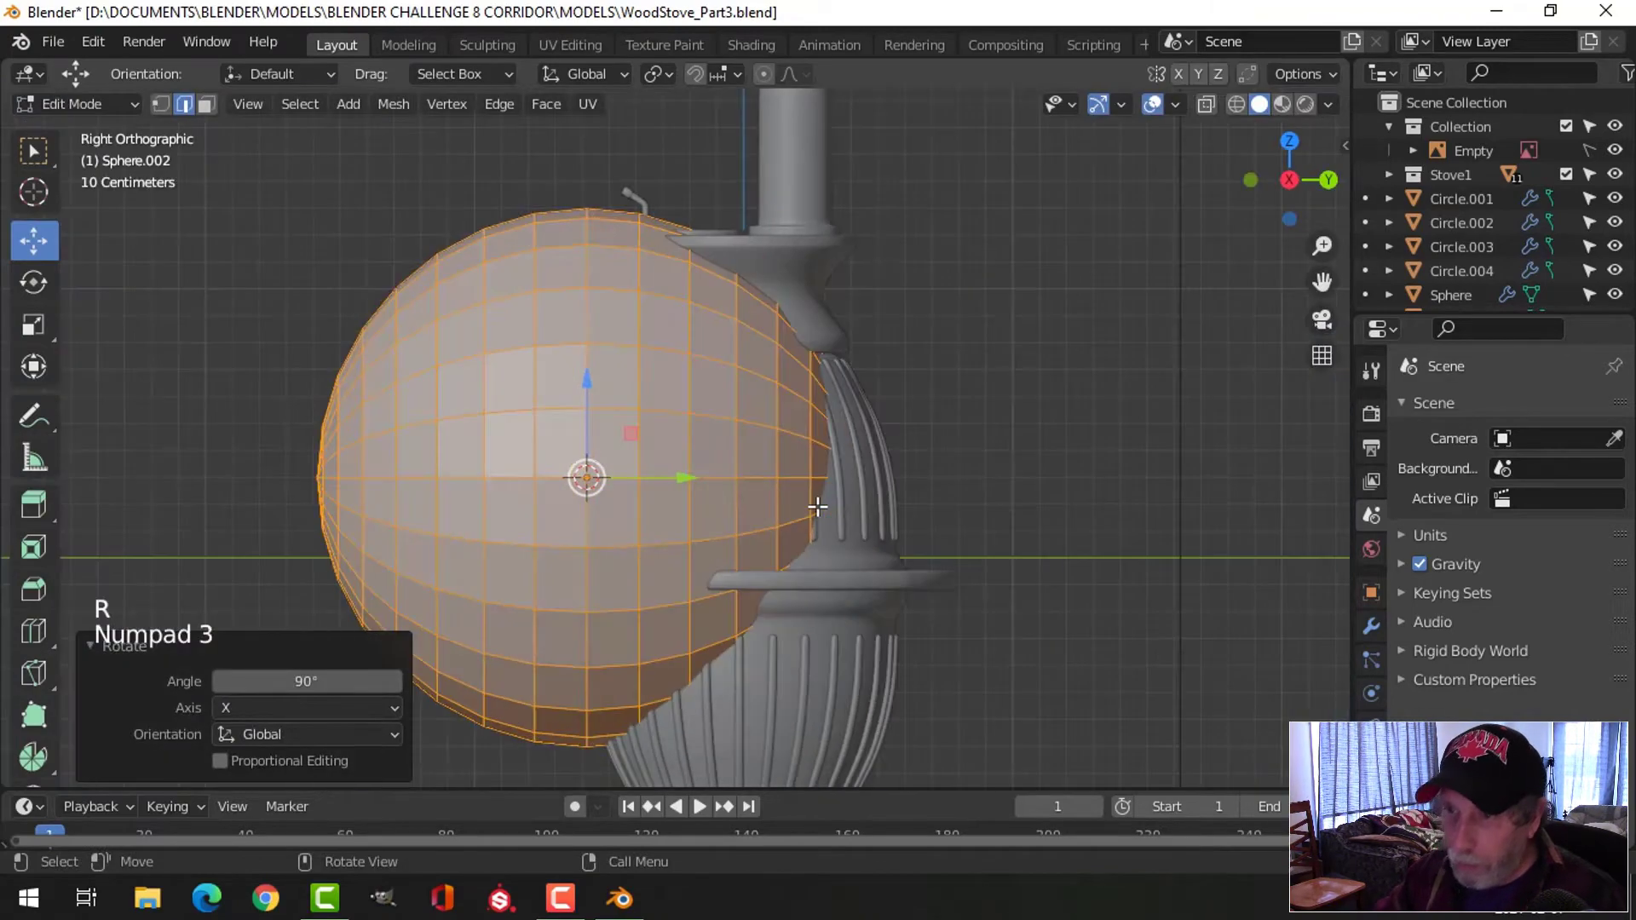
Scale the sphere's mesh to 0.124 and move it -0.2235 m along Y, clear of the door
key("s")
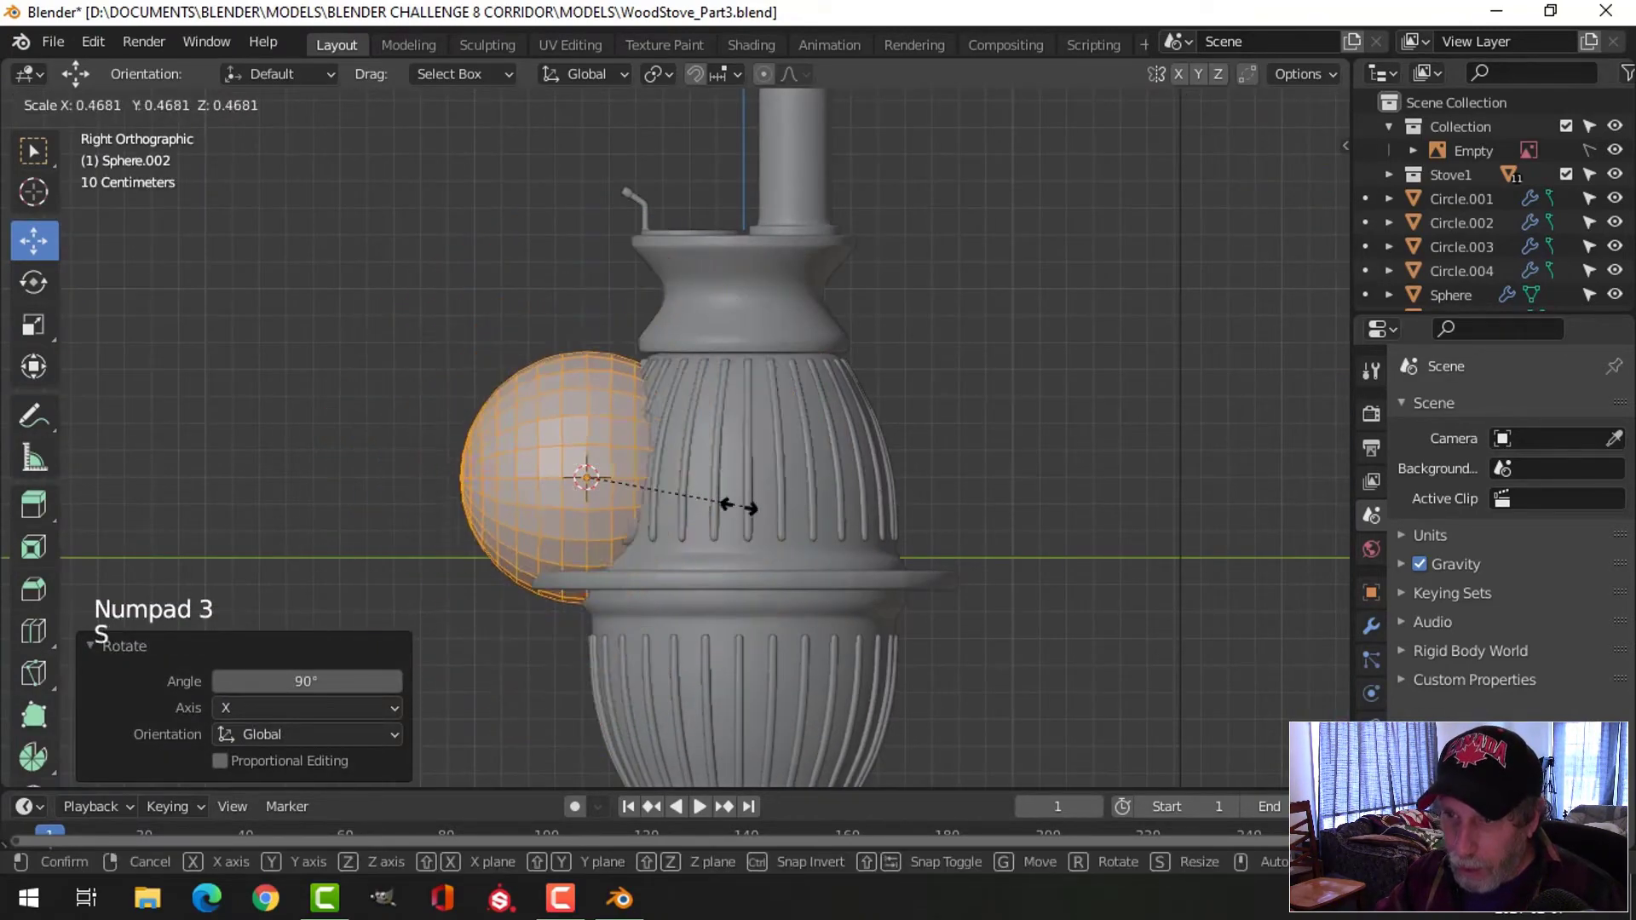
left_click(621, 500)
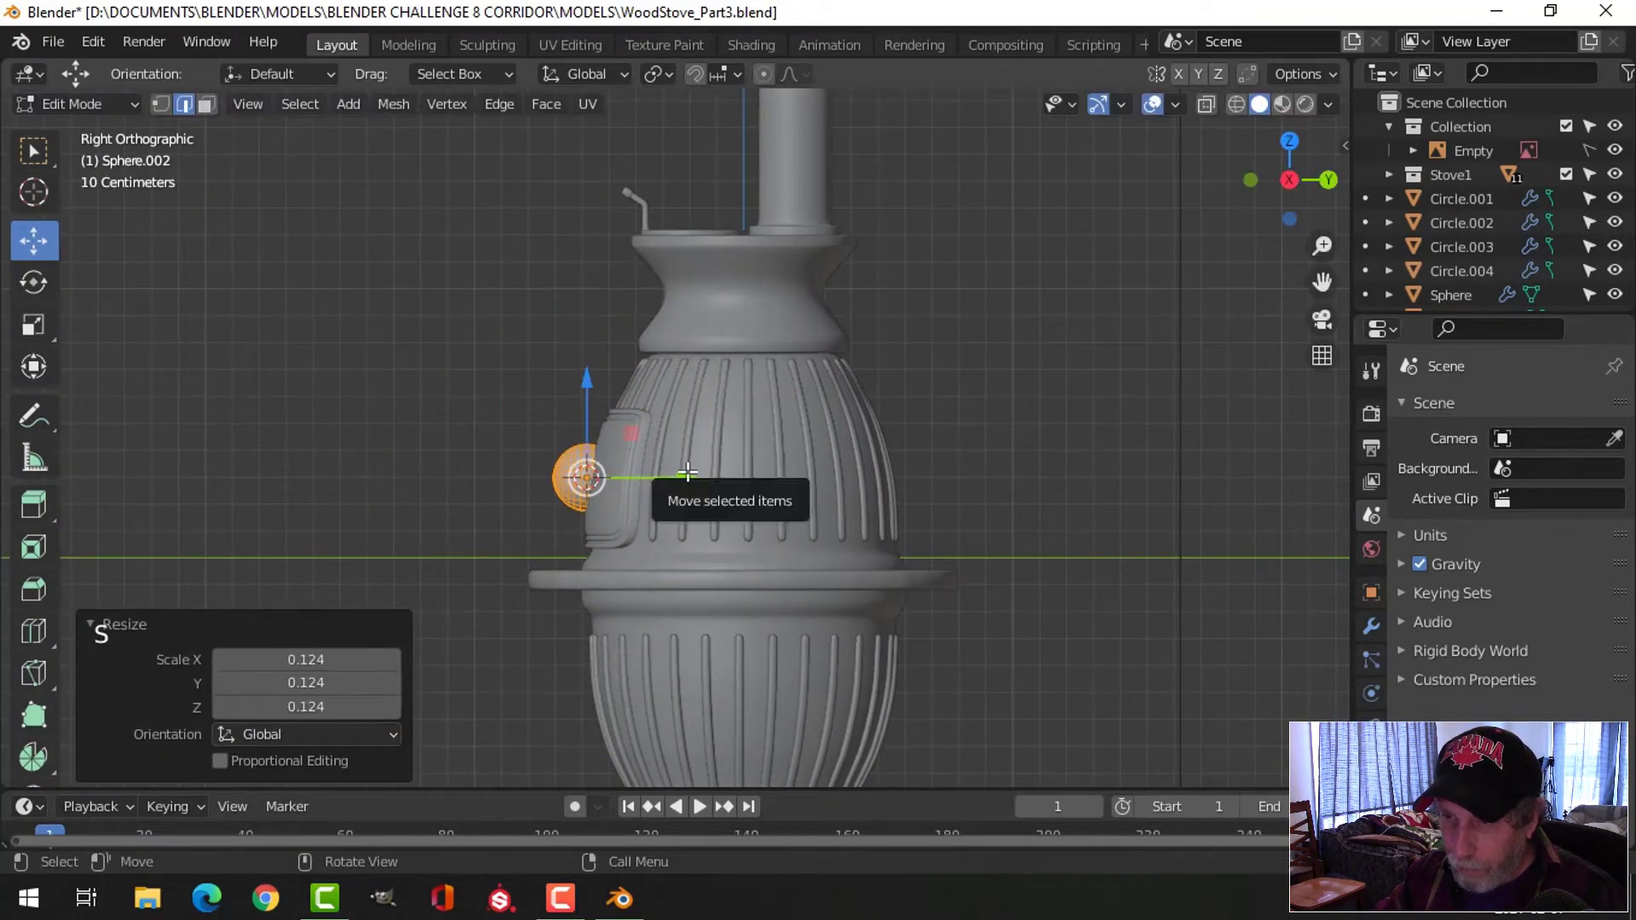
left_click_drag(682, 475, 620, 475)
scroll(612, 509, "up", 2)
middle_click_drag(612, 509, 784, 529, "shift")
scroll(797, 530, "up", 4)
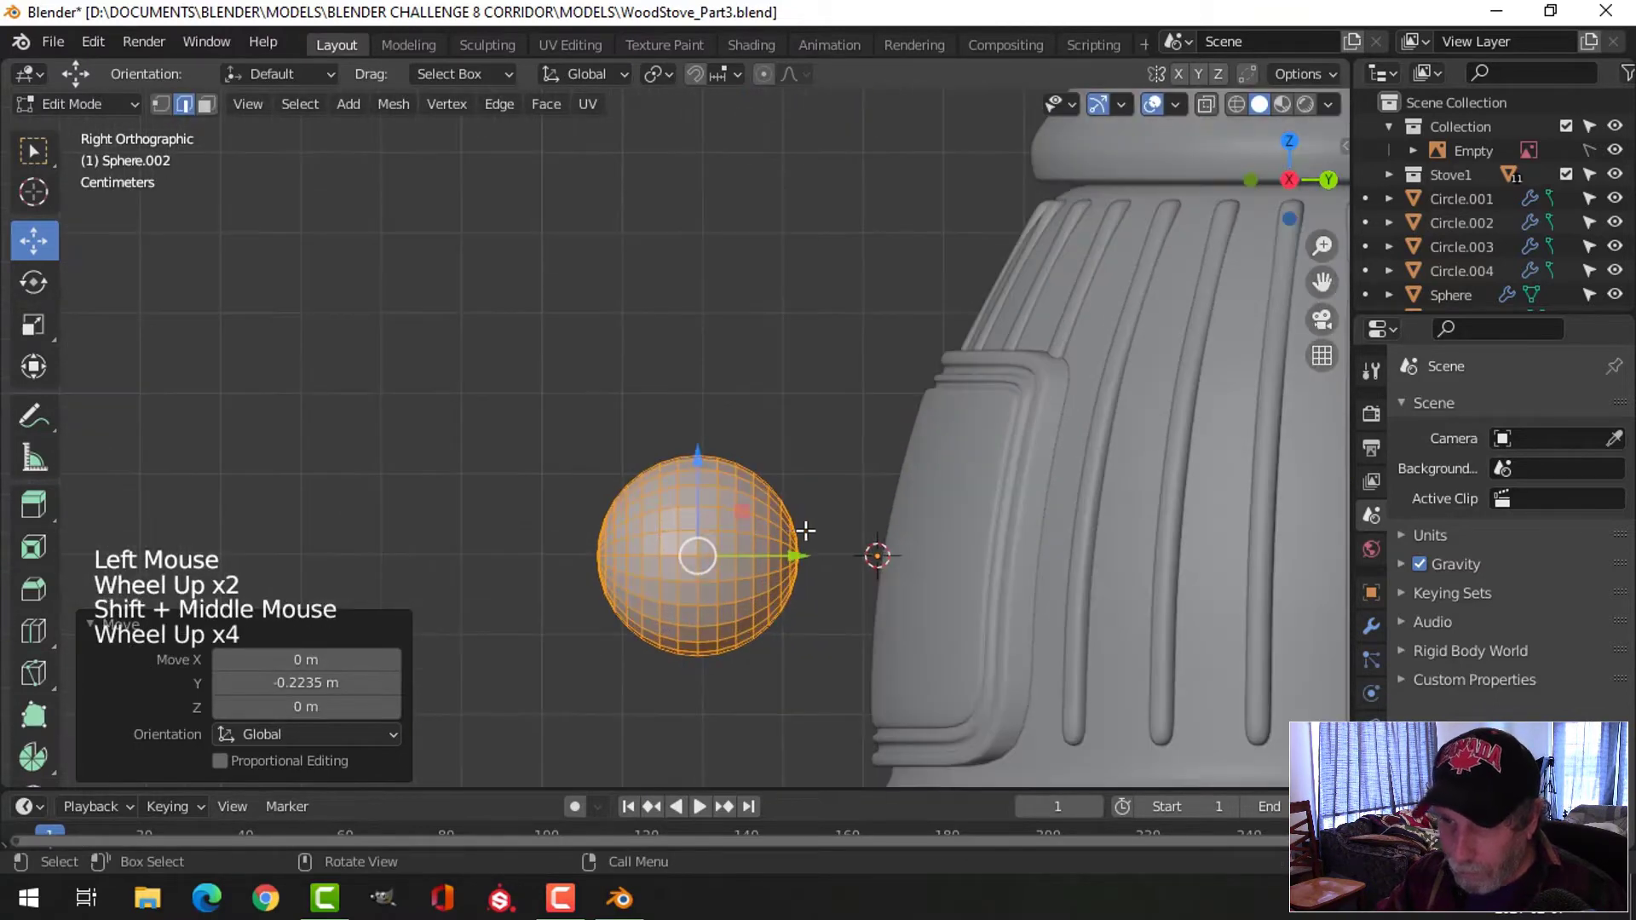
Delete the sphere's rear half of vertices and compare the remaining hemisphere with the wheel on the front reference
key("z")
key("alt+a")
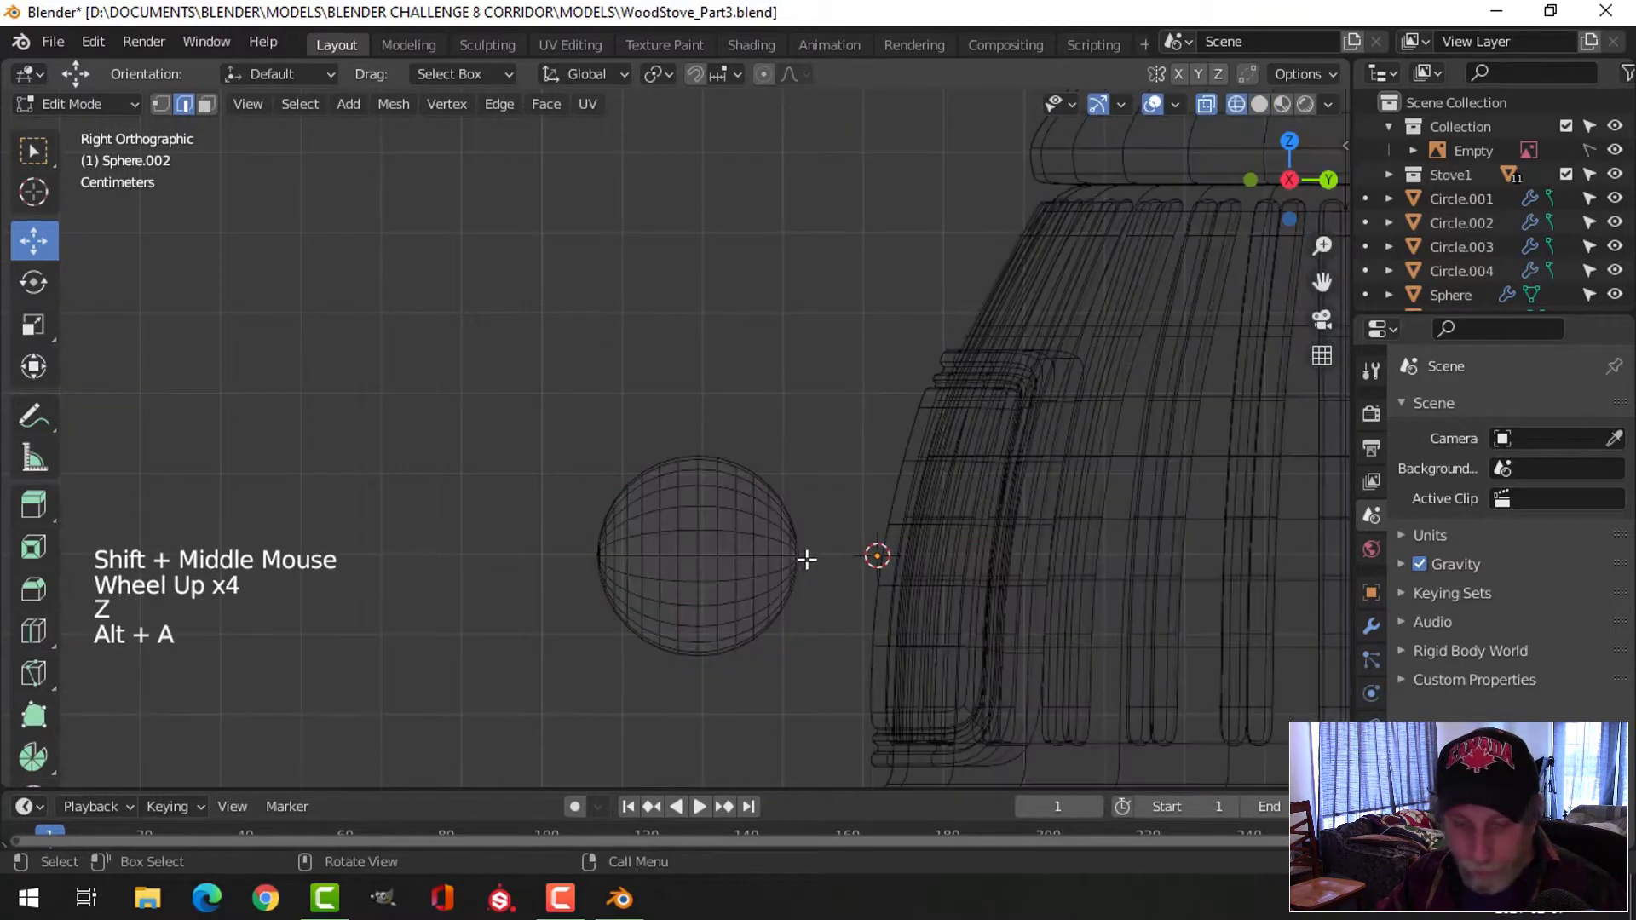
key("1")
middle_click_drag(866, 652, 855, 596, "shift")
key("b")
left_click_drag(898, 681, 698, 338)
key("x")
left_click(698, 336)
key("a")
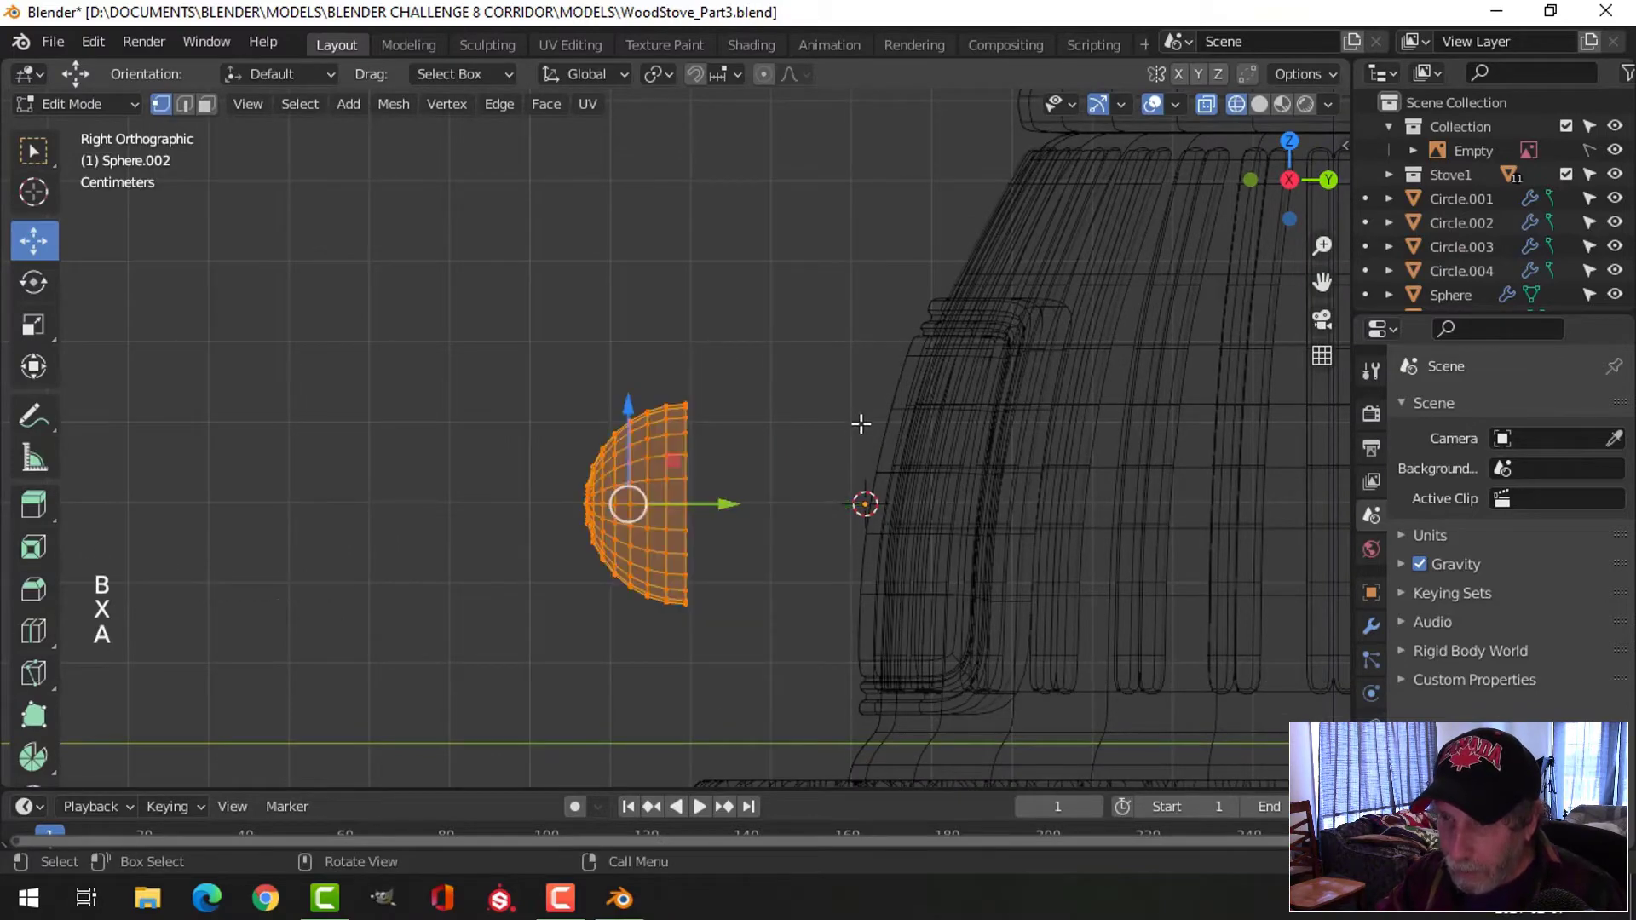
key("KP_1")
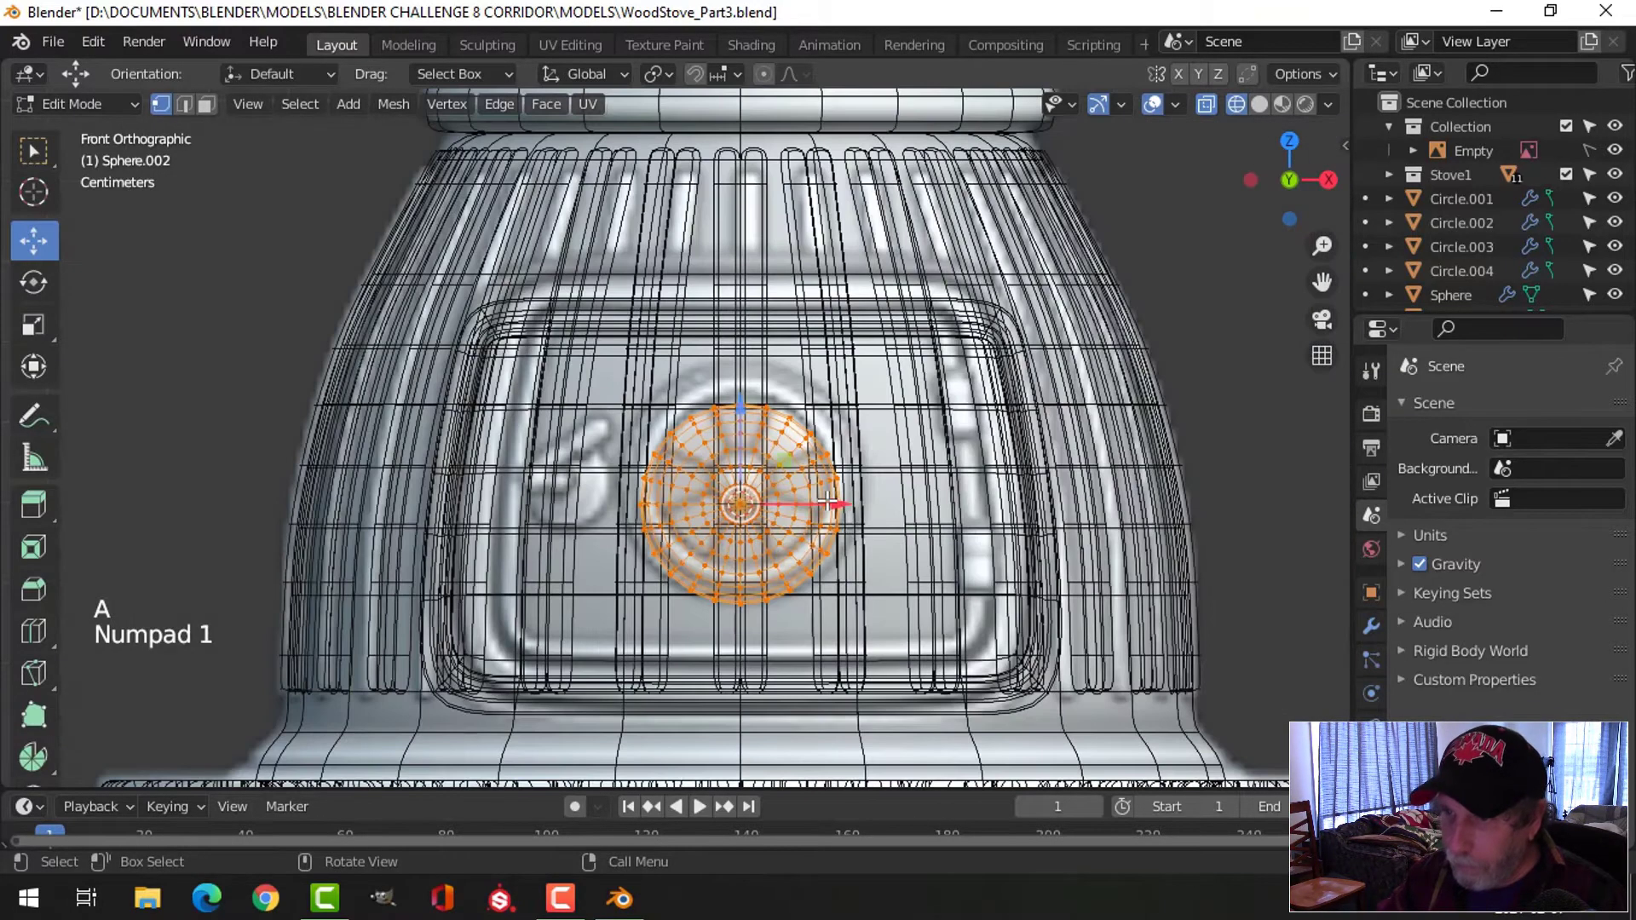
key("z")
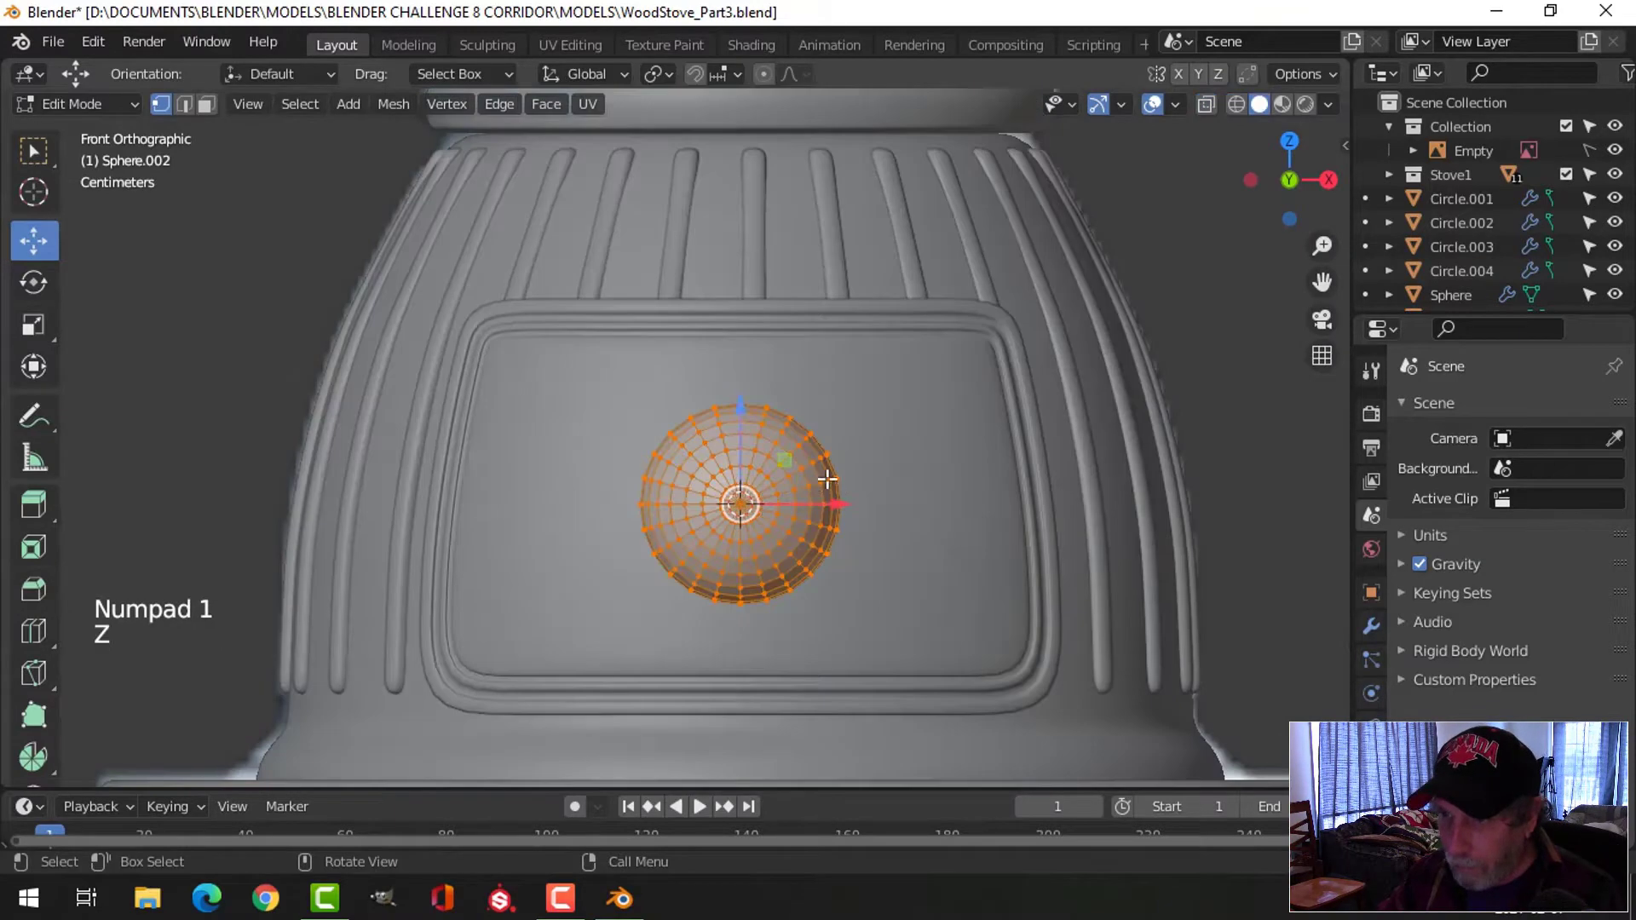
Delete four two-segment-wide wedges of faces from the hemisphere, above, below and on both sides of the centre, keeping the hub faces
scroll(901, 476, "up", 3)
key("Tab")
scroll(927, 481, "down", 1)
middle_click_drag(927, 480, 878, 406, "shift")
key("Tab")
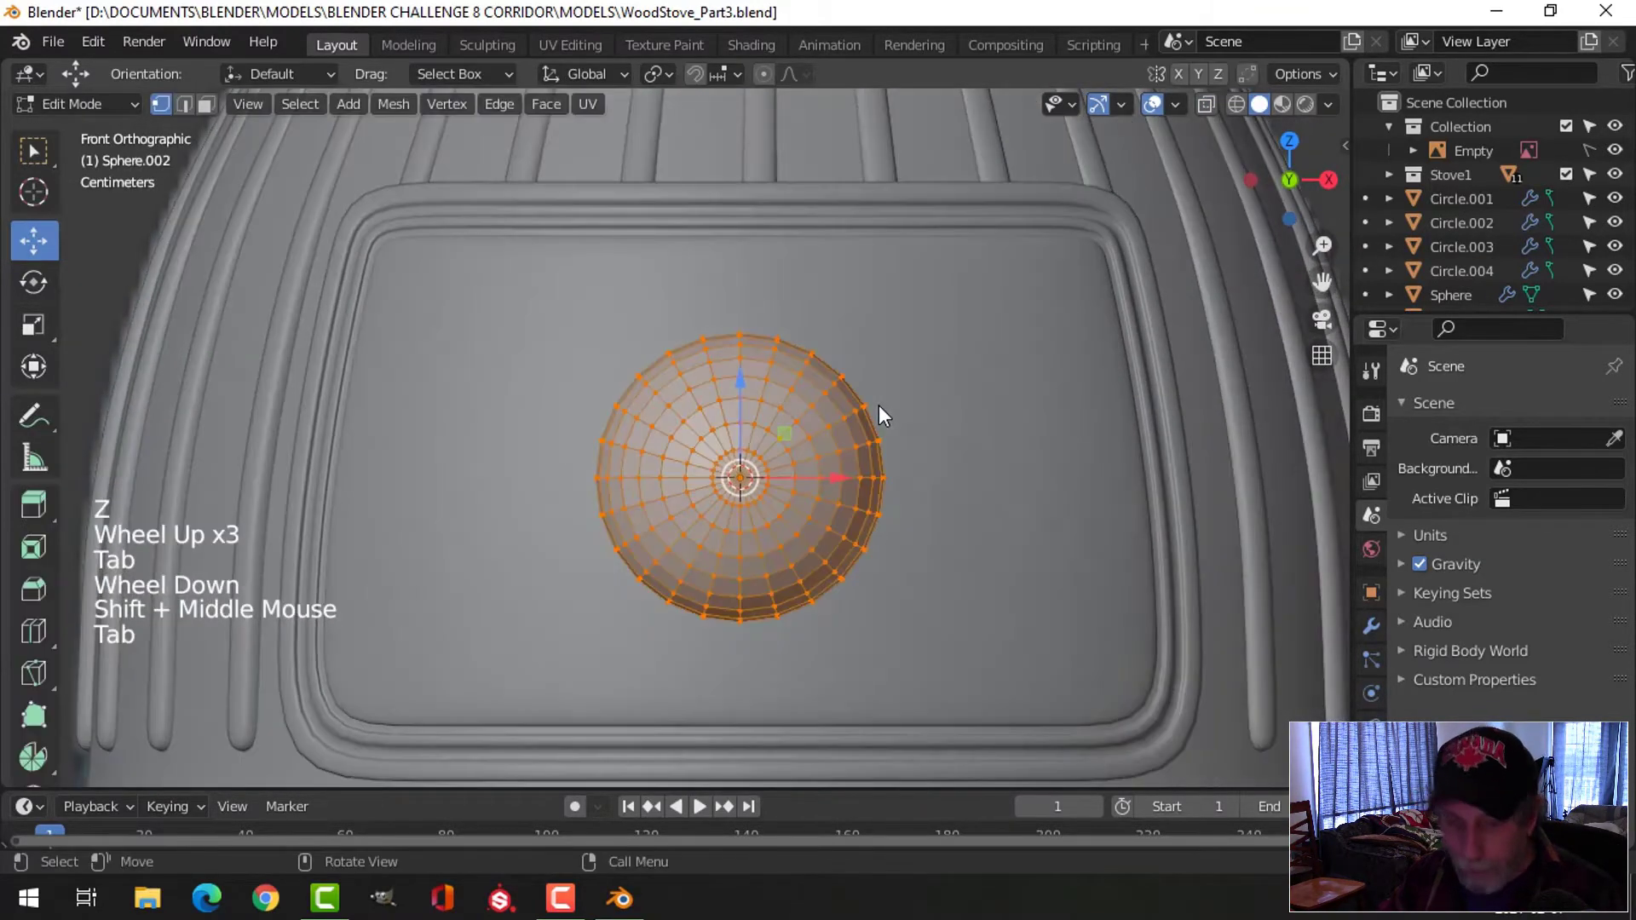
key("3")
key("alt+a")
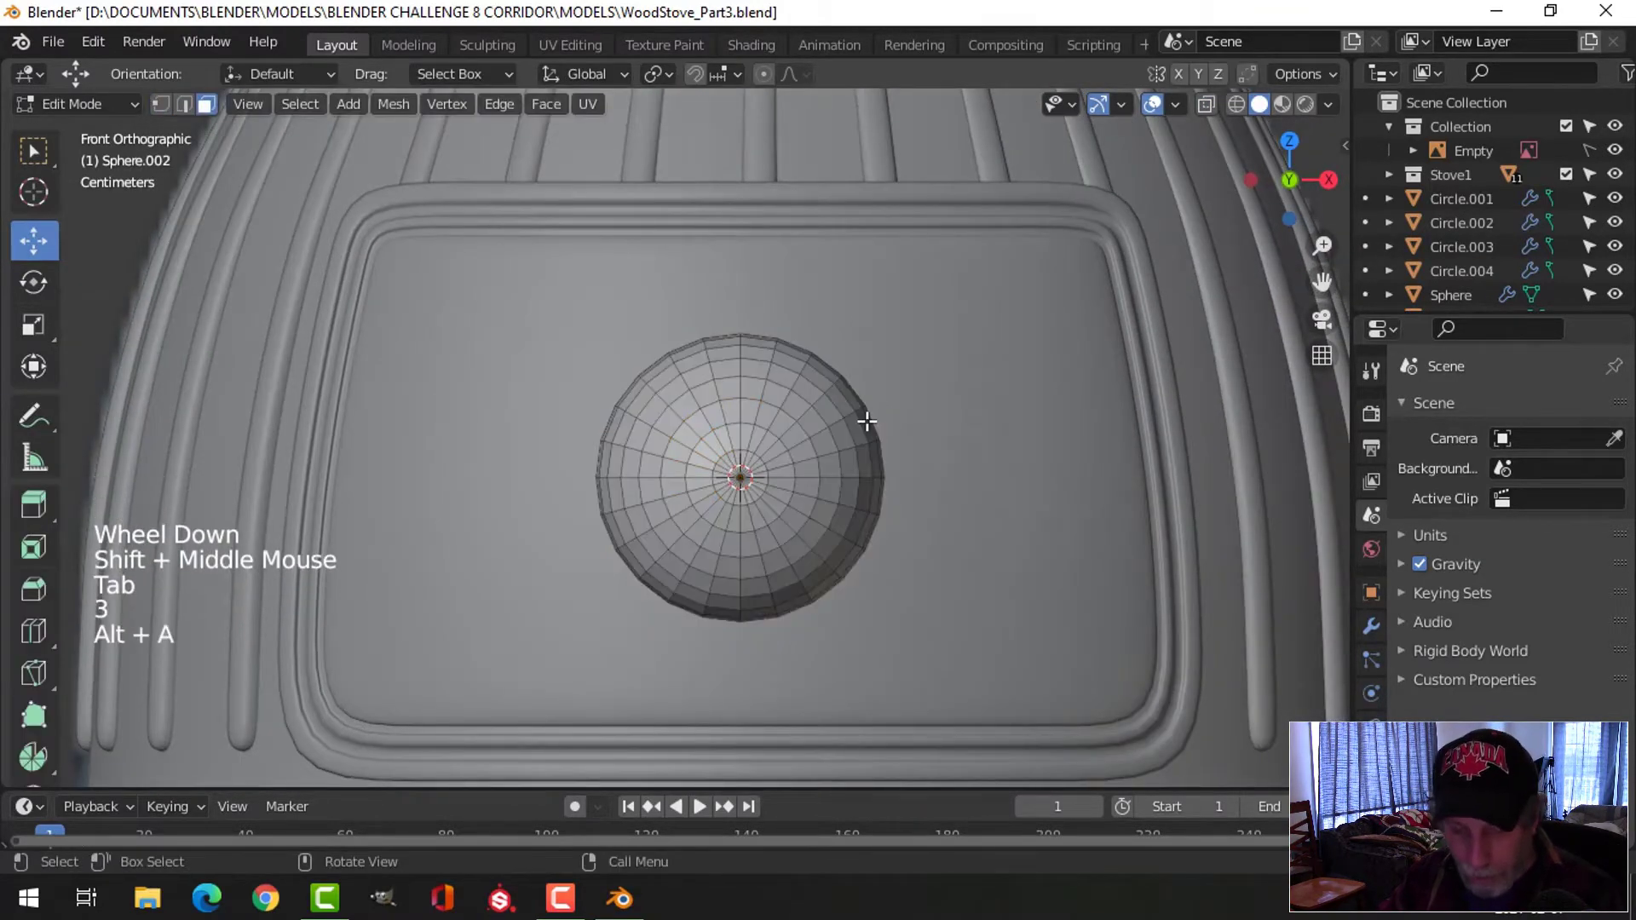
key("c")
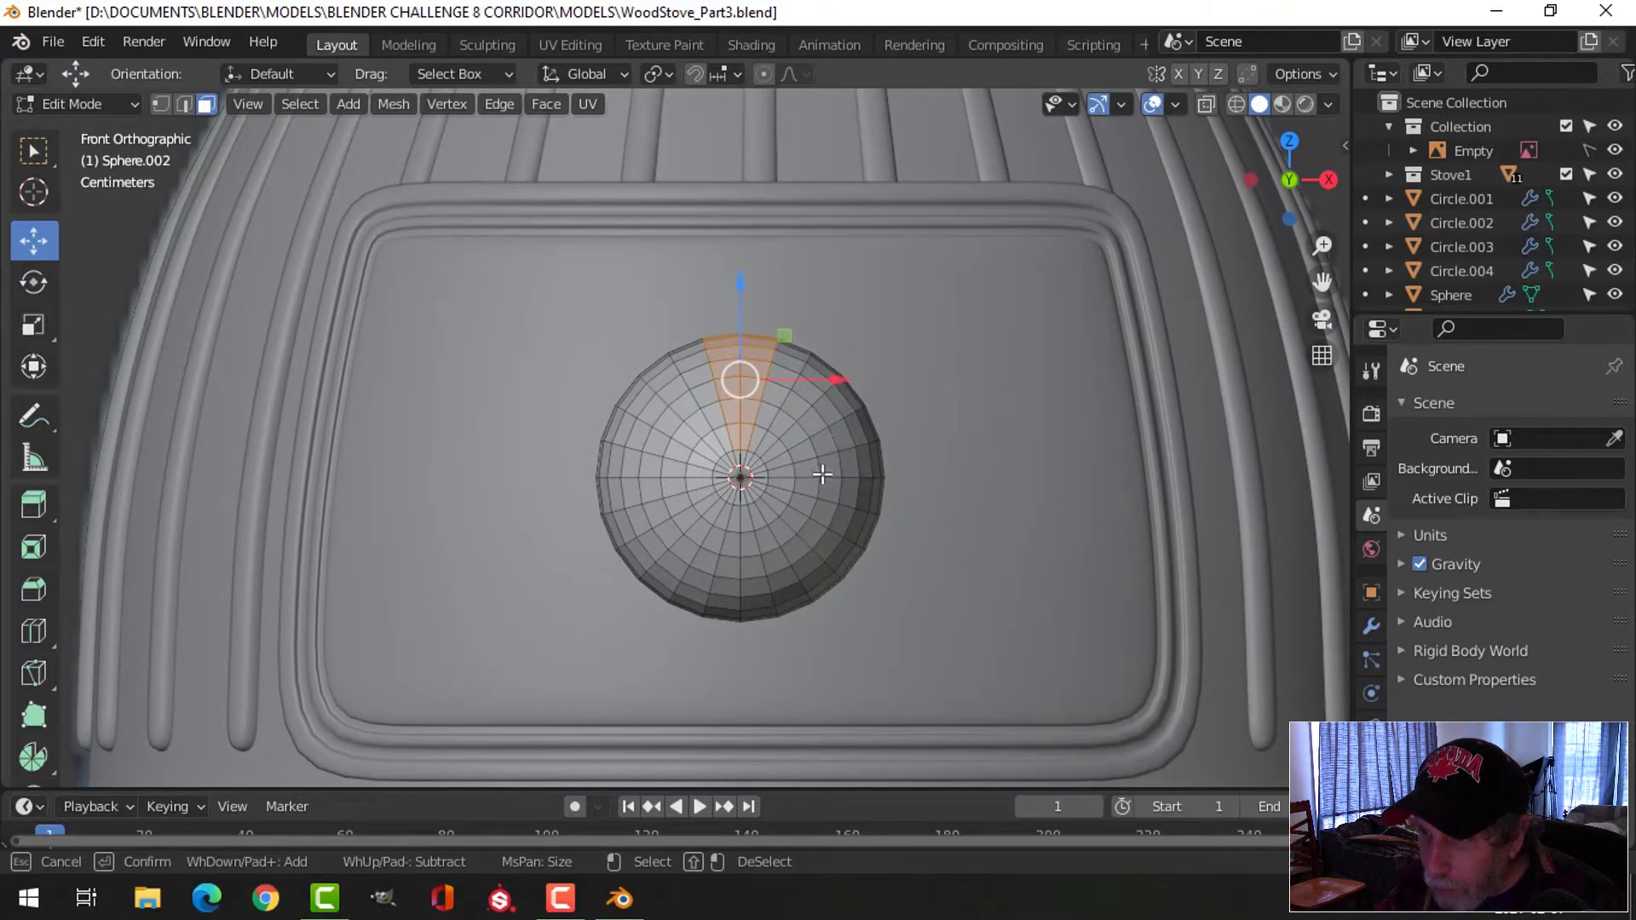
left_click_drag(792, 478, 870, 473)
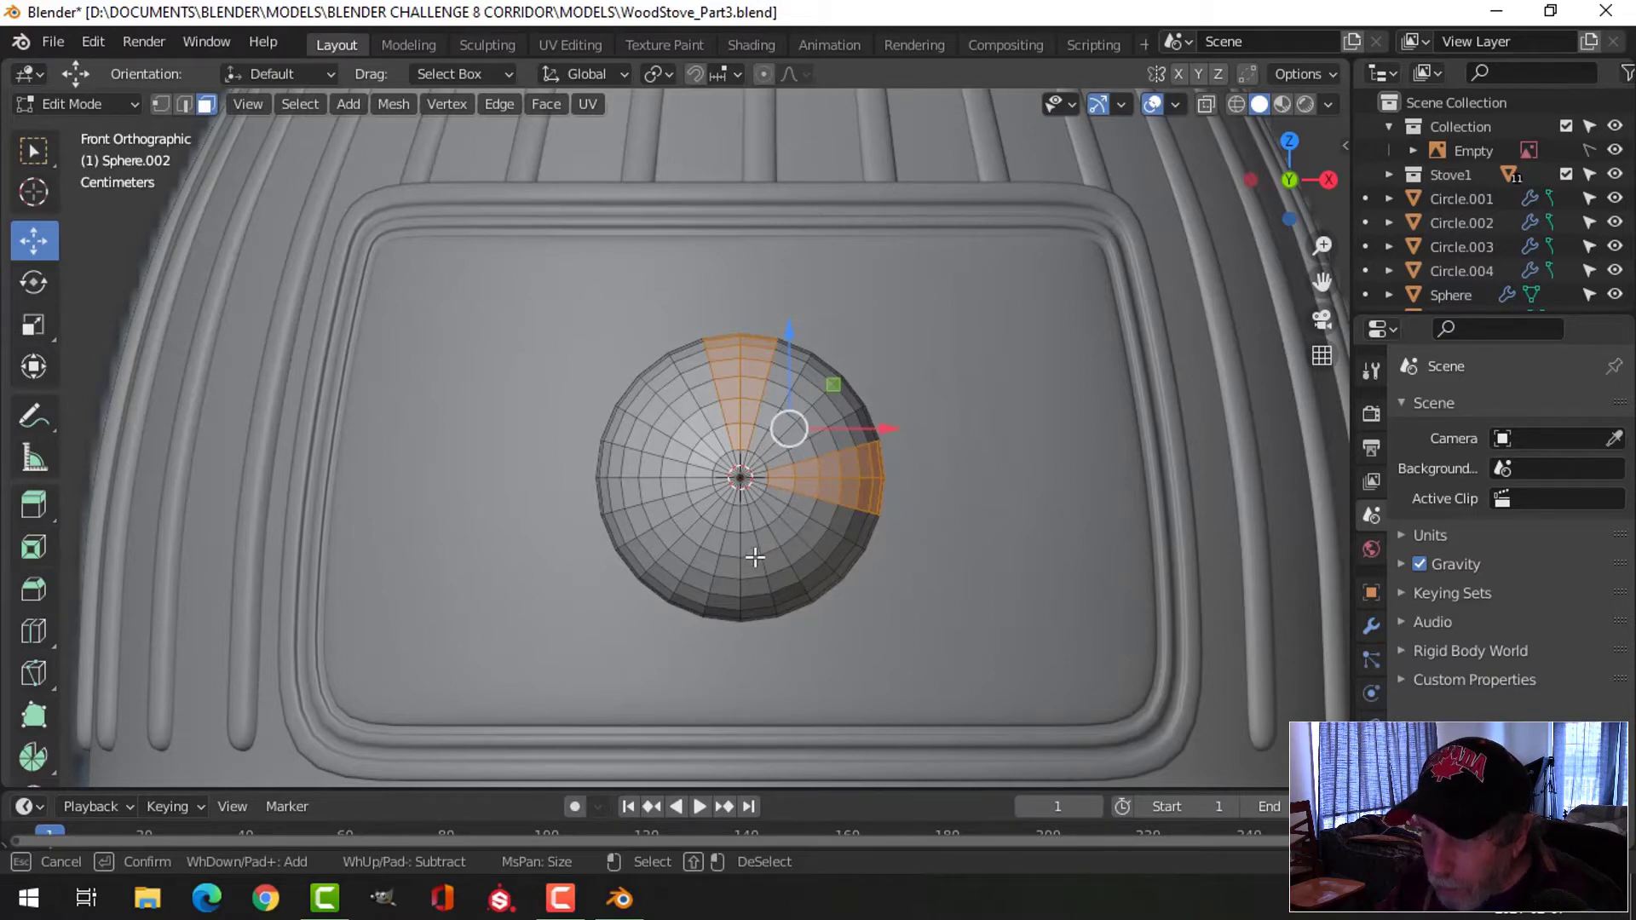
left_click_drag(741, 545, 738, 596)
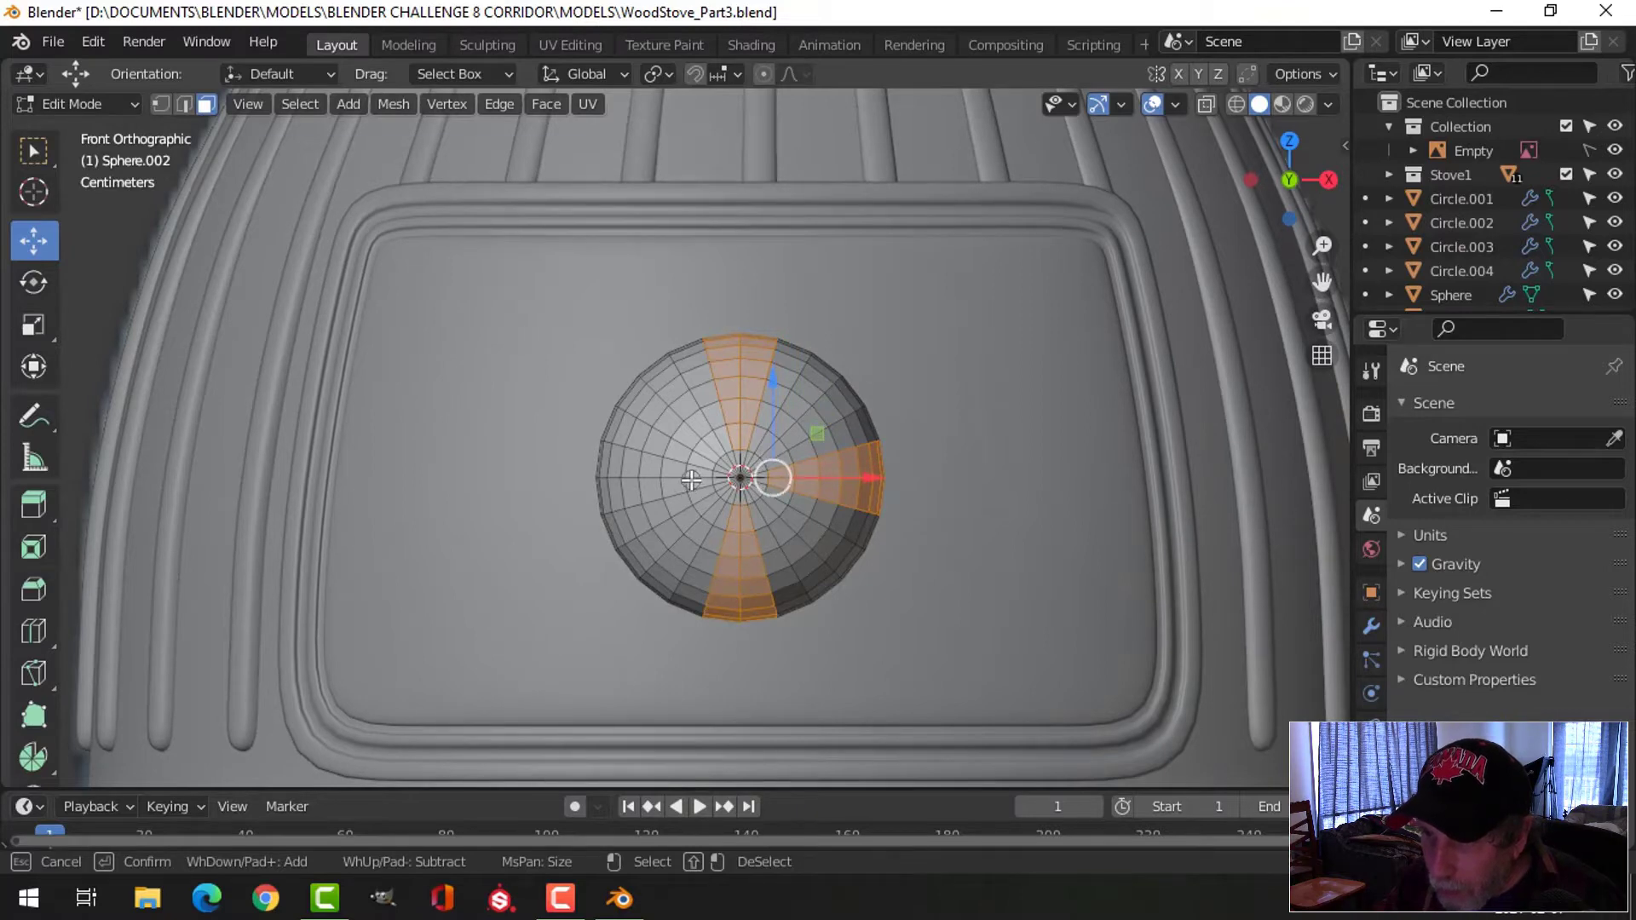
left_click_drag(691, 480, 630, 479)
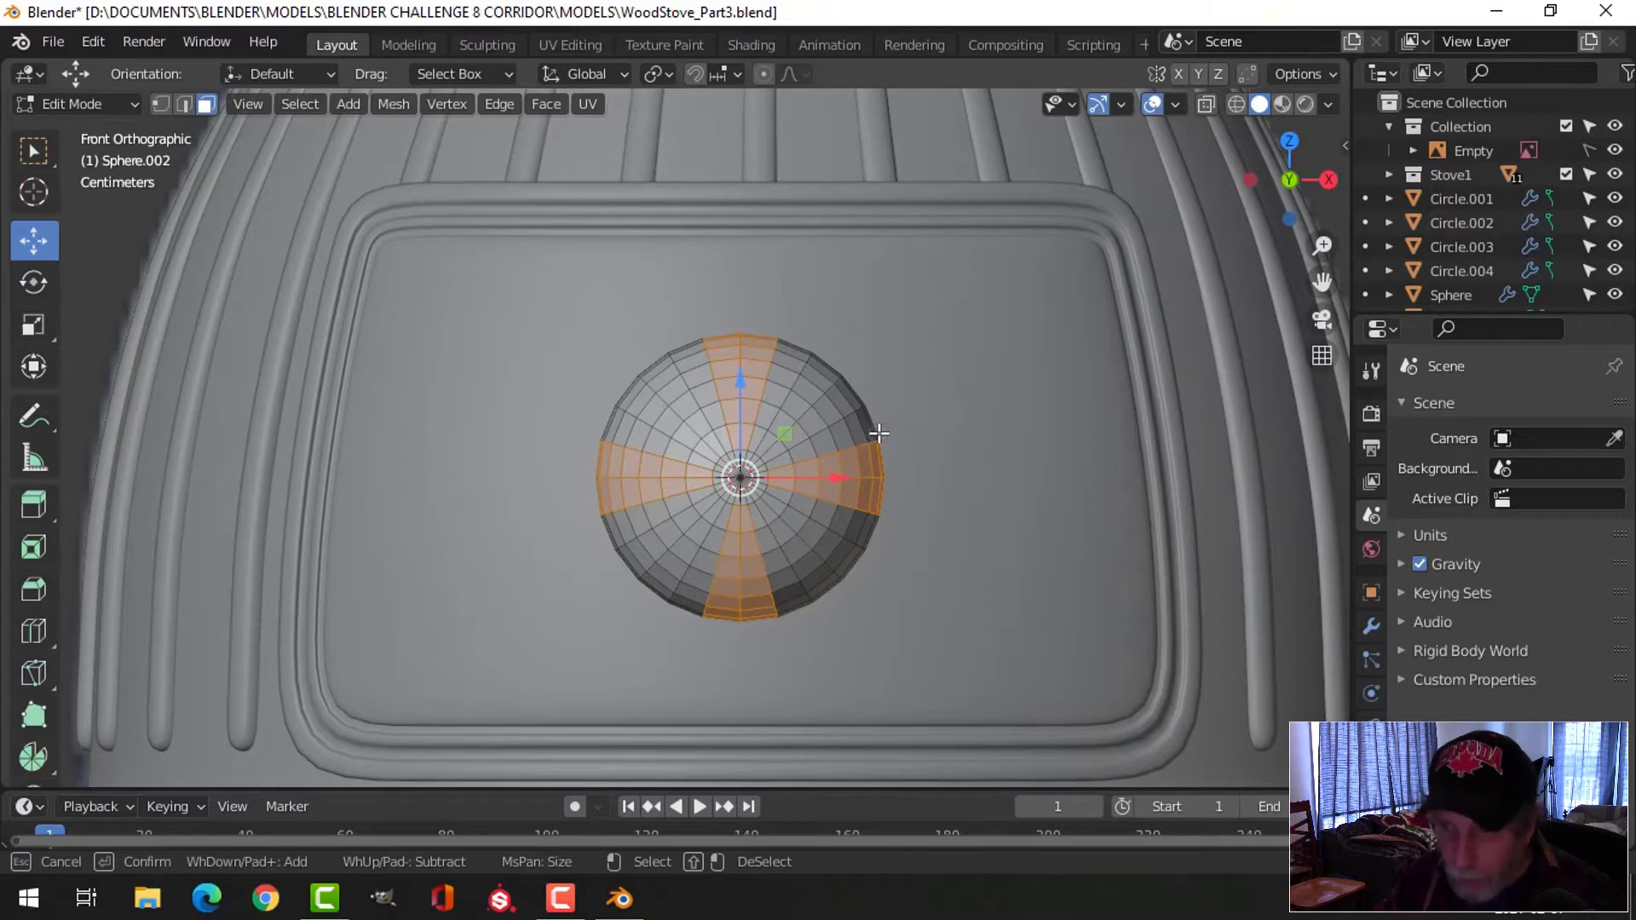
middle_click_drag(879, 433, 880, 511)
scroll(891, 497, "up", 2)
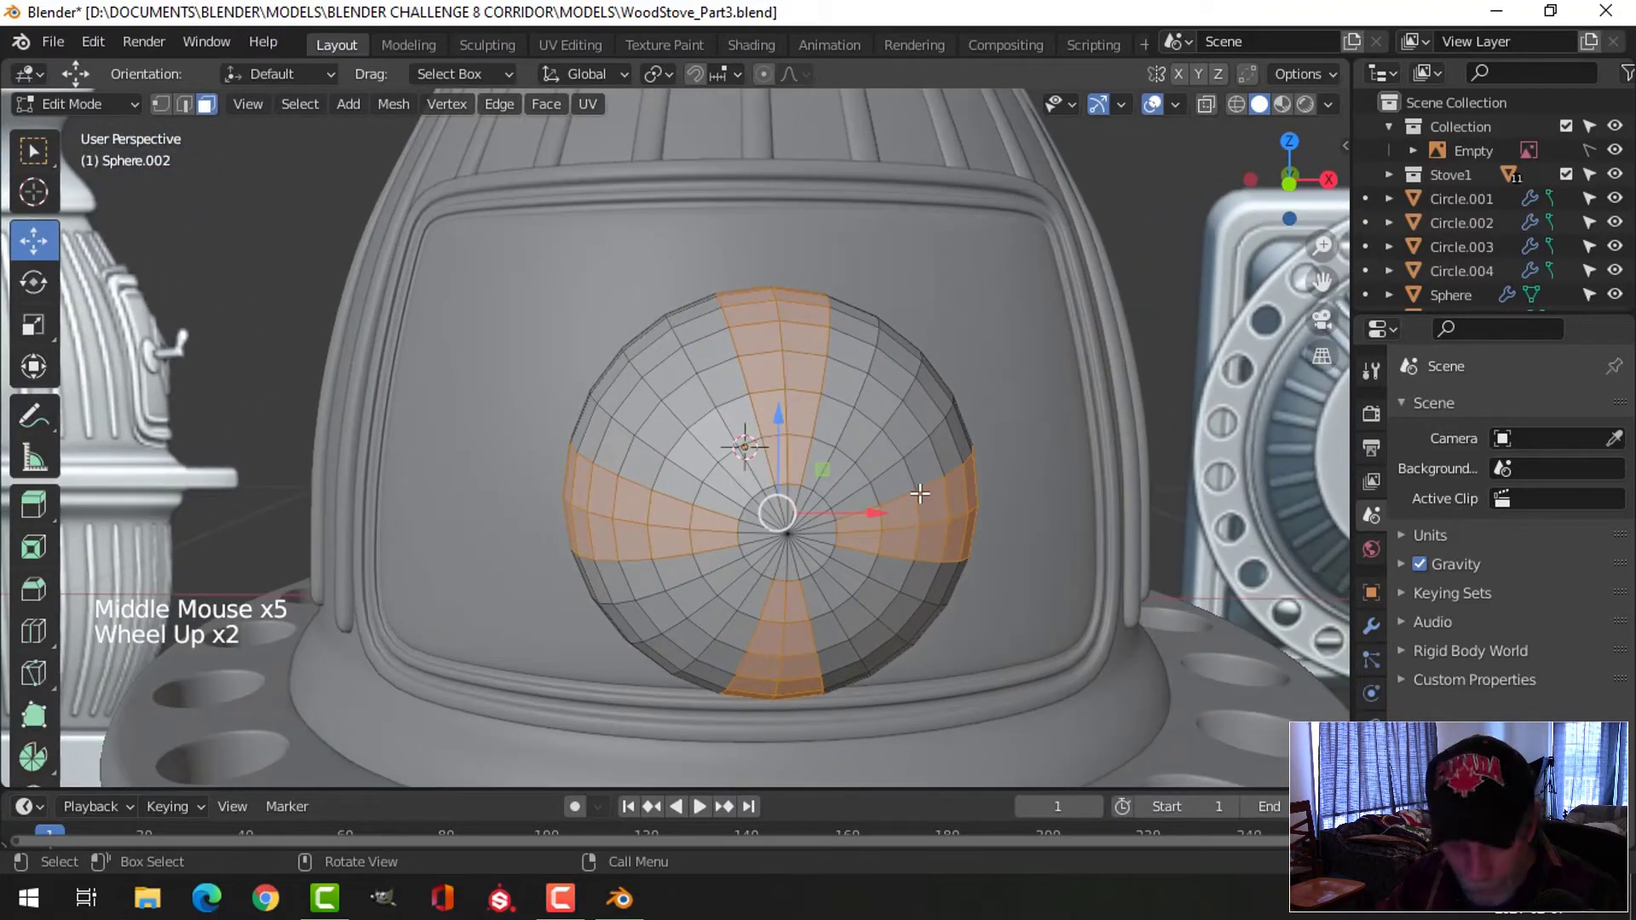
key("x")
left_click(916, 551)
scroll(1007, 483, "down", 1)
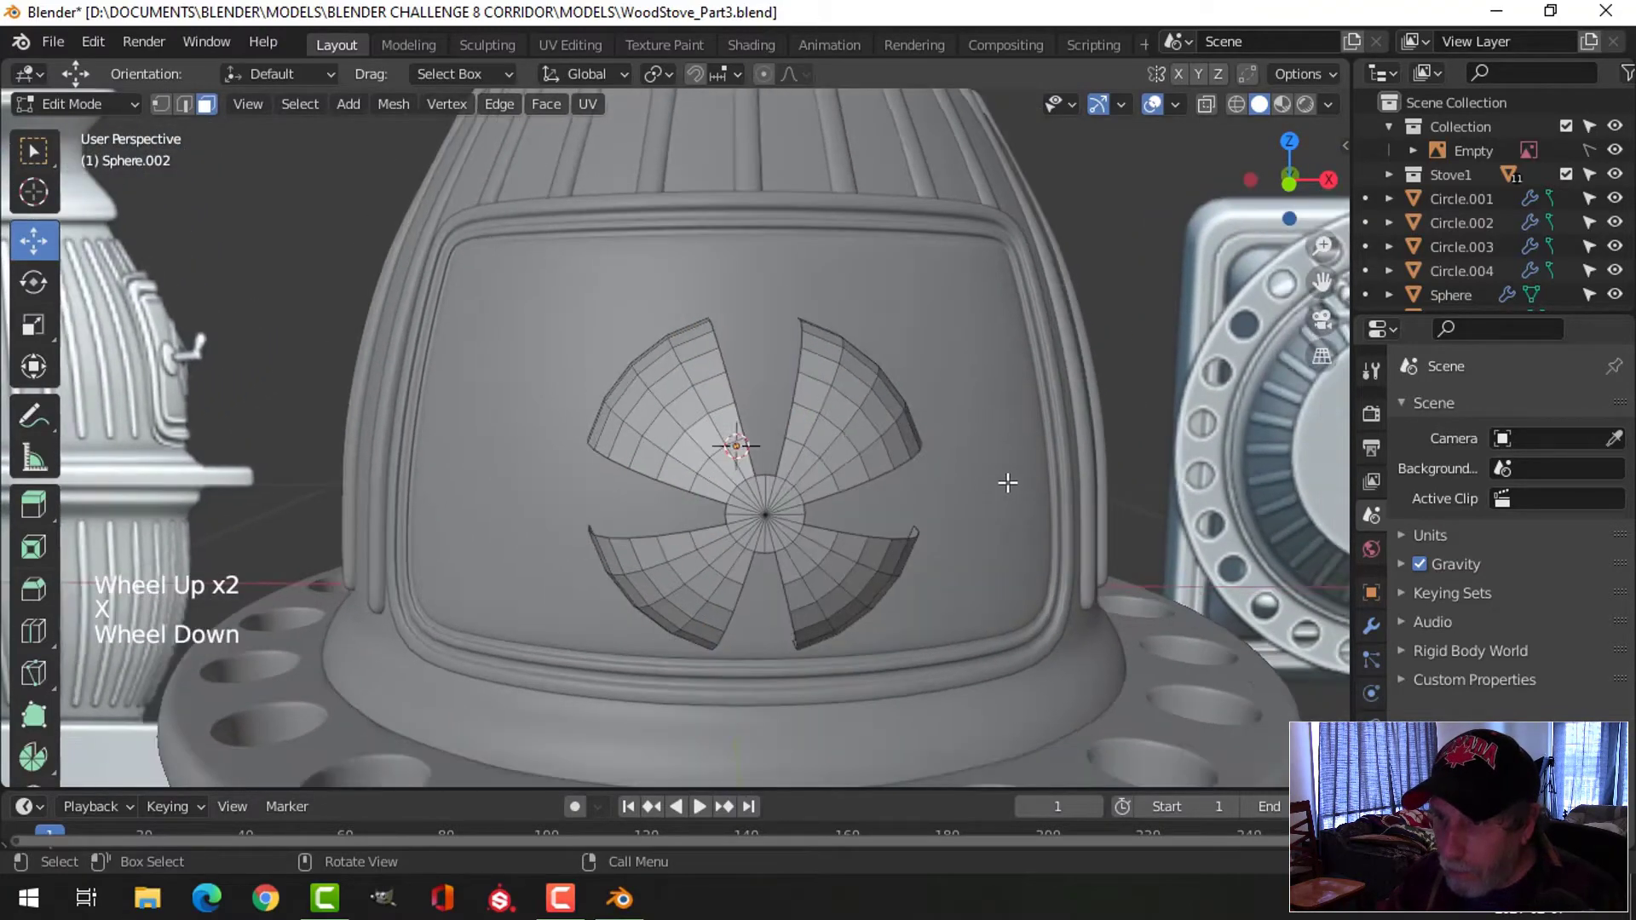
Flatten the whole four-bladed wheel mesh along the Y axis into a shallower dome
middle_click_drag(1007, 485, 826, 512)
key("a")
middle_click_drag(826, 512, 829, 507)
key("s")
key("y")
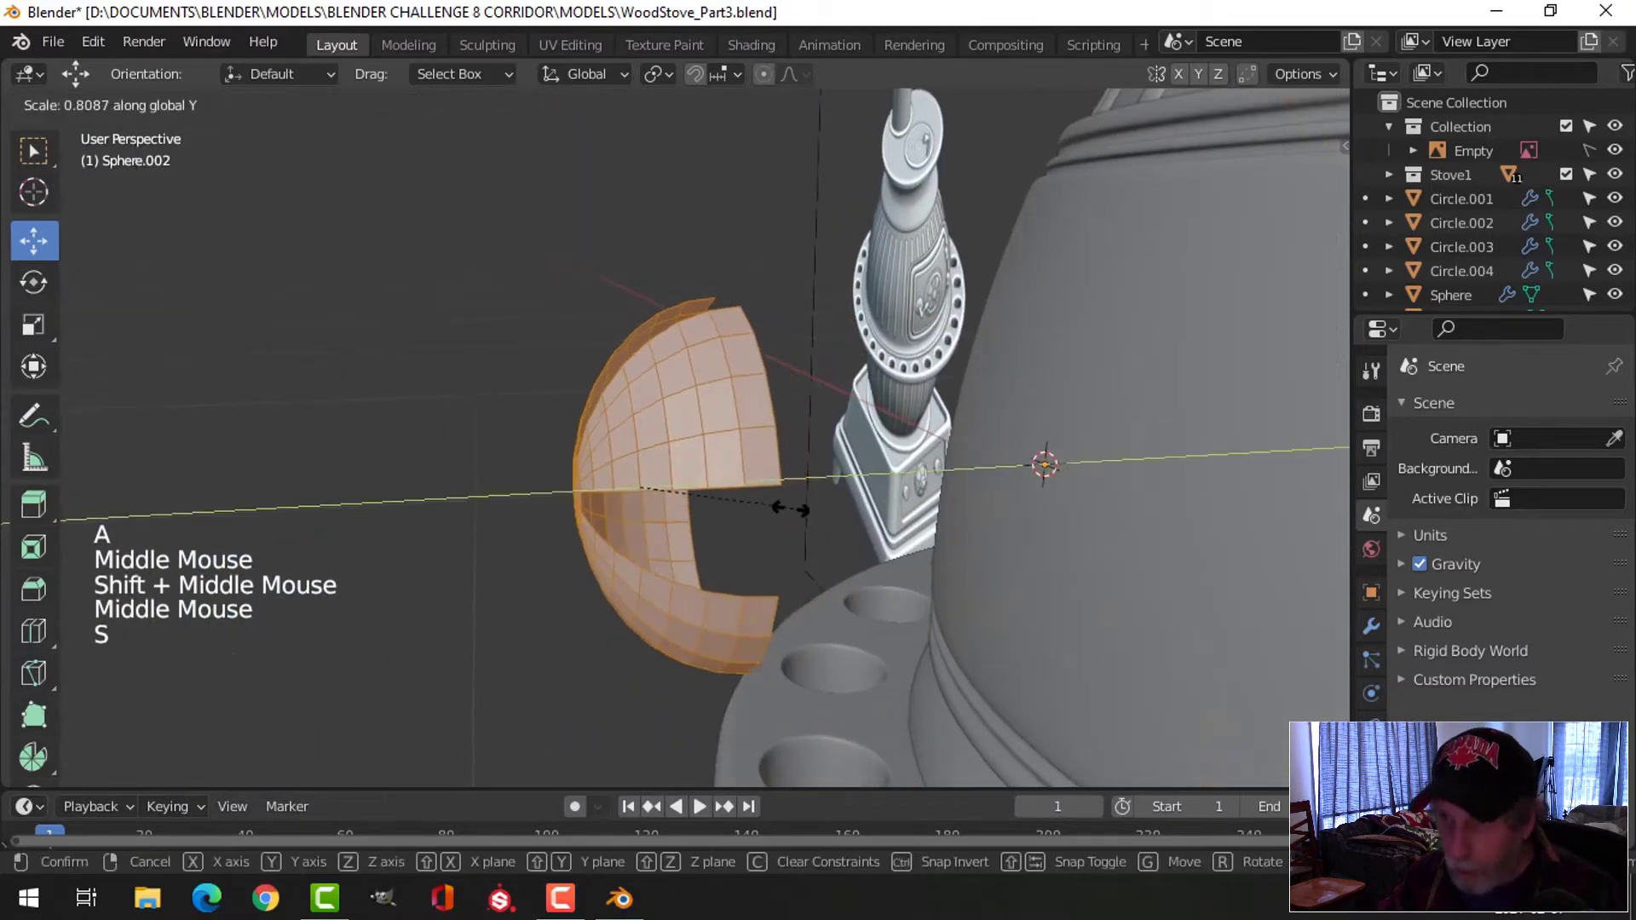
left_click(679, 491)
middle_click_drag(681, 490, 1278, 588)
key("Tab")
Give the wheel a Solidify modifier with 0.01 m thickness and apply it
scroll(748, 486, "down", 2)
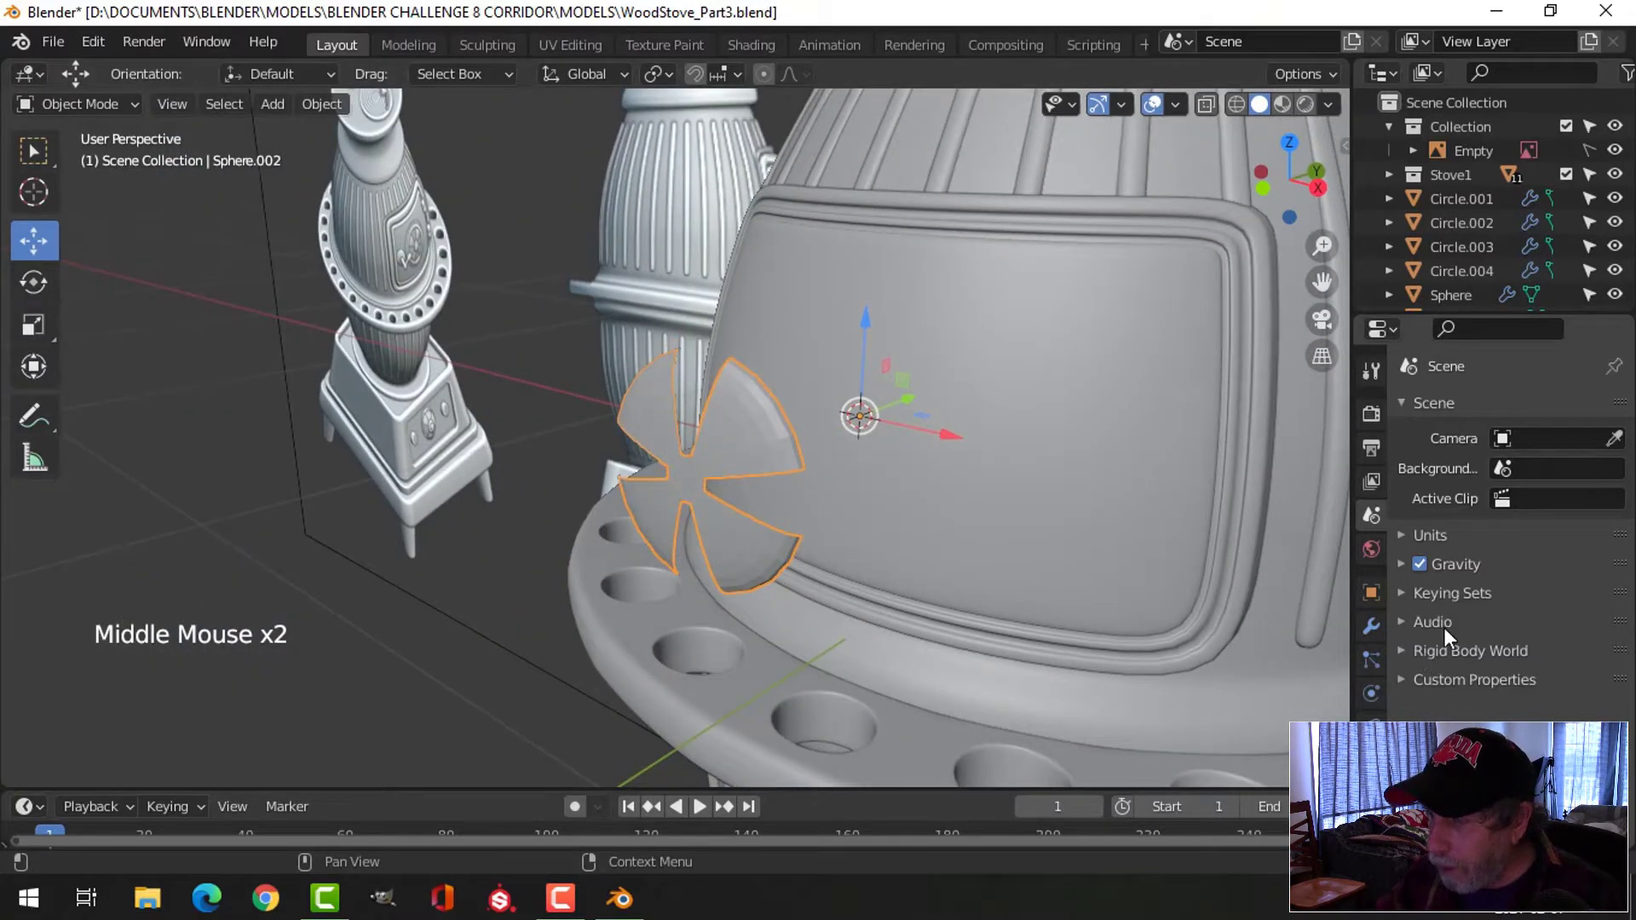
left_click(1371, 626)
left_click(1459, 409)
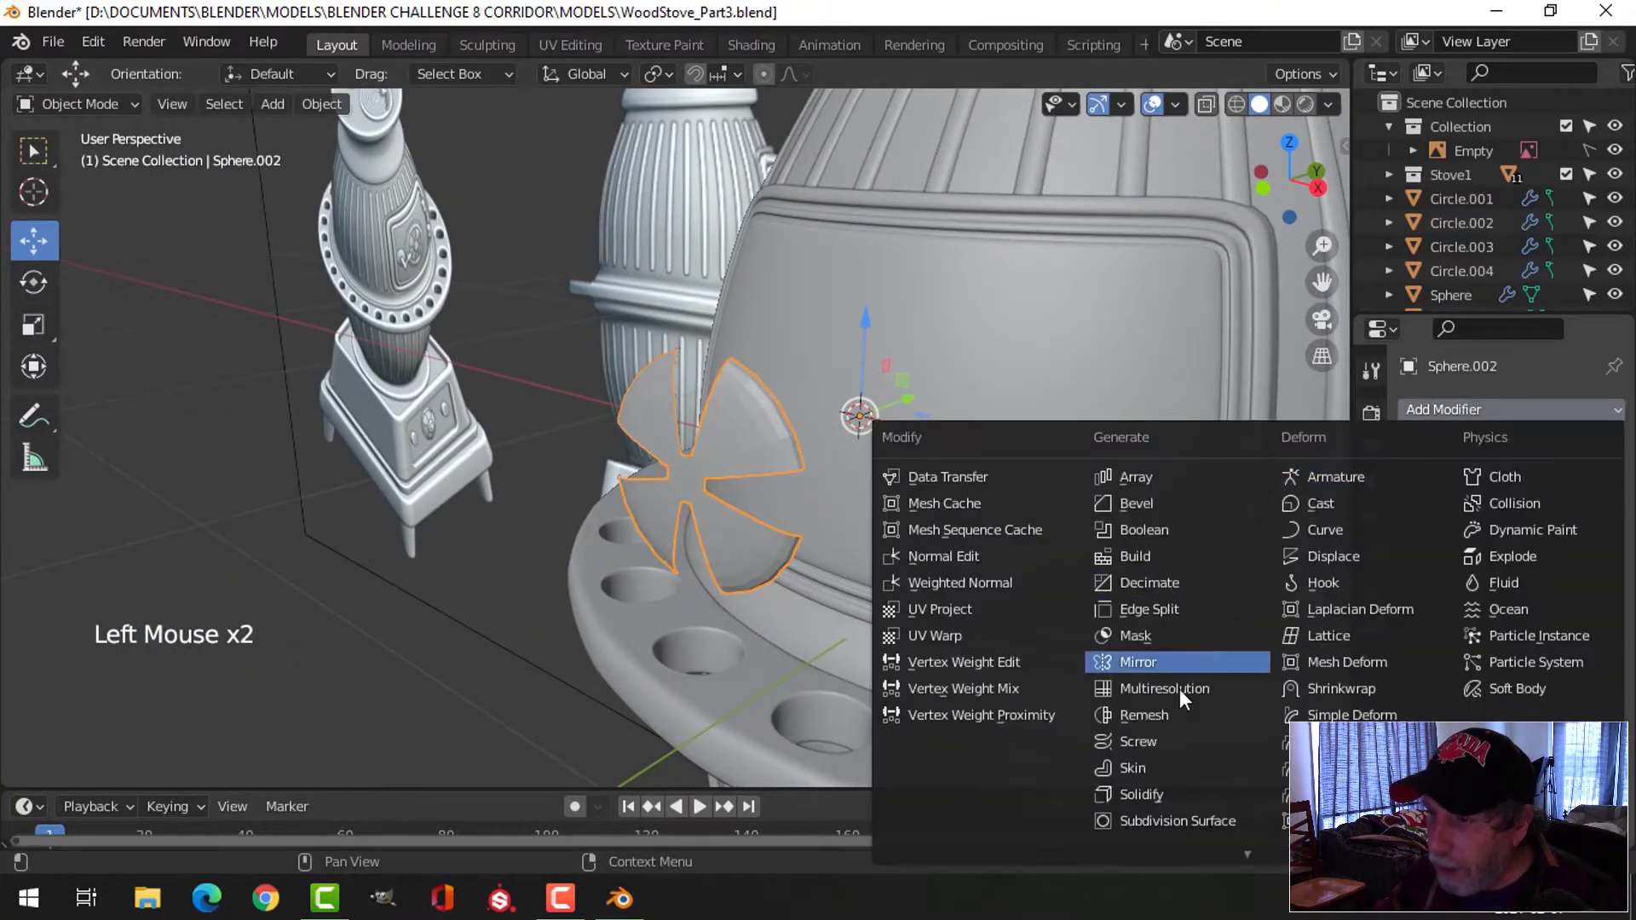
left_click(1150, 793)
middle_click_drag(1073, 665, 1442, 535)
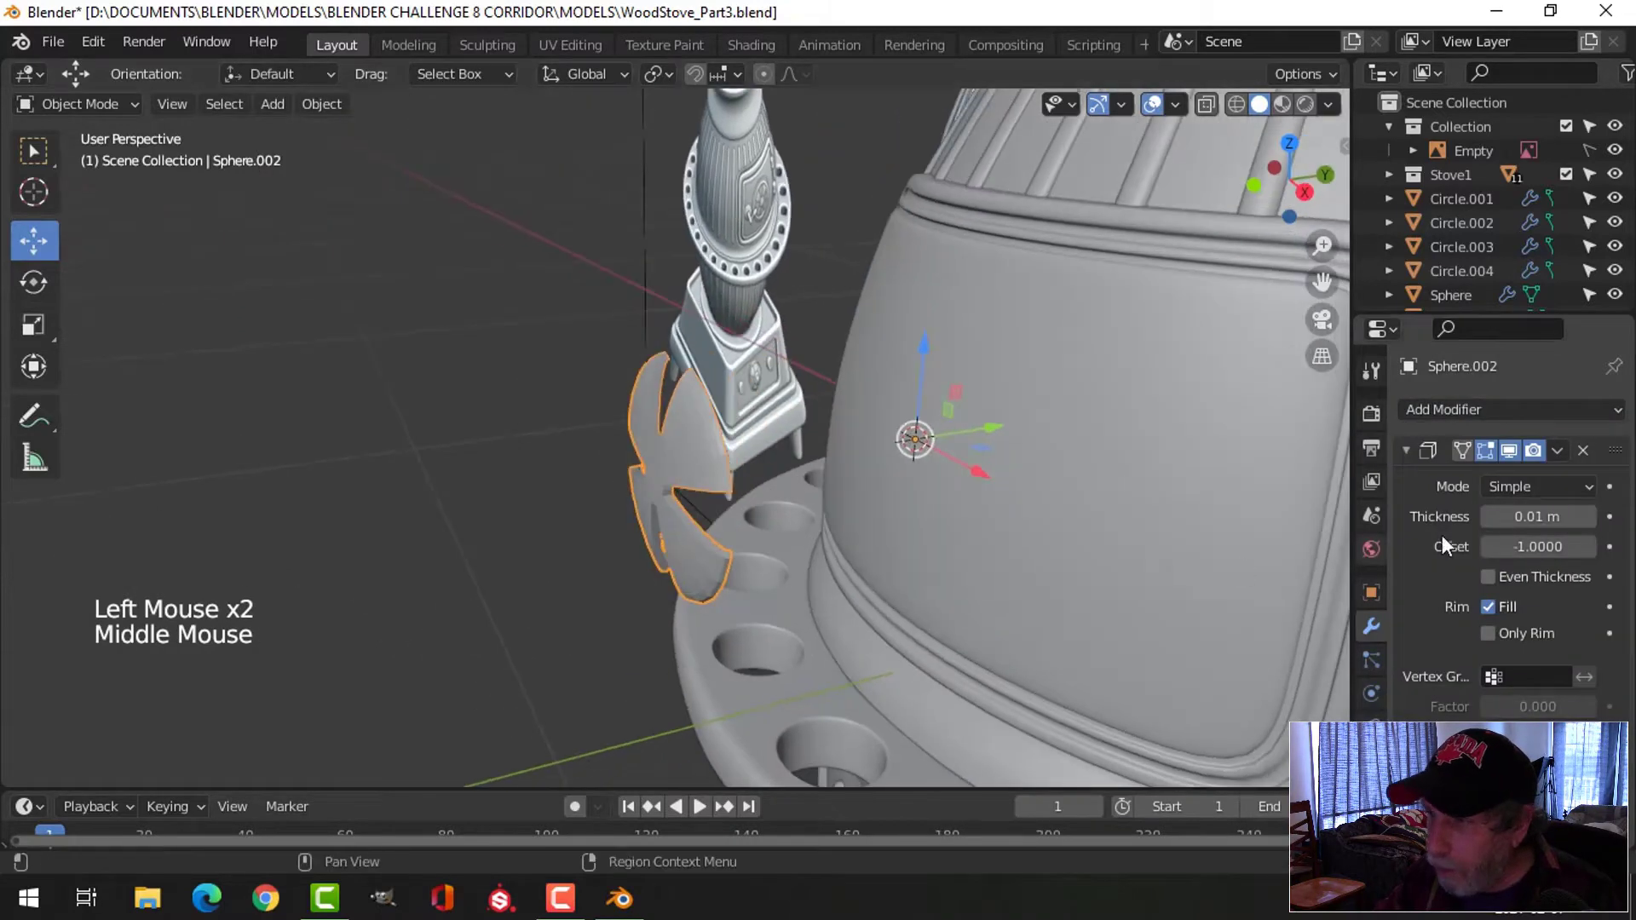
left_click(1558, 450)
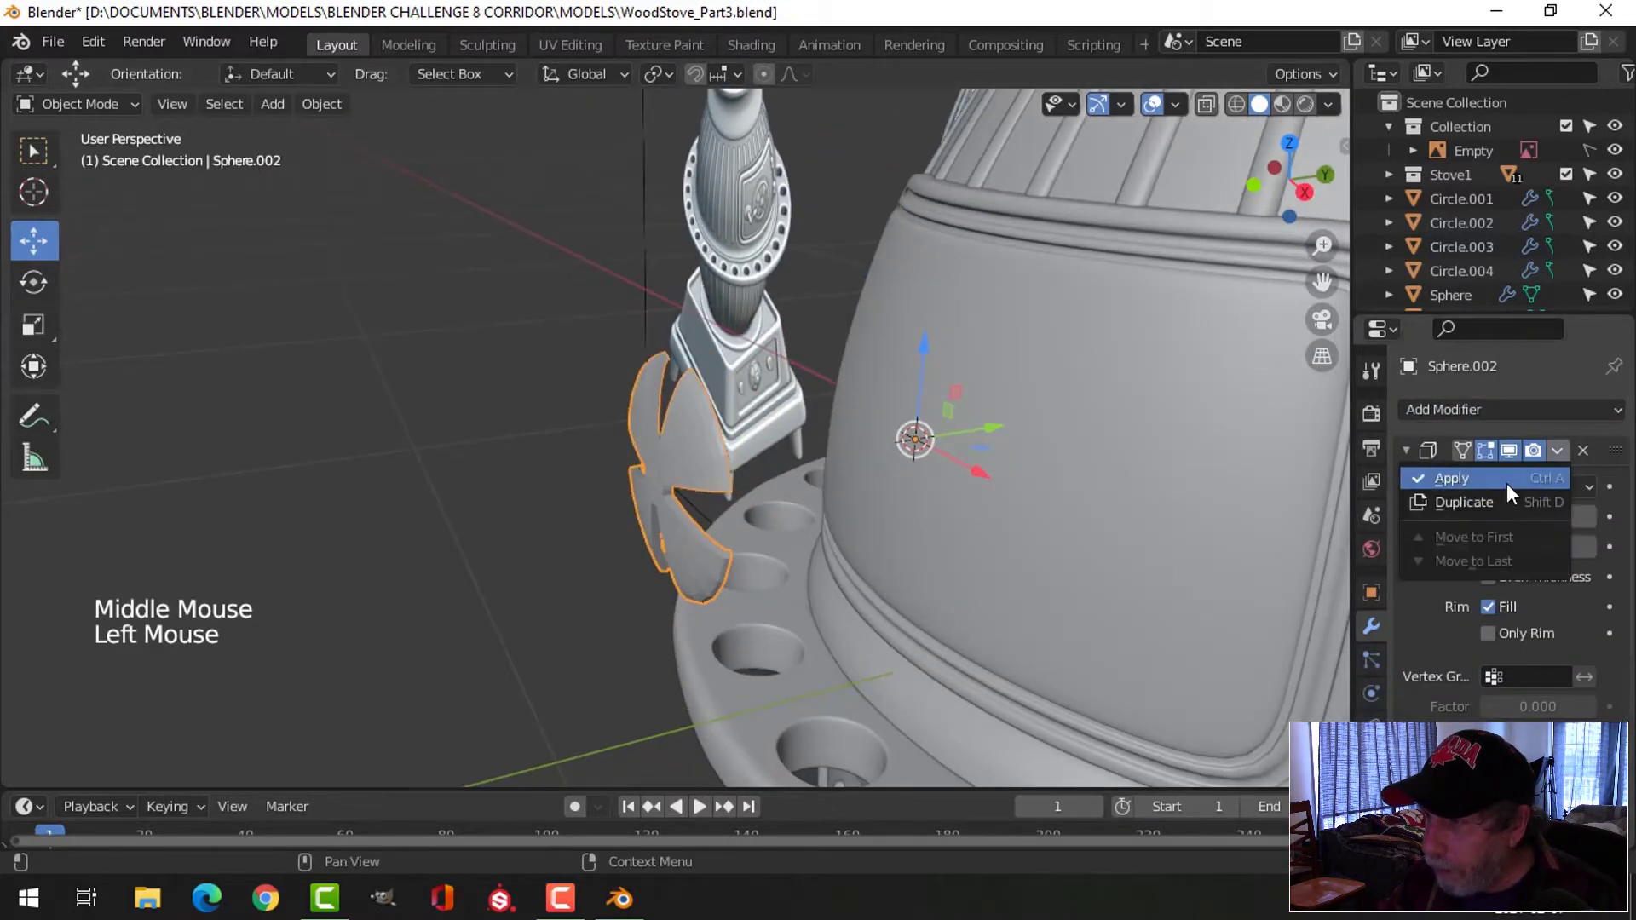
left_click(1506, 480)
Add a level 2 subdivision surface to the wheel and shade it smooth
middle_click_drag(867, 518, 734, 438)
key("ctrl+2")
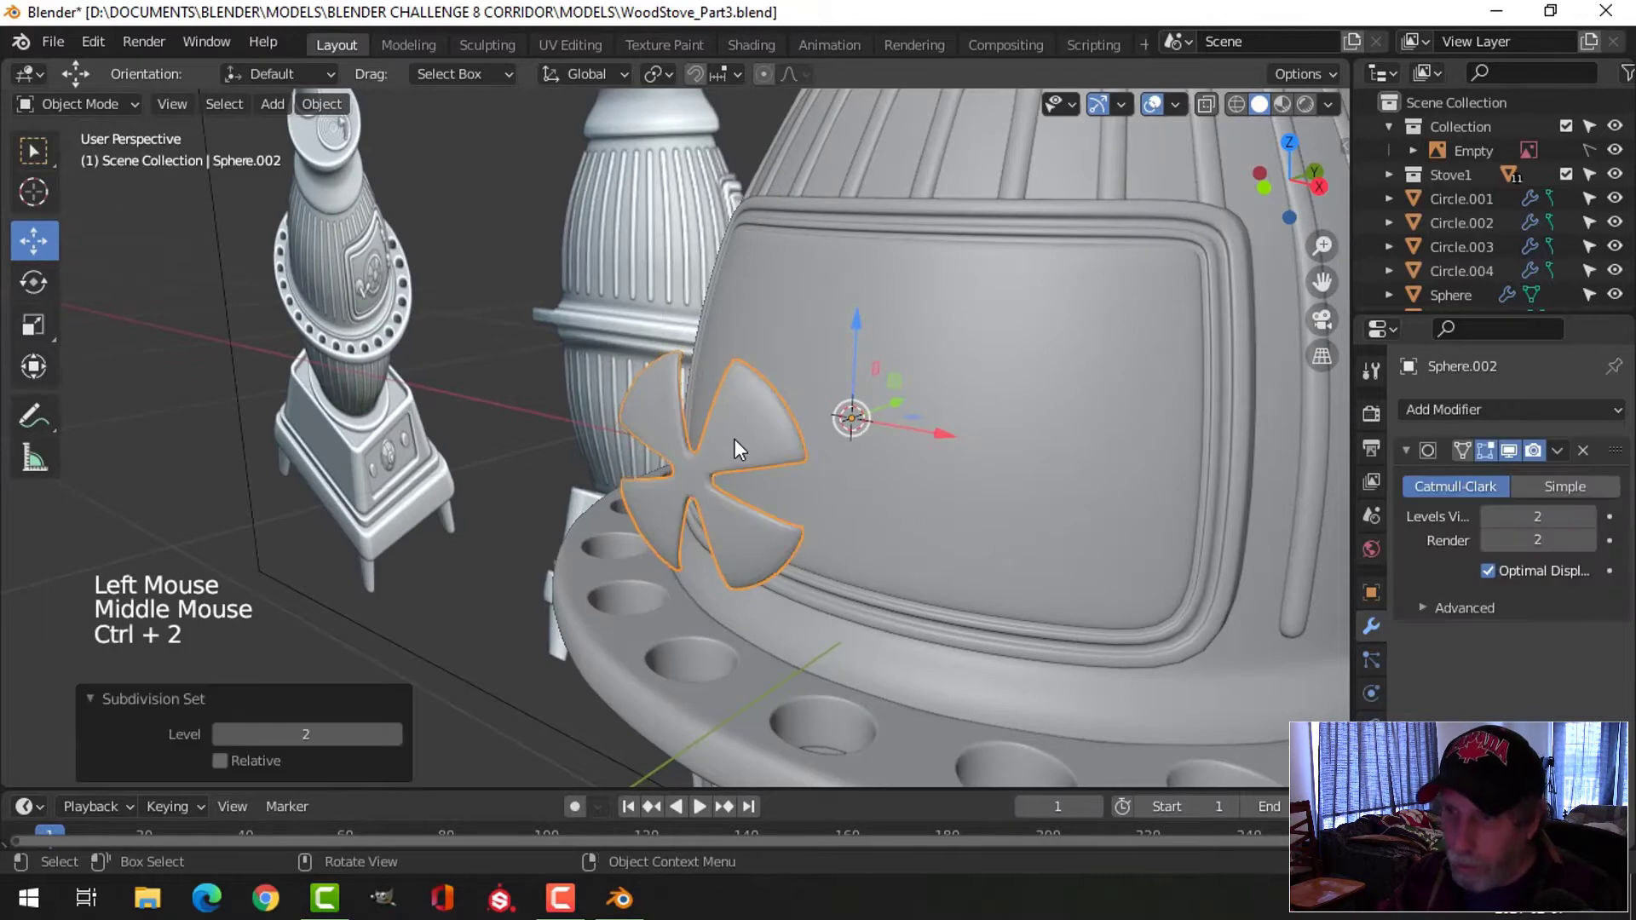
right_click_drag(735, 438, 738, 428)
middle_click_drag(713, 467, 818, 479)
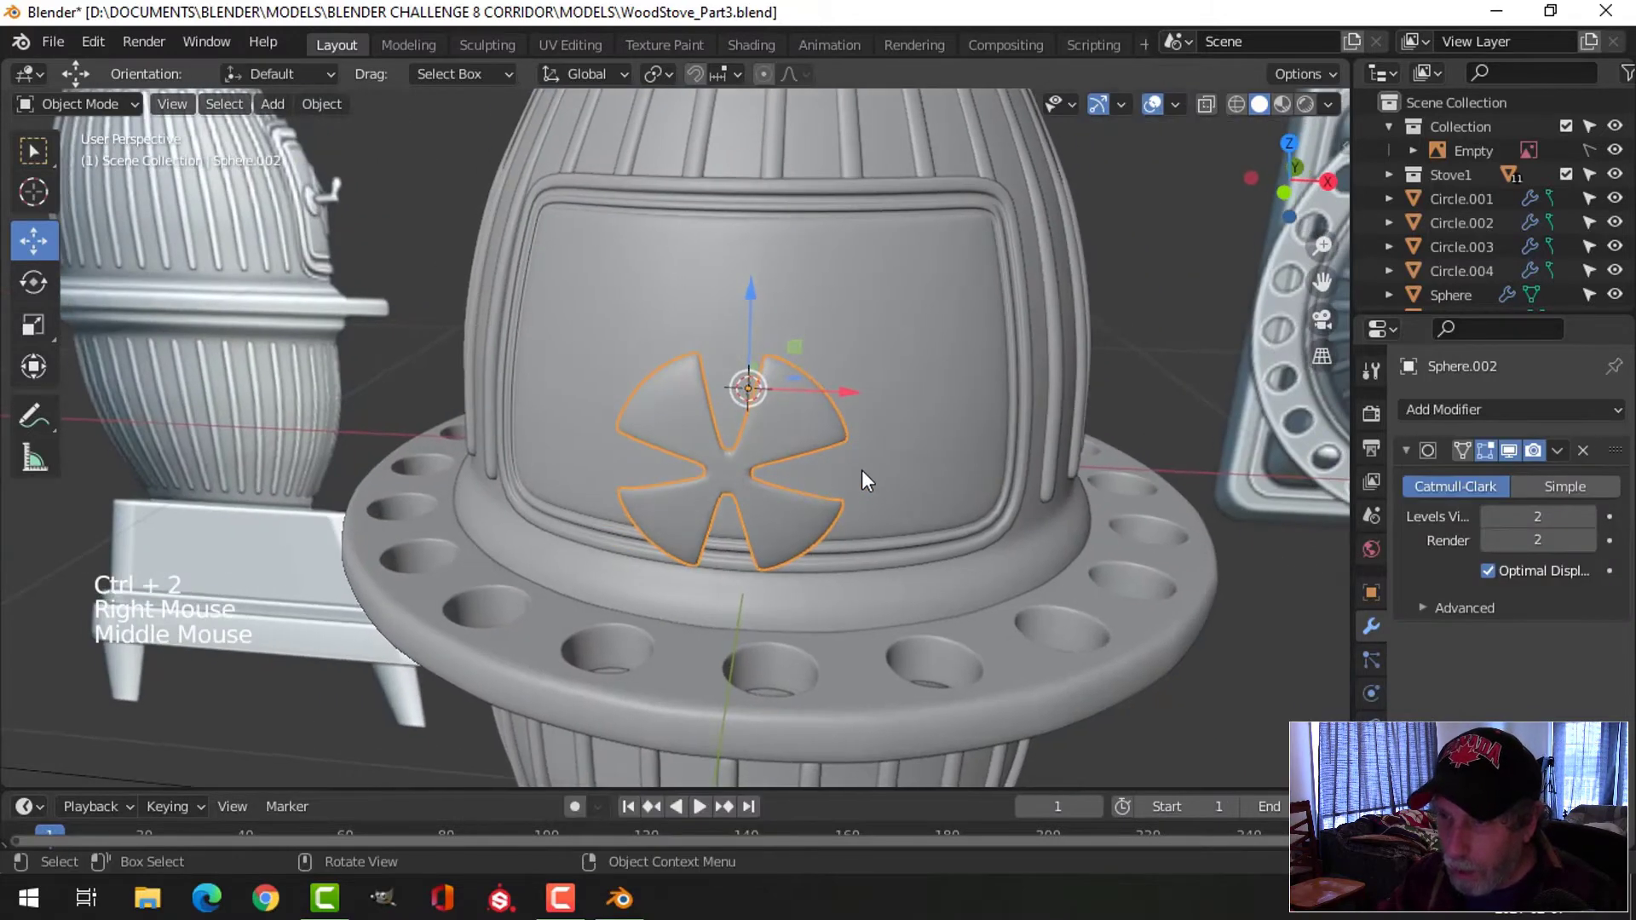
Set the wheel's origin to its geometry and snap the 3D cursor to the wheel
key("KP_1")
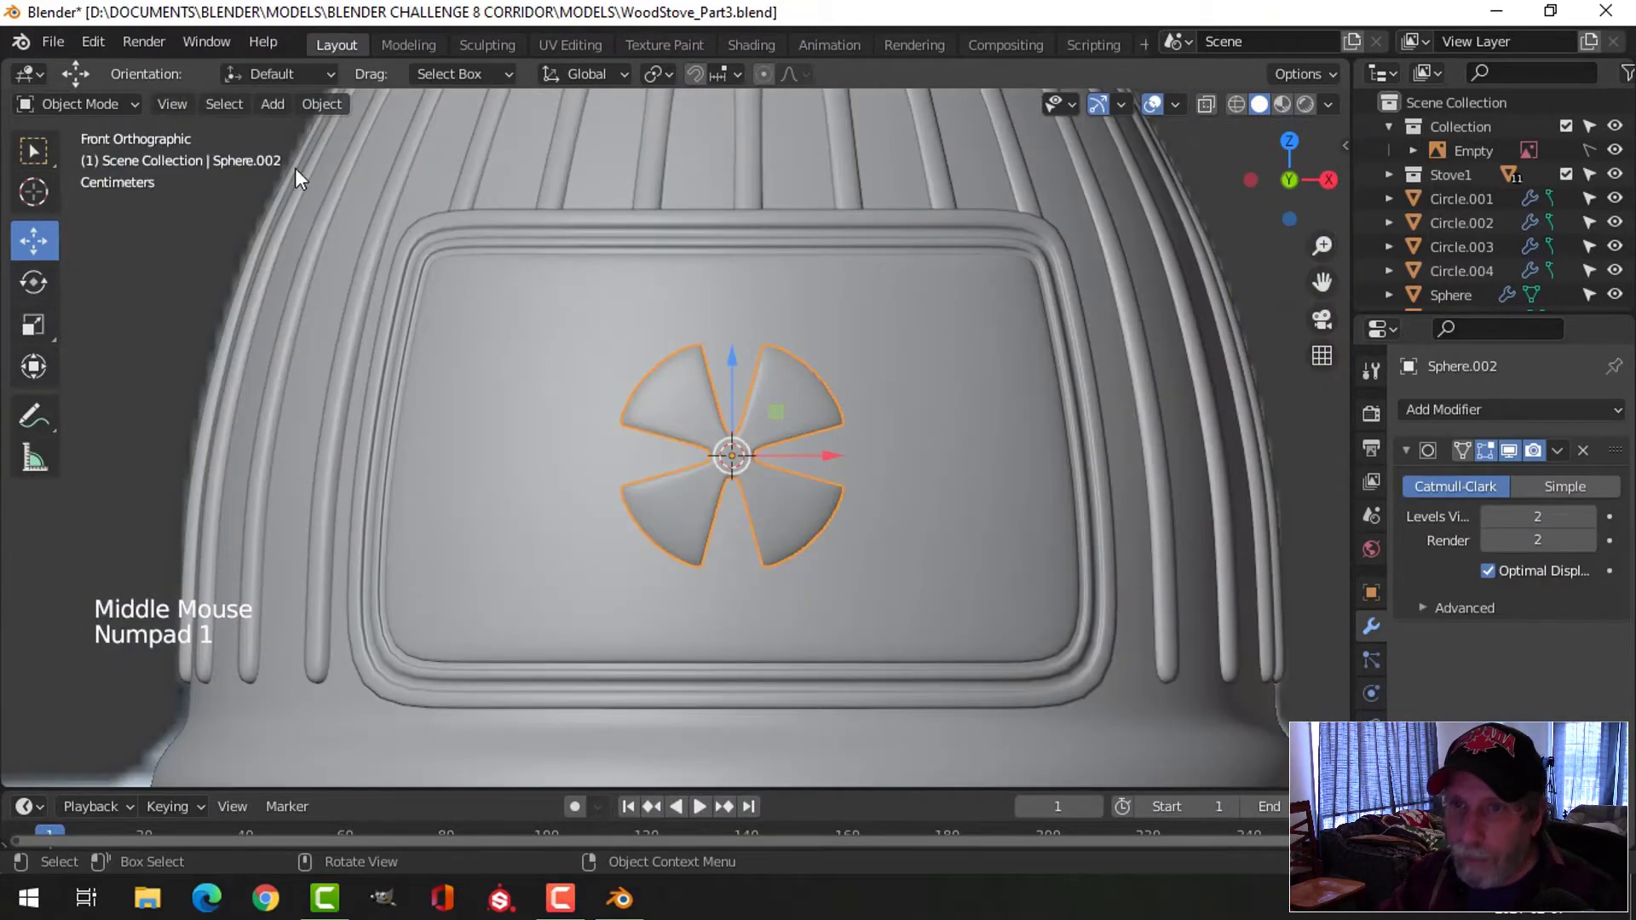
left_click(321, 104)
mouse_move(358, 155)
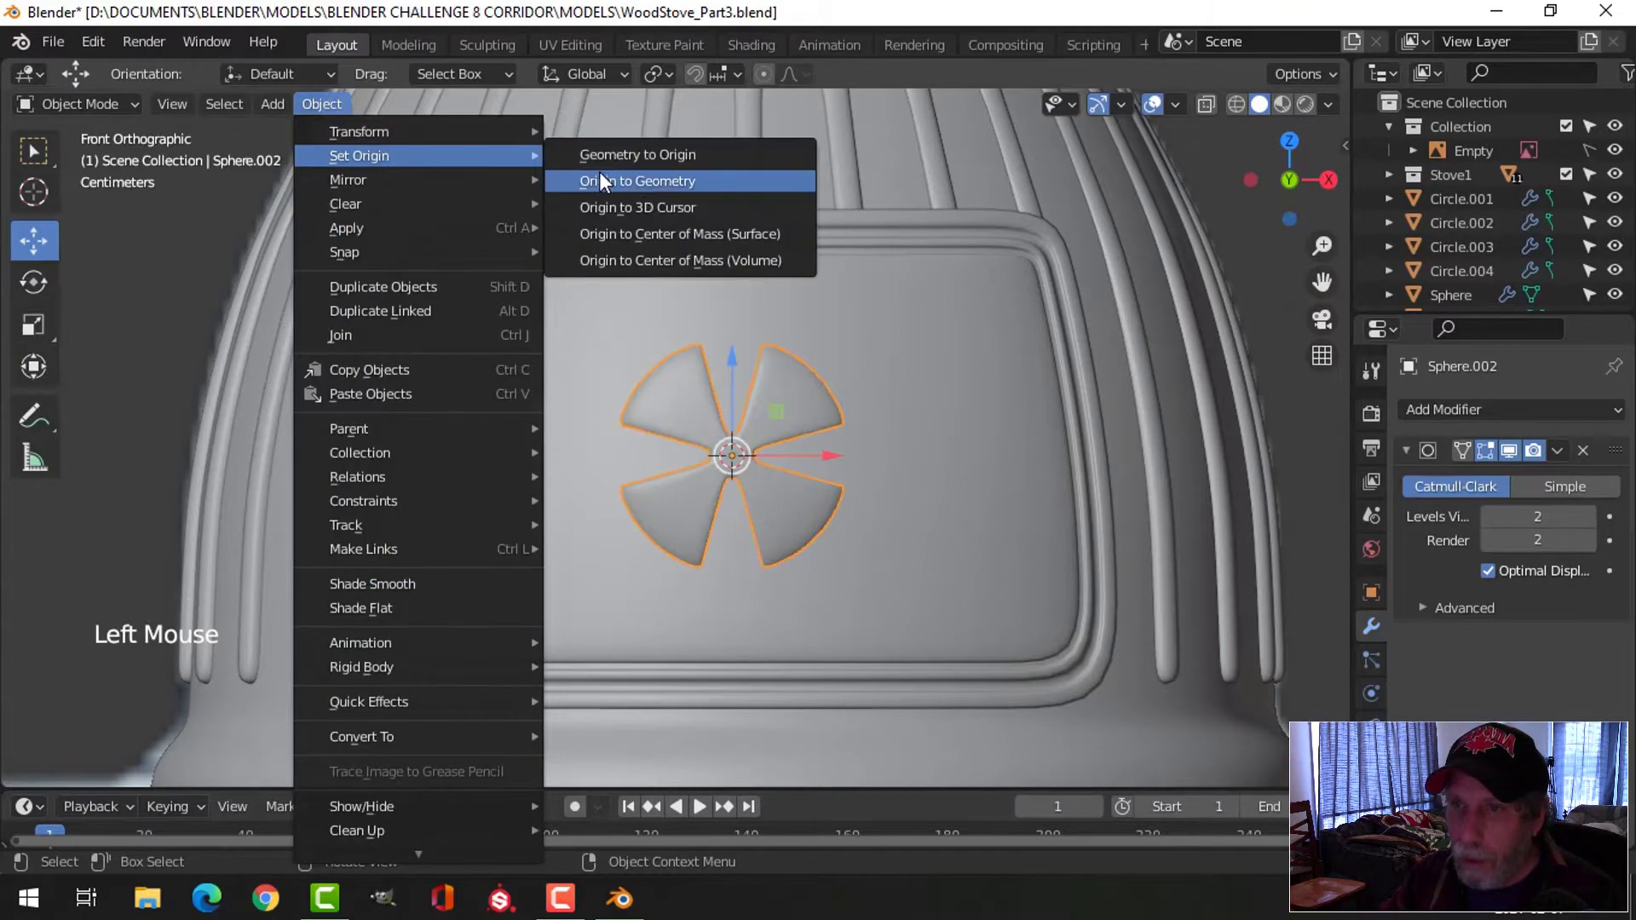
left_click(600, 179)
key("shift+s")
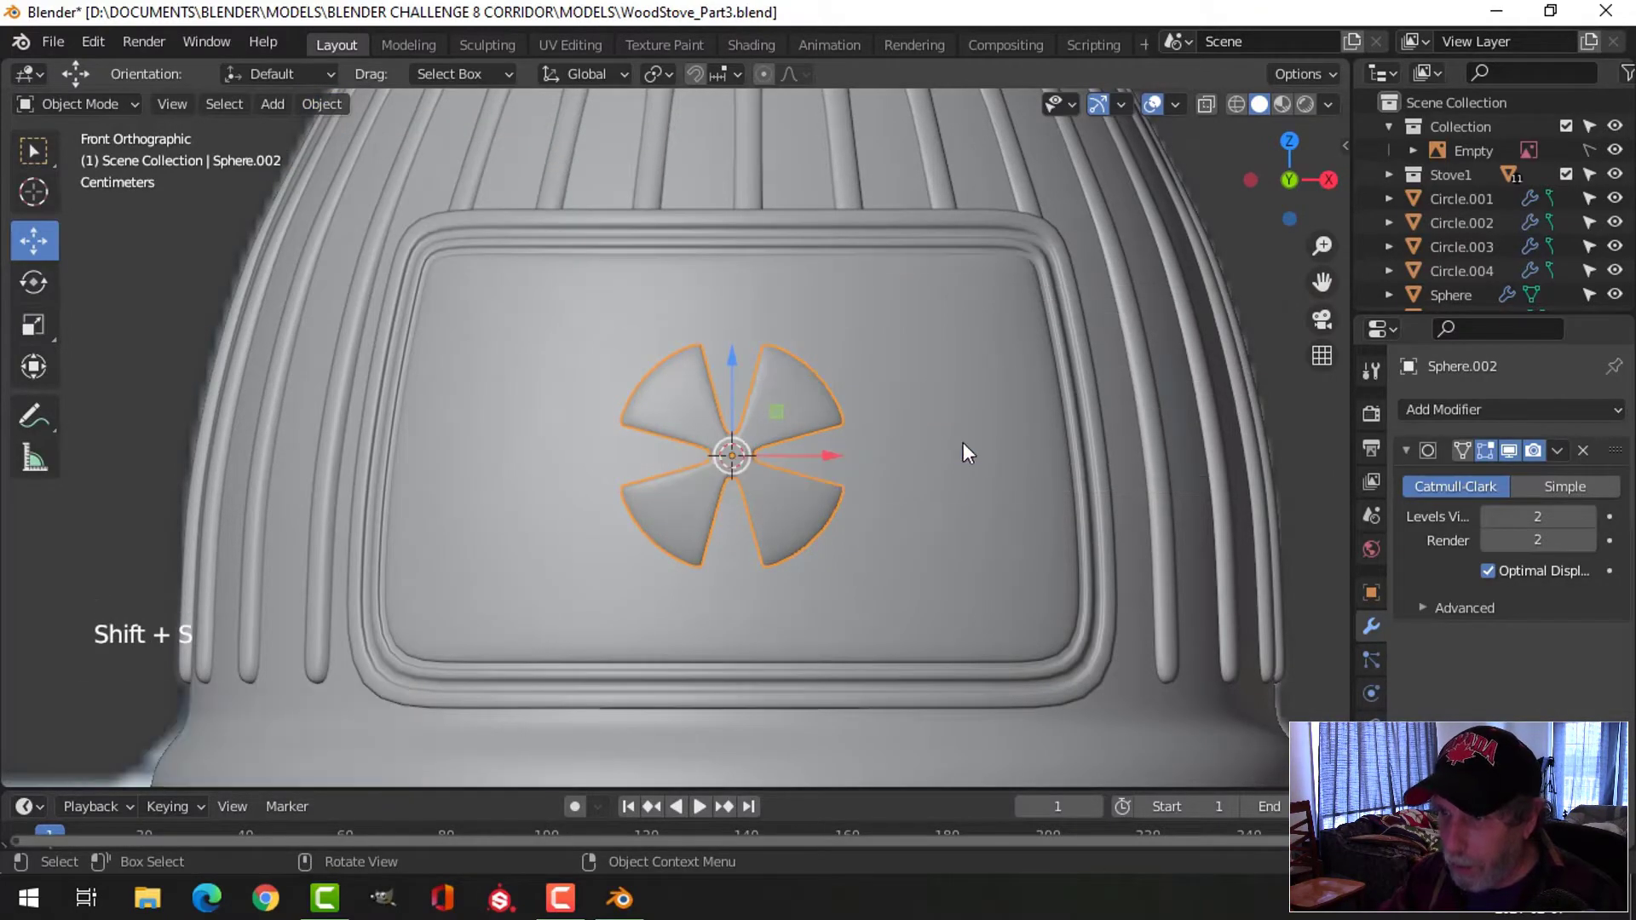
Examine the door's wheel, handle and hinges in the perspective, side and front reference images and compare them with the model
middle_click_drag(963, 443, 869, 513)
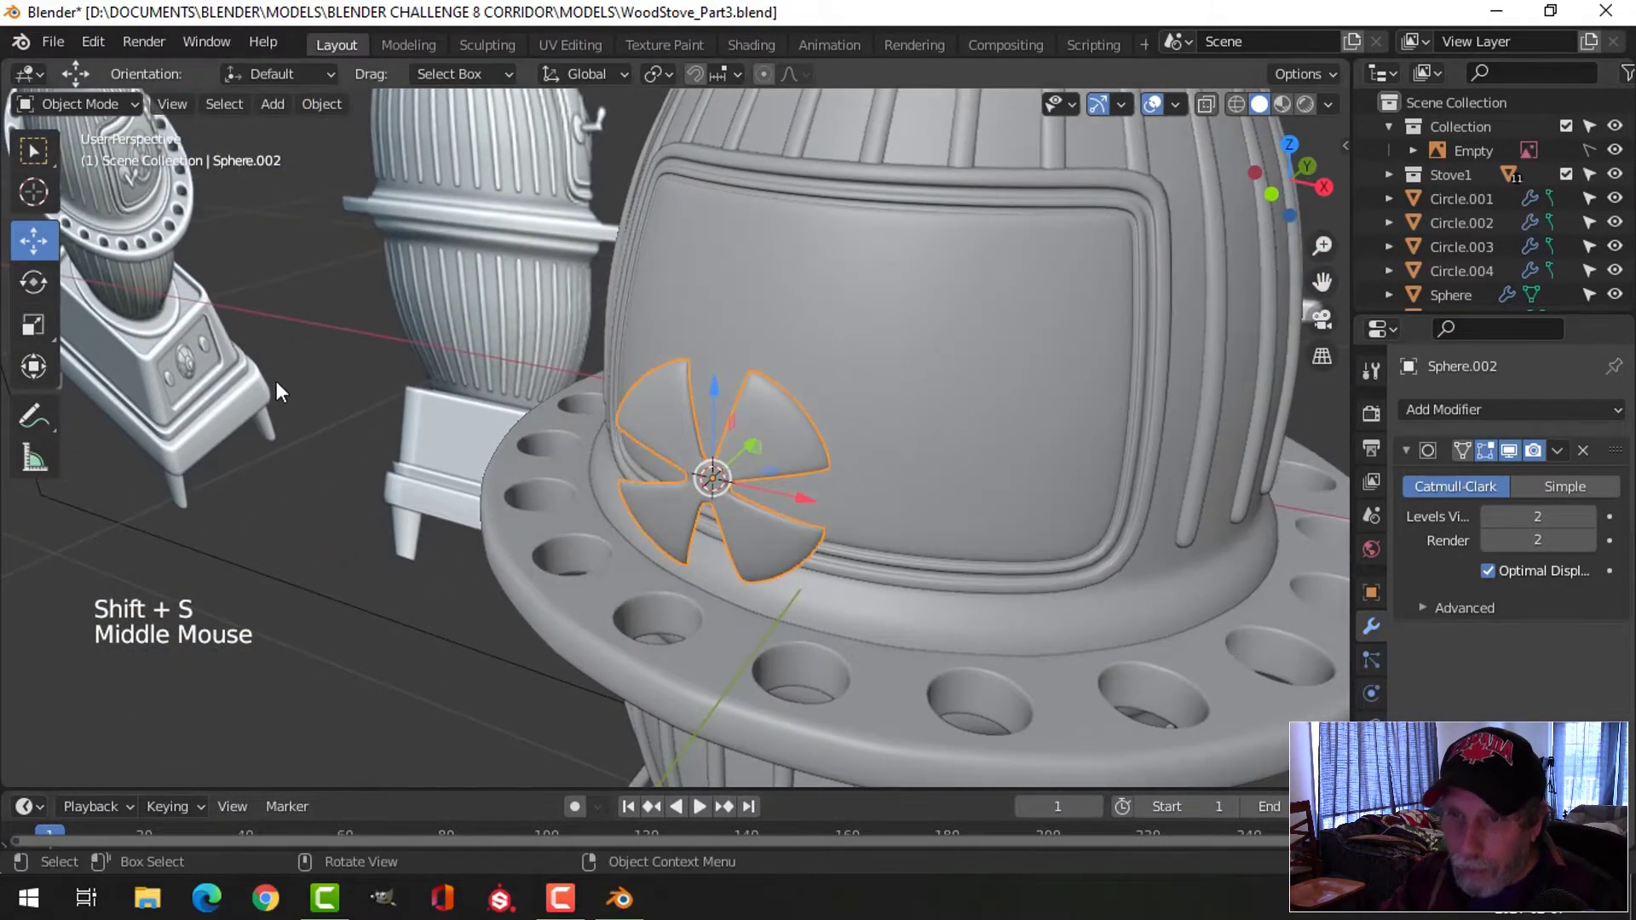
scroll(193, 264, "up", 2)
middle_click_drag(192, 265, 447, 479, "shift")
scroll(252, 360, "up", 2)
scroll(140, 281, "down", 4)
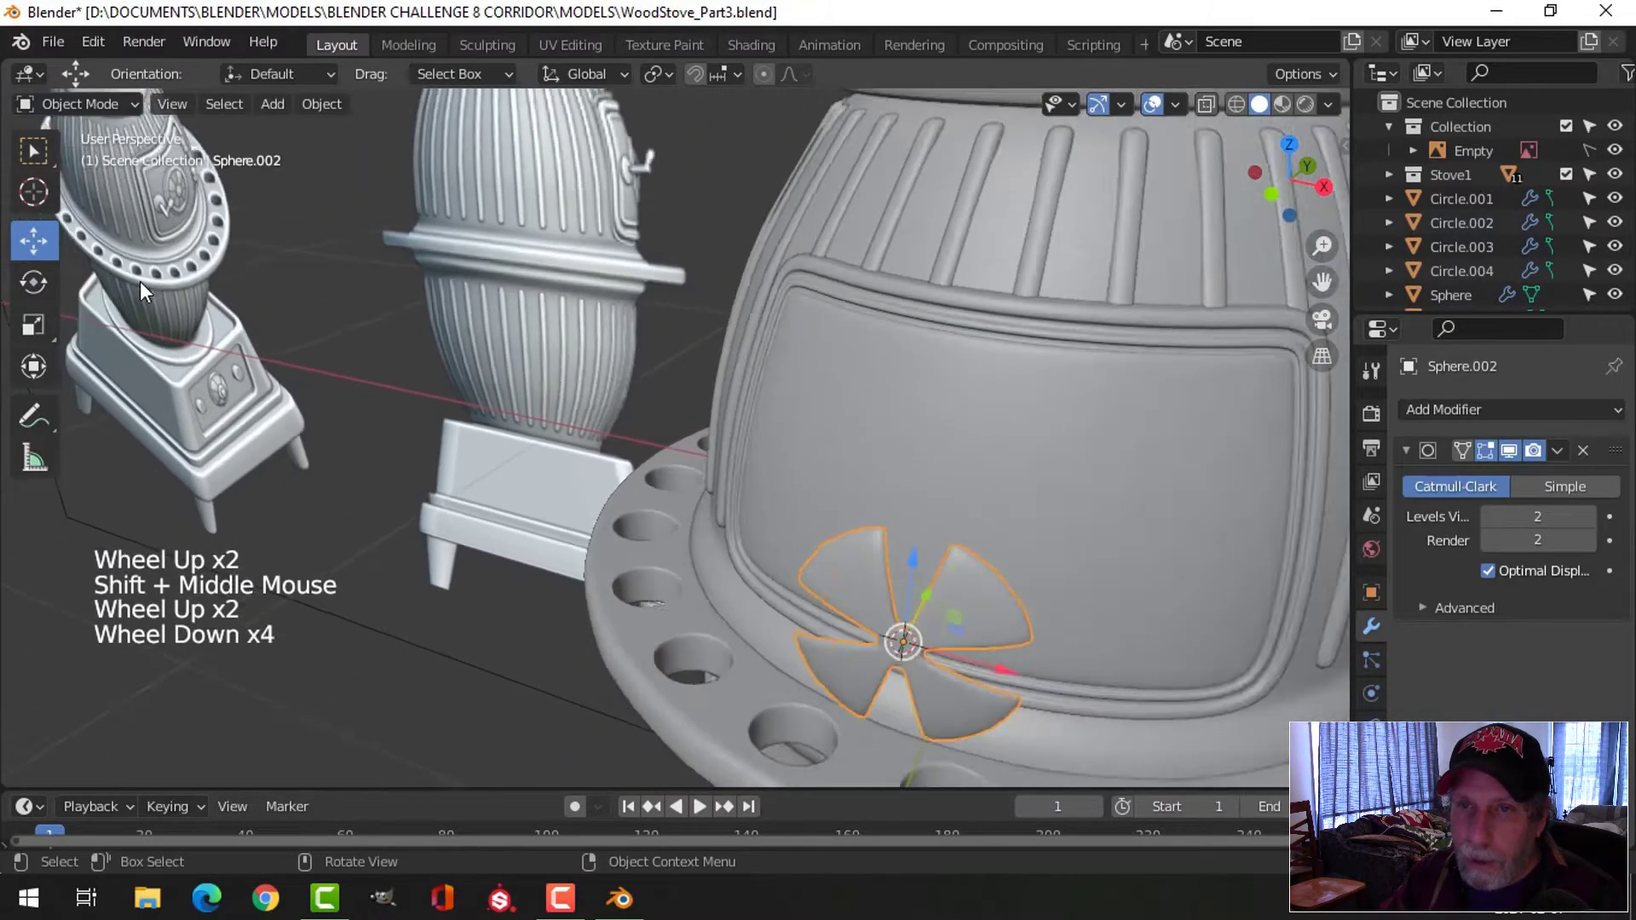
scroll(202, 264, "down", 4)
scroll(208, 254, "up", 5)
scroll(177, 184, "up", 3)
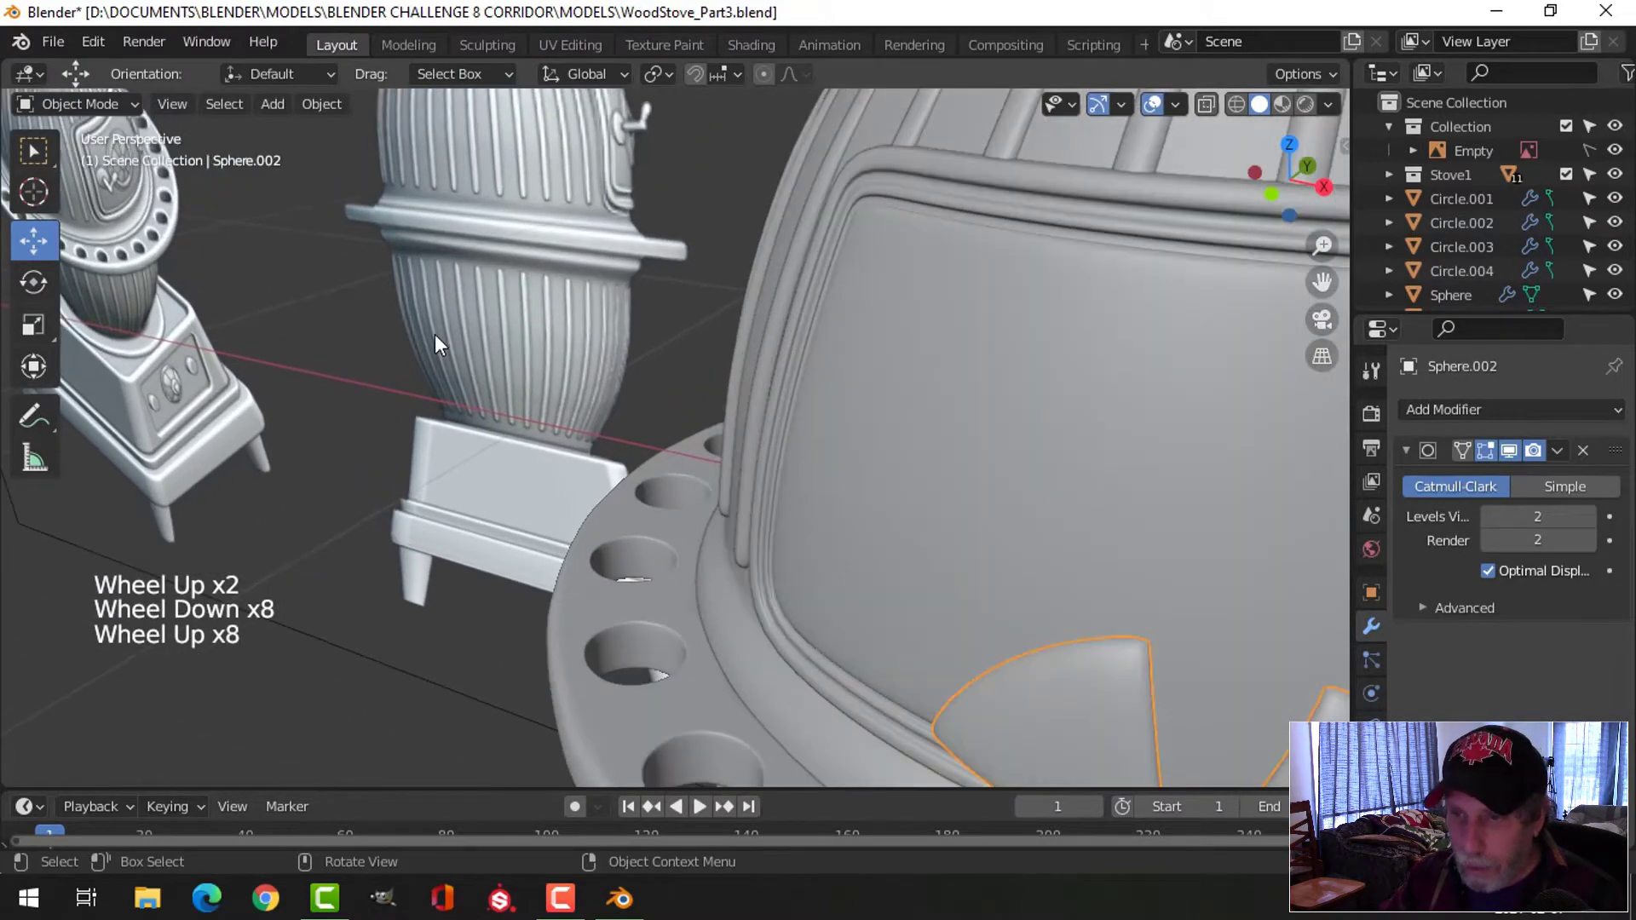
scroll(866, 446, "down", 8)
key("alt+a")
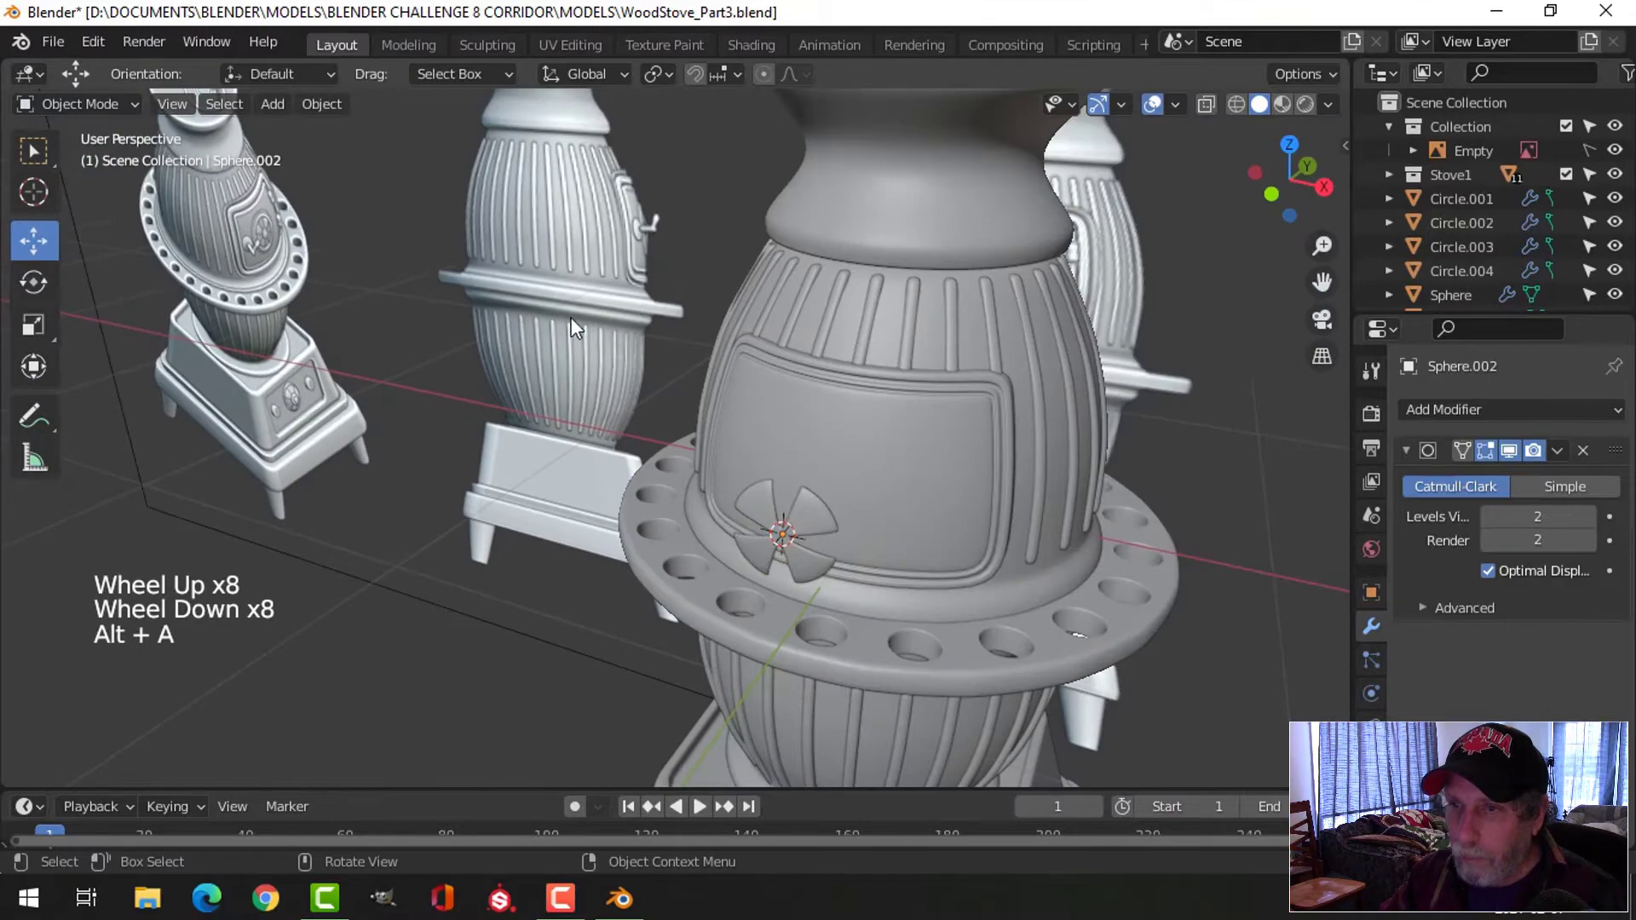
key("KP_1")
scroll(482, 390, "down", 8)
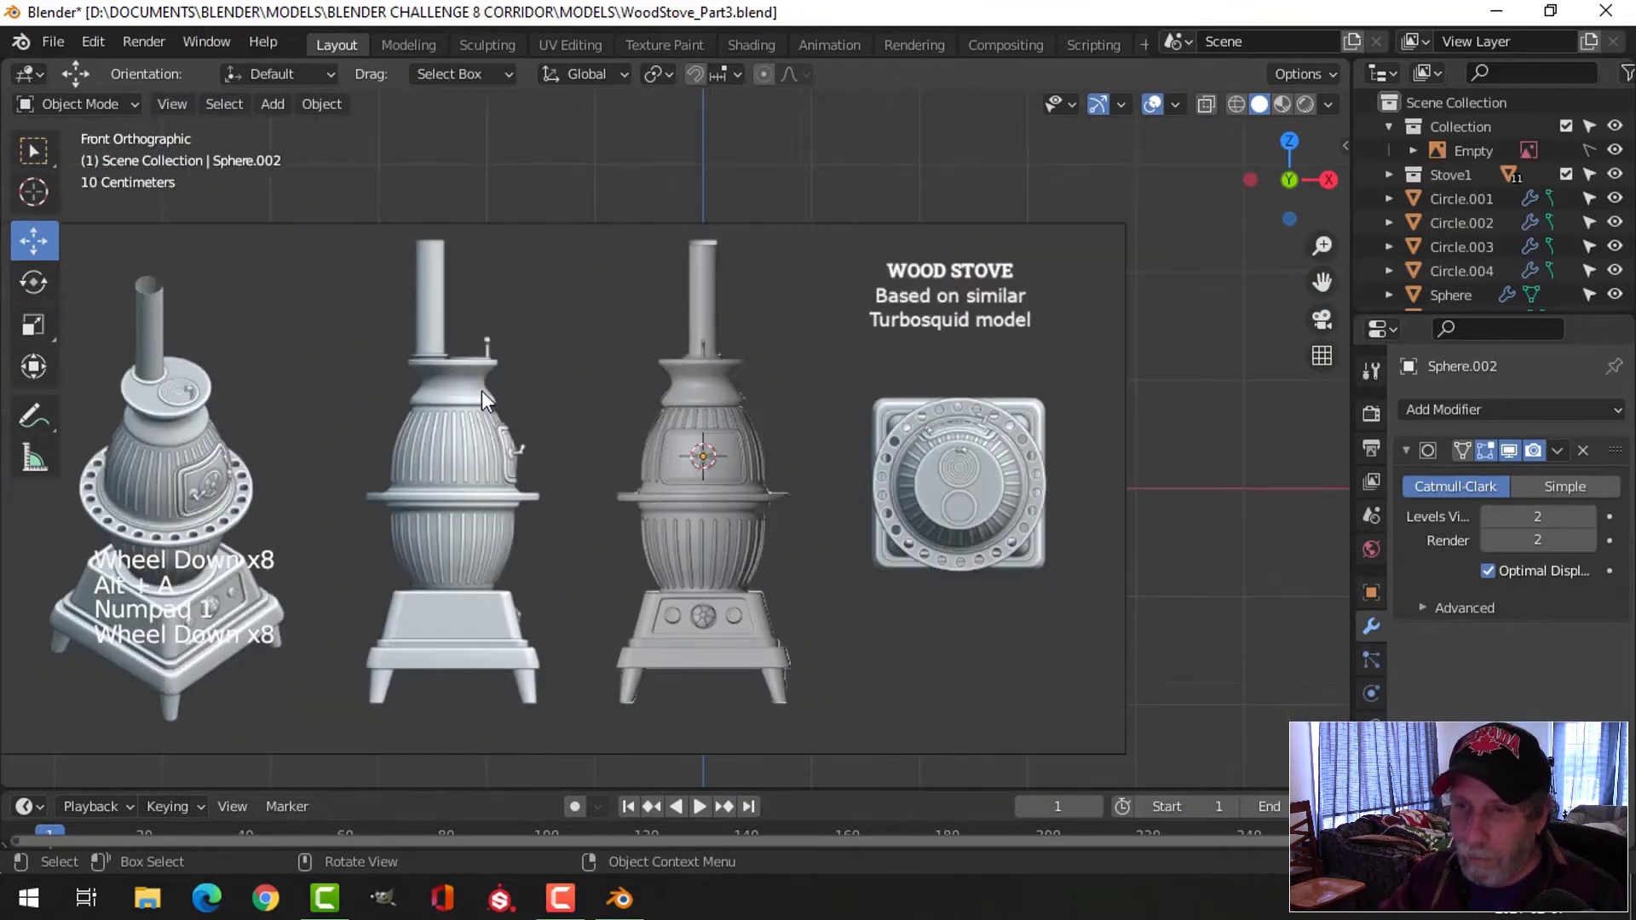
scroll(196, 492, "up", 4)
scroll(189, 485, "down", 4)
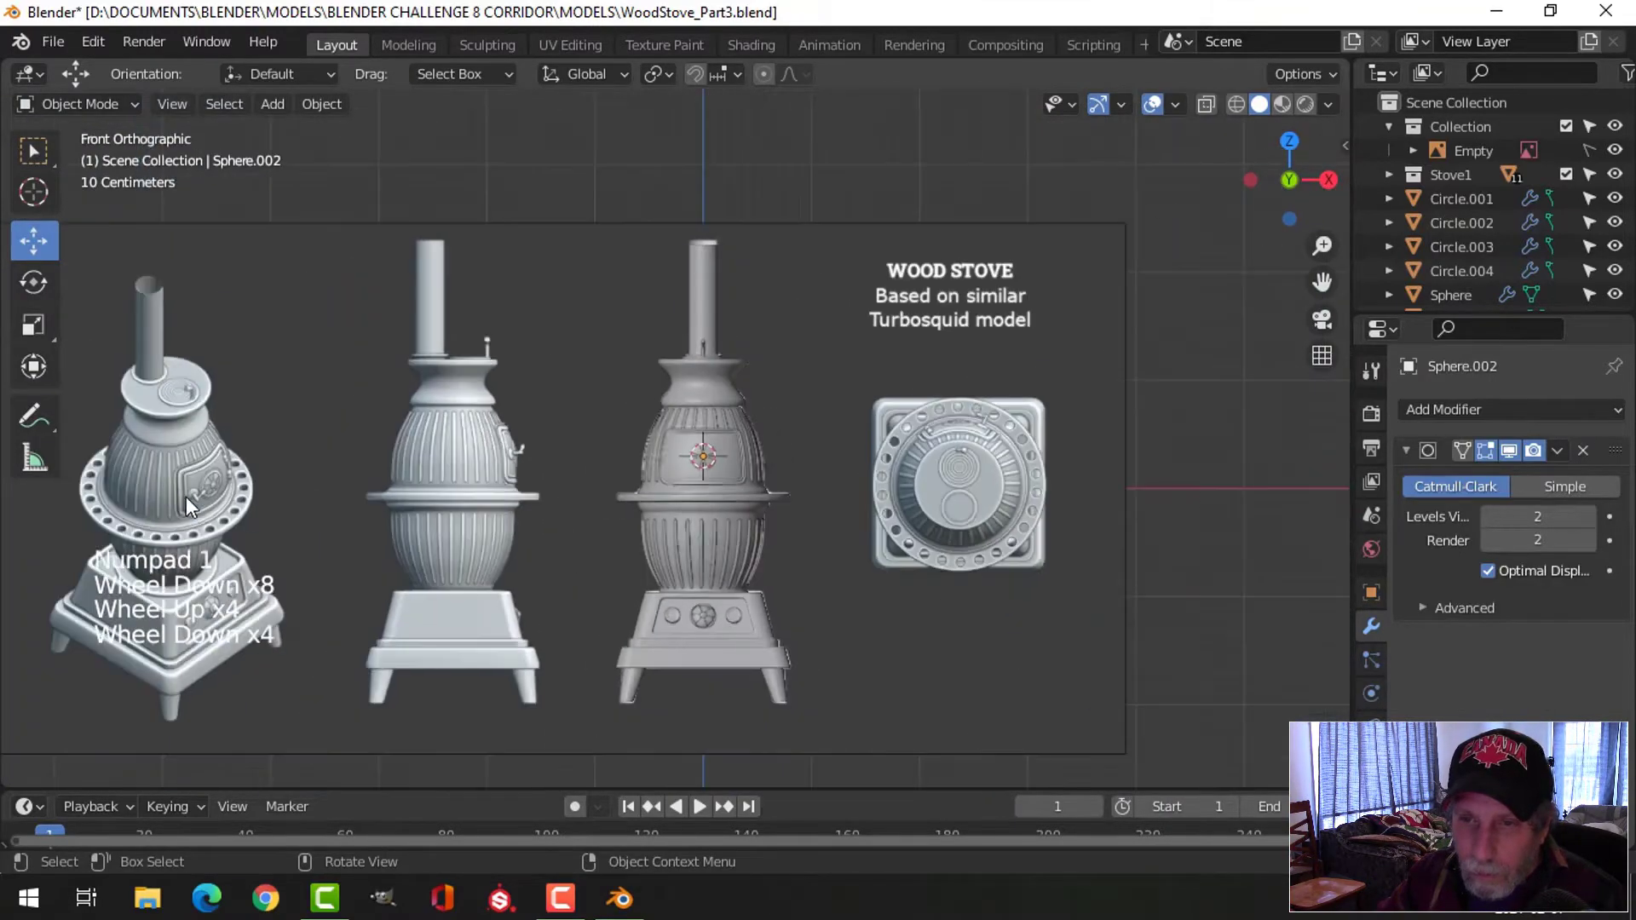
middle_click_drag(175, 493, 464, 497, "shift")
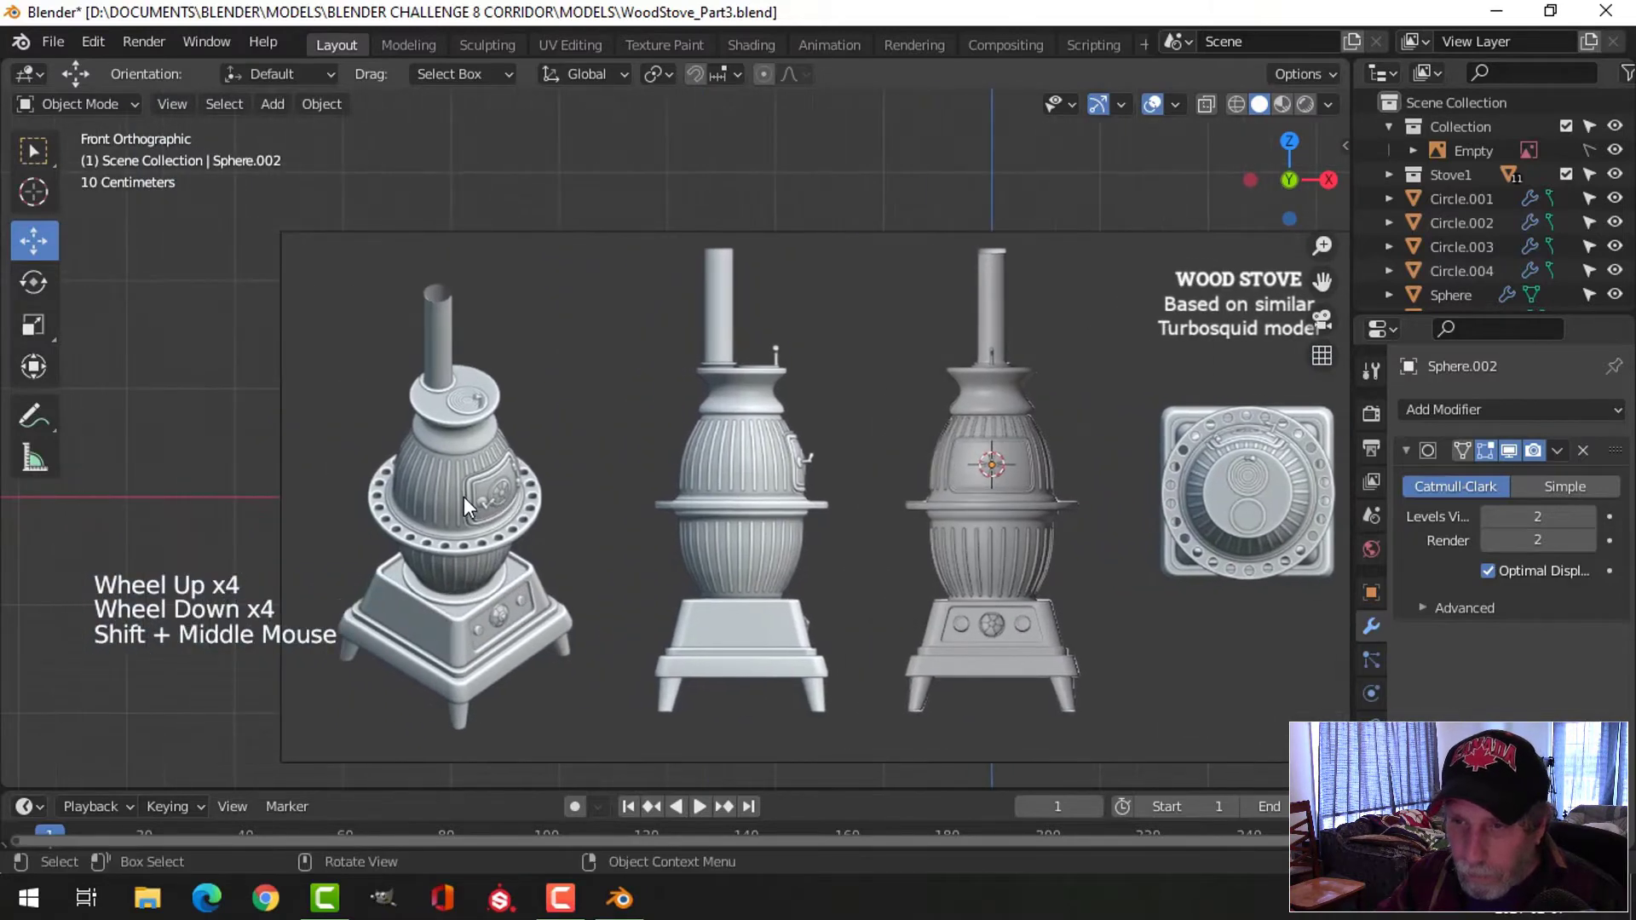
scroll(315, 544, "up", 4)
scroll(312, 529, "up", 2)
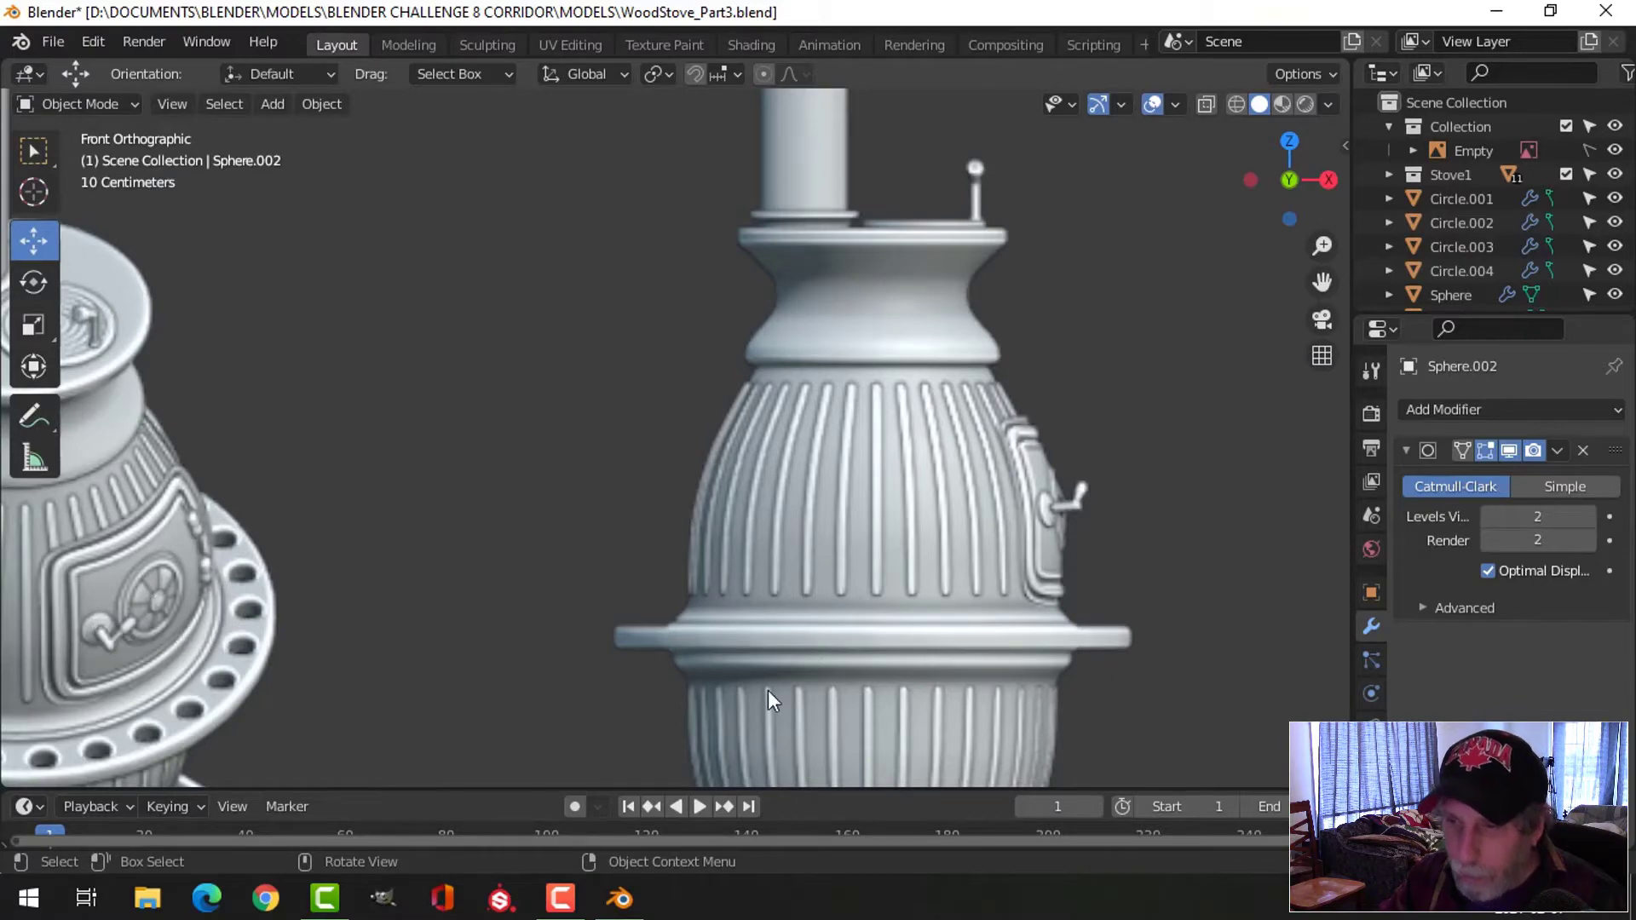
scroll(953, 624, "down", 5)
middle_click_drag(903, 618, 806, 541, "shift")
scroll(826, 521, "up", 4)
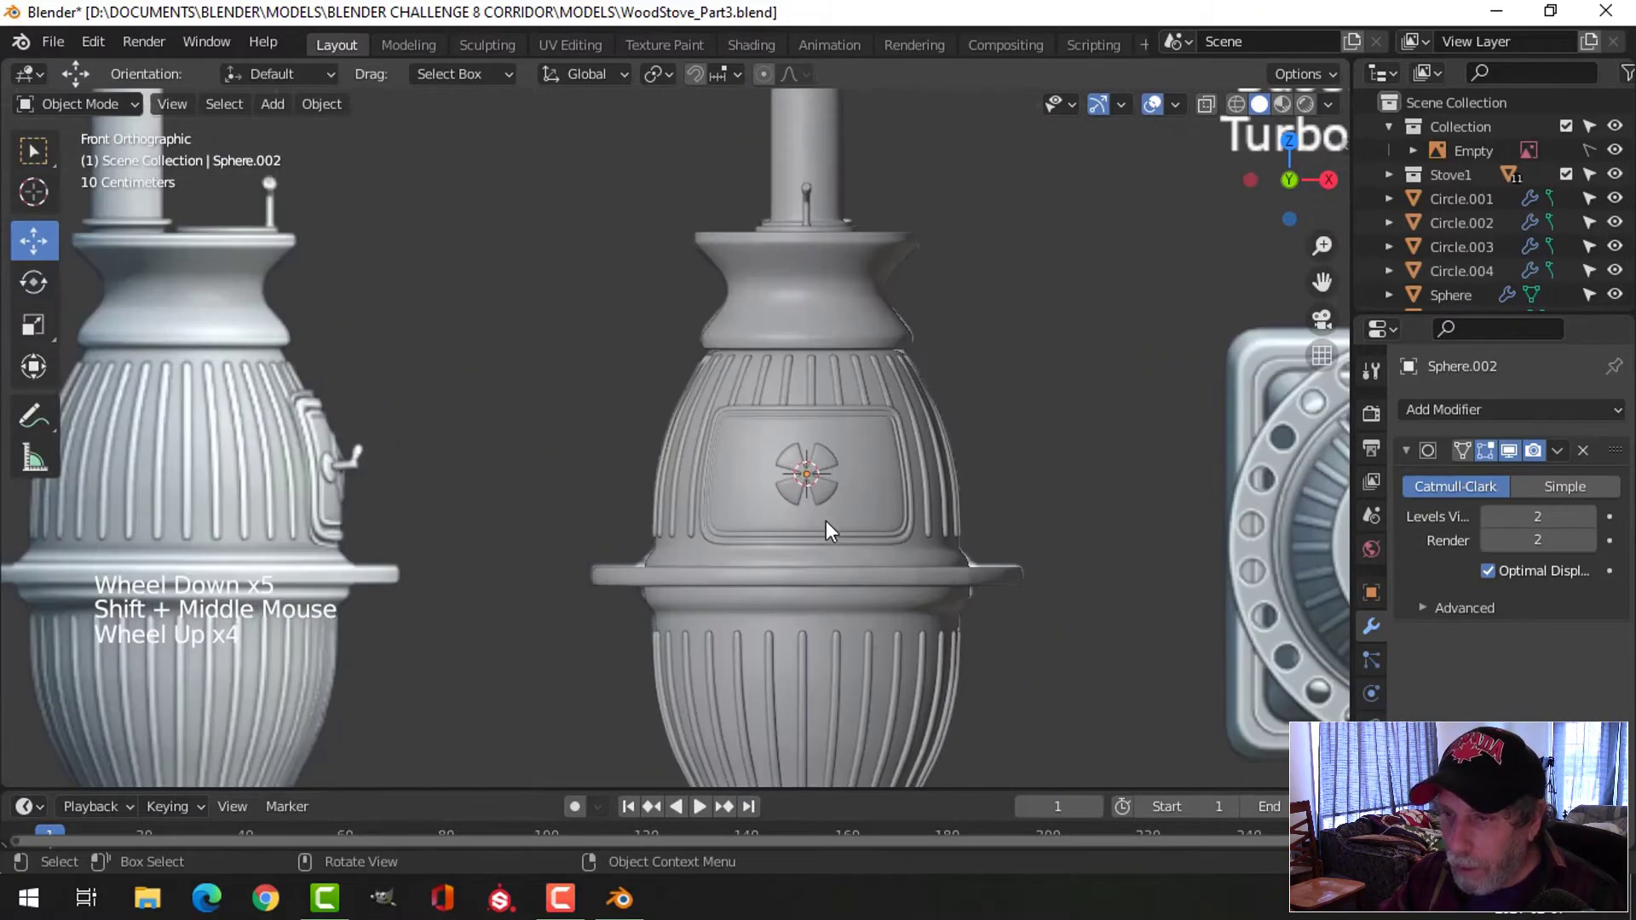
Add a 16-vertex mesh circle at the centre of the vent wheel
left_click(836, 465)
scroll(941, 501, "up", 3)
scroll(809, 506, "up", 3)
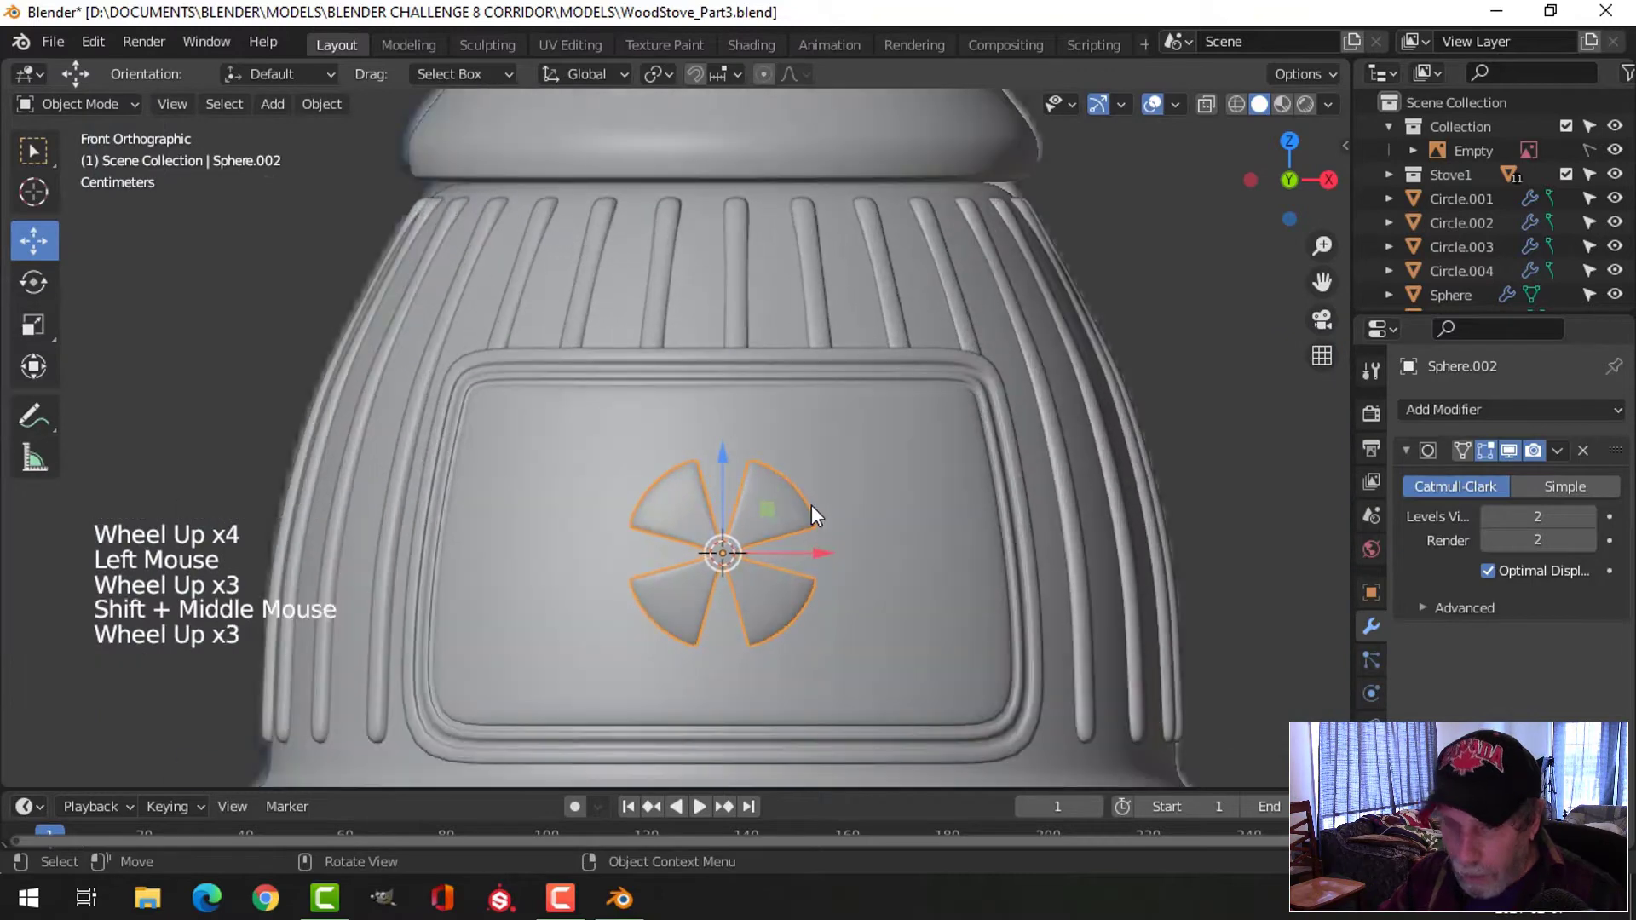
key("shift+a")
mouse_move(788, 380)
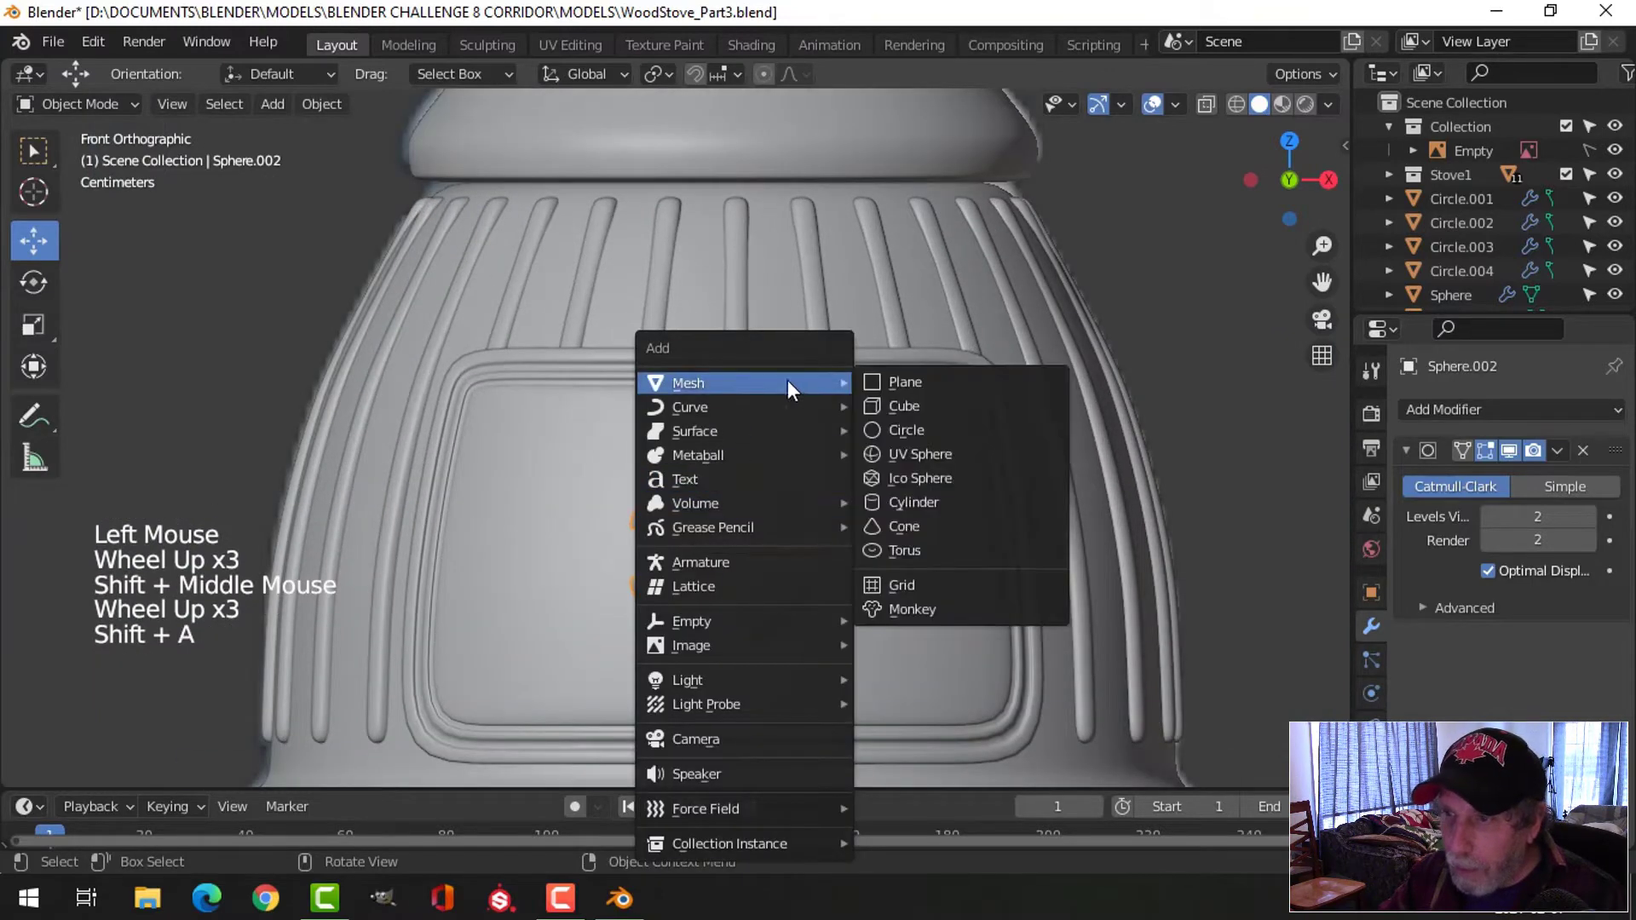
left_click(902, 430)
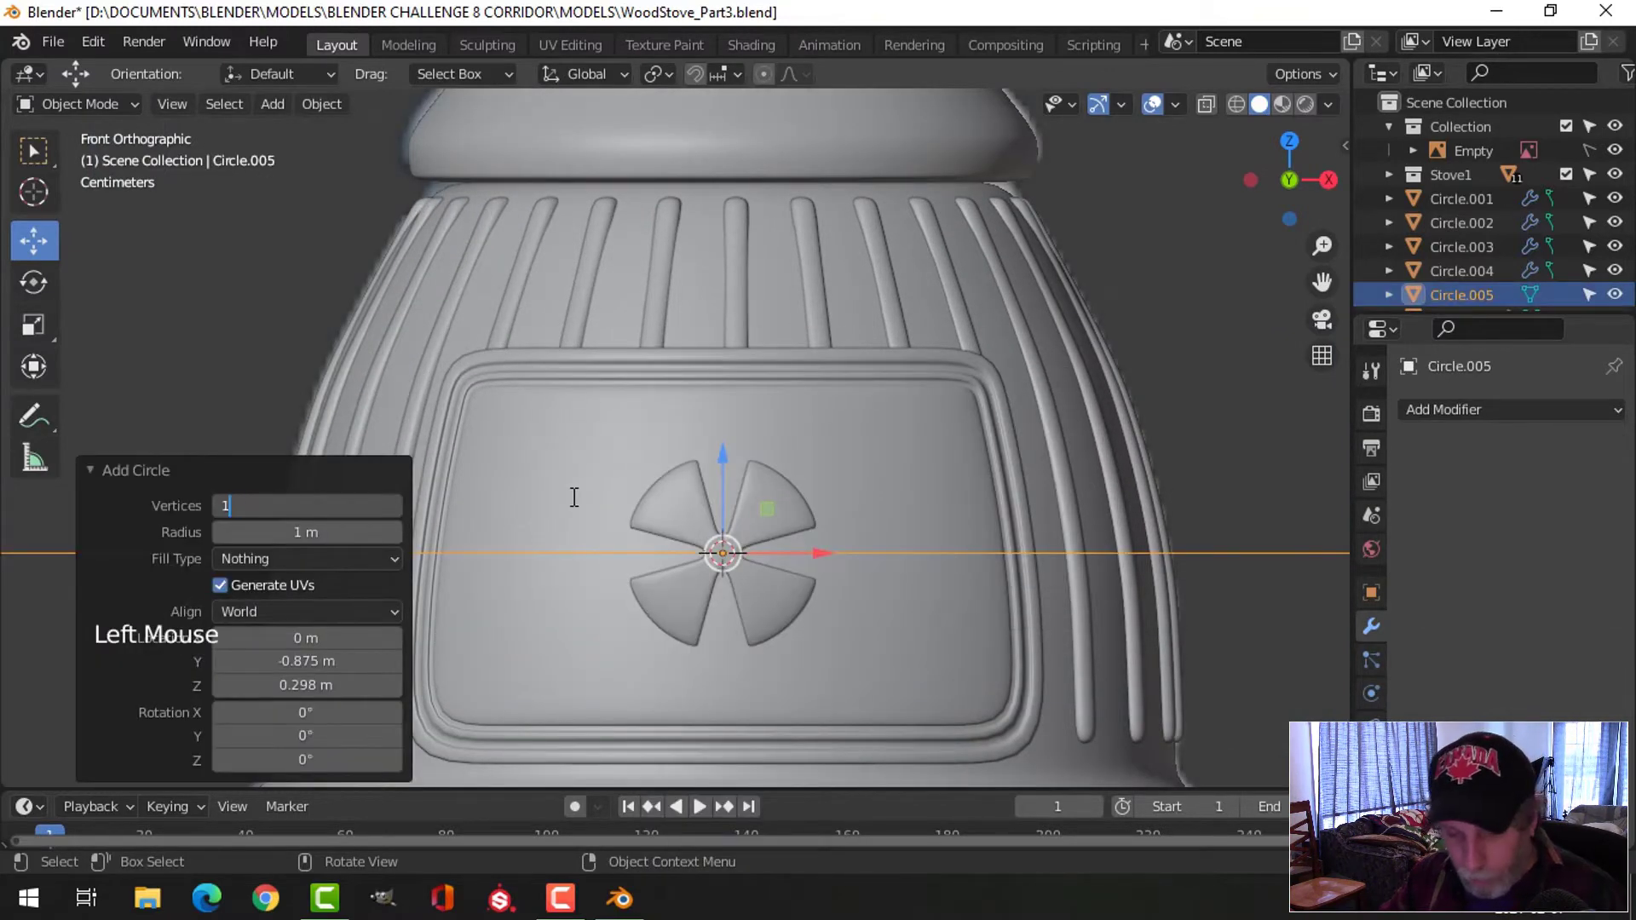
Rotate the circle's mesh 90° about X to face forward and scale it down to just outside the wheel's blades
key("Tab")
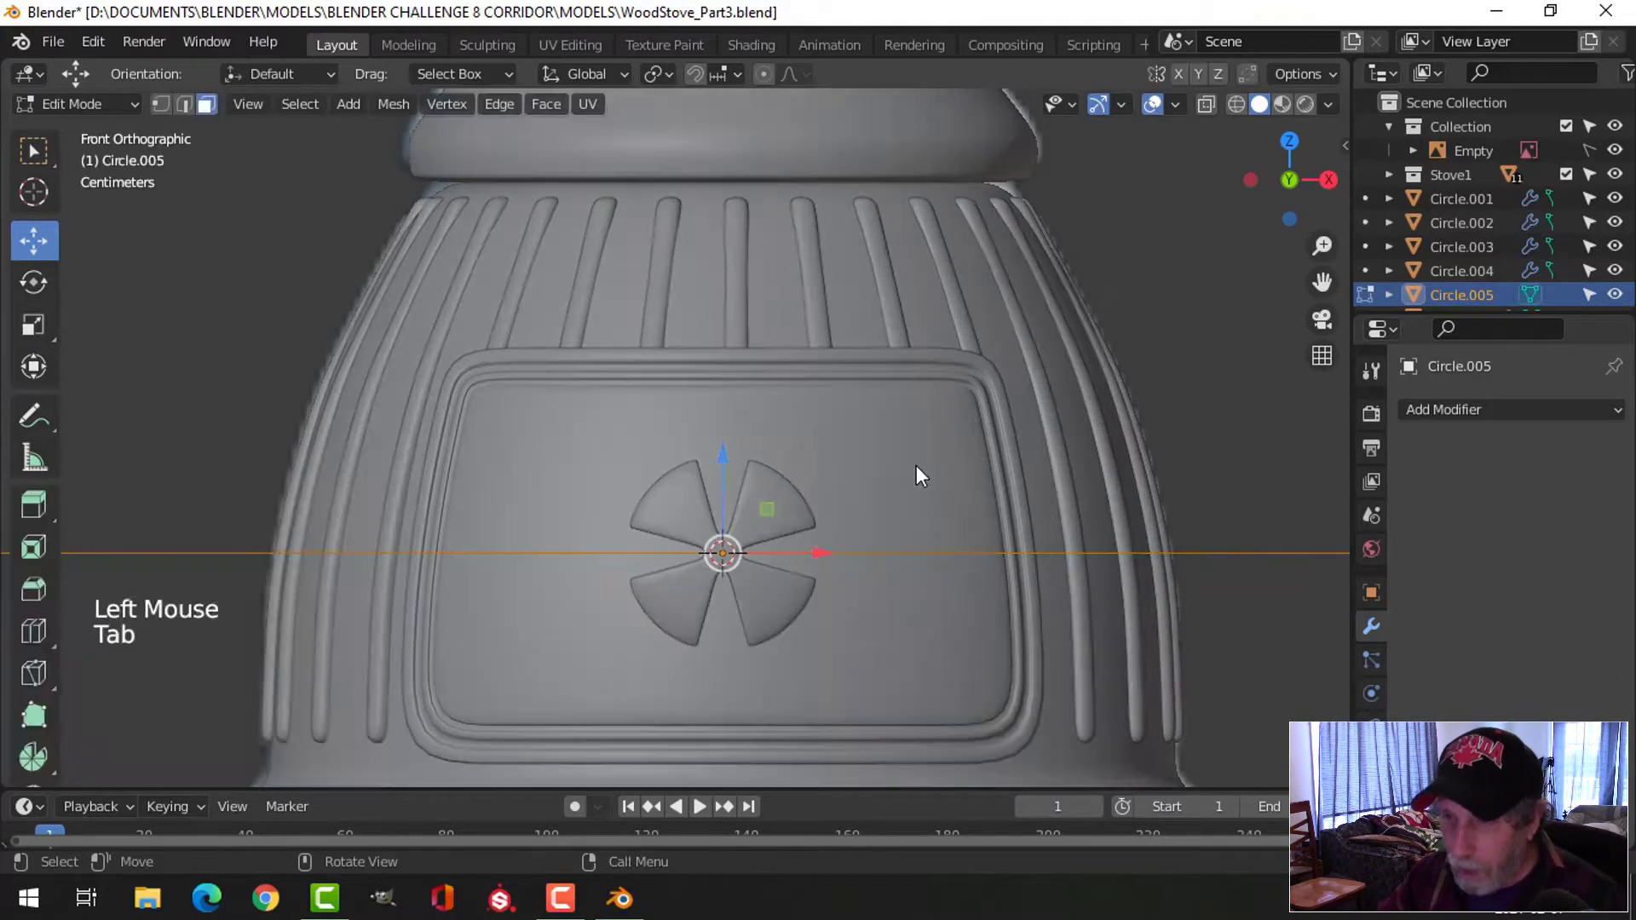
scroll(916, 465, "down", 1)
key("s")
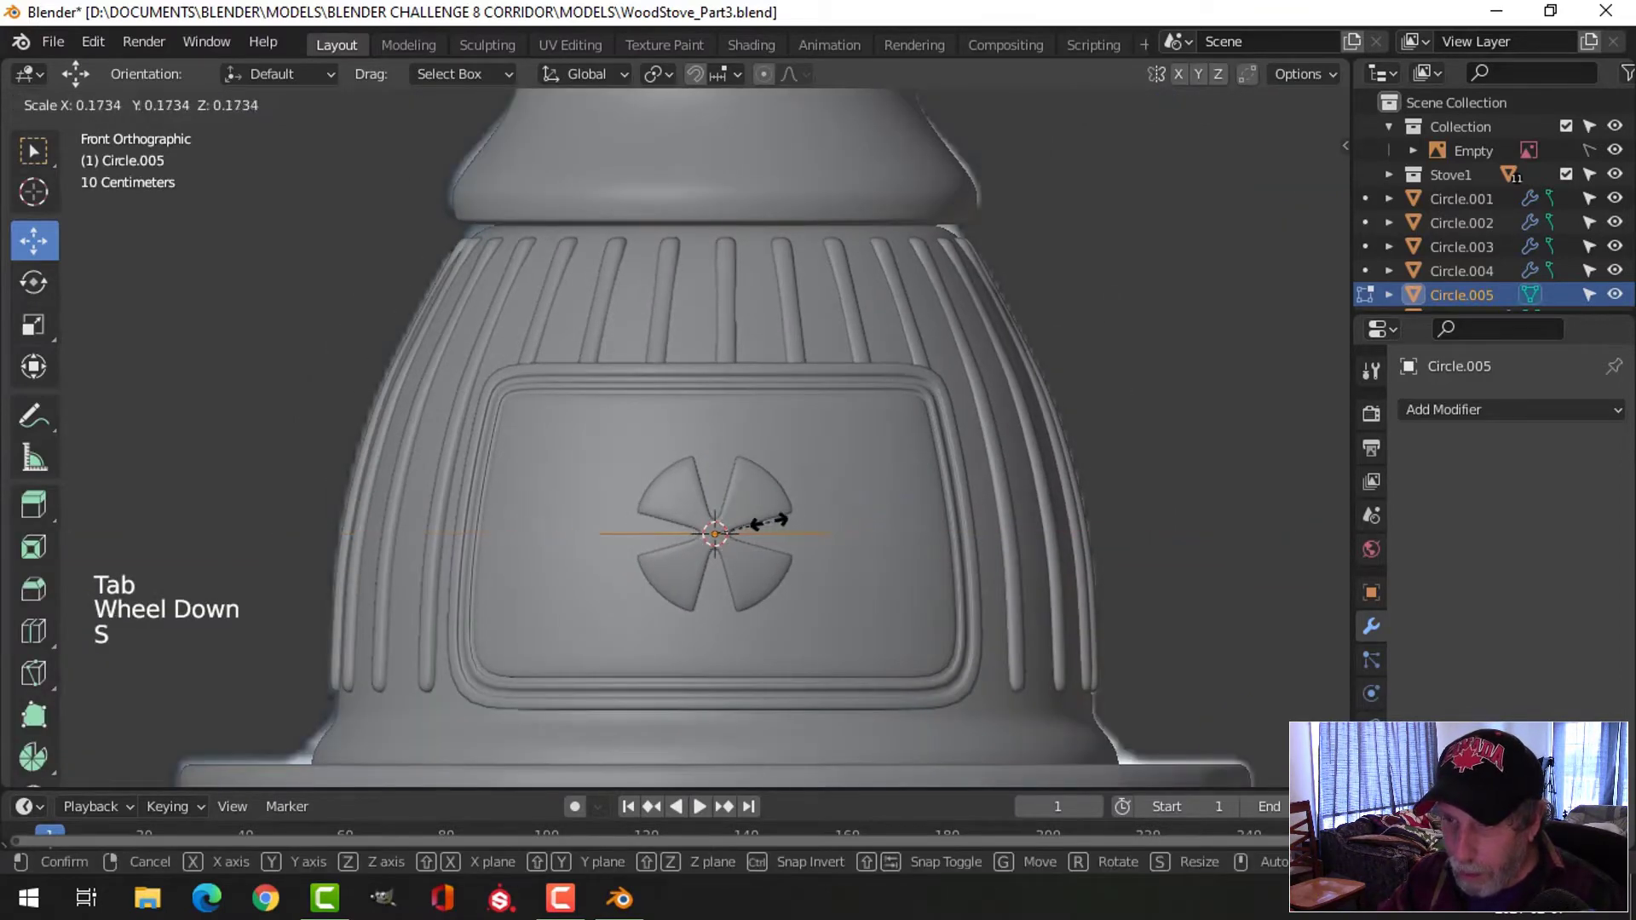
left_click(771, 522)
key("1")
scroll(848, 511, "up", 2)
key("r")
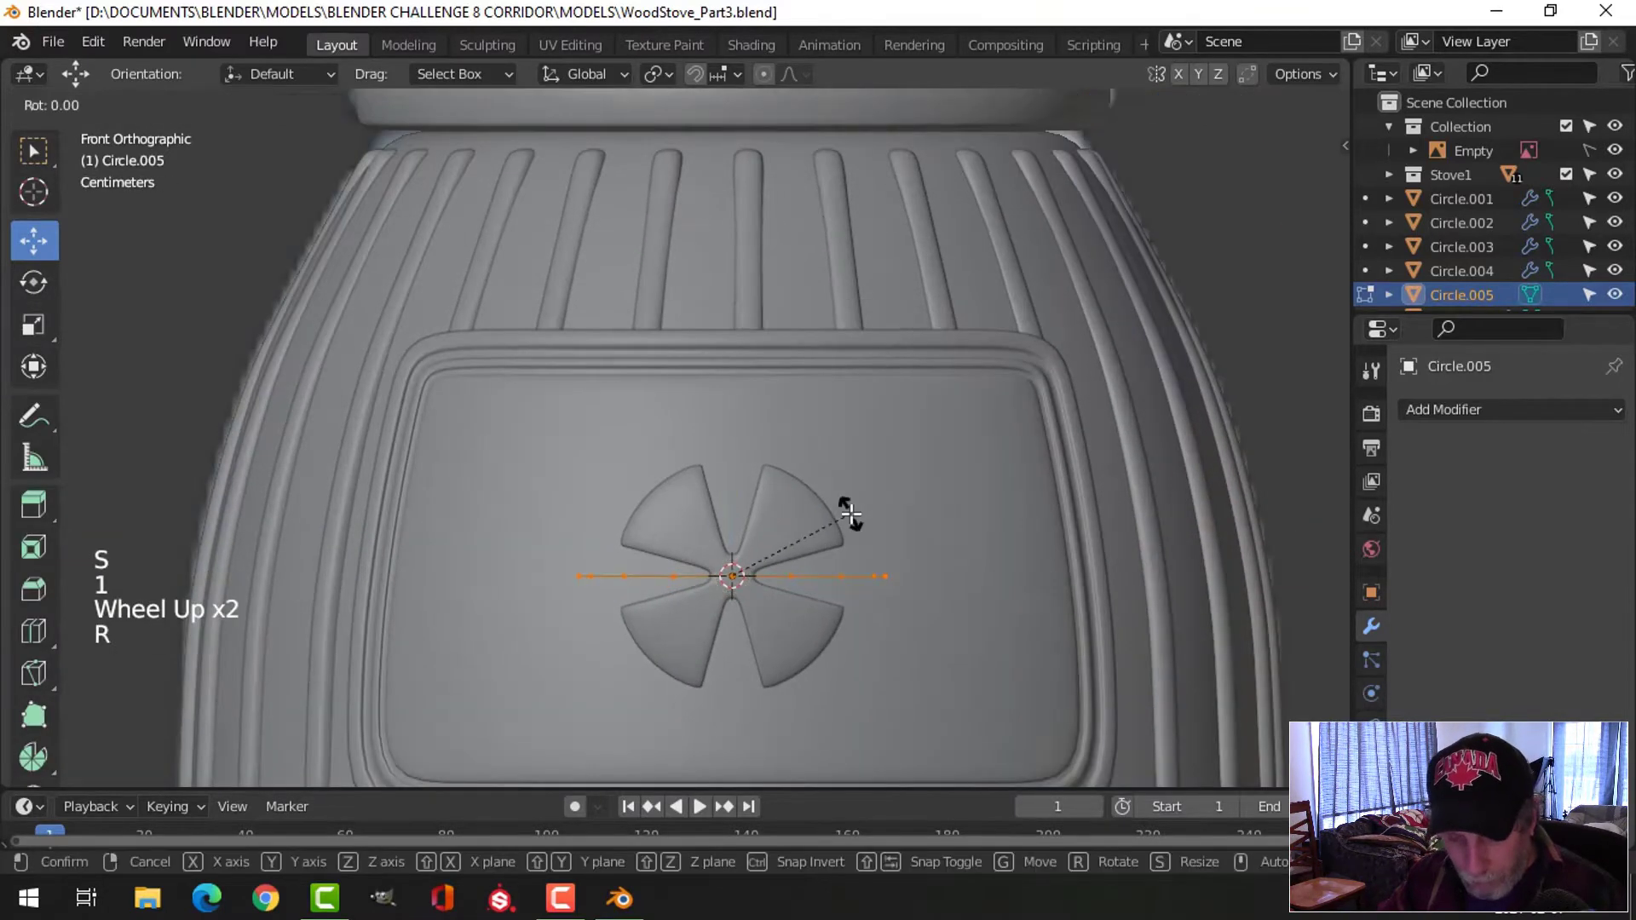
key("Return")
key("s")
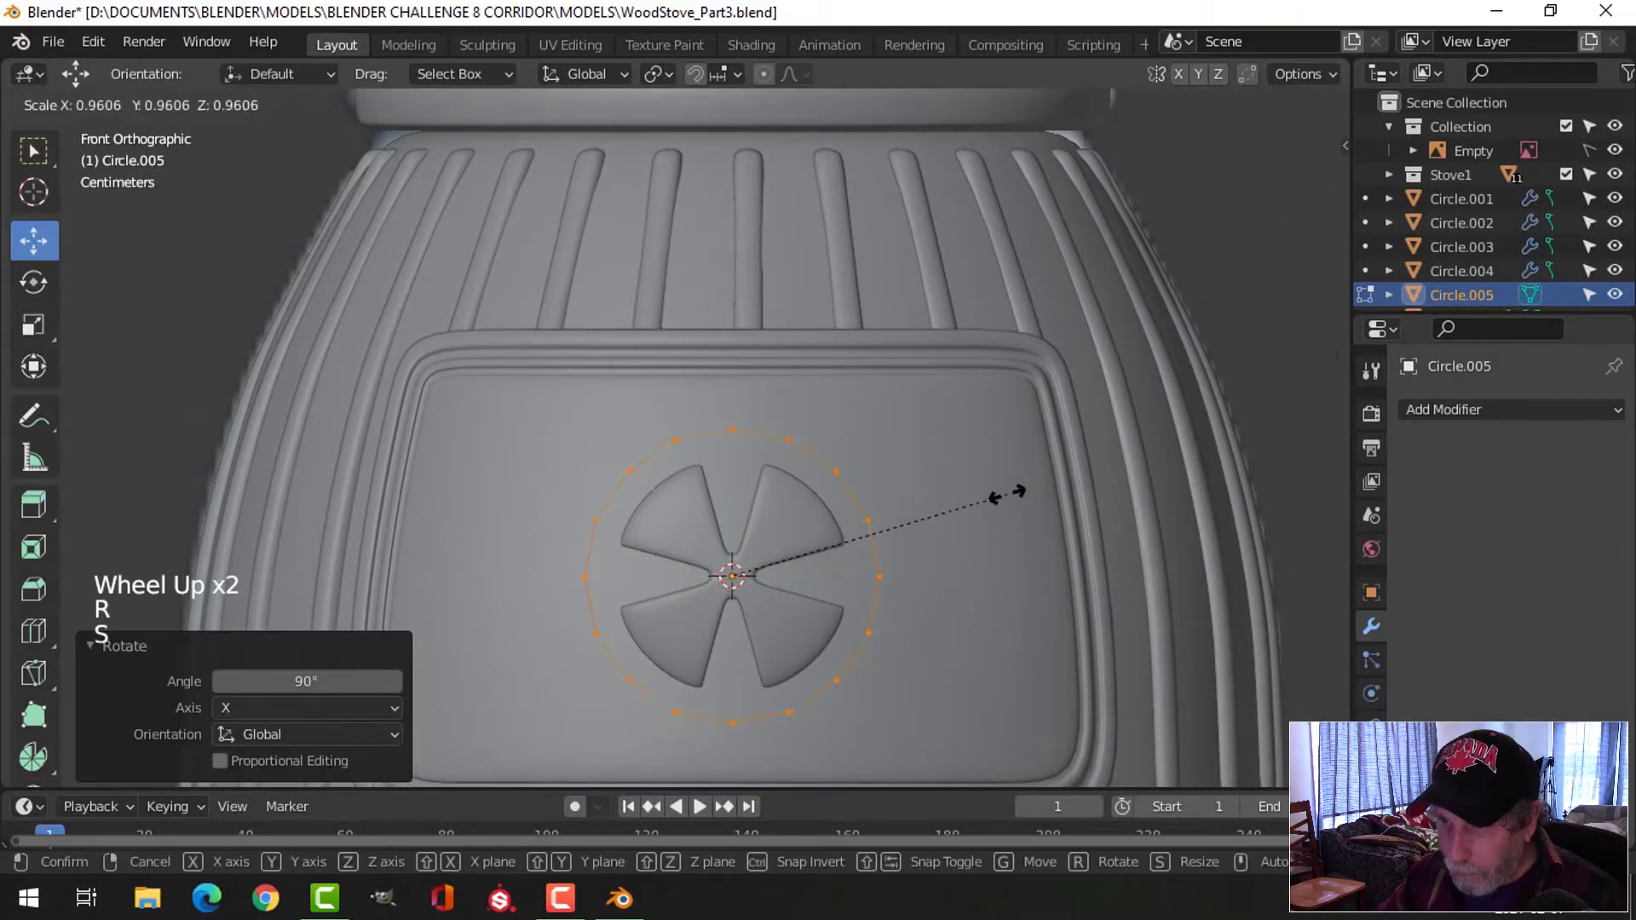
left_click(980, 502)
Extrude the circle's edge inward to form a narrow flat ring around the blade tips
key("e")
right_click(1014, 490)
key("s")
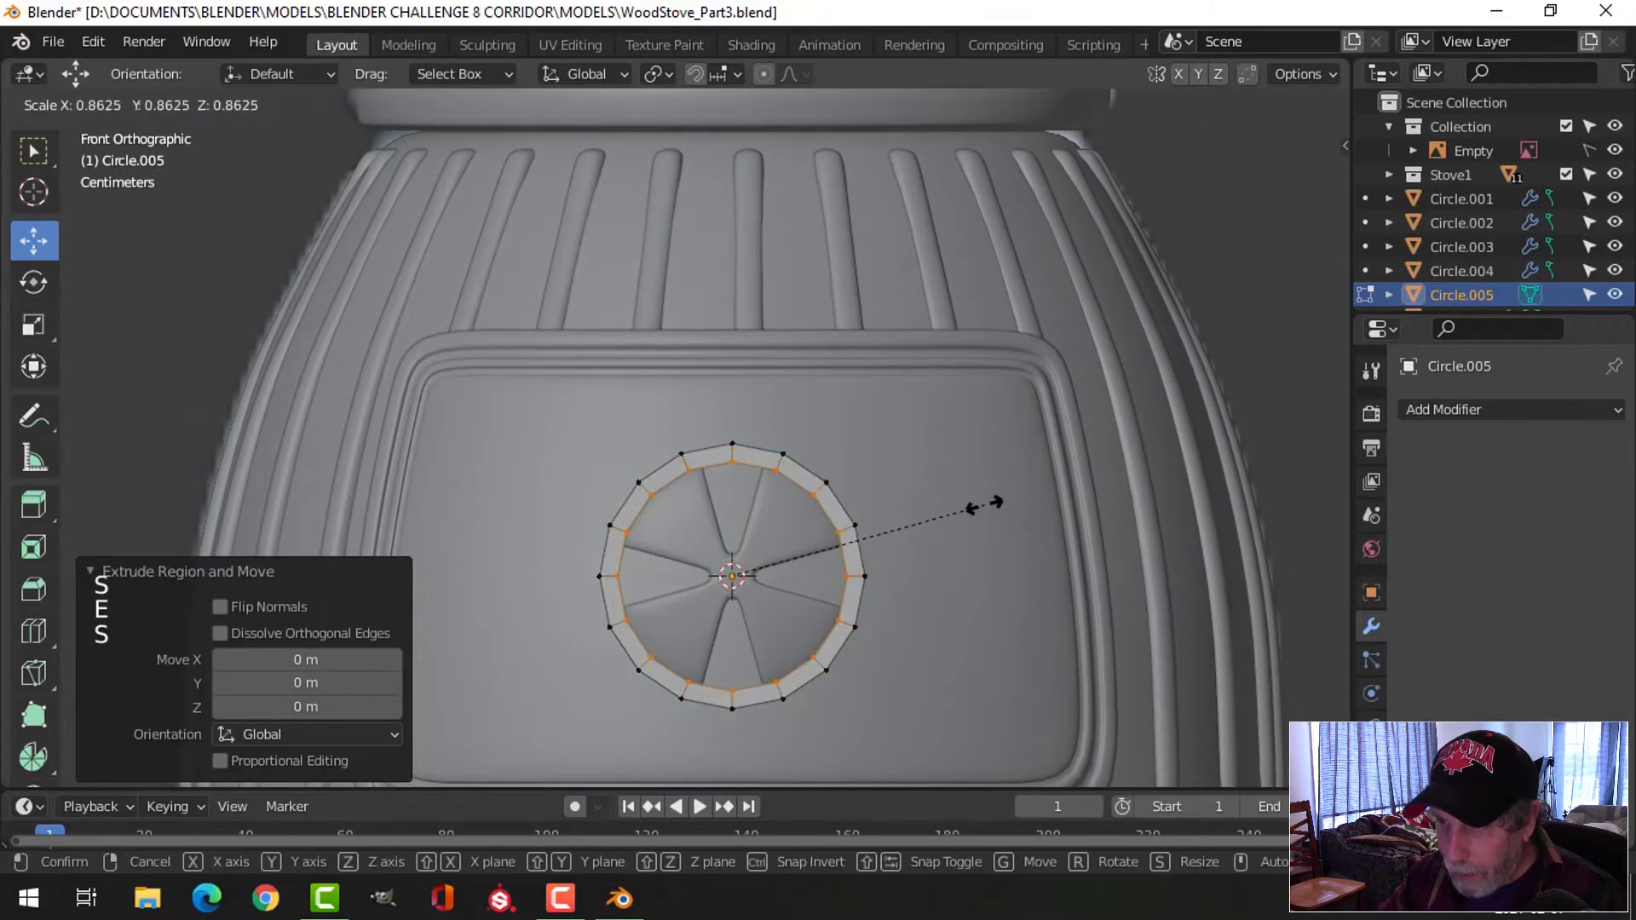
left_click(976, 507)
Extrude the flat ring along Y to give it depth and scale the whole ring to 0.966
key("a")
middle_click_drag(974, 504, 737, 535)
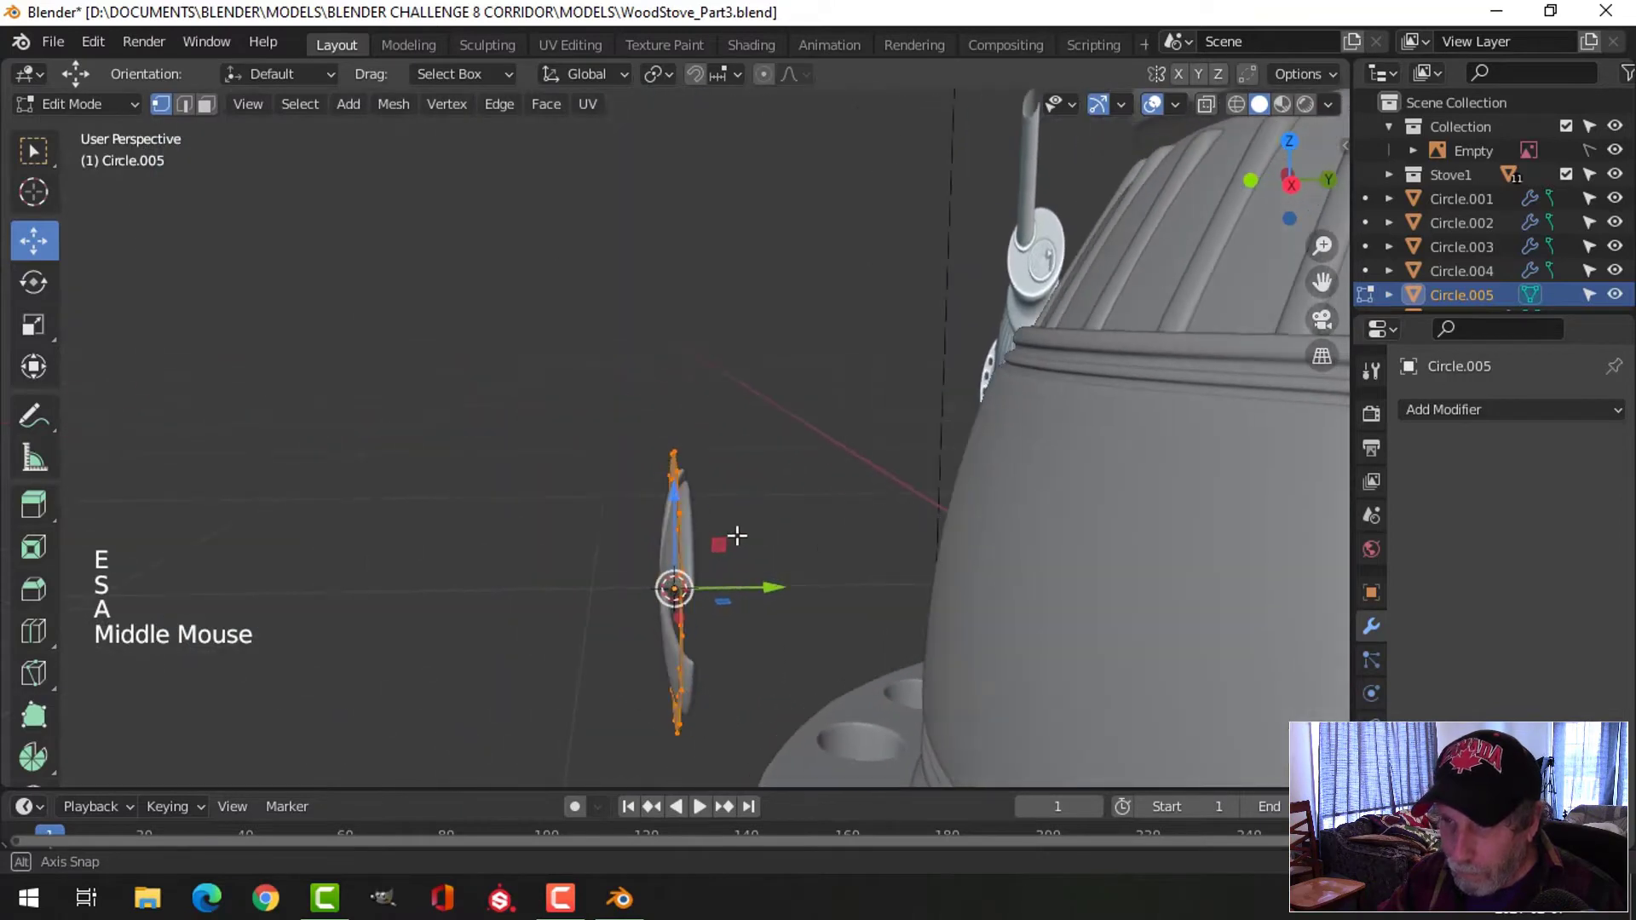
left_click_drag(771, 586, 792, 588)
key("e")
left_click(797, 573)
key("a")
middle_click_drag(792, 588, 894, 538)
scroll(894, 537, "up", 2)
key("s")
left_click(980, 524)
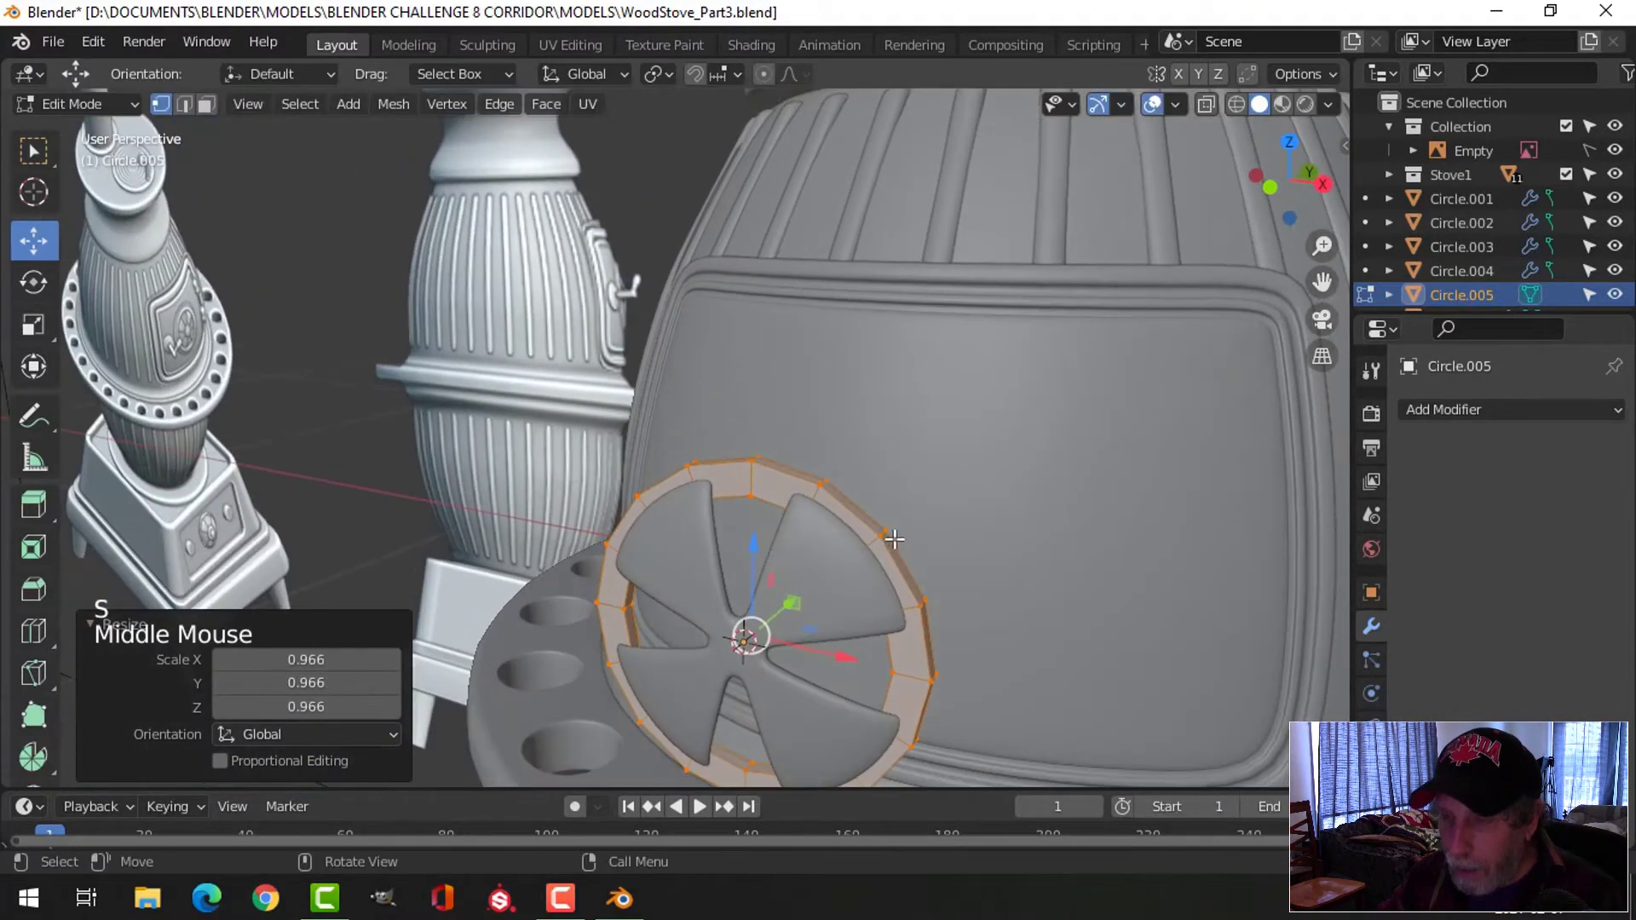
Add a level 2 subdivision surface to the ring and shade it smooth
key("Tab")
key("ctrl+2")
right_click(748, 482)
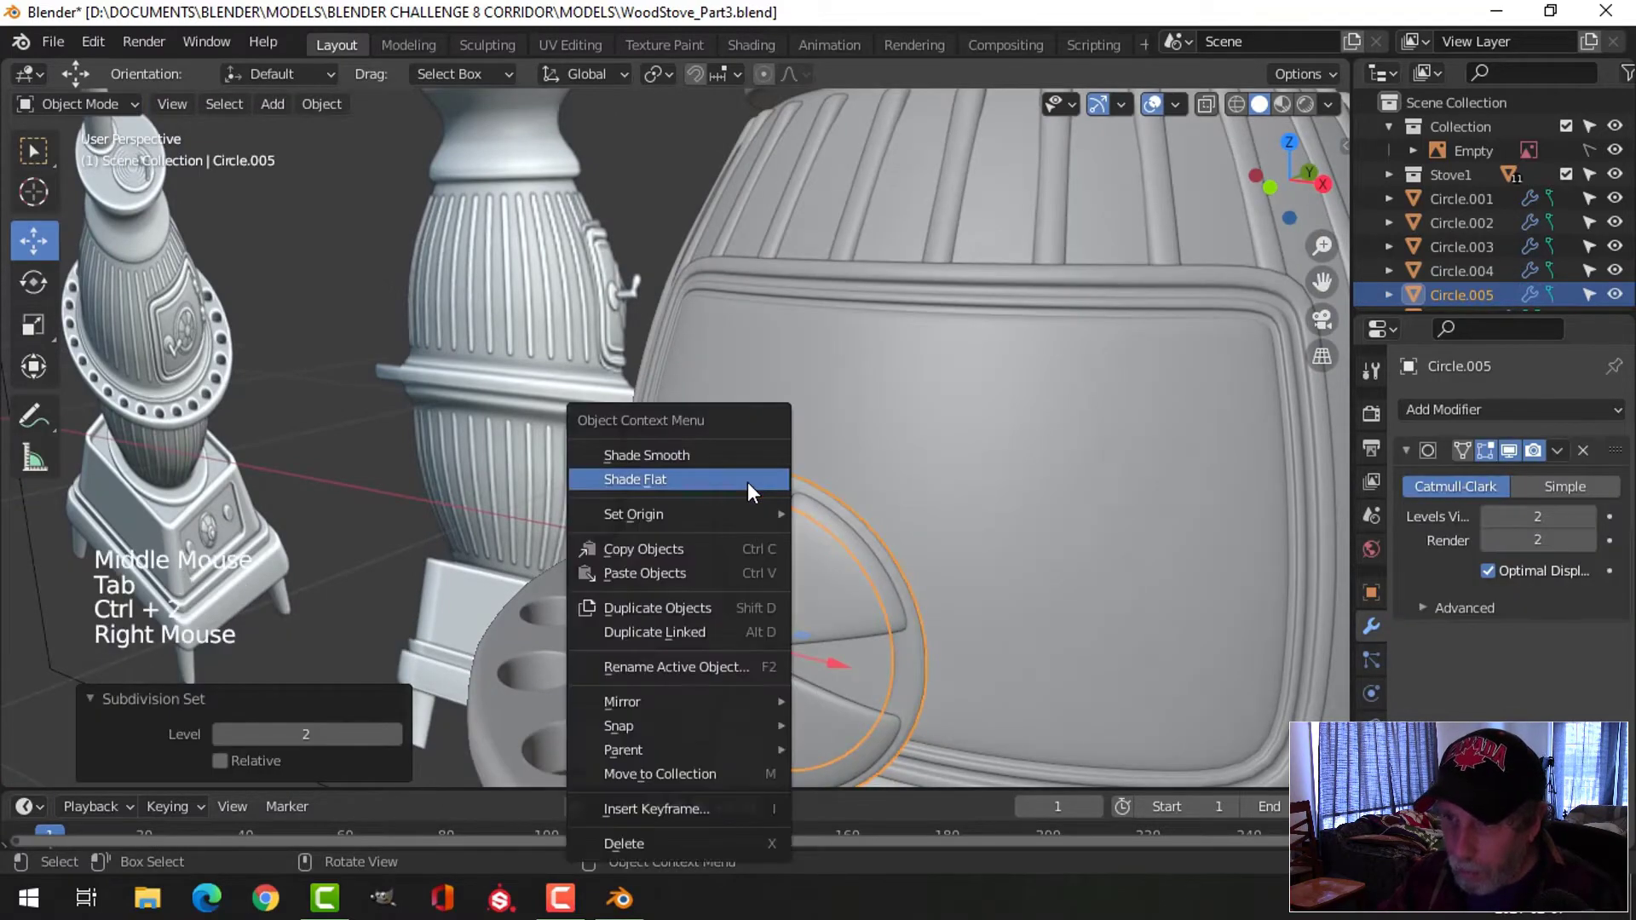
Add two loop cuts running around the ring, the second along the middle of its outer rim
middle_click_drag(742, 475, 792, 566)
key("Tab")
key("ctrl+r")
double_click(851, 501)
key("alt+a")
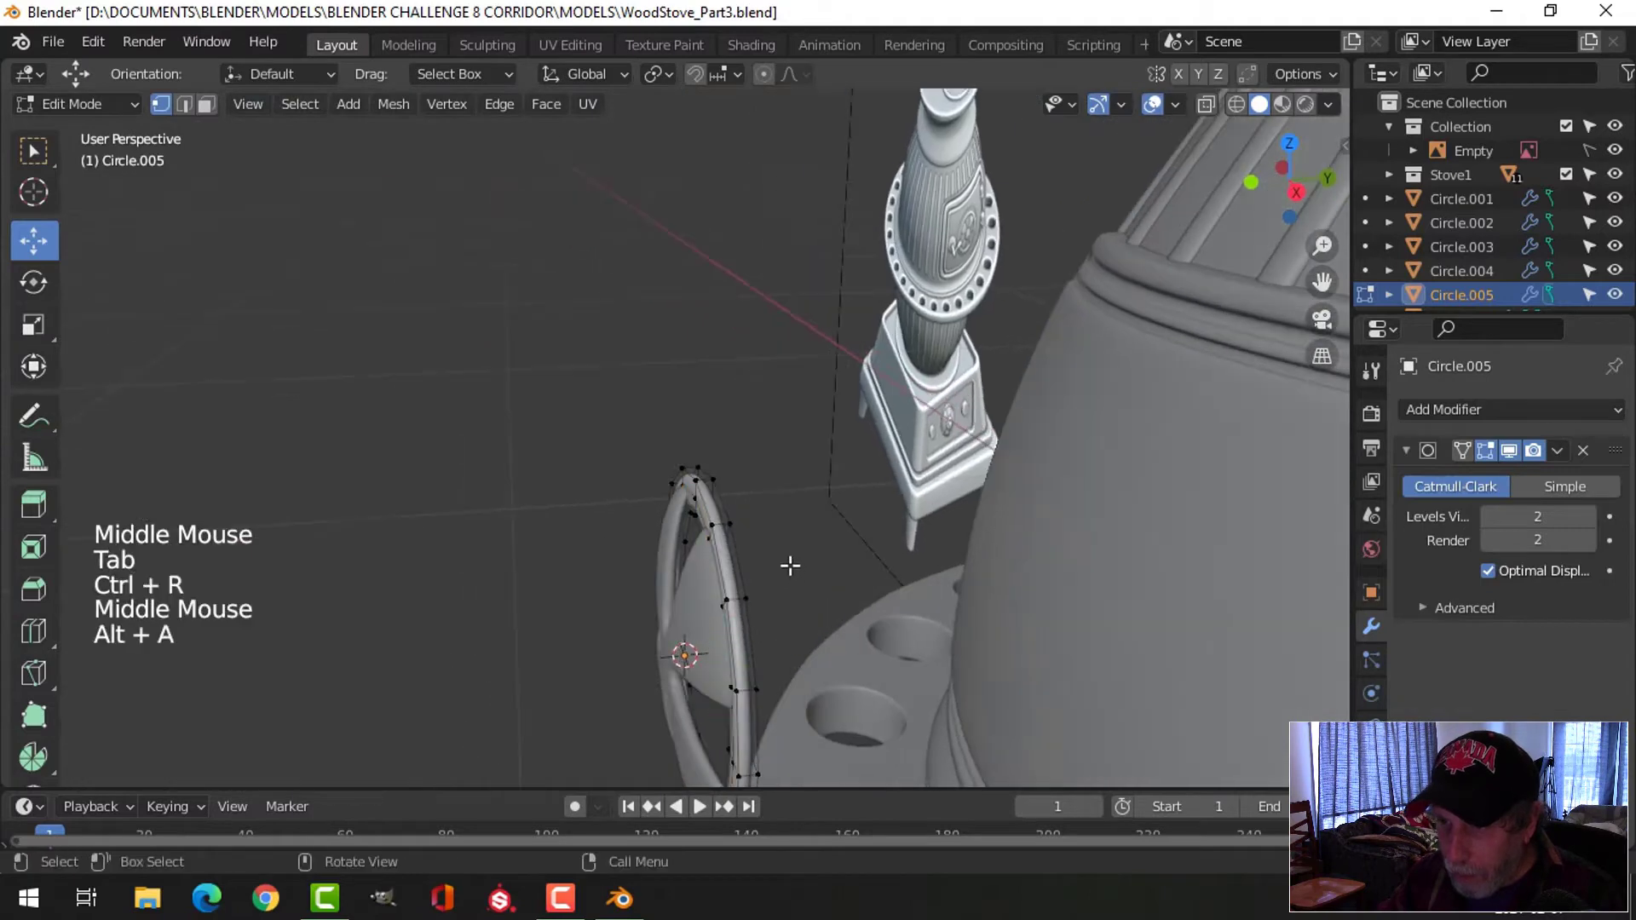
scroll(748, 559, "up", 2)
key("ctrl+r")
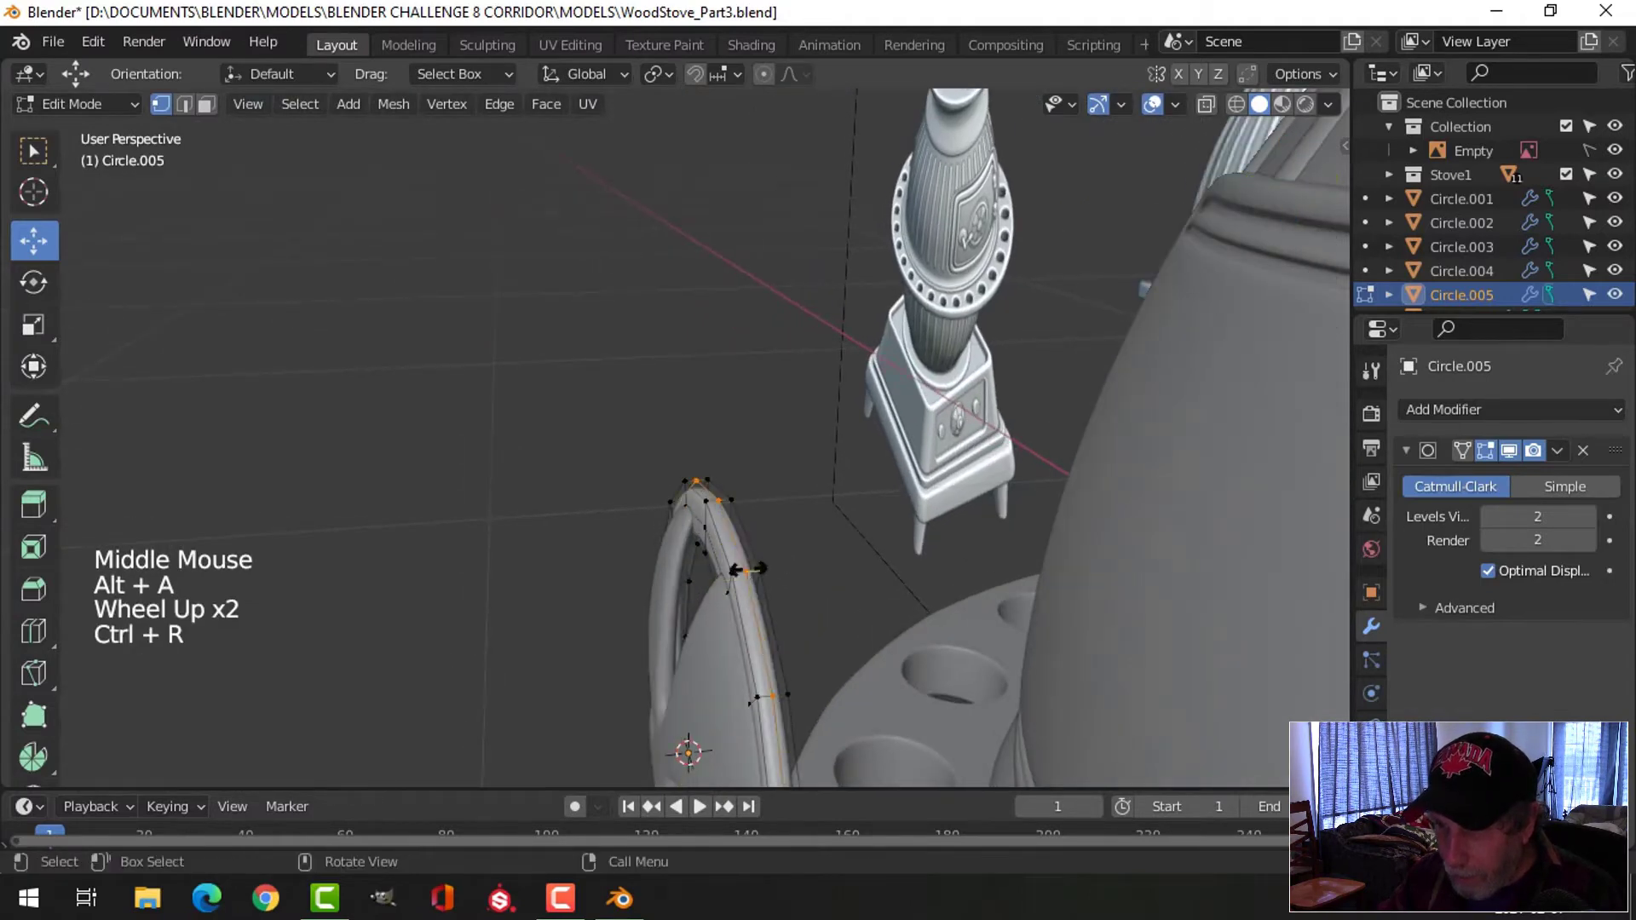
left_click(748, 569)
left_click(760, 554)
Inspect how the smoothed ring fits around the wheel's blades from both sides
key("Tab")
middle_click_drag(759, 554, 960, 498)
key("alt+a")
scroll(714, 554, "down", 2)
scroll(714, 554, "down", 3)
scroll(866, 539, "up", 2)
scroll(821, 550, "up", 2)
middle_click_drag(820, 551, 682, 474, "shift")
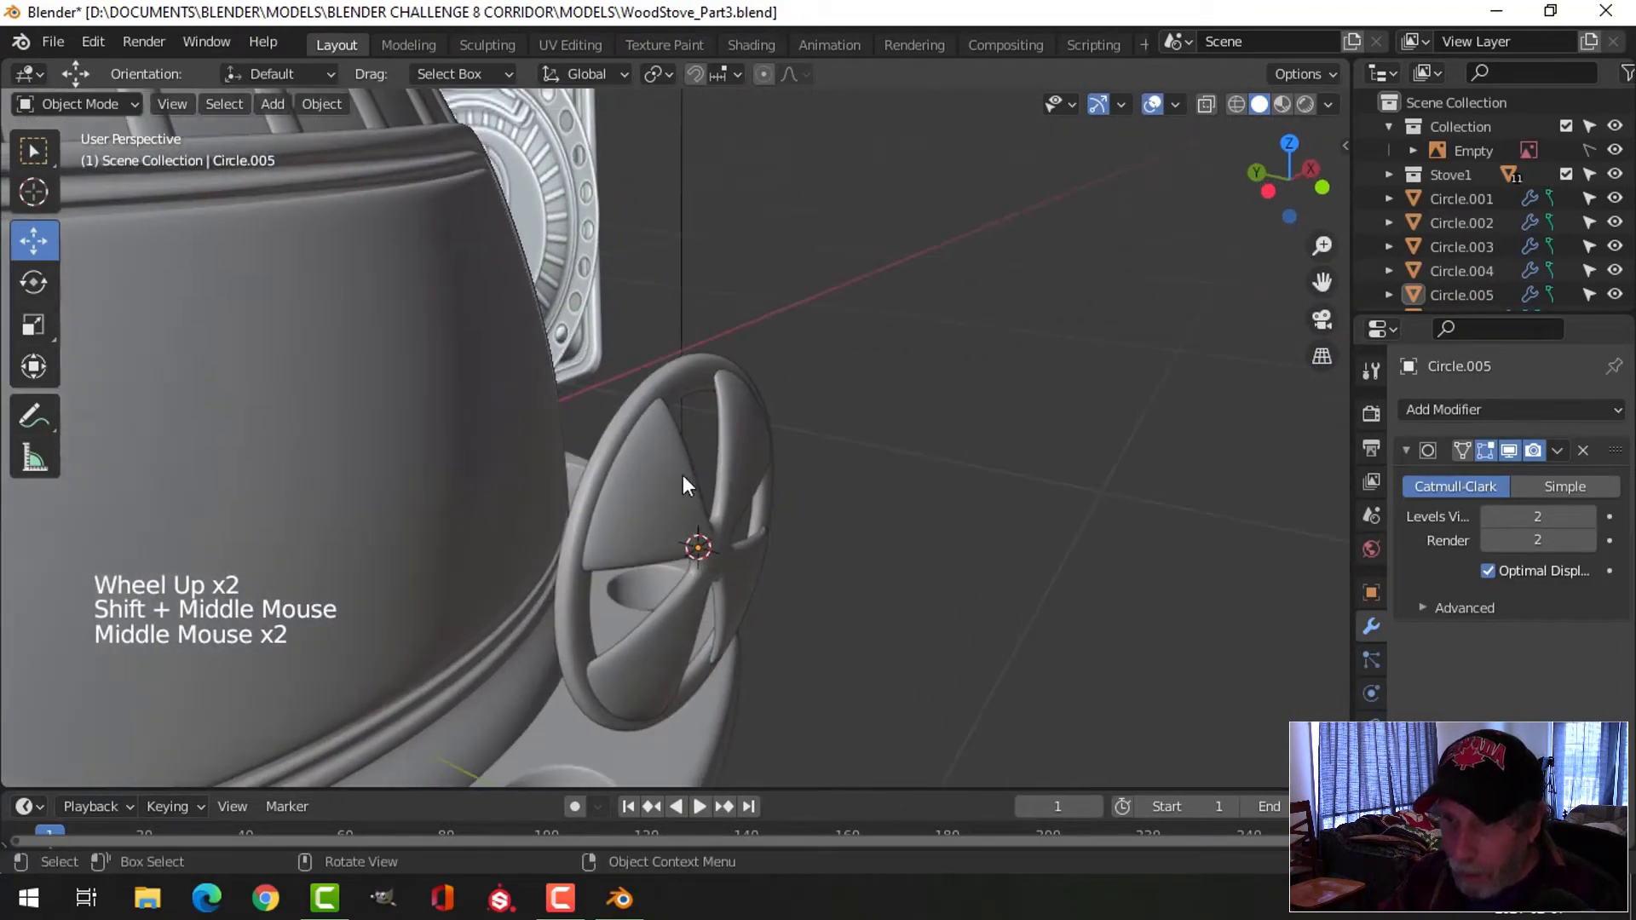
scroll(655, 464, "up", 2)
scroll(653, 463, "down", 1)
scroll(776, 486, "down", 3)
middle_click_drag(788, 511, 753, 533)
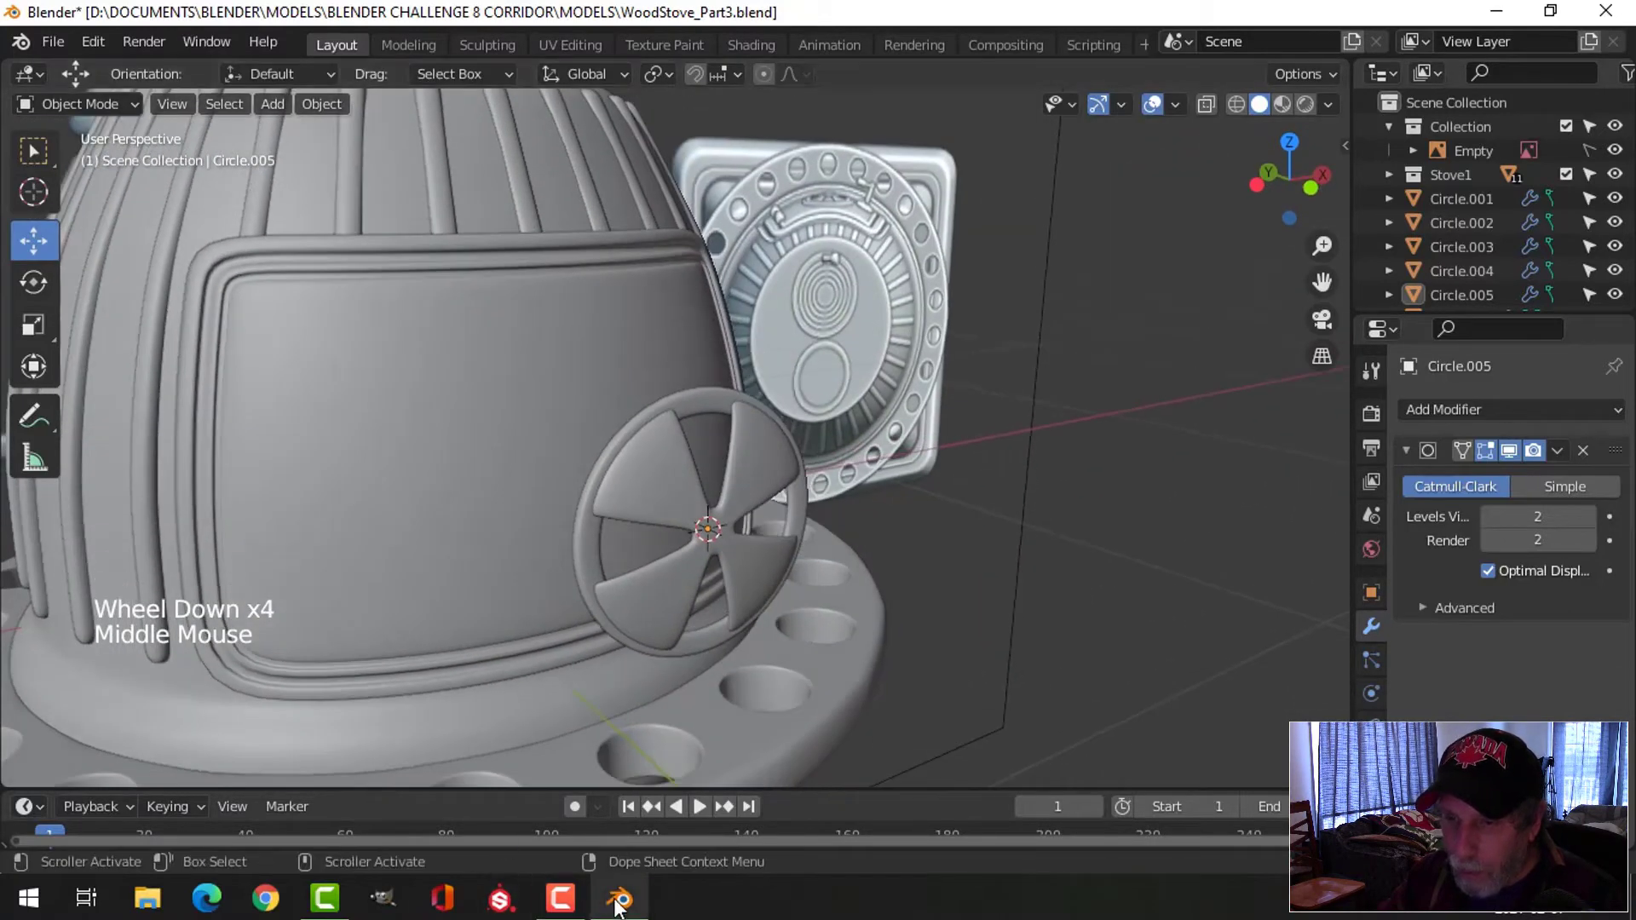
scroll(830, 443, "down", 3)
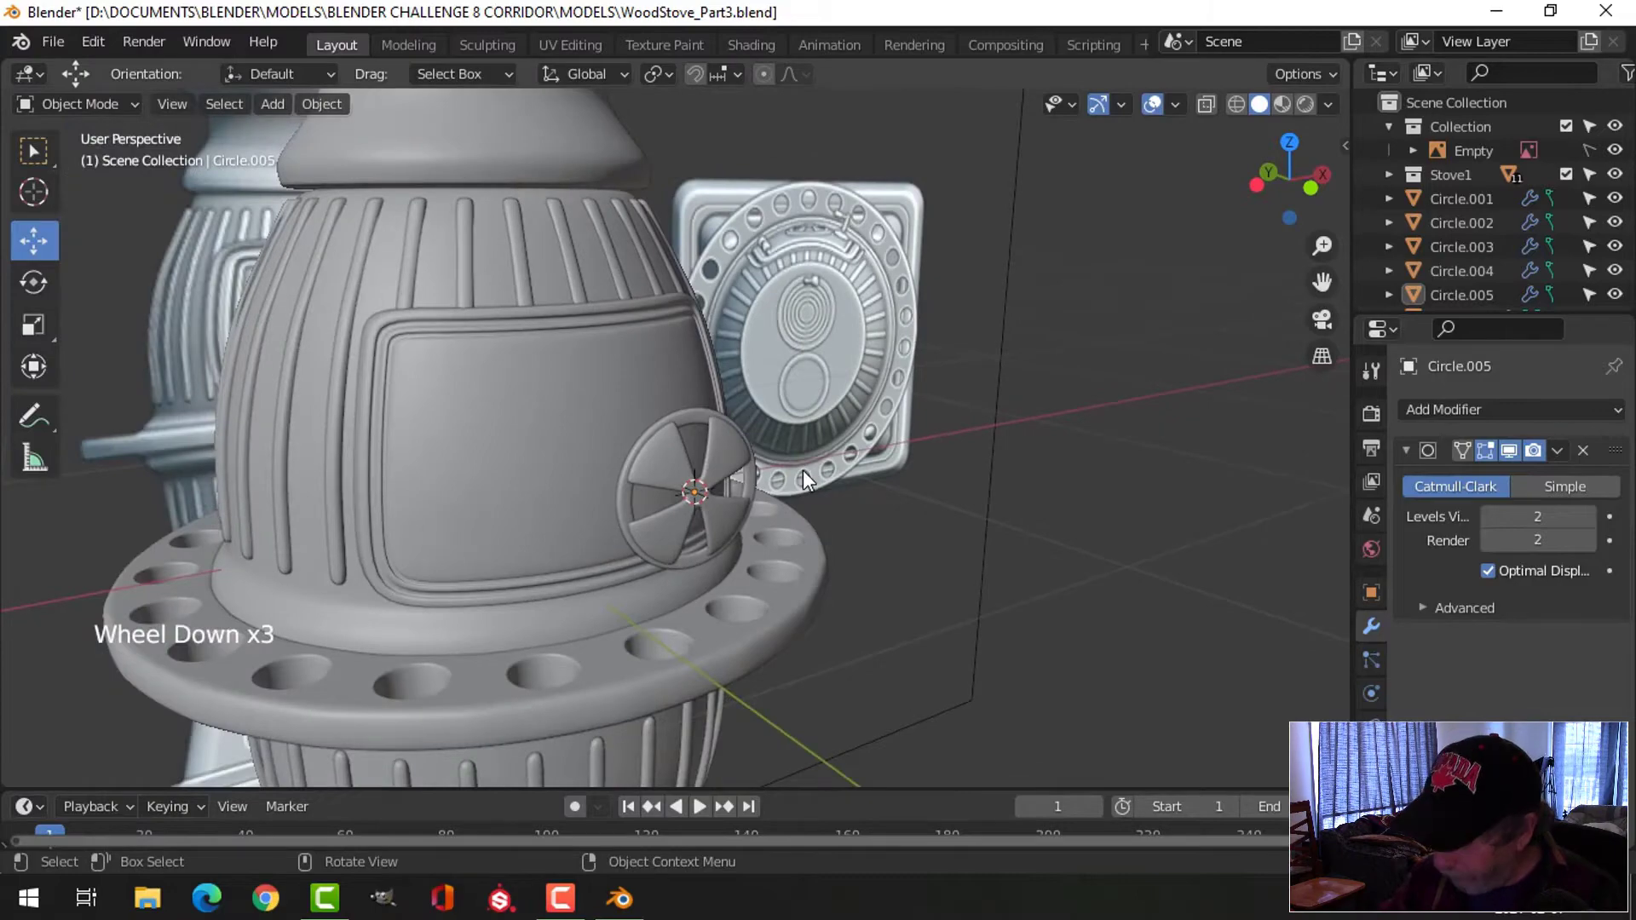
Hide all the model objects to examine the door's fittings in the front reference image, and unhide them again
key("KP_1")
scroll(750, 489, "down", 8)
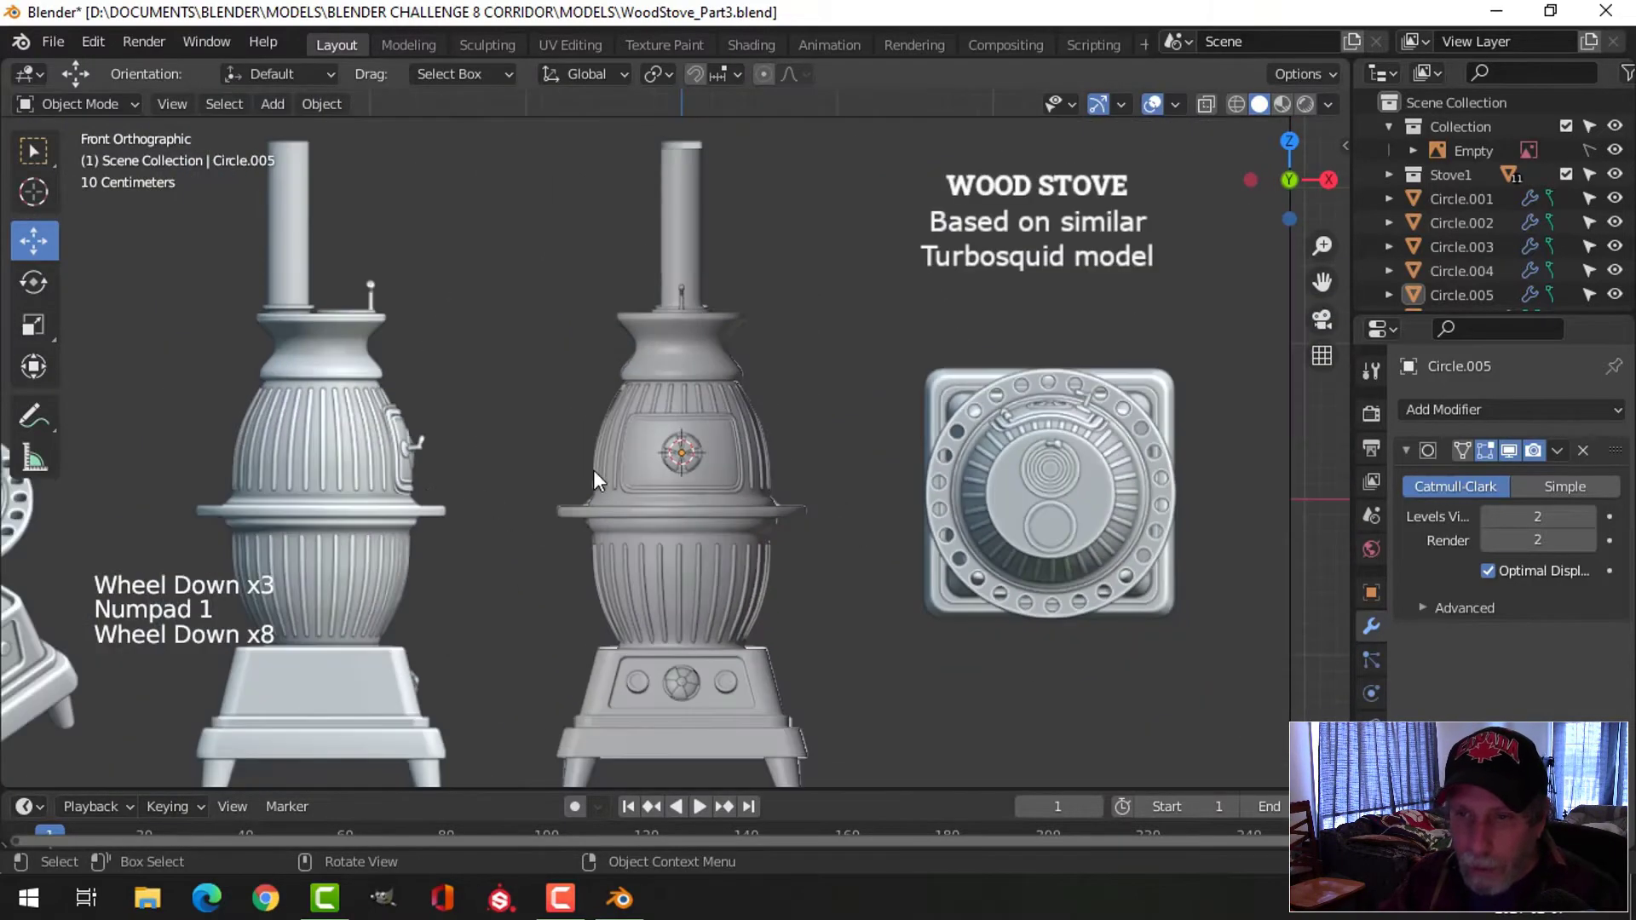
key("a")
key("h")
scroll(748, 457, "up", 9)
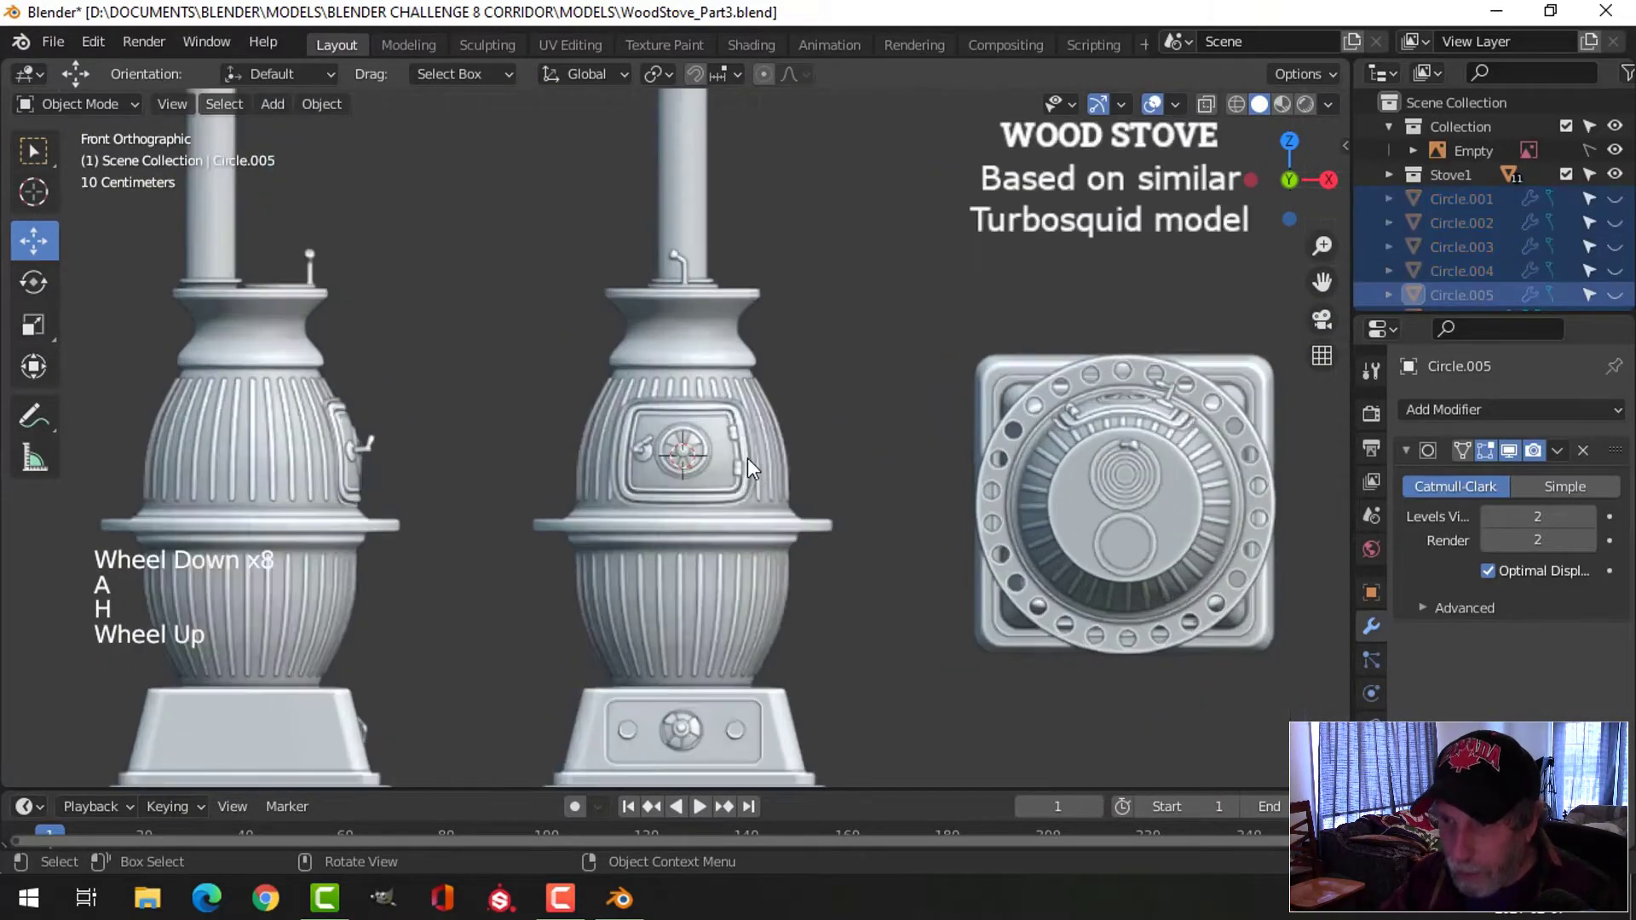
scroll(743, 461, "down", 3)
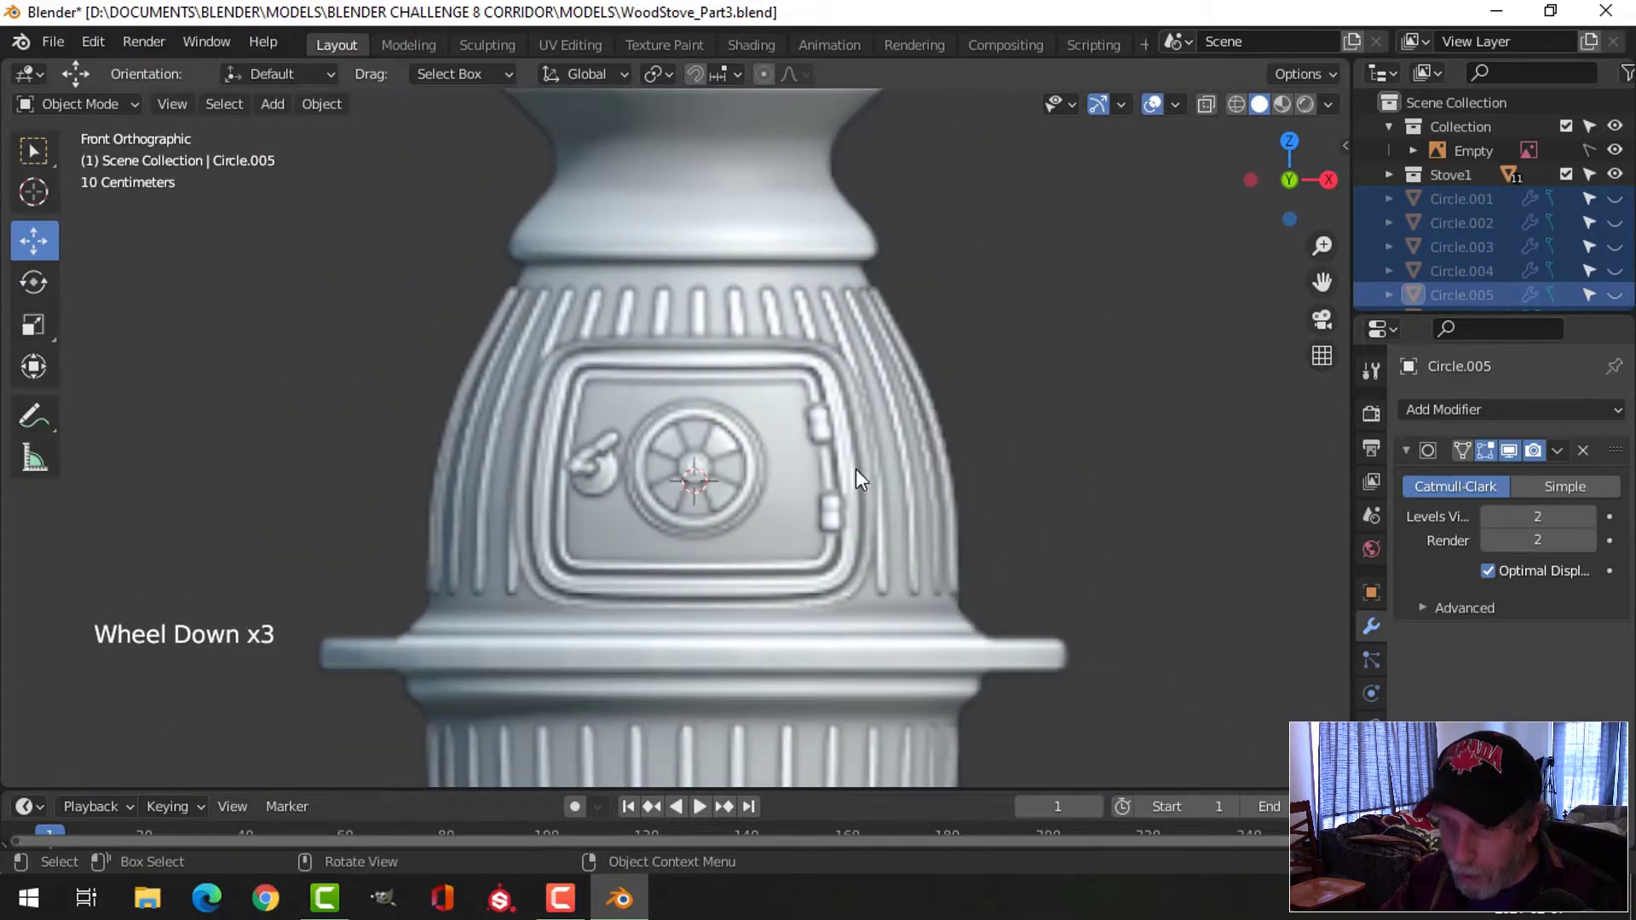
key("alt+h")
key("alt+a")
Save the wood stove file
middle_click_drag(856, 469, 784, 540)
key("ctrl+s")
scroll(777, 554, "up", 6)
key("shift+a")
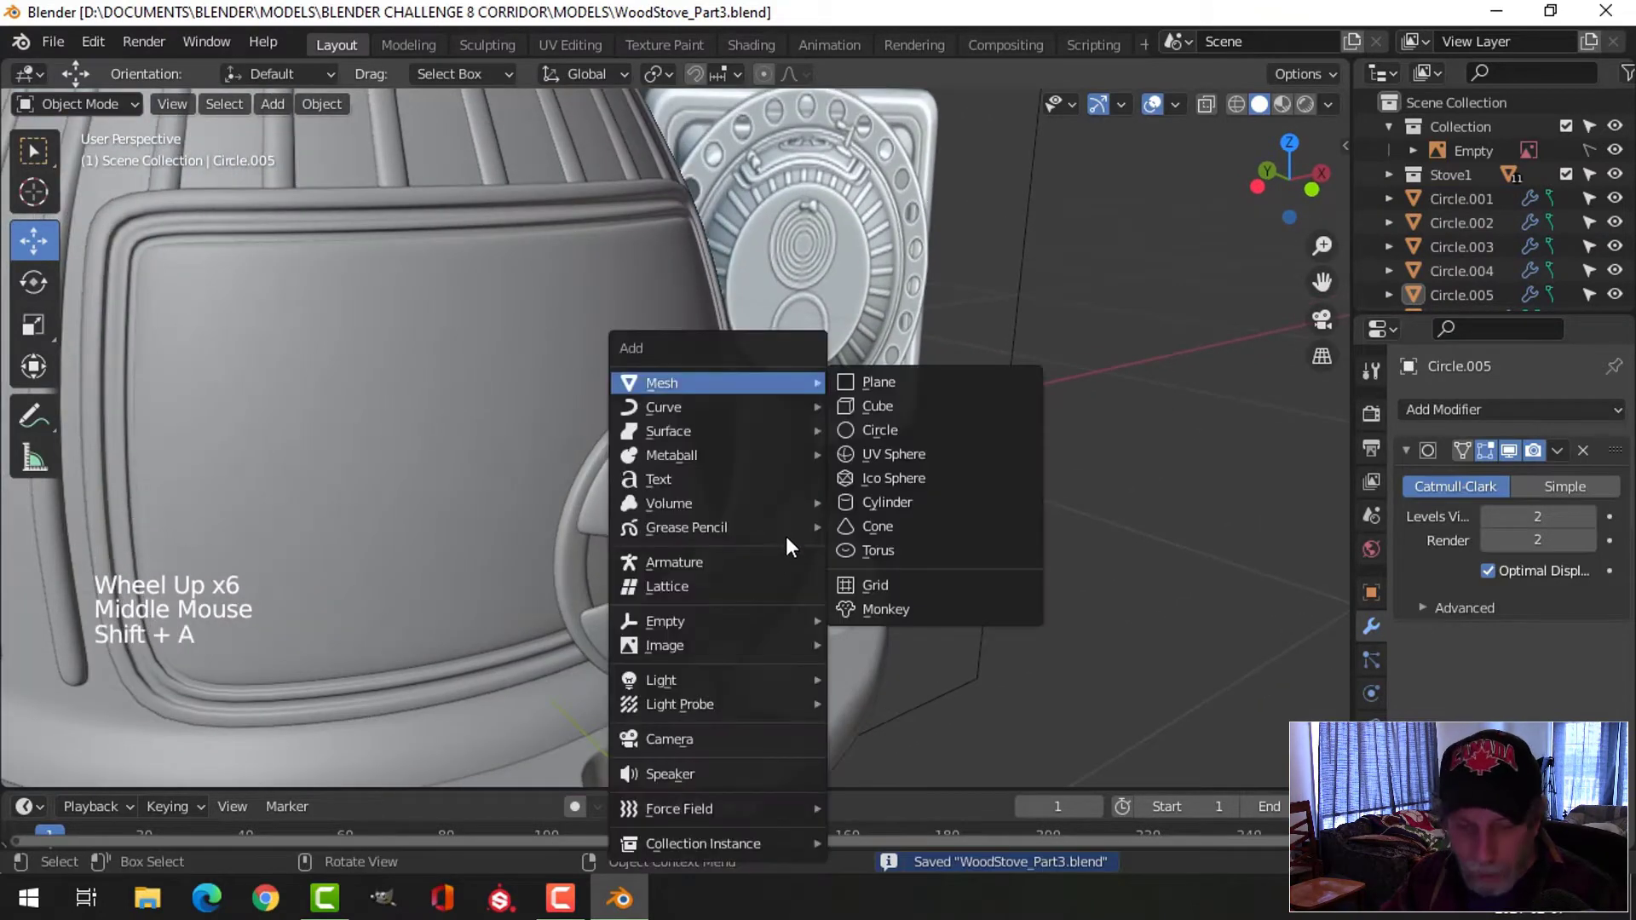
left_click(714, 386)
Duplicate the ring's inner front edge loop and move the copy about 0.069 m forward along the negative Y axis
key("Tab")
scroll(720, 396, "up", 3)
key("alt+a")
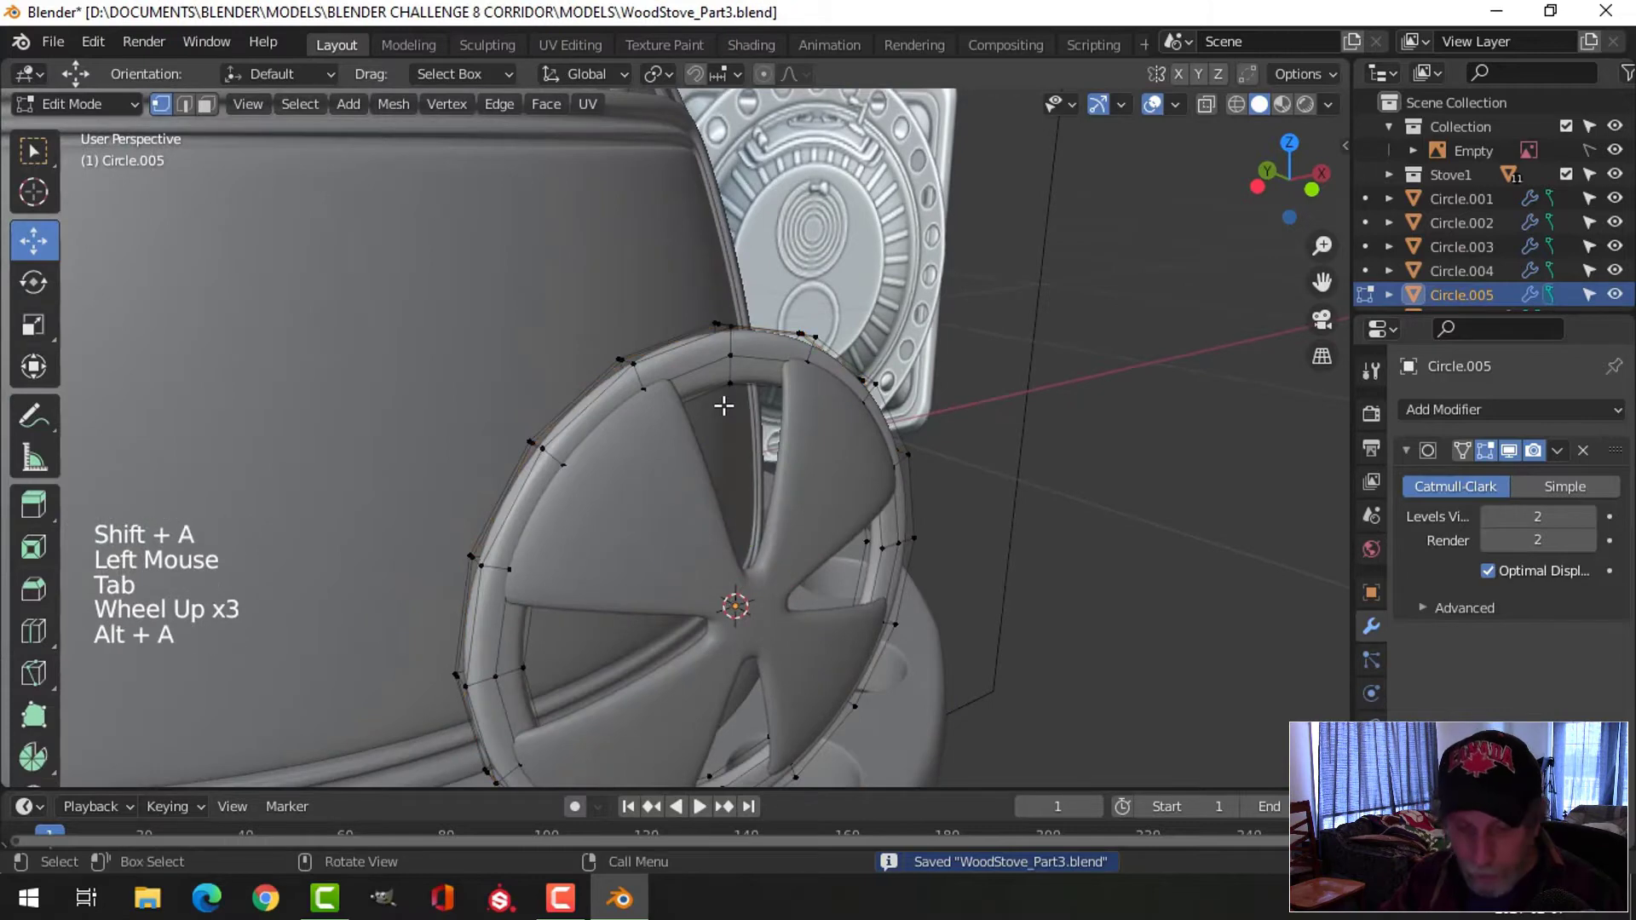
key("2")
left_click(707, 393, "alt+shift")
middle_click_drag(707, 392, 877, 467)
scroll(887, 478, "down", 2)
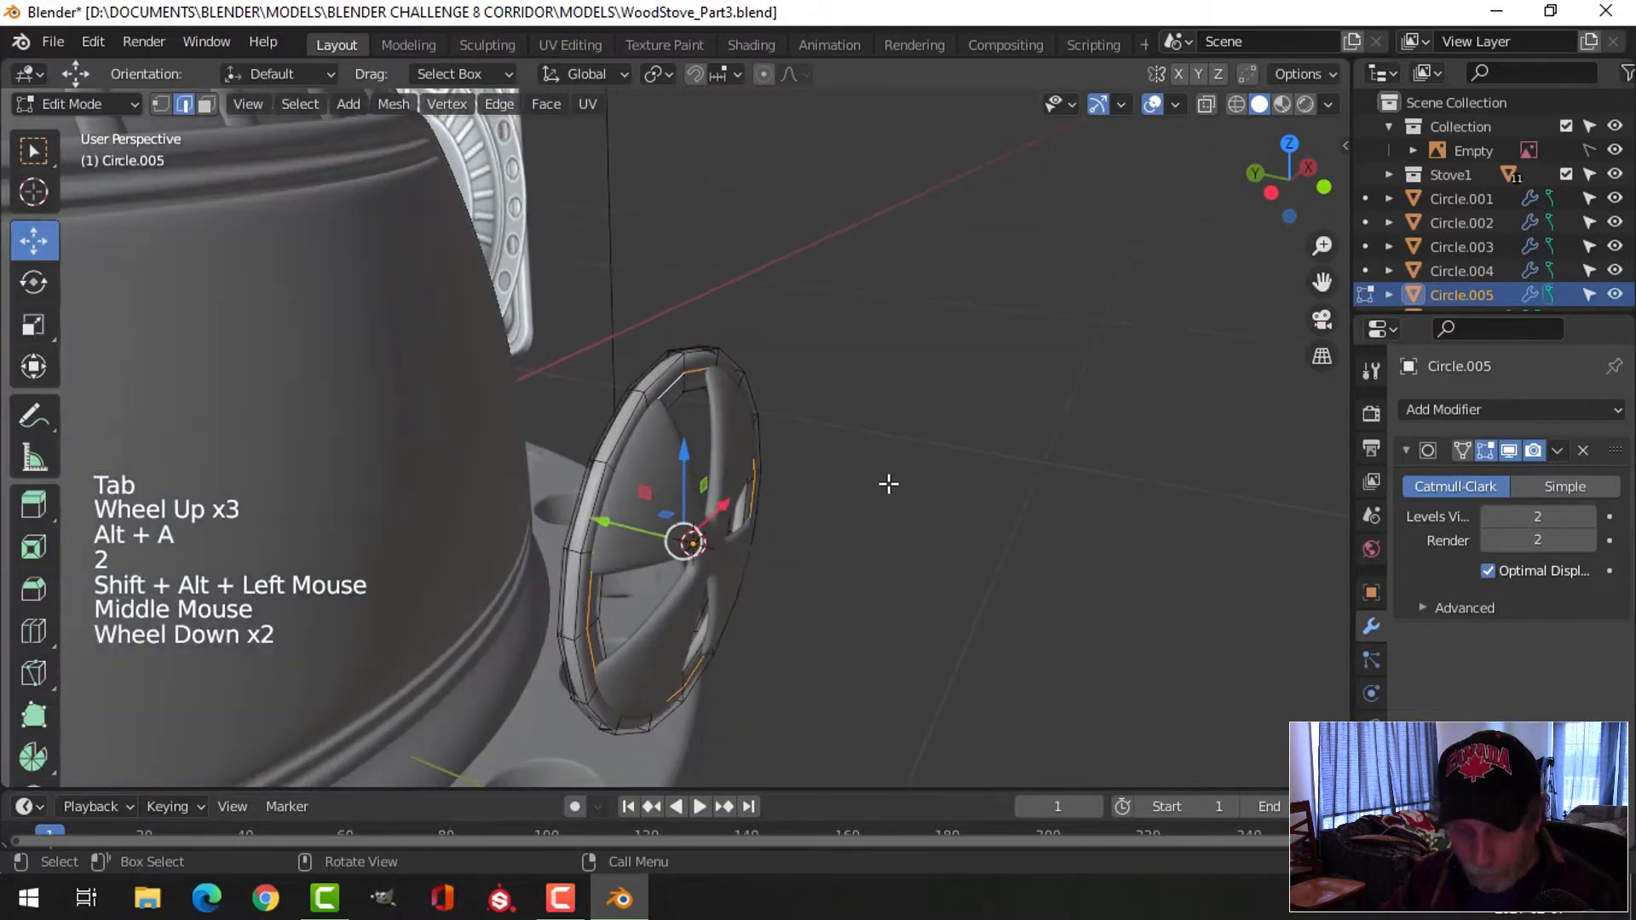
key("shift+d")
right_click(889, 484)
left_click_drag(605, 523, 692, 546)
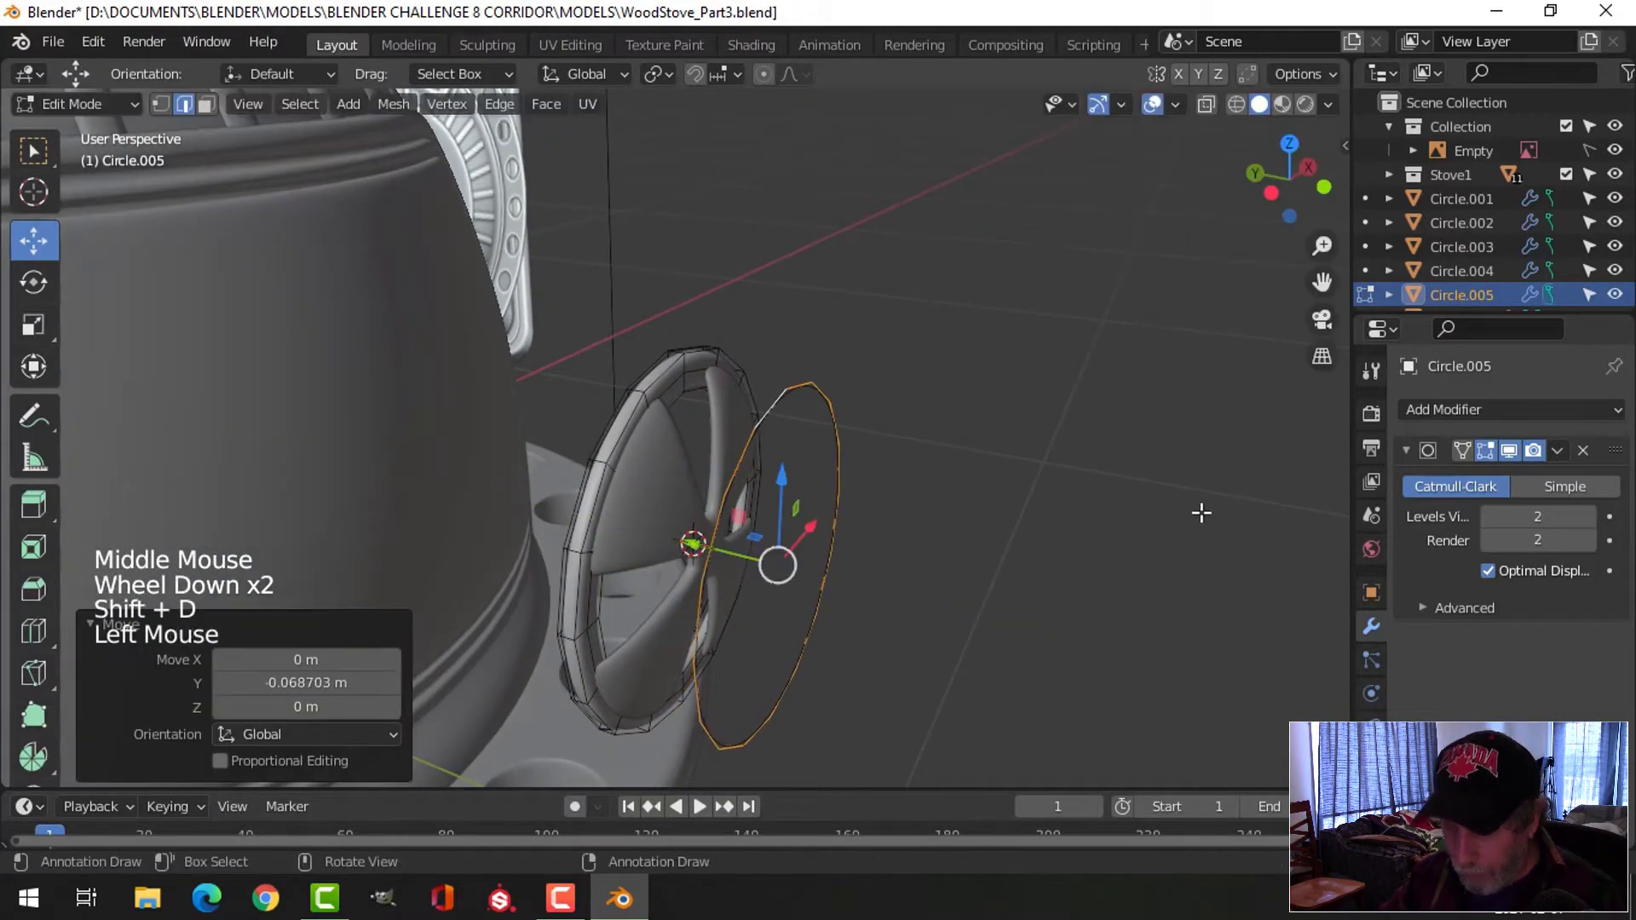
Separate the duplicated edge loop into its own object and select it
key("p")
key("Tab")
left_click(821, 400)
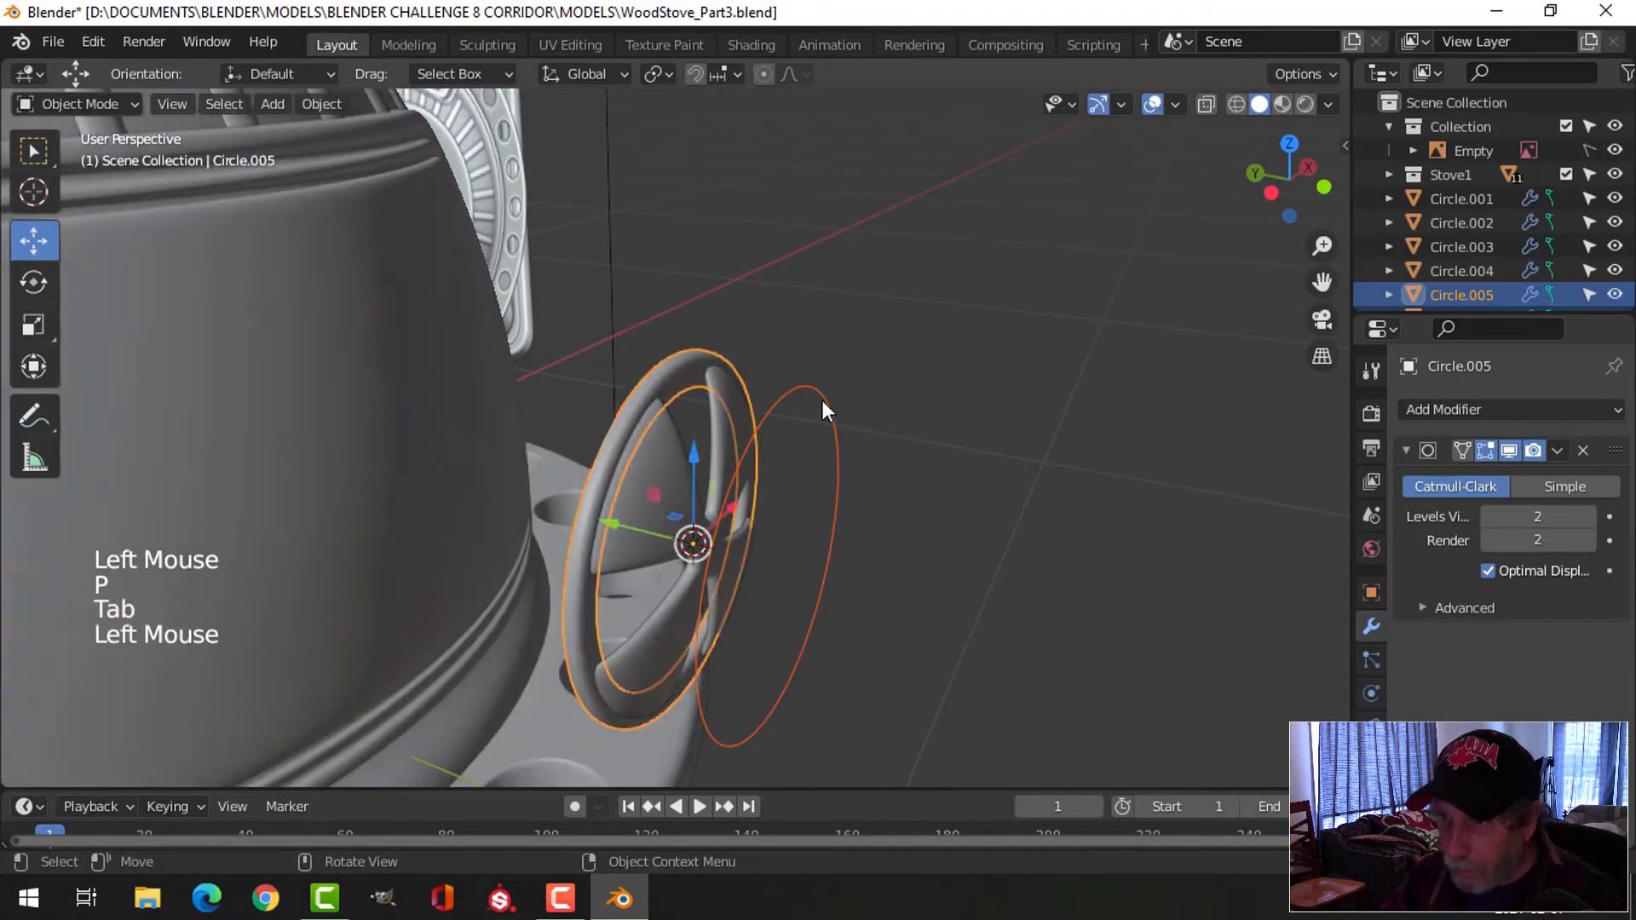
Scale the separated circle down to hub size and move it back along Y to the front of the wheel's centre
key("Tab")
key("a")
key("s")
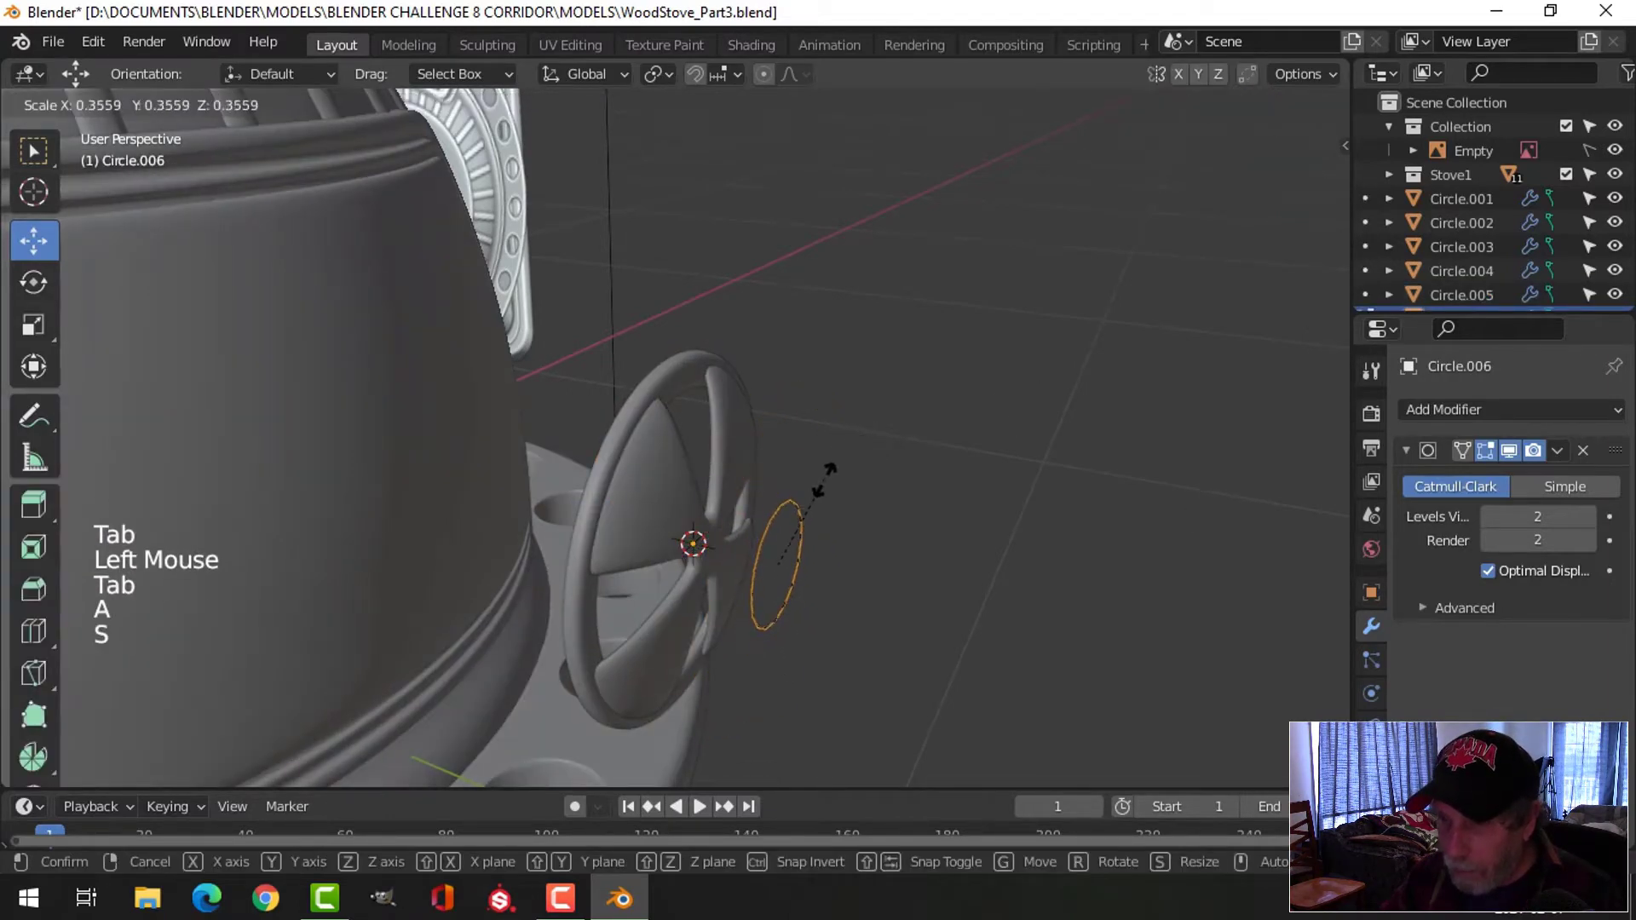
left_click(823, 537)
left_click_drag(714, 546, 641, 540)
Extrude the hub circle about 0.007 m forward along the negative Y axis to form the hub's outer wall
middle_click_drag(920, 496, 835, 529)
scroll(863, 530, "up", 2)
scroll(863, 531, "up", 1)
key("e")
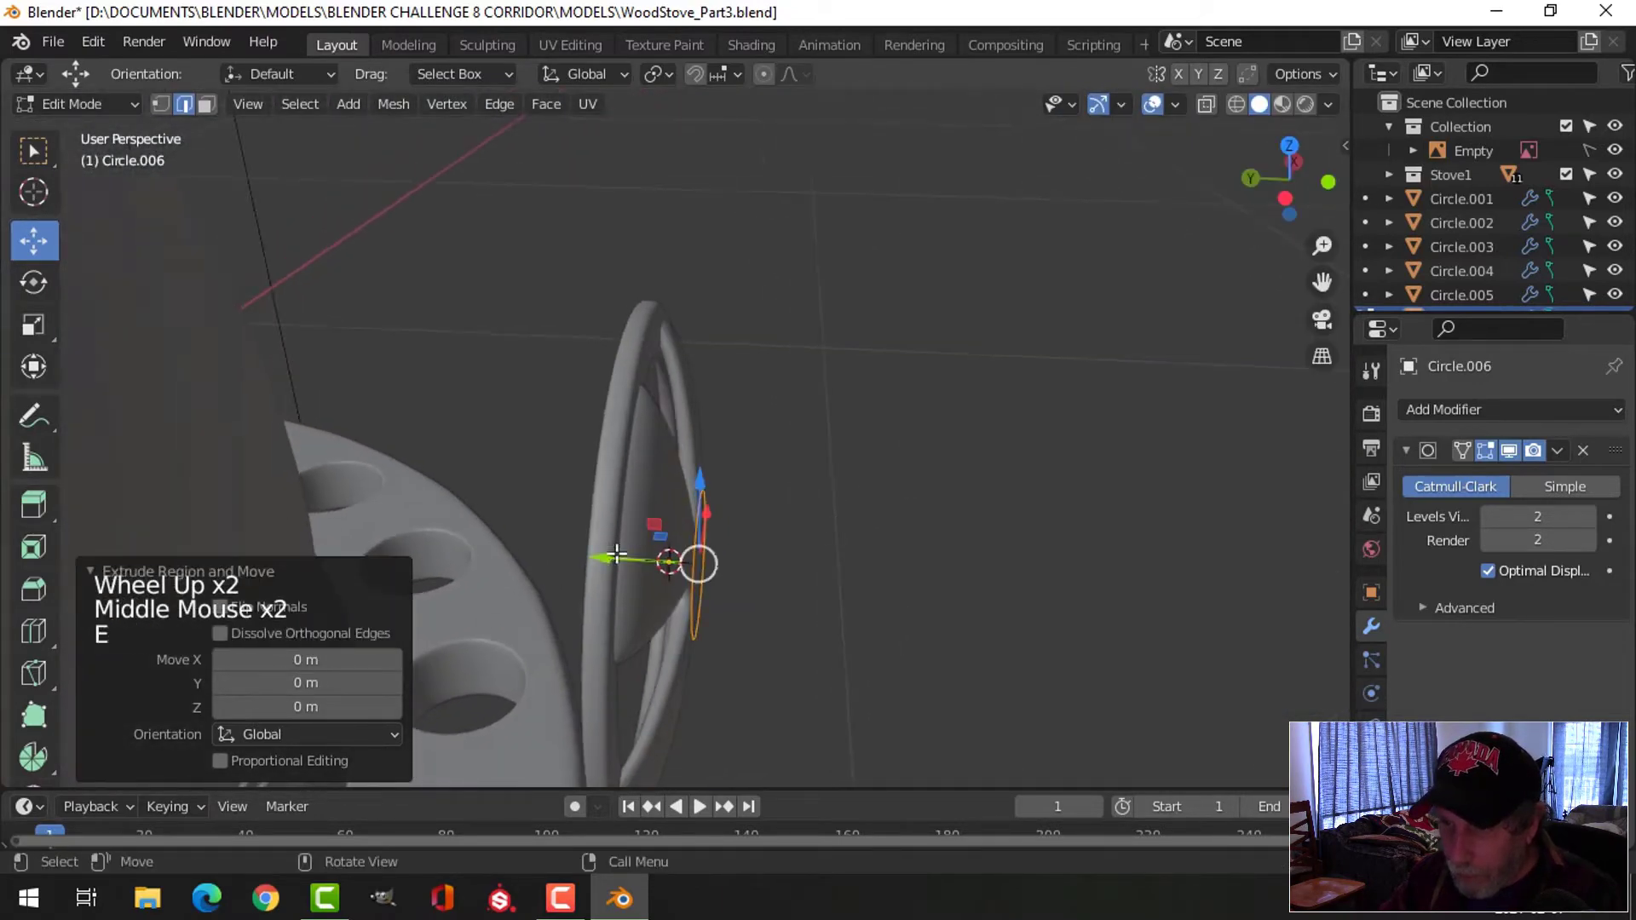
left_click_drag(616, 555, 630, 555)
middle_click_drag(804, 519, 986, 486)
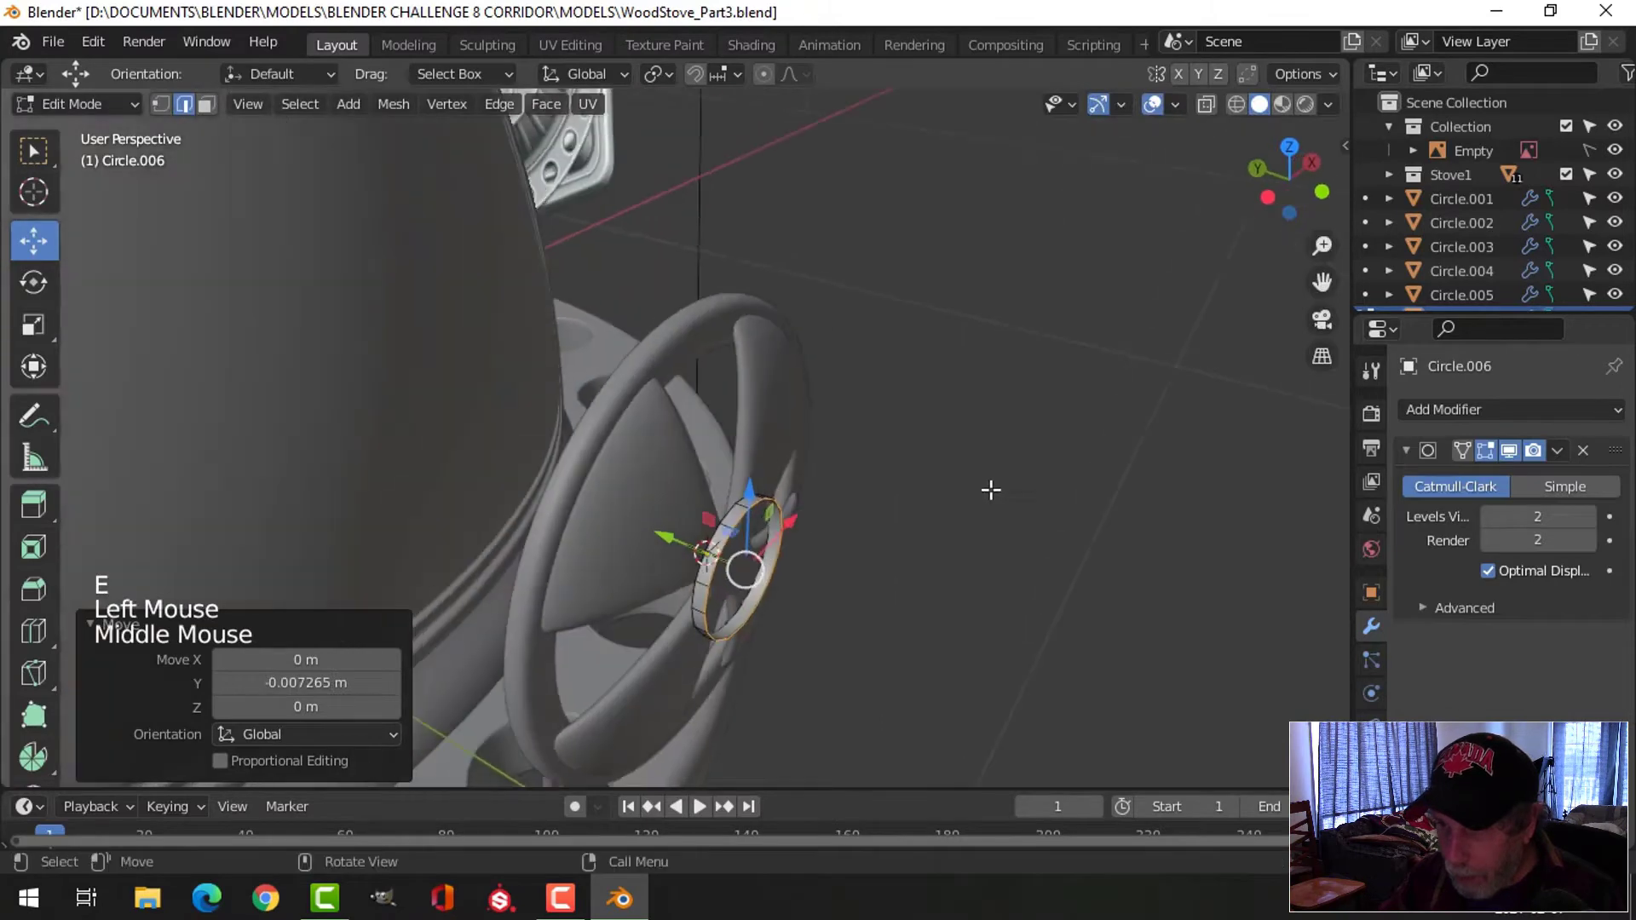
Extrude the hub's front edge inward to about half its size, and extrude the resulting inner loop slightly forward
key("e")
key("s")
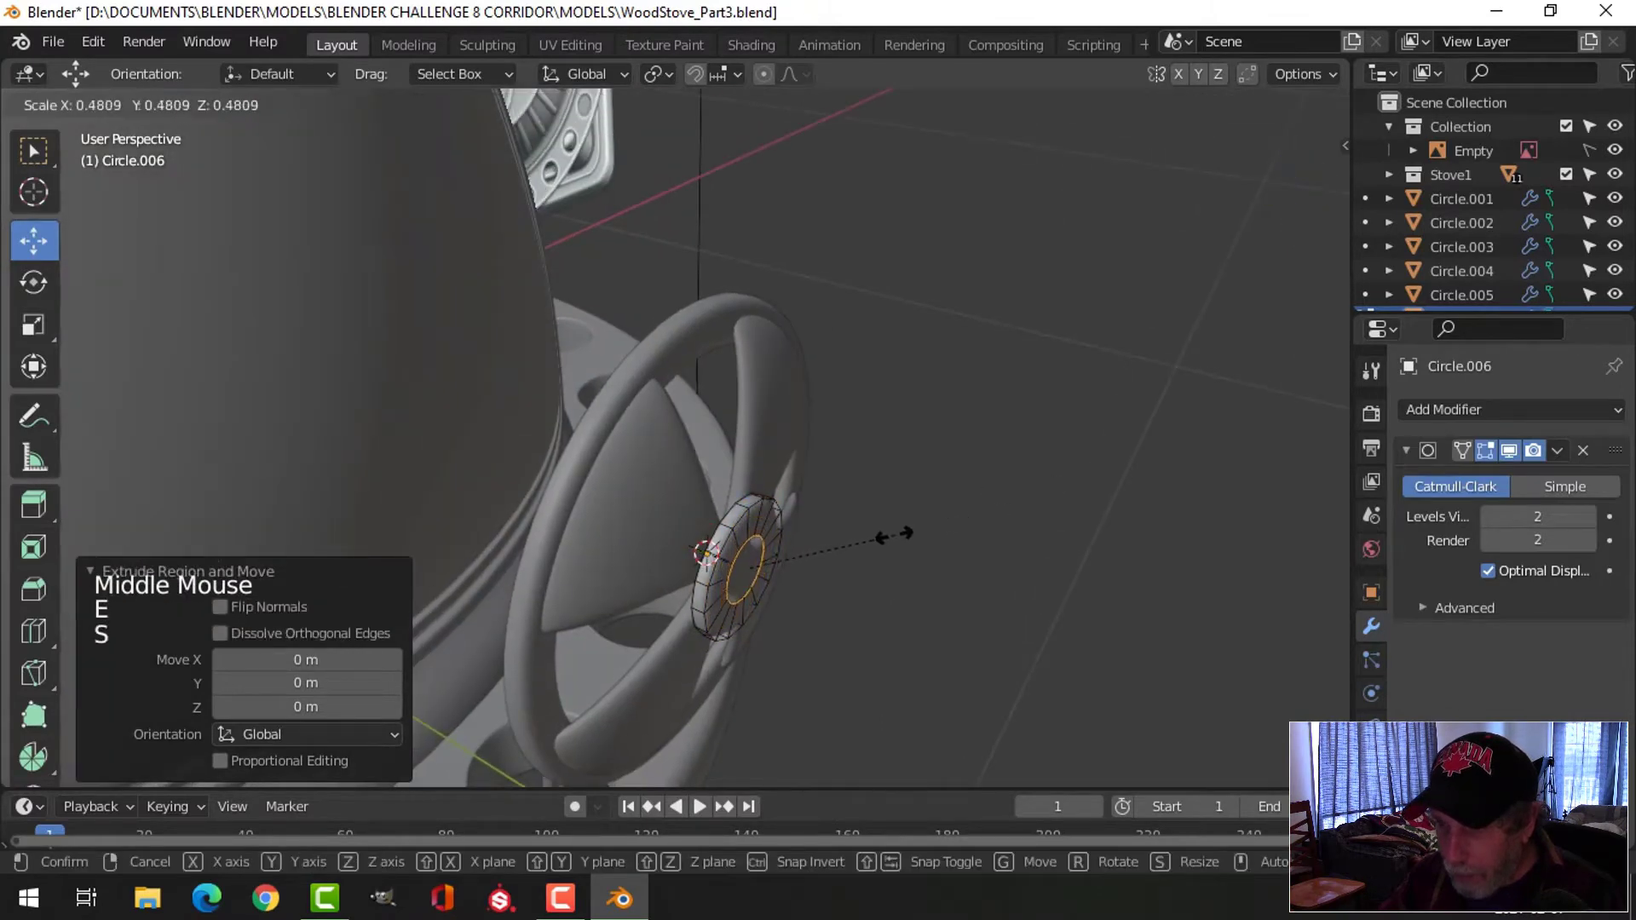
left_click(865, 537)
middle_click_drag(865, 536, 642, 541)
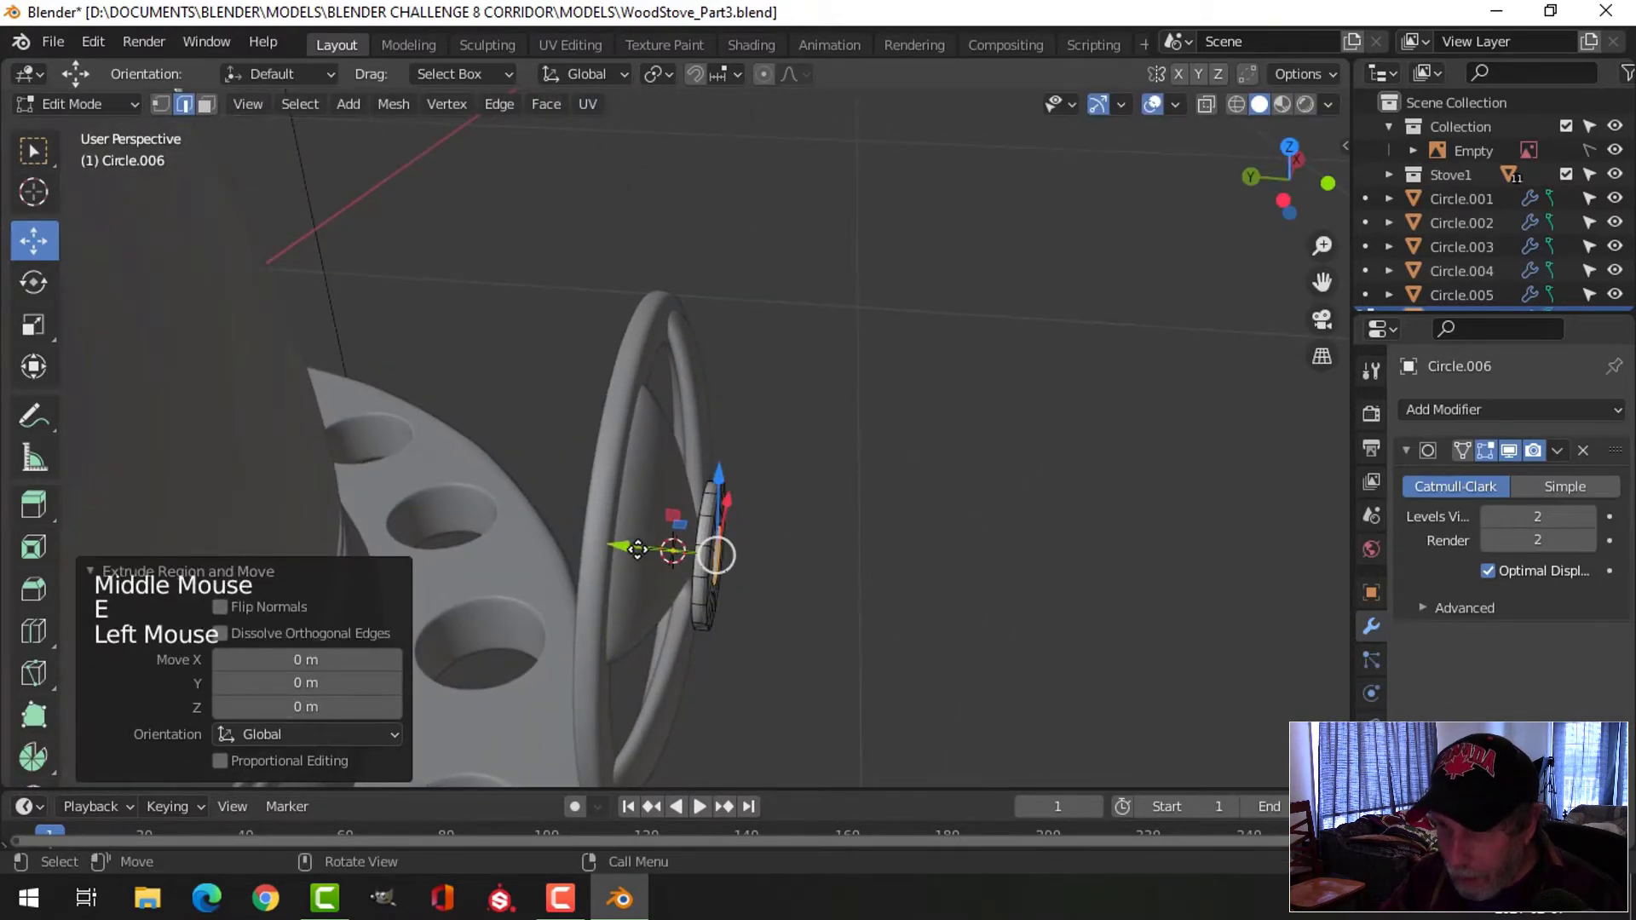
left_click_drag(637, 549, 651, 550)
Extrude and shrink the hub's inner loop, extrude it once more and merge its vertices at the centre to close the cap
middle_click_drag(651, 550, 963, 464)
key("e")
key("s")
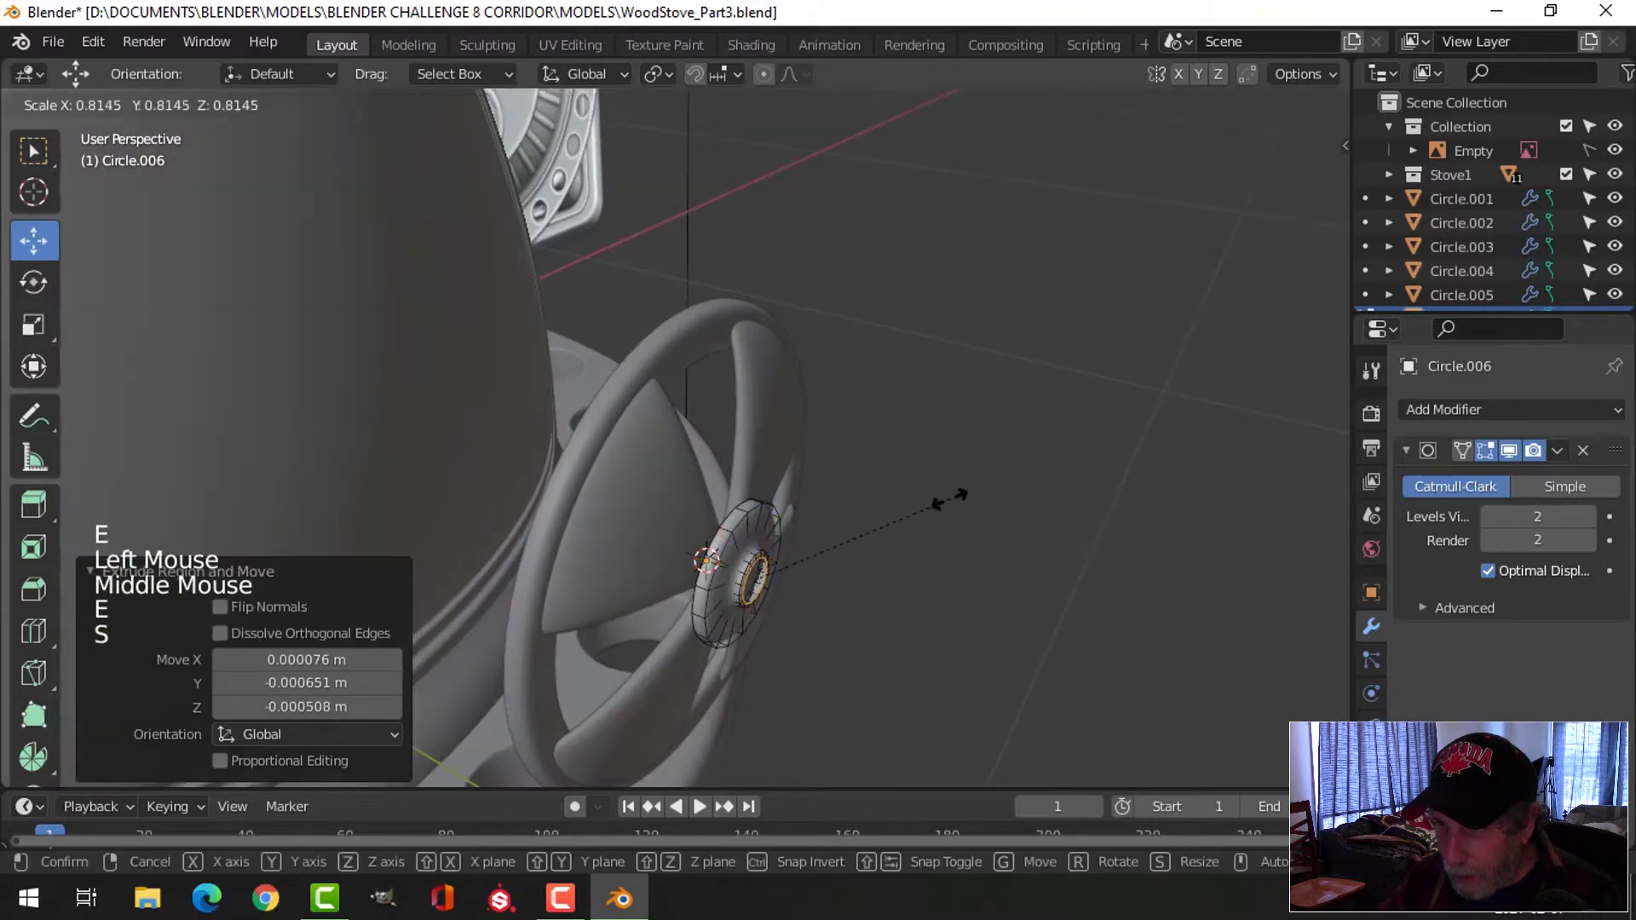
left_click(896, 513)
key("e")
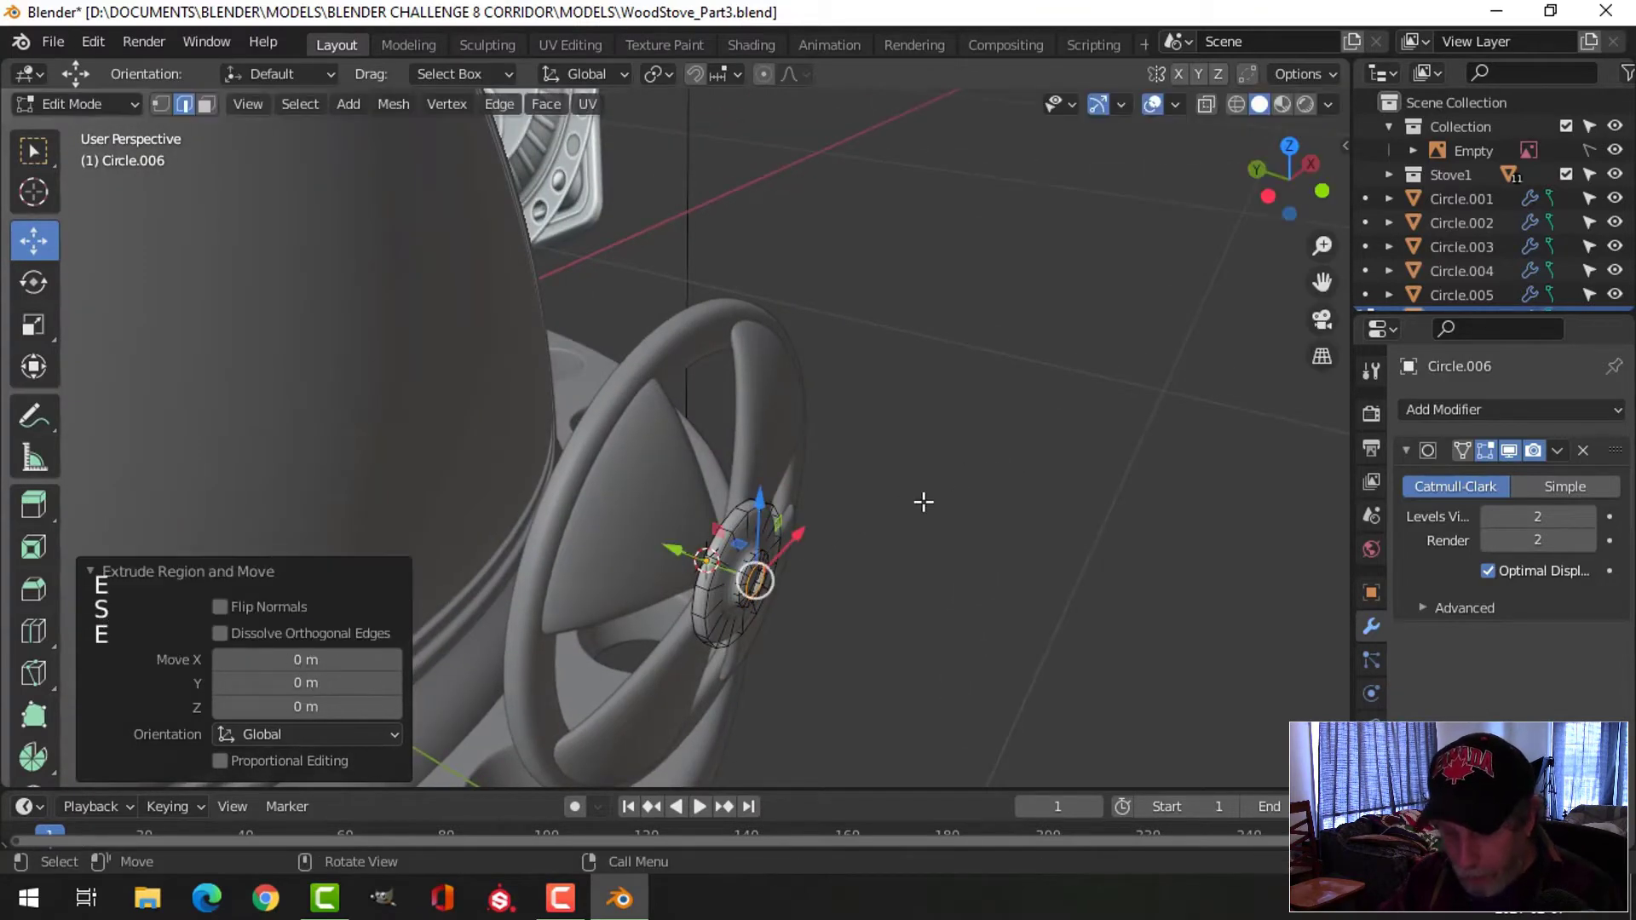
key("m")
left_click(923, 503)
scroll(851, 570, "up", 2)
key("Tab")
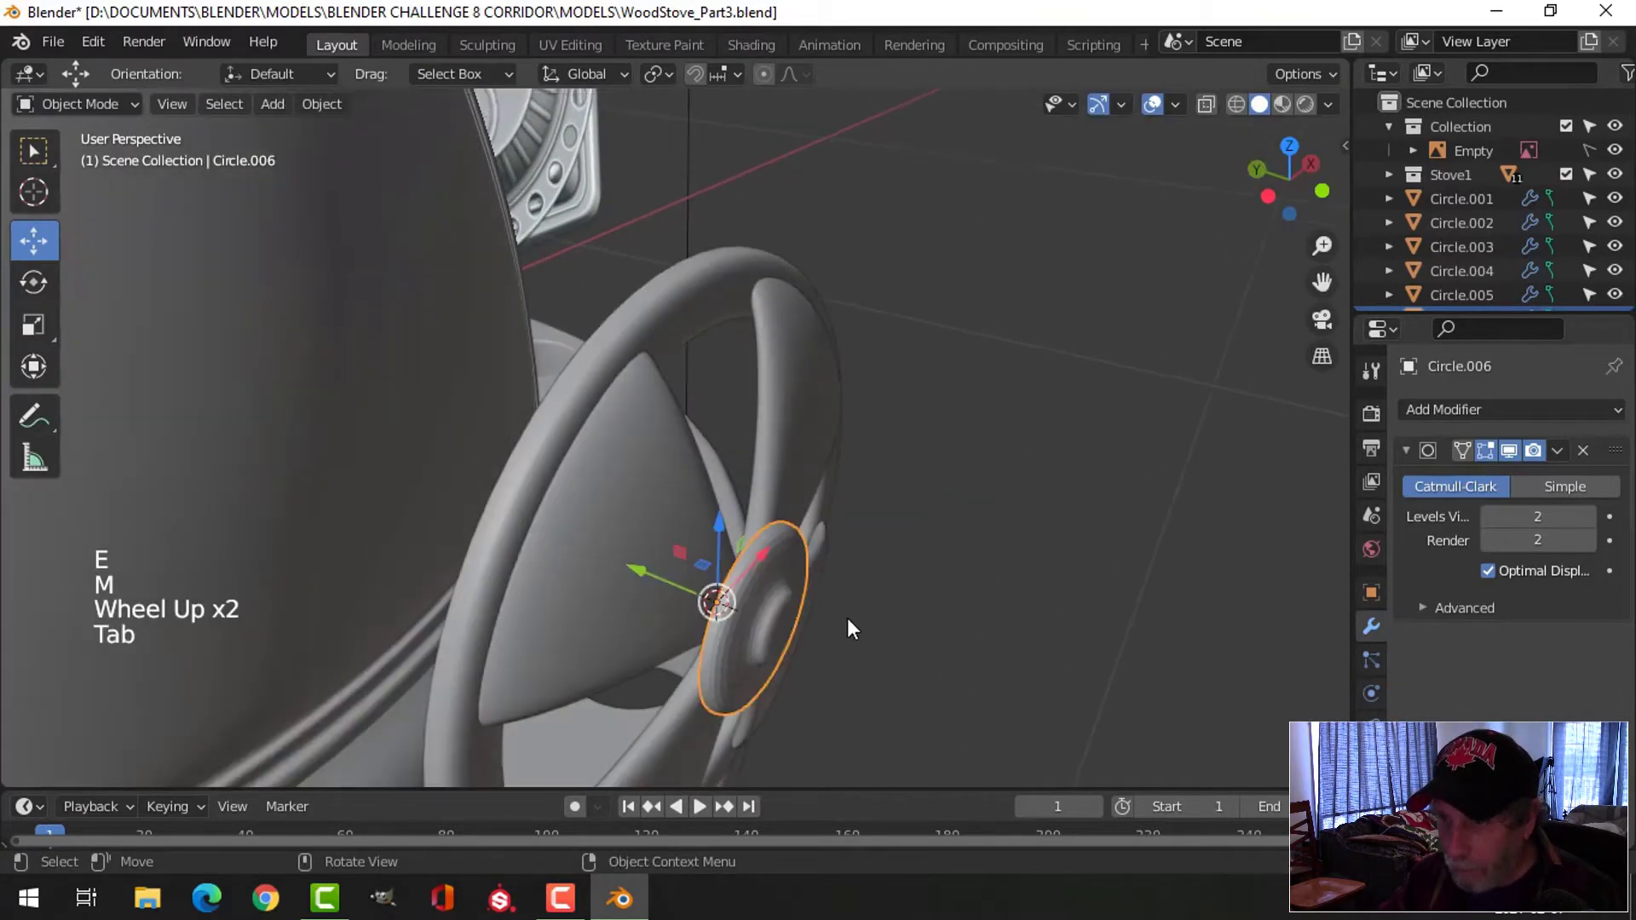
Shade the hub smooth and move it slightly back along Y against the wheel's blades
right_click(754, 565)
left_click(700, 451)
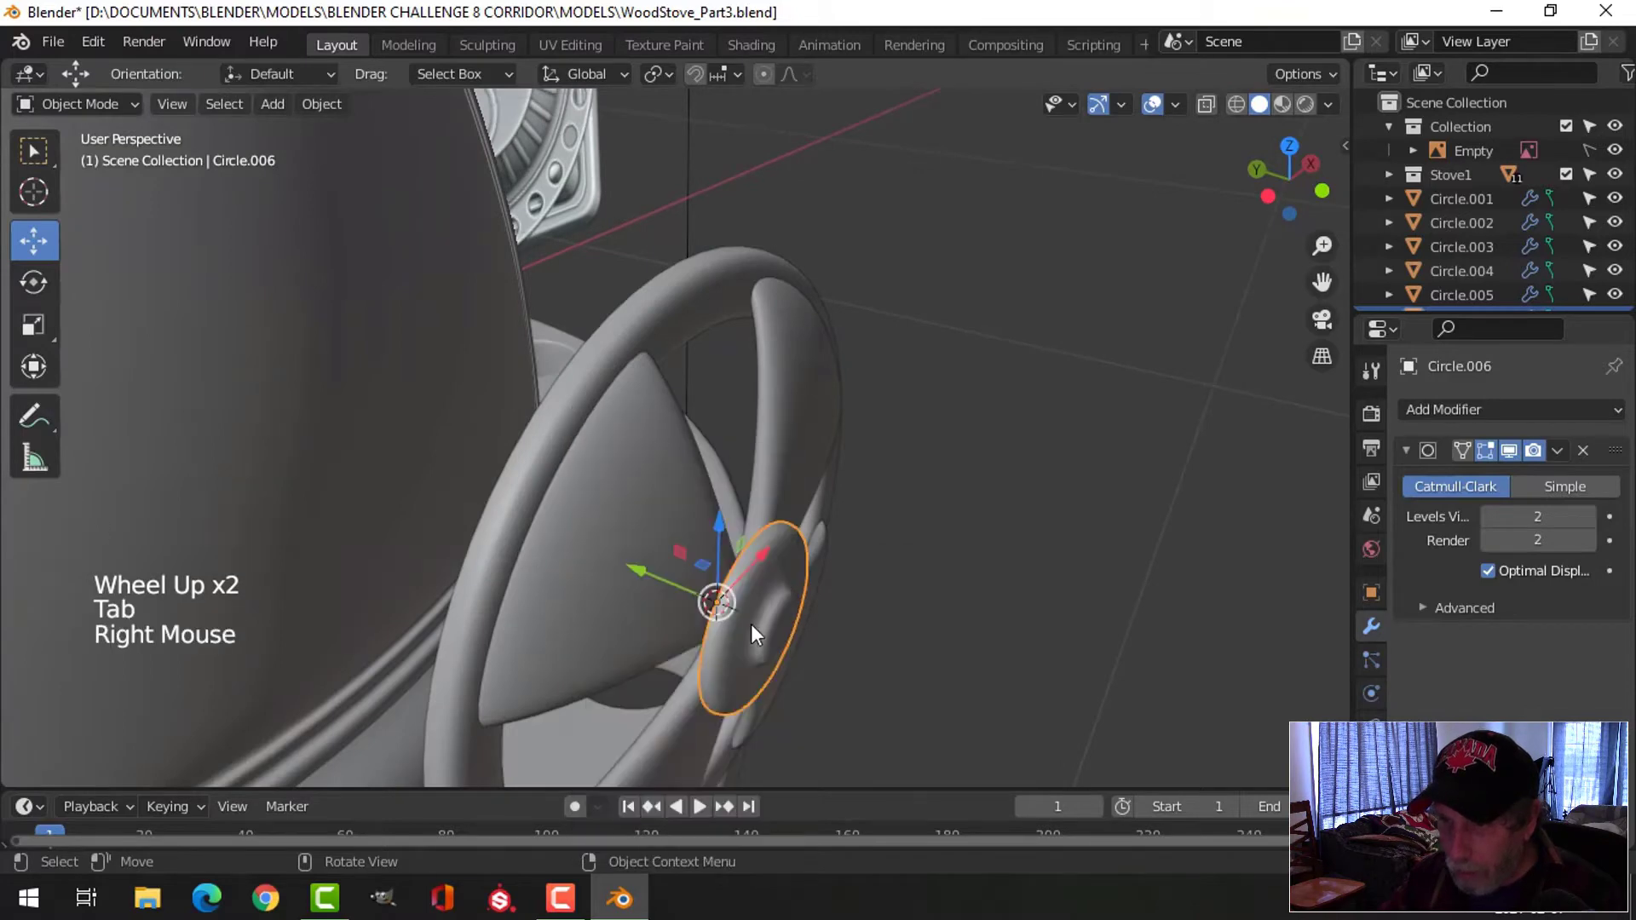
middle_click_drag(750, 623, 634, 571)
left_click_drag(607, 559, 591, 553)
key("alt+a")
Add a UV sphere with 16 segments and 16 rings at the centre of the vent wheel
middle_click_drag(1070, 576, 864, 612)
scroll(880, 574, "down", 2)
scroll(764, 596, "down", 6)
middle_click_drag(763, 596, 811, 536)
scroll(757, 566, "up", 3)
scroll(898, 587, "up", 2)
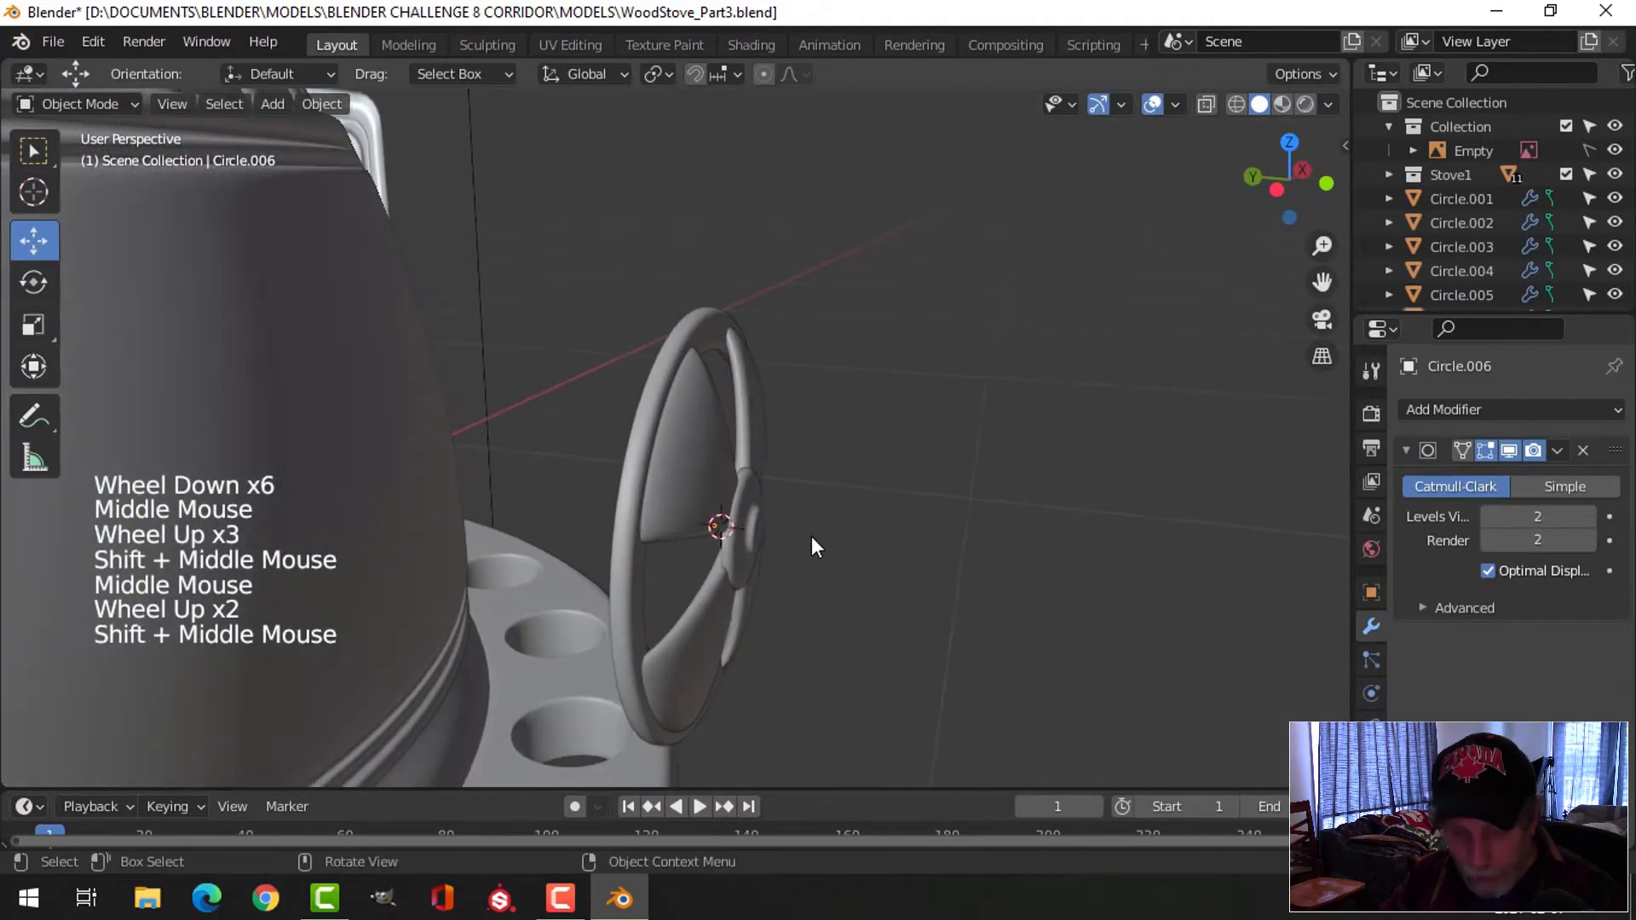
key("shift+a")
mouse_move(714, 371)
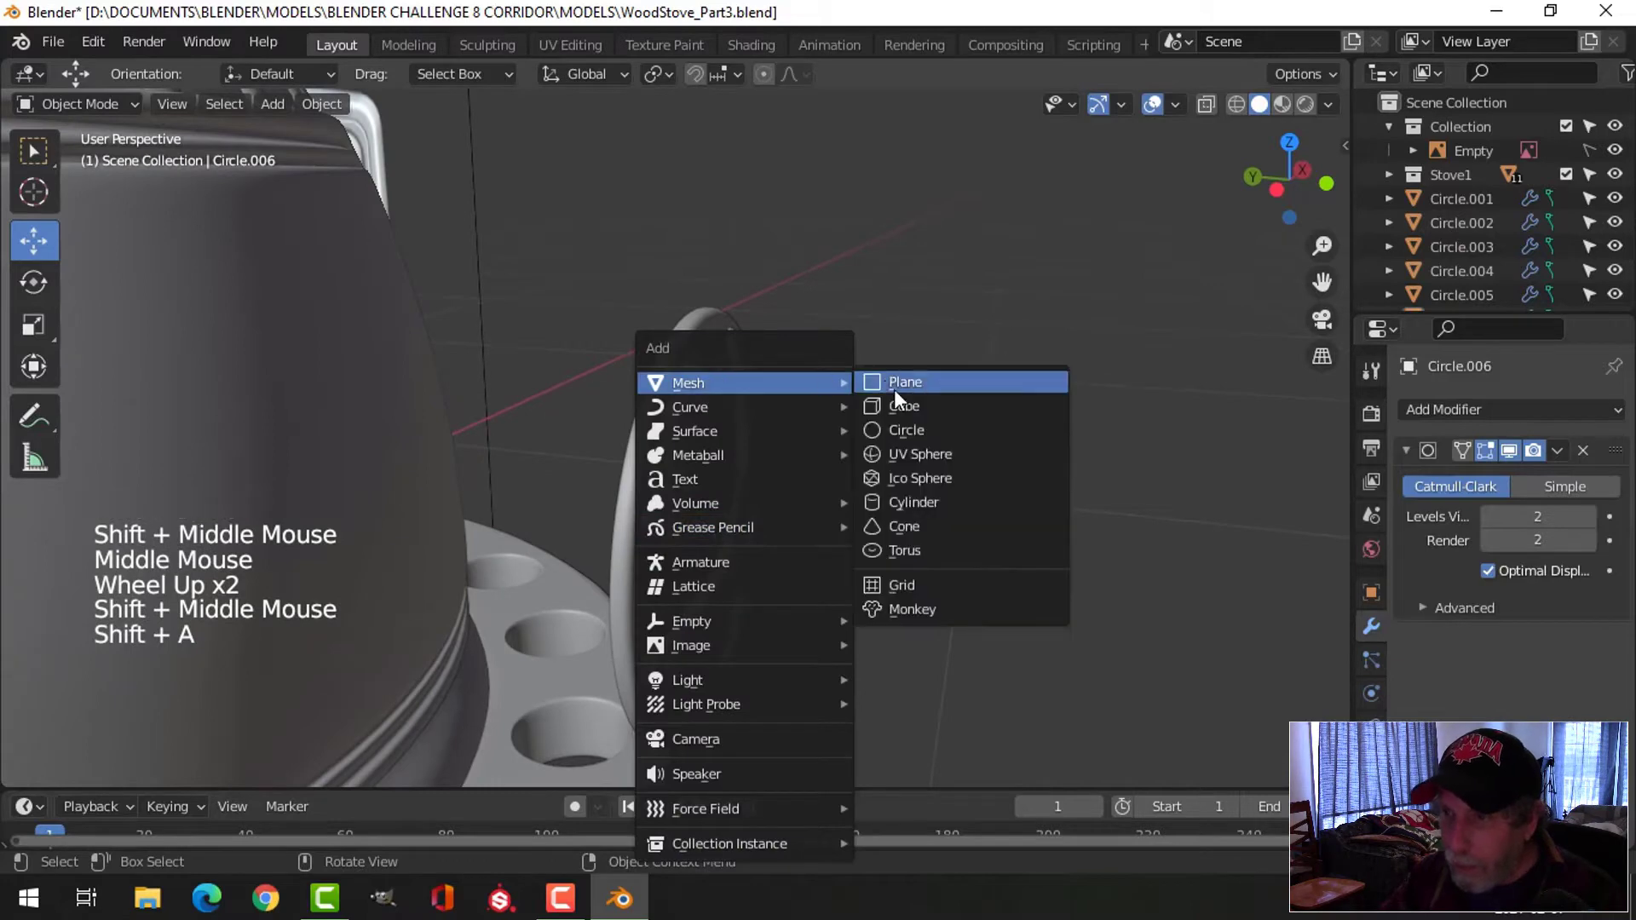
left_click(909, 452)
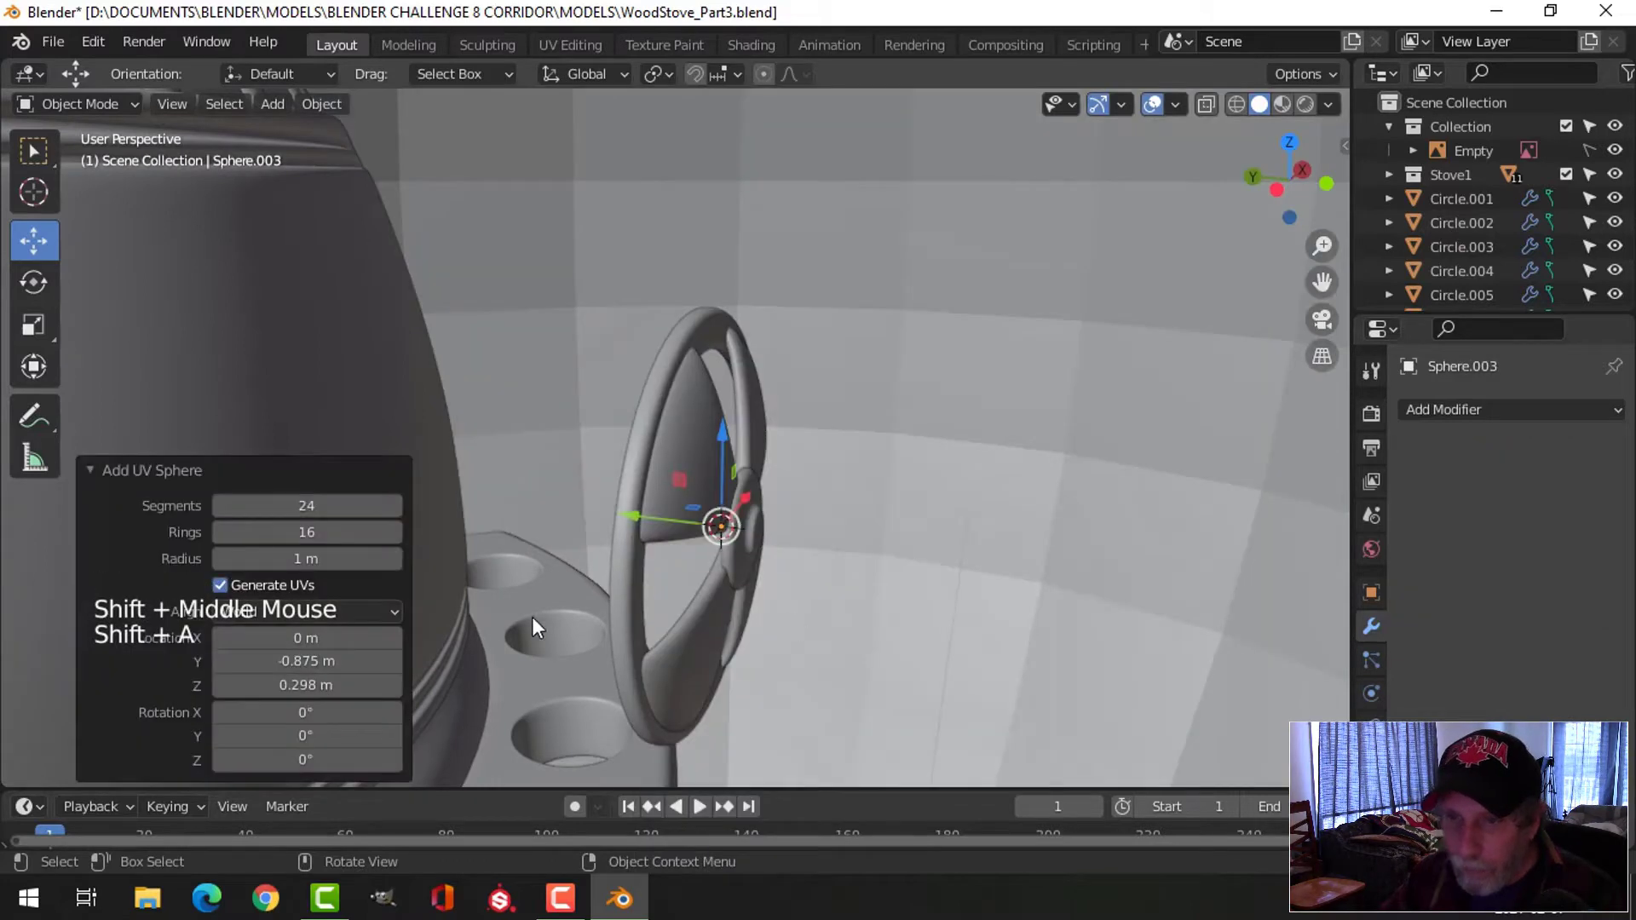
left_click(672, 494)
scroll(835, 498, "down", 8)
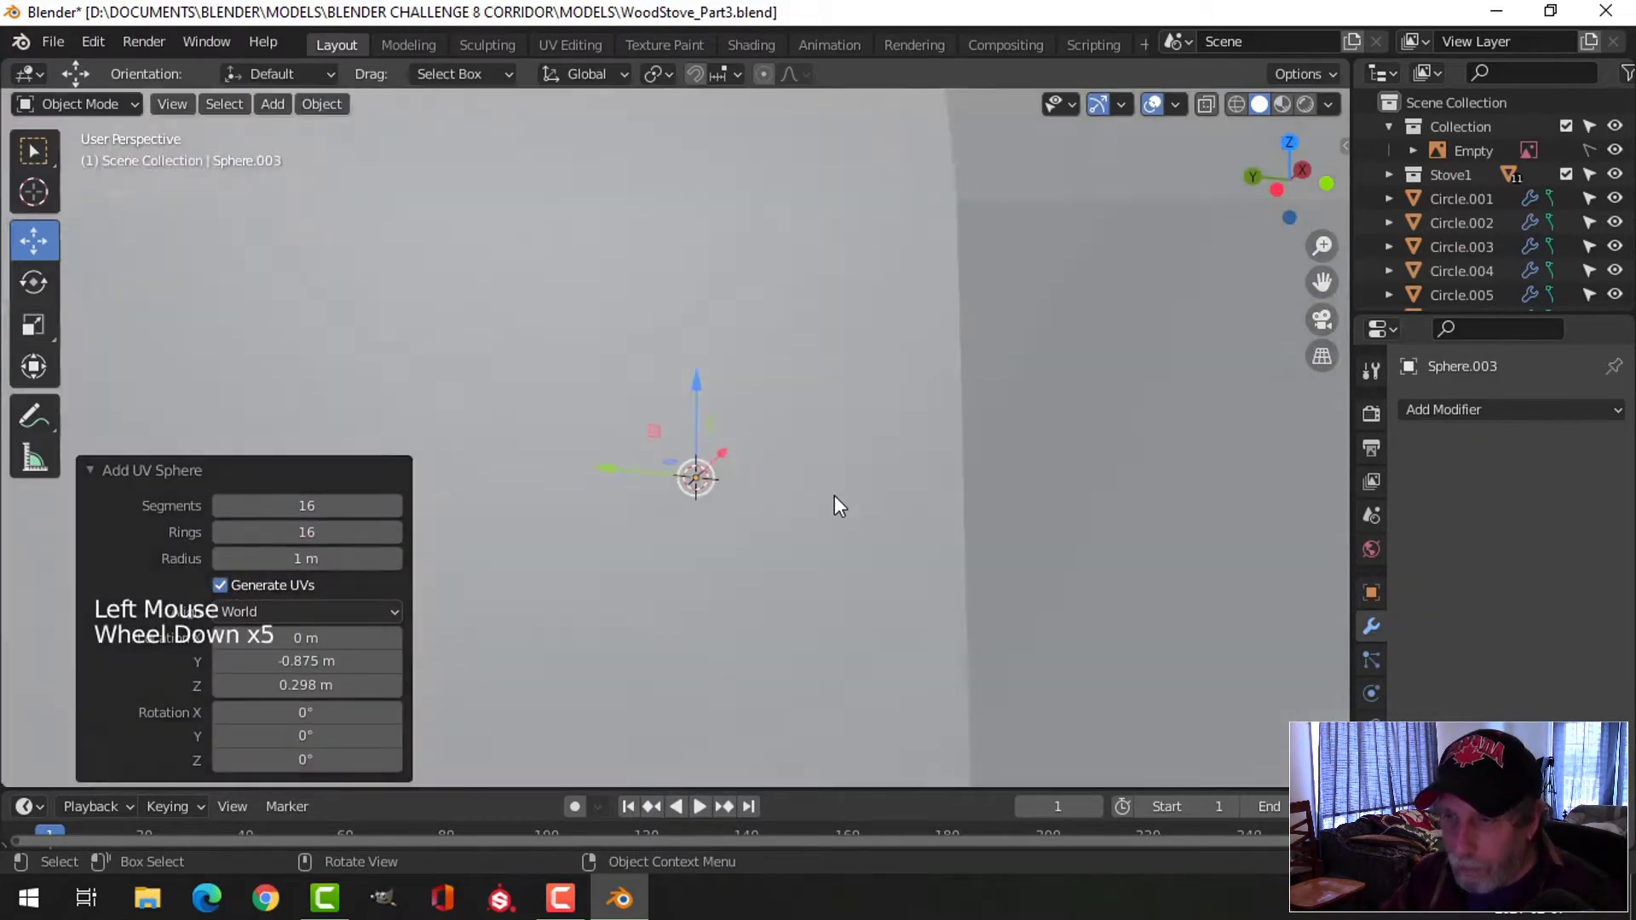
scroll(835, 503, "down", 2)
Scale the sphere's mesh to 0.099 and rotate it 90° about the X axis
key("Tab")
key("s")
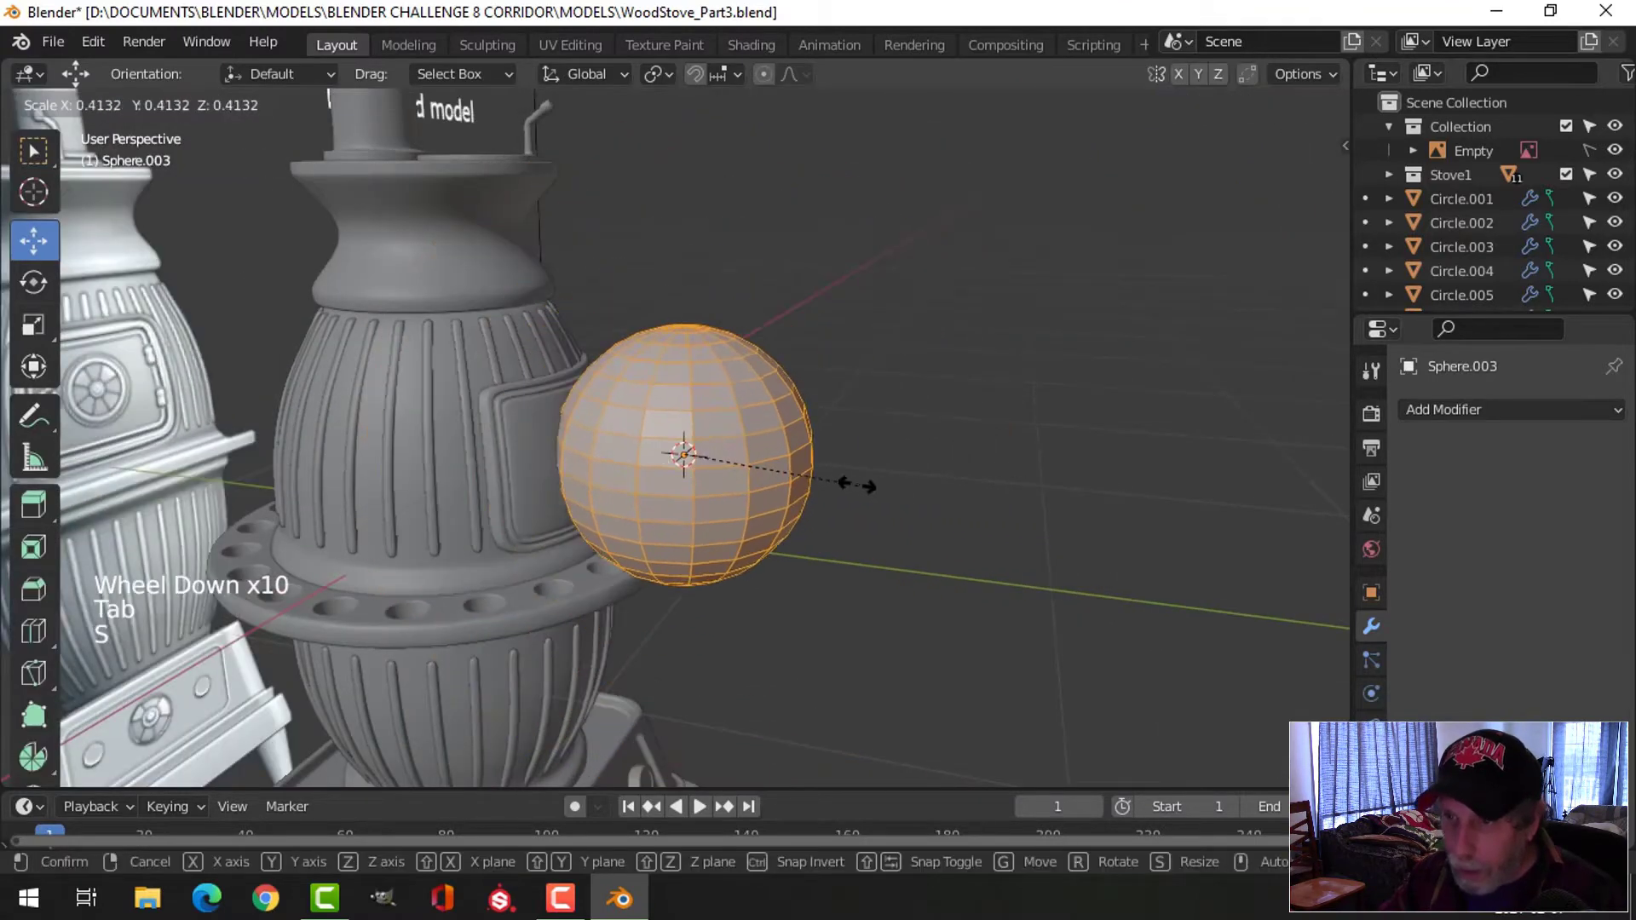
left_click(733, 464)
scroll(754, 468, "up", 3)
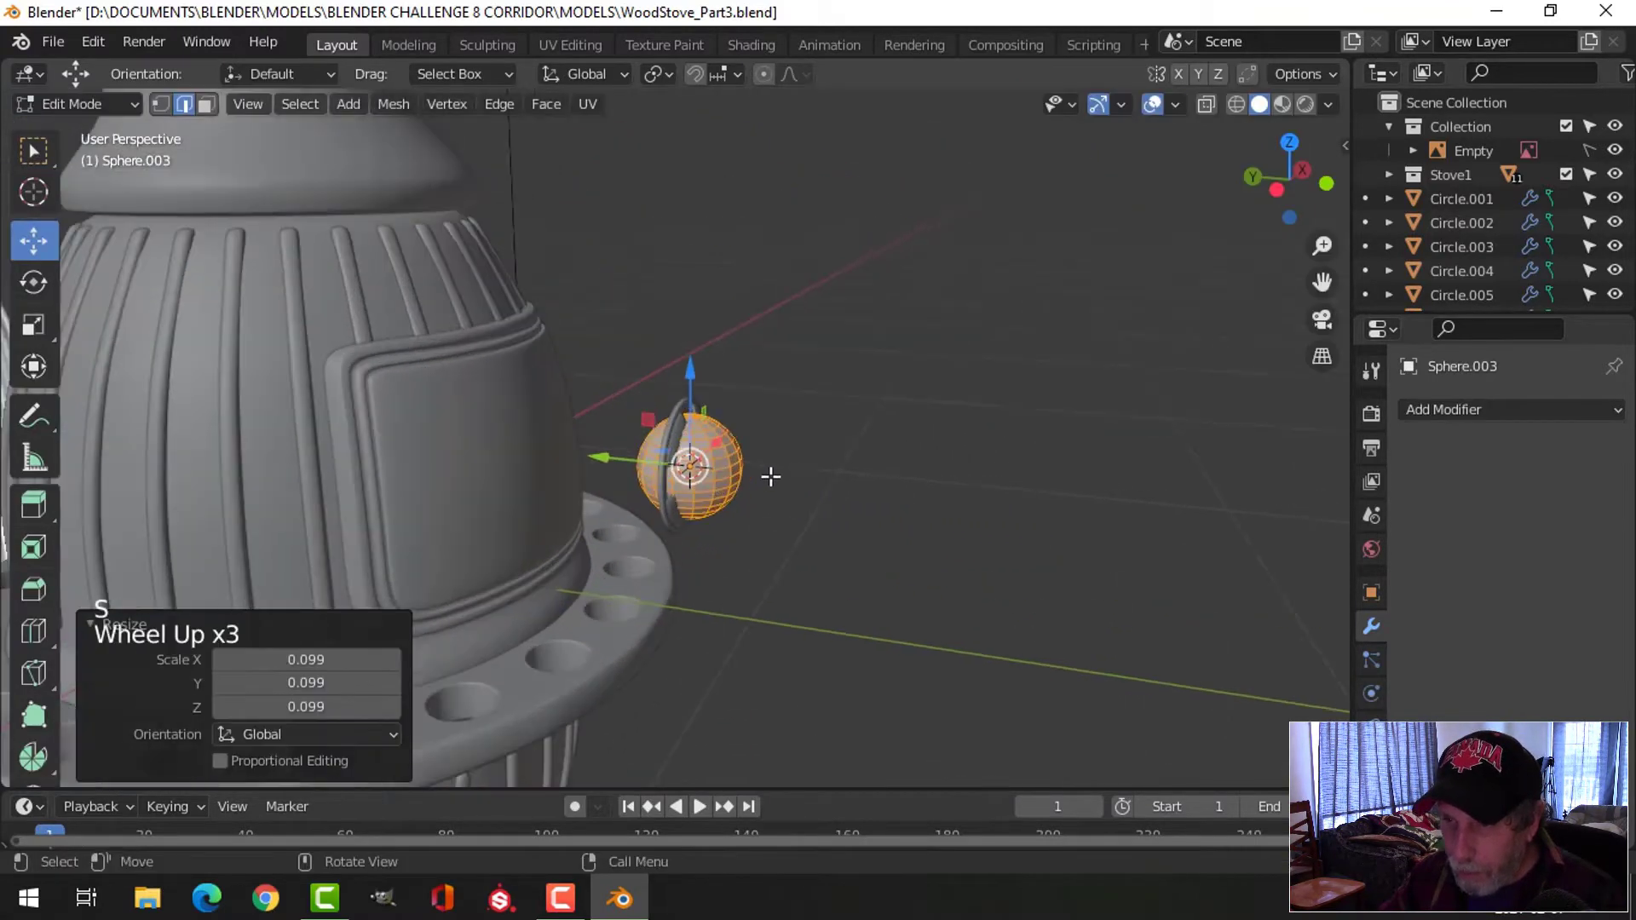
middle_click_drag(771, 475, 814, 494)
key("r")
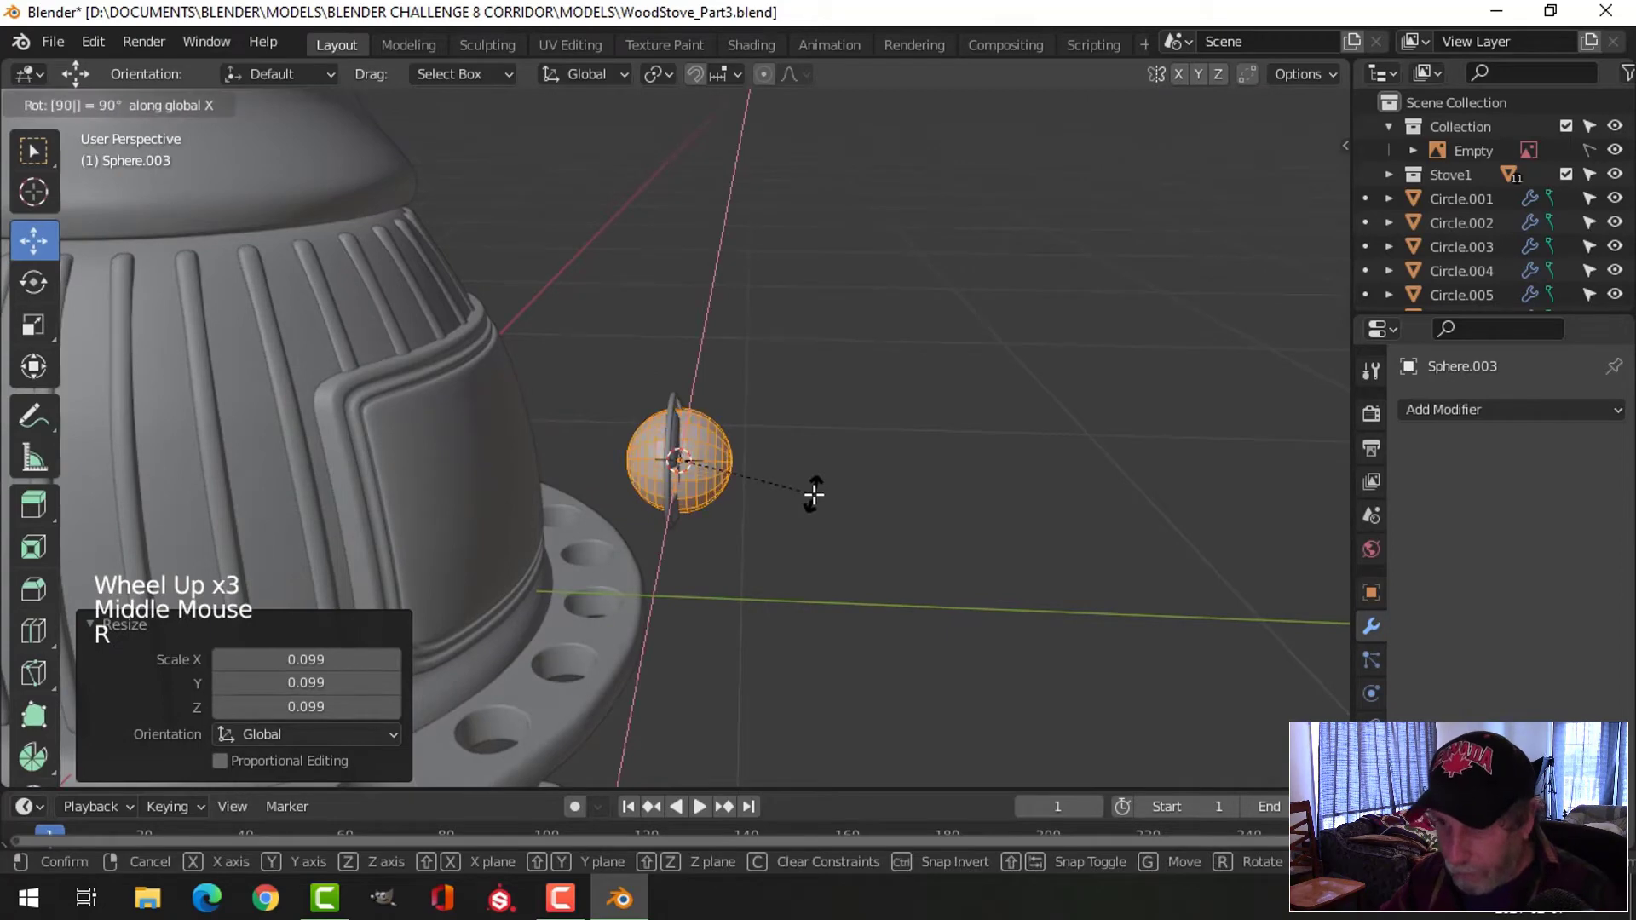
key("Return")
Delete the vertices of the sphere's rear half in a wireframe side view, leaving the front hemisphere
key("ctrl+KP_3")
scroll(796, 490, "up", 4)
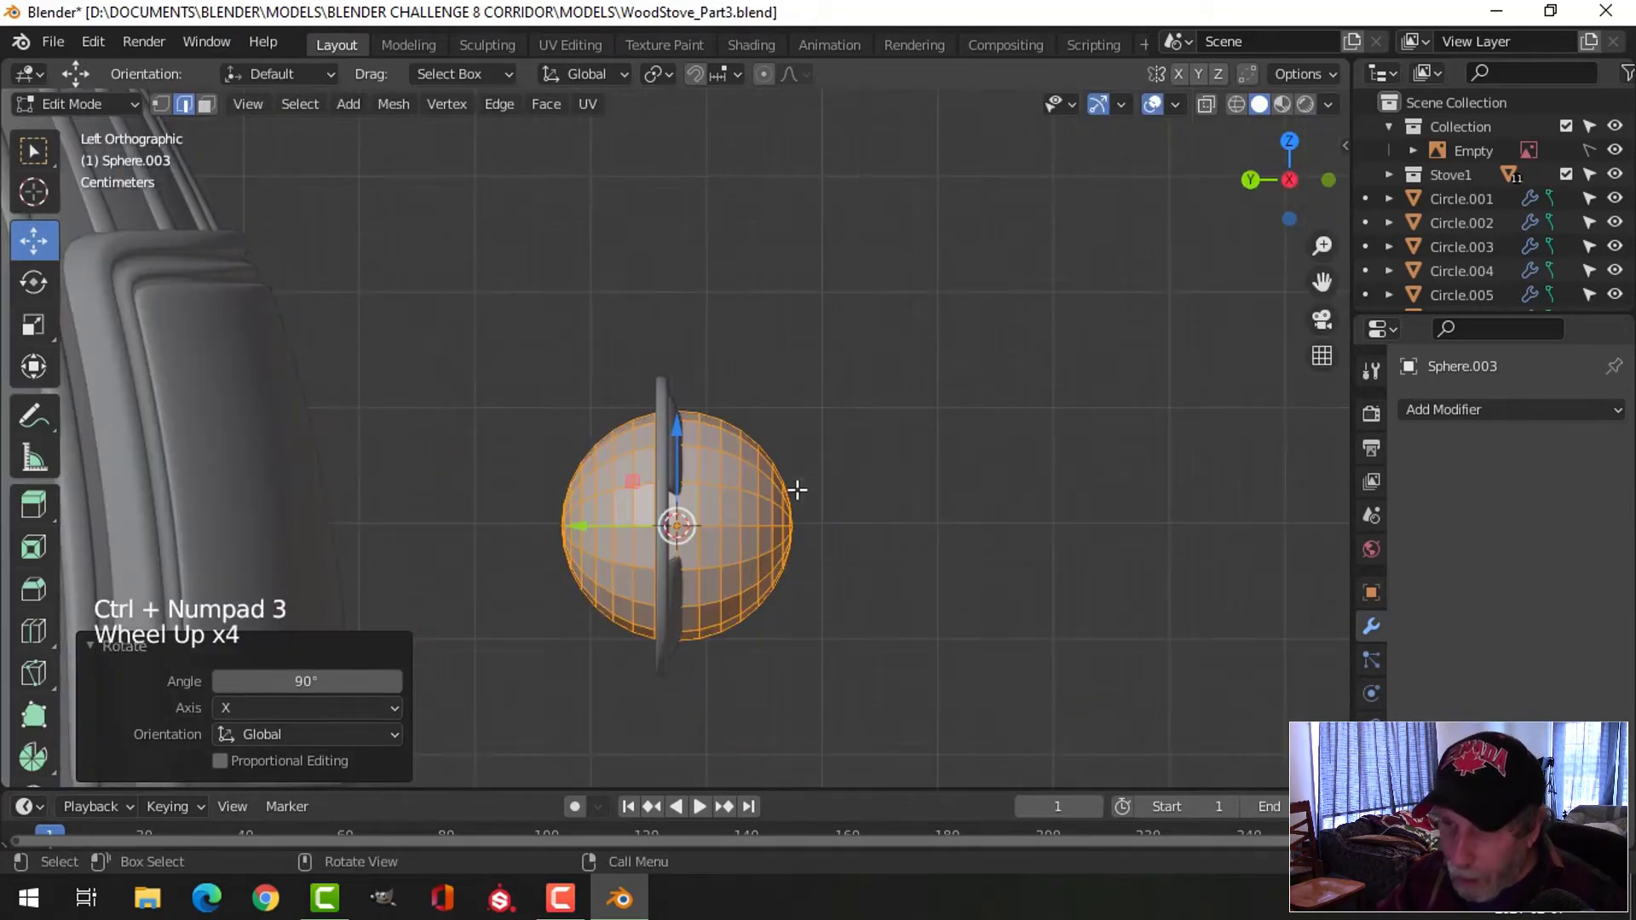
key("z")
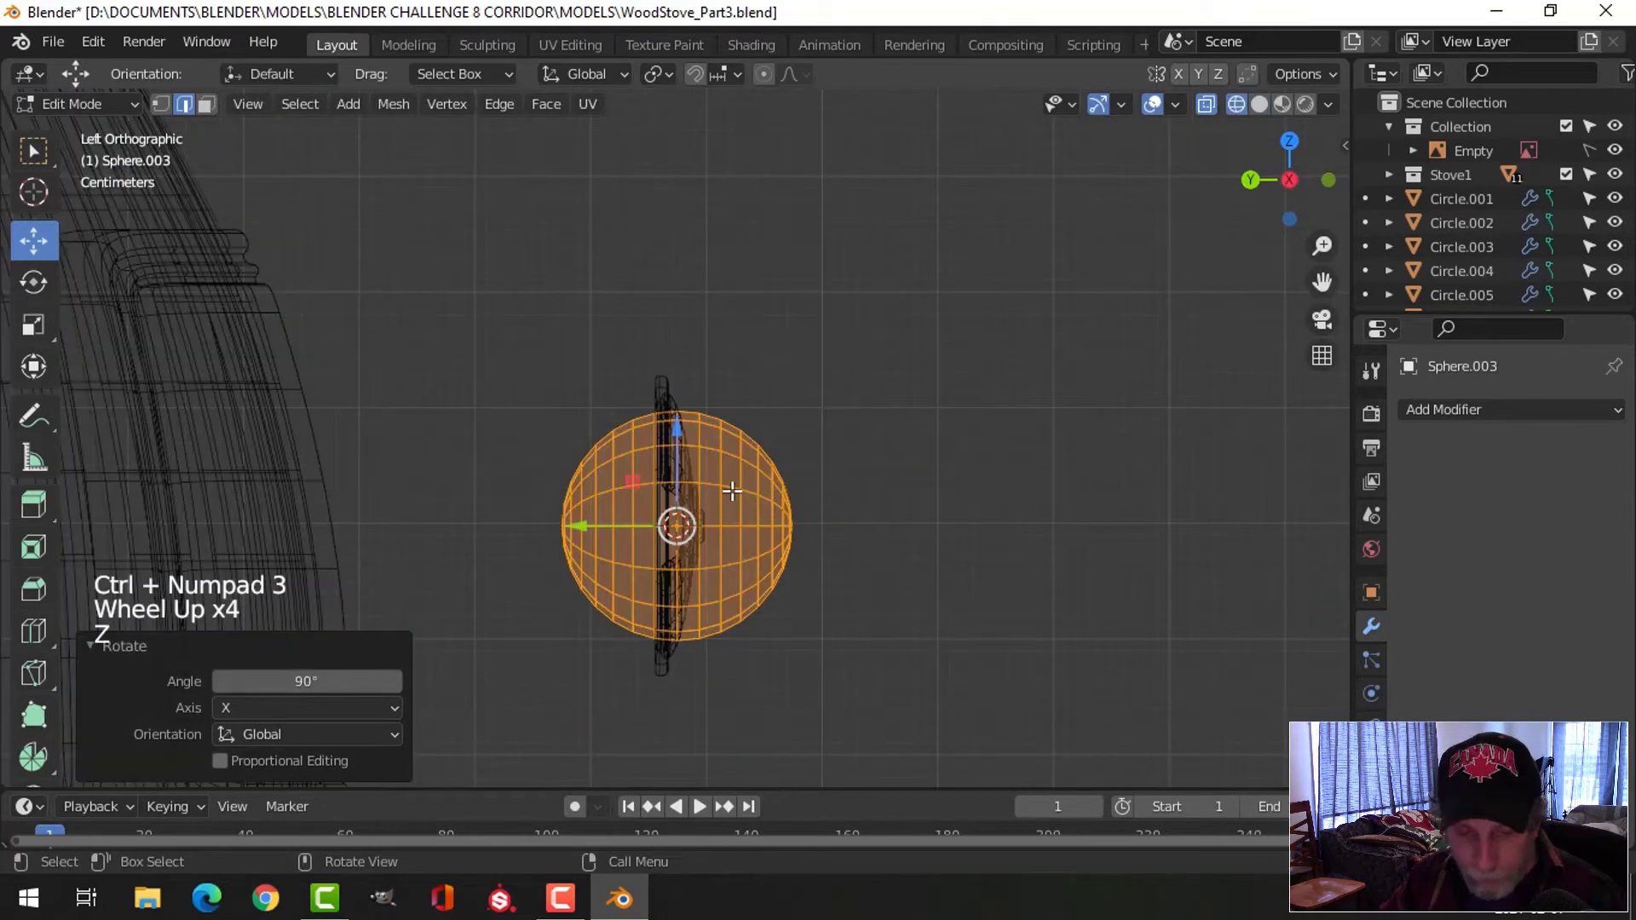
key("1")
key("alt+a")
key("b")
left_click_drag(518, 304, 671, 740)
key("x")
left_click(591, 559)
Flatten the hemisphere to about 0.42 along Y and move it about 0.052 m back along Y into the wheel
key("a")
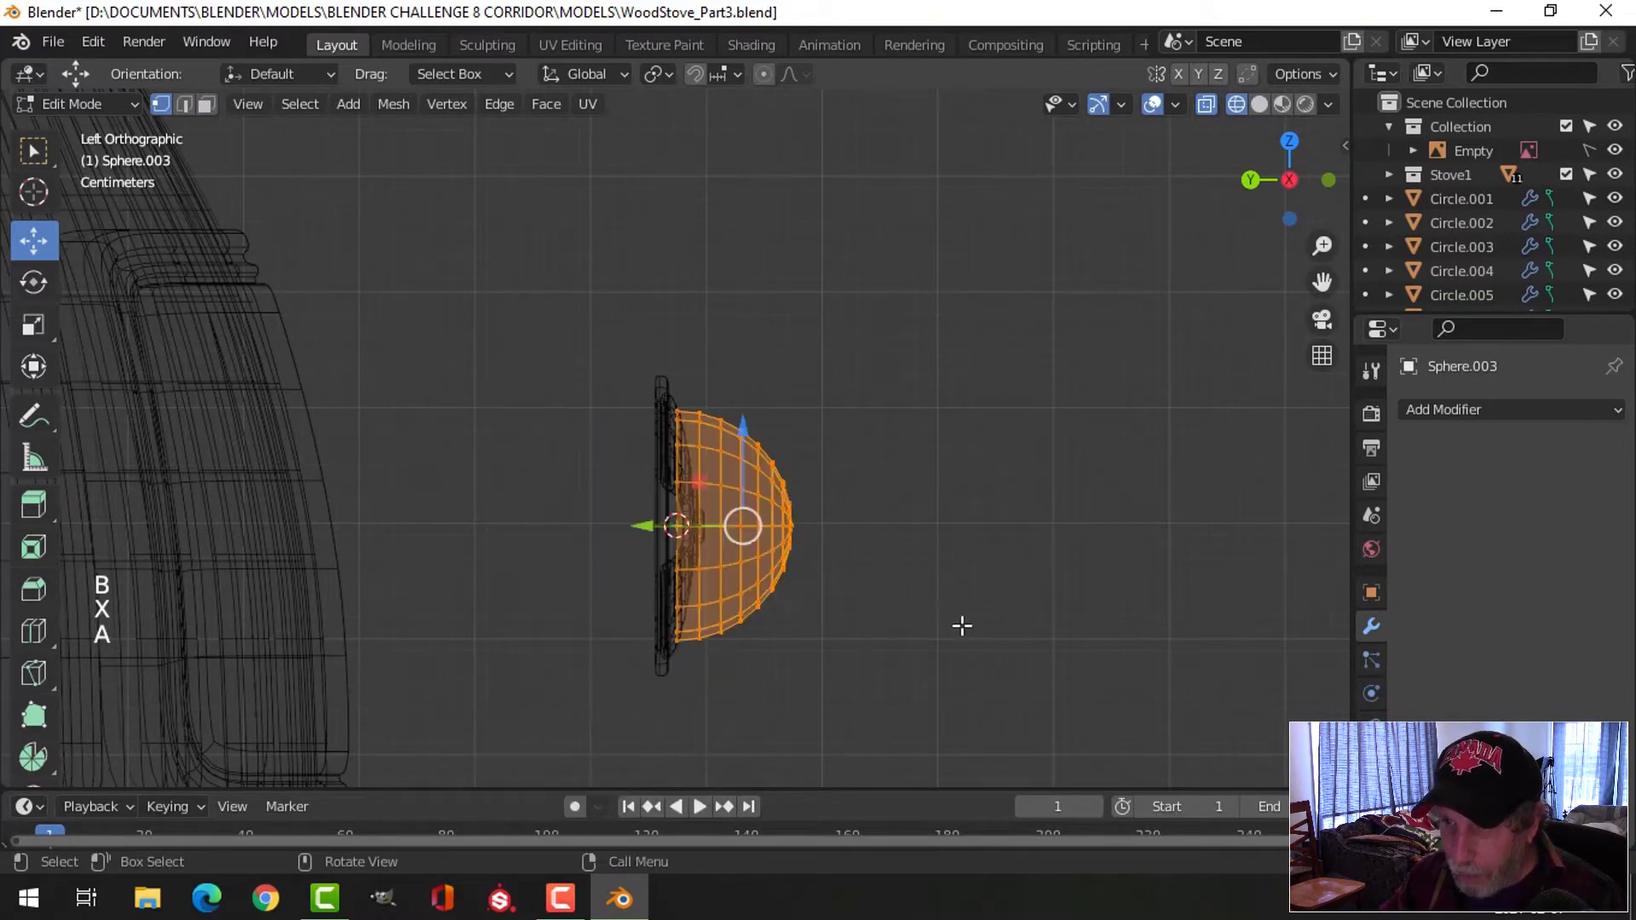
key("s")
key("y")
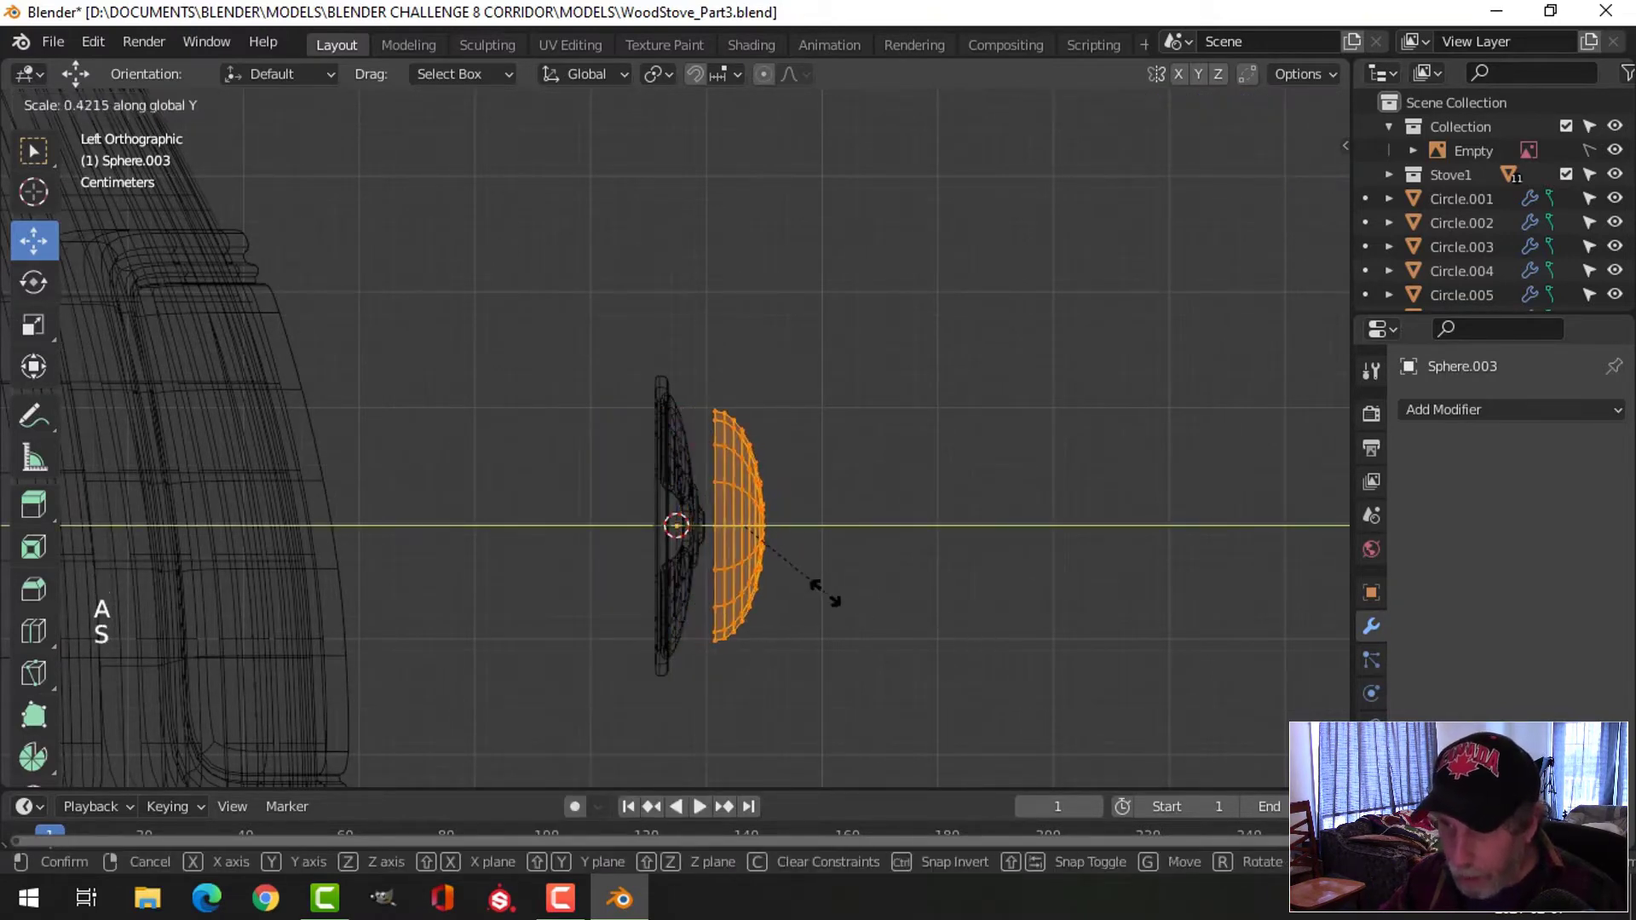
left_click(781, 538)
key("g")
key("y")
left_click(596, 537)
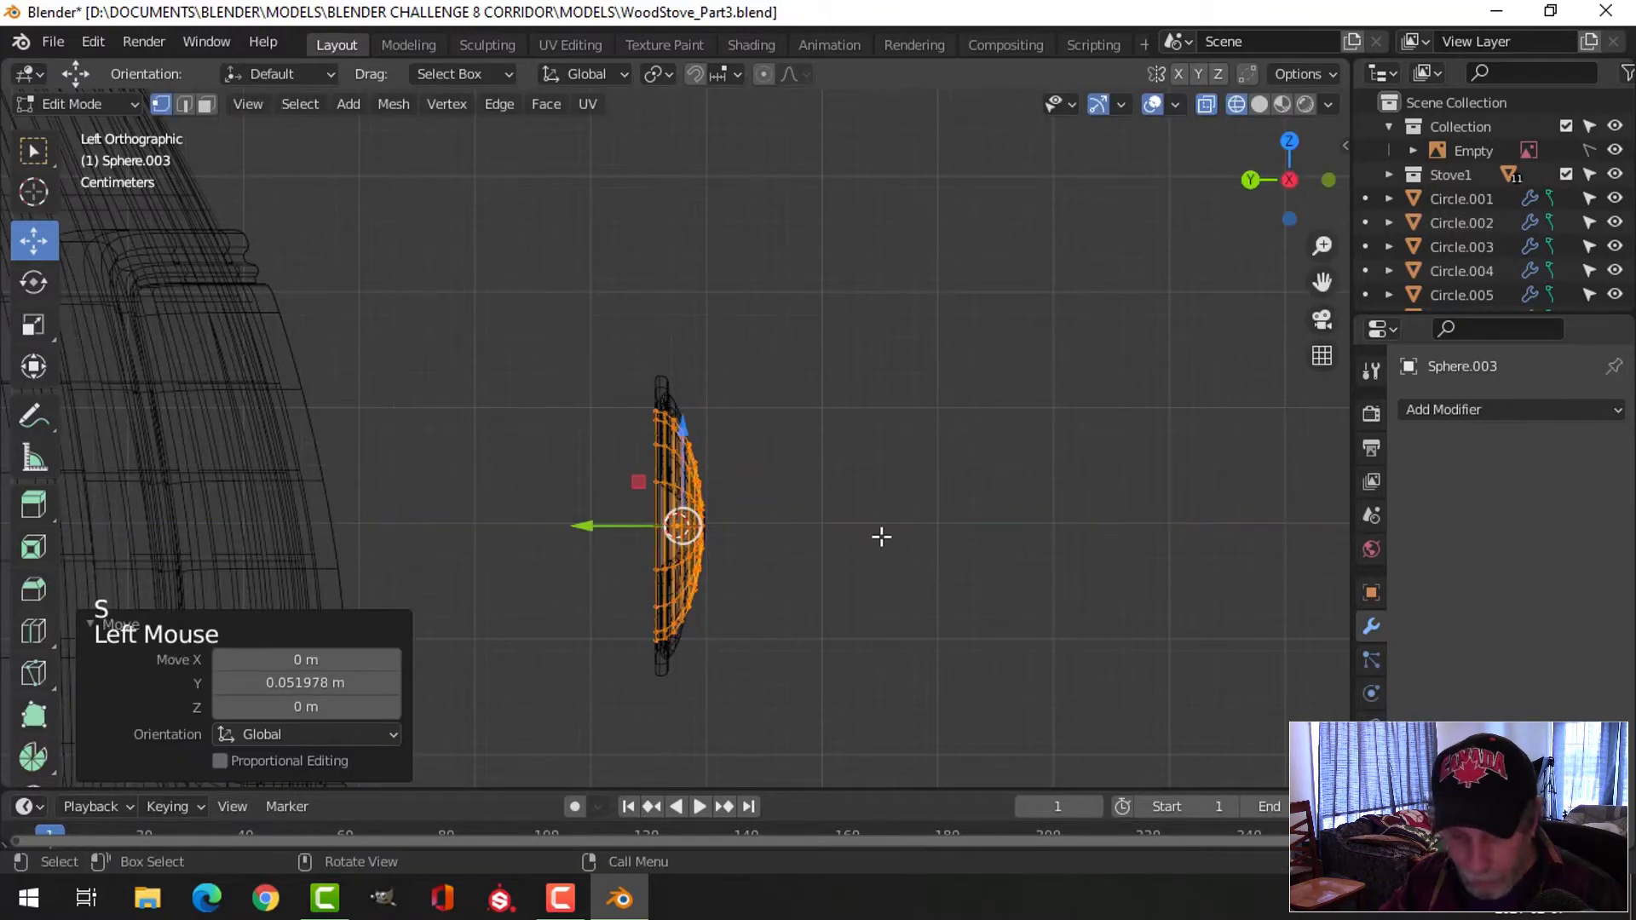
Scale the dome by 0.6 along Y and move it about 0.01 m back behind the wheel's blades
key("s")
key("y")
left_click(801, 535)
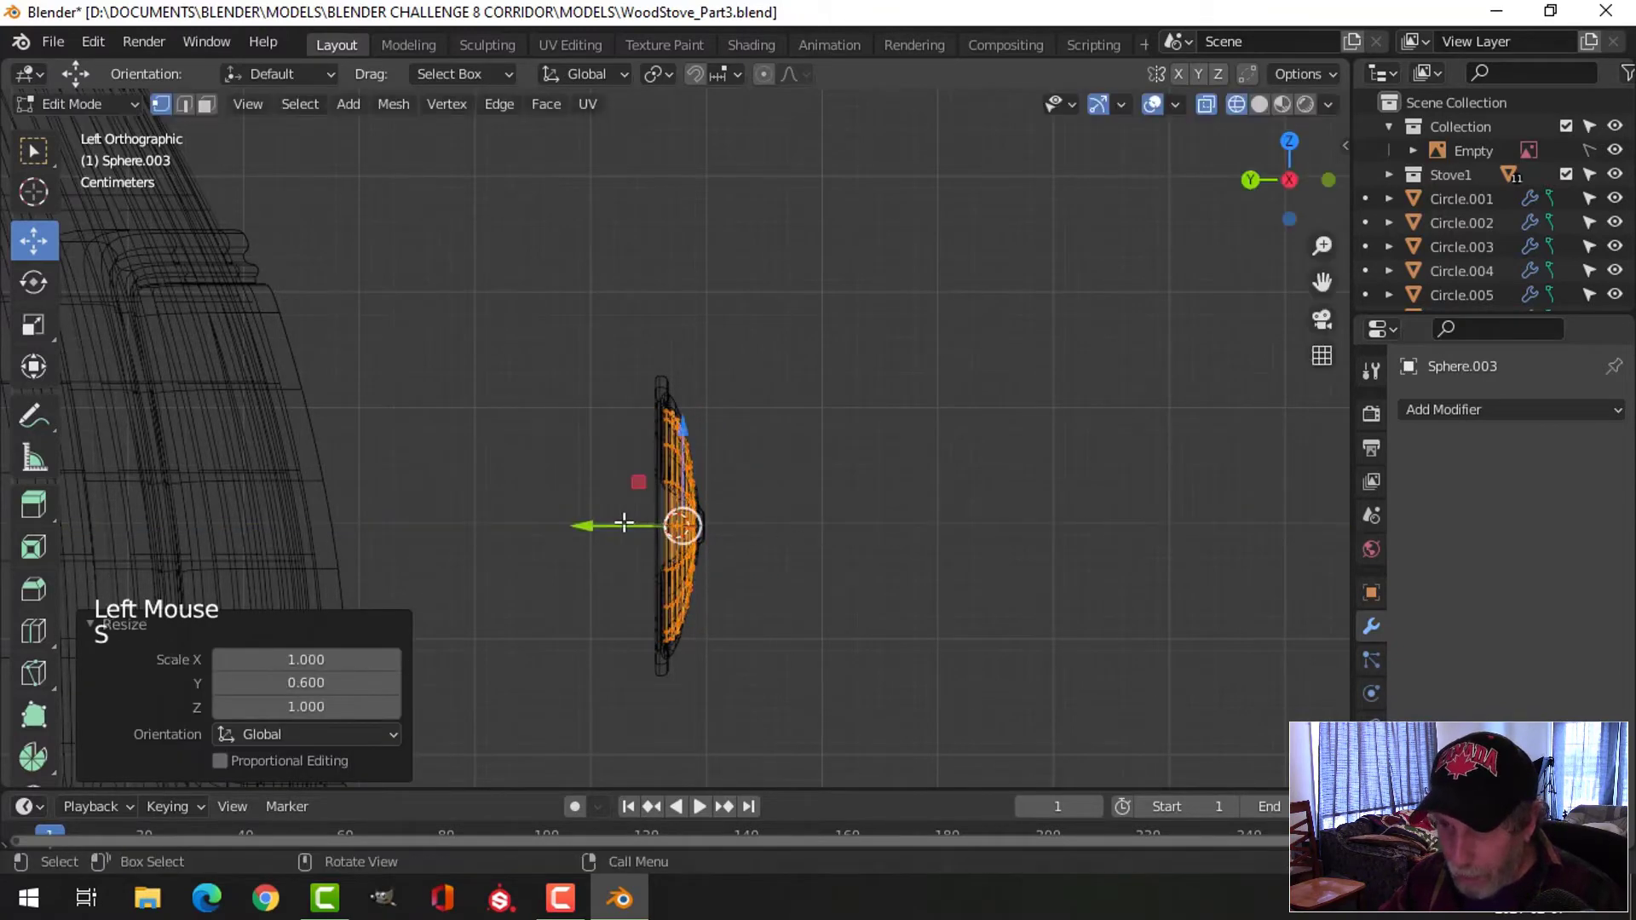
left_click_drag(586, 526, 584, 530)
Return to solid shading and scale the dome up uniformly until it fills the inside of the outer ring
key("z")
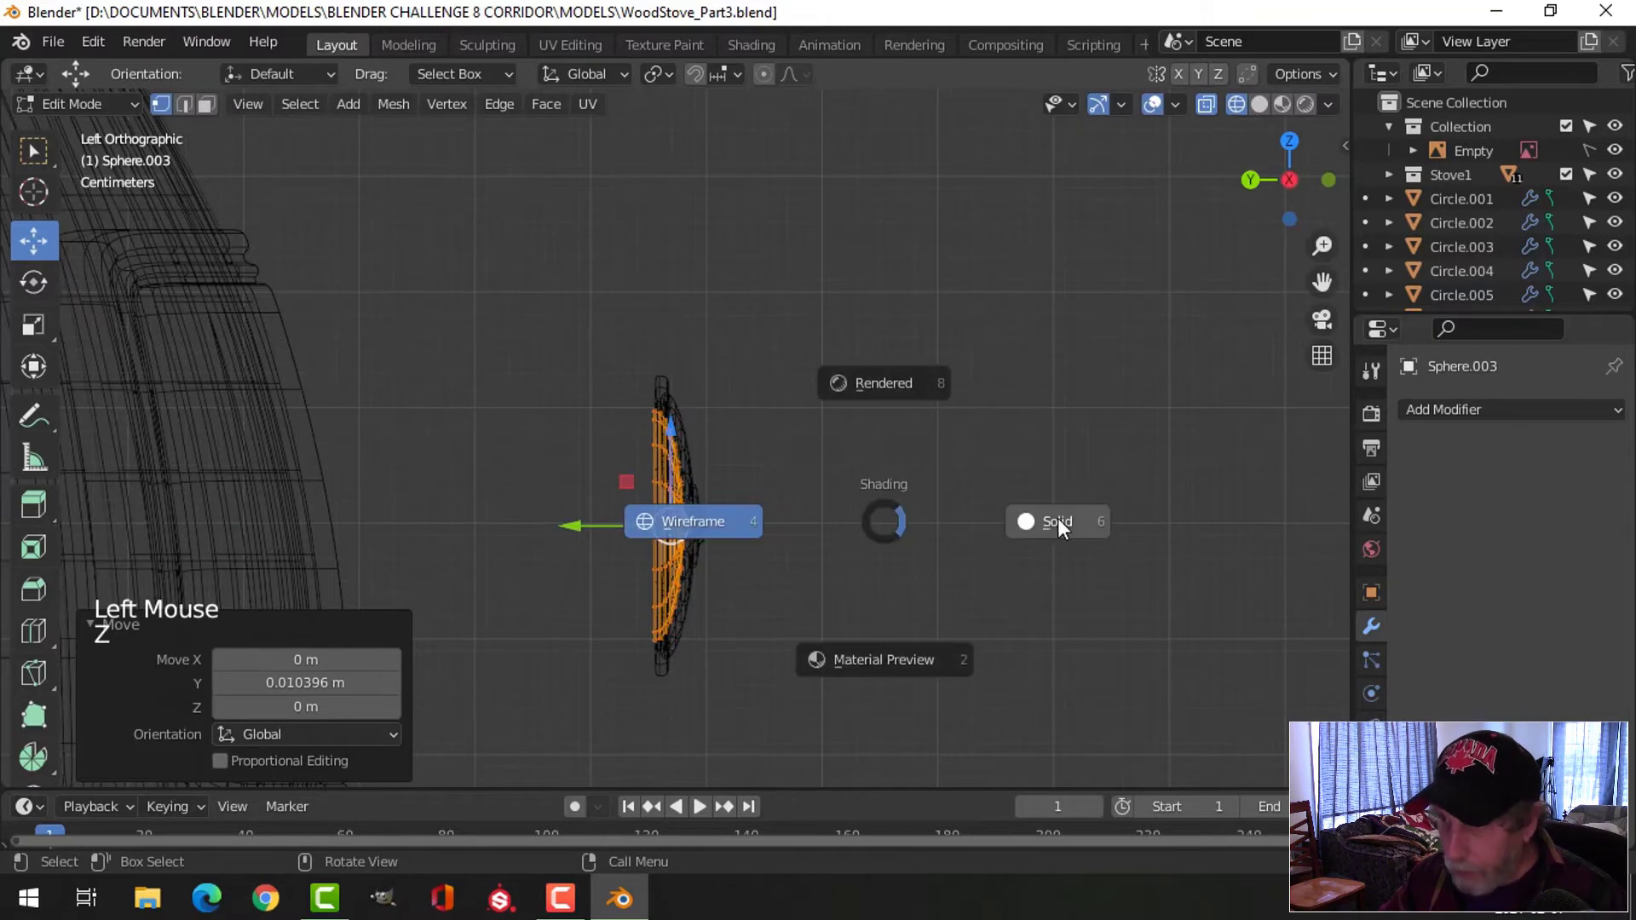
middle_click_drag(1056, 518, 938, 494)
scroll(937, 494, "up", 2)
scroll(953, 489, "up", 2)
key("s")
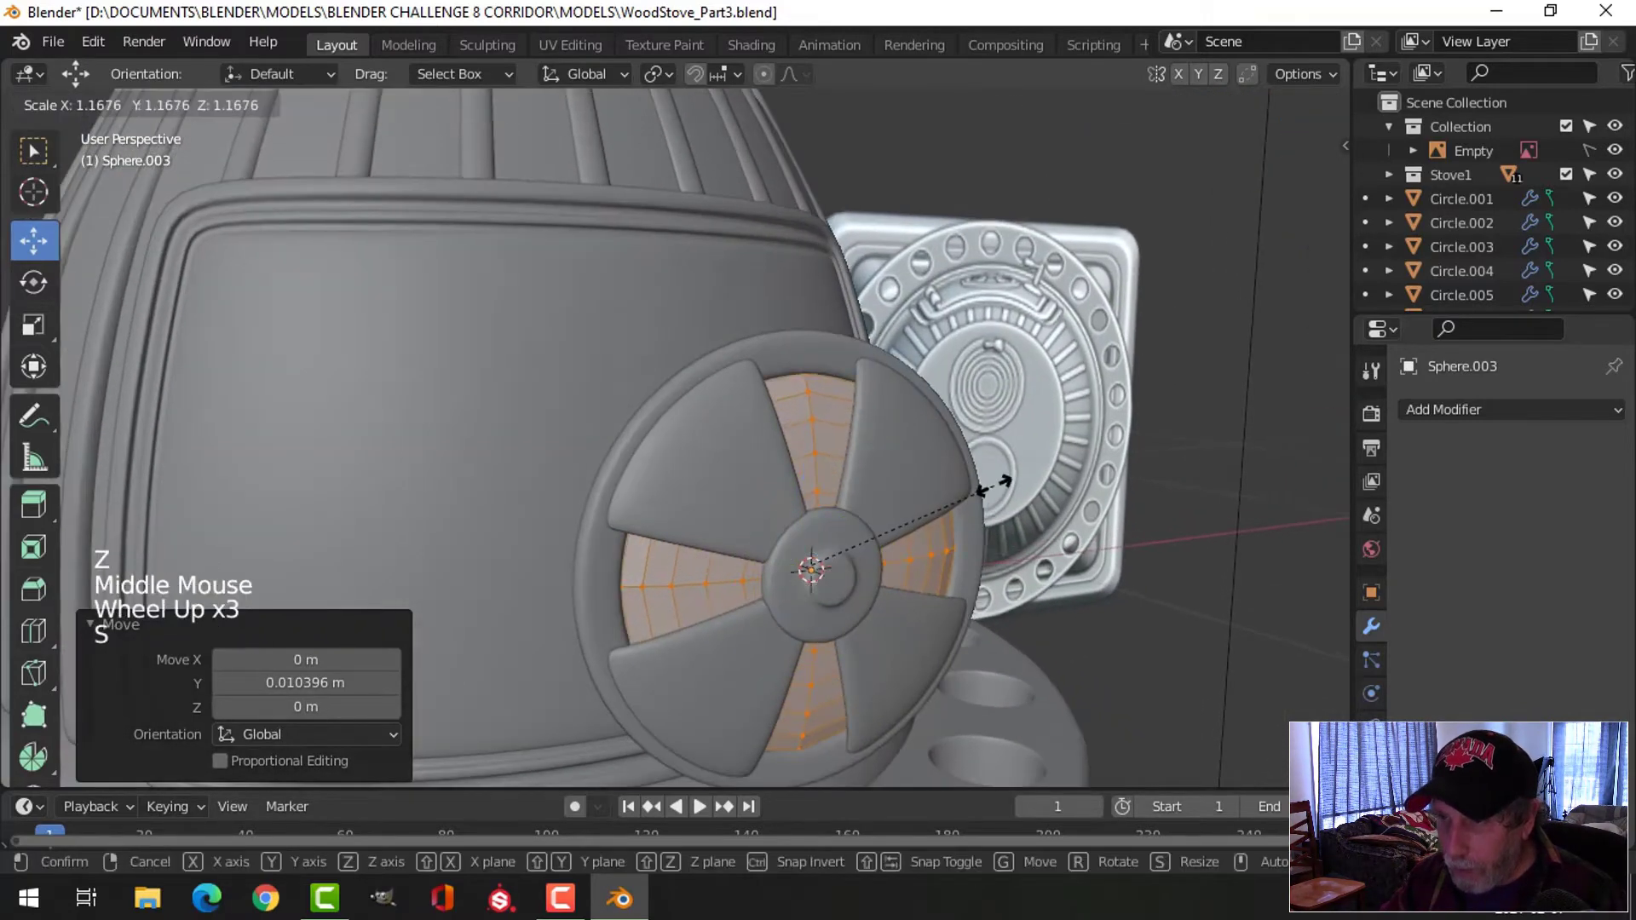
left_click(909, 482)
key("Tab")
Shade the dome behind the blades smooth and save the file
right_click(797, 418)
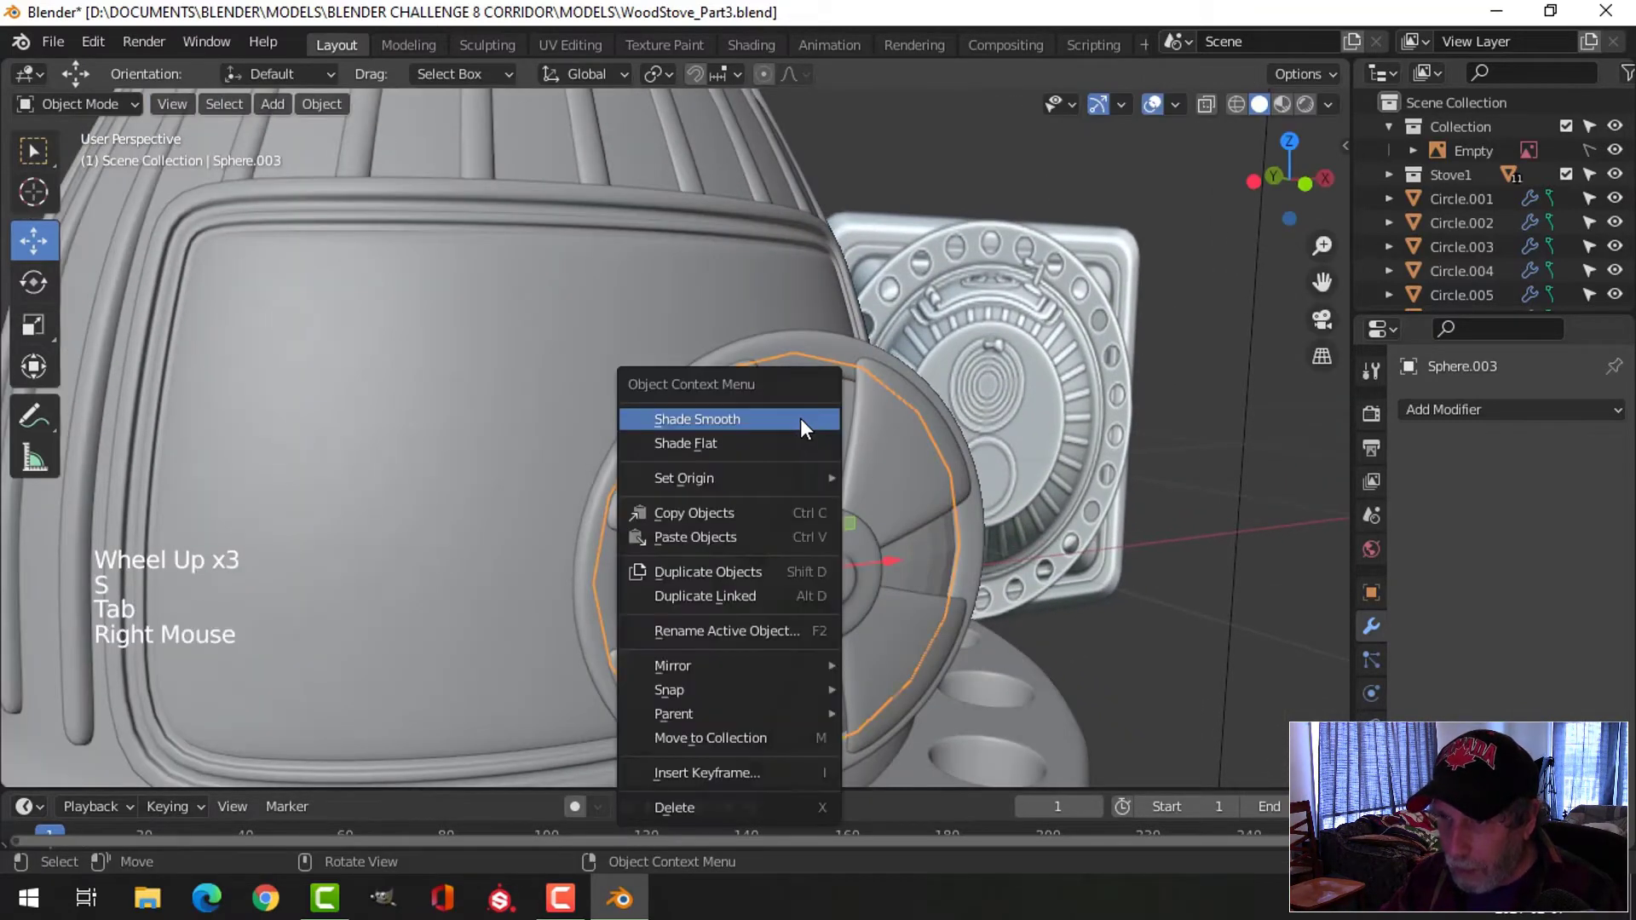
middle_click_drag(800, 417, 797, 579)
key("alt+a")
scroll(702, 555, "down", 3)
scroll(762, 592, "down", 2)
key("ctrl+s")
Extrude the outer ring's rear outer face loop outward along its normals to form a flange
scroll(653, 566, "up", 3)
scroll(864, 495, "down", 1)
scroll(784, 569, "up", 2)
left_click(727, 530)
scroll(825, 601, "down", 2)
mouse_move(796, 579)
middle_mouse_down()
mouse_move(816, 557)
mouse_move(780, 518)
mouse_move(792, 549)
middle_mouse_up()
scroll(792, 549, "up", 2)
middle_click_drag(793, 549, 948, 549, "shift")
scroll(800, 562, "up", 3)
key("Tab")
key("alt+a")
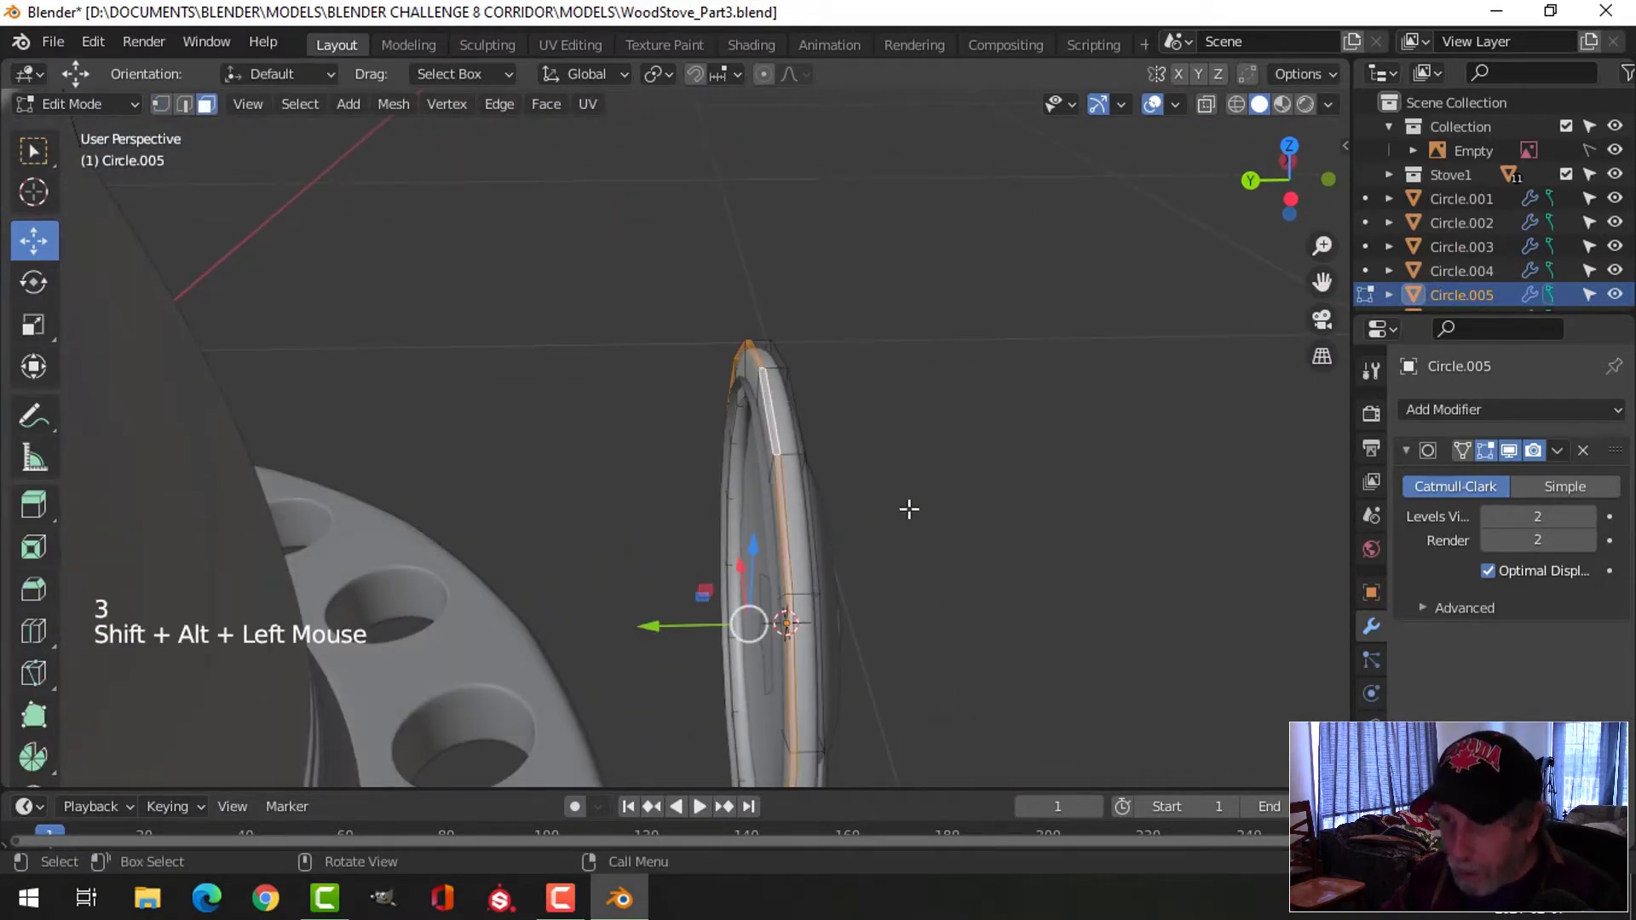
middle_click_drag(909, 509, 804, 503)
key("e")
right_click(960, 522)
key("alt+s")
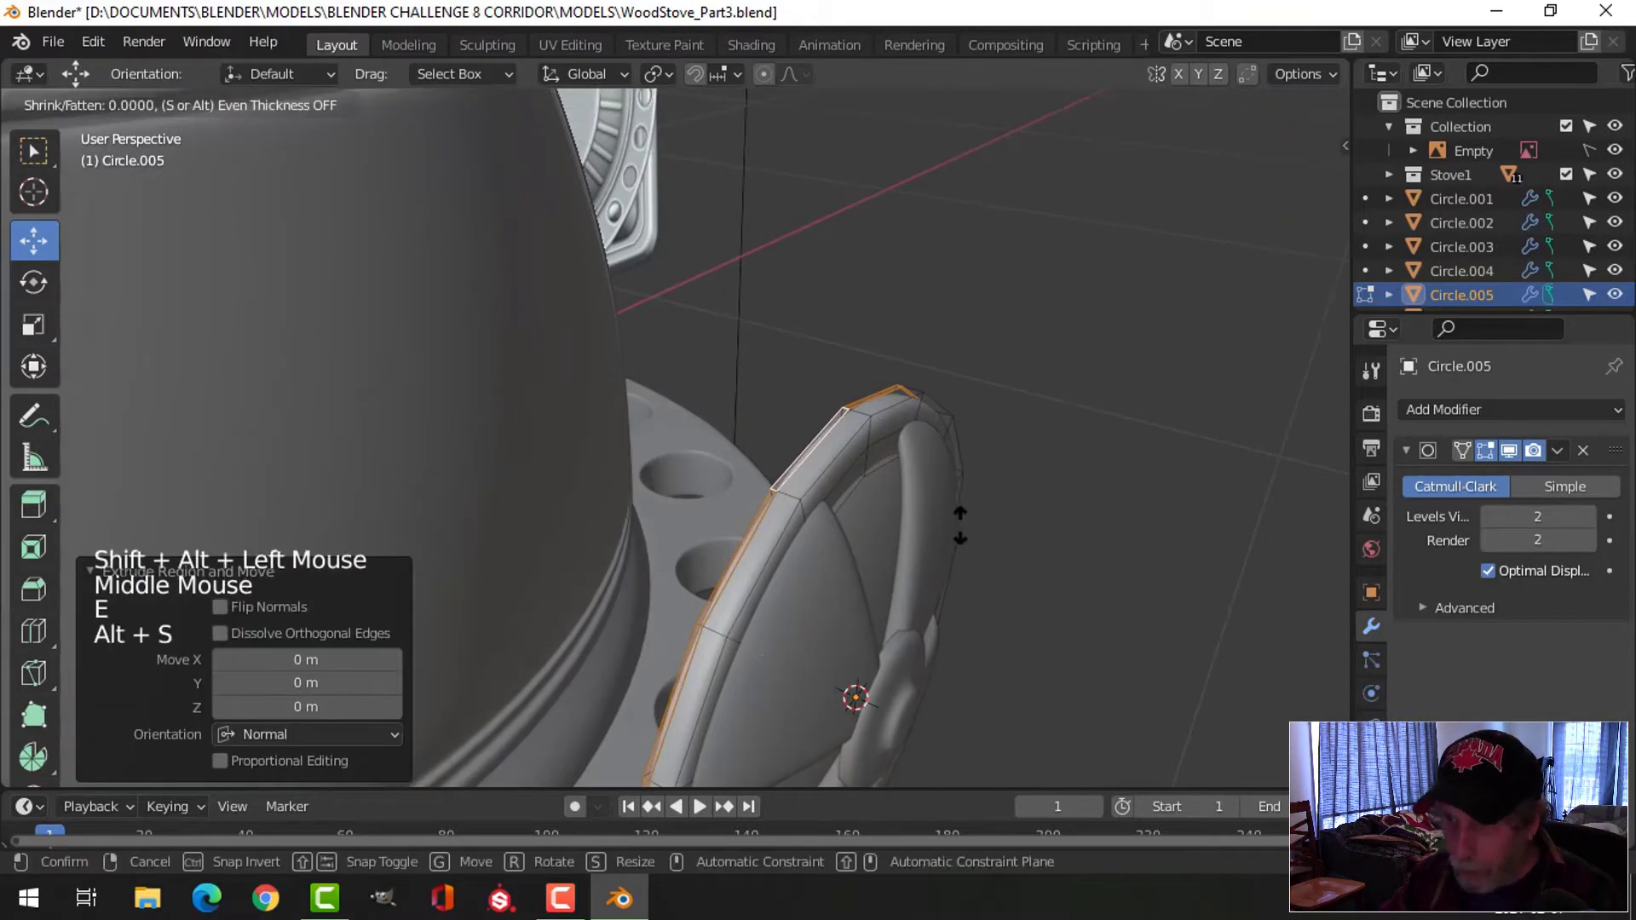
left_click(1074, 666)
Extrude the ring's rear face loop and move it about 0.01 m back along Y
mouse_move(928, 486)
middle_mouse_down()
mouse_move(1088, 485)
mouse_move(902, 500)
middle_mouse_up()
key("alt+a")
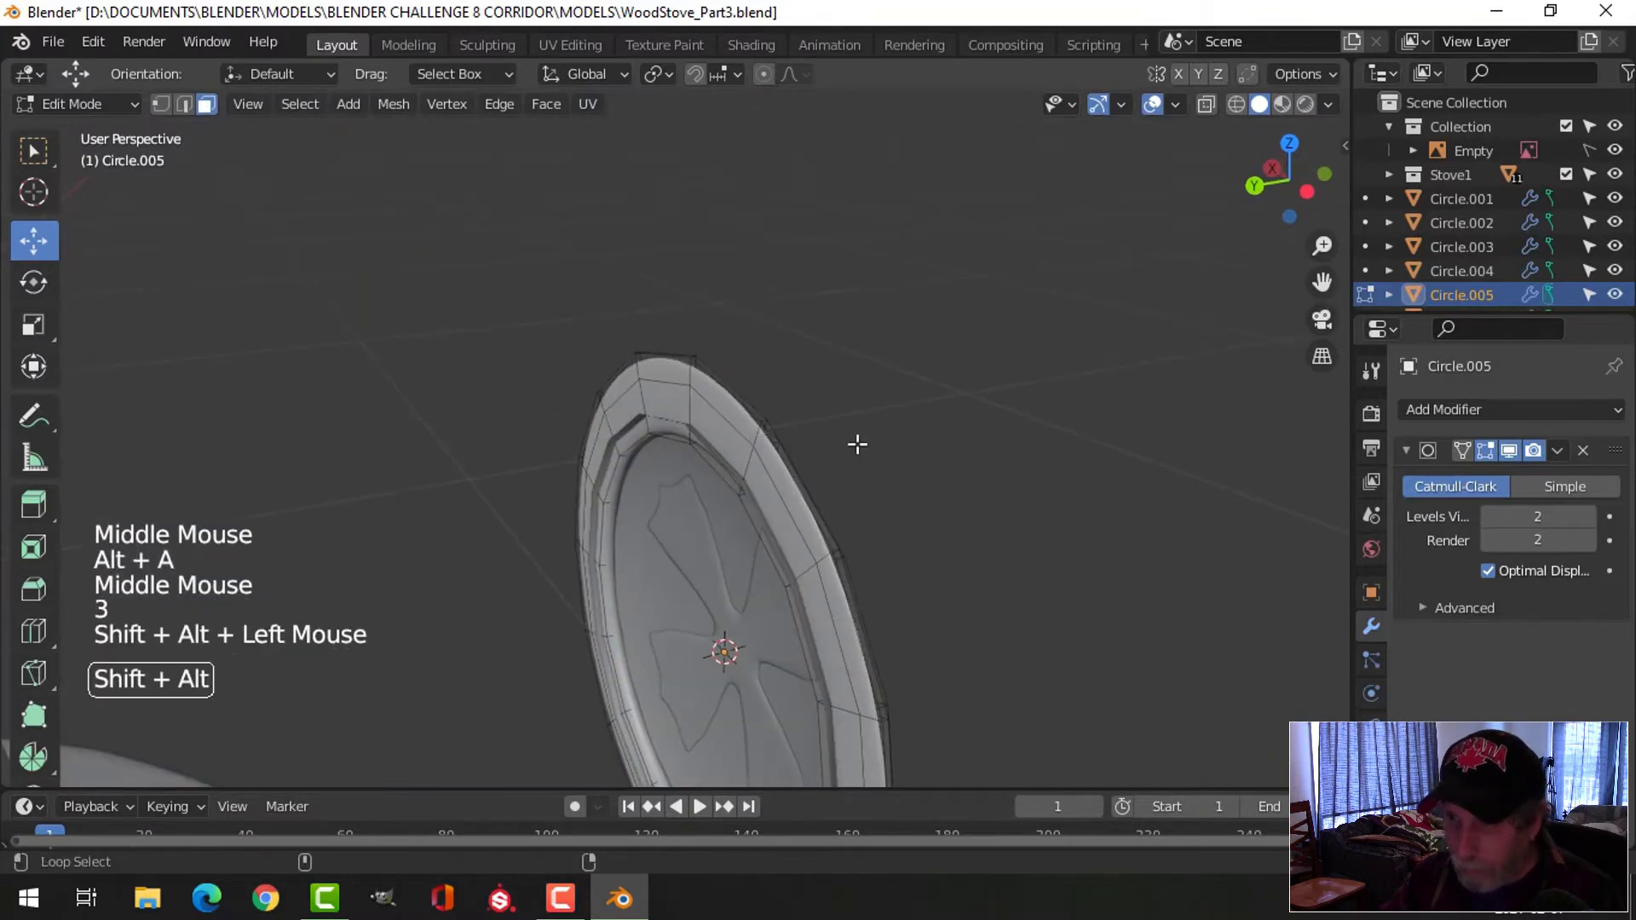
middle_click_drag(858, 443, 931, 500)
key("e")
right_click(758, 603)
left_click_drag(641, 654, 610, 653)
middle_click_drag(610, 654, 772, 508)
Add one centred loop cut to the outer ring and return to object mode
key("ctrl+r")
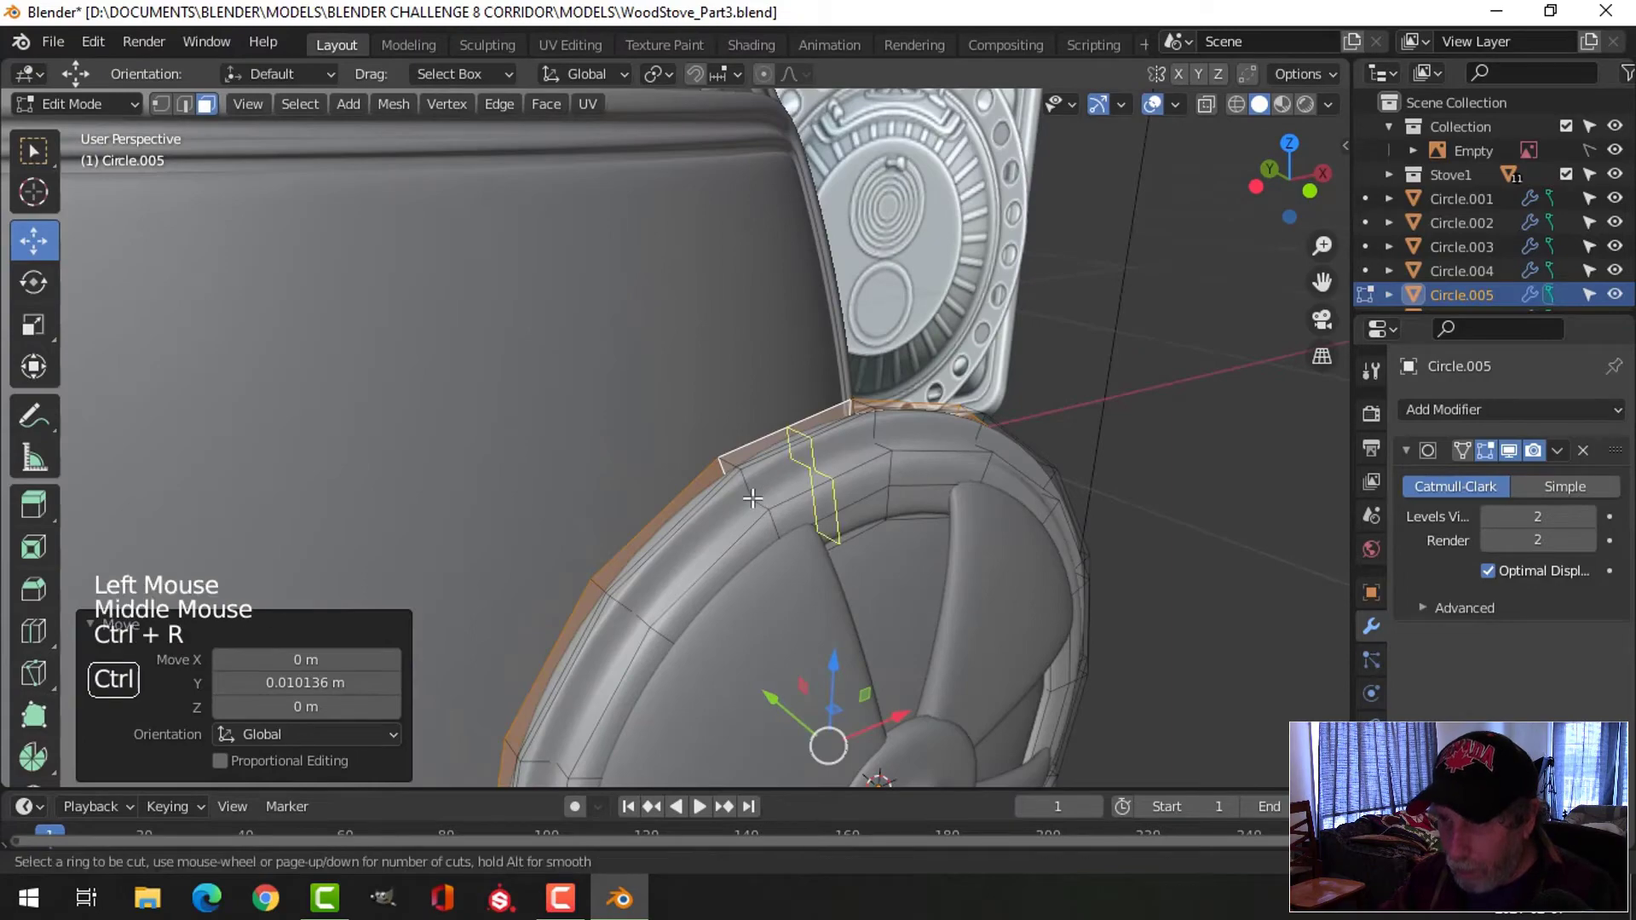
left_click(750, 498)
right_click(750, 498)
key("Tab")
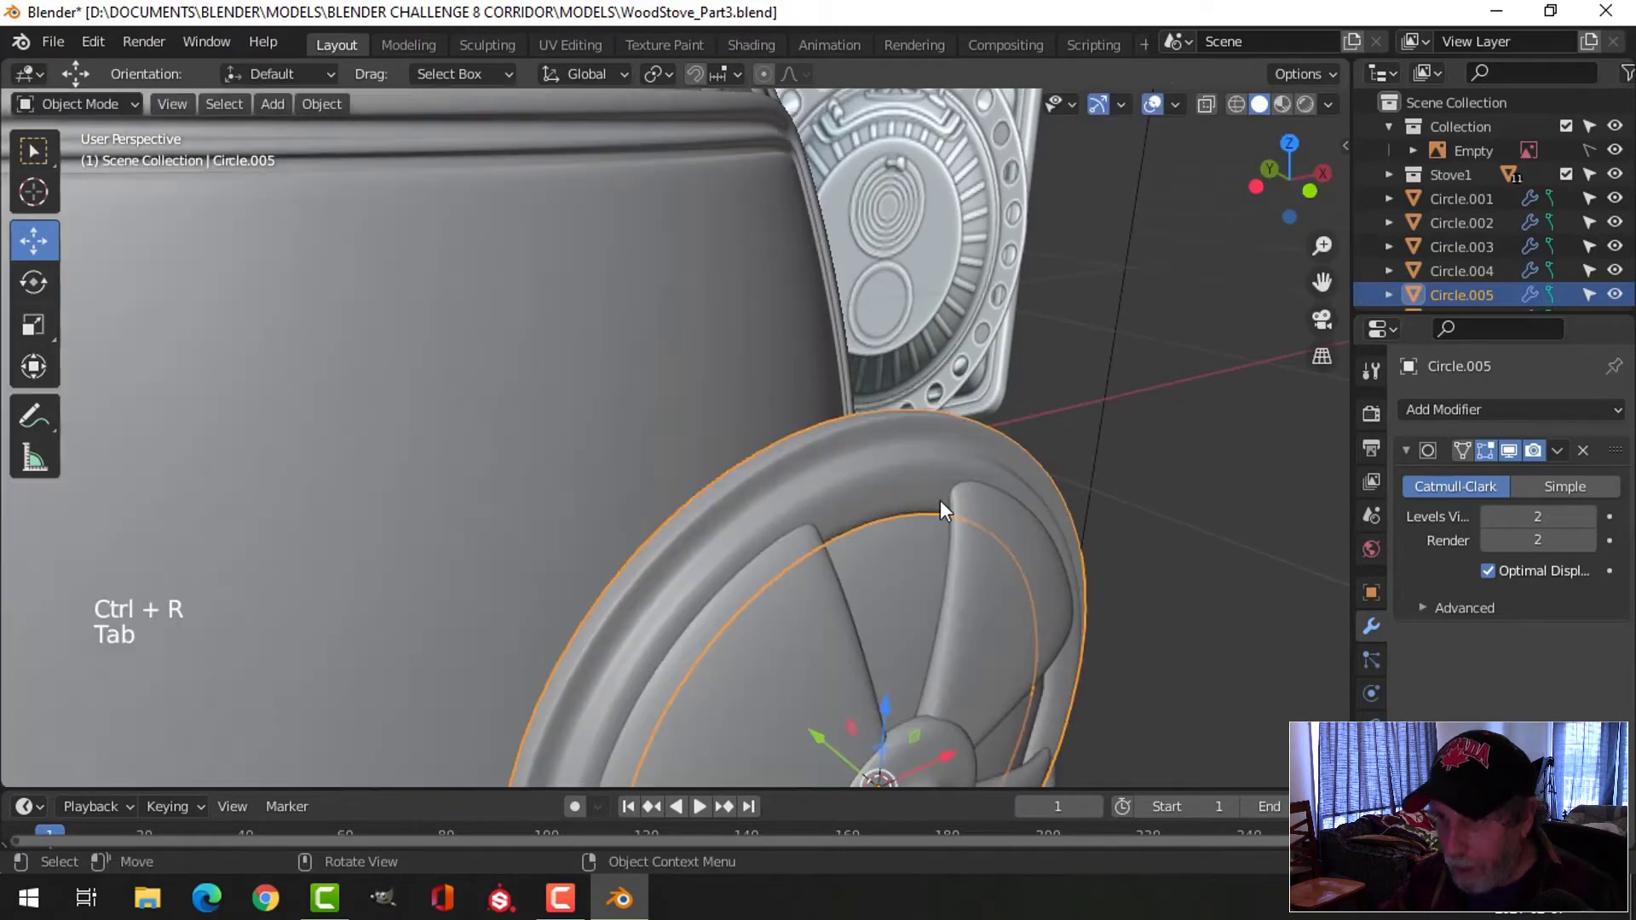
Deselect the outer ring and save the wood stove file with the finished vent wheel
middle_click_drag(939, 499, 925, 555)
scroll(903, 520, "down", 3)
key("alt+a")
scroll(929, 536, "down", 3)
scroll(887, 565, "up", 3)
scroll(971, 577, "down", 2)
middle_click_drag(924, 556, 879, 579)
scroll(869, 530, "down", 1)
key("ctrl+s")
scroll(790, 535, "down", 3)
scroll(837, 526, "down", 2)
scroll(961, 565, "down", 2)
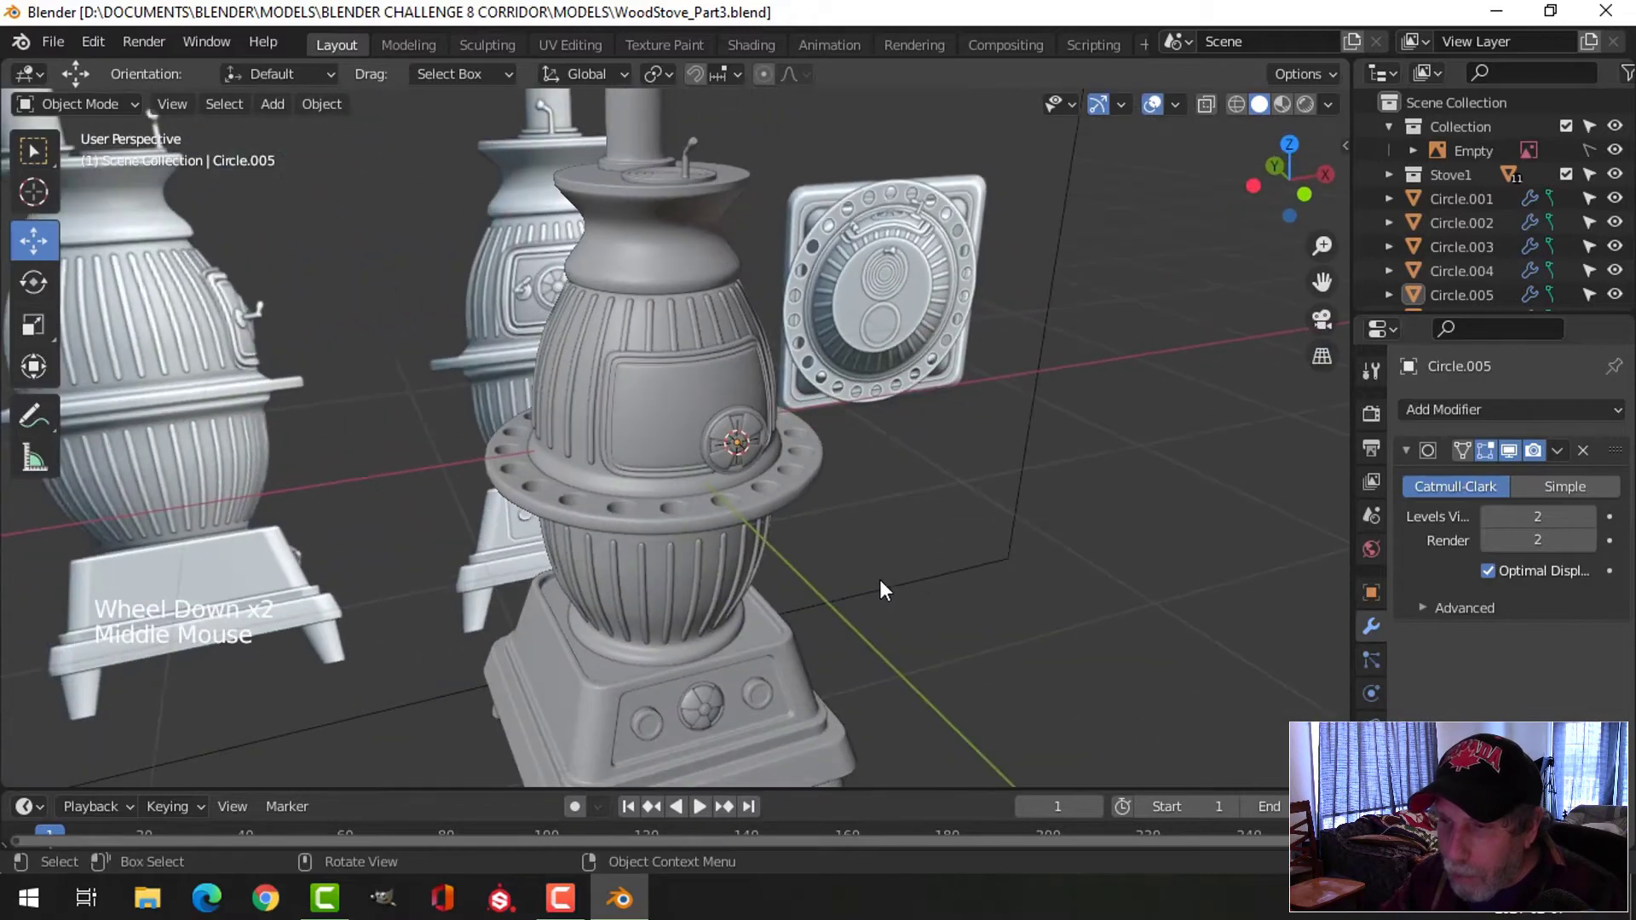
Select the blades, hub, dome and outer ring and move them together about 0.276 m along Y to the stove door
scroll(877, 579, "up", 7)
middle_click_drag(953, 526, 846, 550, "shift")
scroll(828, 491, "up", 2)
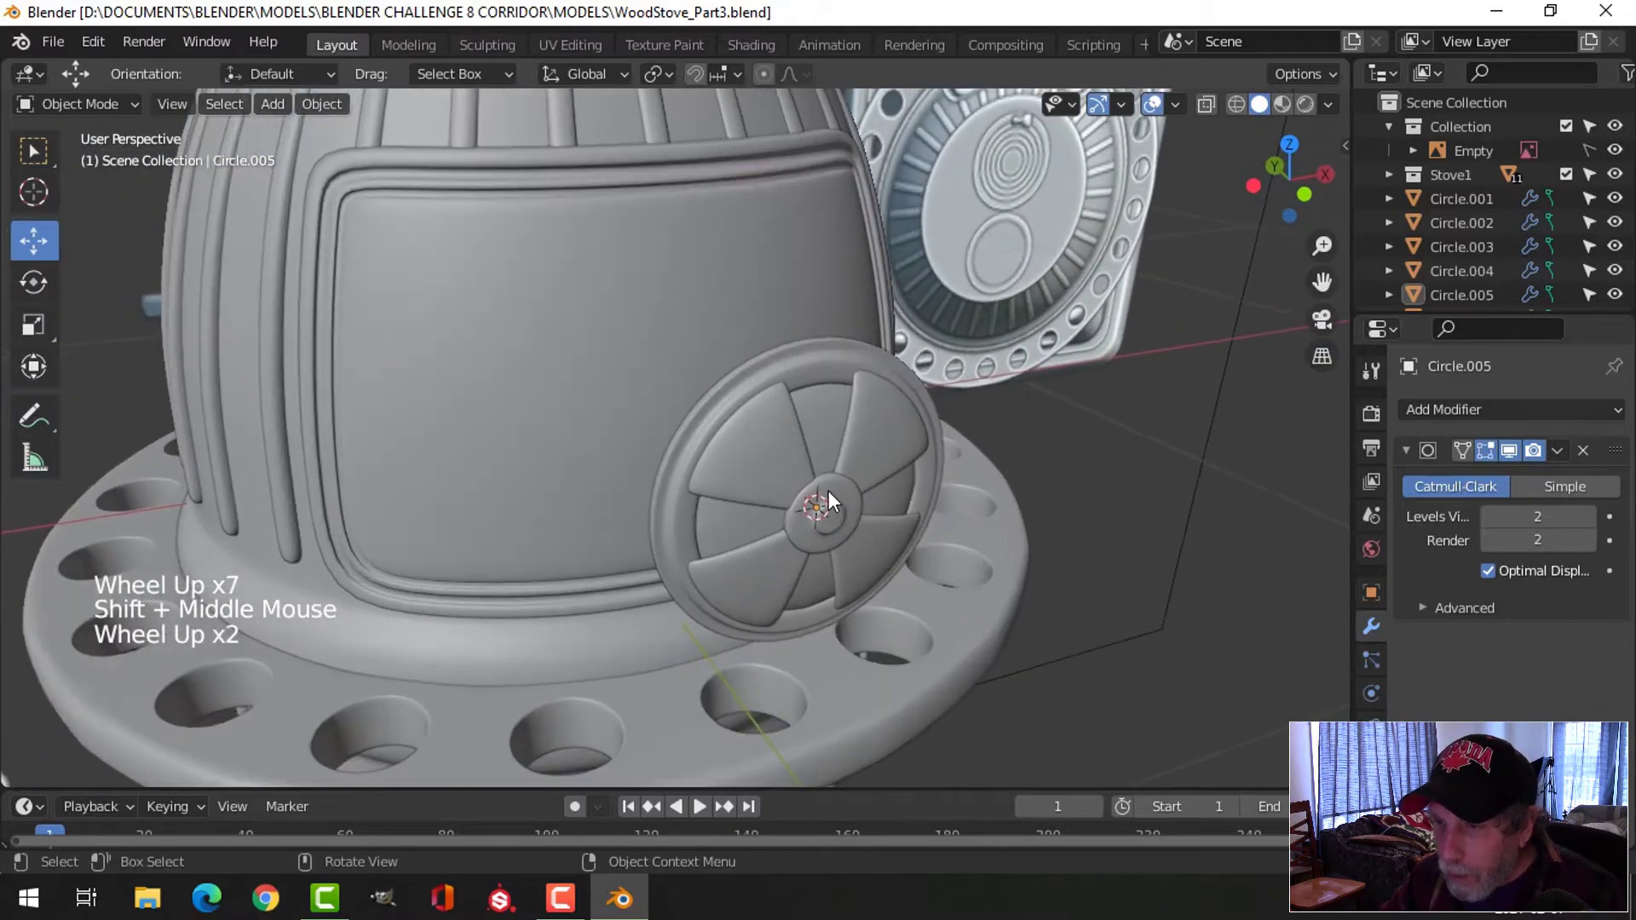
left_click(887, 453)
left_click(823, 439, "shift")
left_click(828, 421, "shift")
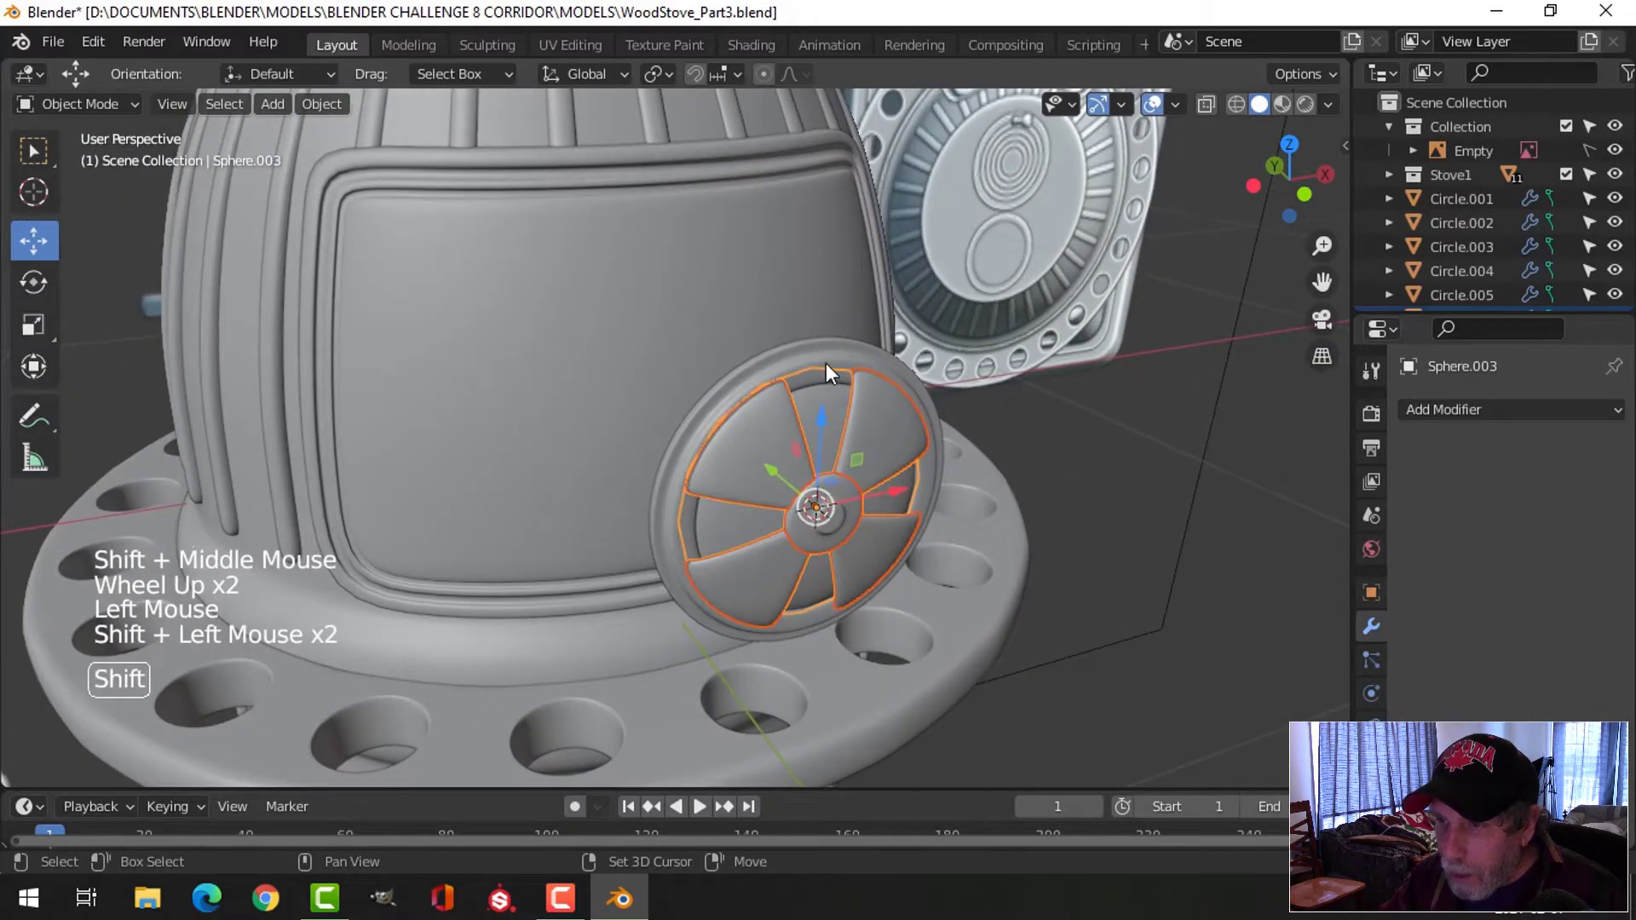
left_click(870, 524, "shift")
scroll(871, 525, "down", 2)
key("ctrl+KP_3")
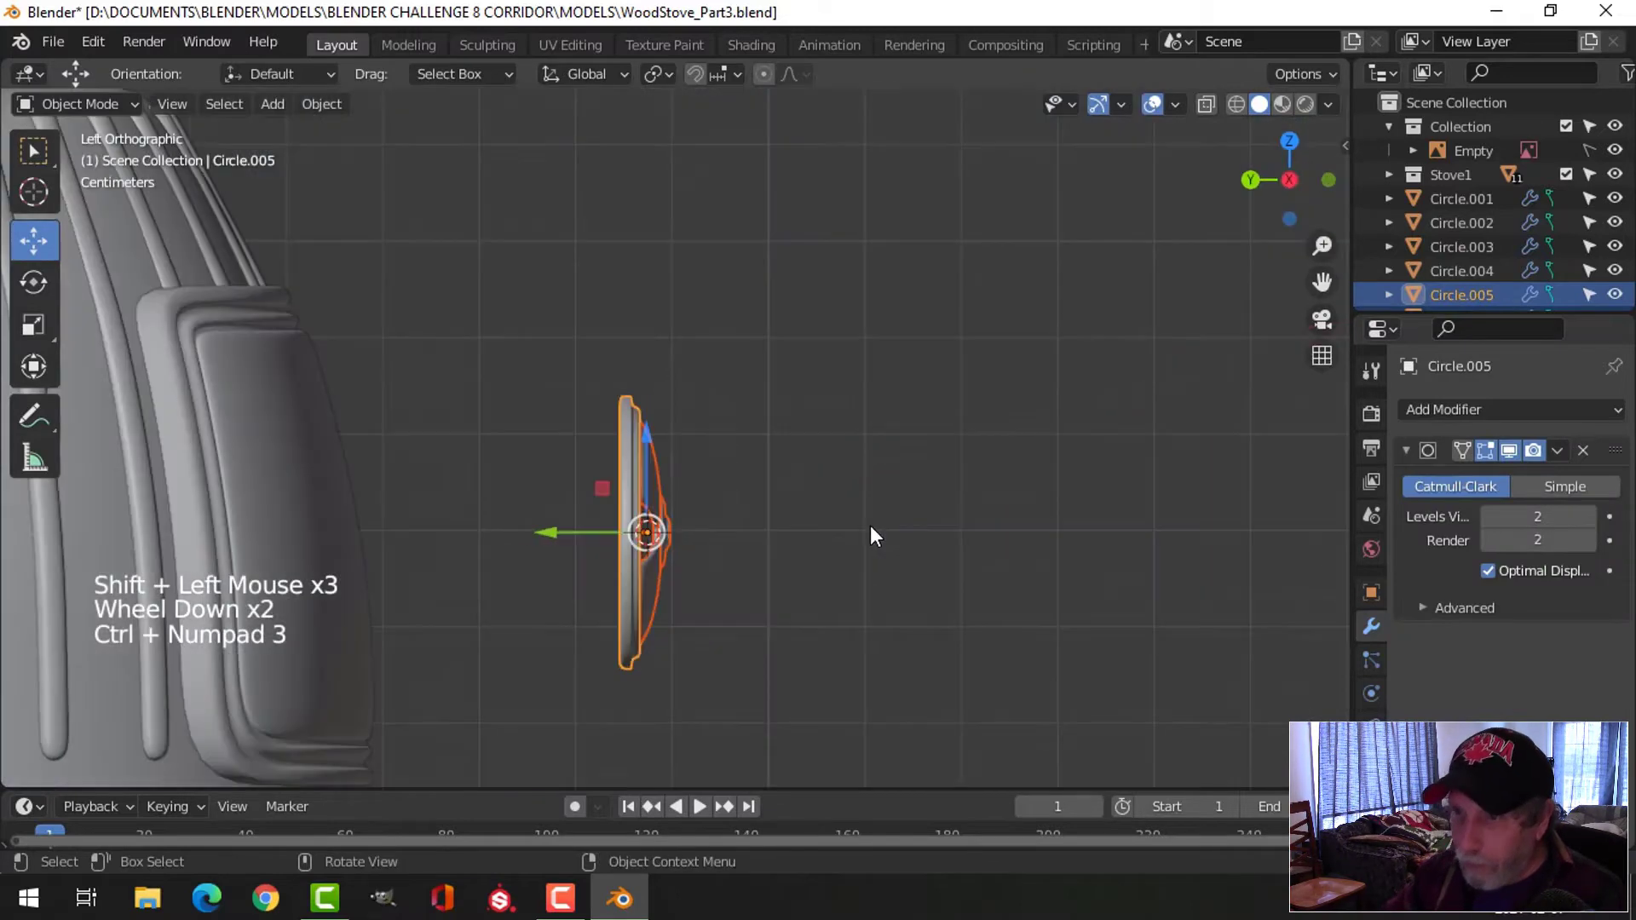
middle_click_drag(842, 514, 705, 531, "shift")
left_click_drag(705, 531, 428, 533)
In the left side view, rotate the vent wheel about -10.6° and move it about 0.012 m along Y toward the door
key("KP_1")
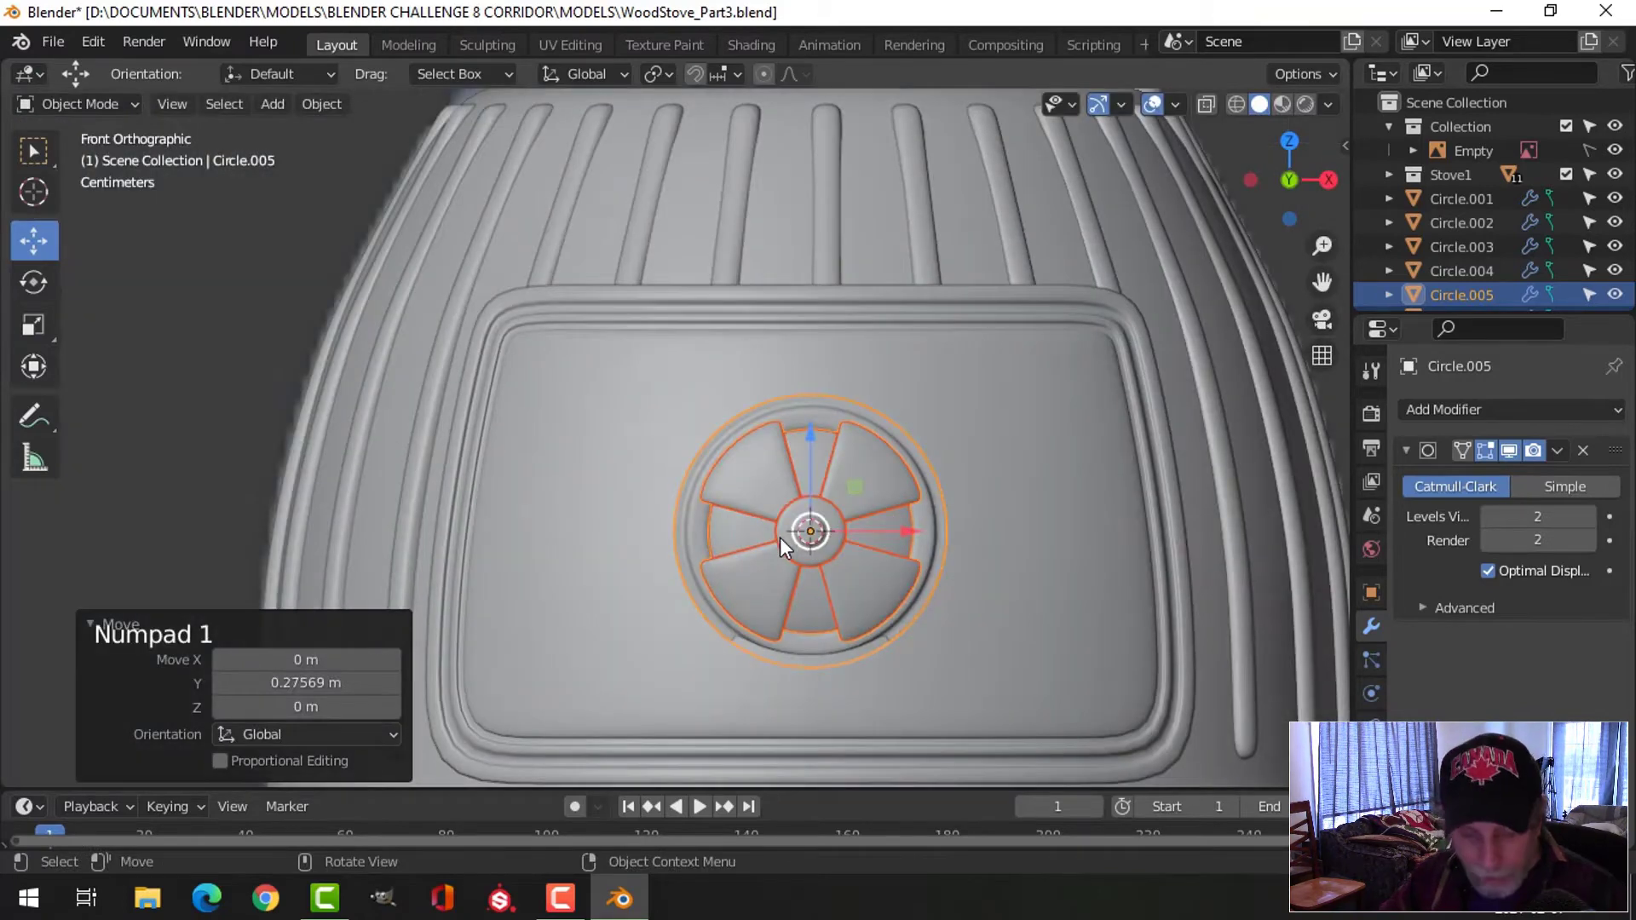
key("z")
left_click(769, 537)
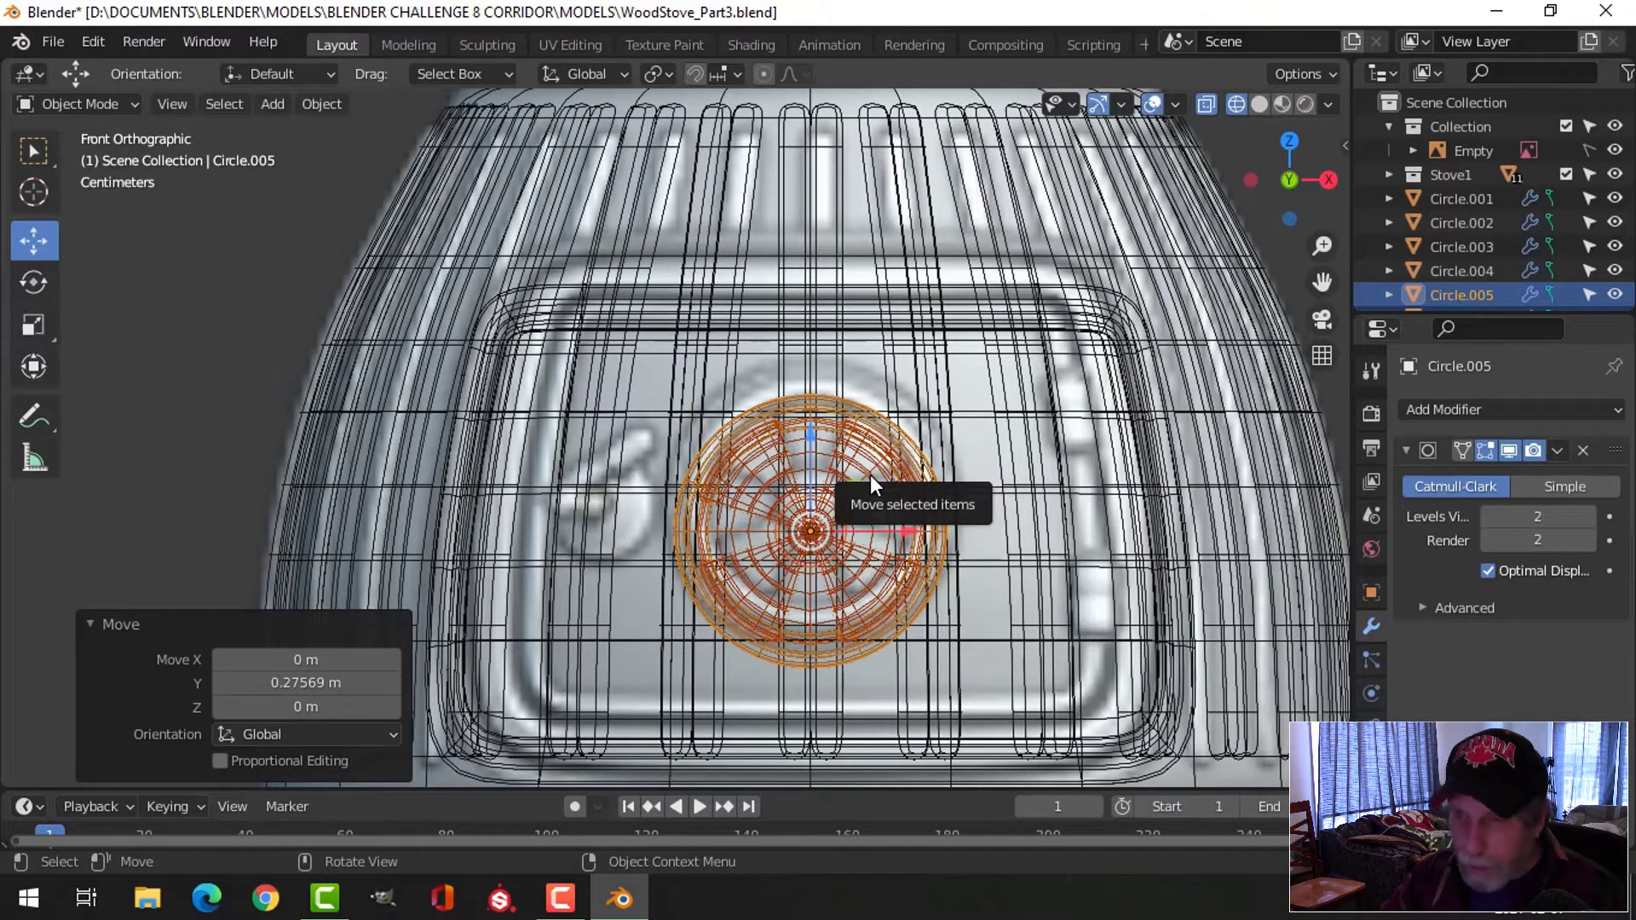
key("z")
left_click(1009, 487)
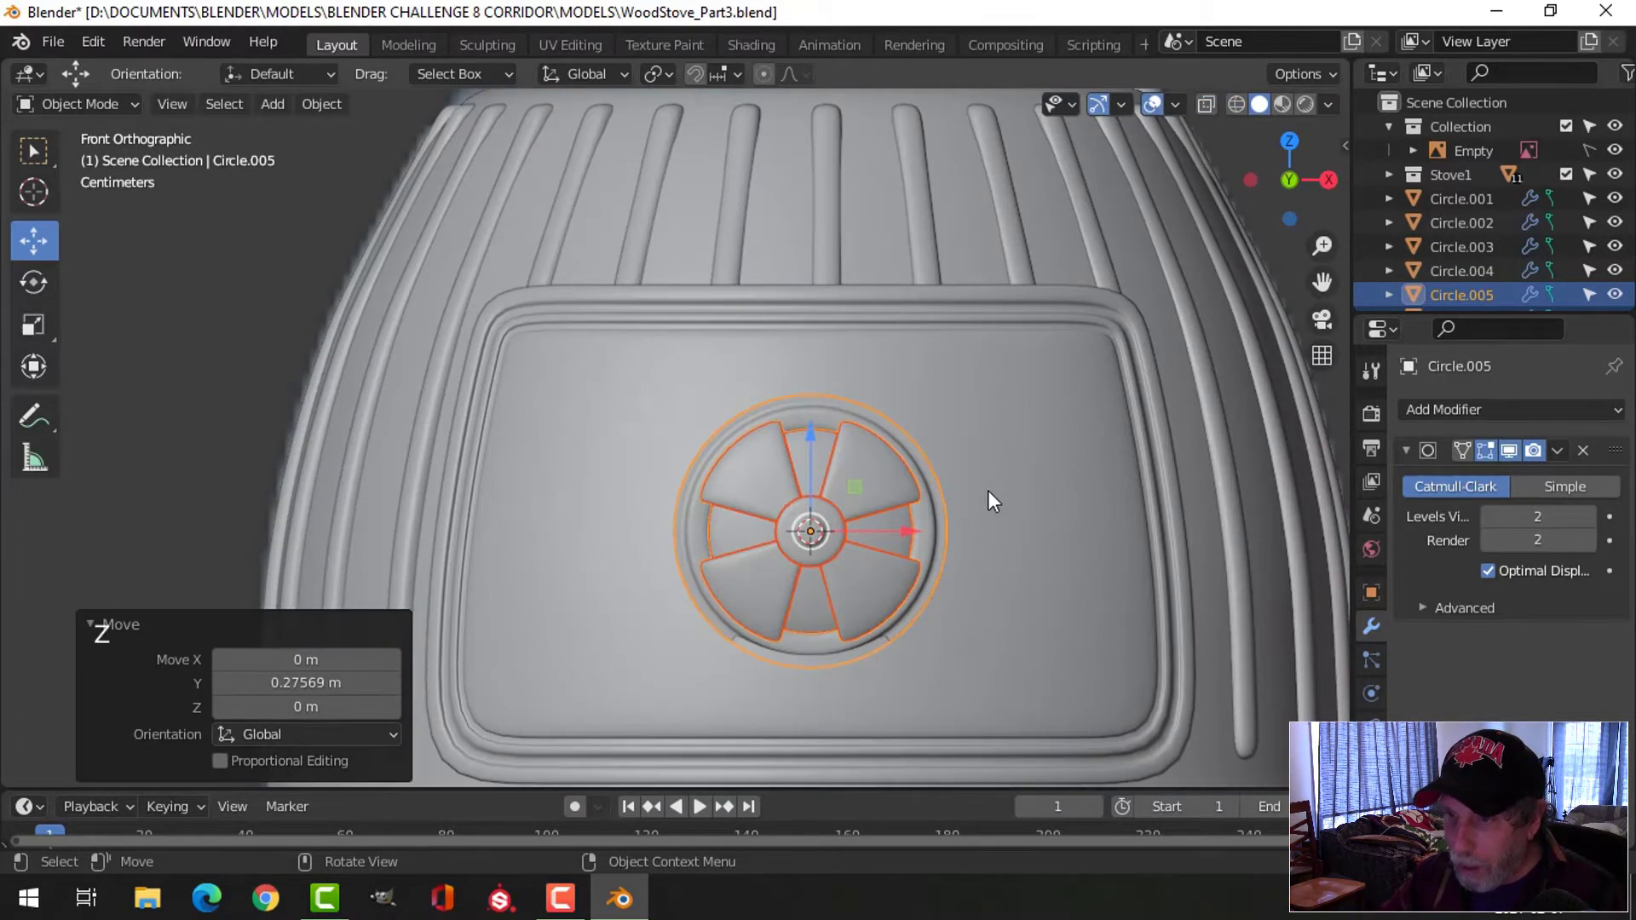
key("ctrl+KP_3")
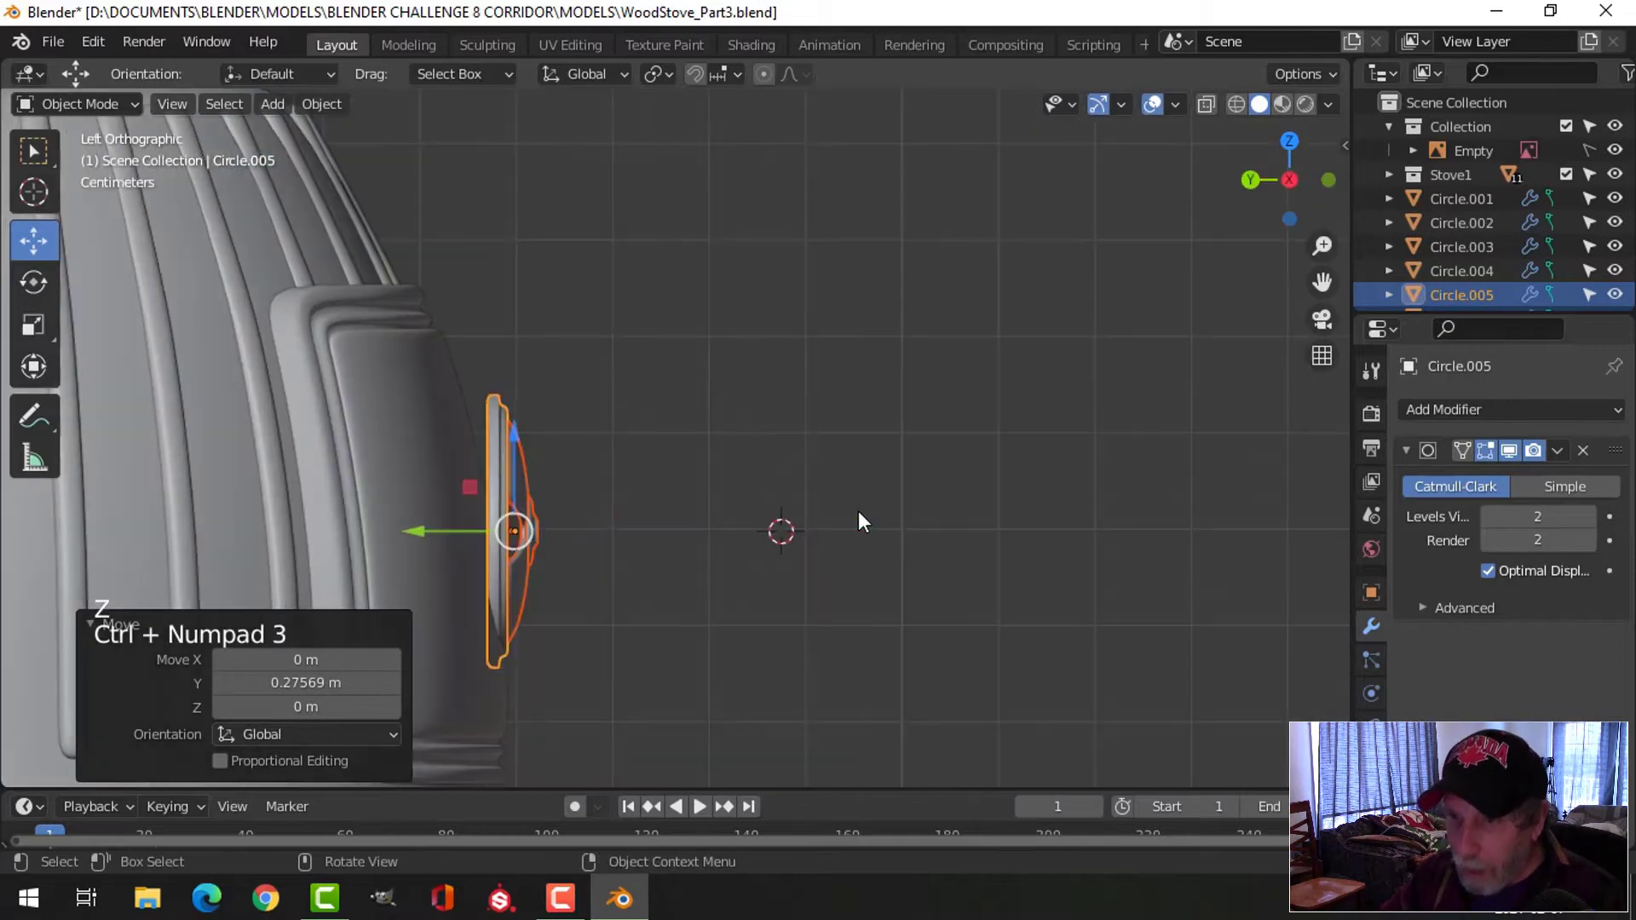
scroll(857, 520, "up", 2)
middle_click_drag(738, 483, 886, 467, "shift")
middle_click_drag(927, 455, 928, 454, "shift")
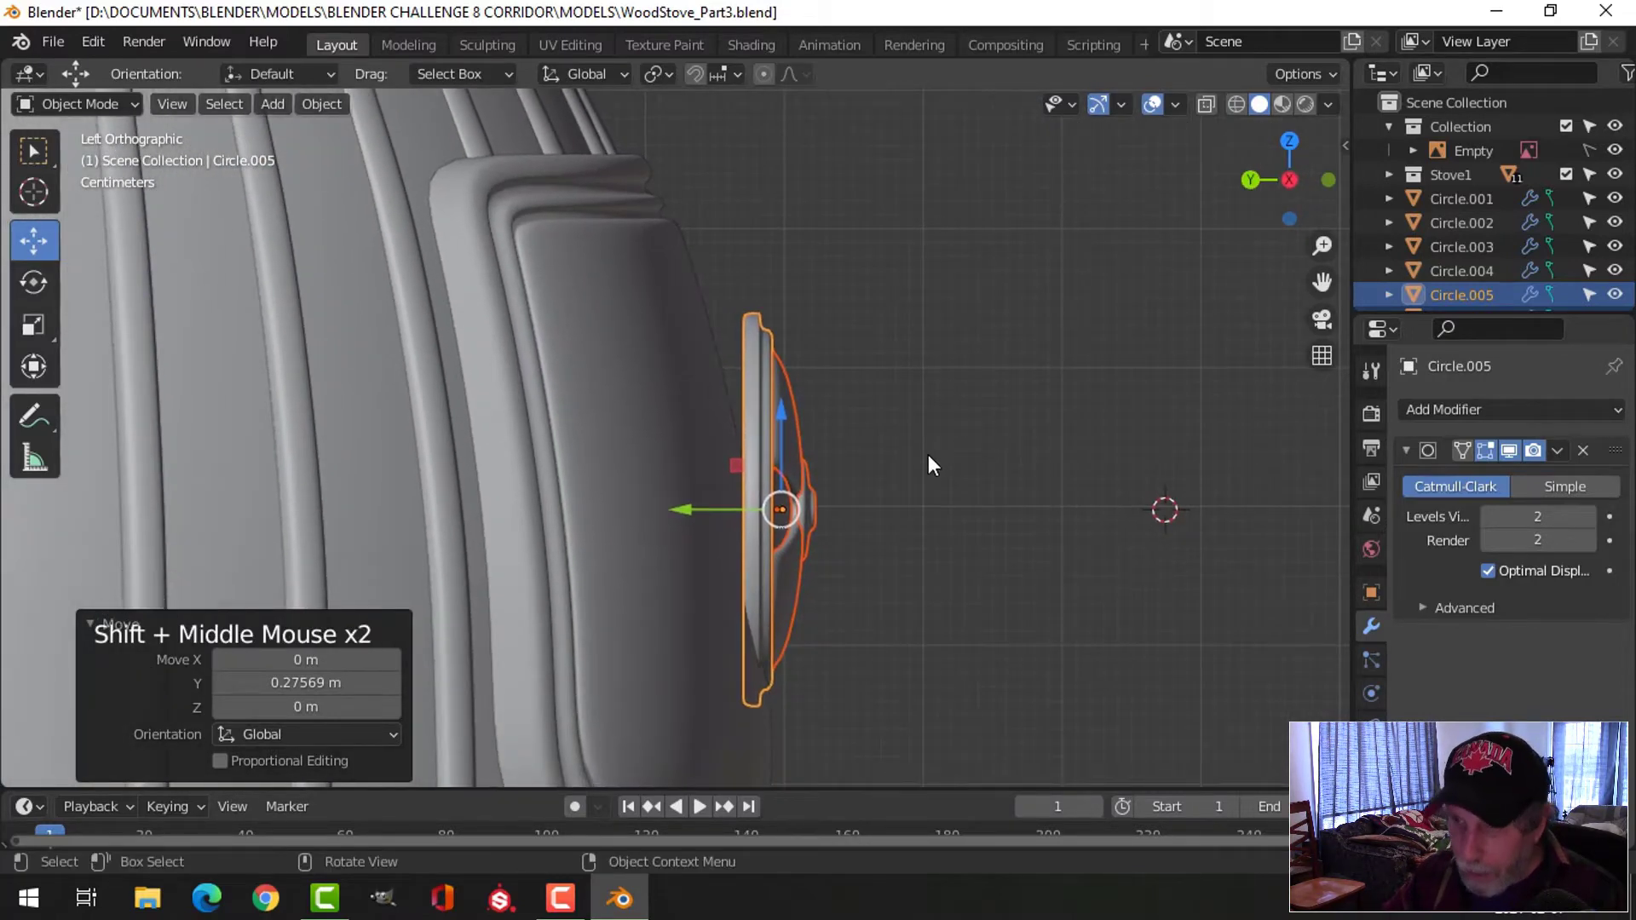
key("r")
left_click(920, 418)
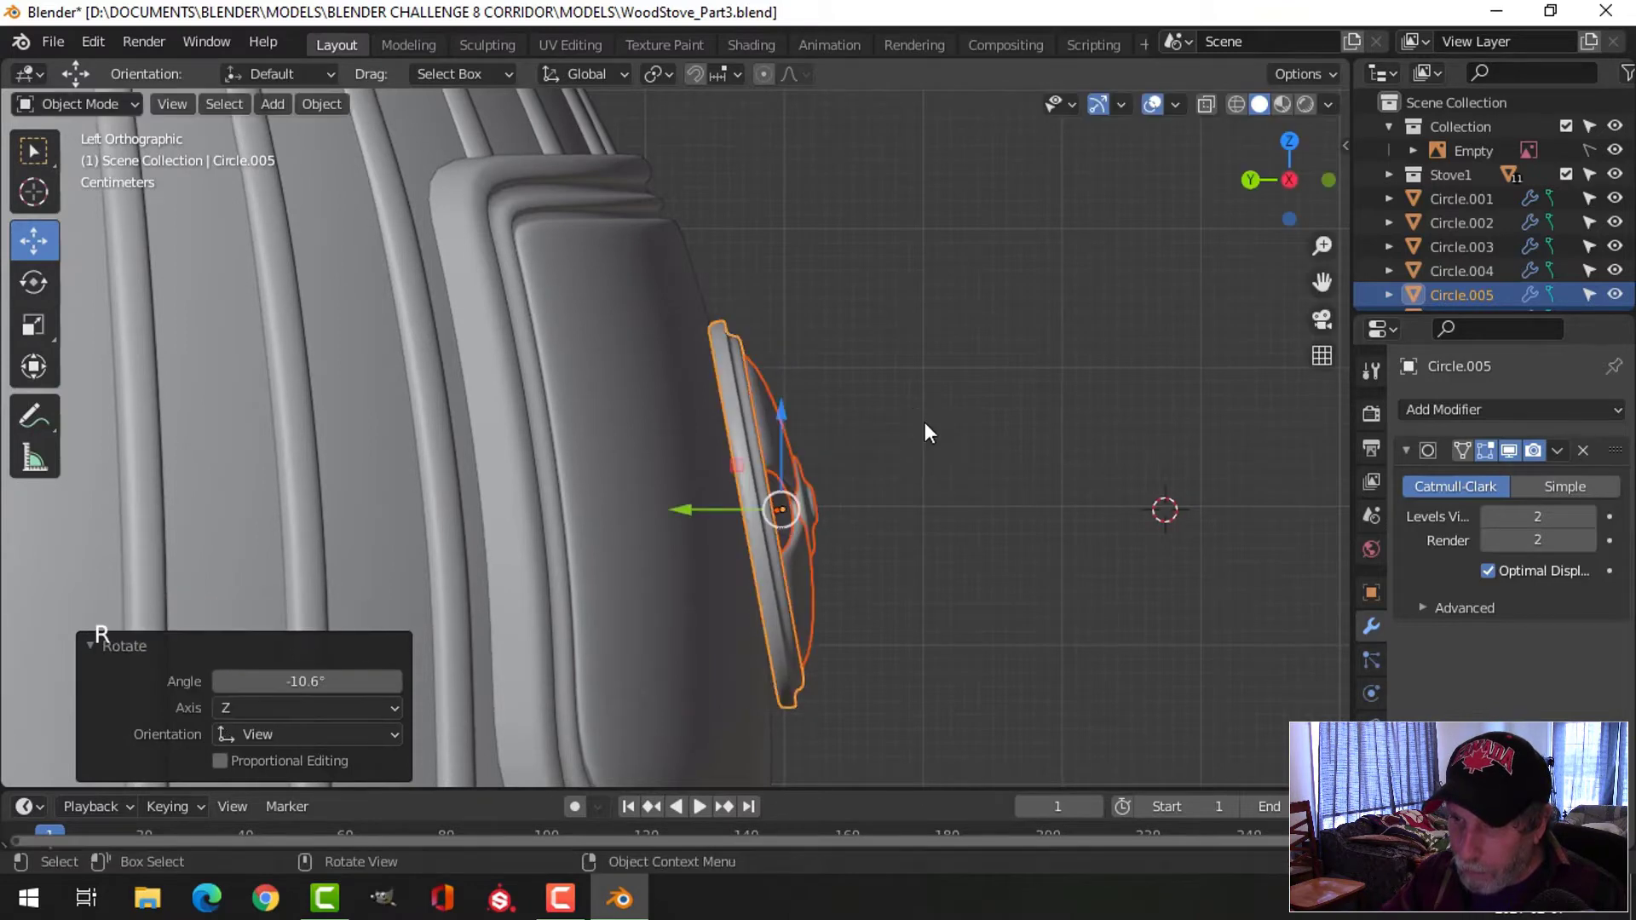
key("g")
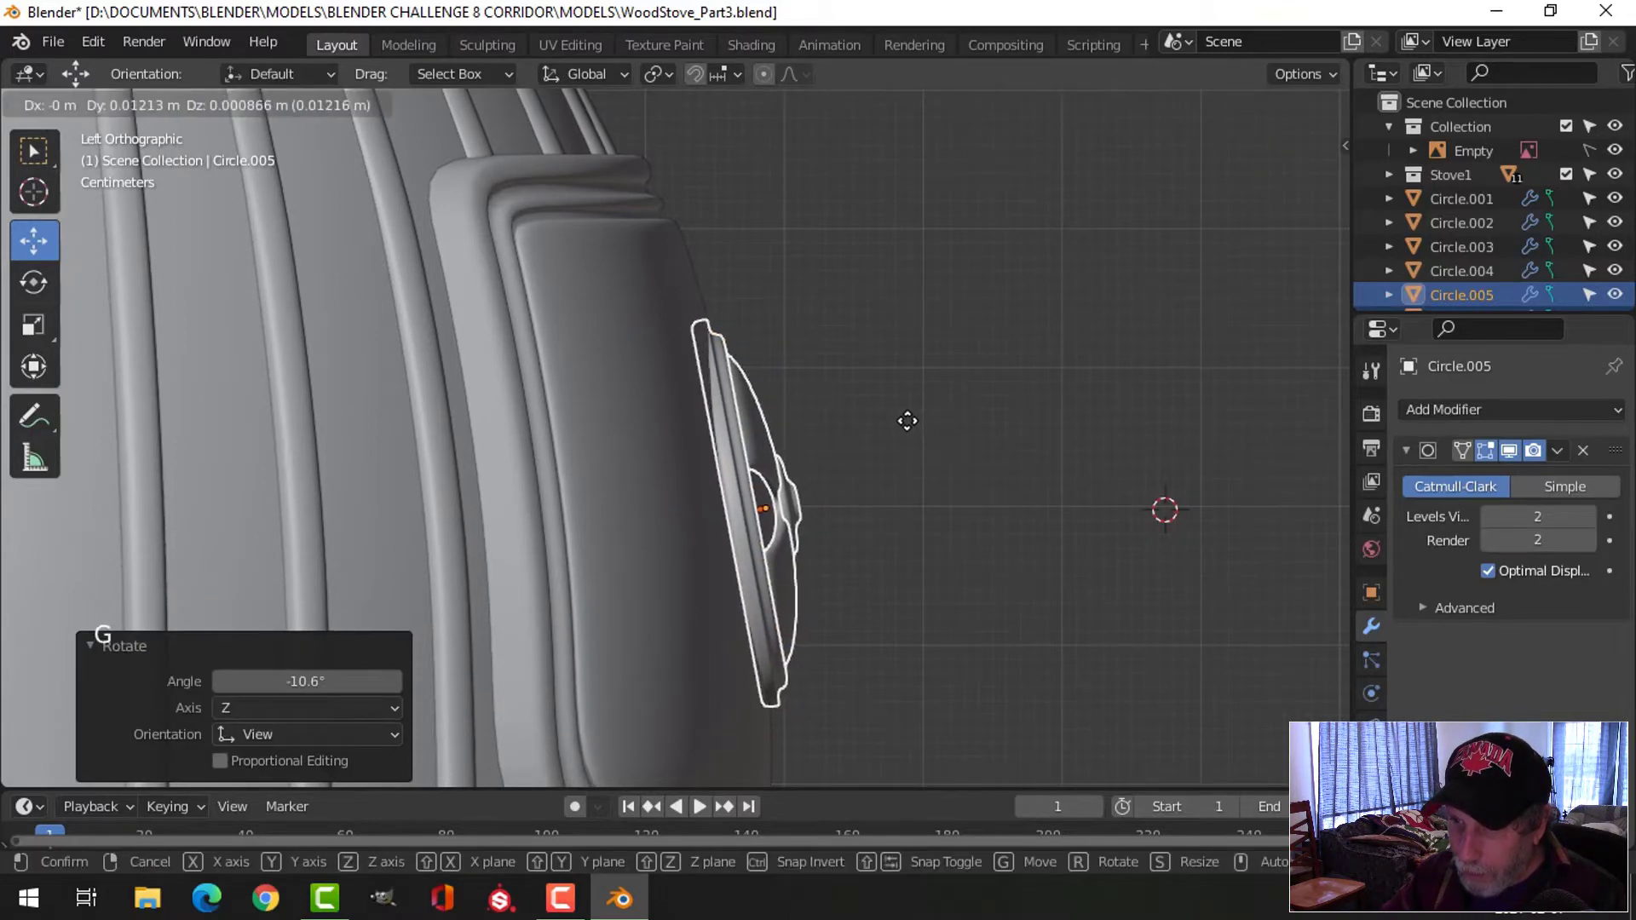
left_click(907, 420)
Fine-tune the vent wheel's tilt with rotations of about 2.9° and -0.4°, nudge it against the door, and deselect it
key("r")
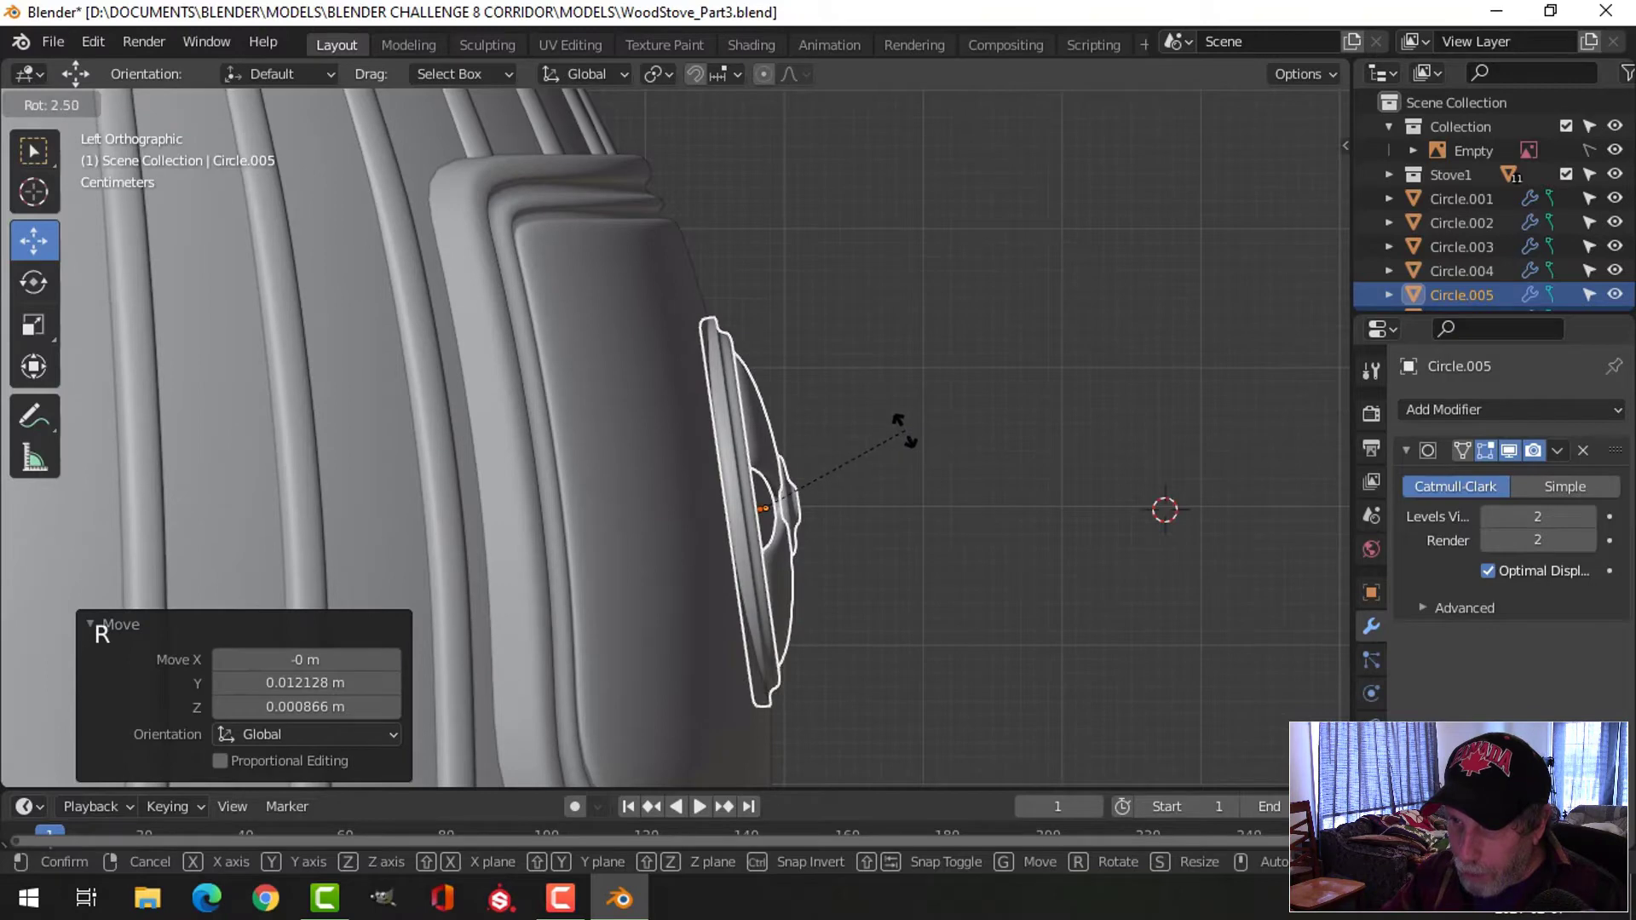
left_click(904, 435)
key("g")
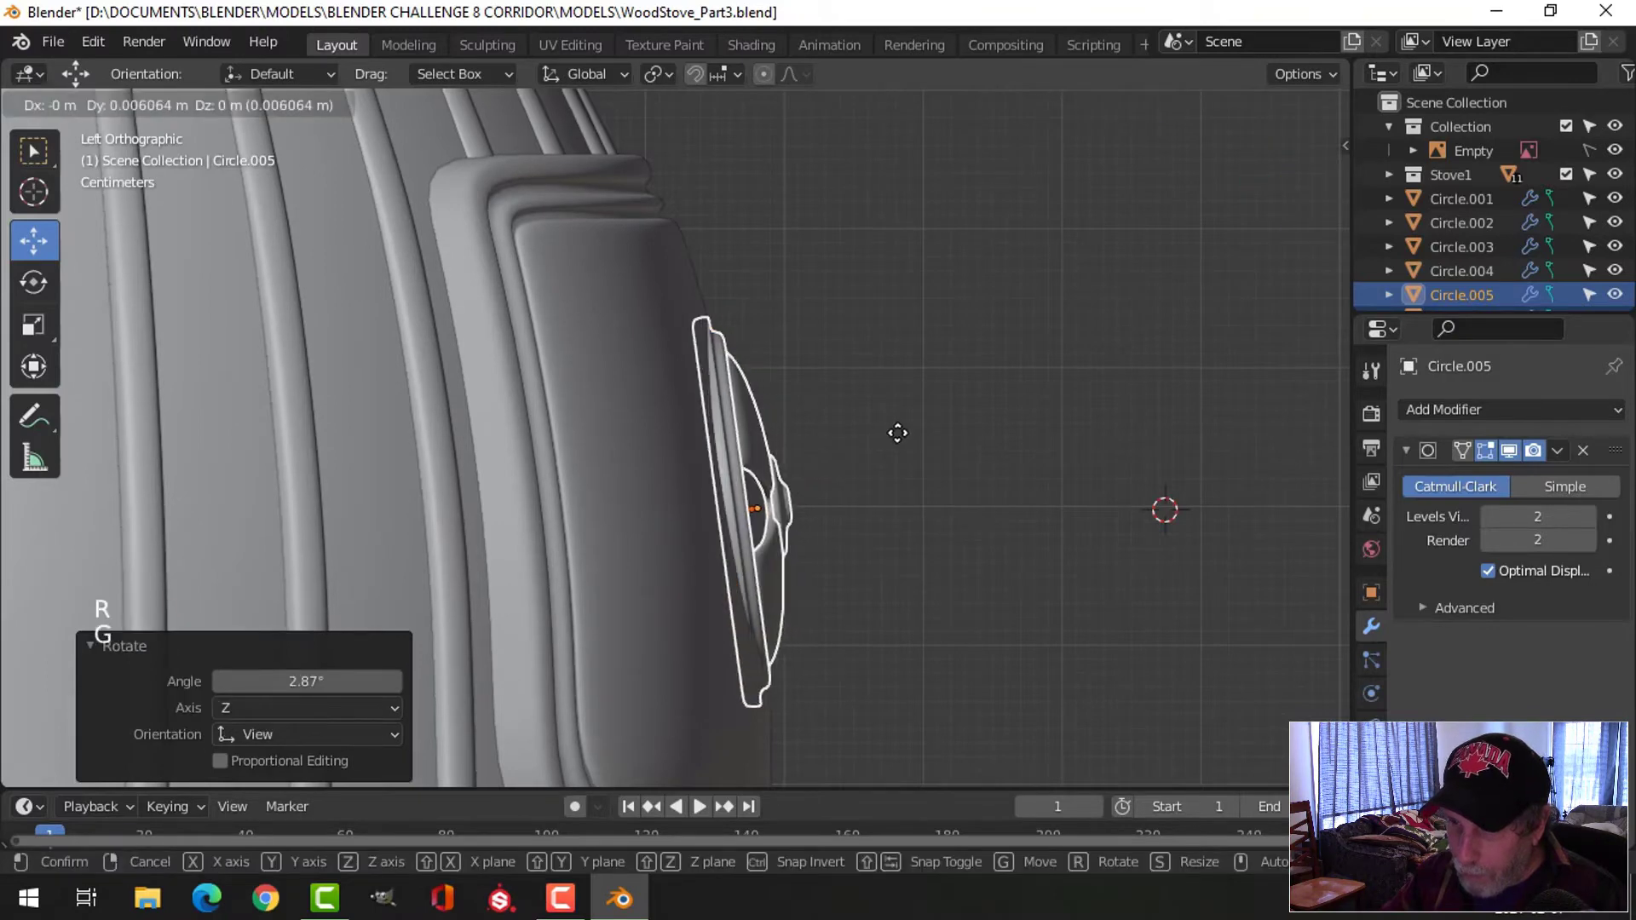
left_click(901, 433)
key("r")
left_click(832, 445)
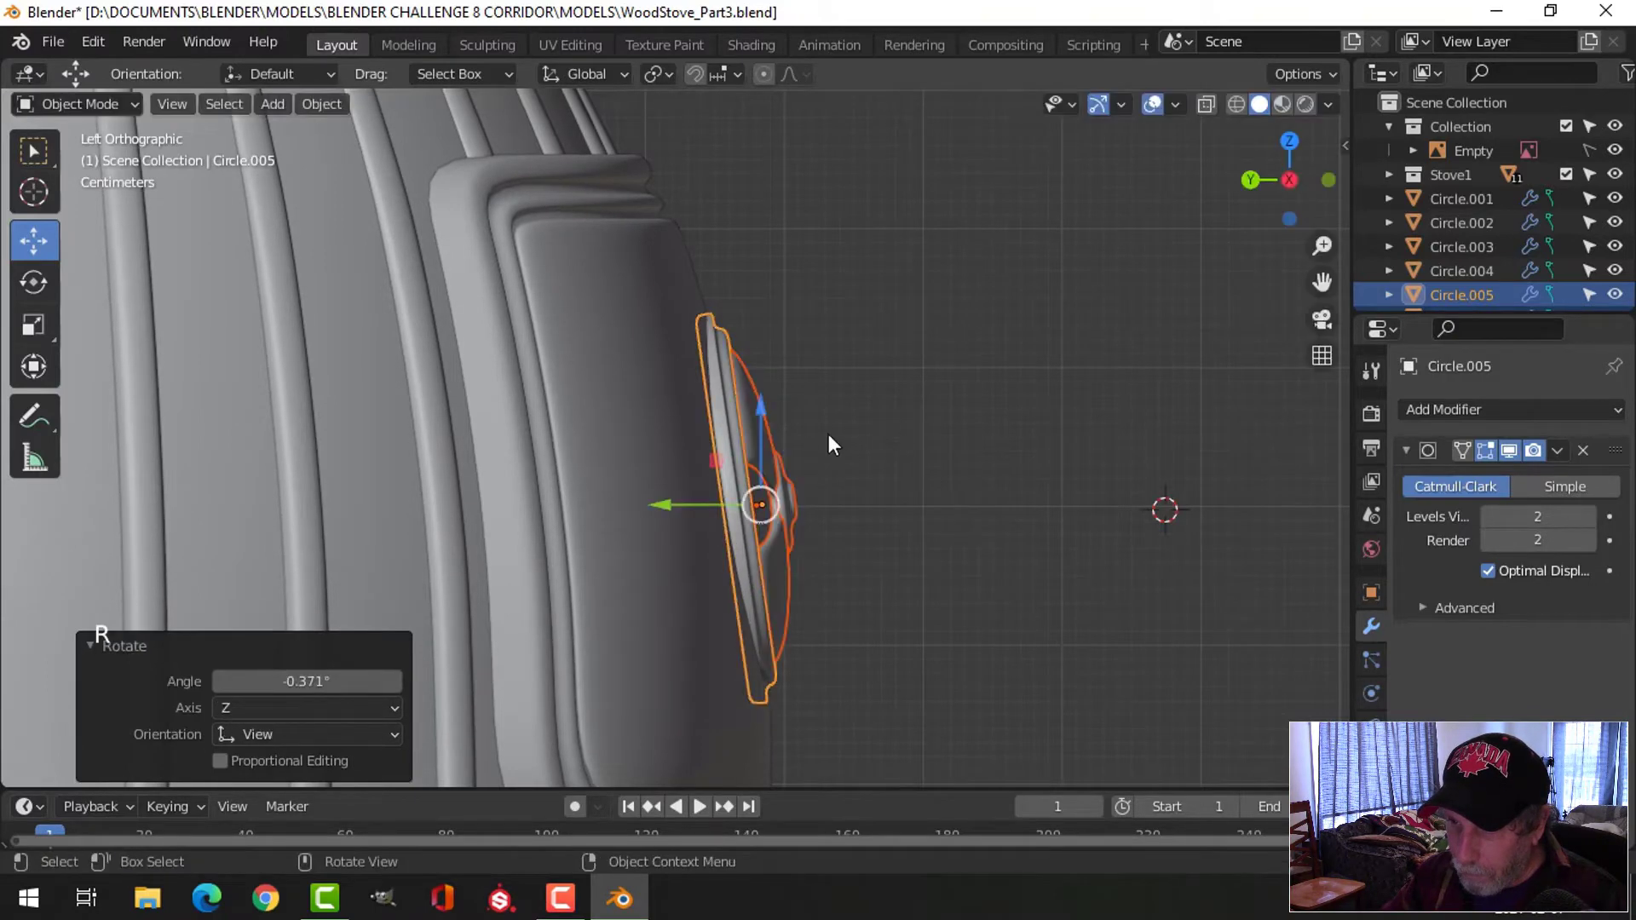
key("g")
left_click(855, 431)
middle_click_drag(854, 431, 783, 487)
key("alt+a")
Add a loop cut near the rear edge of the vent wheel's outer ring, return to object mode, and deselect the ring
scroll(984, 476, "down", 2)
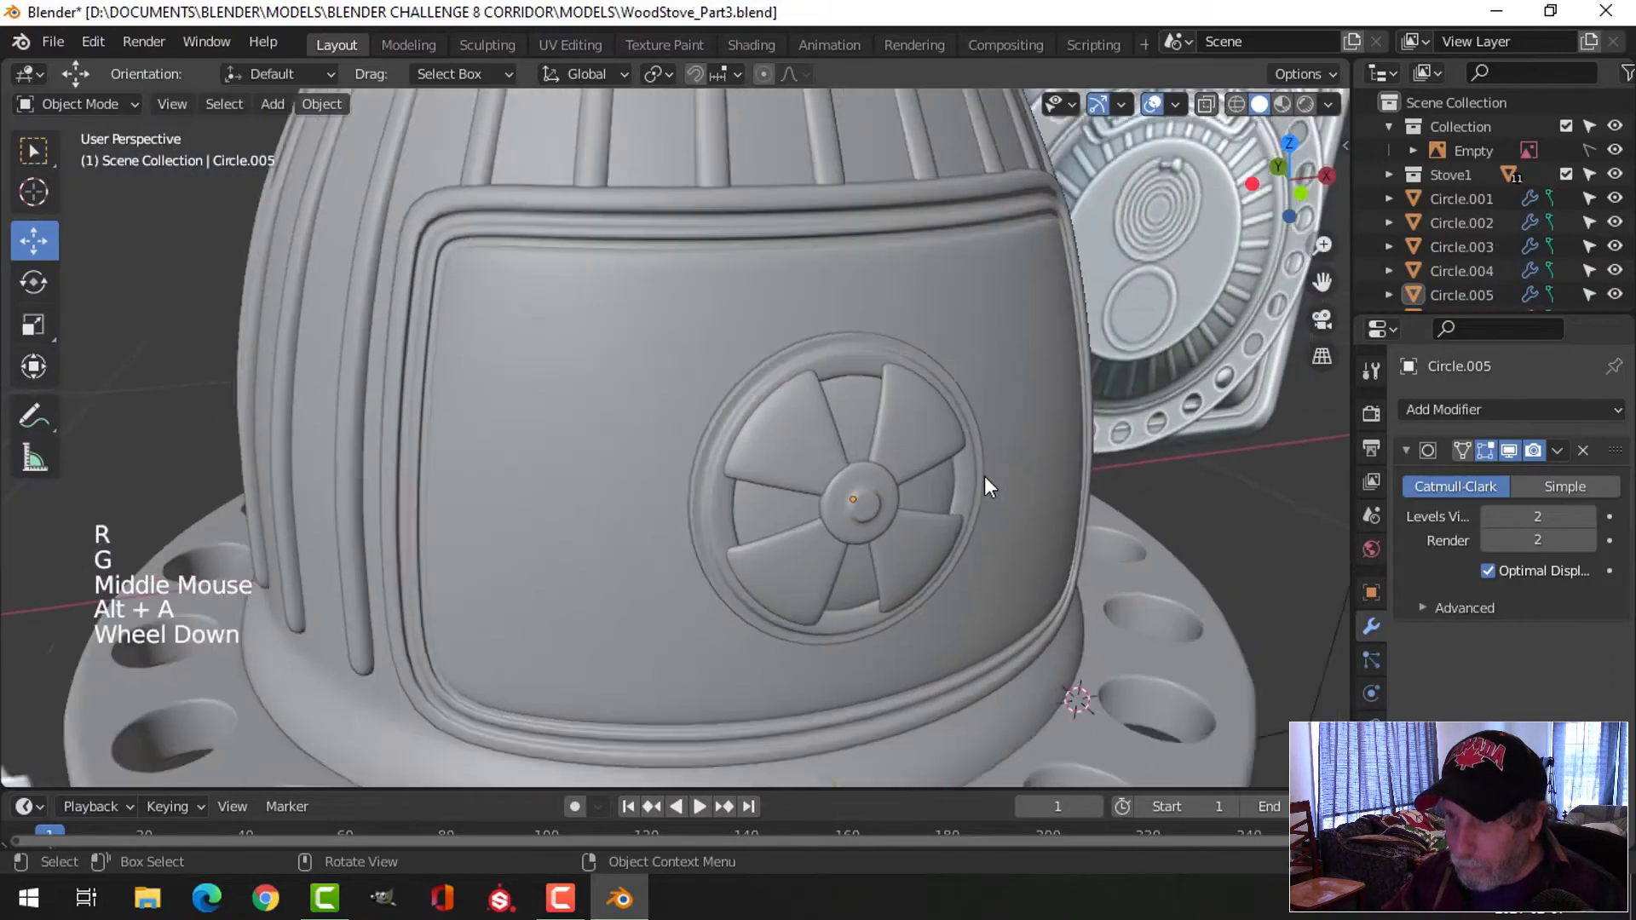
scroll(984, 476, "down", 2)
middle_click_drag(984, 475, 830, 473)
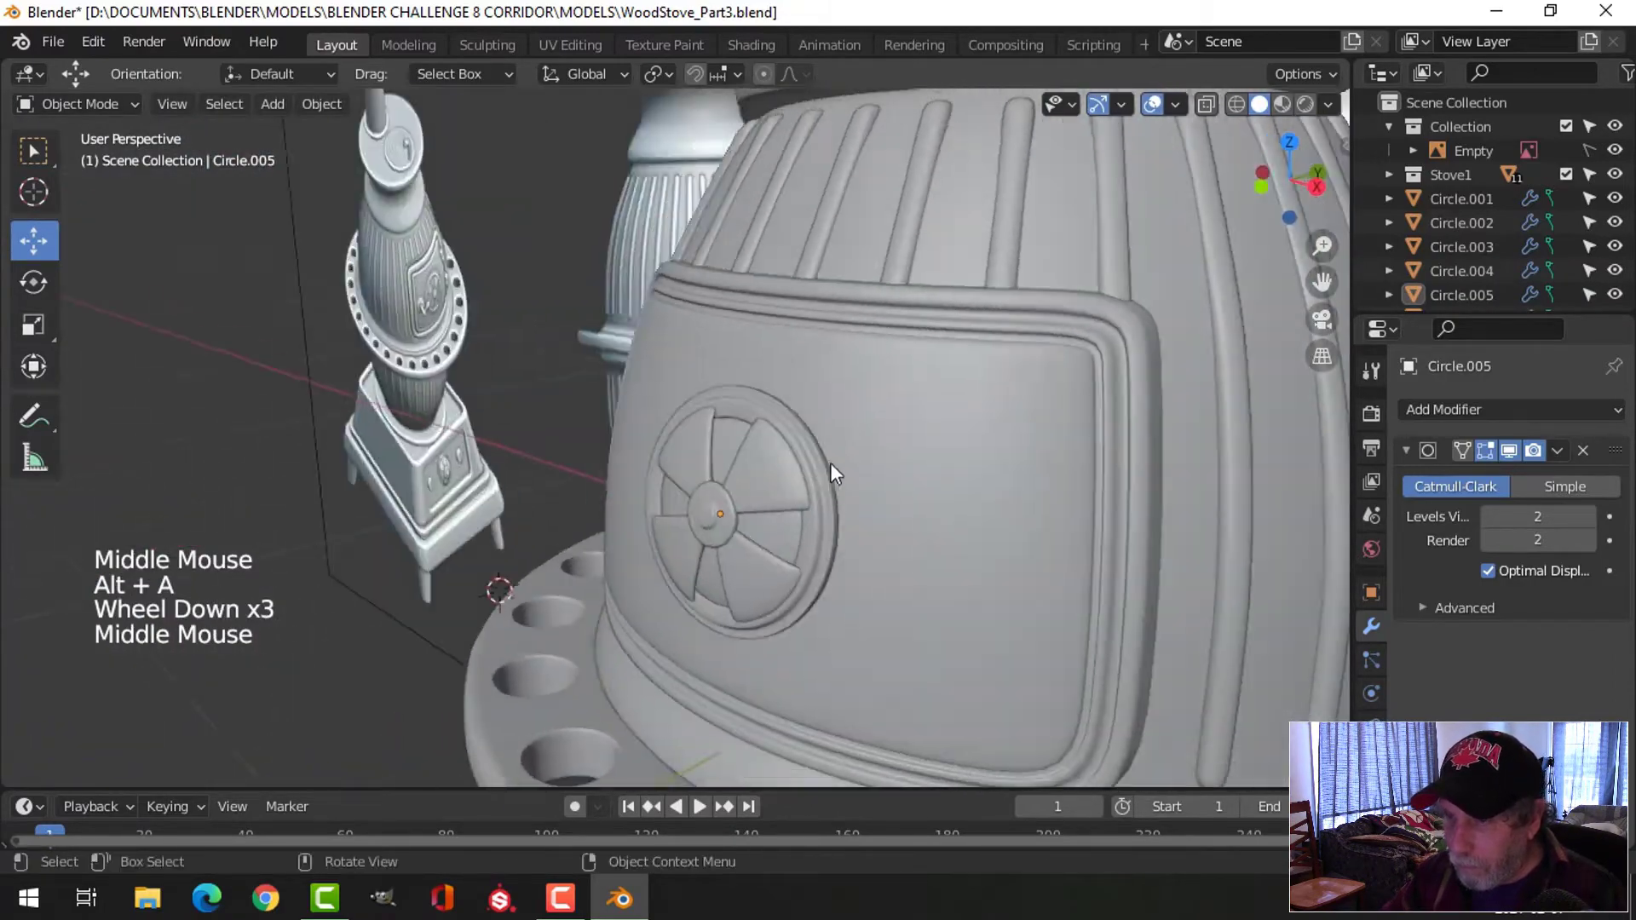
scroll(830, 465, "up", 3)
scroll(767, 478, "down", 8)
middle_click_drag(654, 504, 881, 517)
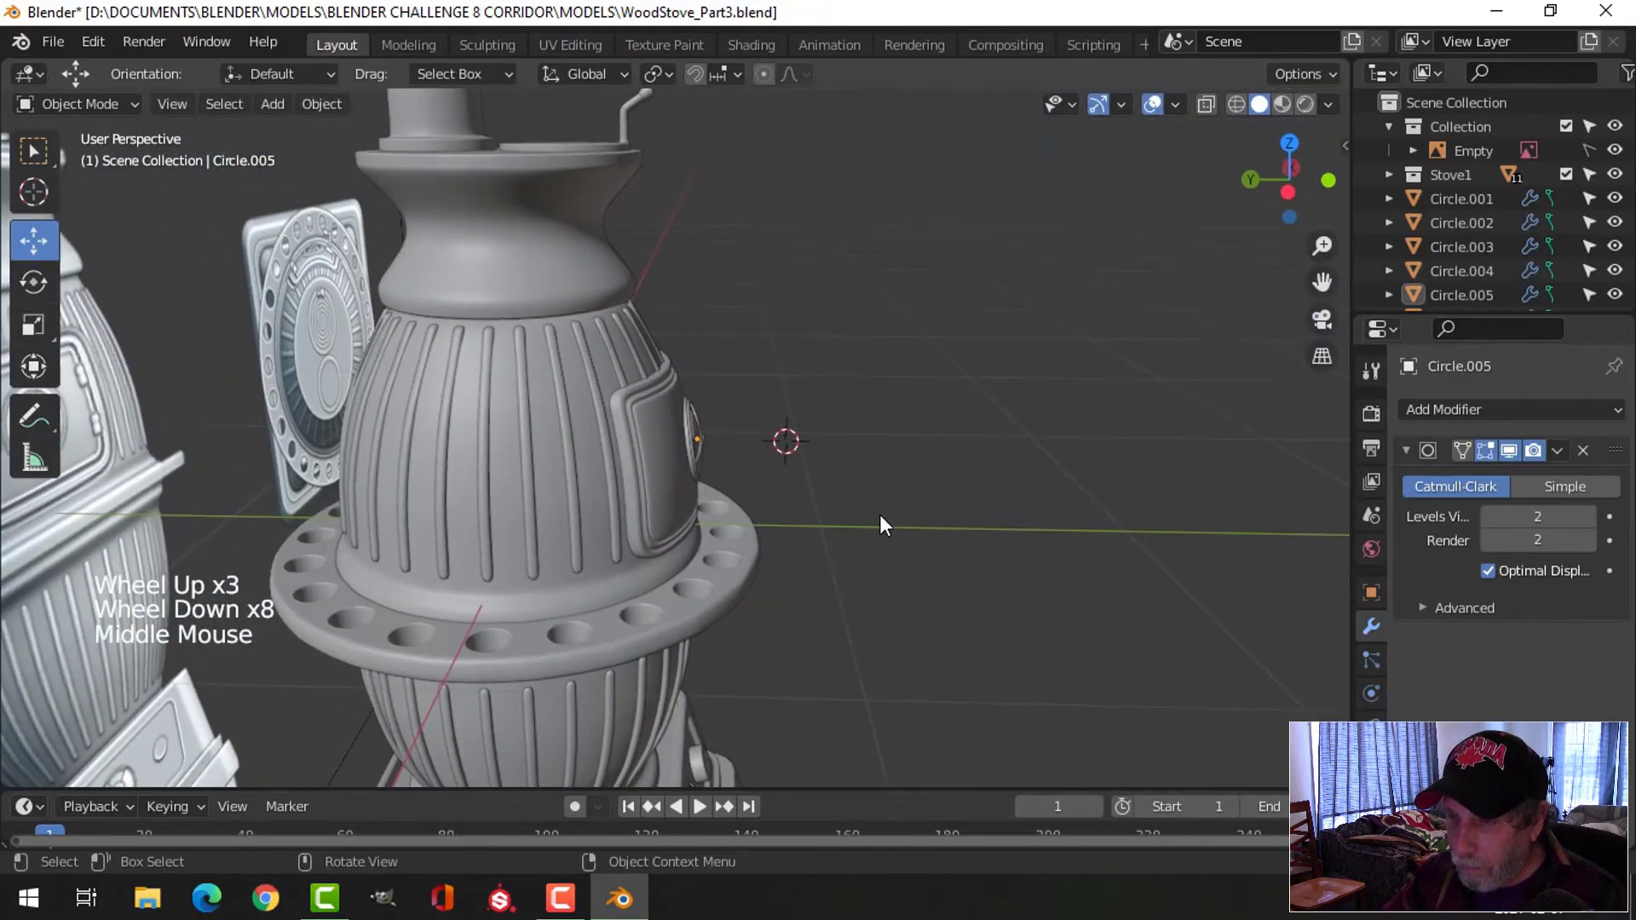
scroll(879, 516, "up", 13)
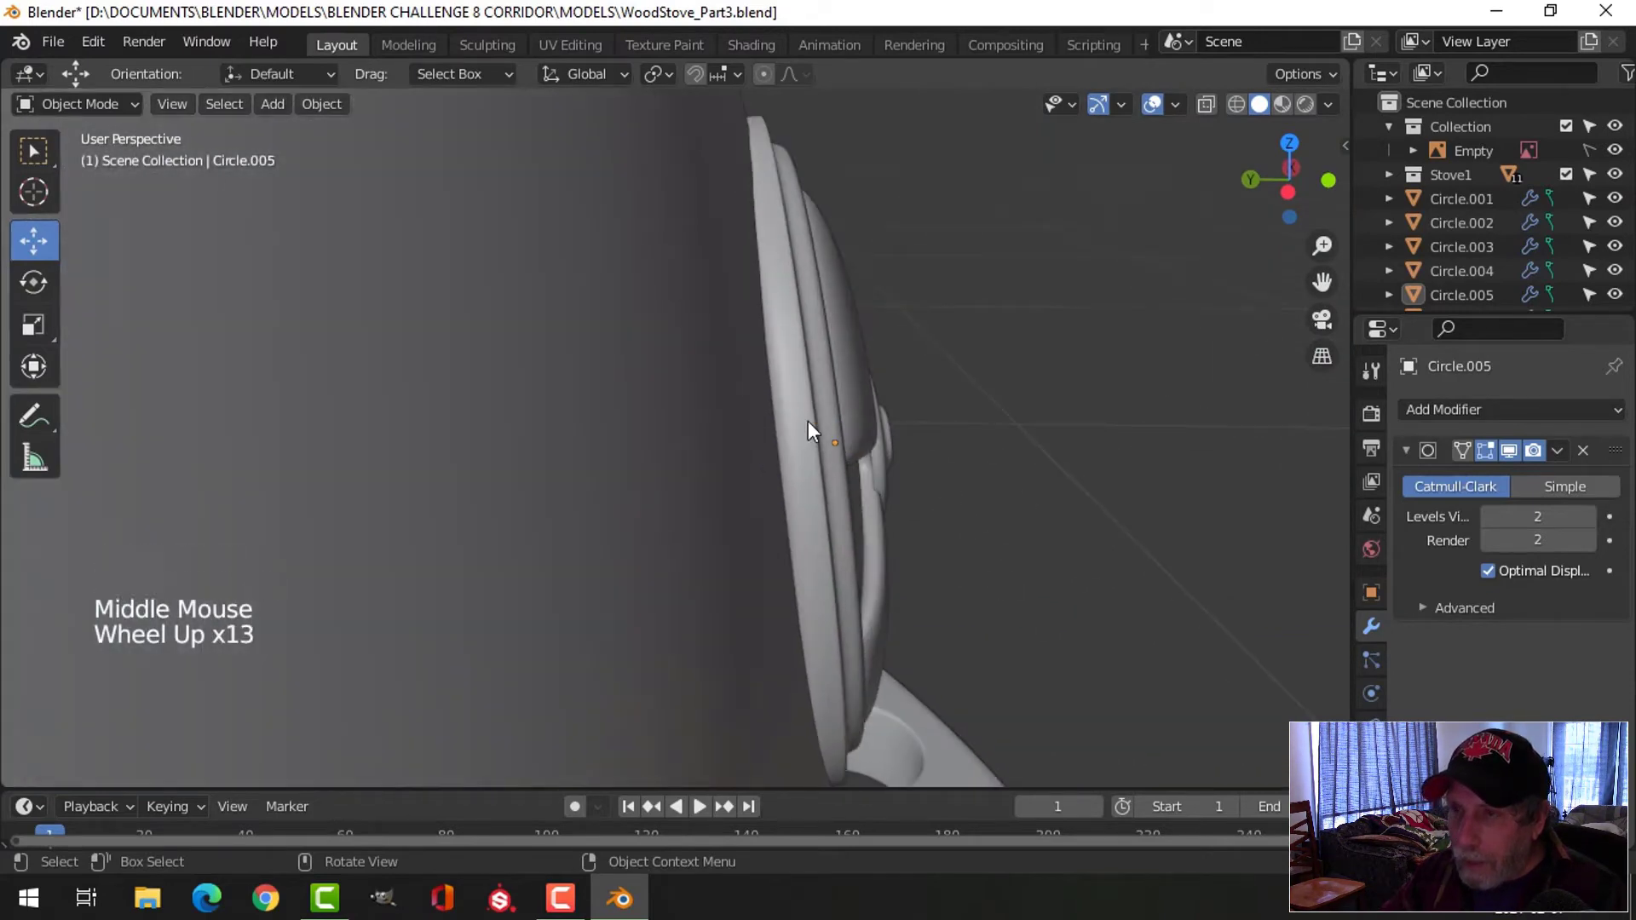
scroll(784, 426, "down", 1)
left_click(816, 440)
key("Tab")
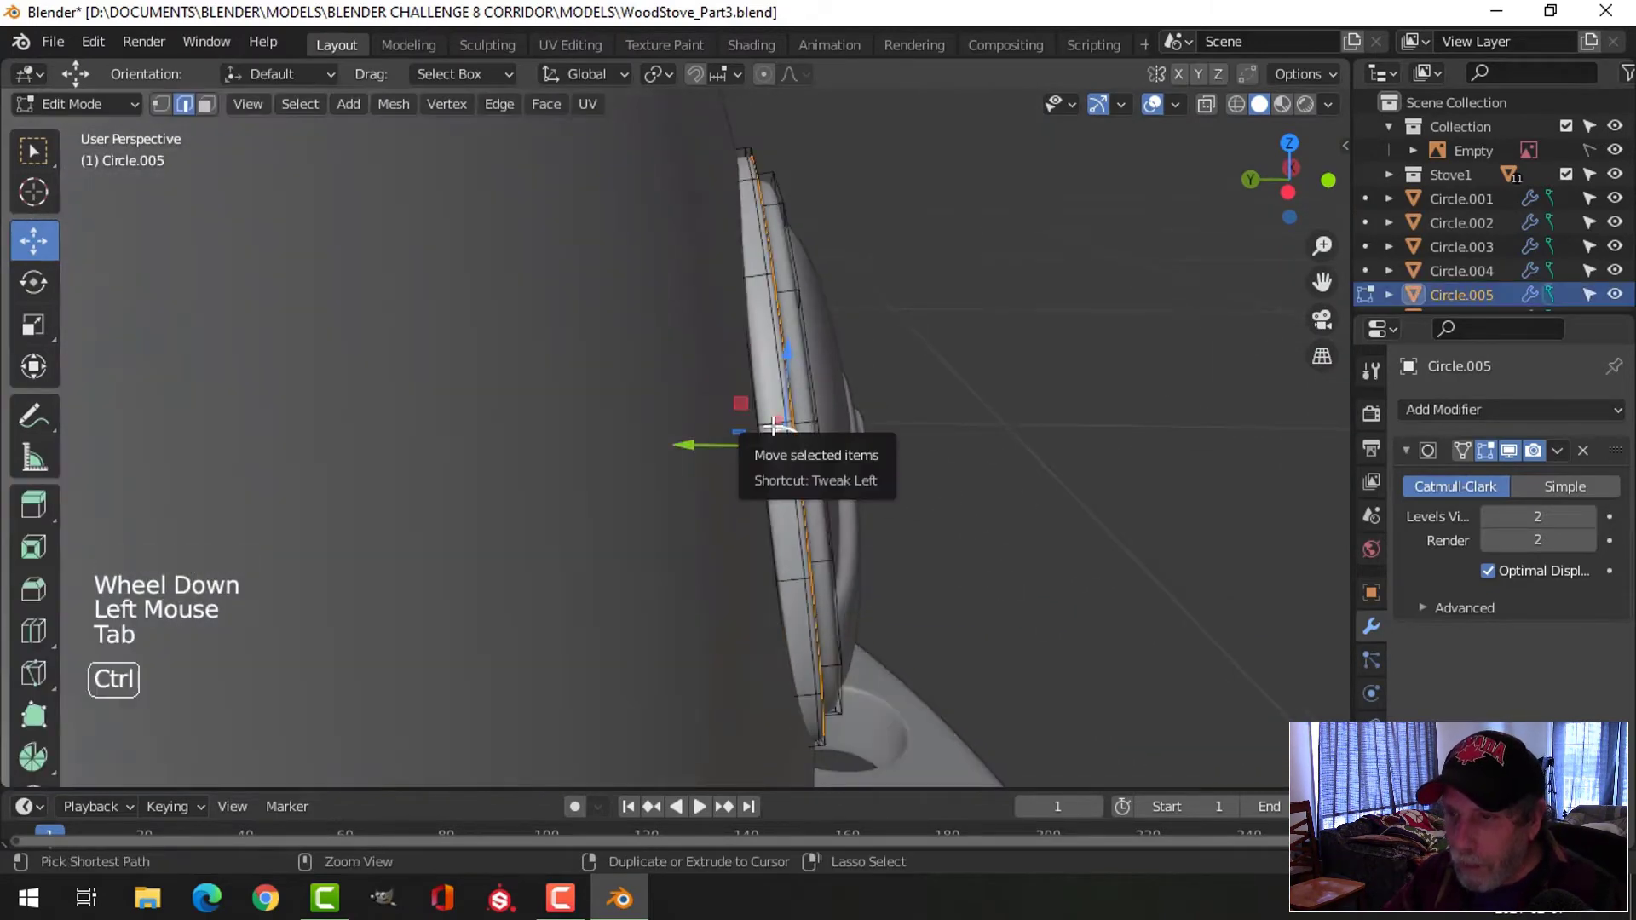
key("ctrl+r")
left_click(772, 426)
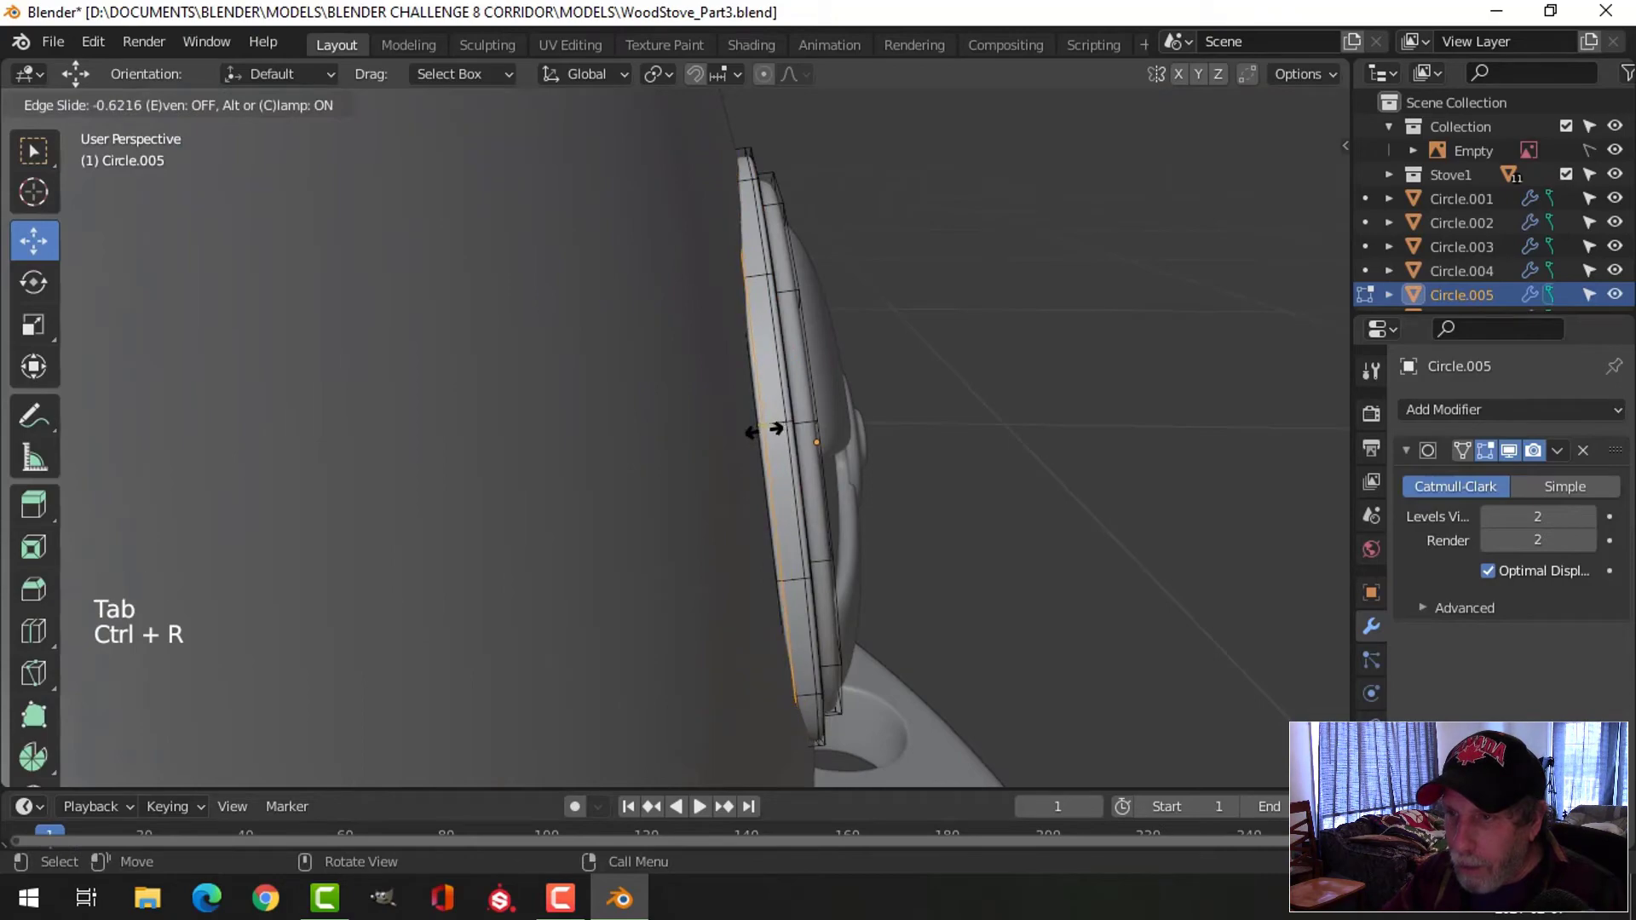
left_click(763, 430)
key("Tab")
key("alt+a")
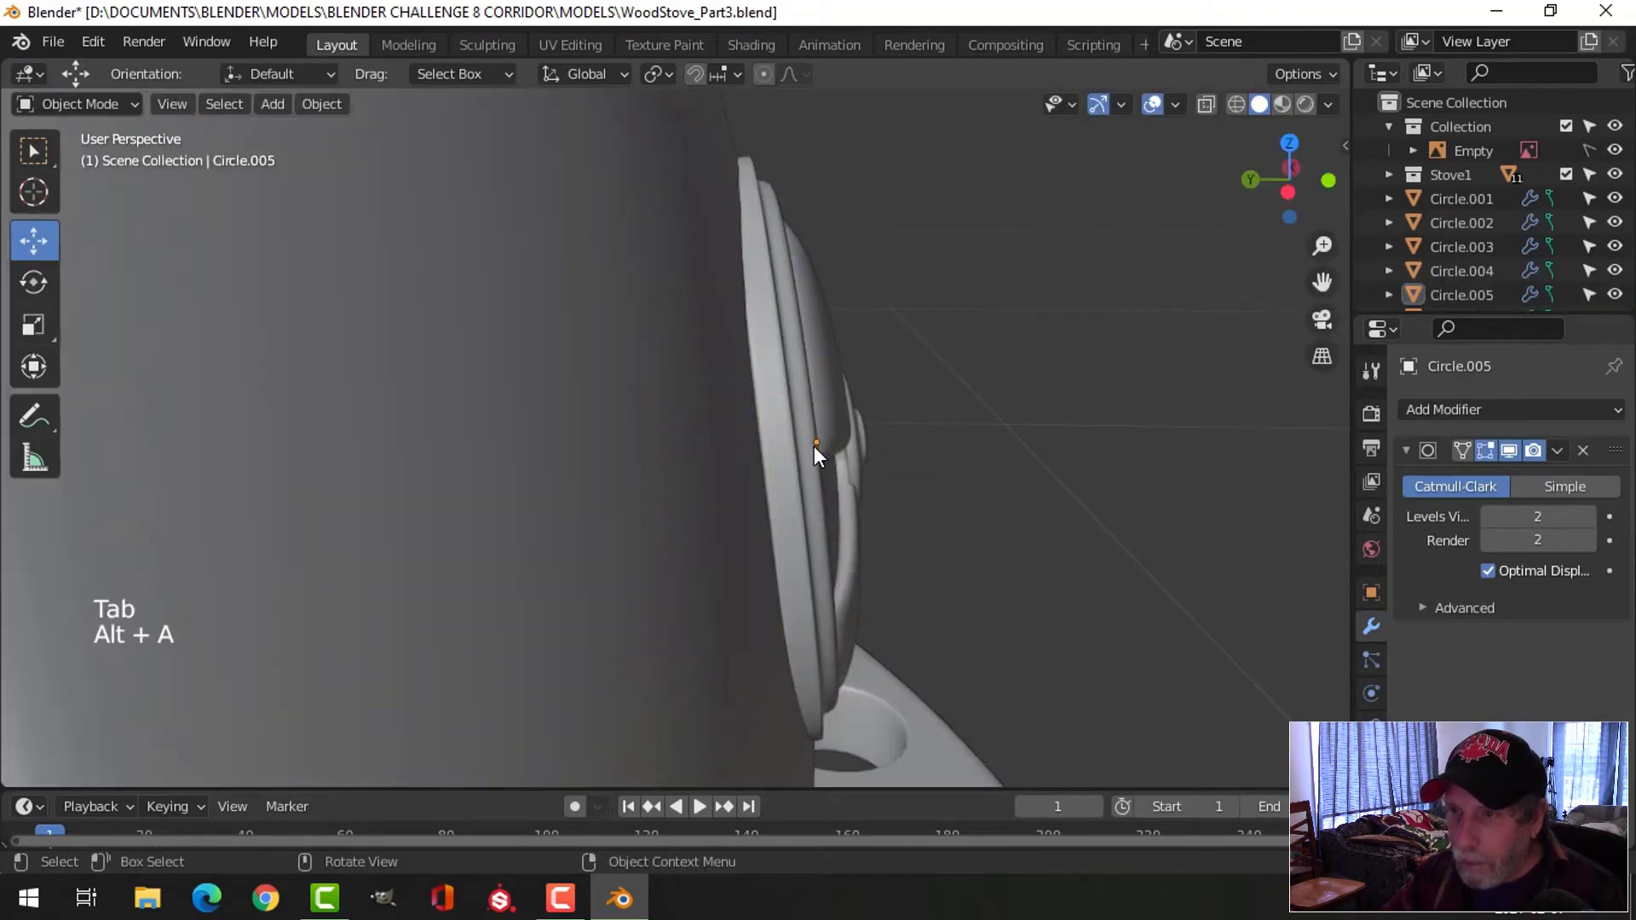
Examine from several angles how the vent wheel fits against the curved stove door
scroll(940, 471, "down", 5)
middle_click_drag(941, 471, 734, 525)
scroll(858, 535, "down", 4)
middle_click_drag(859, 535, 909, 394)
scroll(1015, 445, "up", 2)
scroll(842, 468, "up", 4)
scroll(857, 503, "down", 3)
scroll(905, 439, "up", 1)
scroll(862, 535, "up", 1)
Reselect all vent wheel parts, rotate them about -0.6° in the left view, and move them about -0.002 m along Y
left_click(862, 535)
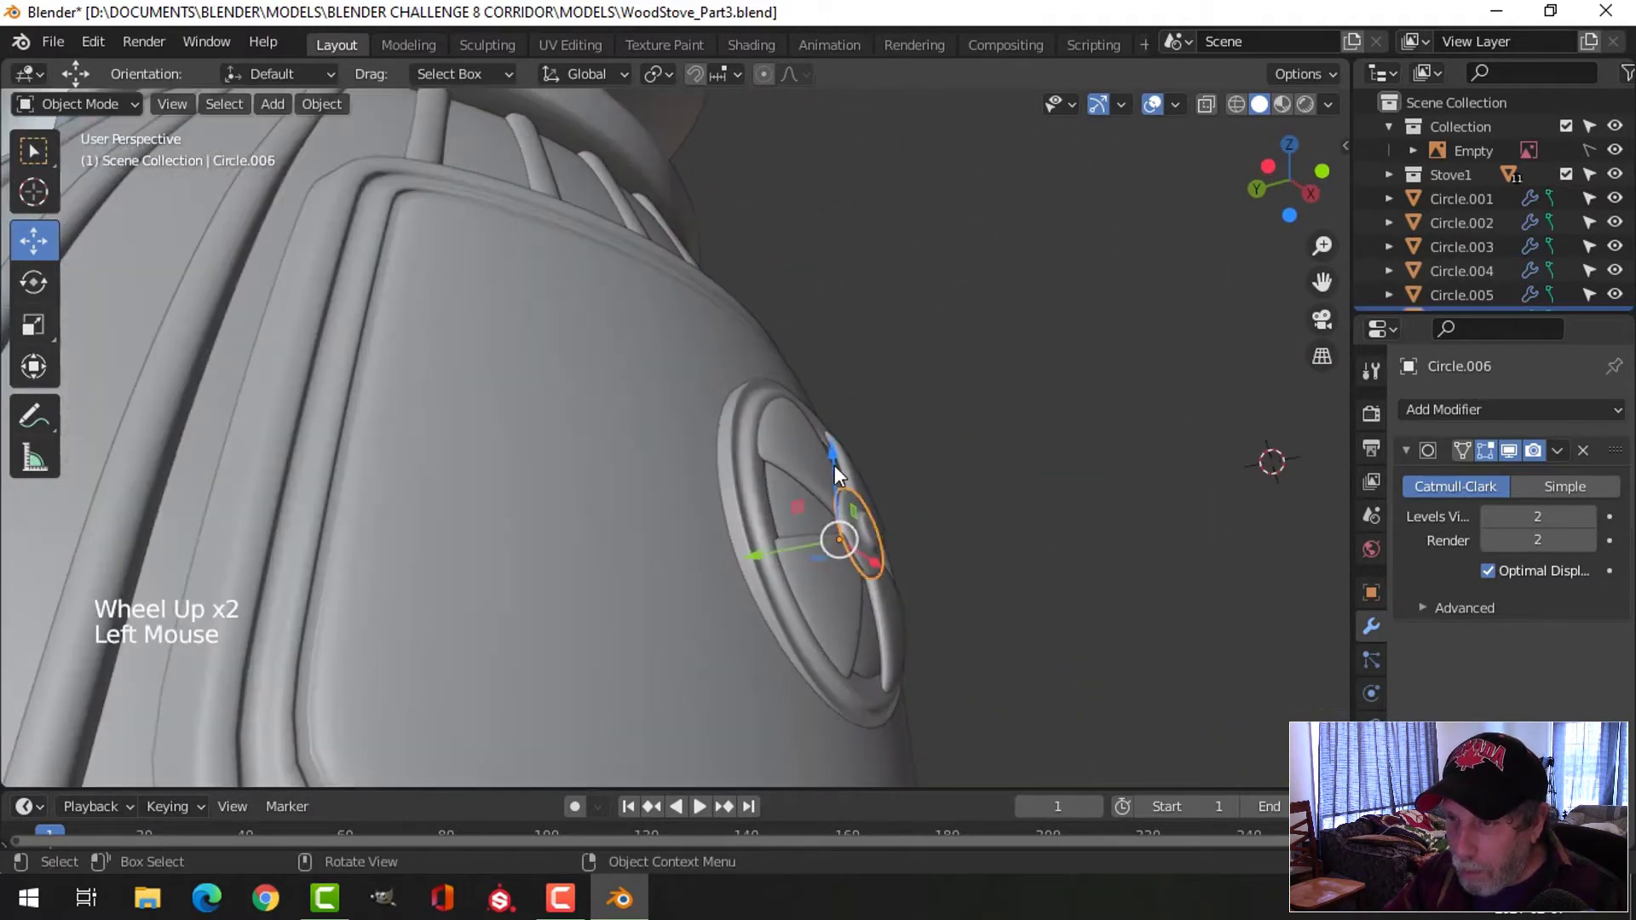
left_click(806, 484, "shift")
left_click(795, 496, "shift")
left_click(746, 477, "shift")
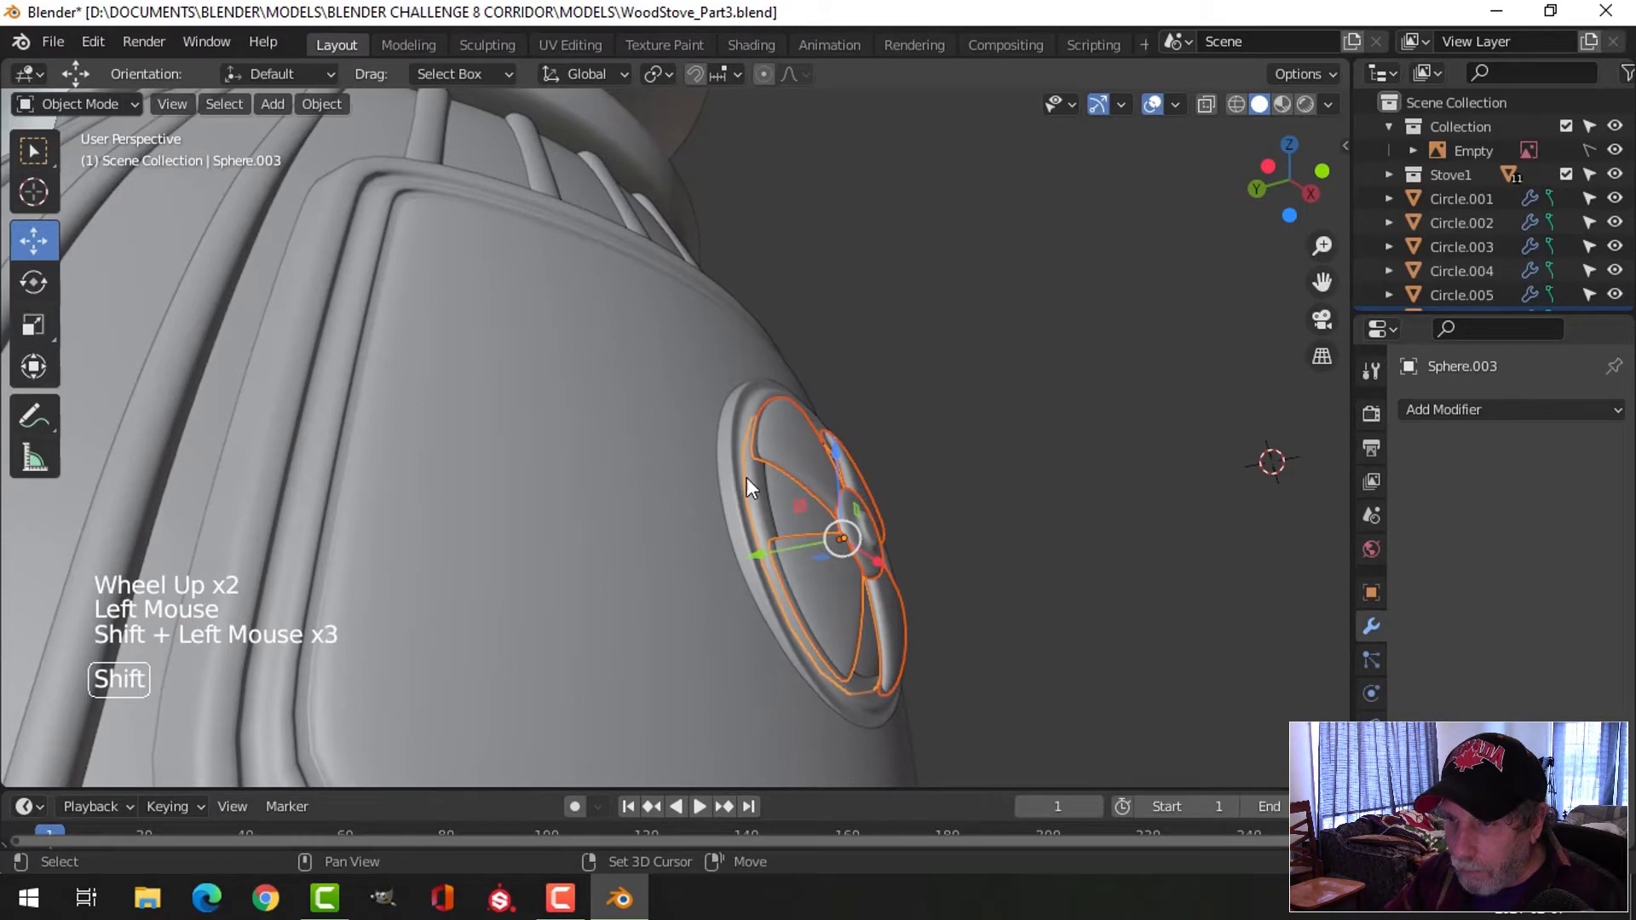
key("ctrl+KP_3")
scroll(726, 452, "up", 2)
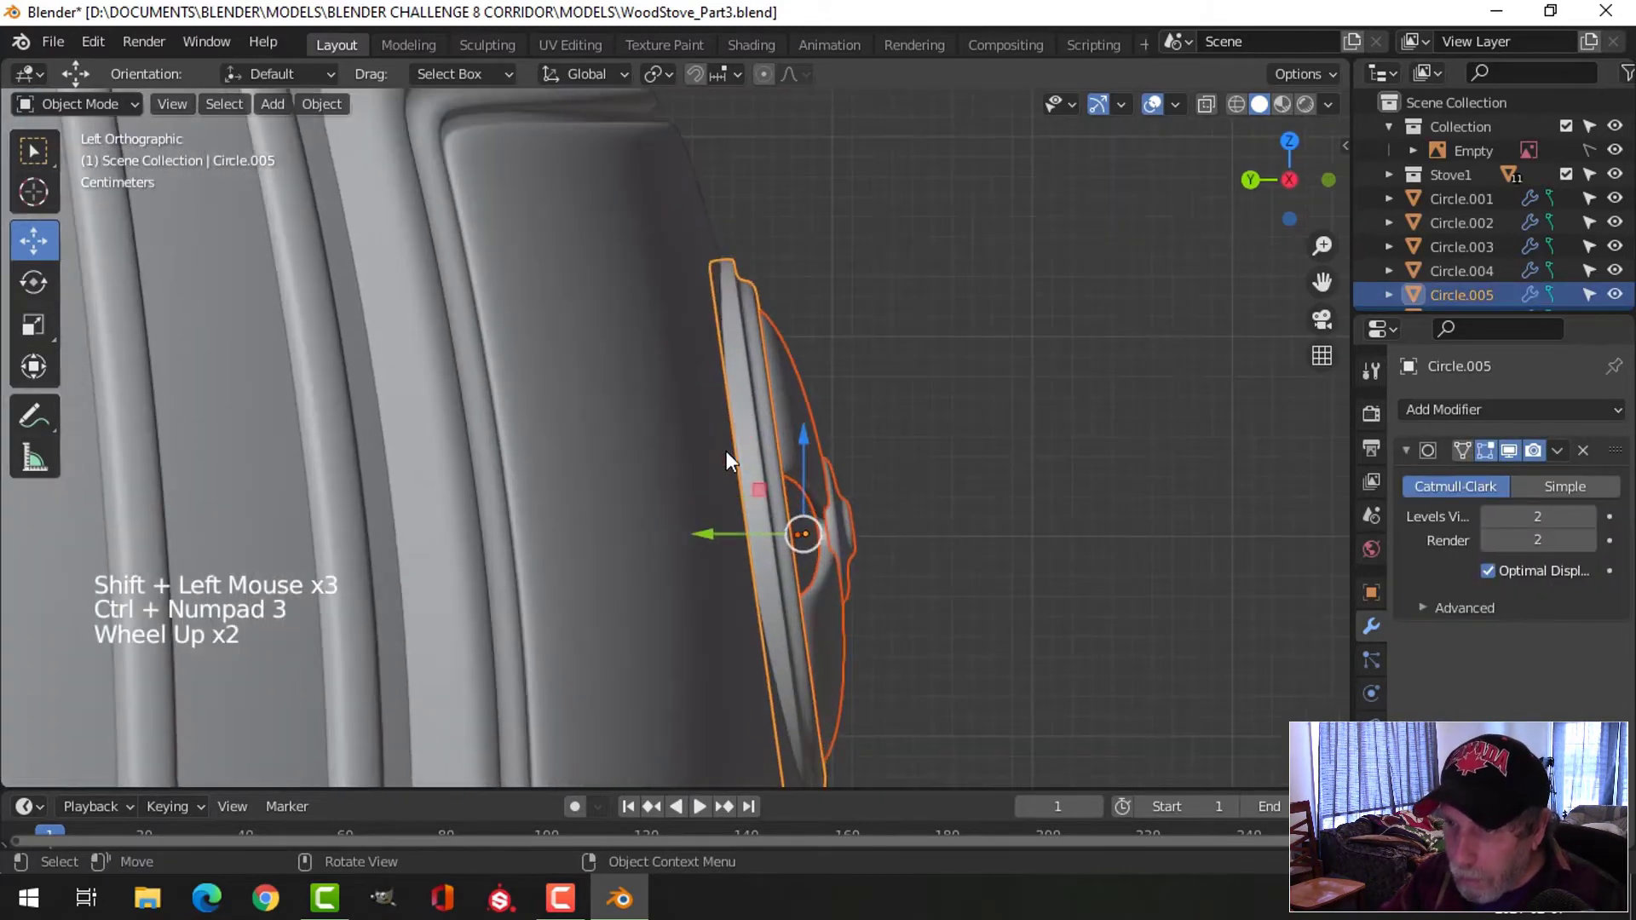
scroll(800, 502, "down", 1)
middle_click_drag(800, 503, 899, 431, "shift")
scroll(923, 459, "down", 2)
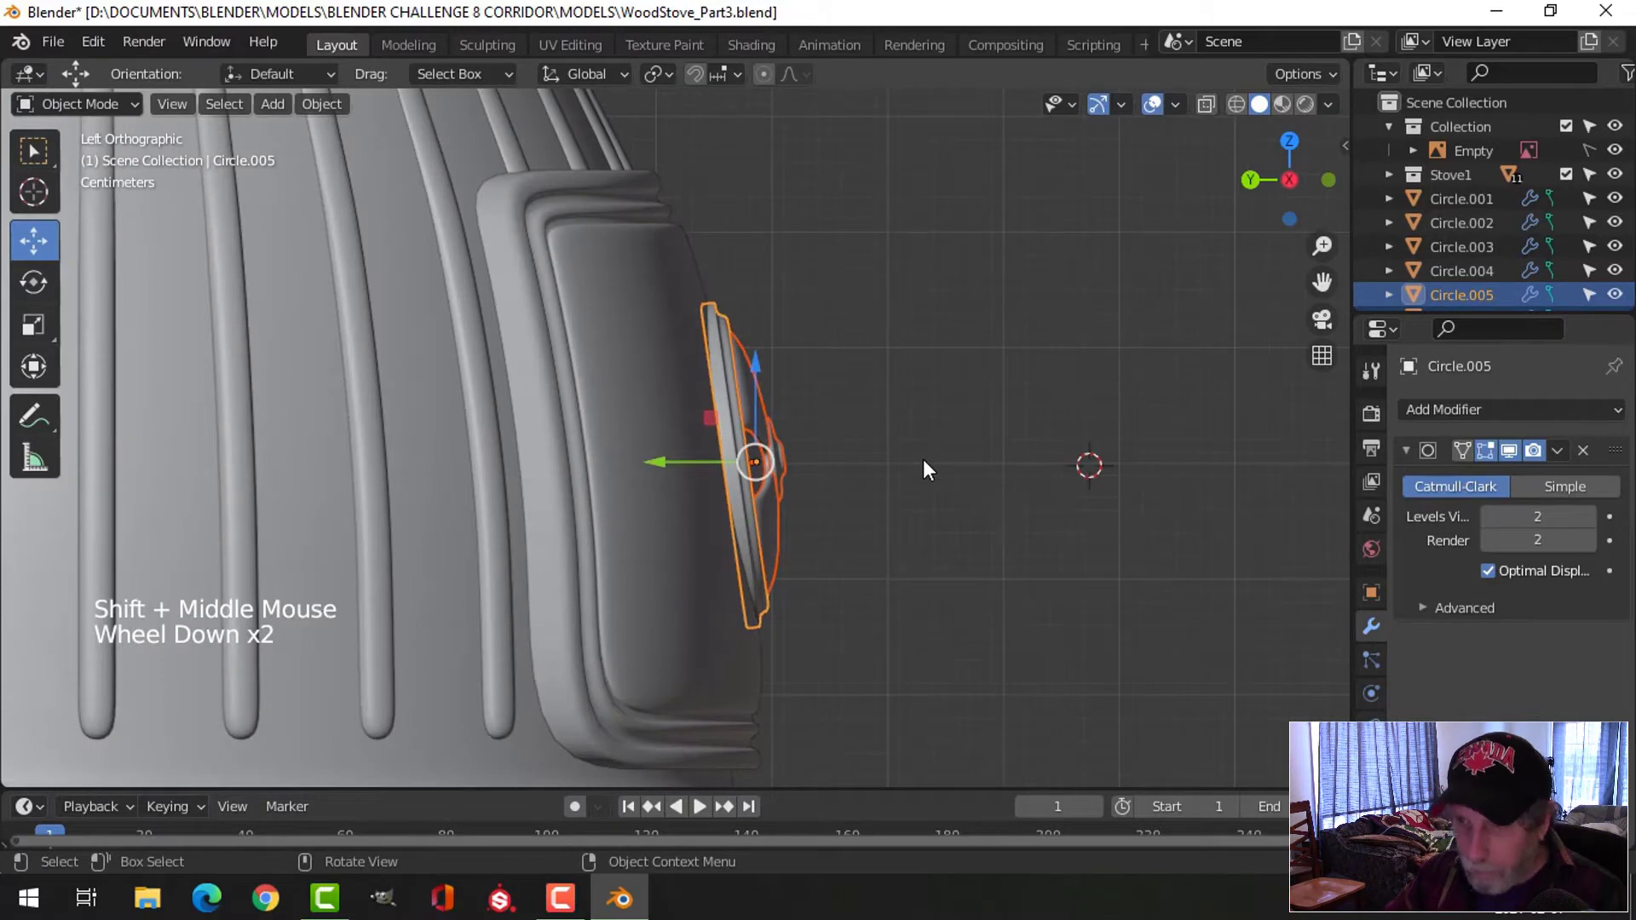
key("r")
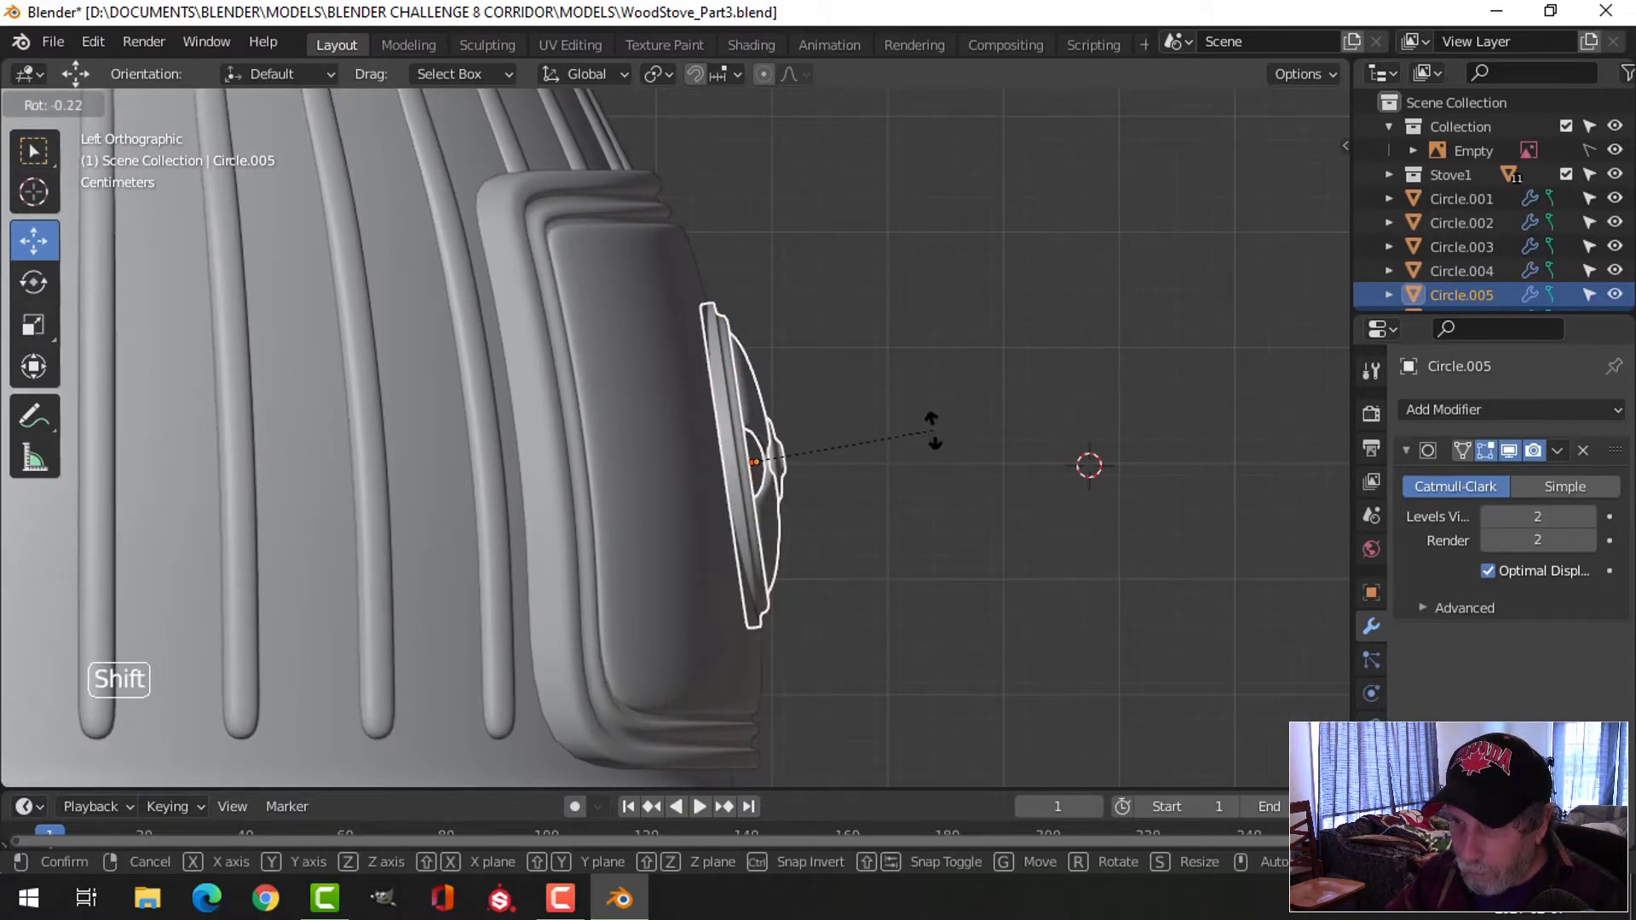
left_click(948, 385)
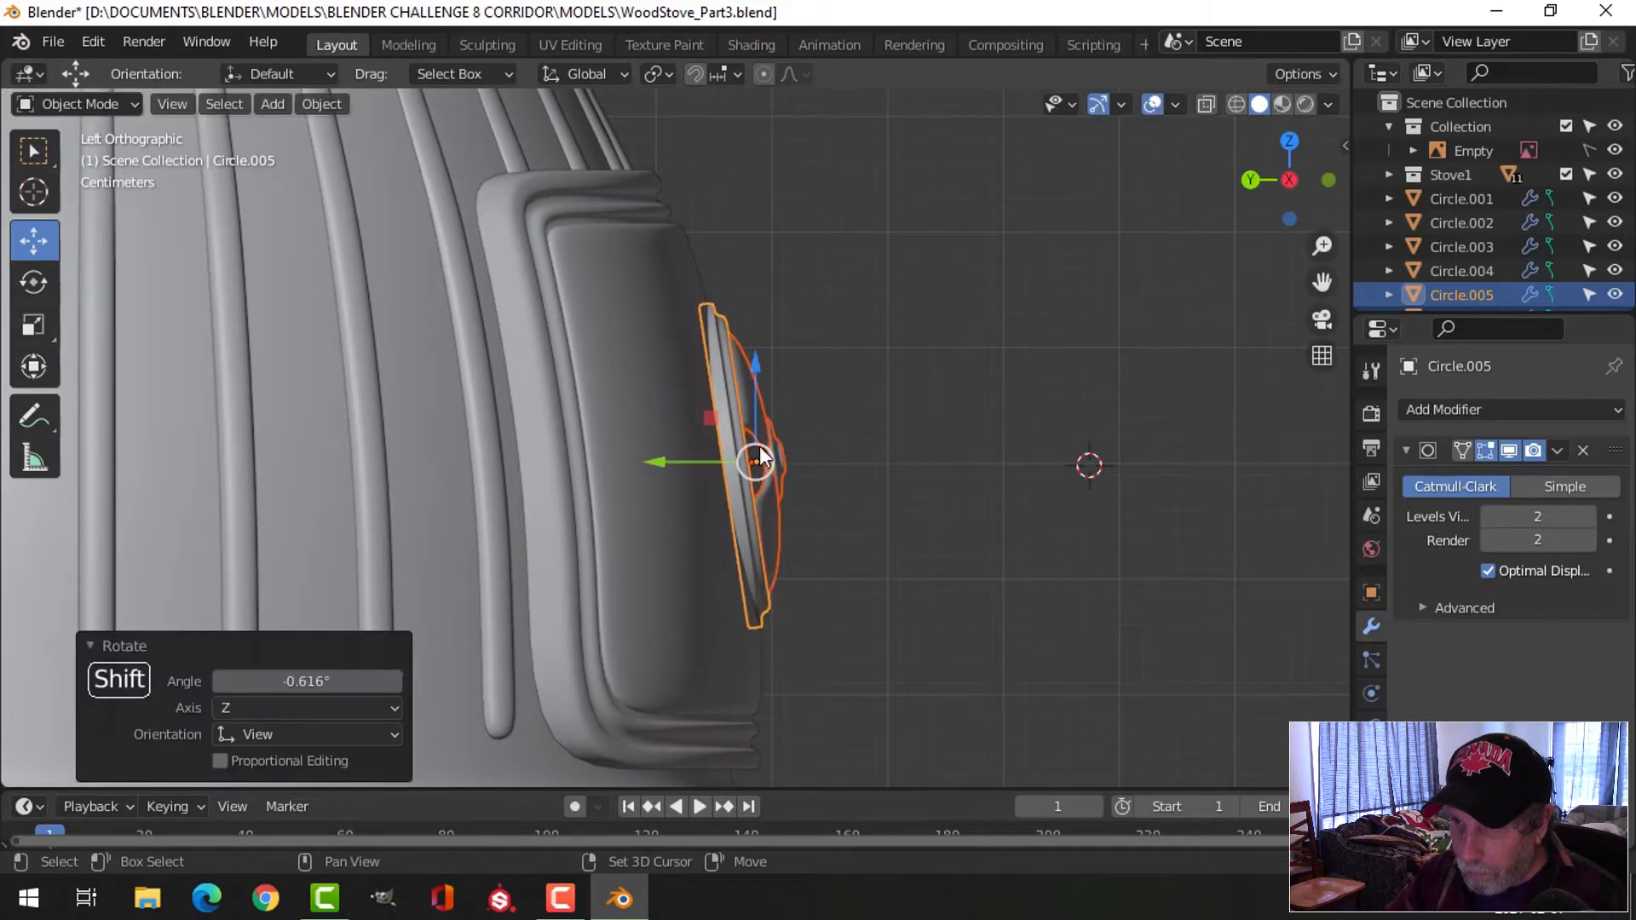
left_click_drag(663, 456, 668, 457)
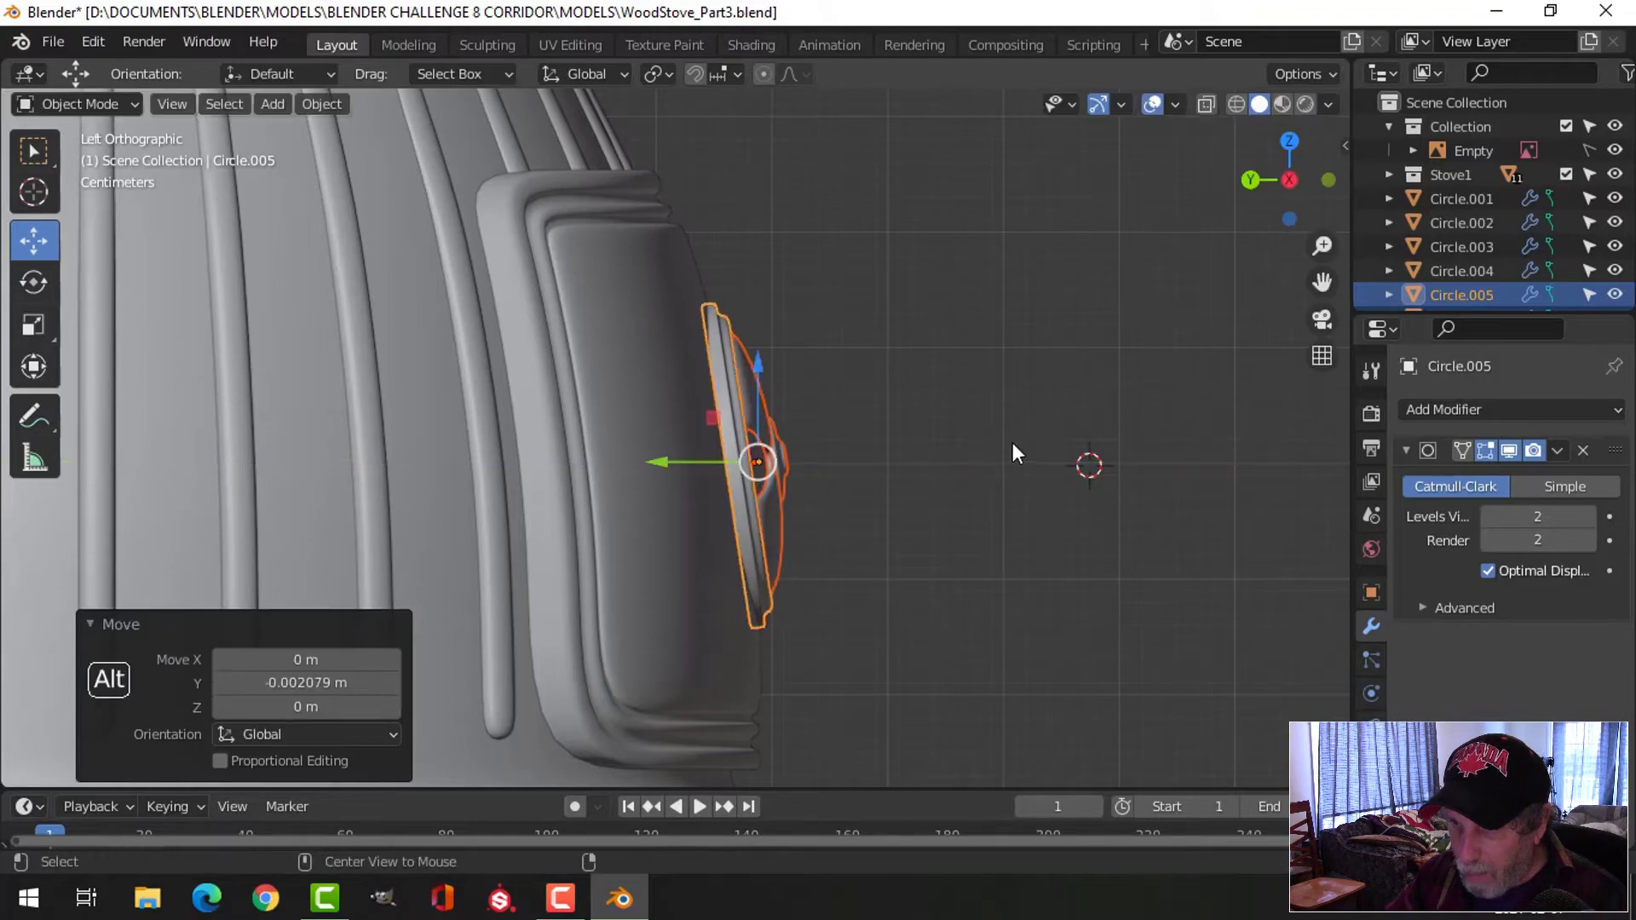
Deselect the vent wheel and save the wood stove file
key("alt+a")
scroll(1012, 442, "down", 4)
middle_click_drag(1012, 443, 996, 509)
scroll(904, 499, "down", 6)
scroll(889, 529, "up", 6)
scroll(905, 520, "down", 1)
scroll(907, 522, "down", 1)
scroll(937, 508, "up", 2)
middle_click_drag(869, 506, 967, 512, "shift")
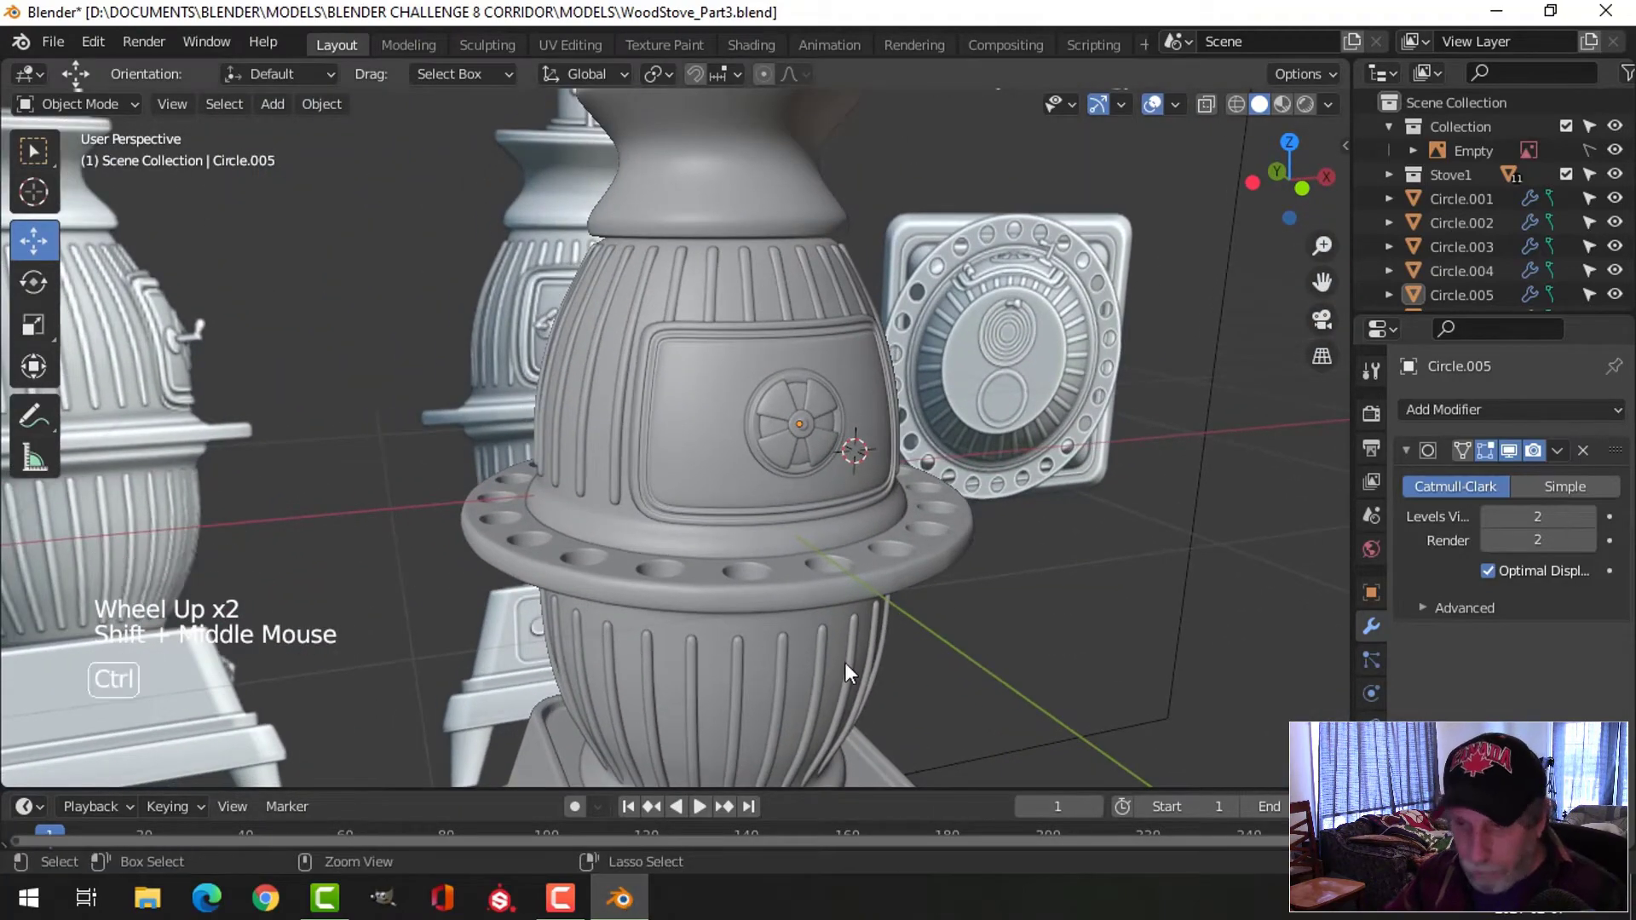
key("ctrl+s")
scroll(300, 444, "down", 1)
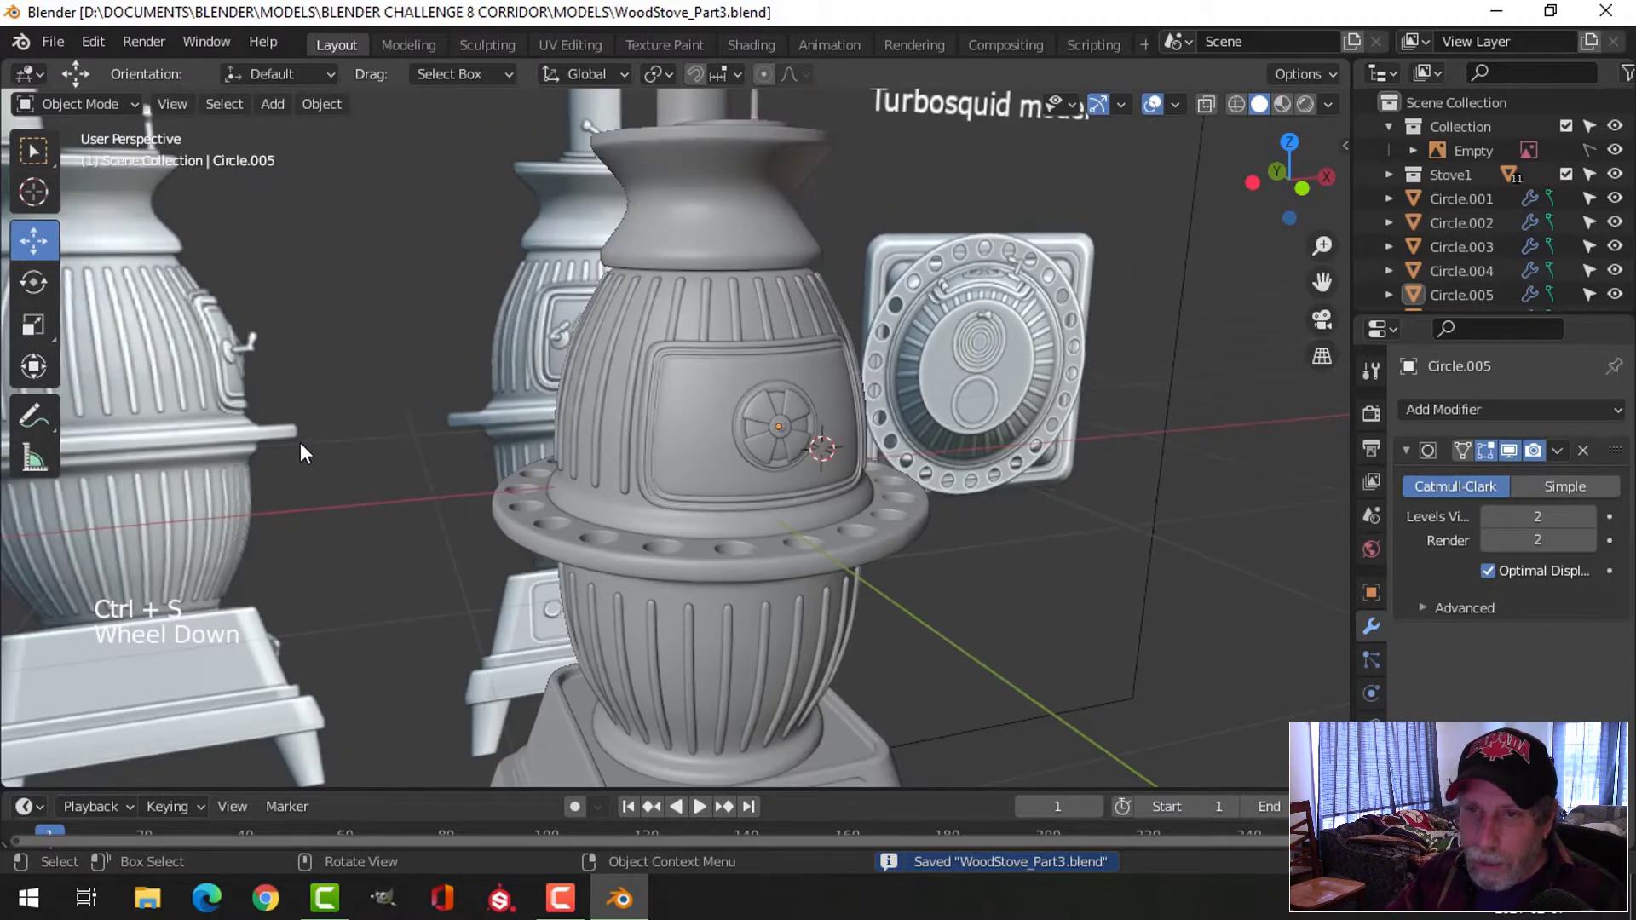
Hide all stove parts in the front view and examine the door handle on the reference image
scroll(435, 368, "up", 2)
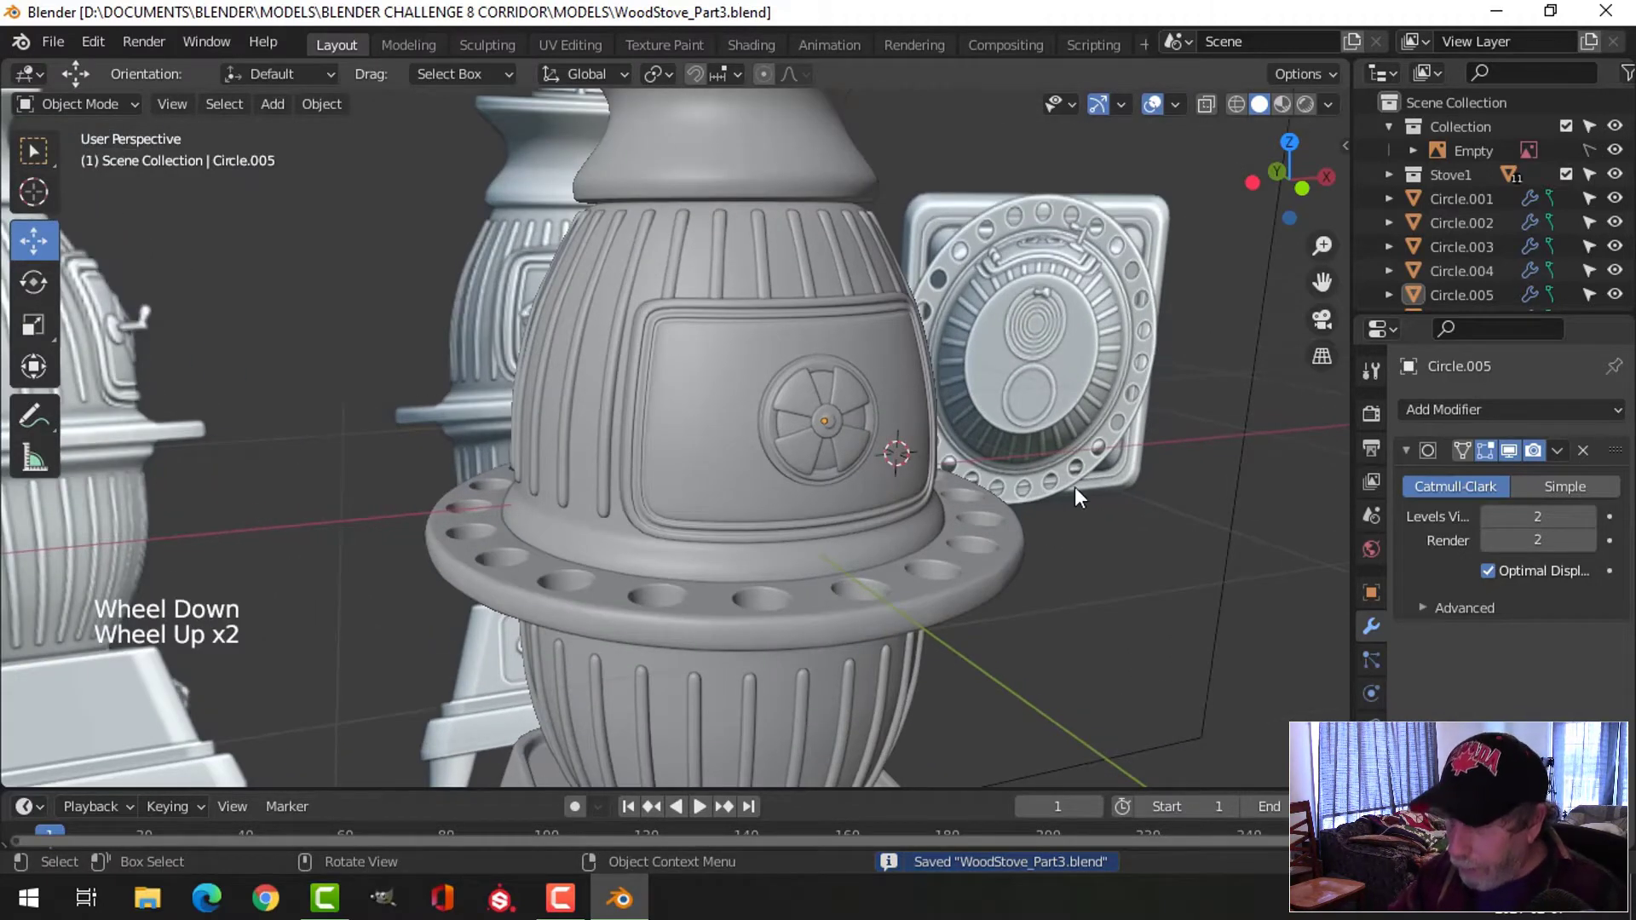
key("KP_1")
key("a")
key("h")
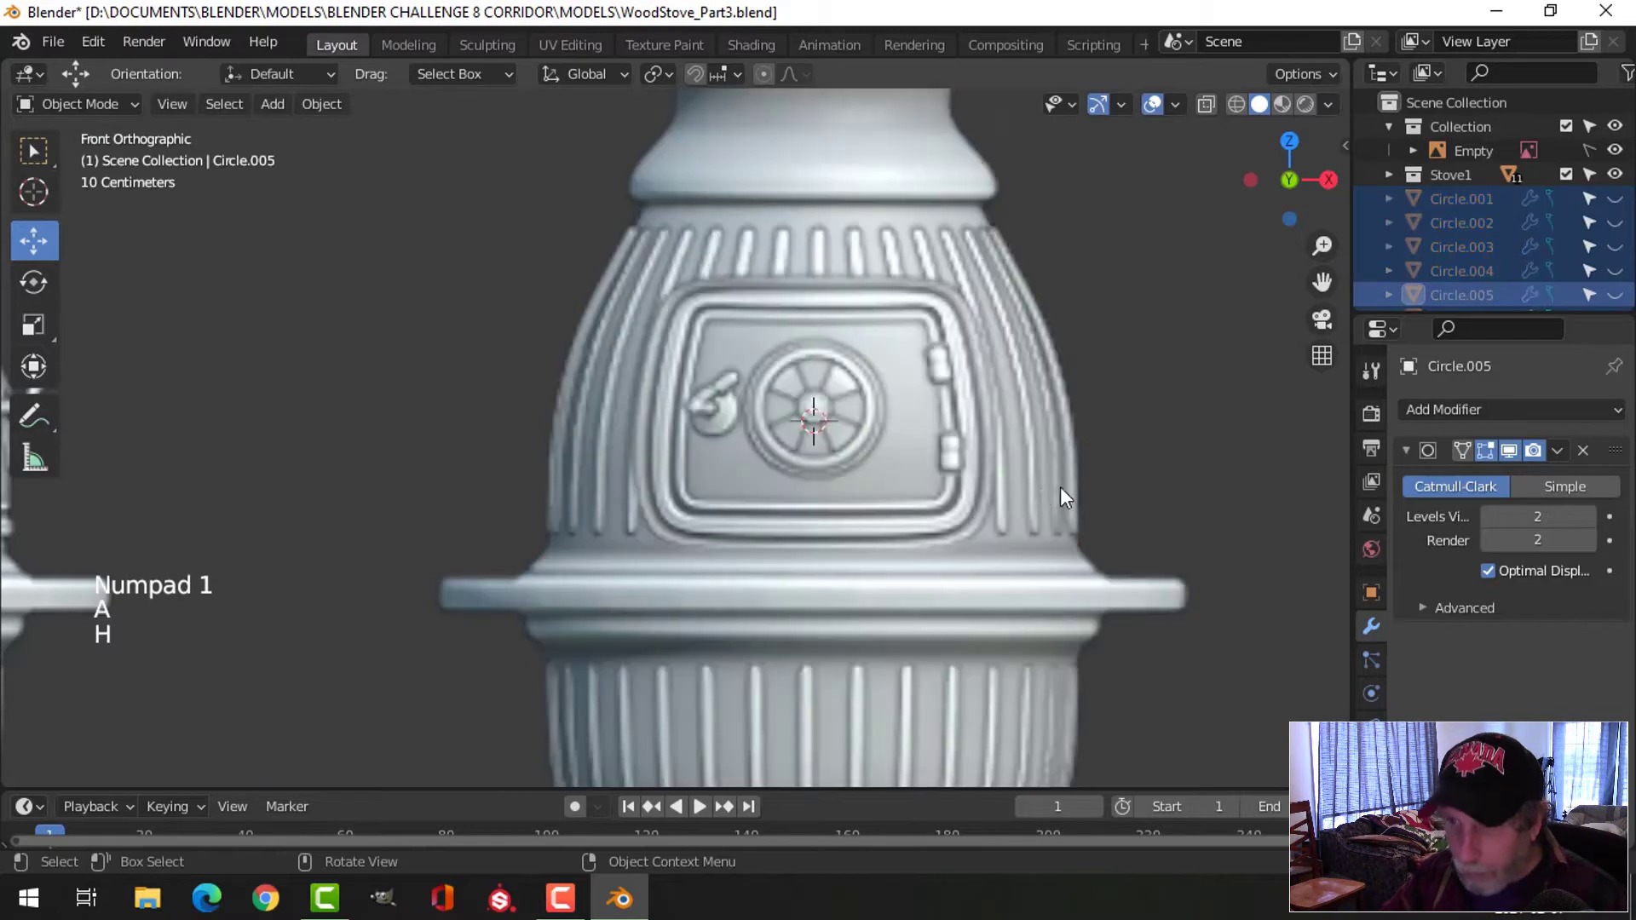
scroll(871, 453, "up", 5)
scroll(814, 365, "down", 2)
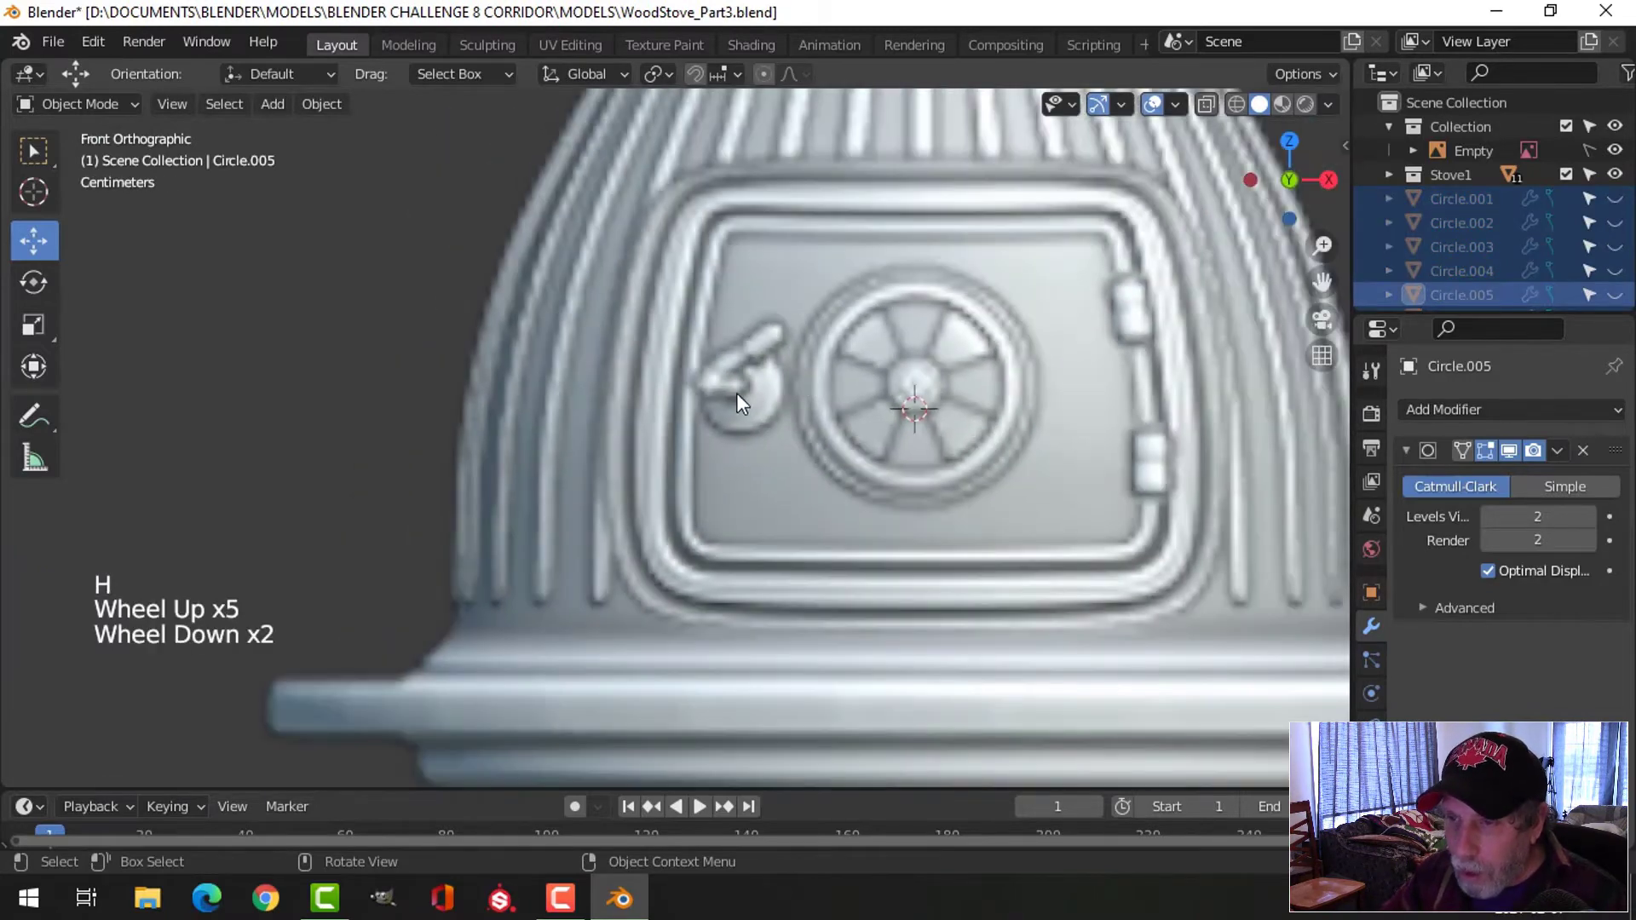
left_click(560, 898)
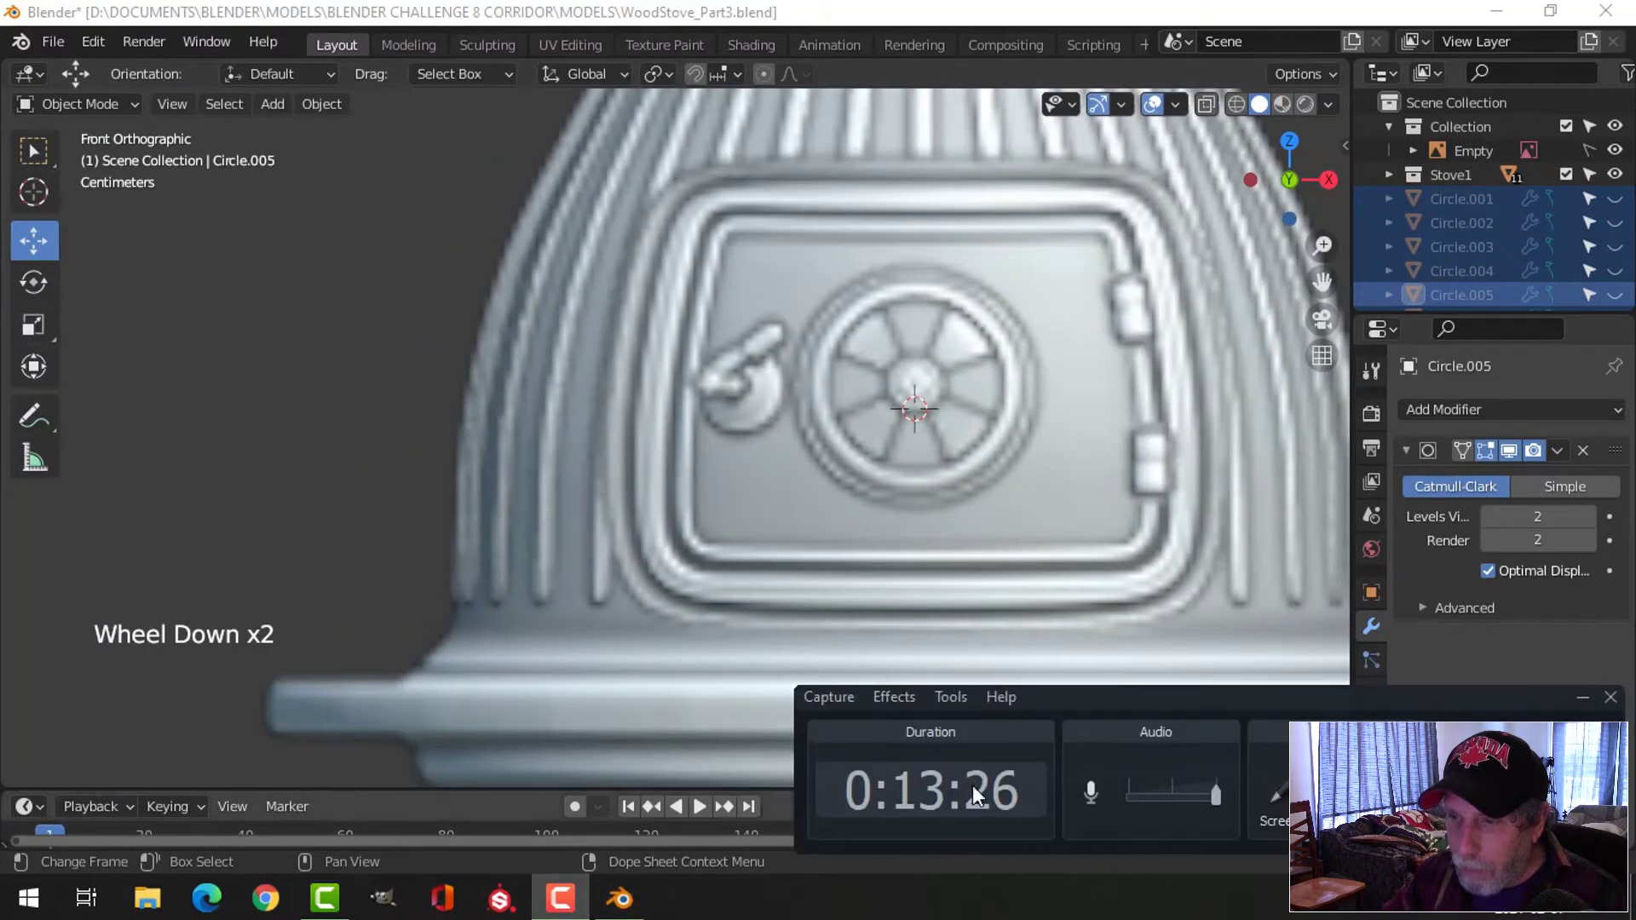
left_click(1580, 696)
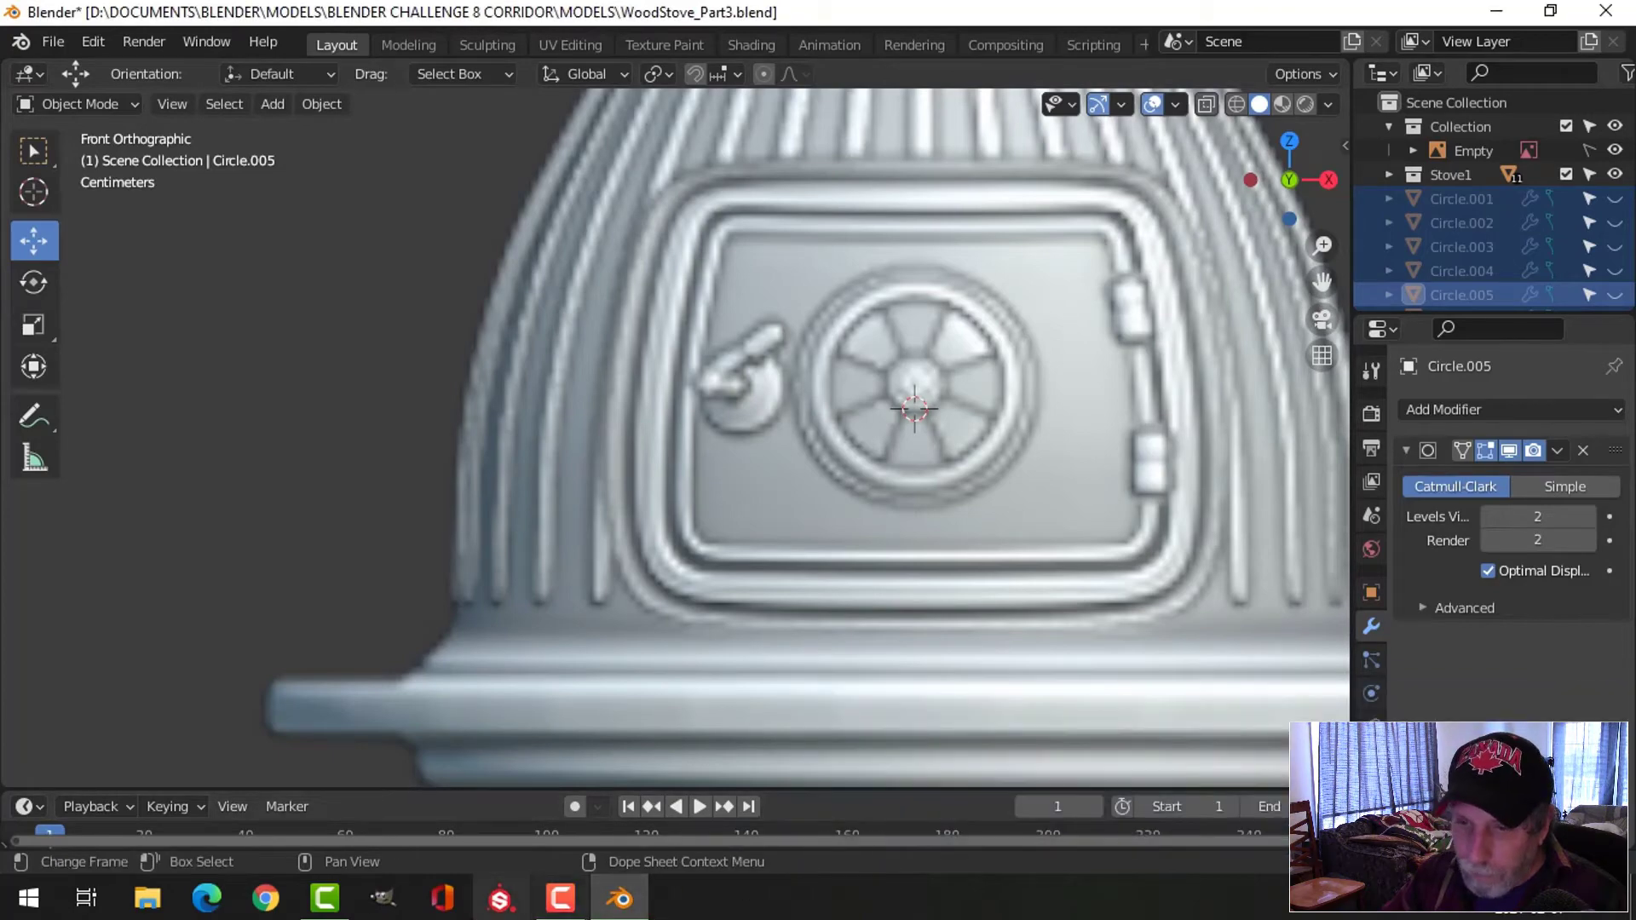
left_click(620, 898)
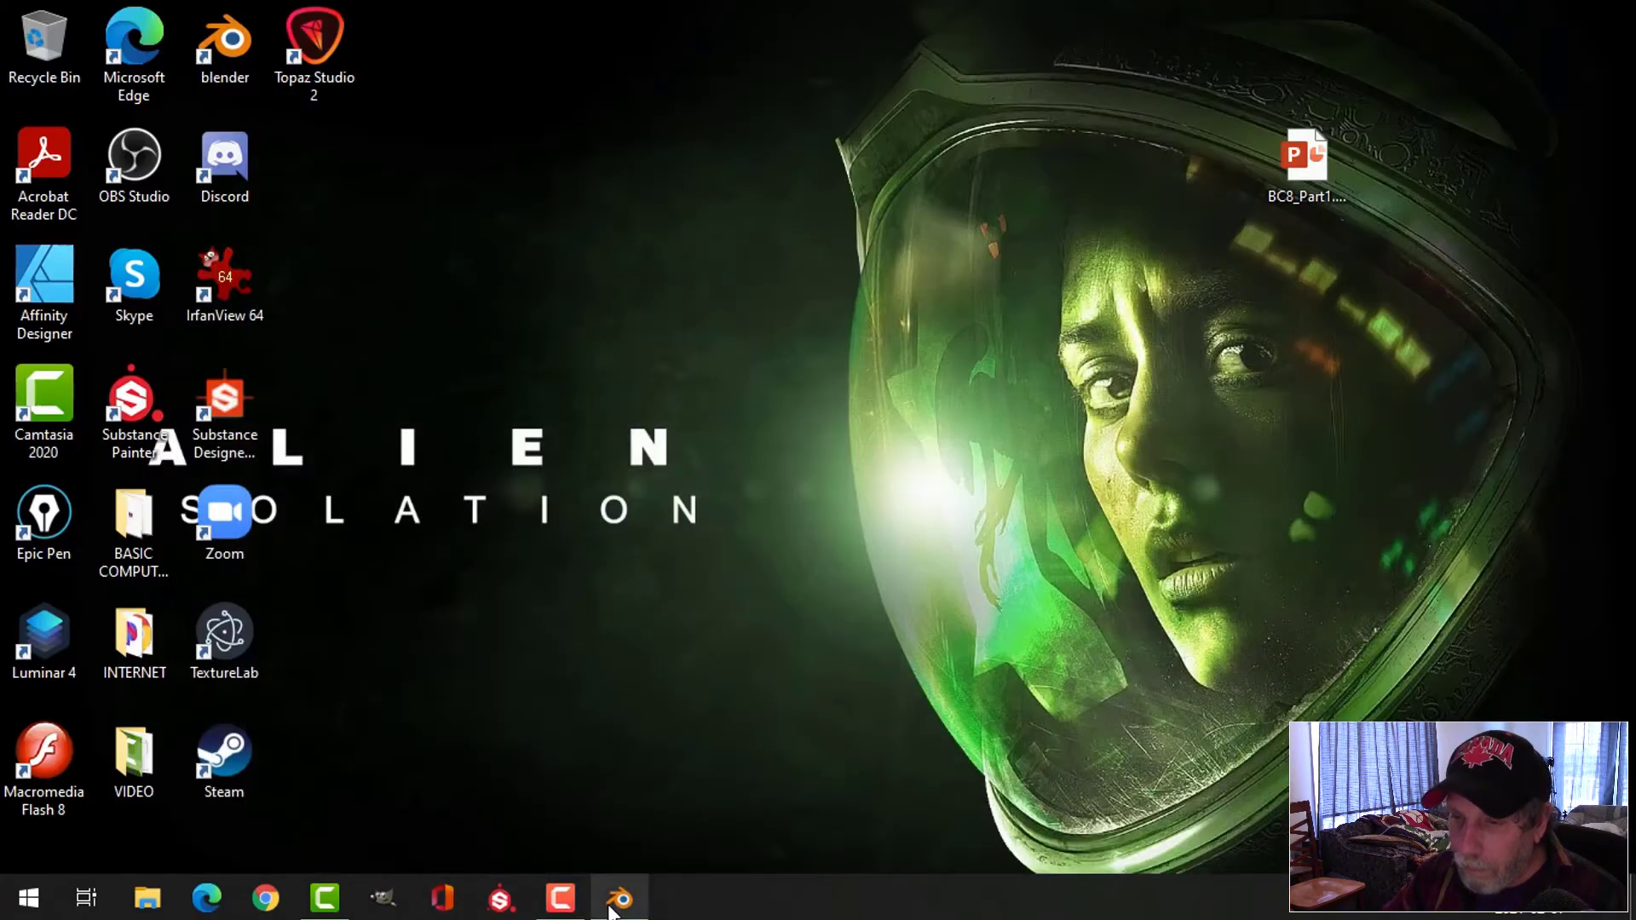
left_click(612, 905)
right_click(614, 903)
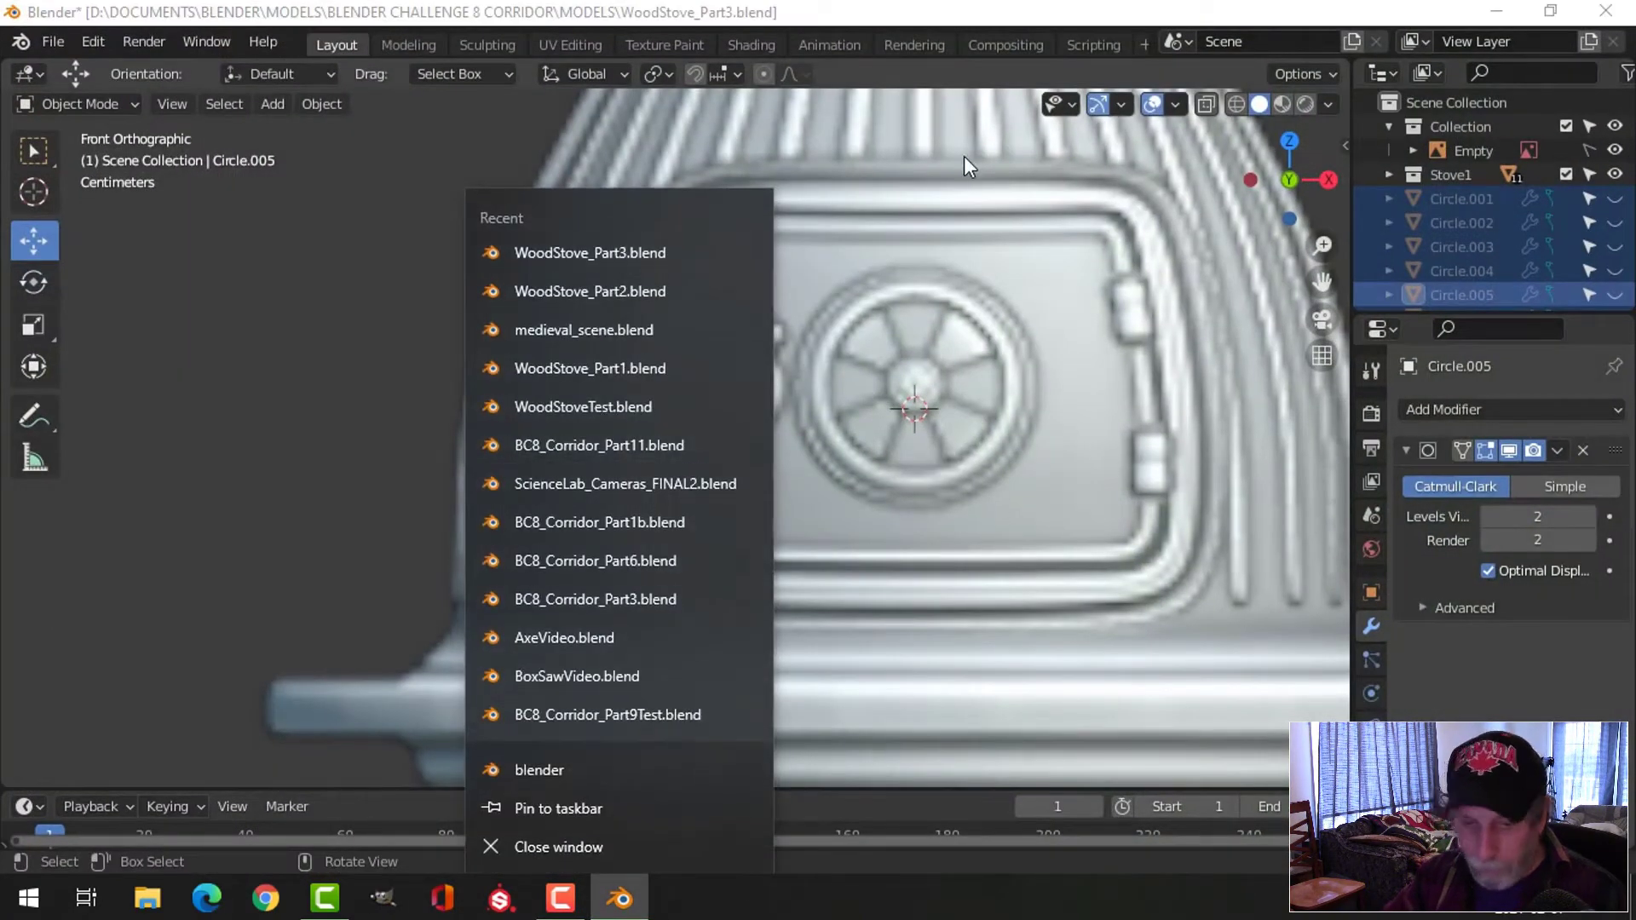
left_click(964, 162)
Unhide the stove parts, select the vent wheel's outer ring, and duplicate its selected edge loop in place in edit mode
key("alt+h")
key("alt+a")
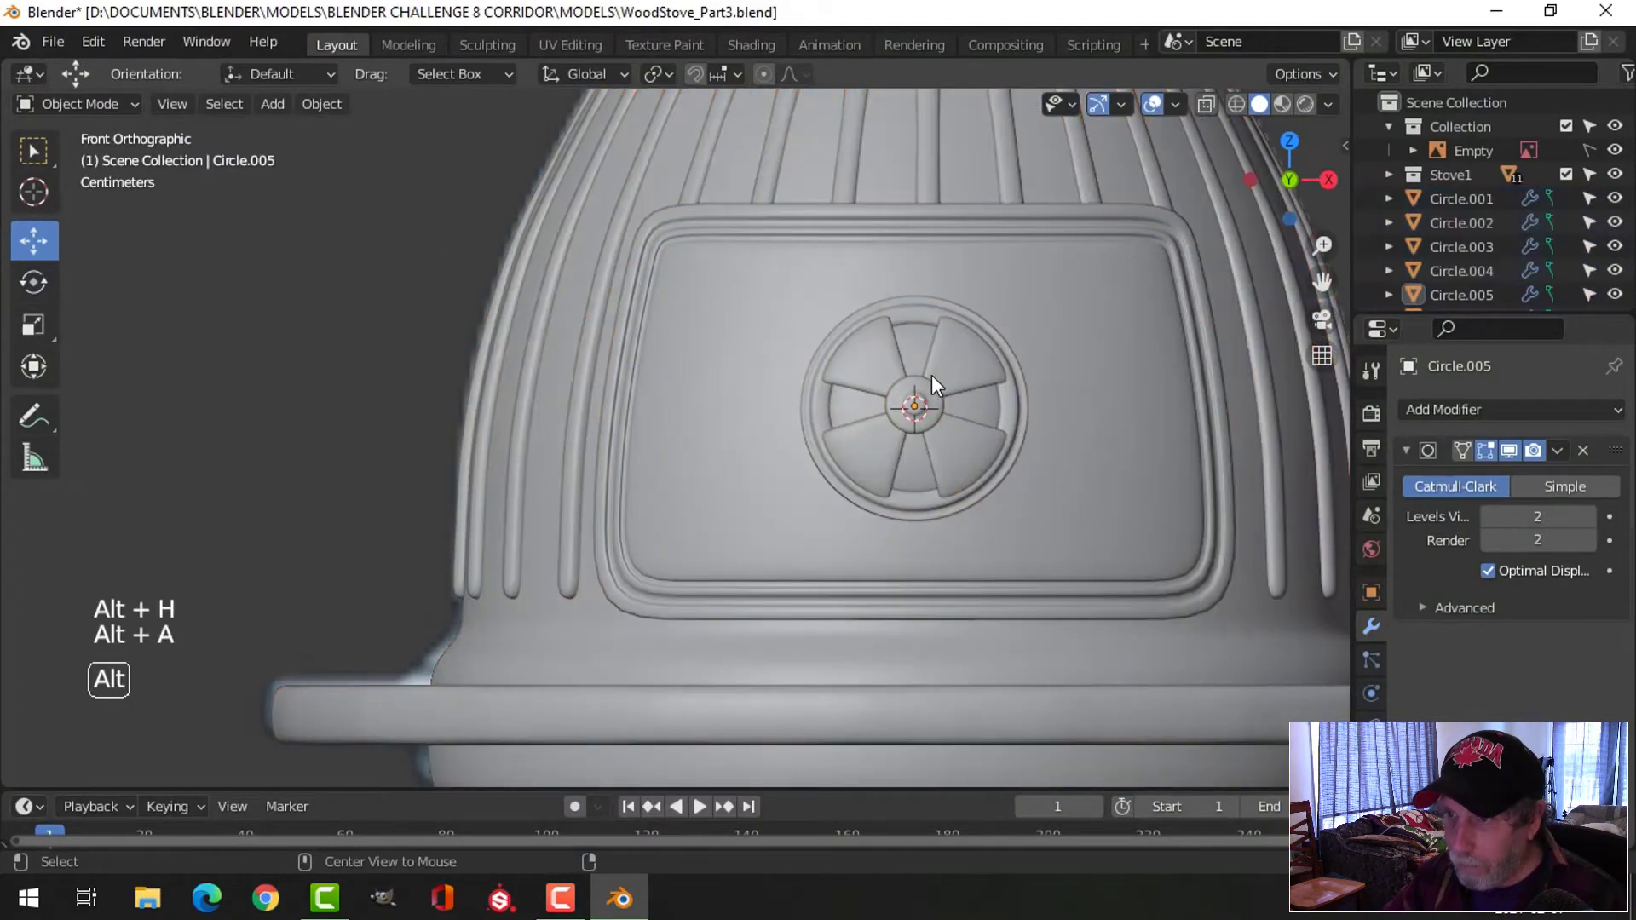
left_click(943, 358)
scroll(945, 366, "up", 2)
middle_click_drag(945, 375, 991, 476, "shift")
key("KP_1")
key("Tab")
key("shift+d")
left_click(1030, 499)
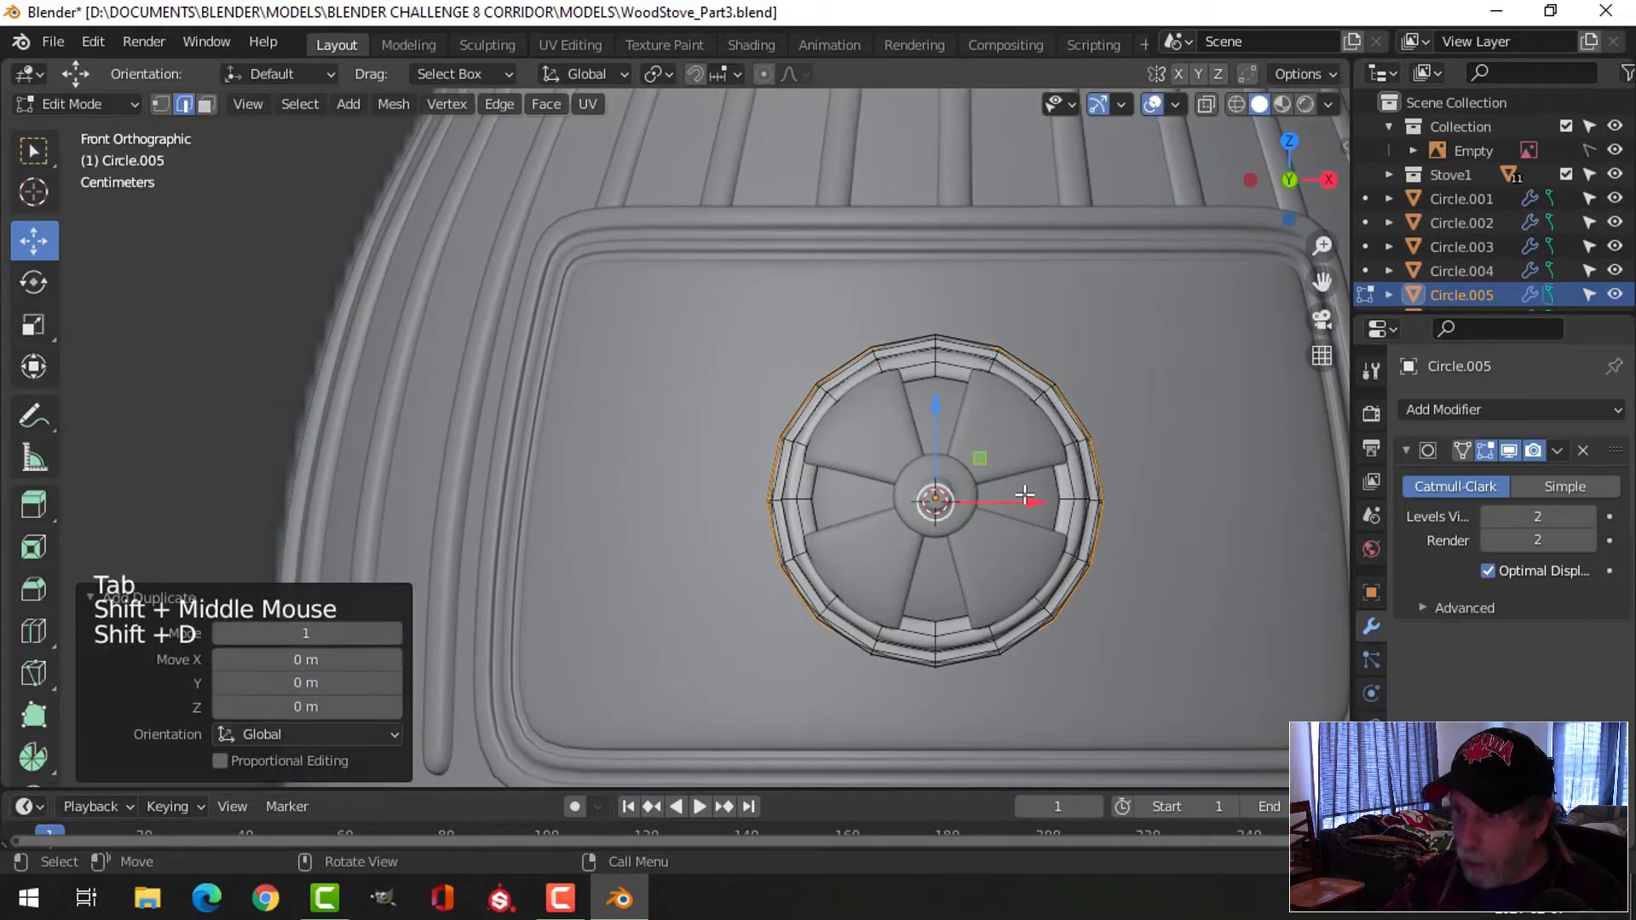
Move the duplicated edge loop about -0.336 m along X, separate it into its own object, and select that object
left_click_drag(1033, 501, 646, 503)
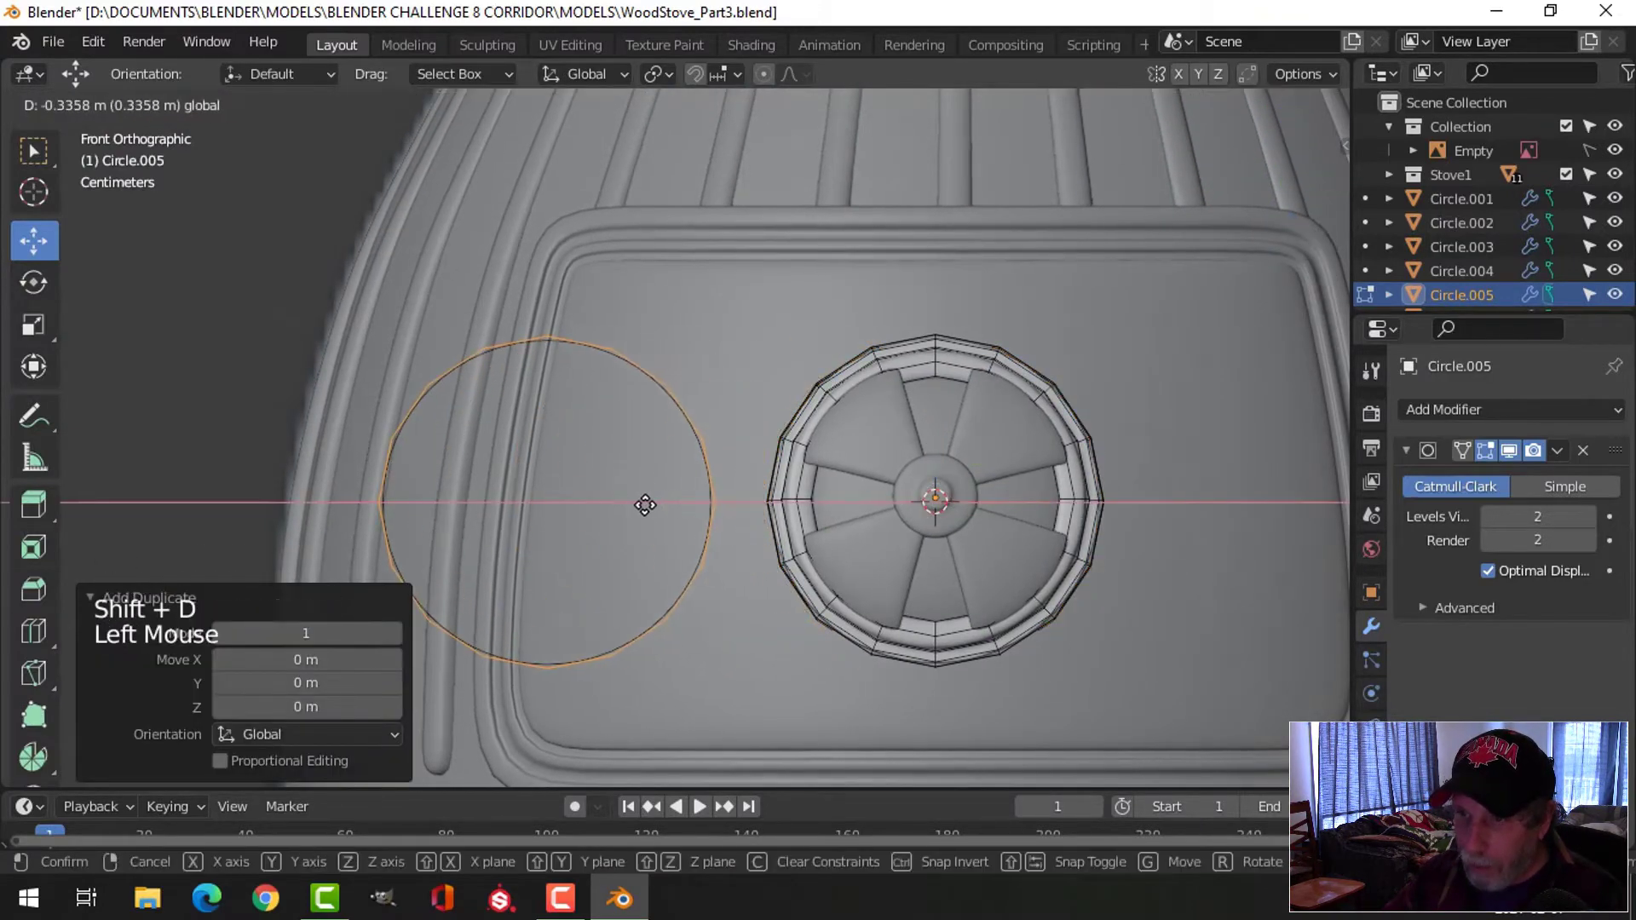
key("p")
left_click(831, 484)
key("Tab")
left_click(687, 414)
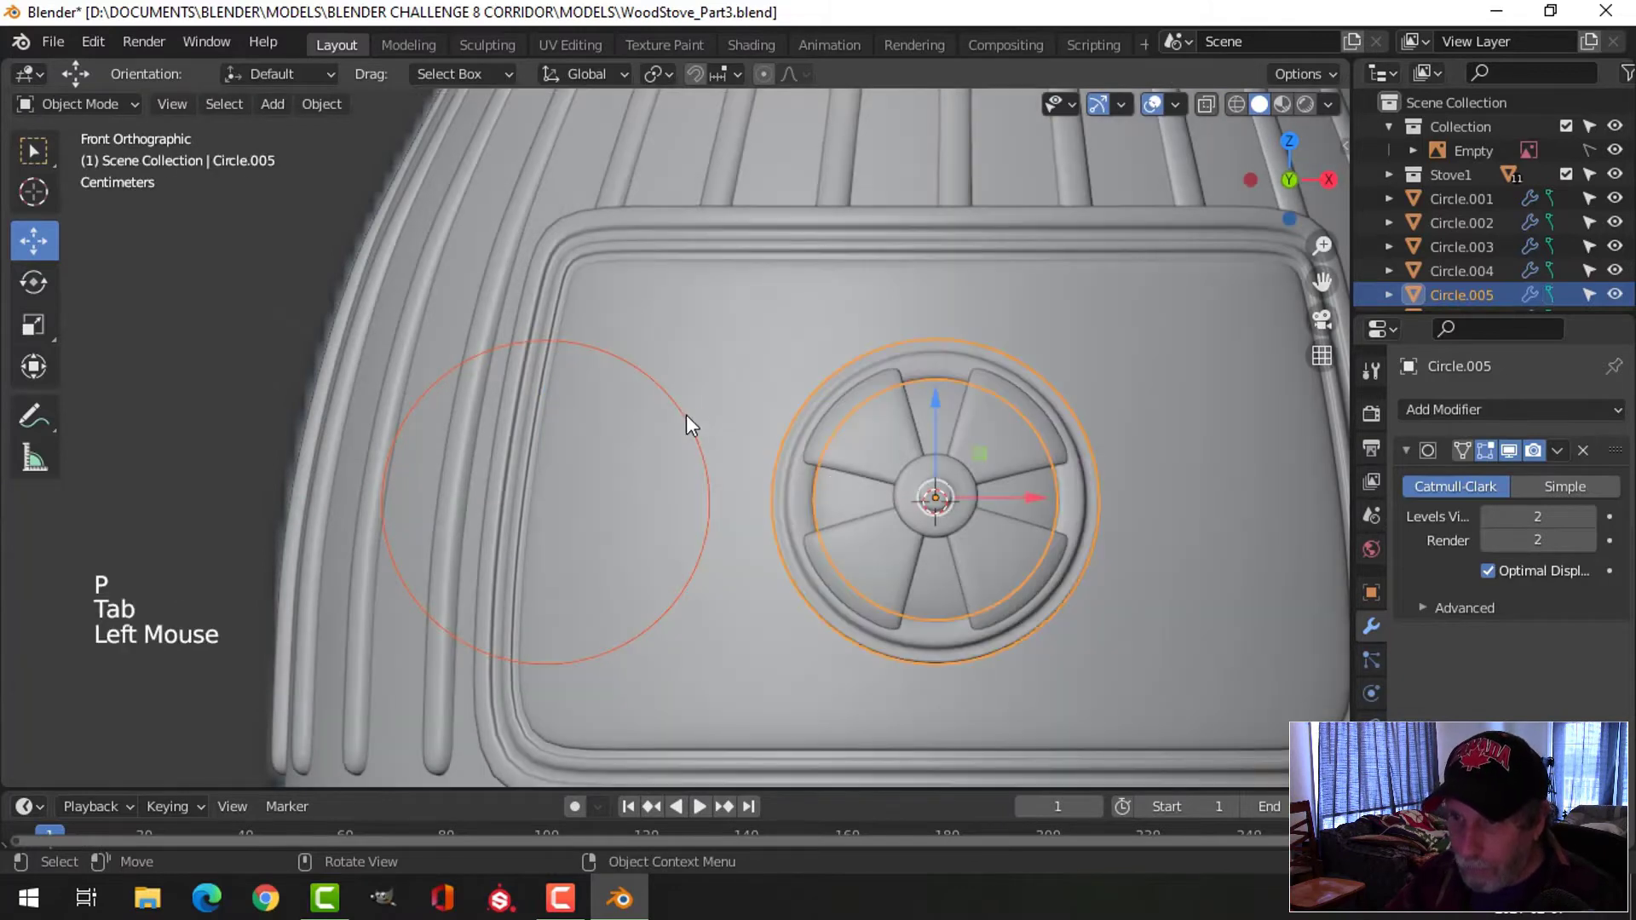
Scale the separated loop to about 0.42 and move it about 0.083 m along X onto the door's left half
key("Tab")
key("a")
key("s")
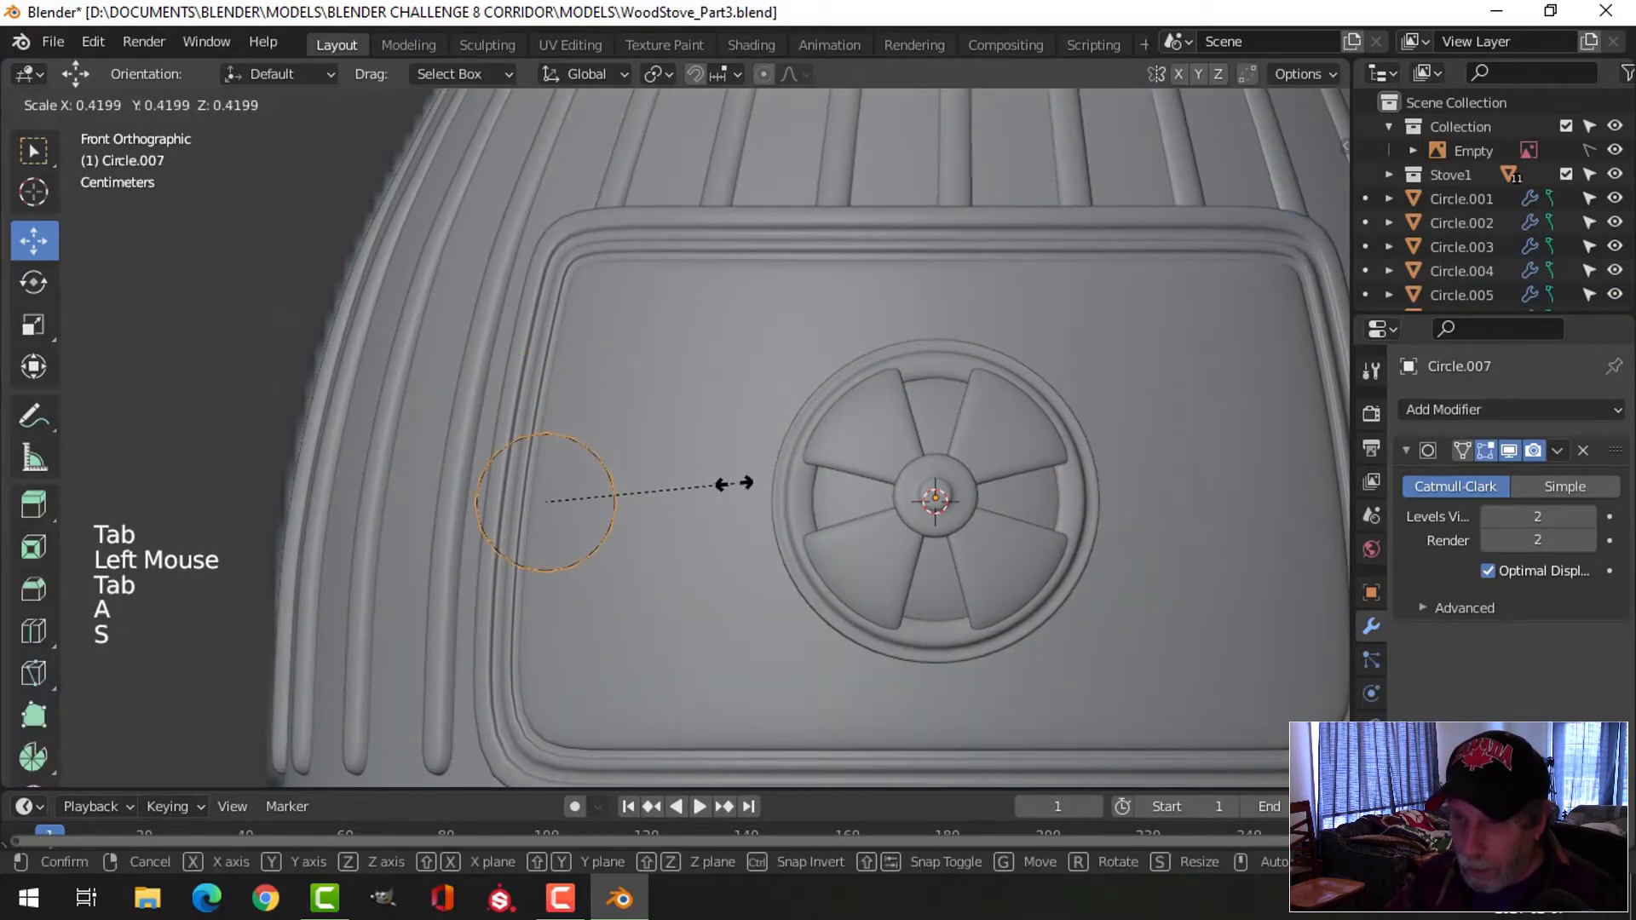
left_click(733, 484)
key("g")
key("x")
left_click(750, 534)
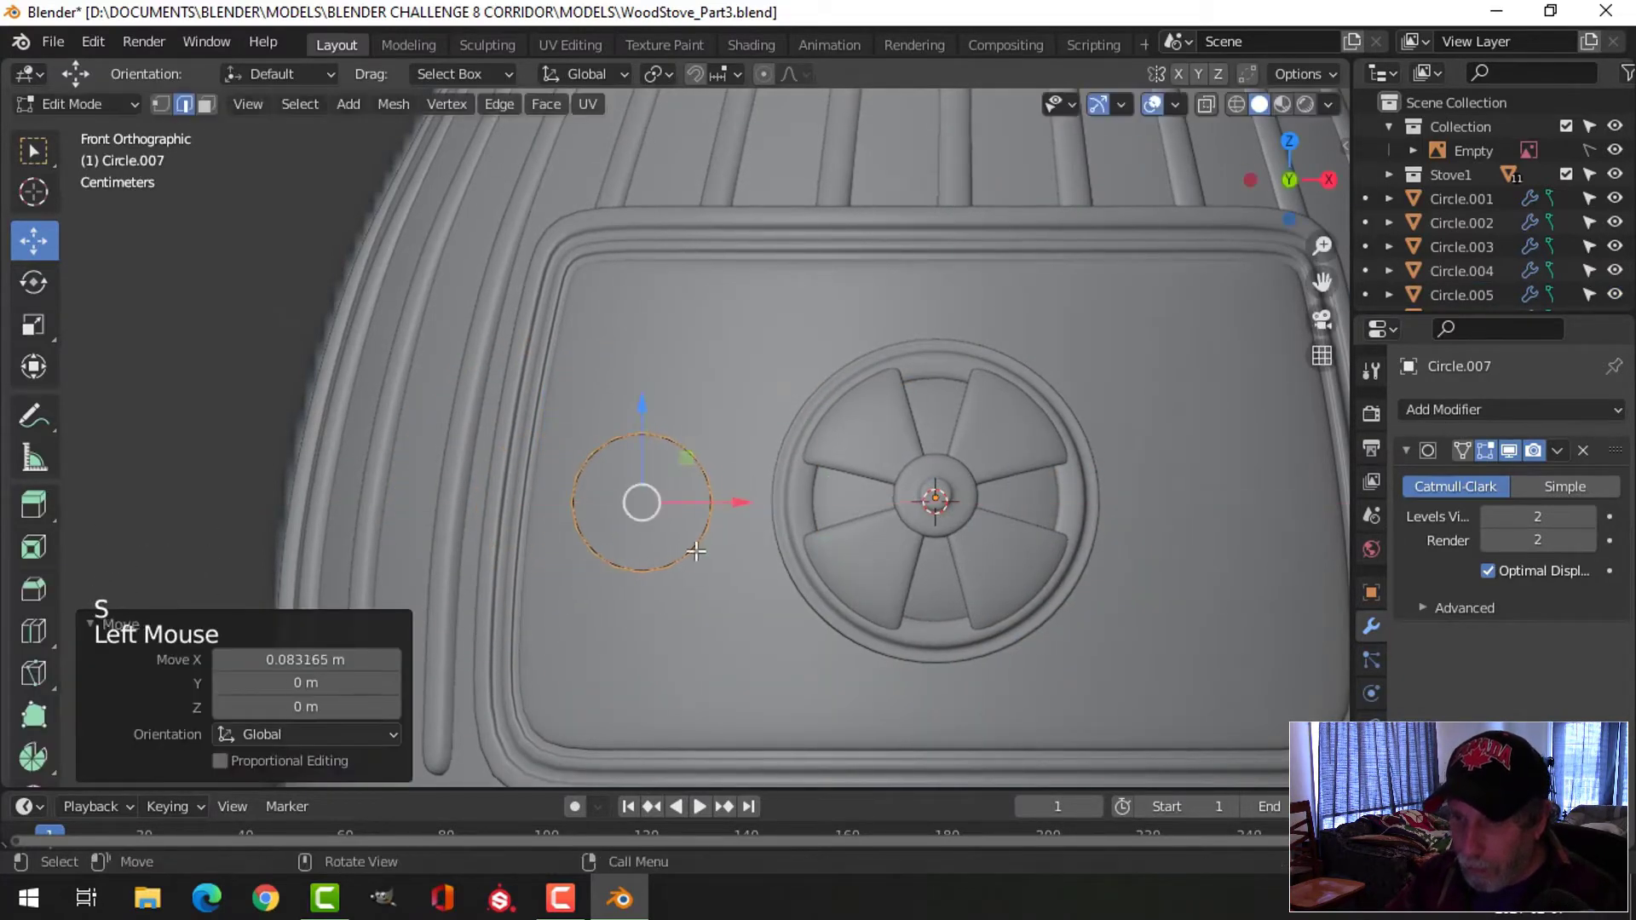
Delete the separated circle from the door
middle_click_drag(750, 535, 710, 512)
scroll(963, 606, "up", 1)
scroll(964, 605, "down", 2)
scroll(927, 585, "up", 2)
scroll(876, 558, "down", 2)
key("Tab")
key("x")
left_click(716, 514)
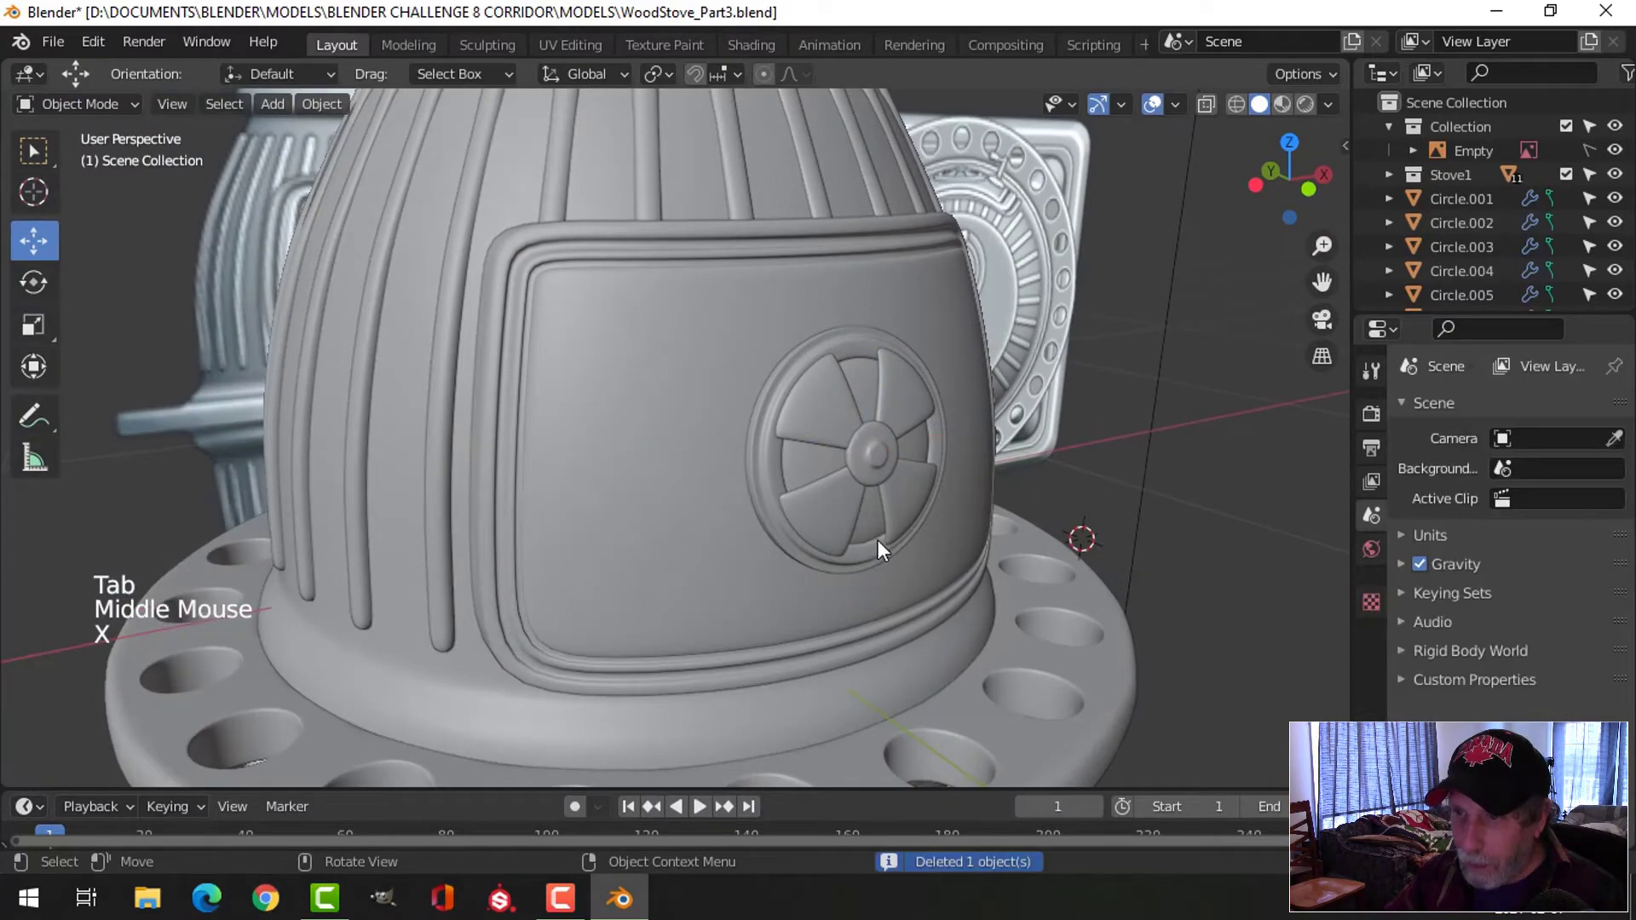
Select the vent wheel's hub and snap the 3D cursor to it
middle_click_drag(878, 540, 811, 545)
scroll(838, 494, "down", 3)
left_click(807, 469)
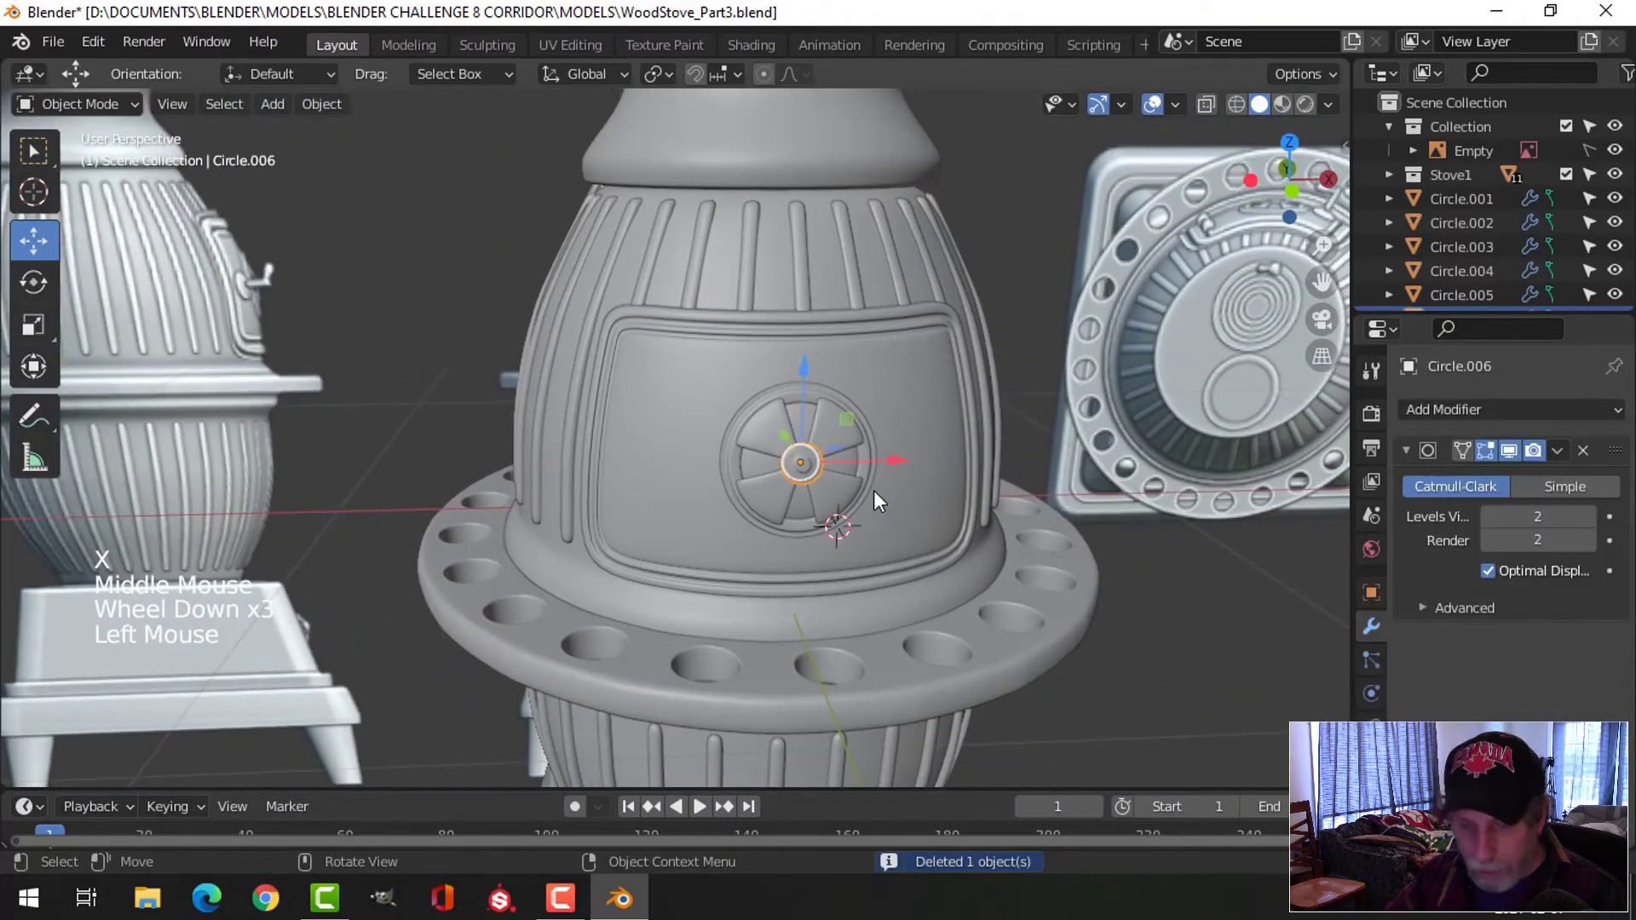
key("shift+s")
left_click(896, 652)
Add a mesh circle with 22 vertices at the vent wheel's hub and start editing its mesh
scroll(884, 588, "up", 2)
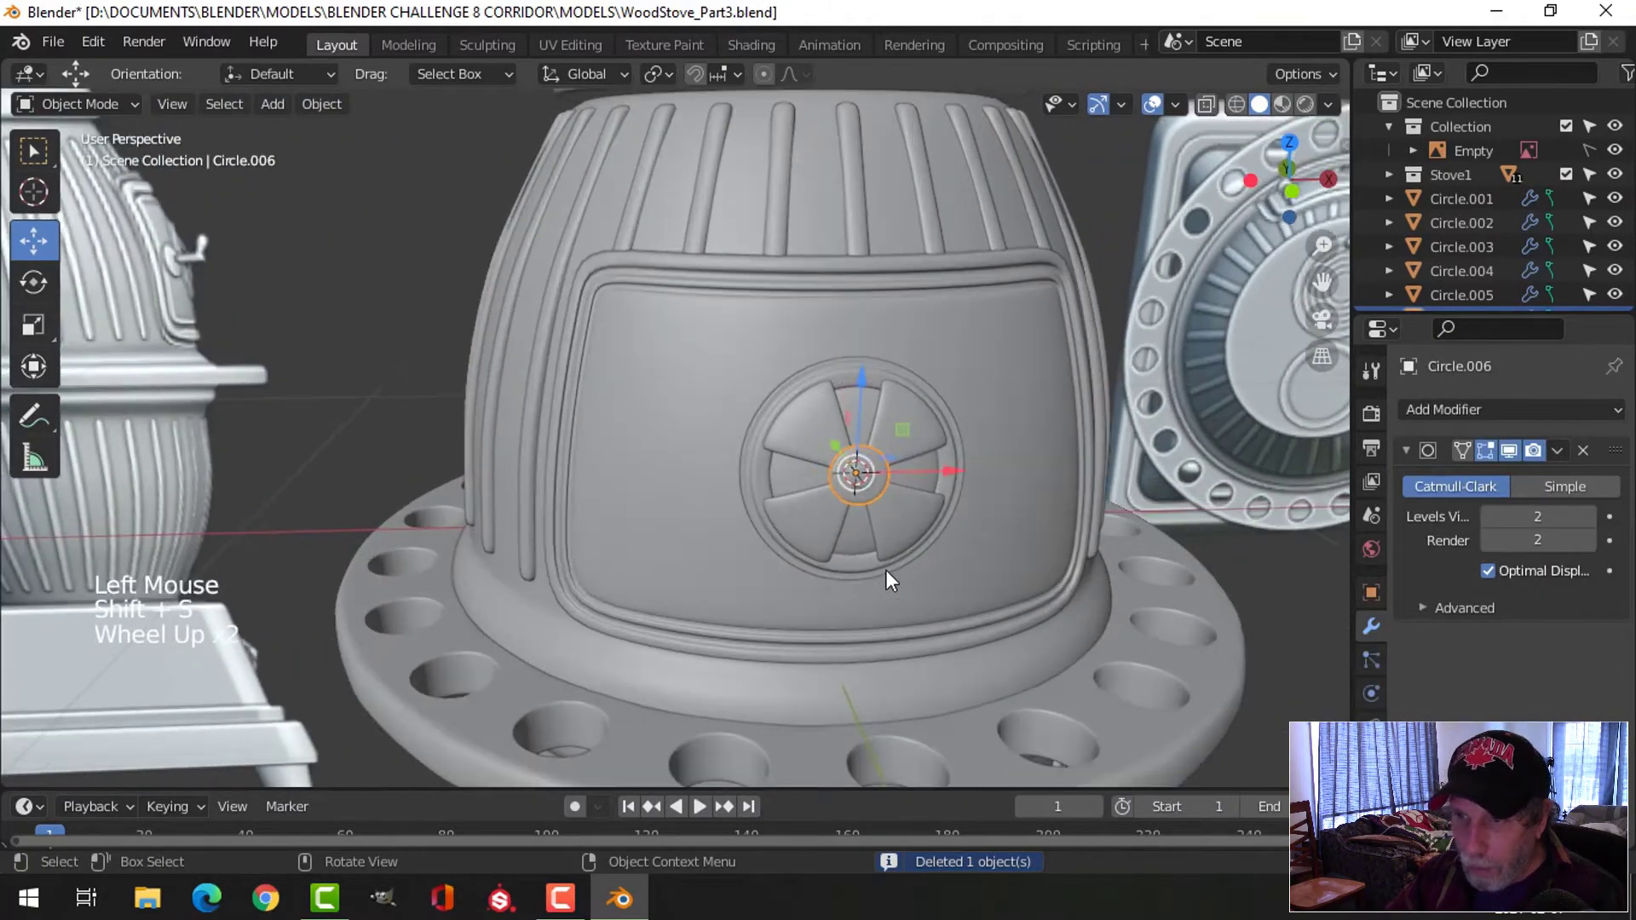
key("shift+a")
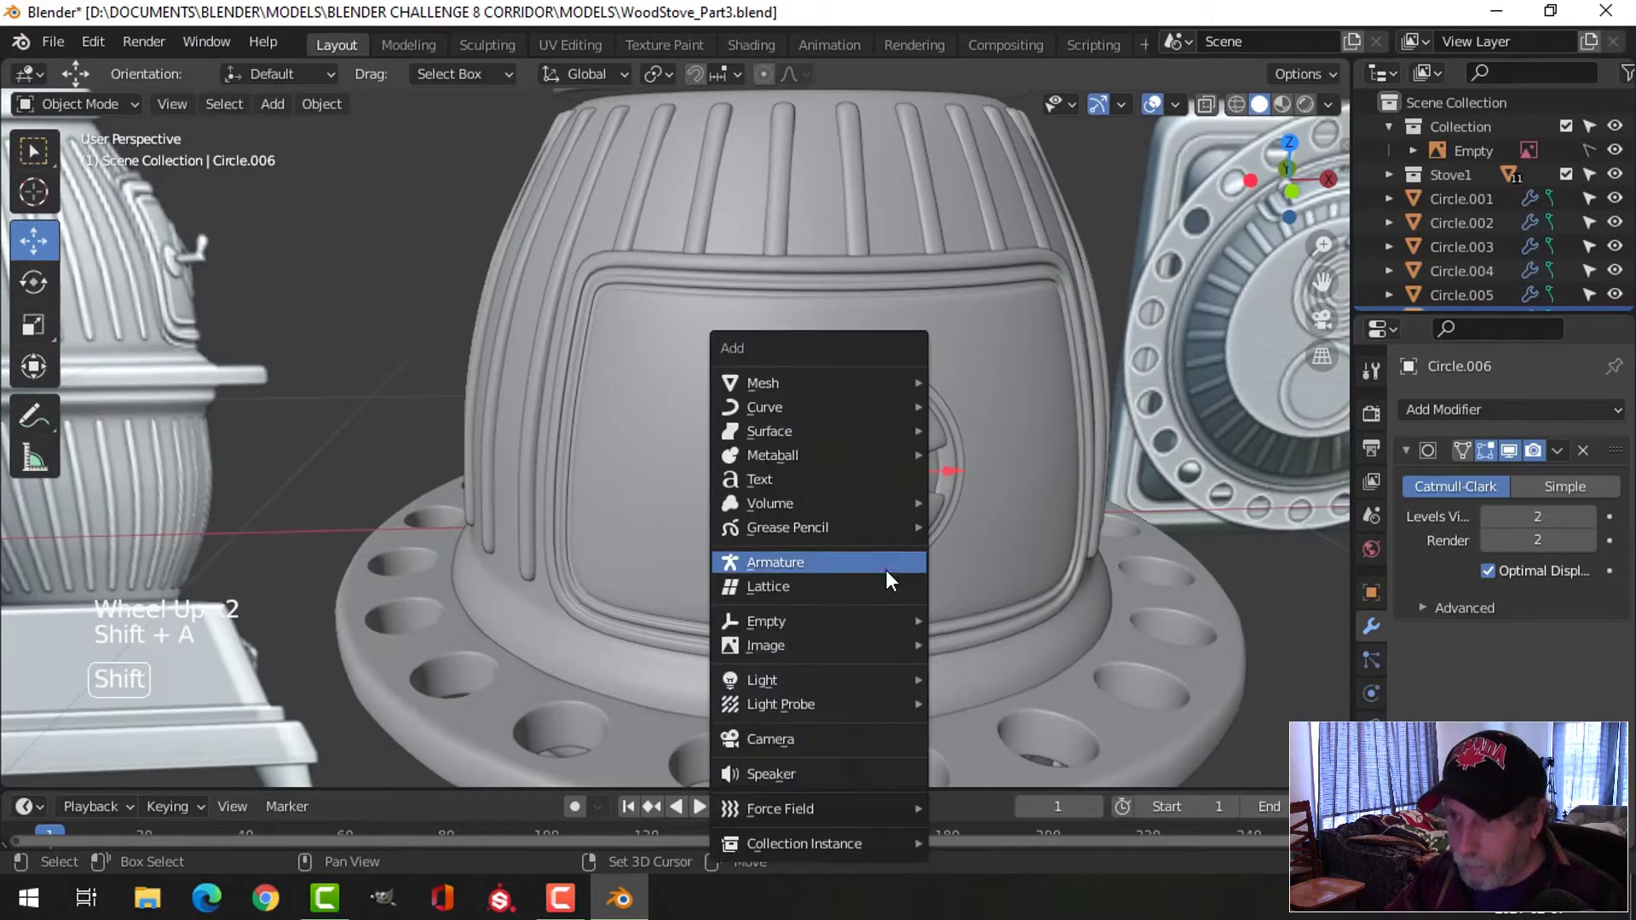
mouse_move(855, 385)
left_click(1019, 431)
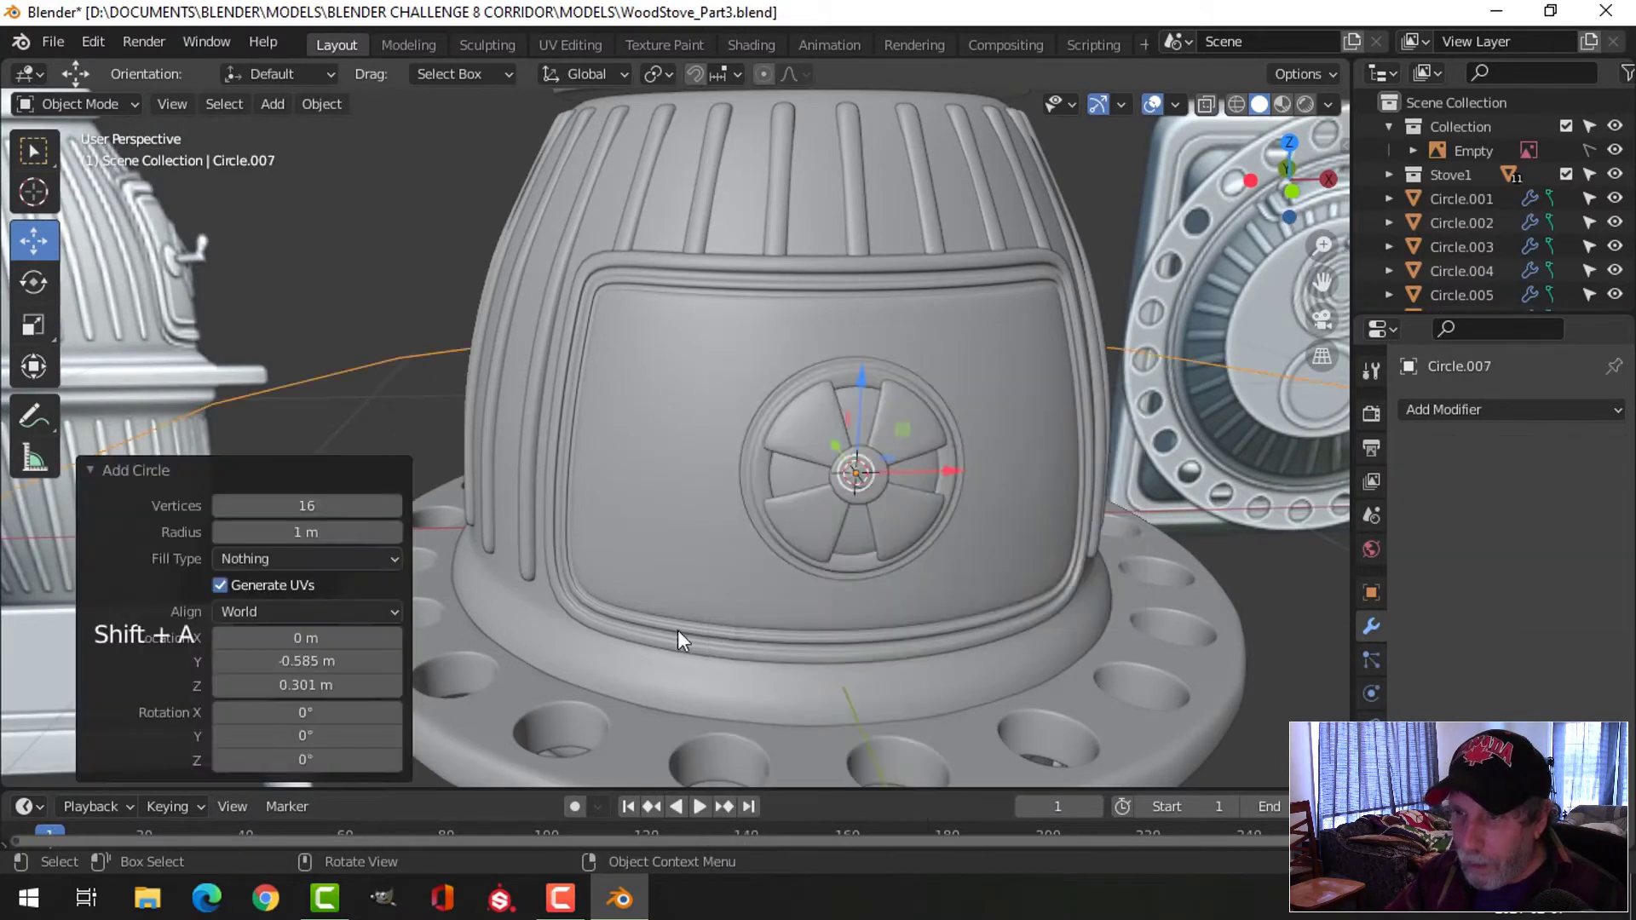
scroll(678, 630, "down", 2)
left_click(289, 506)
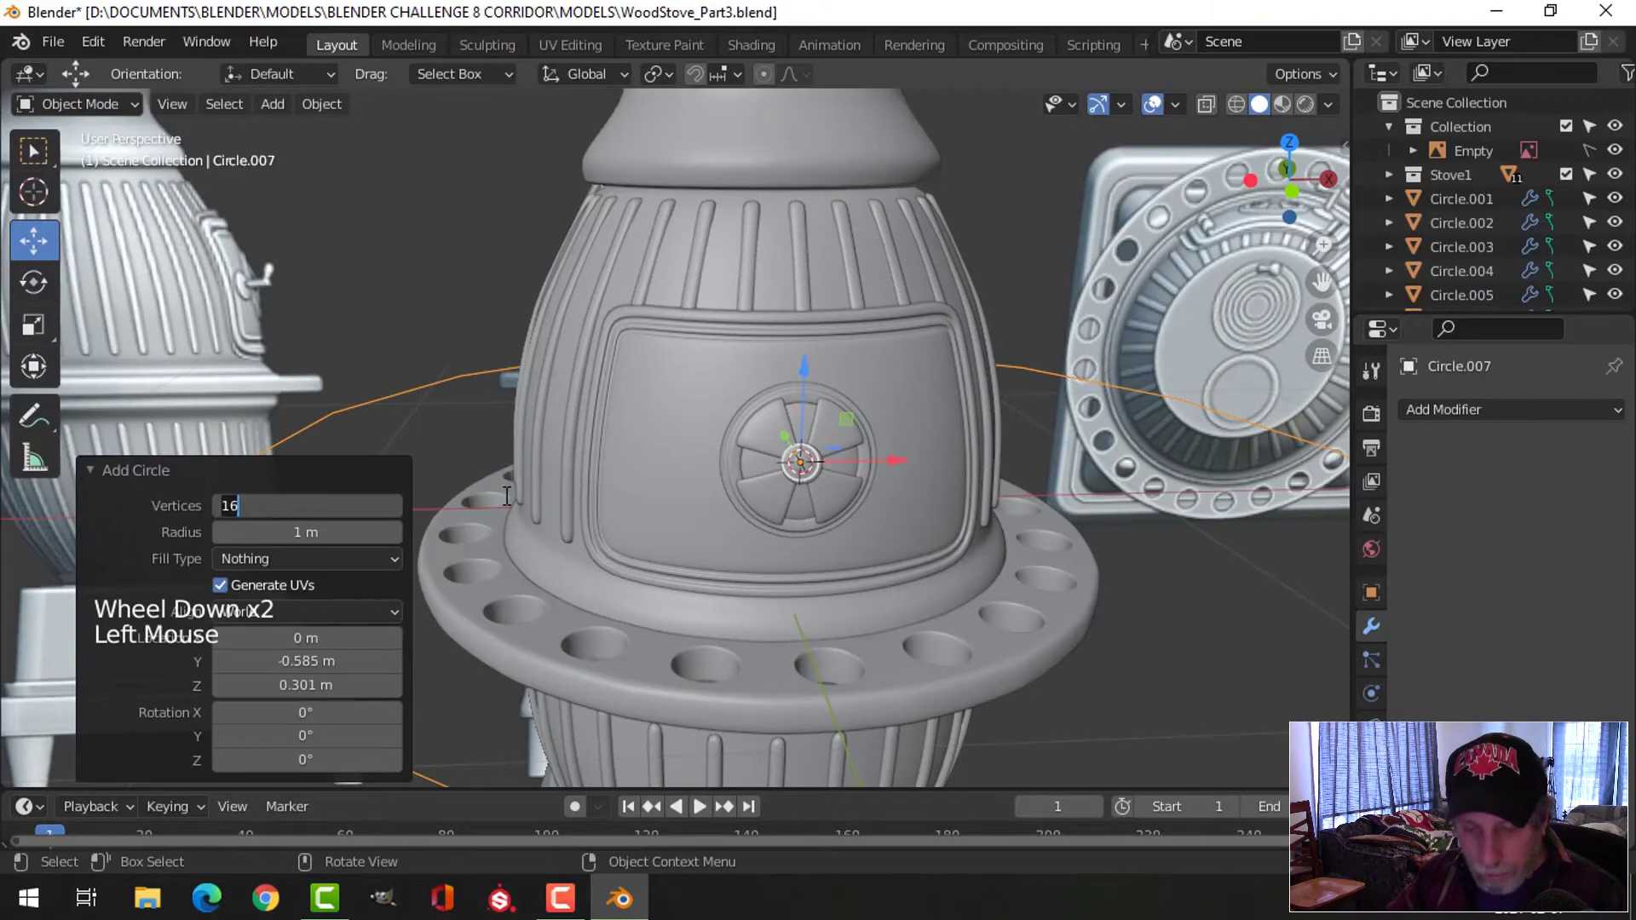
type("22")
key("Tab")
Scale the new circle to 0.099 and rotate it 90° about X so it faces the door
scroll(905, 467, "down", 3)
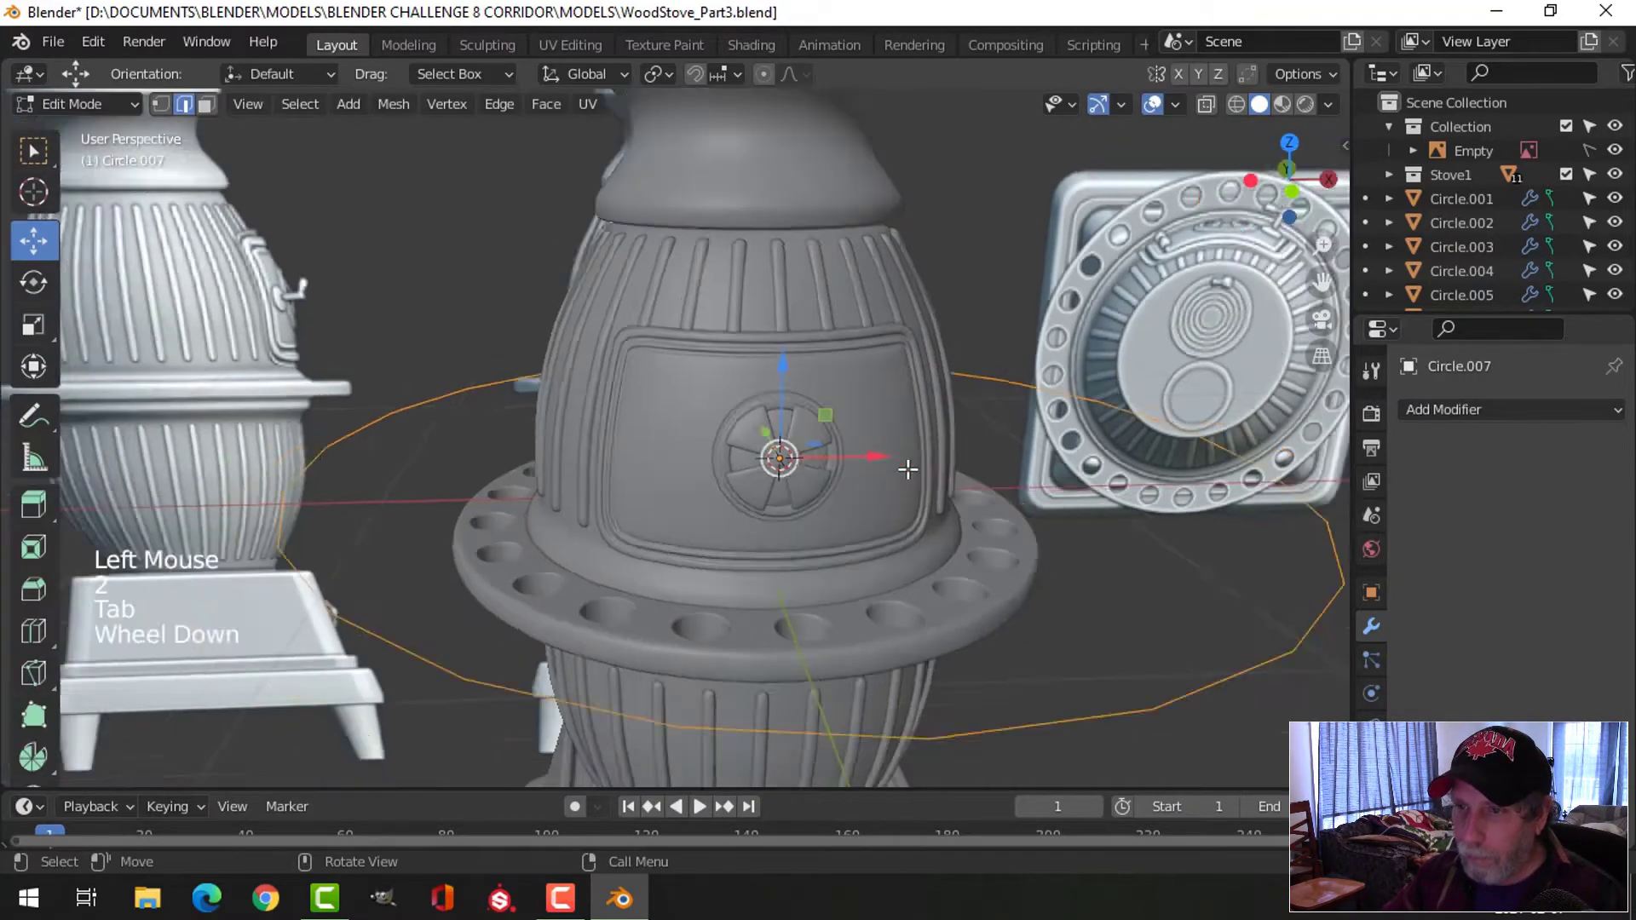
key("1")
key("s")
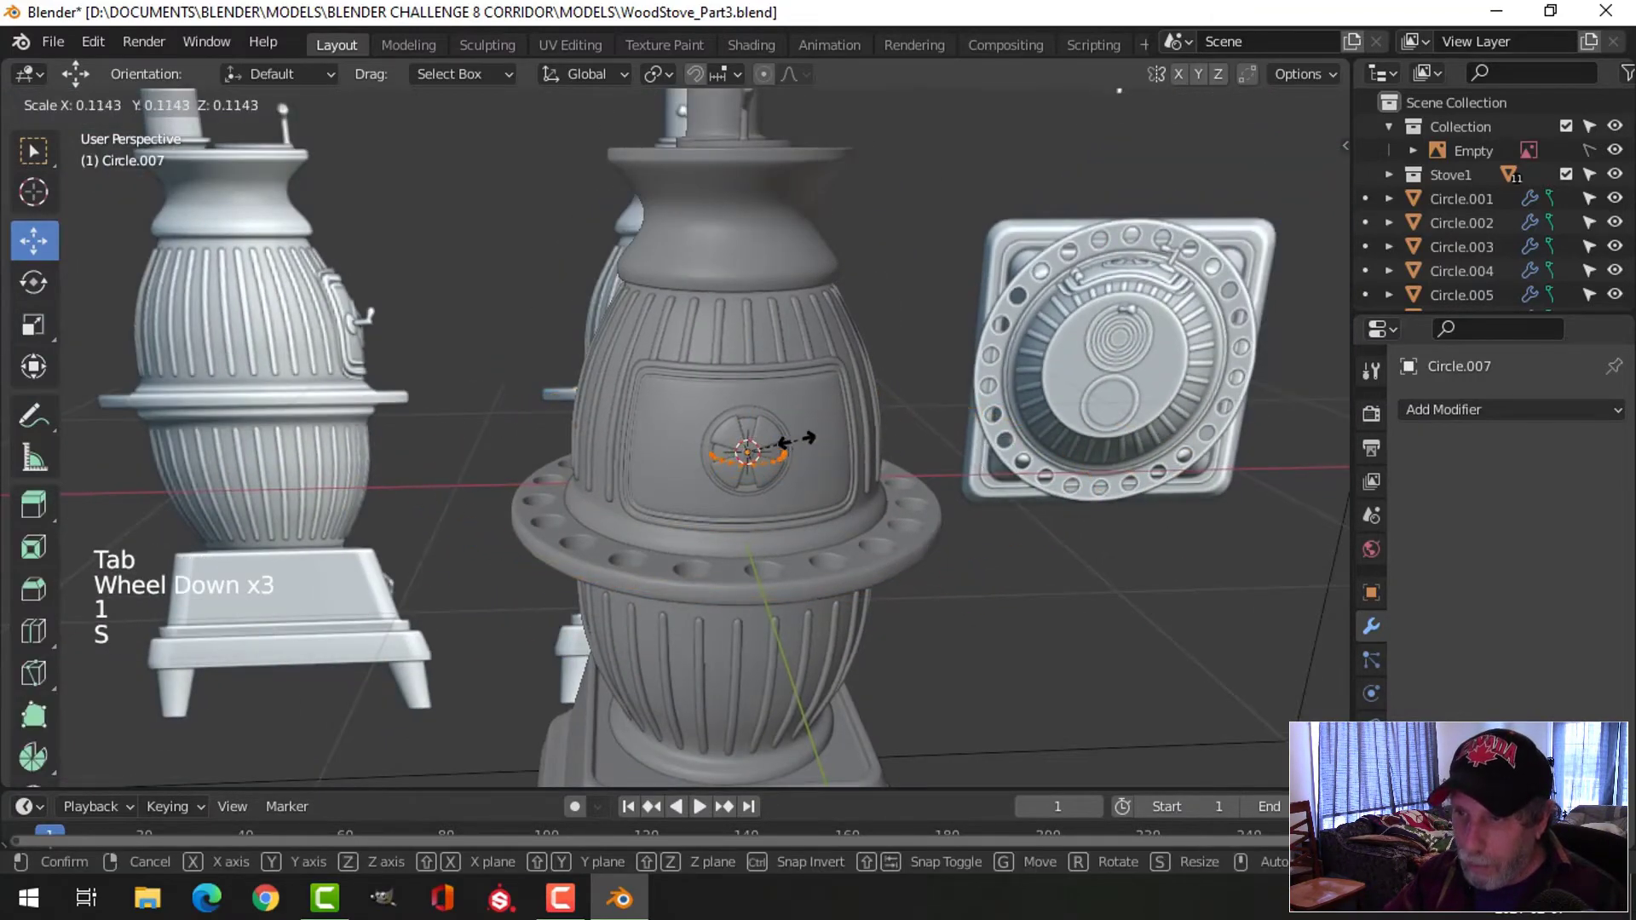
left_click(799, 439)
middle_click_drag(799, 439, 926, 467)
type("r")
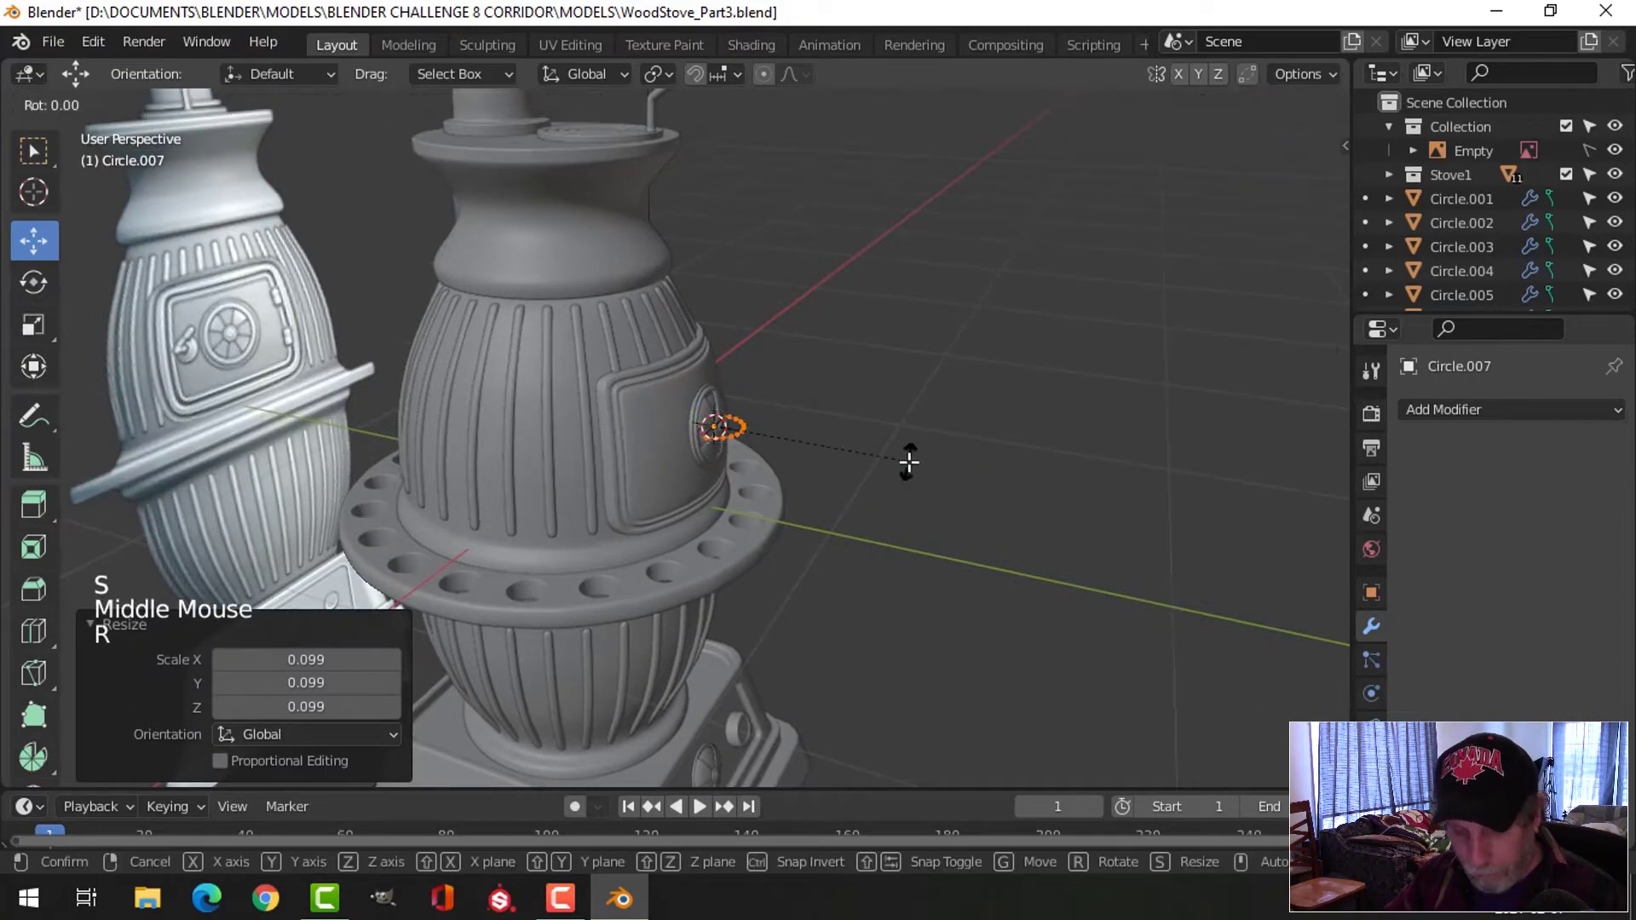
type("x90")
key("Return")
Move the circle to the door's lower left area and scale it to 0.723
scroll(902, 446, "down", 3)
middle_click_drag(902, 445, 812, 420)
left_click_drag(813, 419, 748, 447)
scroll(758, 460, "up", 3)
key("s")
left_click(831, 452)
scroll(832, 482, "up", 3)
middle_click_drag(766, 474, 853, 478)
scroll(905, 455, "up", 2)
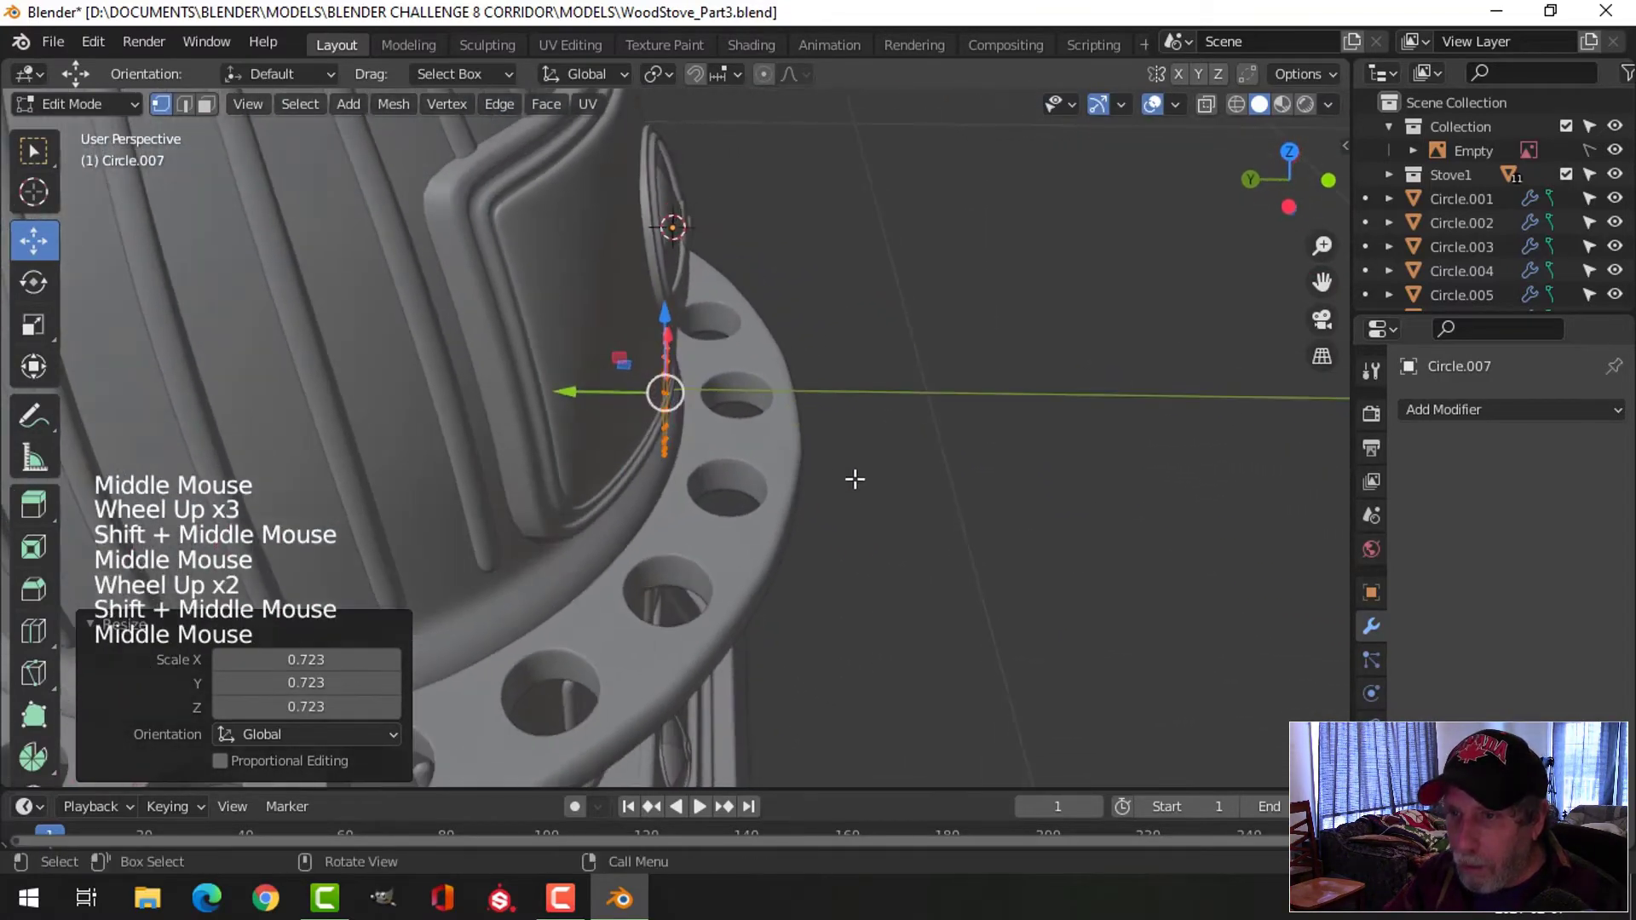
key("e")
left_click(851, 475)
key("ctrl+z")
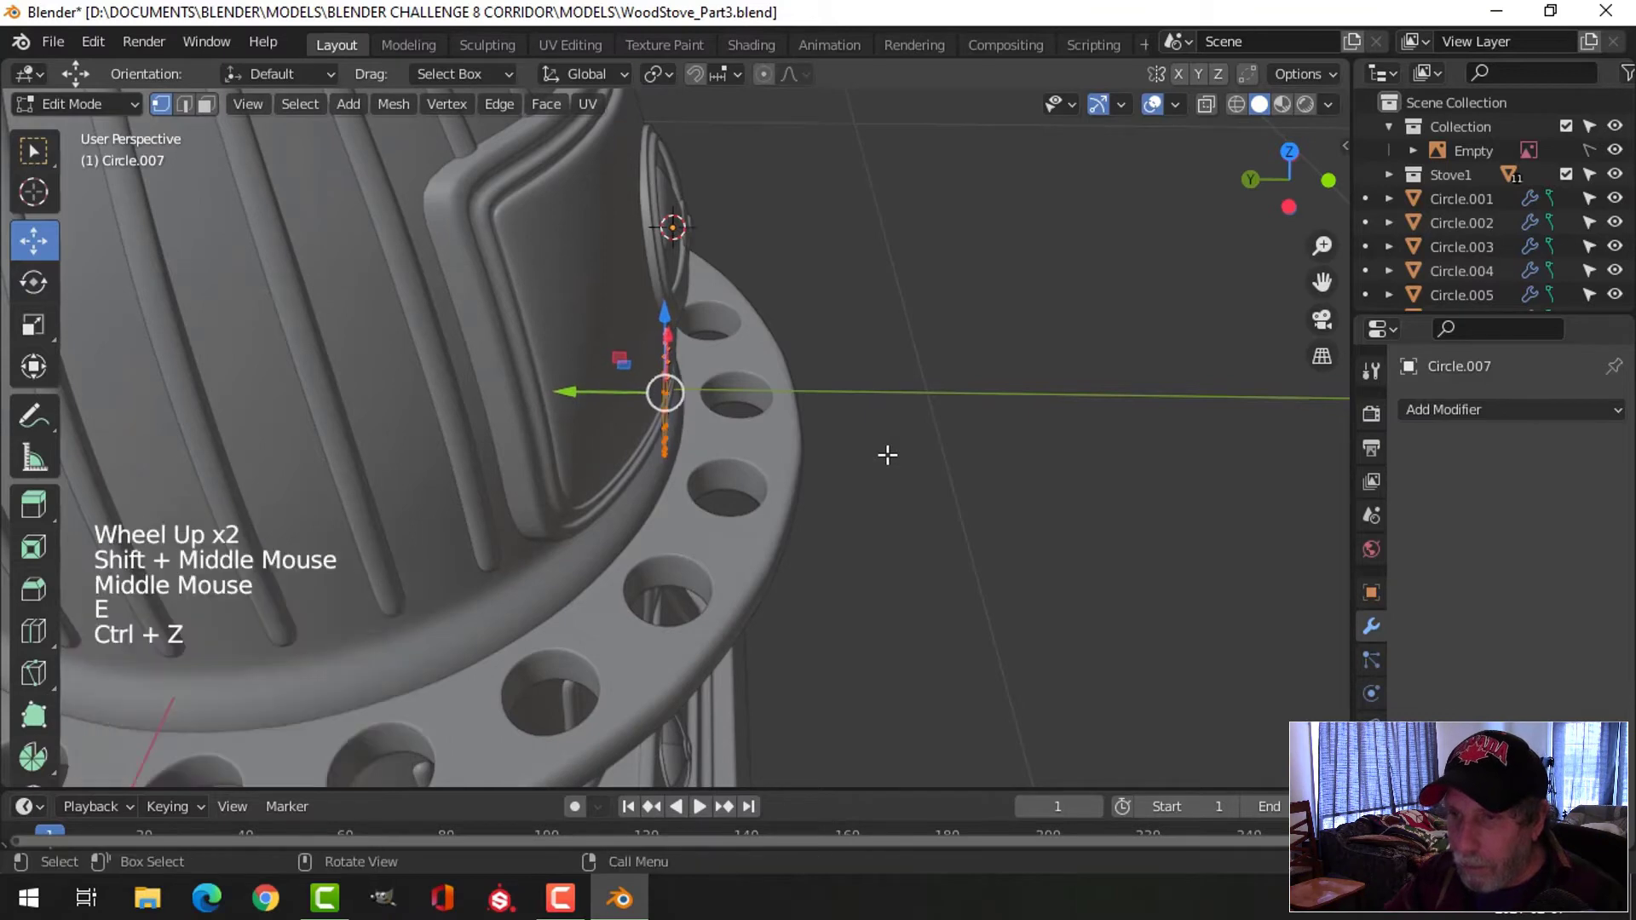
Move the circle about -0.0055 m along Y, then extrude it outward along Y to form the handle base's side wall
left_click_drag(569, 389, 960, 435)
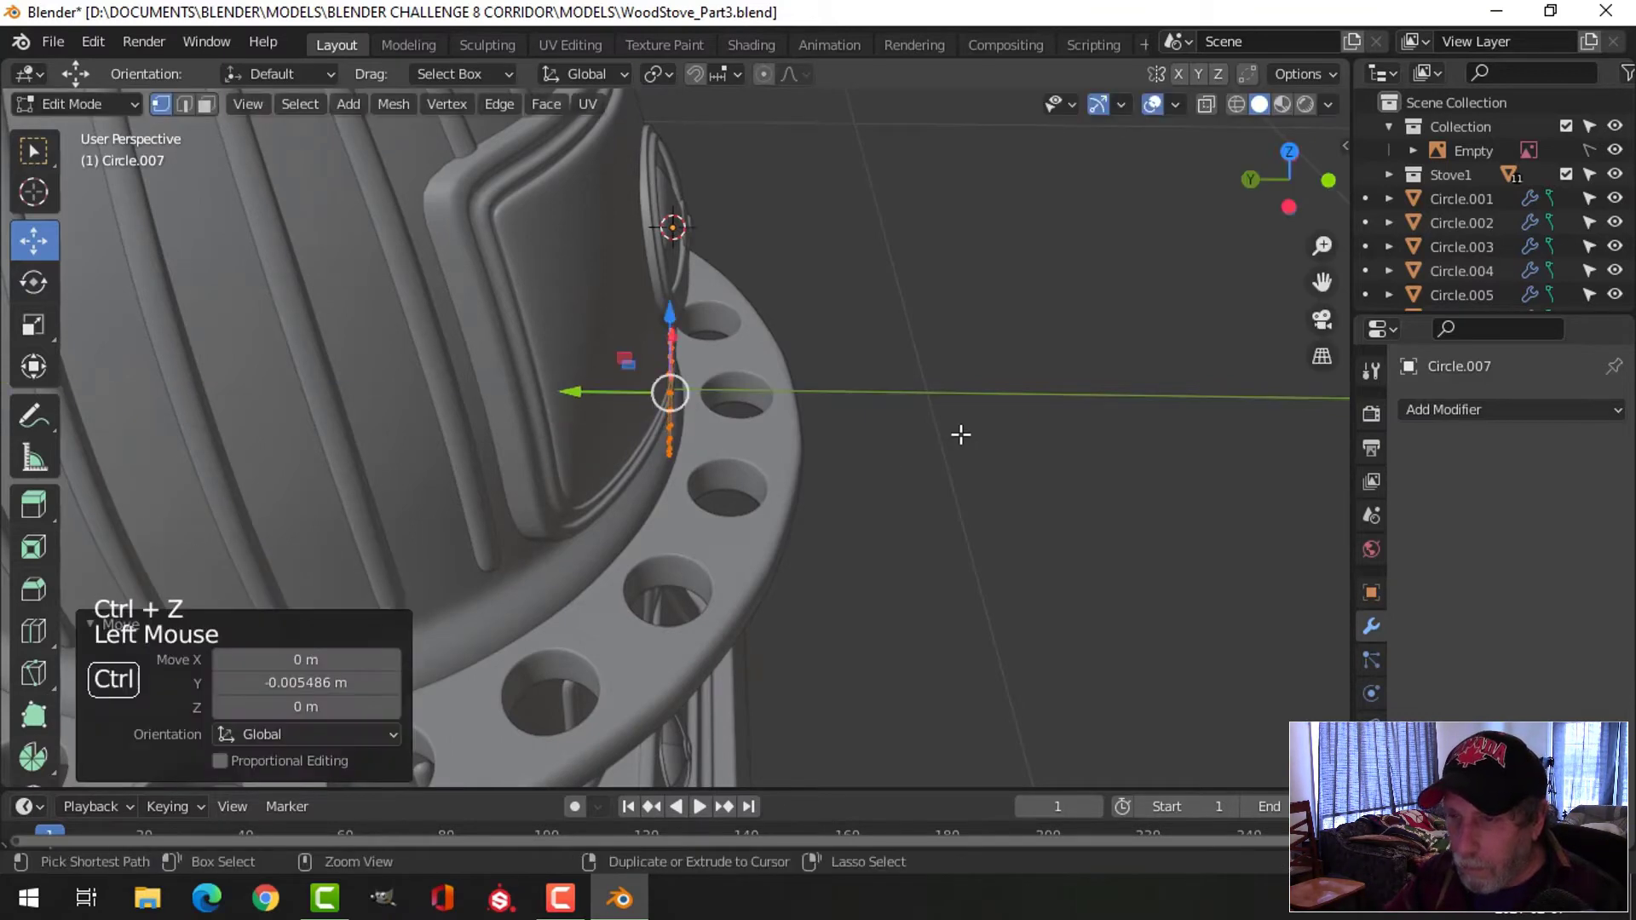
key("e")
left_click(684, 411)
left_click_drag(572, 395, 606, 404)
Extrude the handle base's front edge, scale it to 0.676, and pull it outward along Y to form a taper
middle_click_drag(606, 404, 749, 414)
key("e")
key("s")
left_click(903, 438)
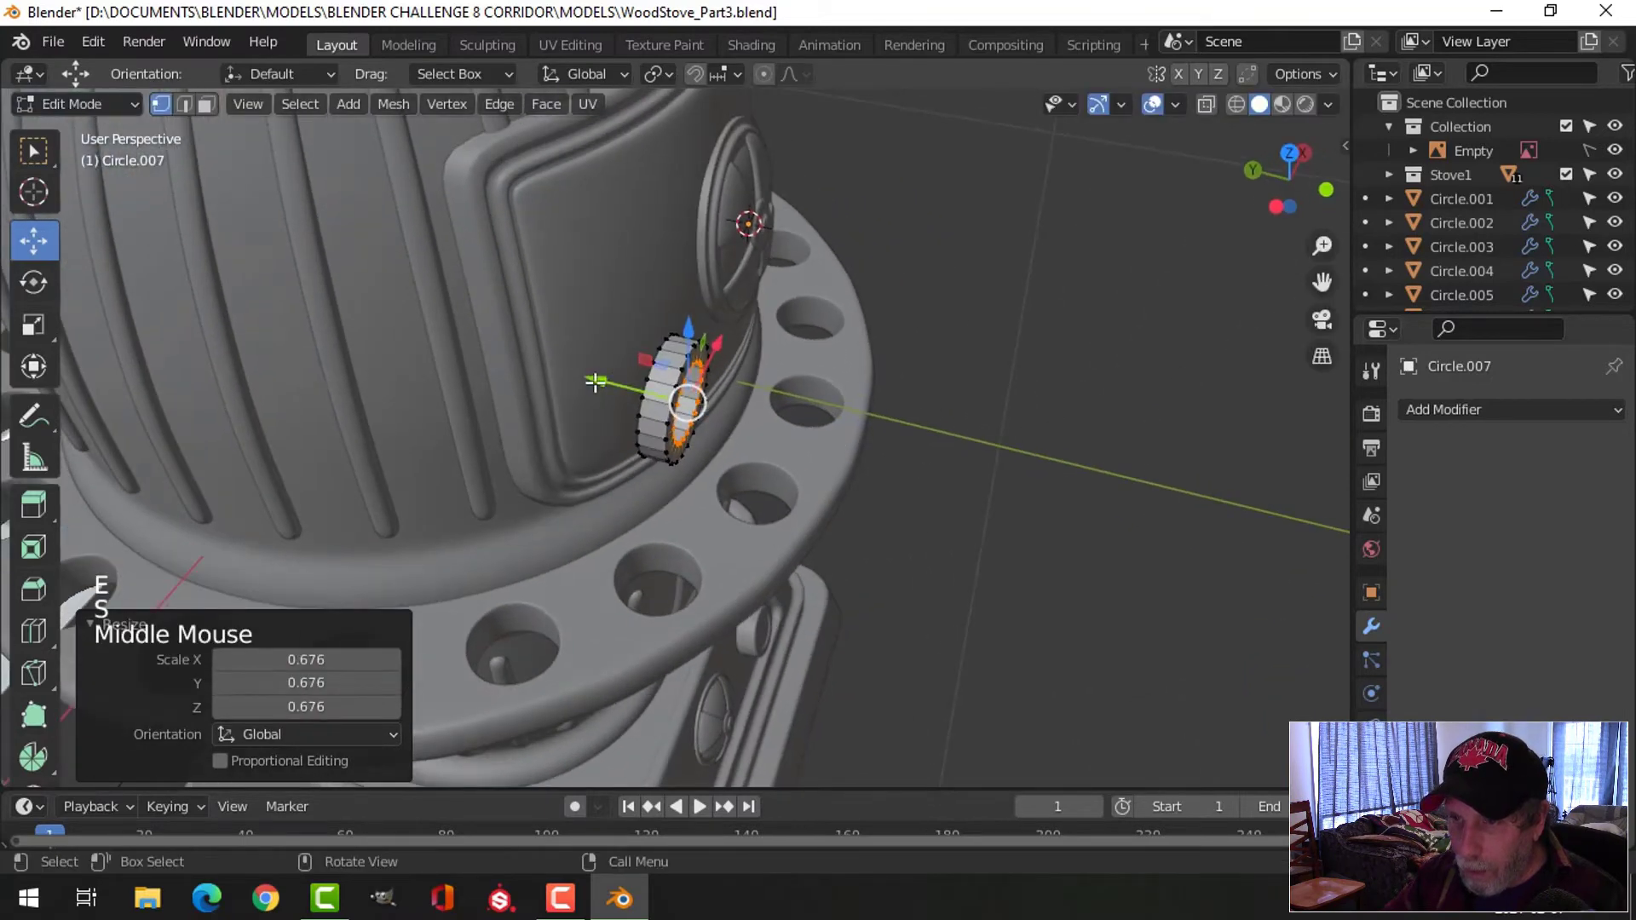
left_click_drag(595, 381, 610, 385)
Extrude the tapered front edge again and scale it inward to start the handle's shaft
middle_click_drag(902, 413, 935, 394)
key("e")
key("s")
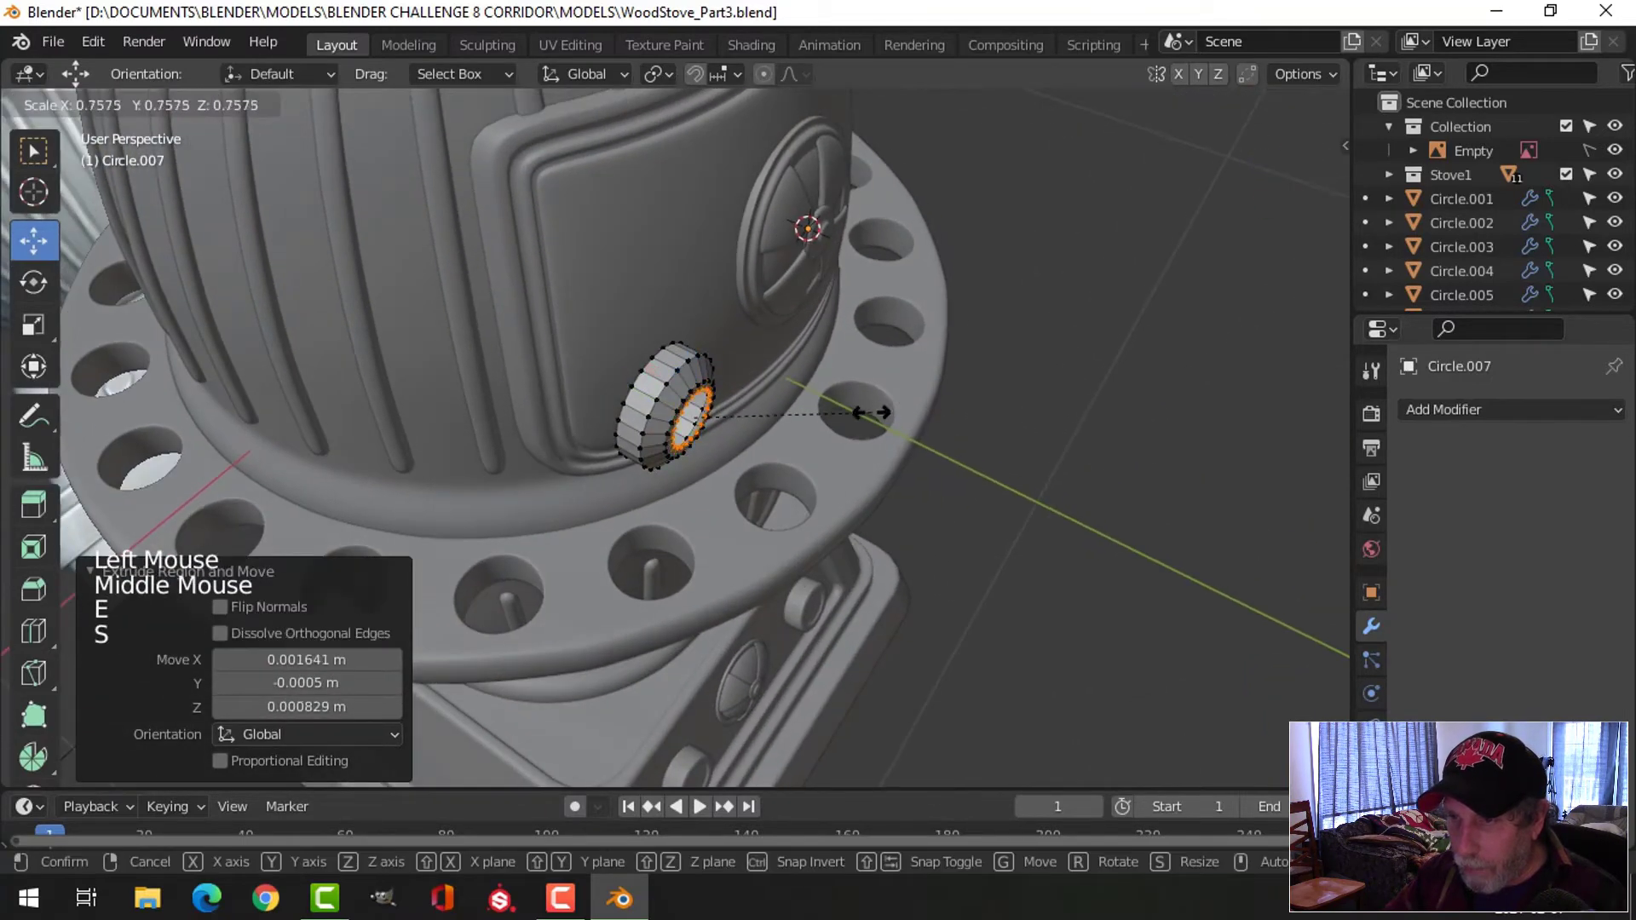
left_click(850, 422)
Extrude the inner edge loop about -0.111 m along Y to form the handle's shaft
middle_click_drag(771, 430, 829, 445)
key("e")
left_click(823, 444)
left_click_drag(616, 397, 718, 410)
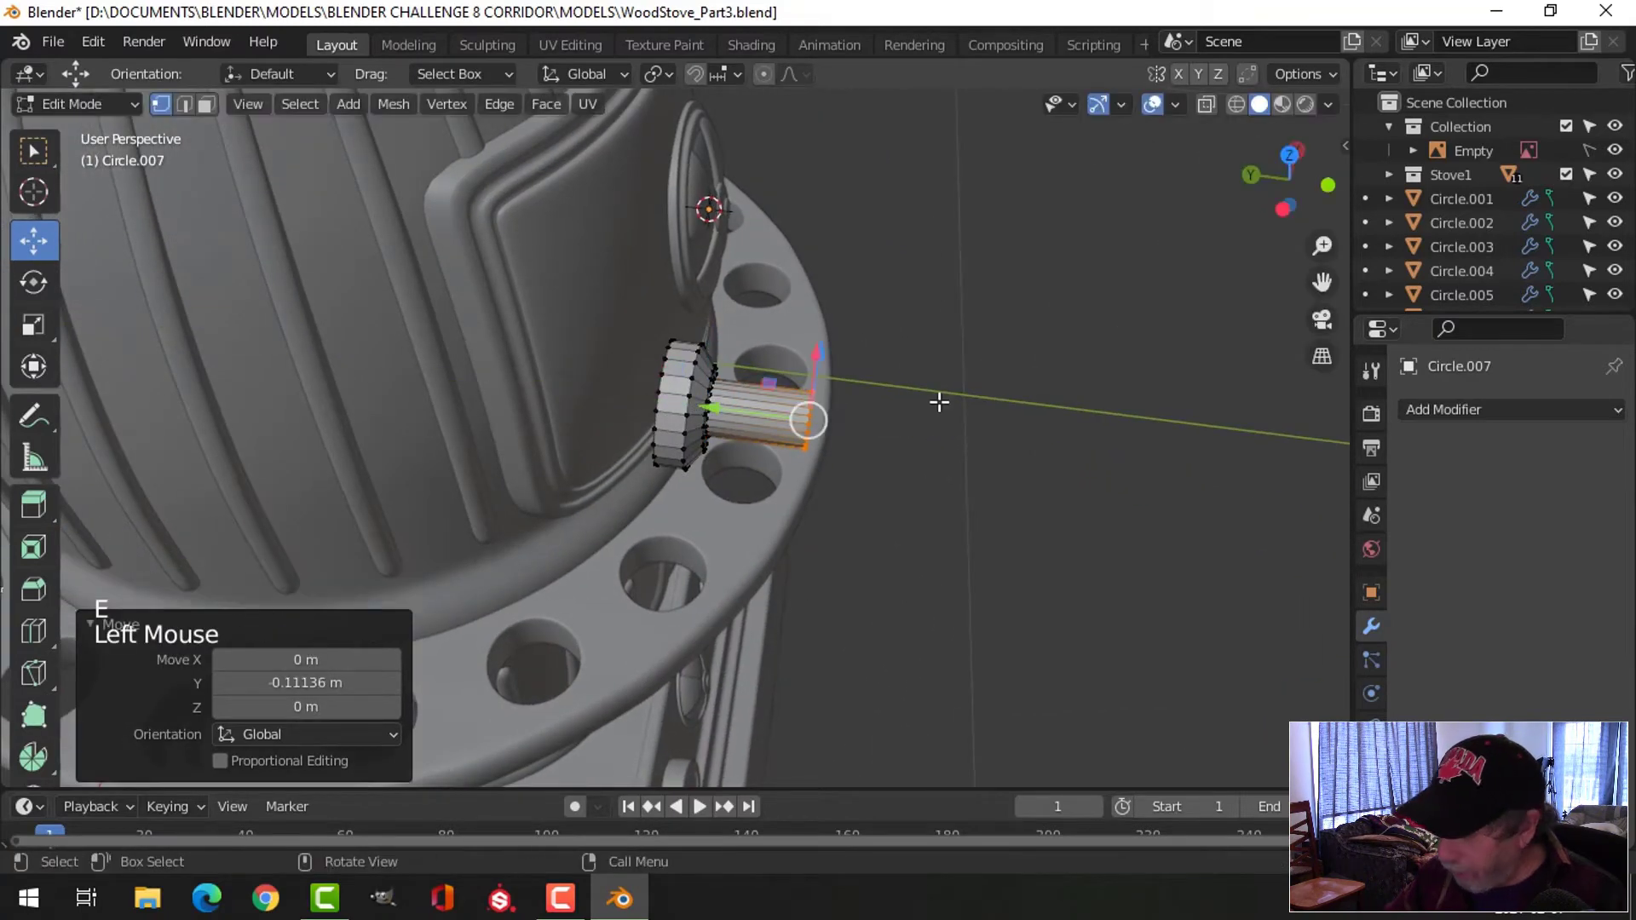
Expand the selection to the whole shaft, scale it to about 0.65 in all axes except Y, and deselect it
key("ctrl+KP_Add")
scroll(941, 397, "up", 3)
middle_click_drag(940, 396, 842, 393)
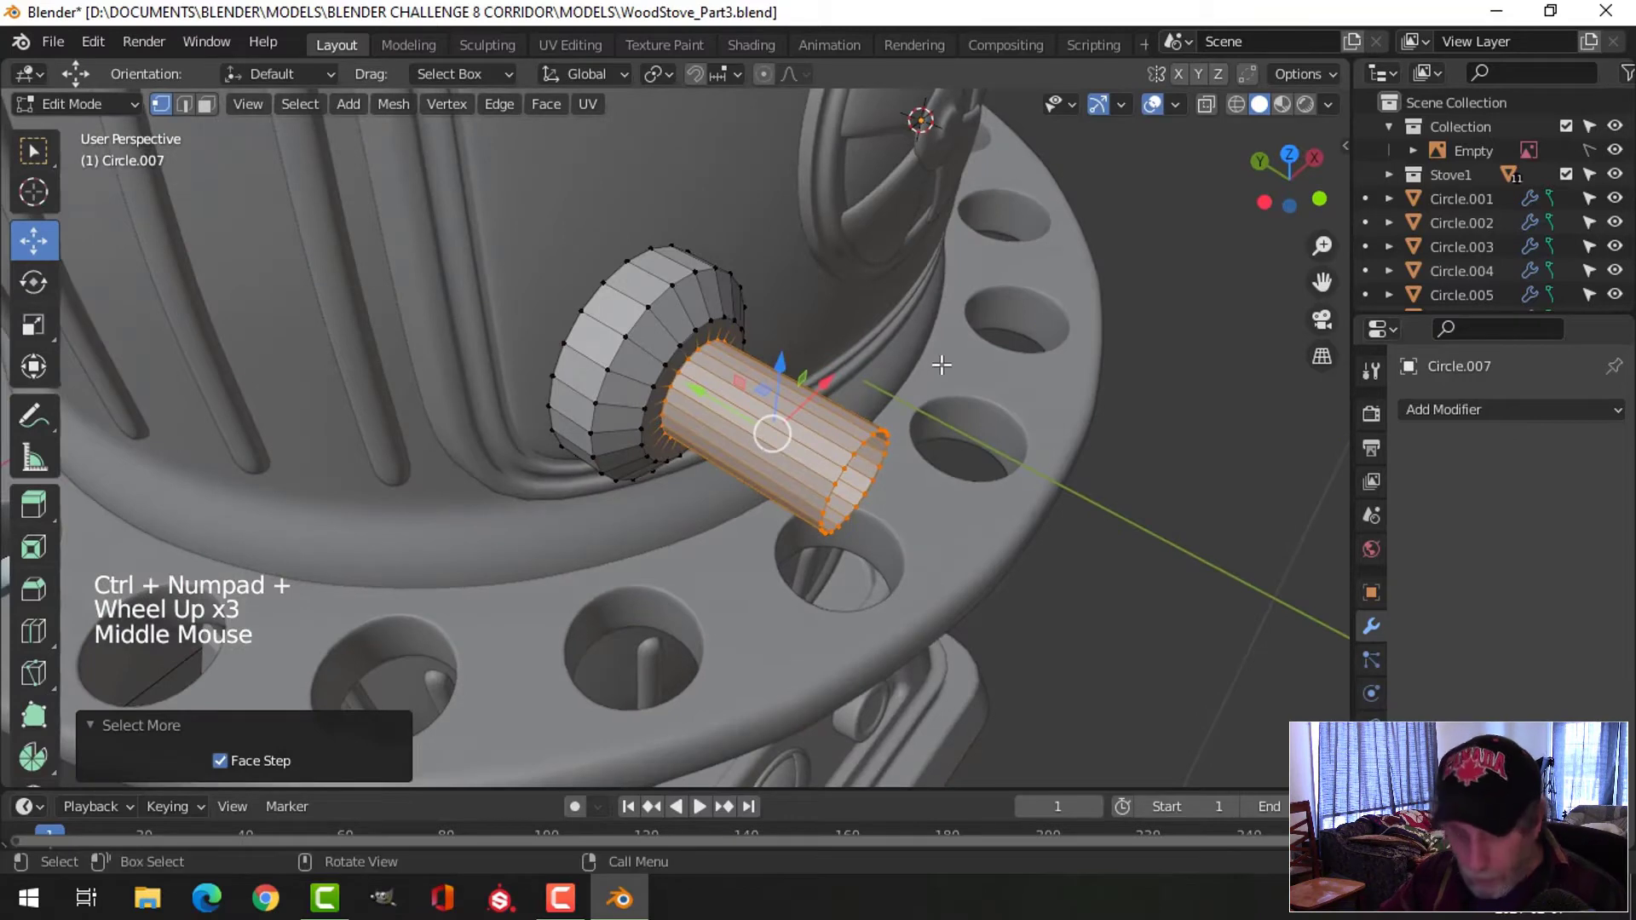
key("s")
key("shift+y")
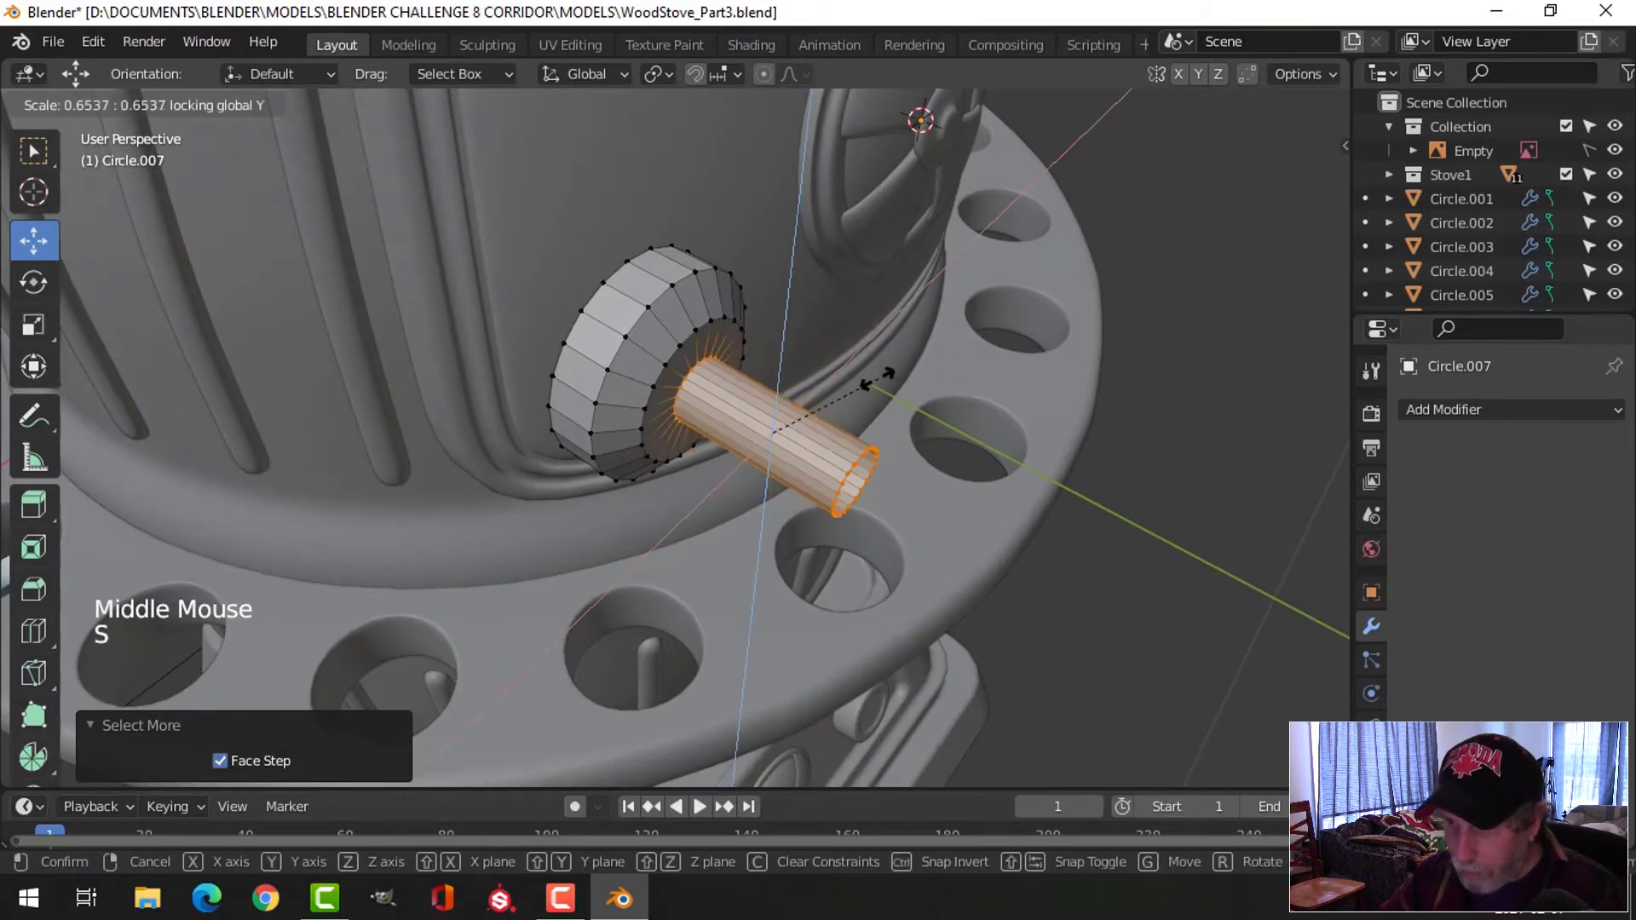
left_click(873, 380)
key("alt+a")
Give the handle a level 2 subdivision surface and shade it smooth in object mode
middle_click_drag(975, 417, 957, 405)
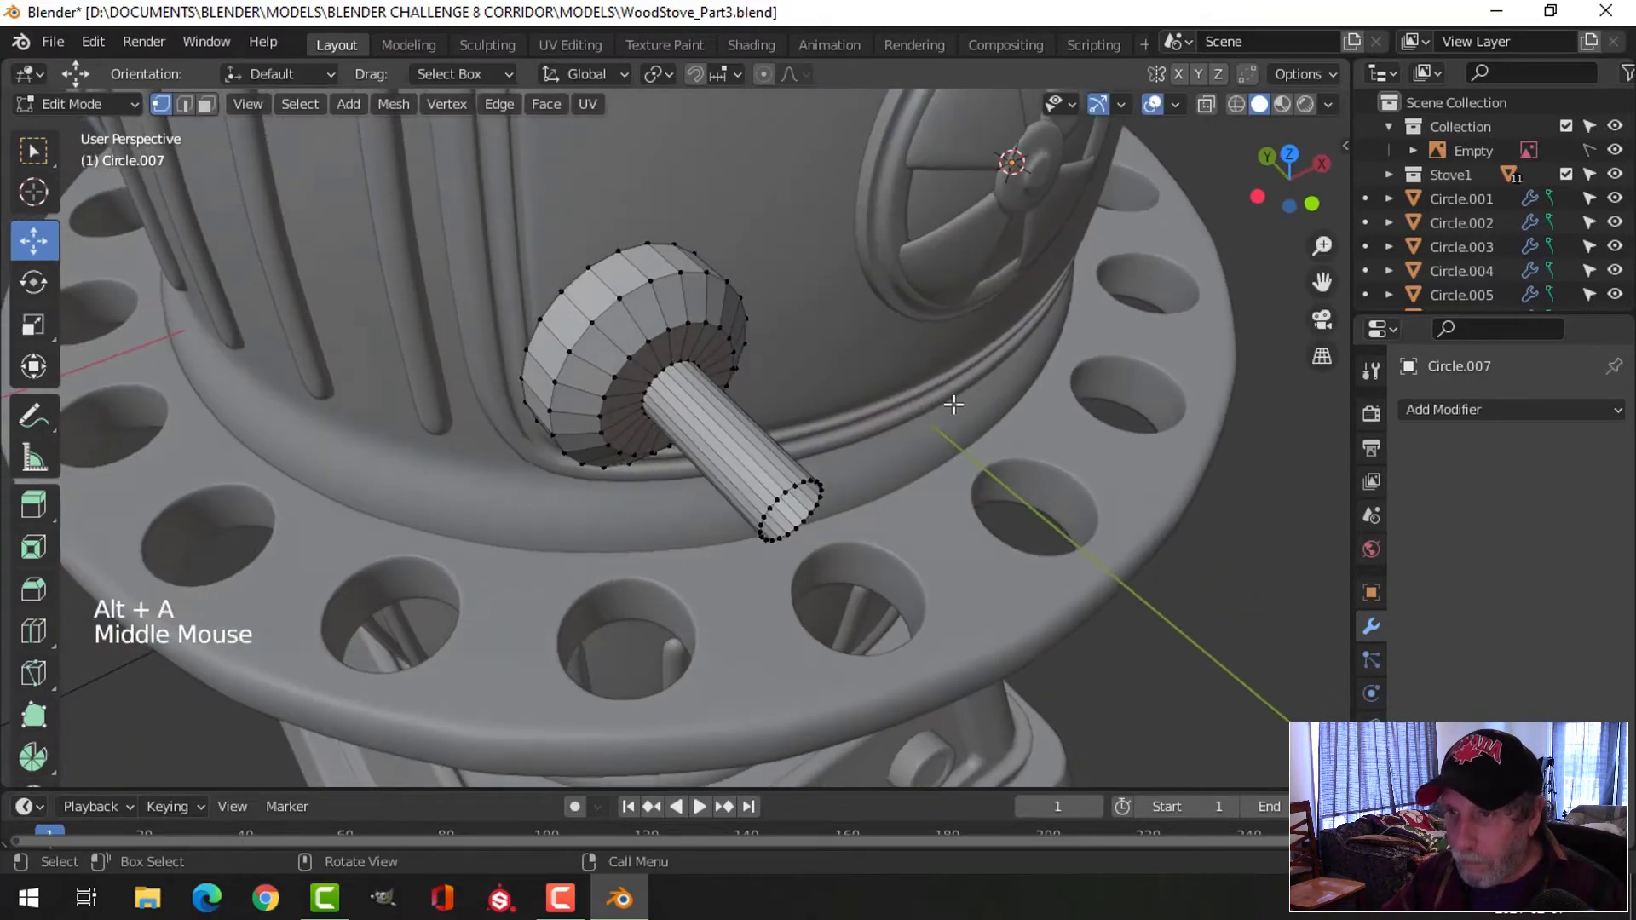
key("Tab")
scroll(844, 398, "down", 2)
key("ctrl+2")
right_click(687, 356)
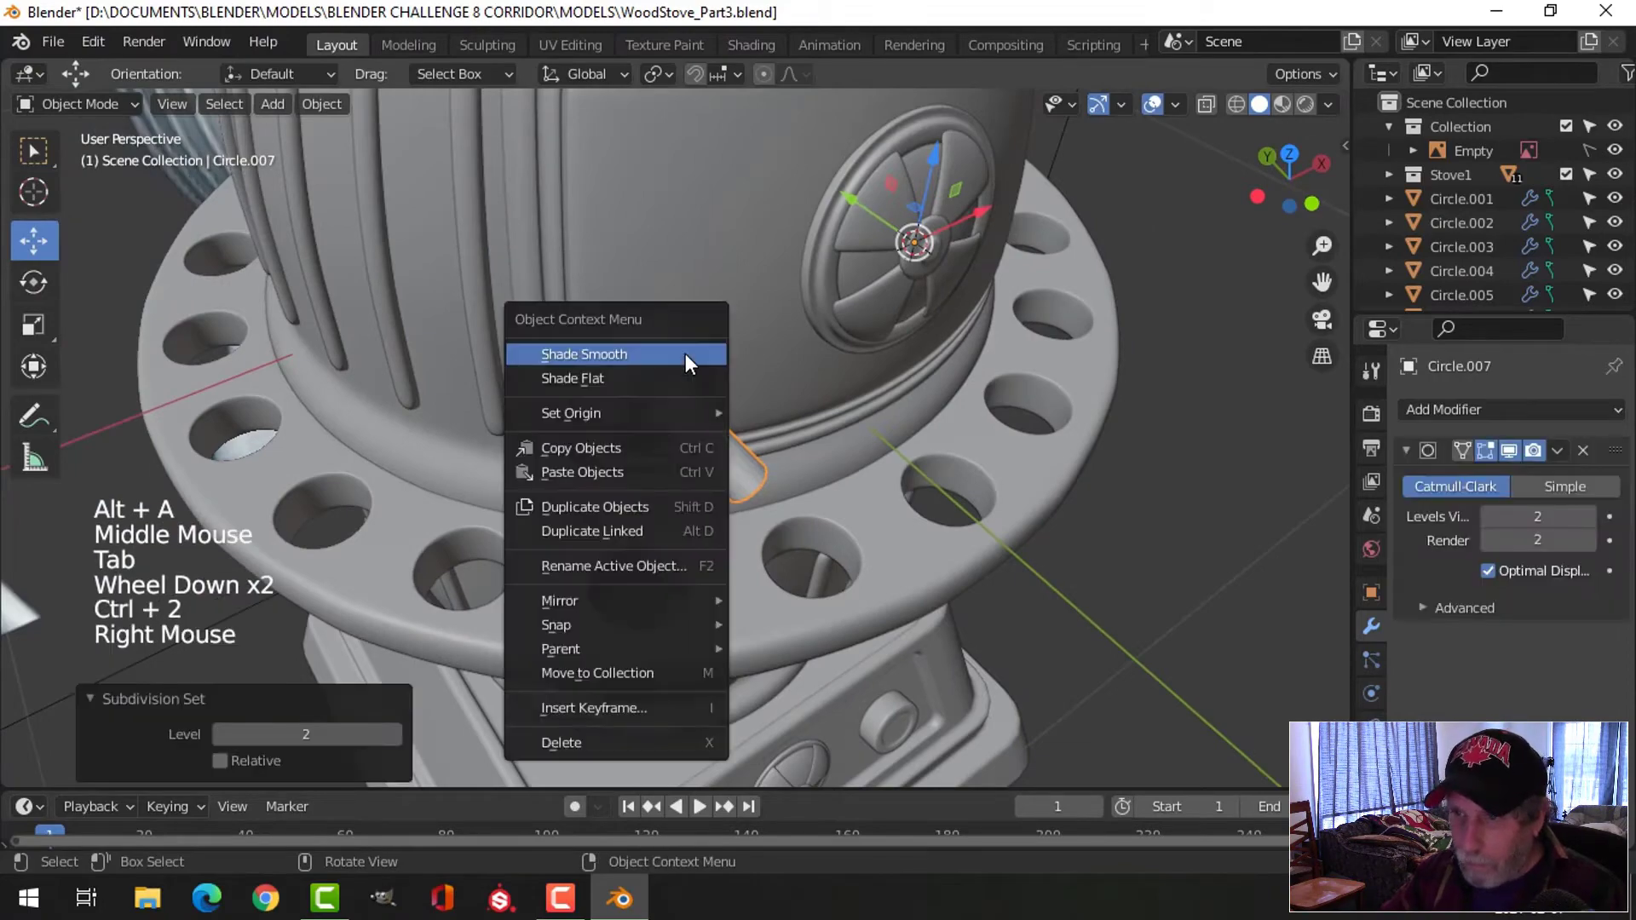
left_click(685, 355)
Examine the smoothed handle on the door and compare it with the handle on the reference images
middle_click_drag(815, 370, 694, 332)
scroll(784, 376, "down", 2)
middle_click_drag(784, 376, 719, 441, "shift")
scroll(528, 402, "down", 5)
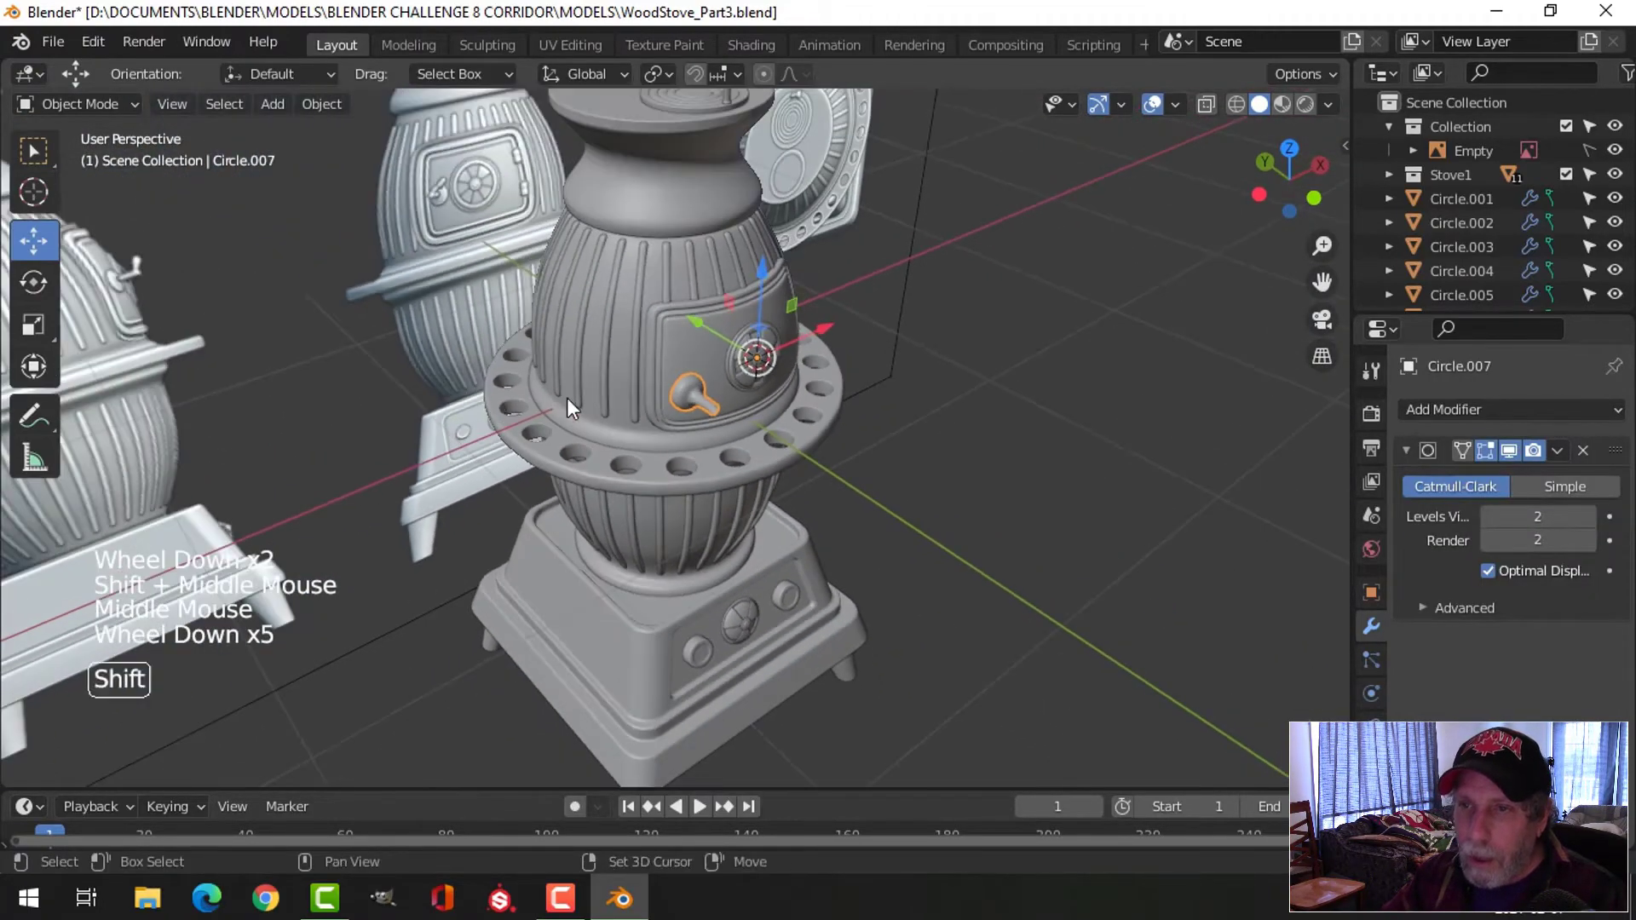
middle_click_drag(566, 397, 487, 229, "shift")
scroll(847, 422, "up", 2)
middle_click_drag(847, 422, 856, 486, "shift")
scroll(848, 474, "up", 3)
scroll(846, 465, "down", 2)
scroll(815, 492, "up", 2)
scroll(816, 469, "up", 2)
Select the shaft's open end loop, expand the selection along the shaft, and scale it to about 1.07 except along Y
key("Tab")
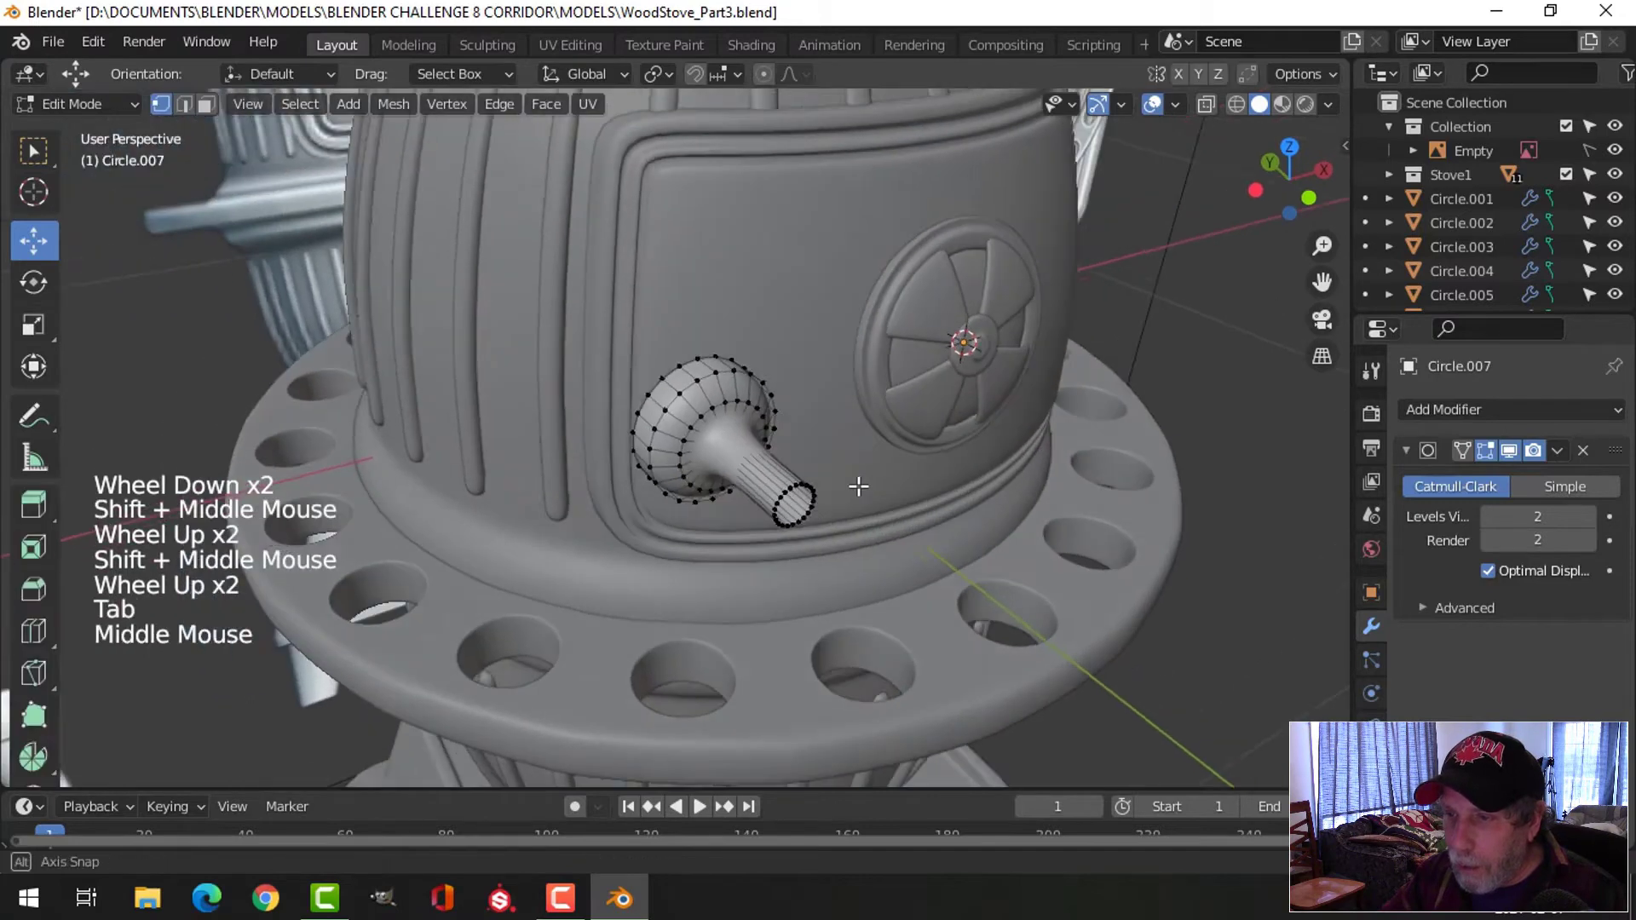
key("alt+a")
scroll(846, 490, "up", 2)
key("3")
scroll(846, 535, "up", 1)
scroll(961, 563, "up", 1)
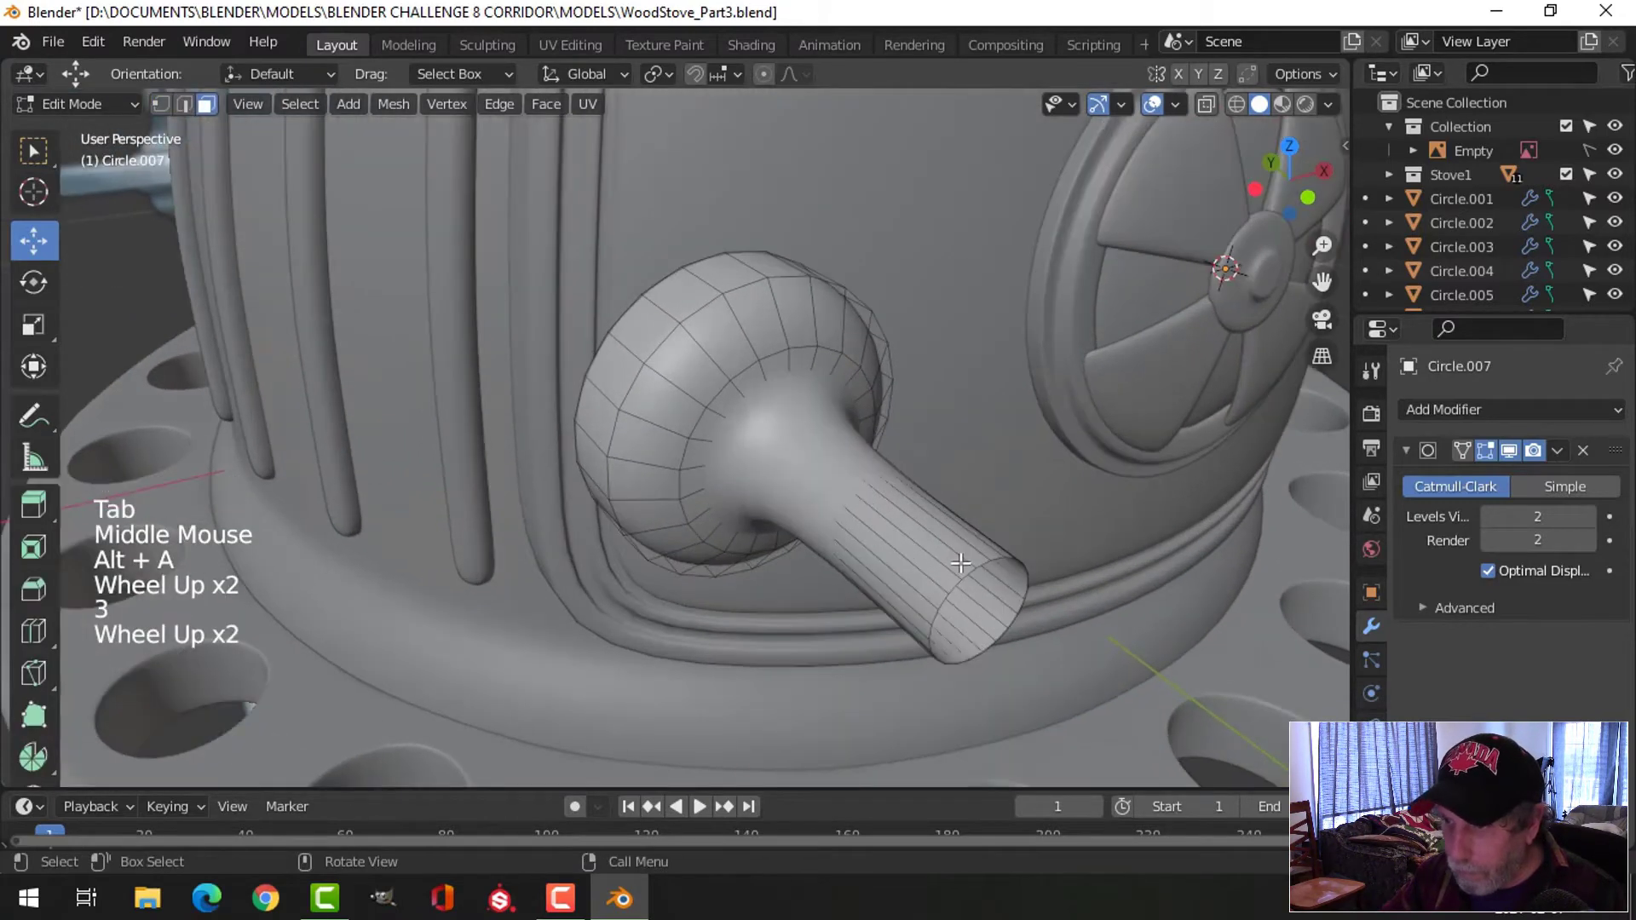
left_click(981, 563, "alt+shift")
key("2")
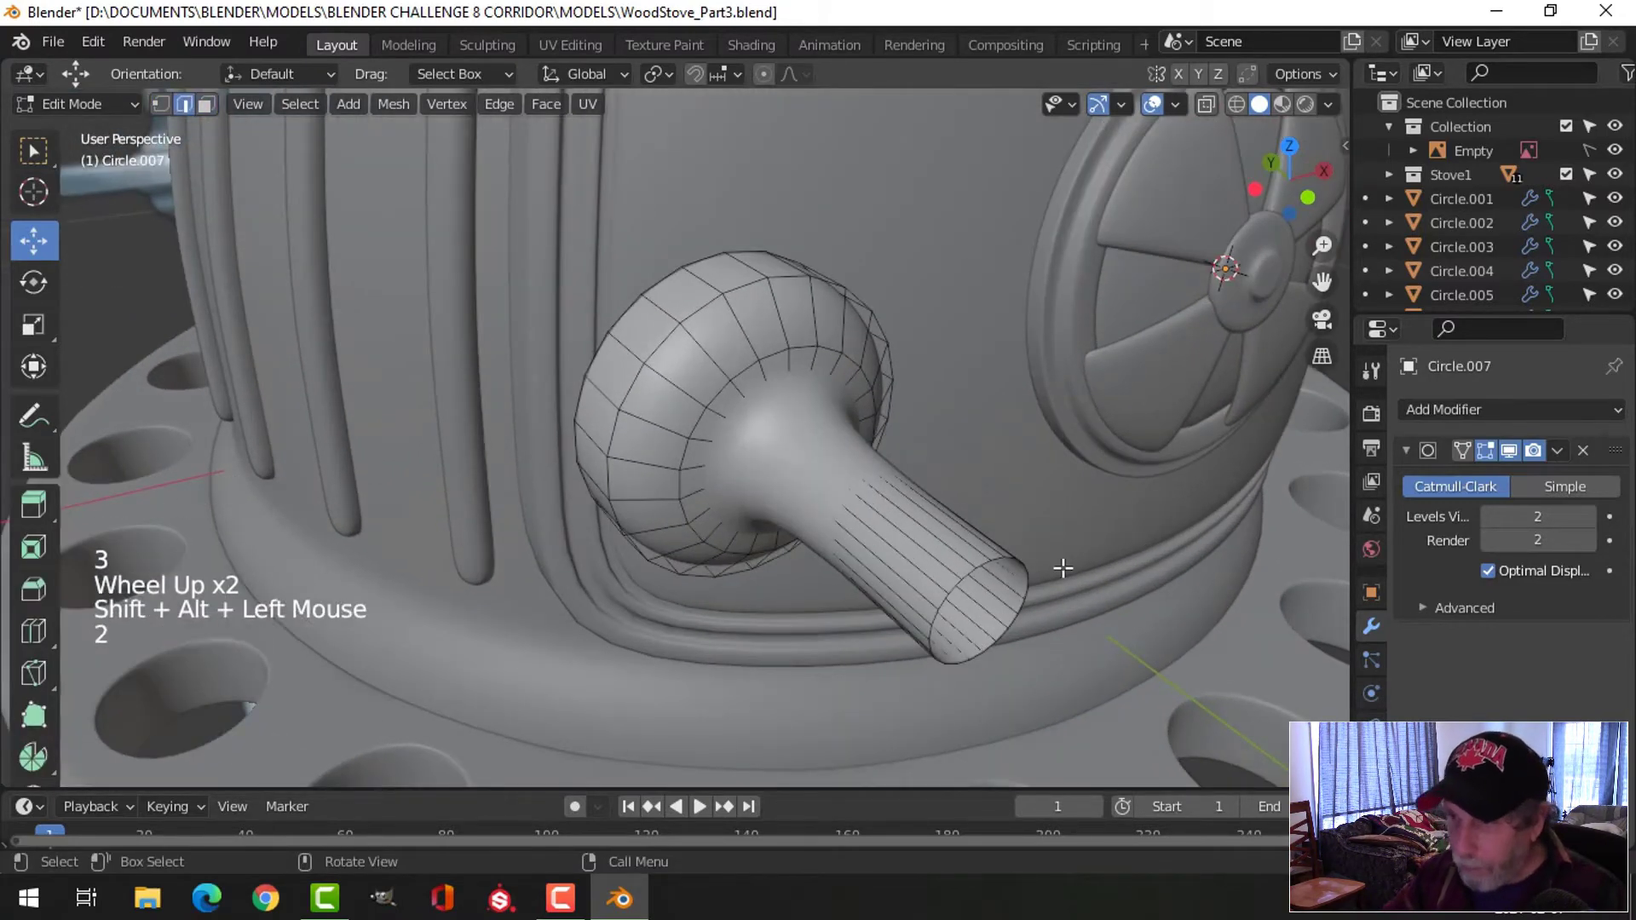
left_click(977, 567, "alt+shift")
key("ctrl+KP_Add")
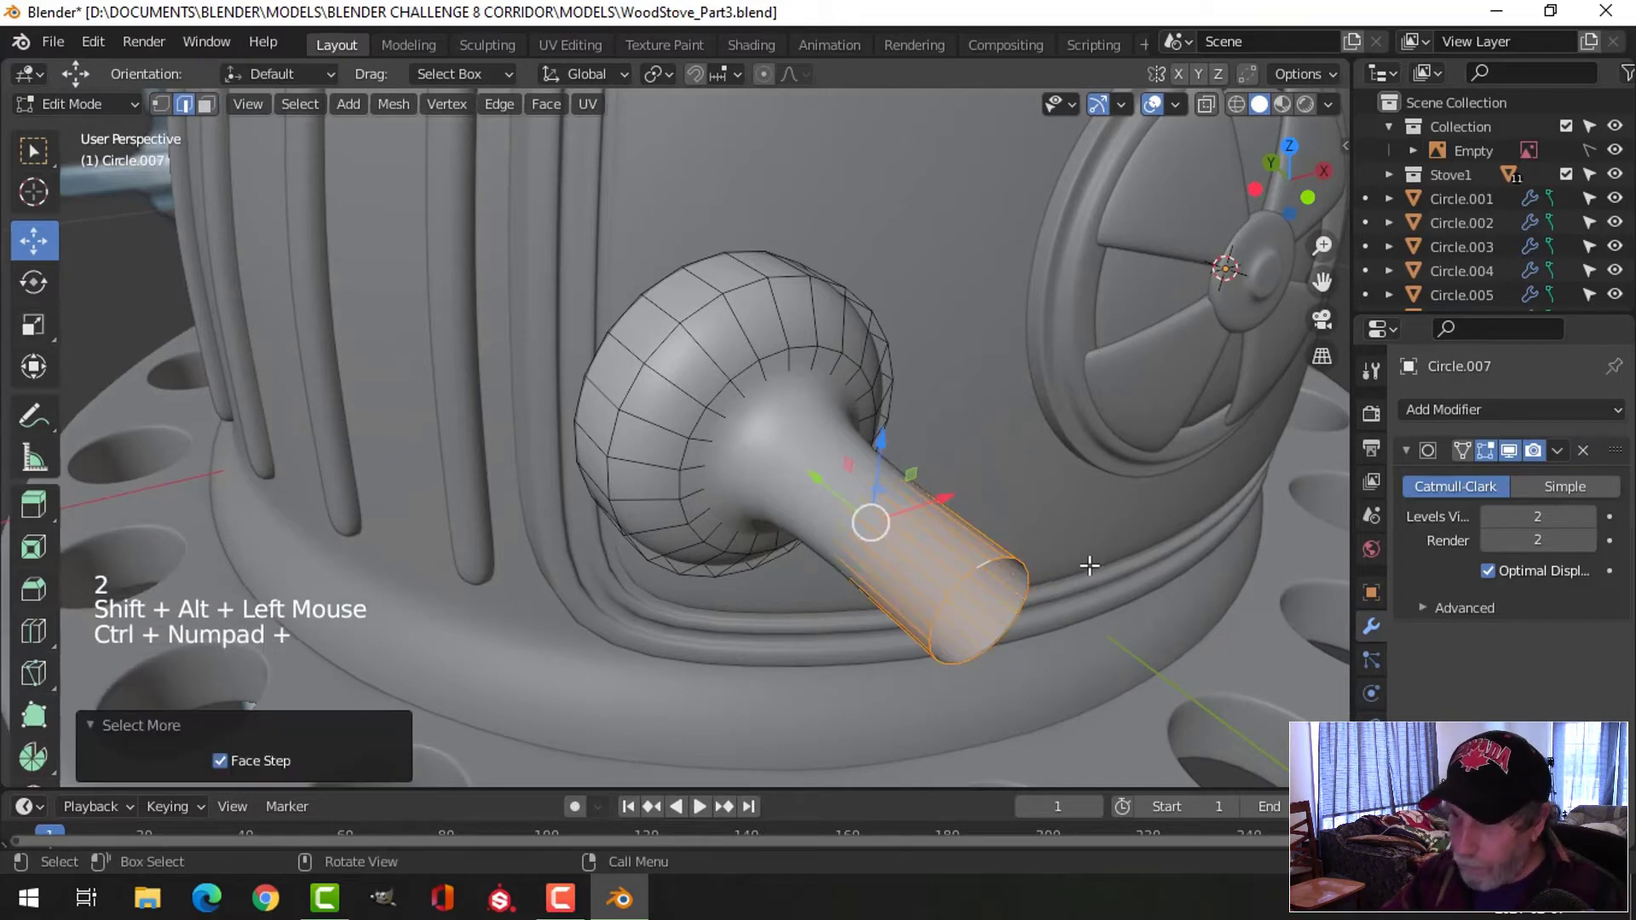
key("s")
key("shift+y")
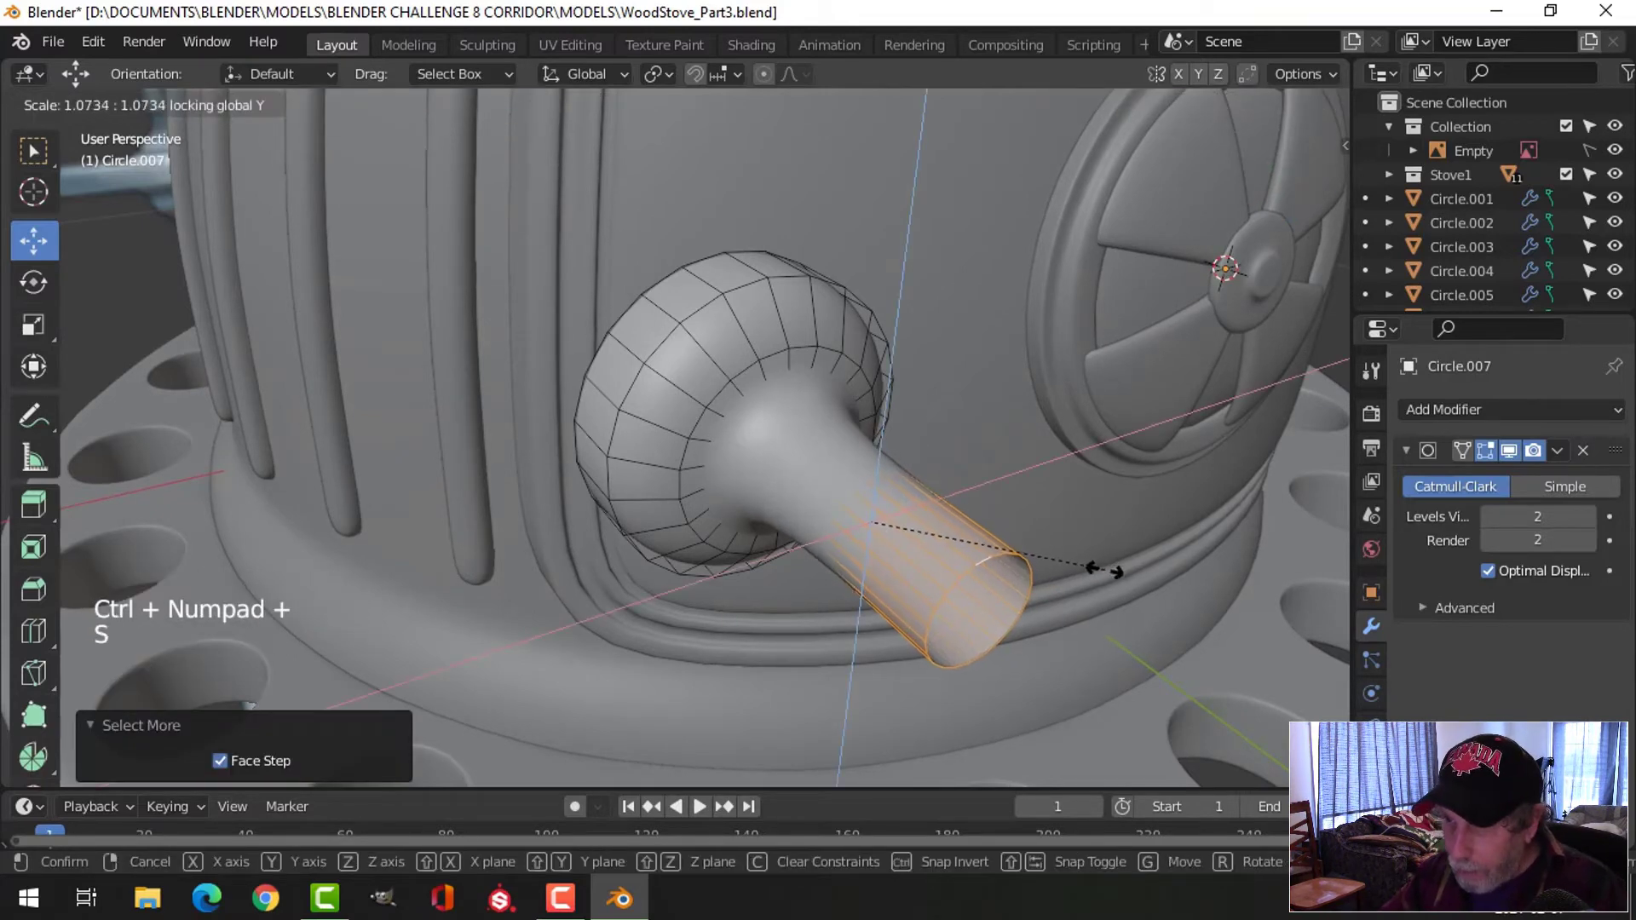
left_click(1111, 573)
key("alt+a")
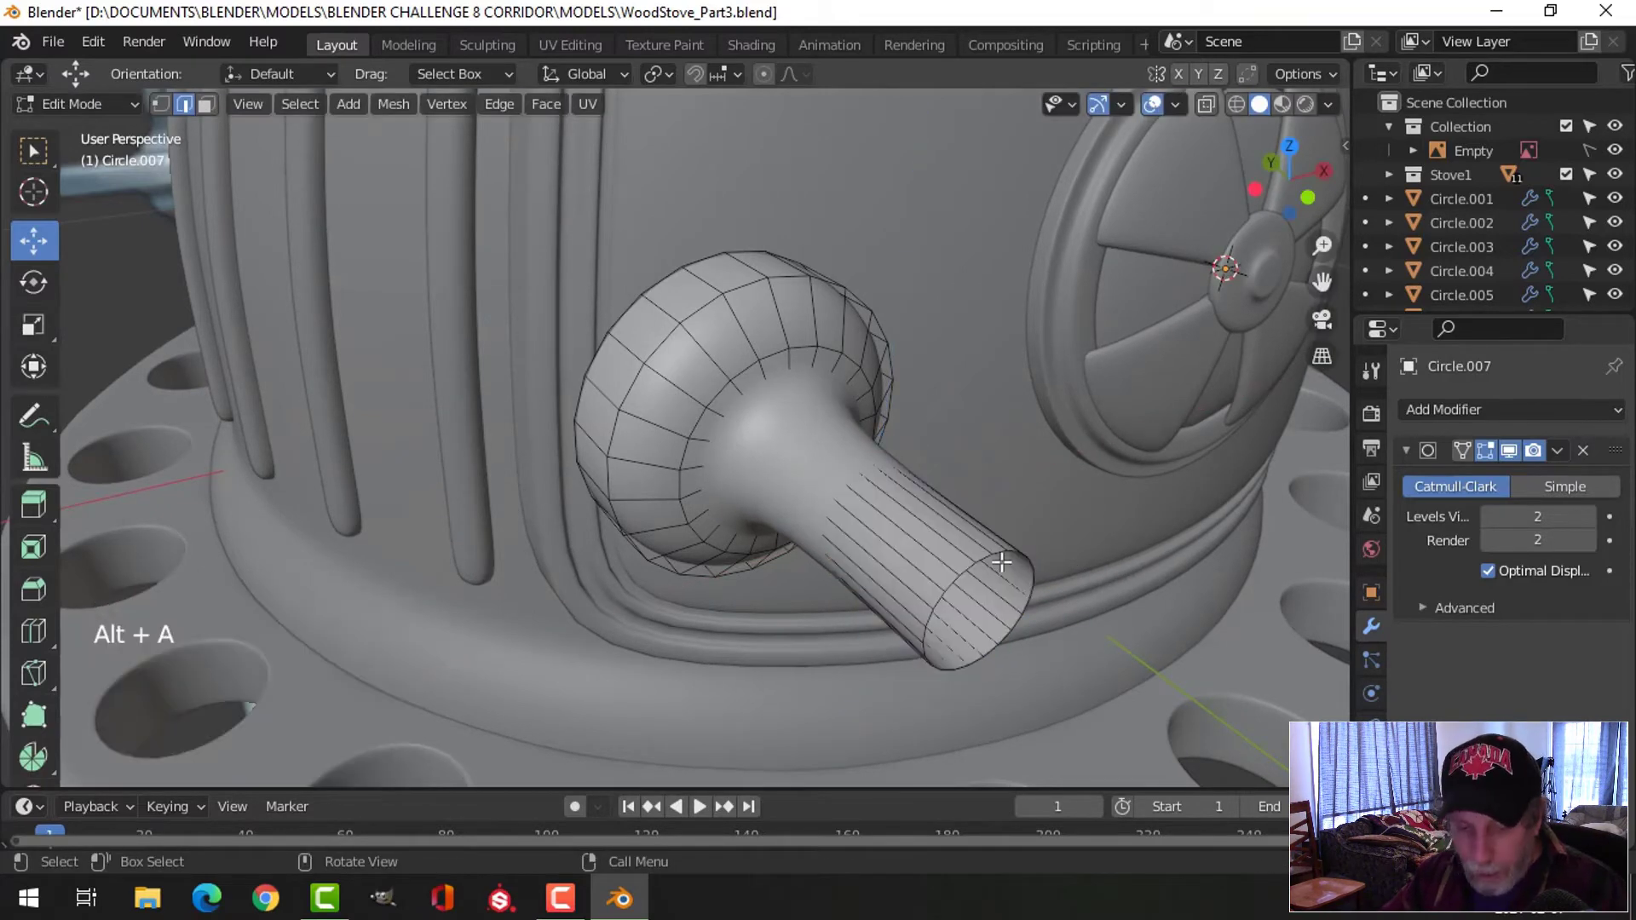
Fill the shaft's open end with a face and bevel its rim 0.0172 m wide with 6 segments
left_click(978, 562, "alt+shift")
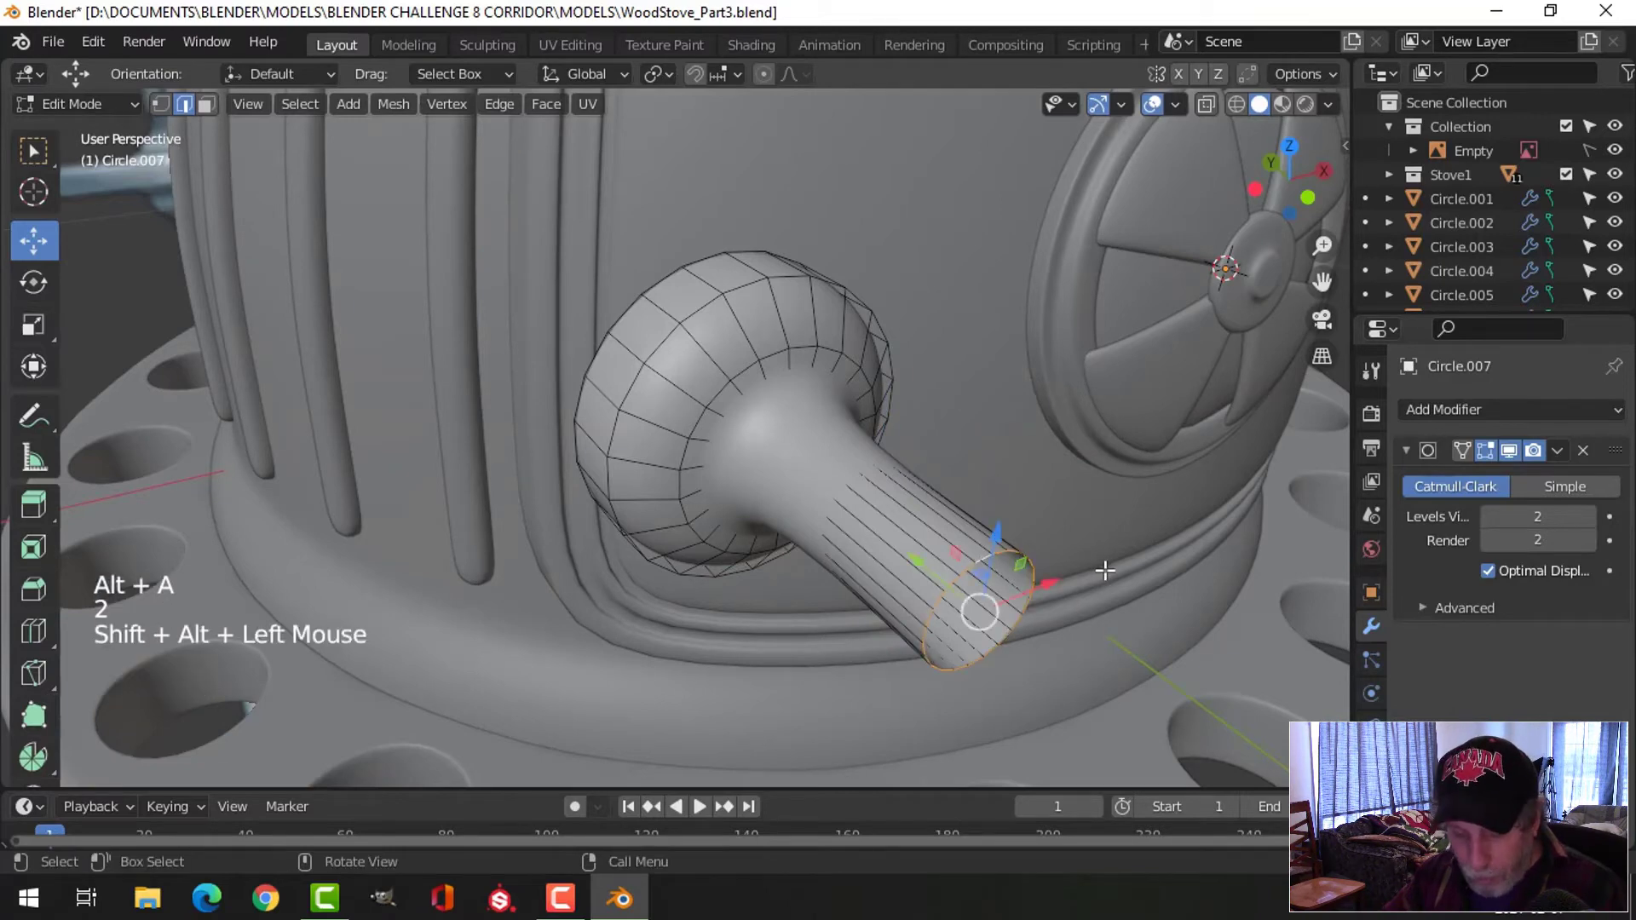
key("f")
key("ctrl+b")
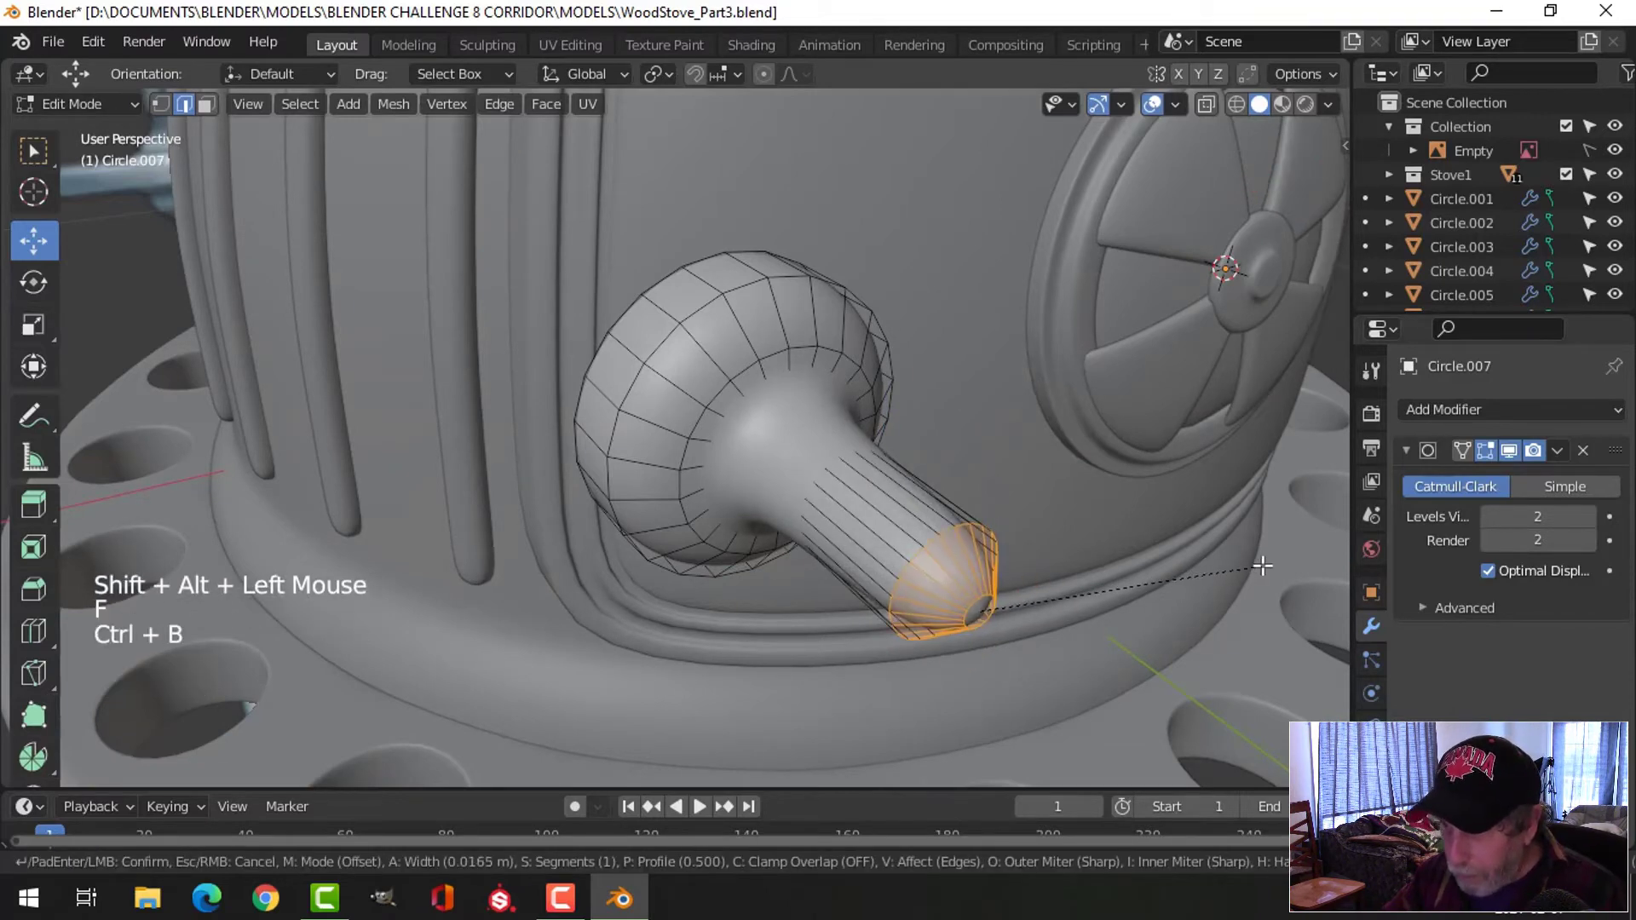
left_click(1089, 552)
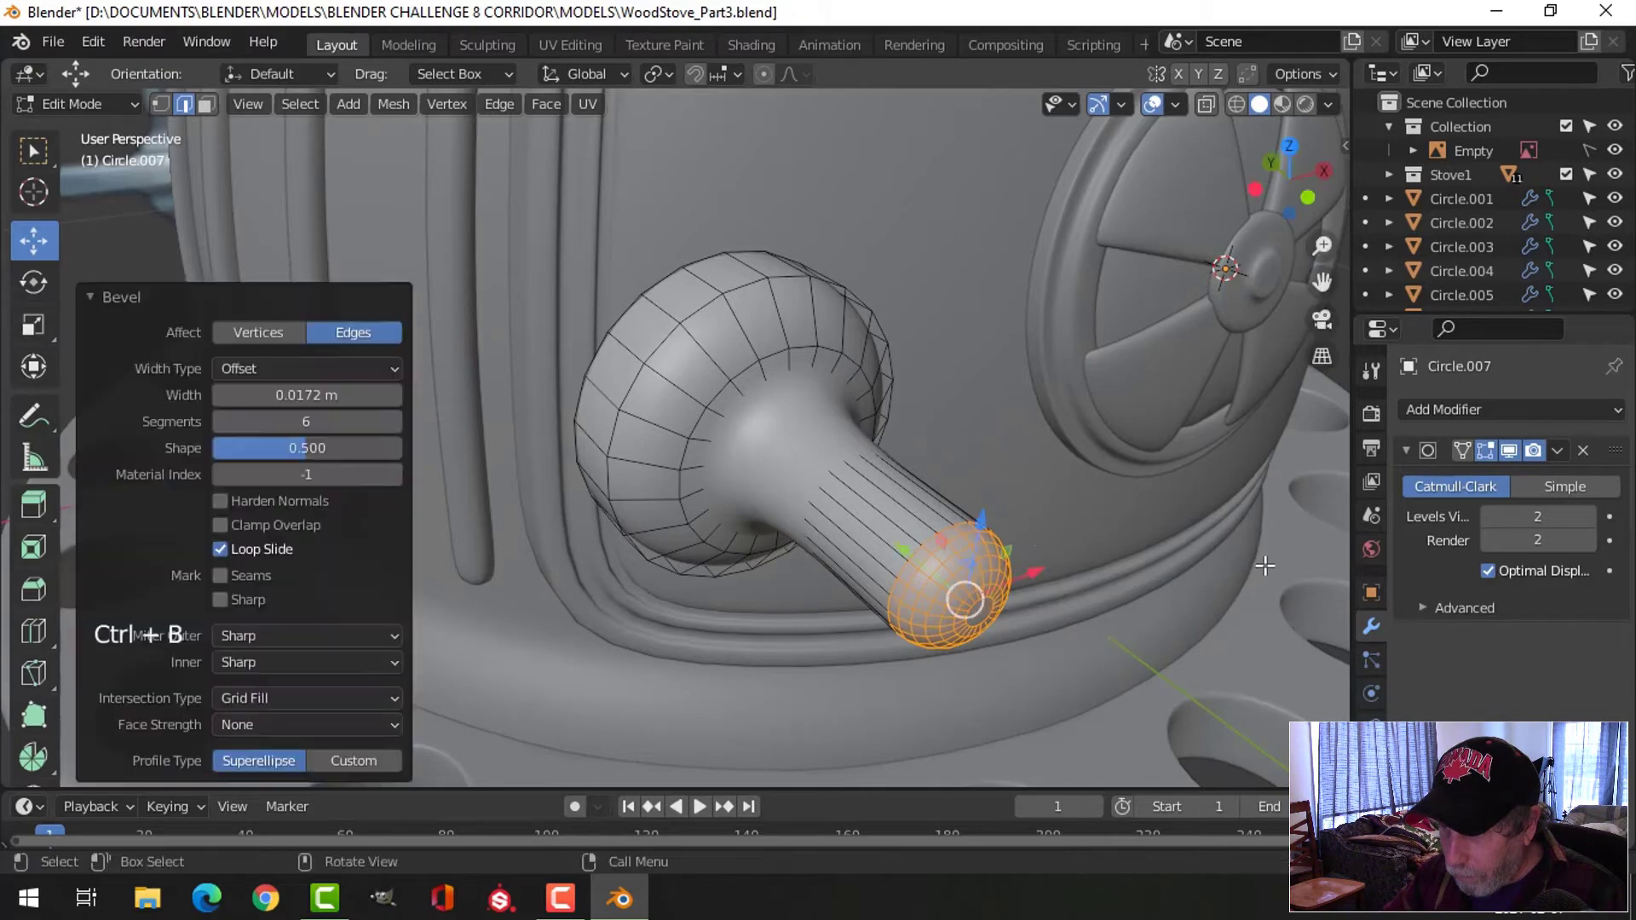
key("alt+a")
key("Tab")
key("Tab")
Add one loop cut around the shaft and slide it close to the handle base, at a factor of 0.858
key("ctrl+r")
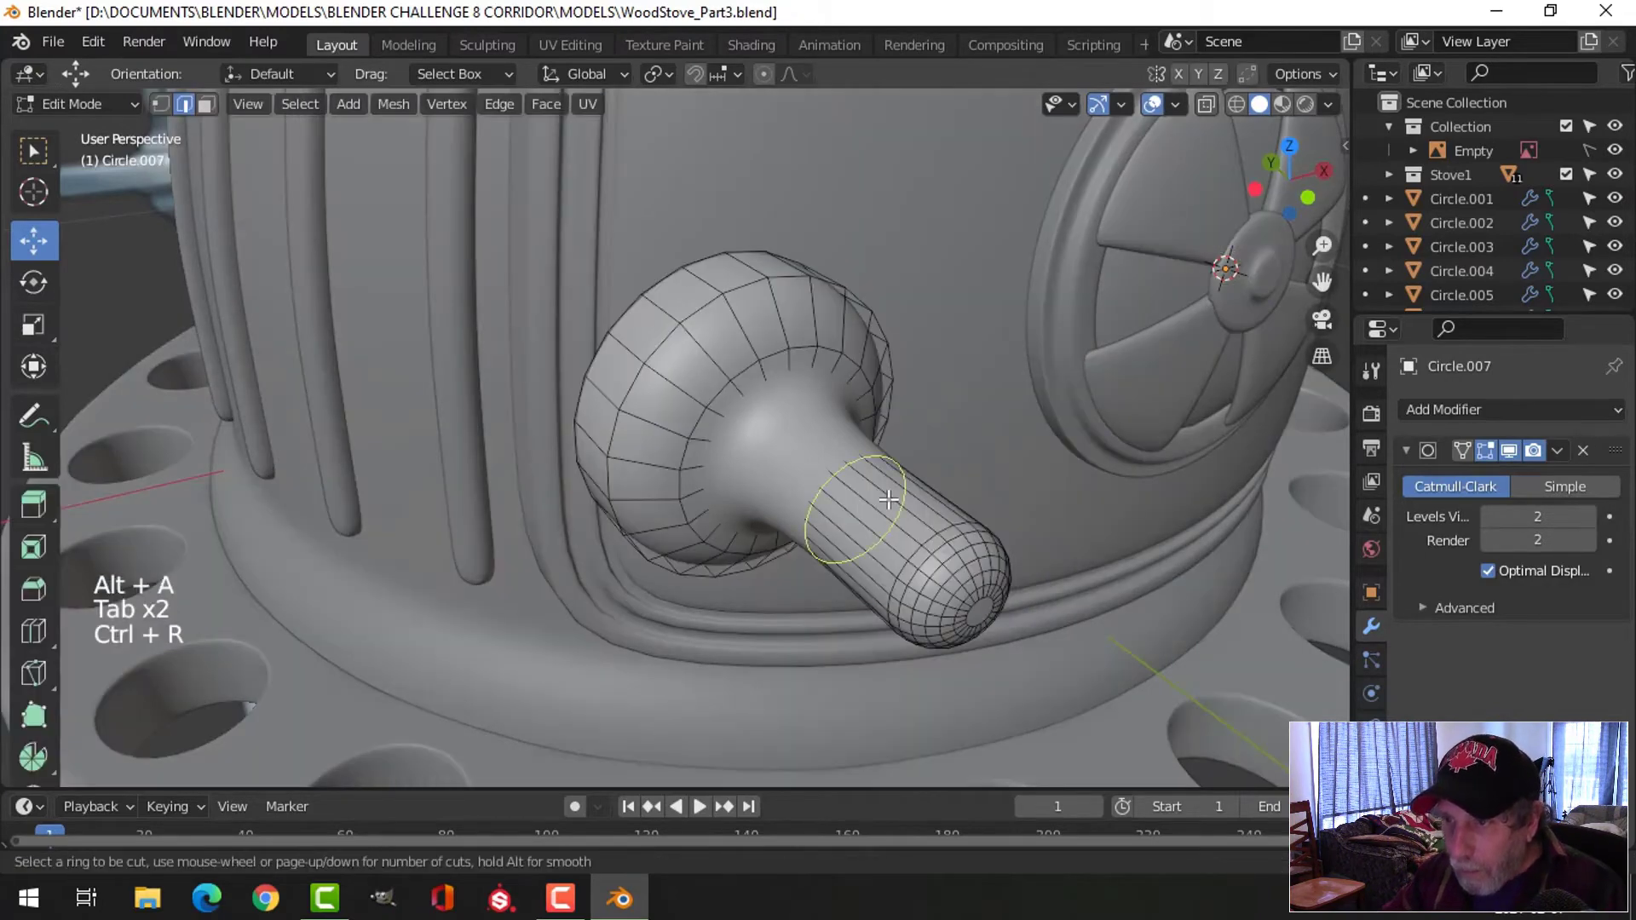
left_click(848, 471)
left_click(824, 437)
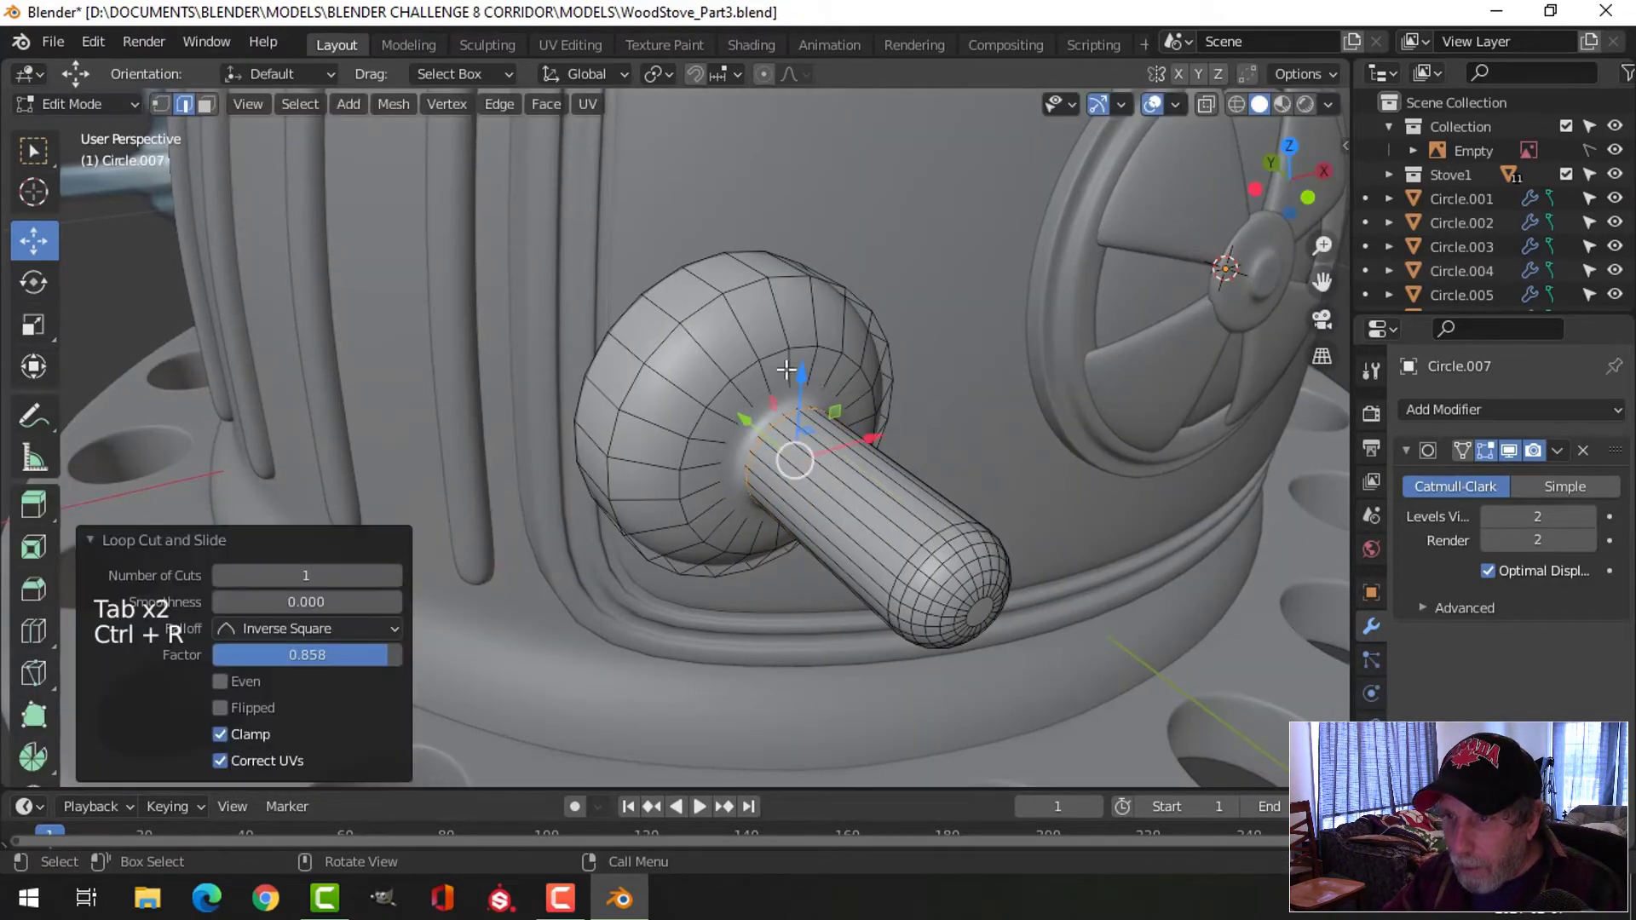
Add a loop cut around the handle's round base and slide it near the base's outer edge
key("ctrl+r")
left_click(753, 332)
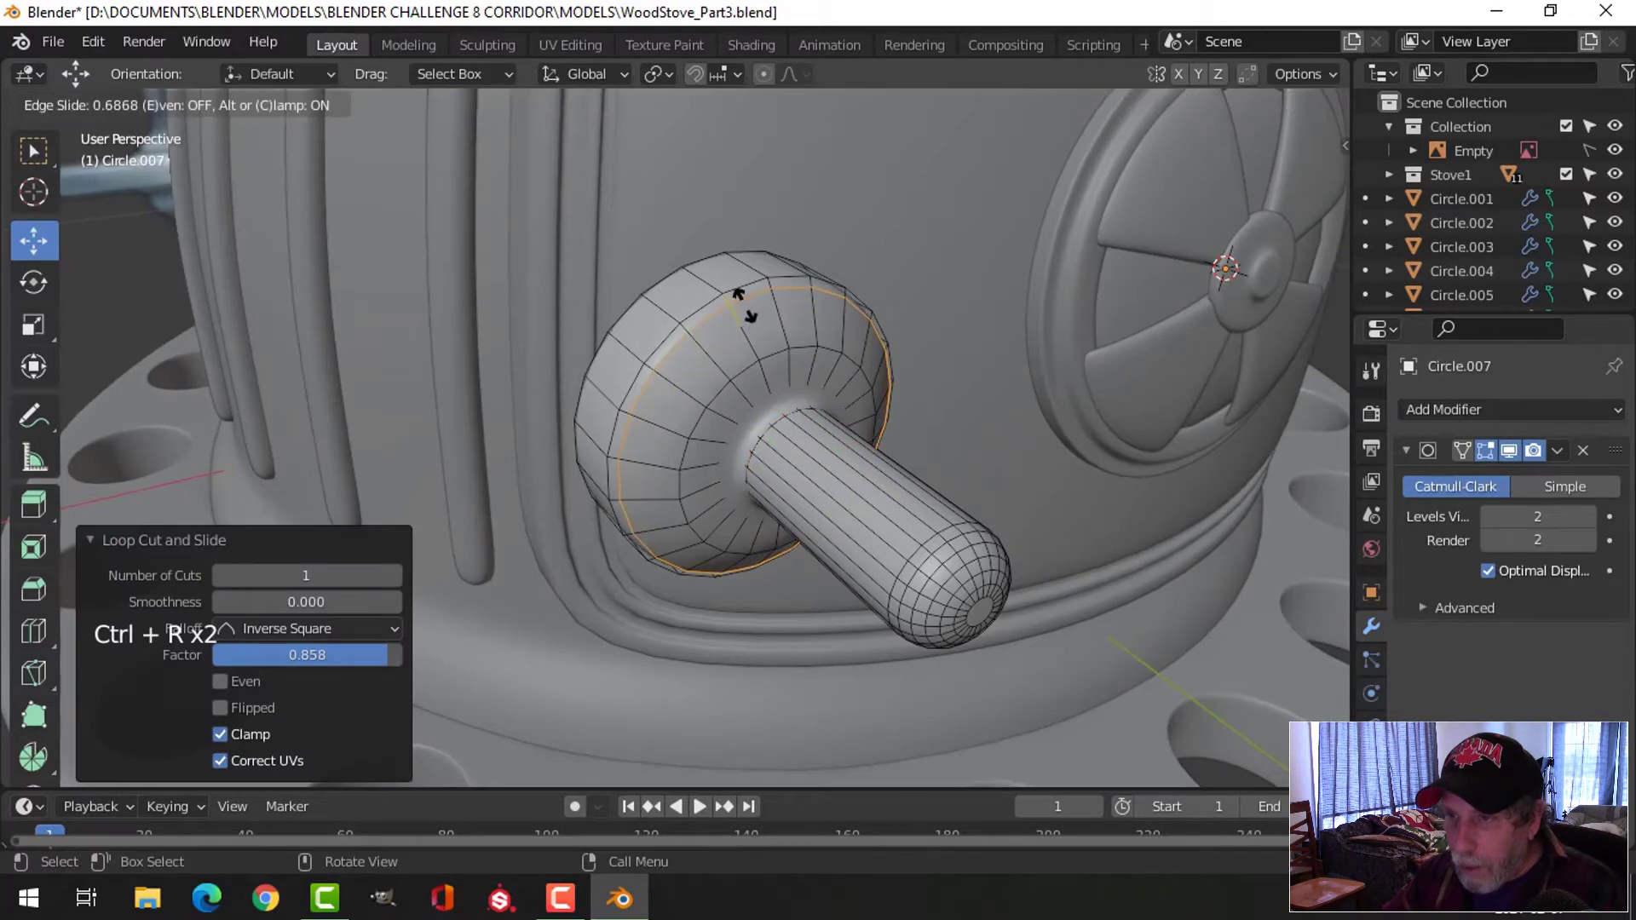
left_click(743, 304)
key("Tab")
scroll(981, 475, "down", 3)
key("alt+a")
middle_click_drag(981, 475, 1057, 499)
scroll(994, 467, "up", 1)
Select the back rim loop of the handle's round base and move it along Y to make the base thinner
left_click(753, 372)
key("Tab")
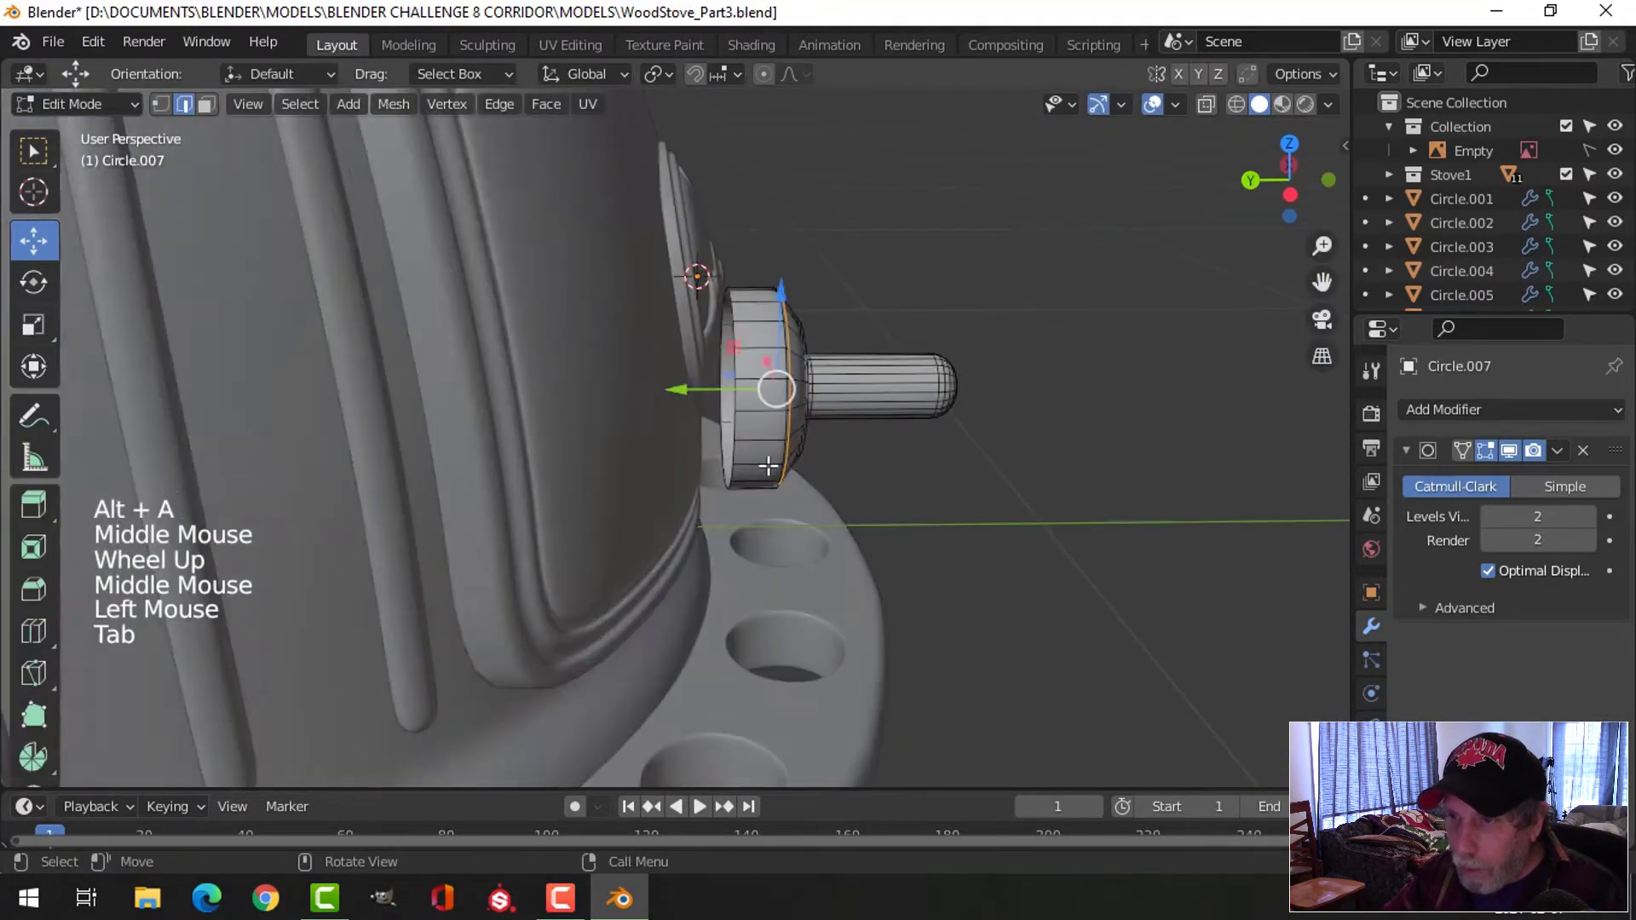
middle_click_drag(753, 372, 736, 324)
key("alt+a")
left_click(740, 338, "alt+shift")
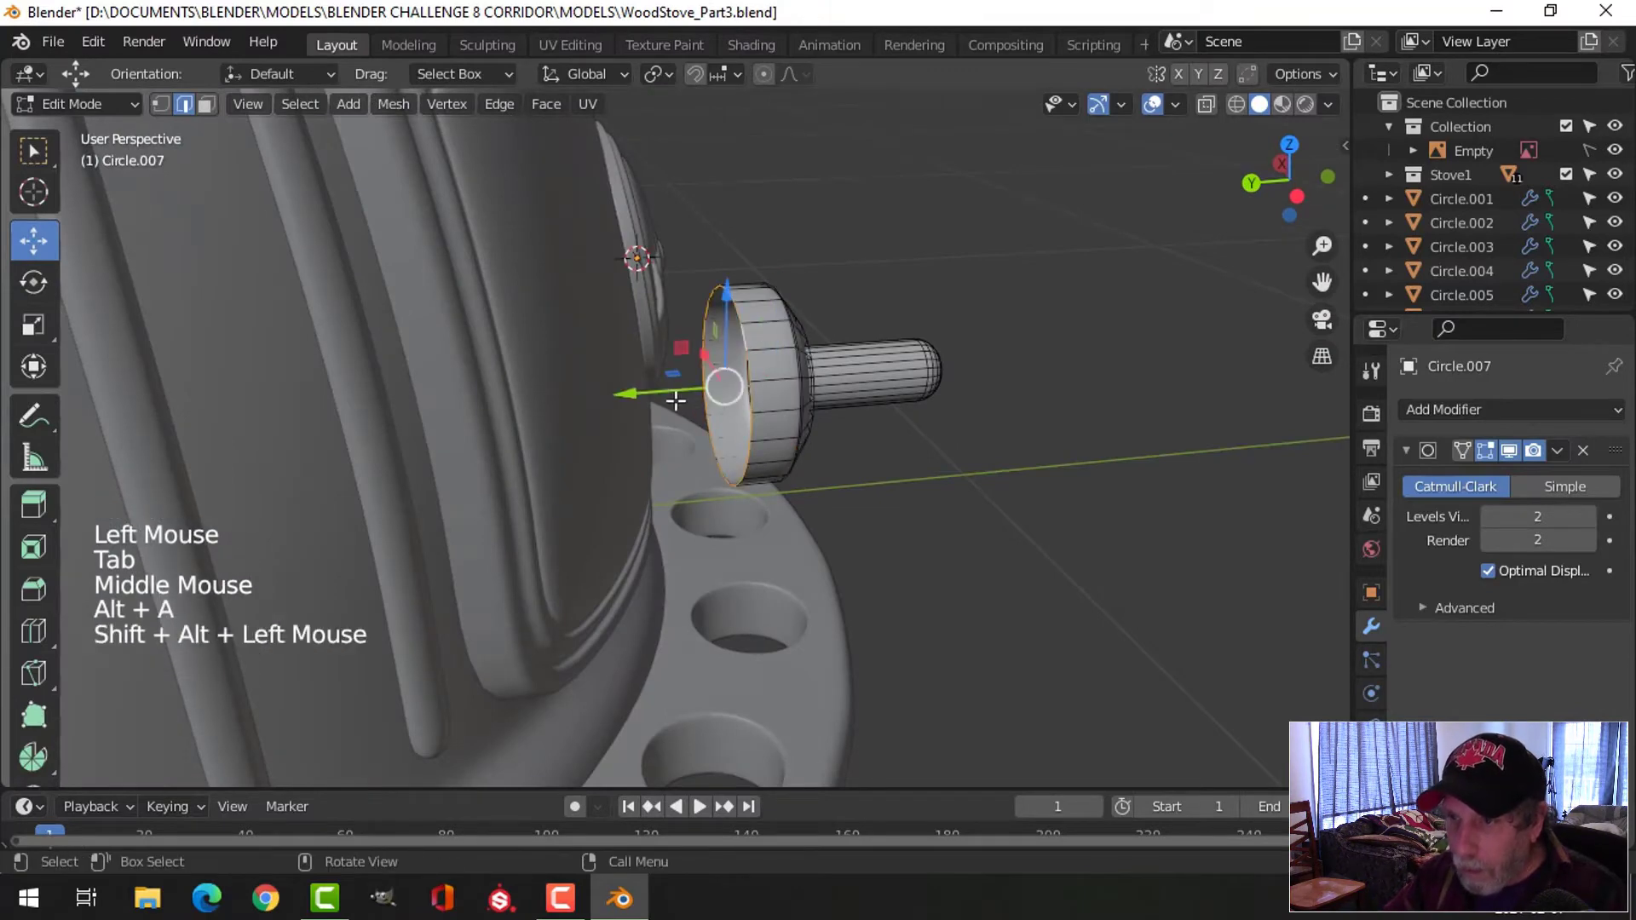
left_click_drag(671, 397, 692, 393)
key("Tab")
middle_click_drag(692, 393, 907, 494)
key("alt+a")
scroll(923, 475, "up", 2)
scroll(923, 477, "down", 2)
Duplicate the edge loop where the shaft meets the base in place and scale the copy slightly wider than the shaft
left_click(757, 483)
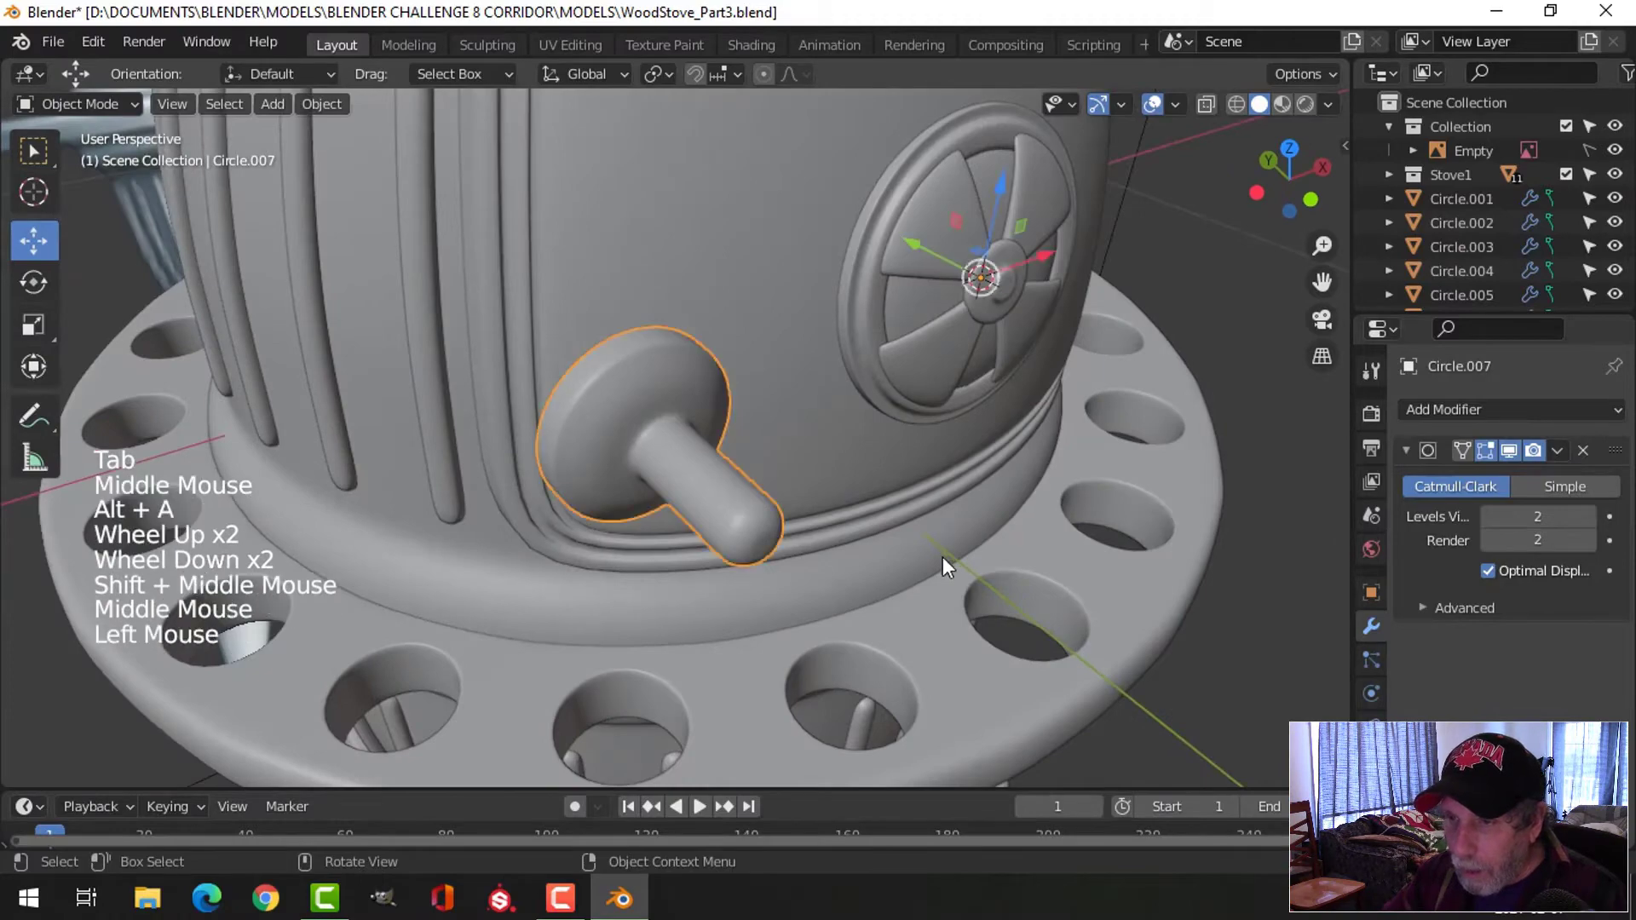
middle_click_drag(942, 555, 980, 546, "shift")
middle_click_drag(980, 545, 1019, 535)
key("Tab")
scroll(877, 457, "up", 2)
key("alt+a")
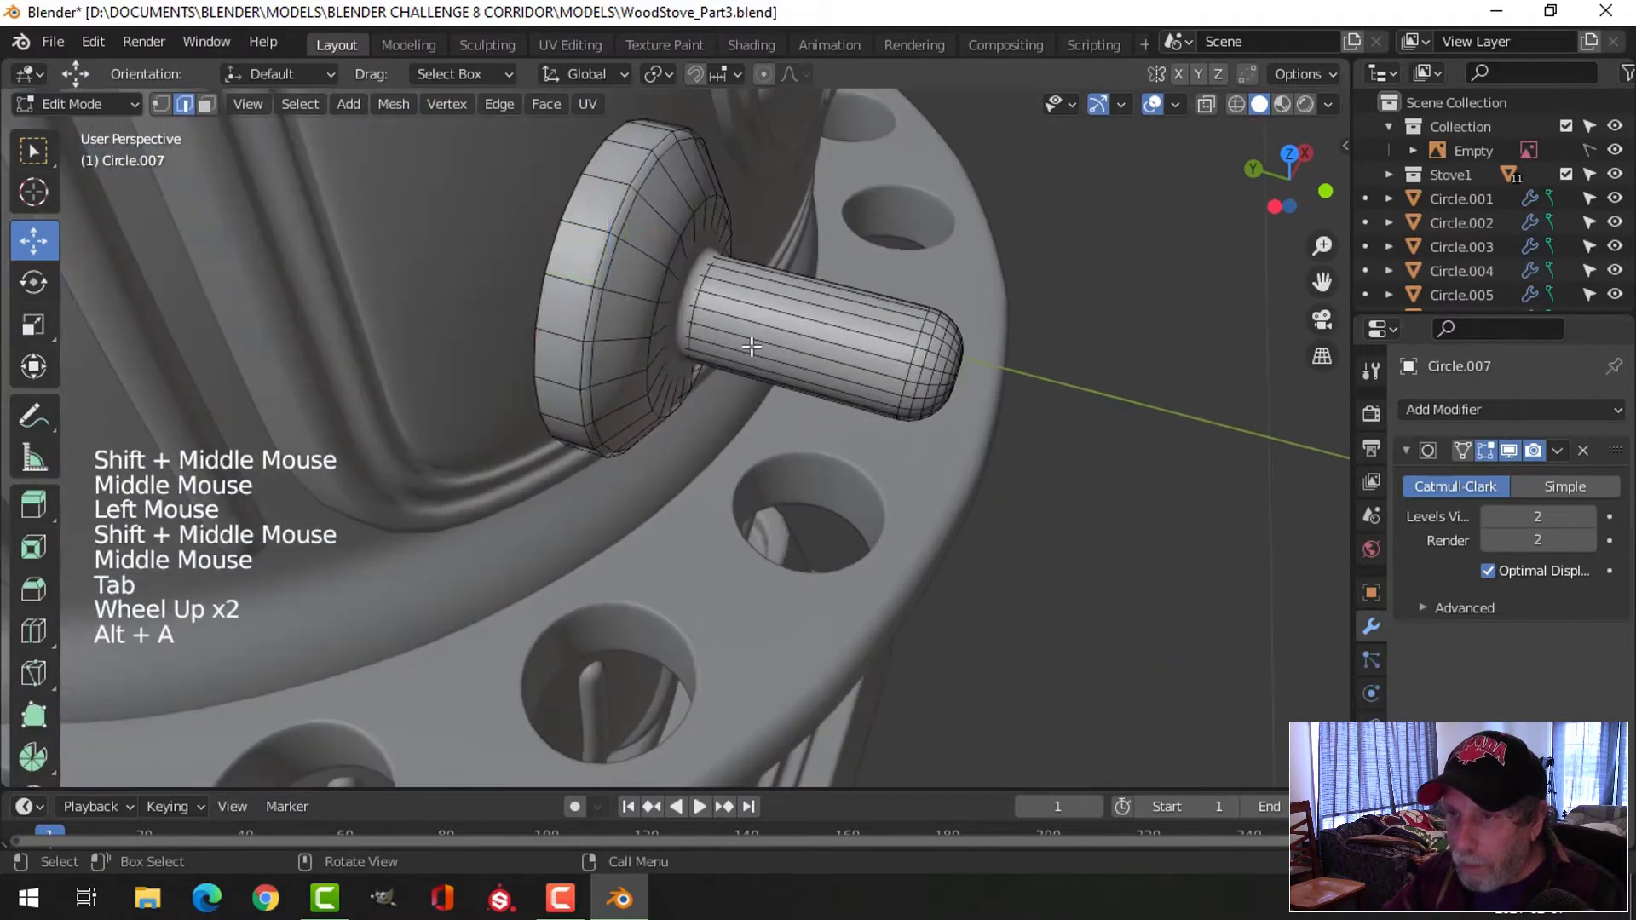
left_click(709, 288, "alt+shift")
scroll(810, 318, "down", 3)
middle_click_drag(811, 318, 847, 355)
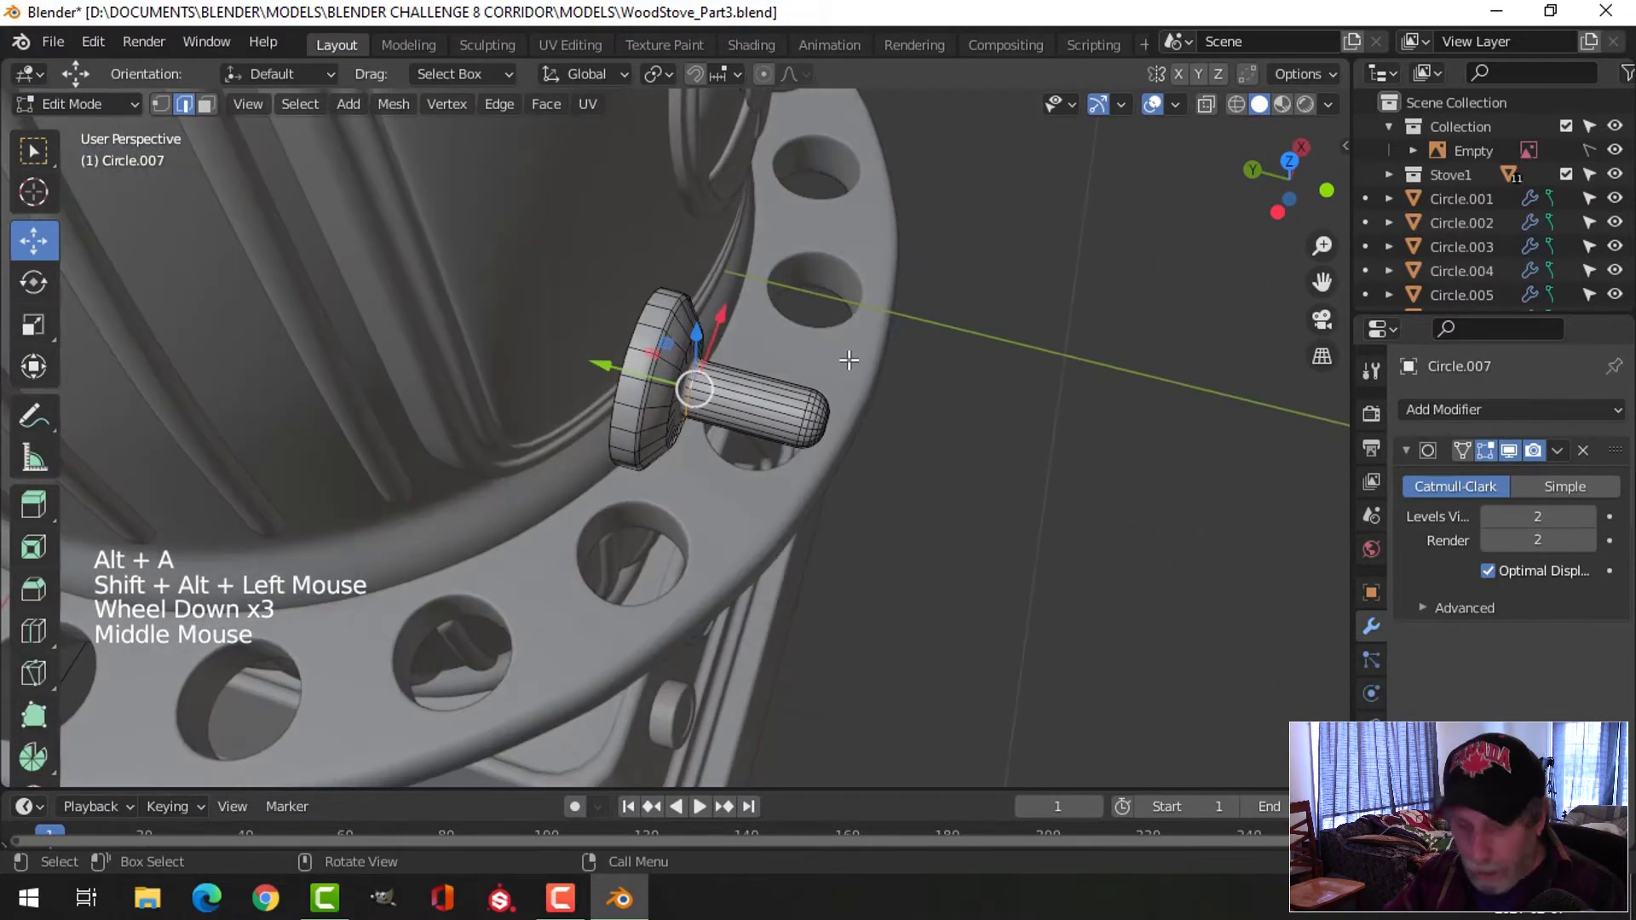
key("shift+d")
right_click(760, 373)
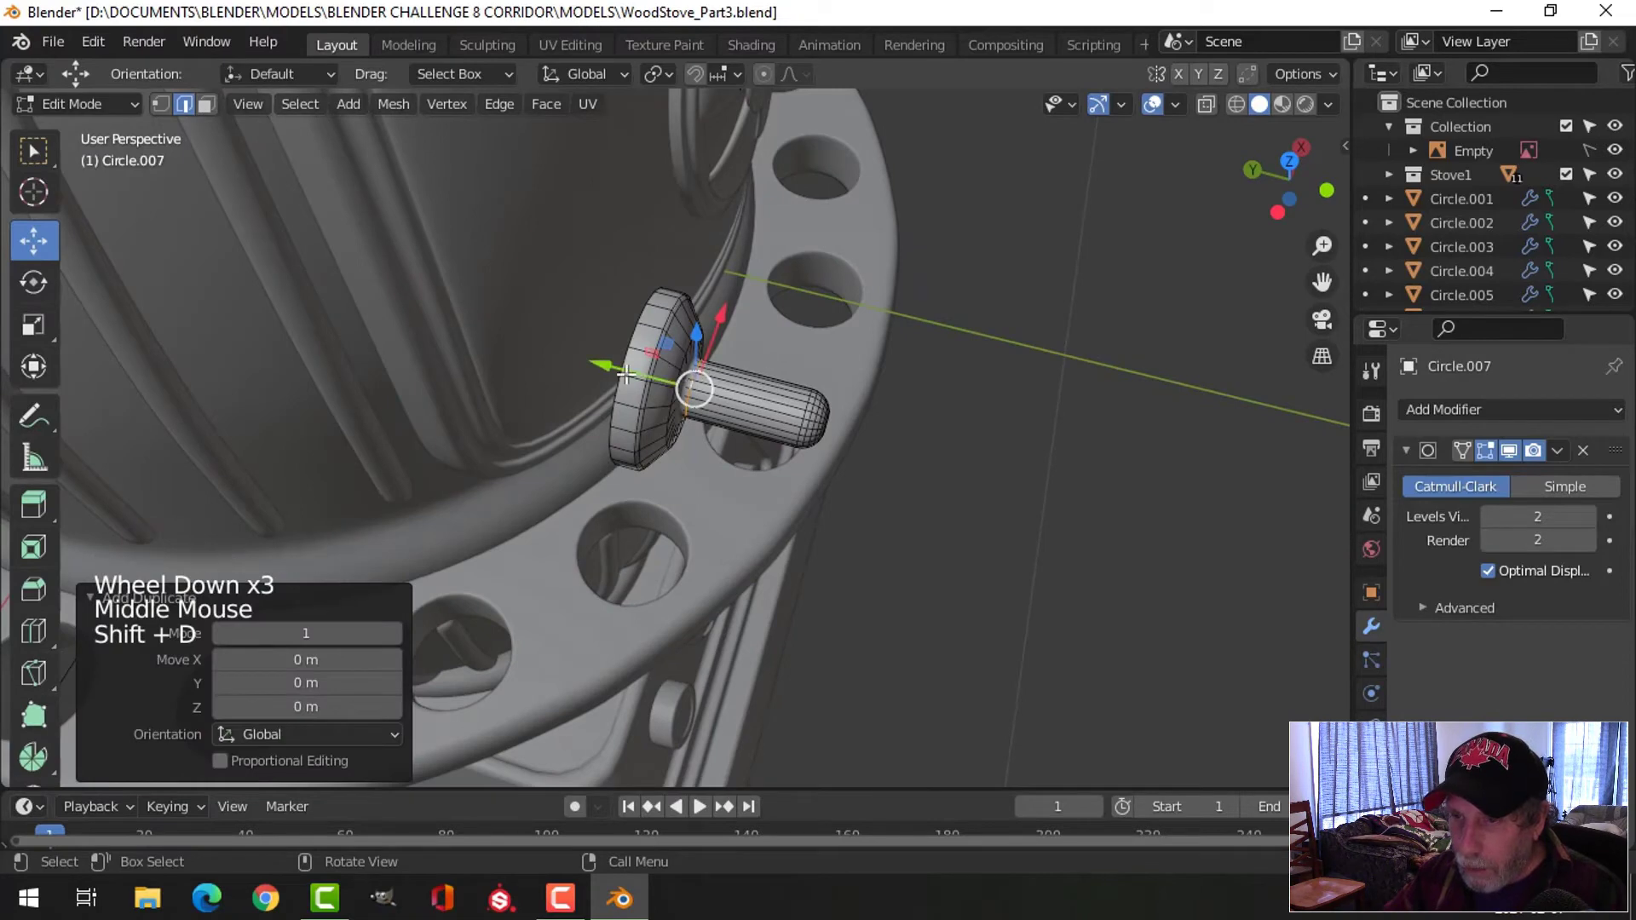
key("s")
left_click(905, 324)
Move the duplicated ring along Y to the middle of the shaft and separate it into its own object
left_click_drag(603, 361, 661, 373)
key("p")
left_click(962, 369)
key("Tab")
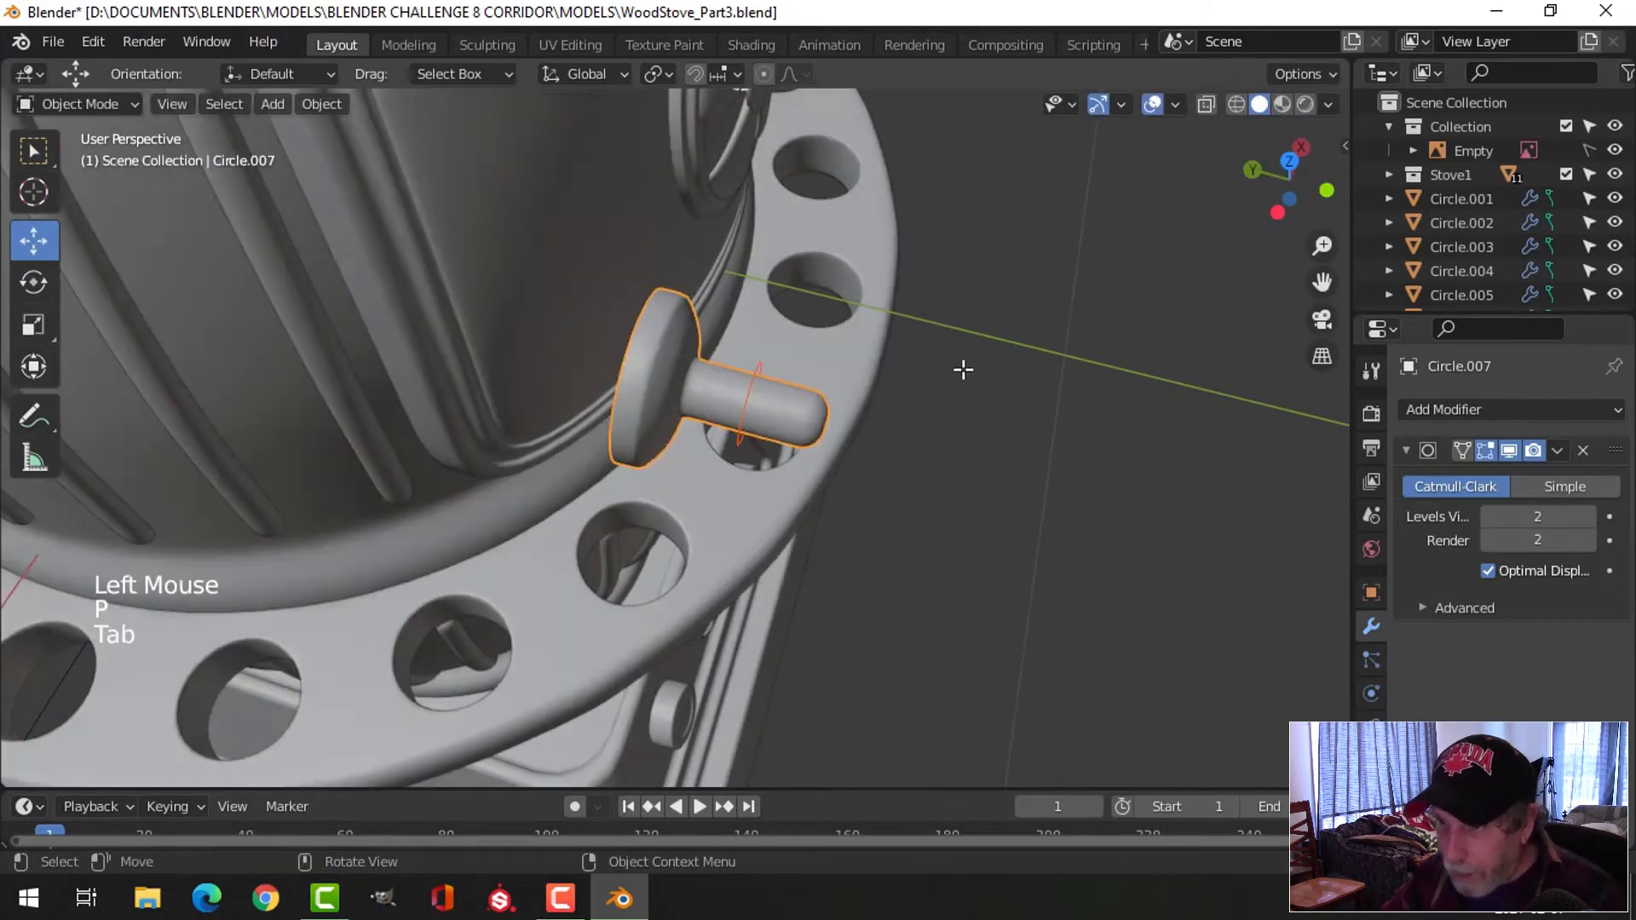
Edit the separated ring object and rotate all of its geometry 90° around Z
left_click(755, 372)
key("Tab")
key("a")
middle_click_drag(906, 369, 898, 385)
type("rz")
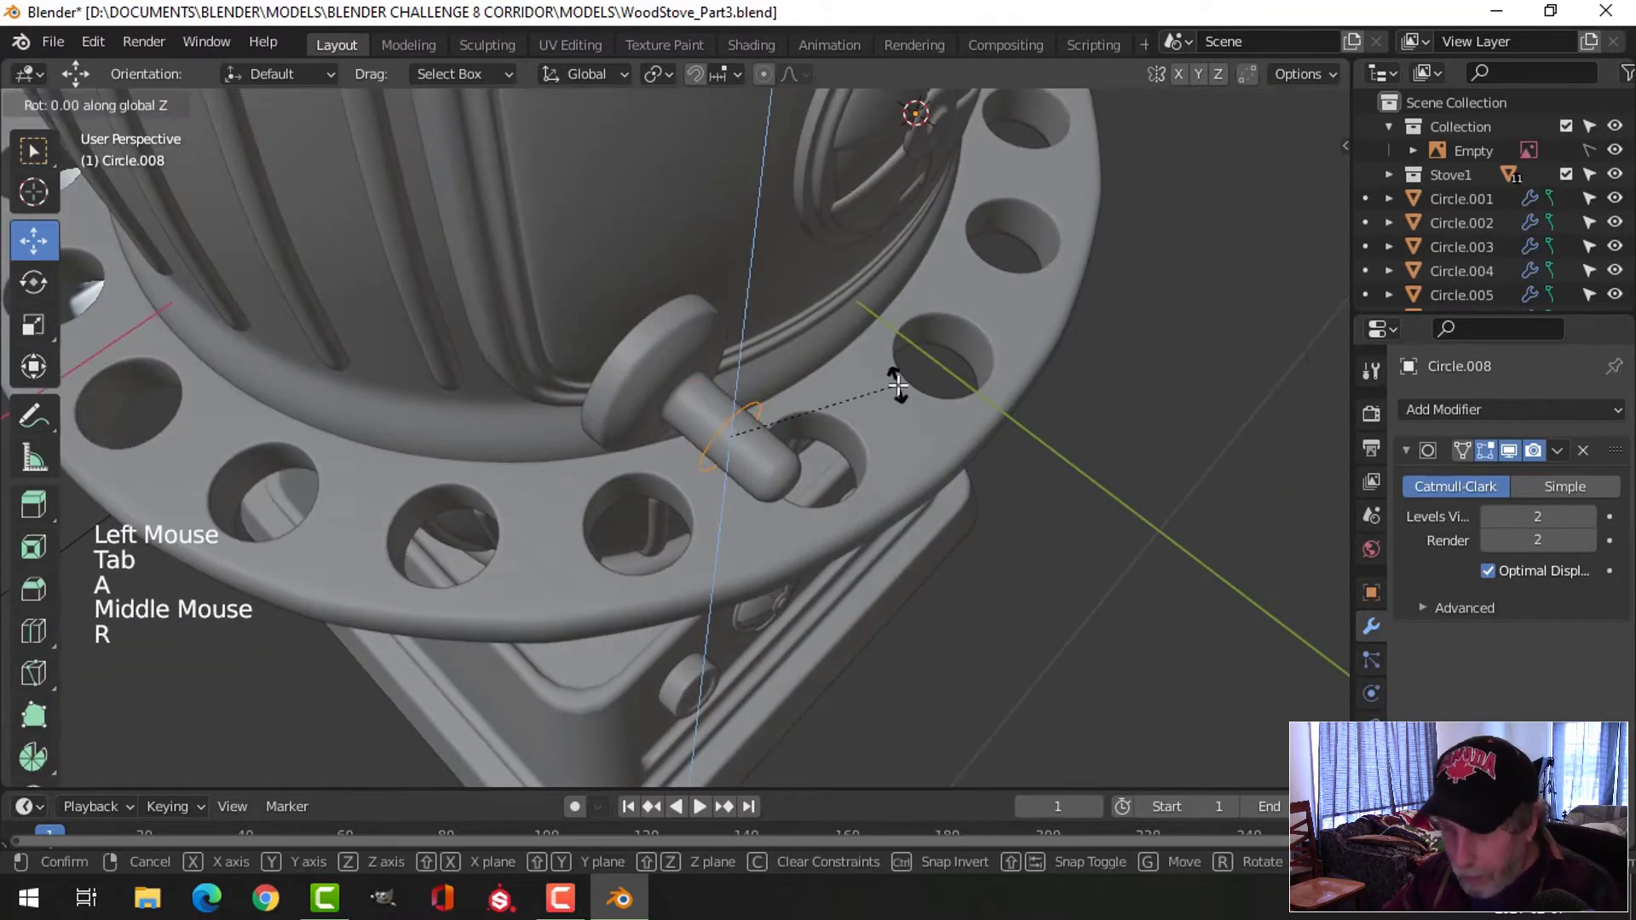
type("90")
key("Return")
Move the rotated ring along X until it sits beside the shaft, on the side away from the round vent
left_click_drag(803, 390, 816, 358)
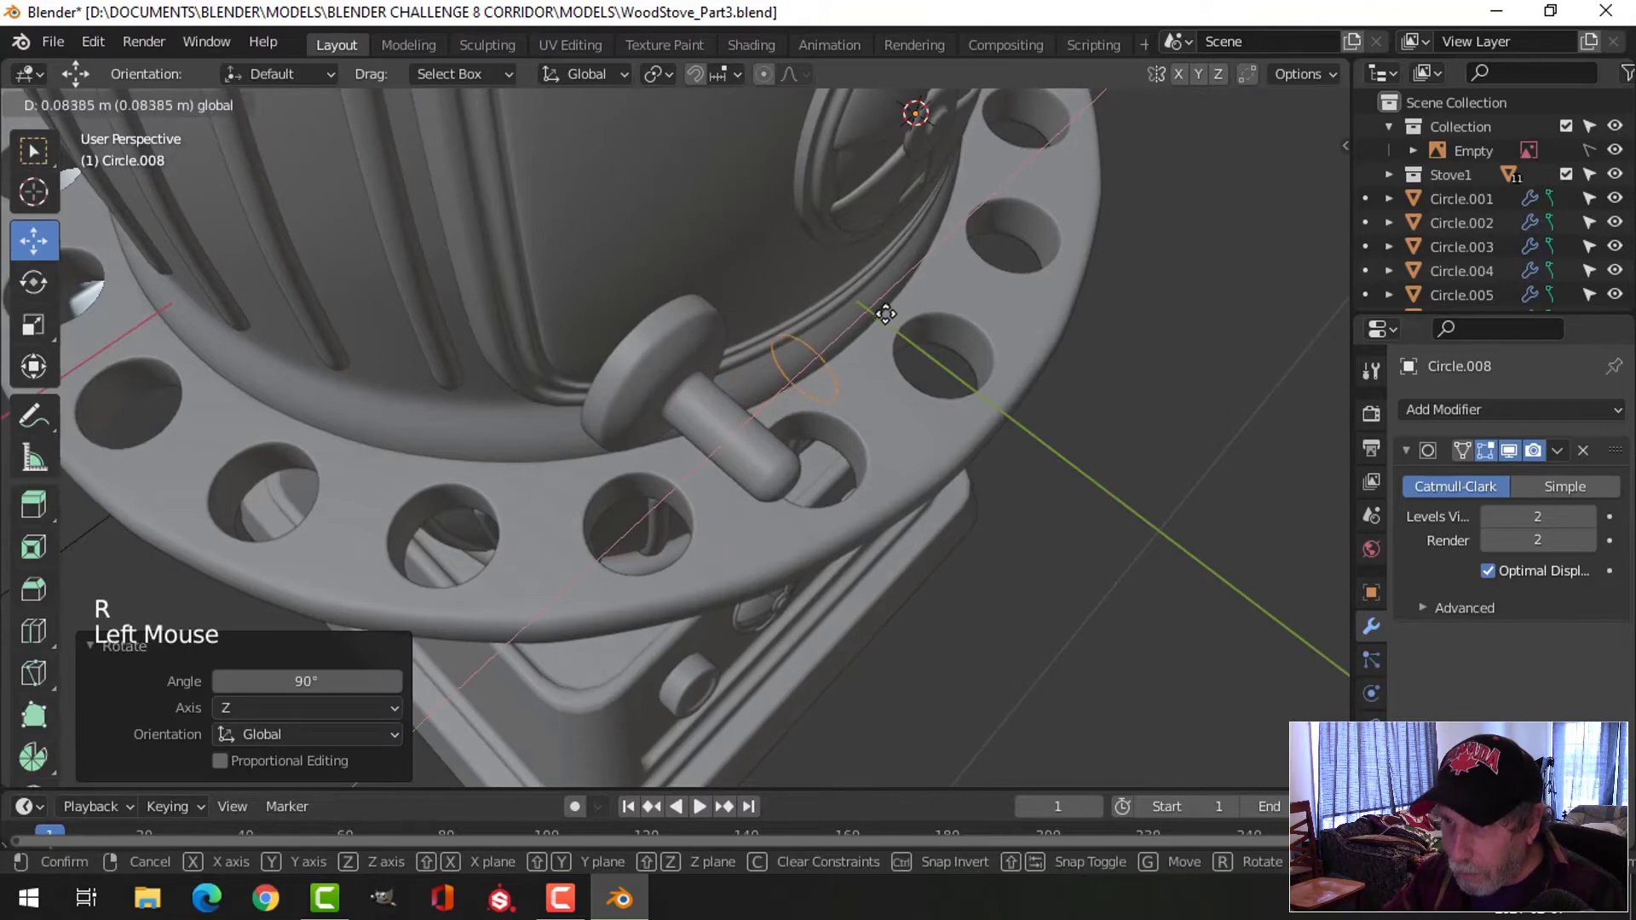
left_click_drag(897, 306, 897, 307)
middle_click_drag(959, 399, 883, 377)
middle_click_drag(894, 436, 908, 397, "shift")
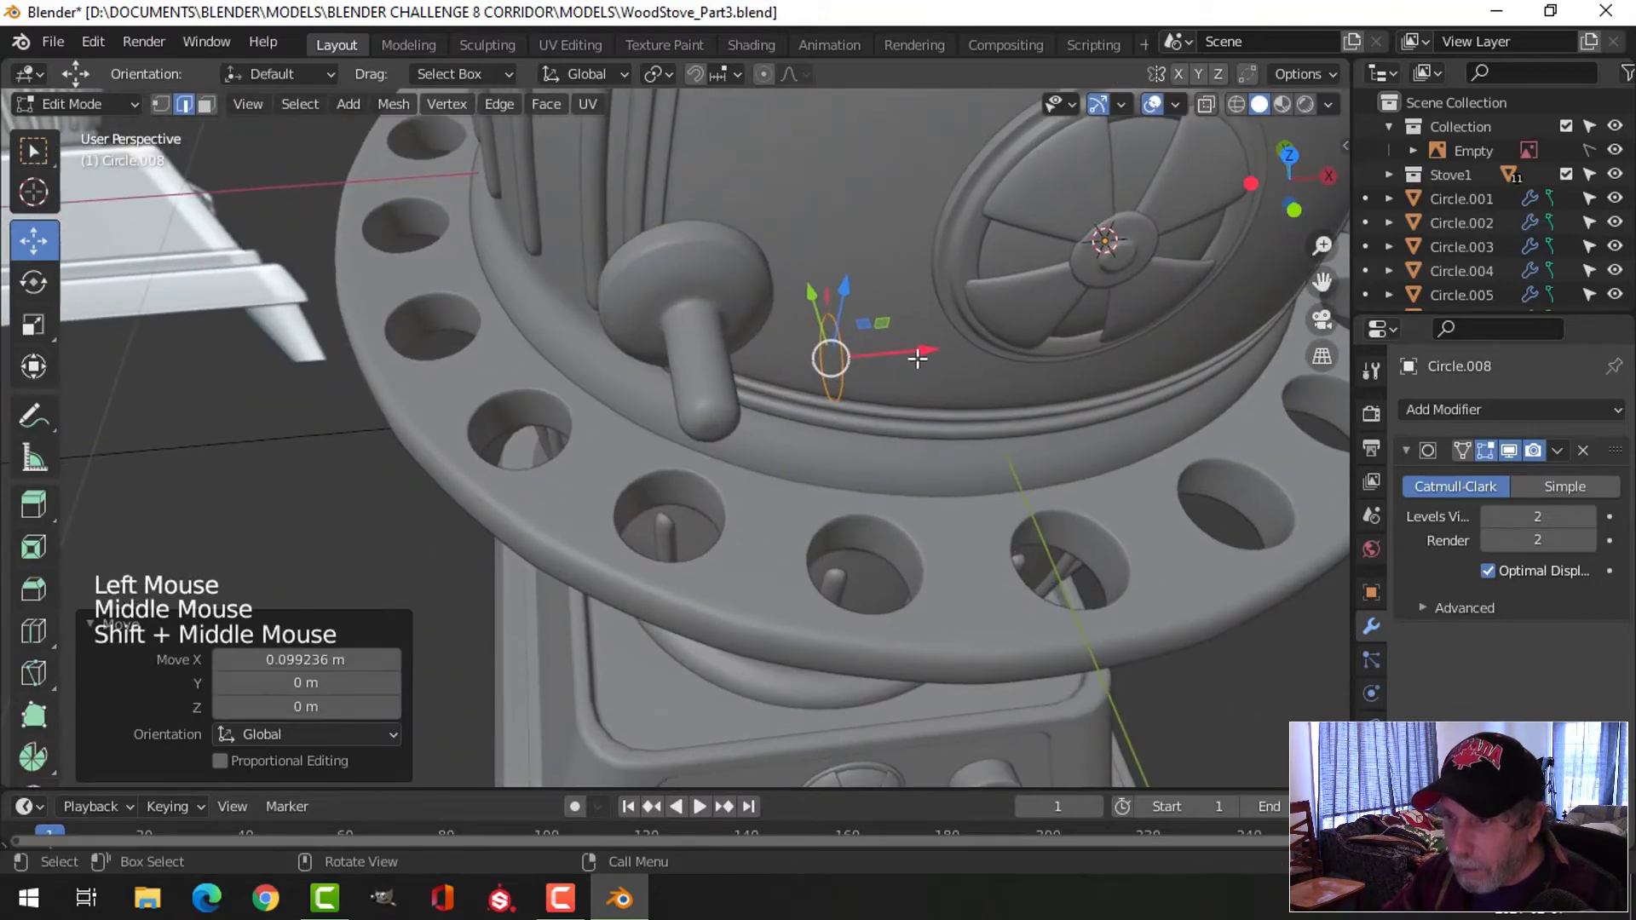
left_click_drag(918, 358, 649, 376)
middle_click_drag(639, 445, 860, 442, "shift")
Extrude the ring about 0.0575 m along X toward the shaft and scale its new end to about 0.47
key("1")
scroll(905, 432, "up", 2)
middle_click_drag(1011, 420, 980, 443, "shift")
middle_click_drag(980, 443, 806, 428)
key("e")
left_click_drag(766, 363, 828, 365)
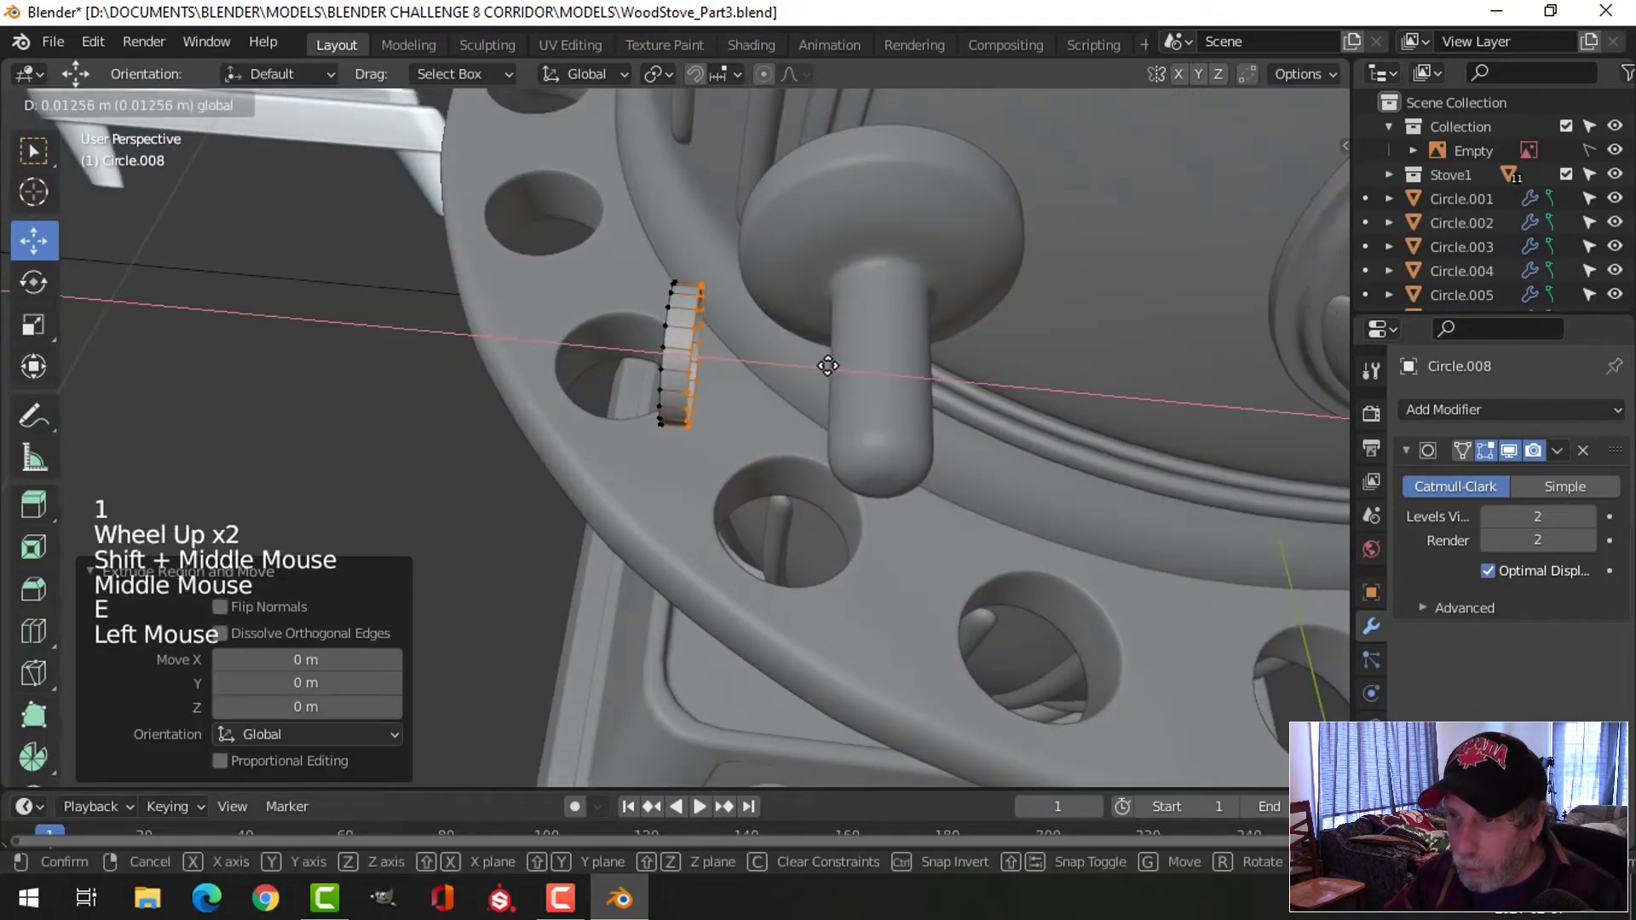
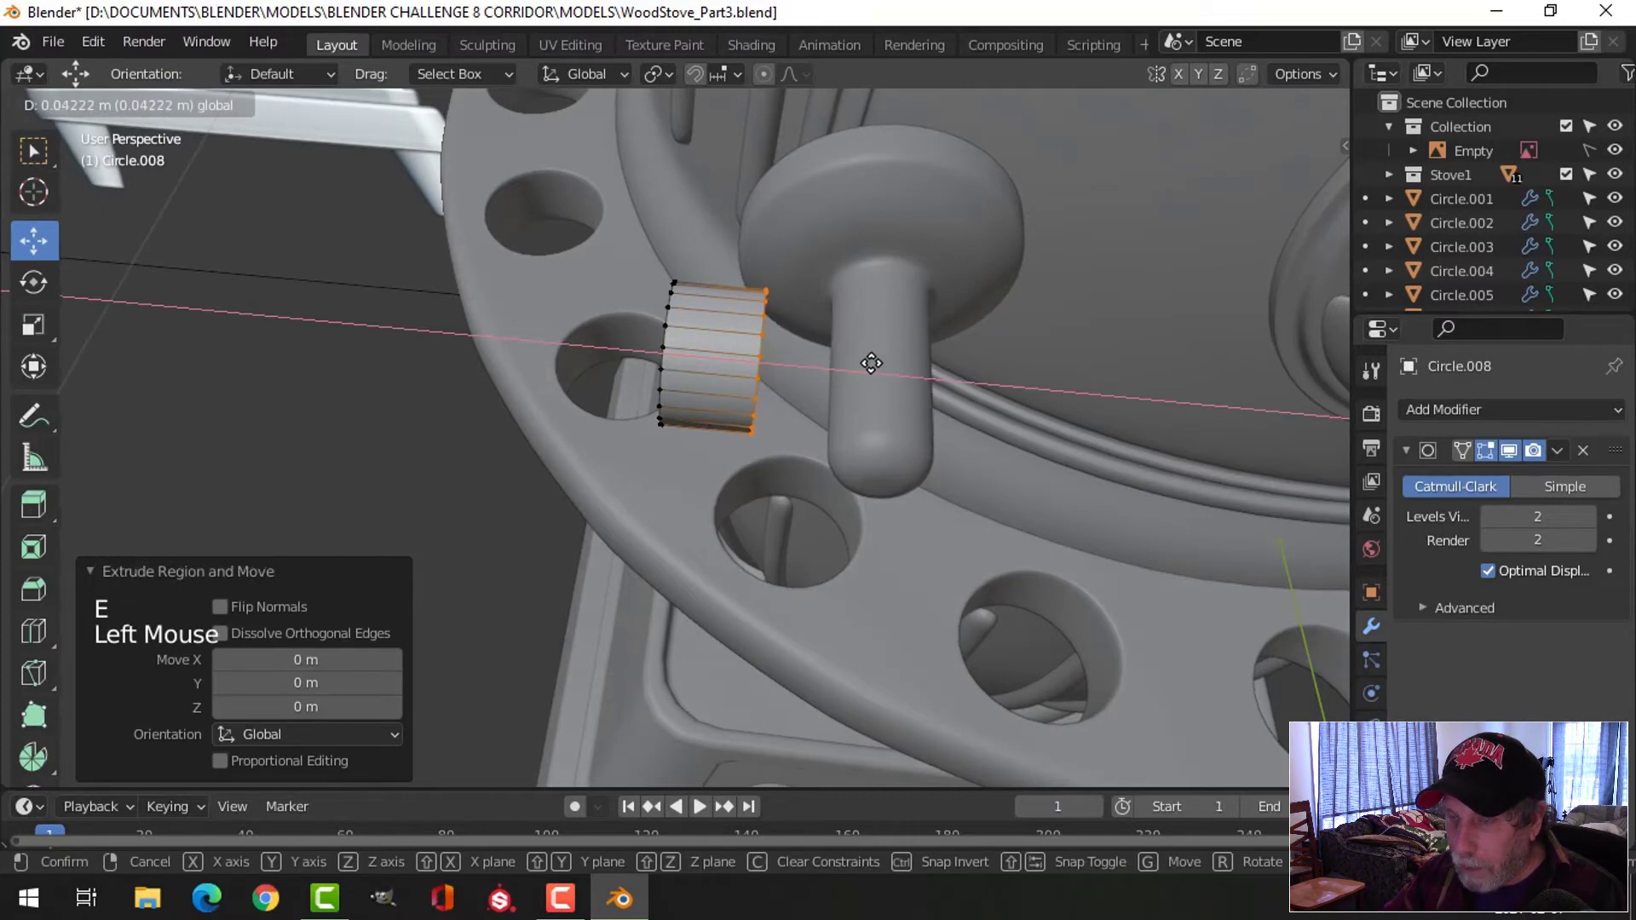
left_click_drag(904, 353, 904, 353)
key("s")
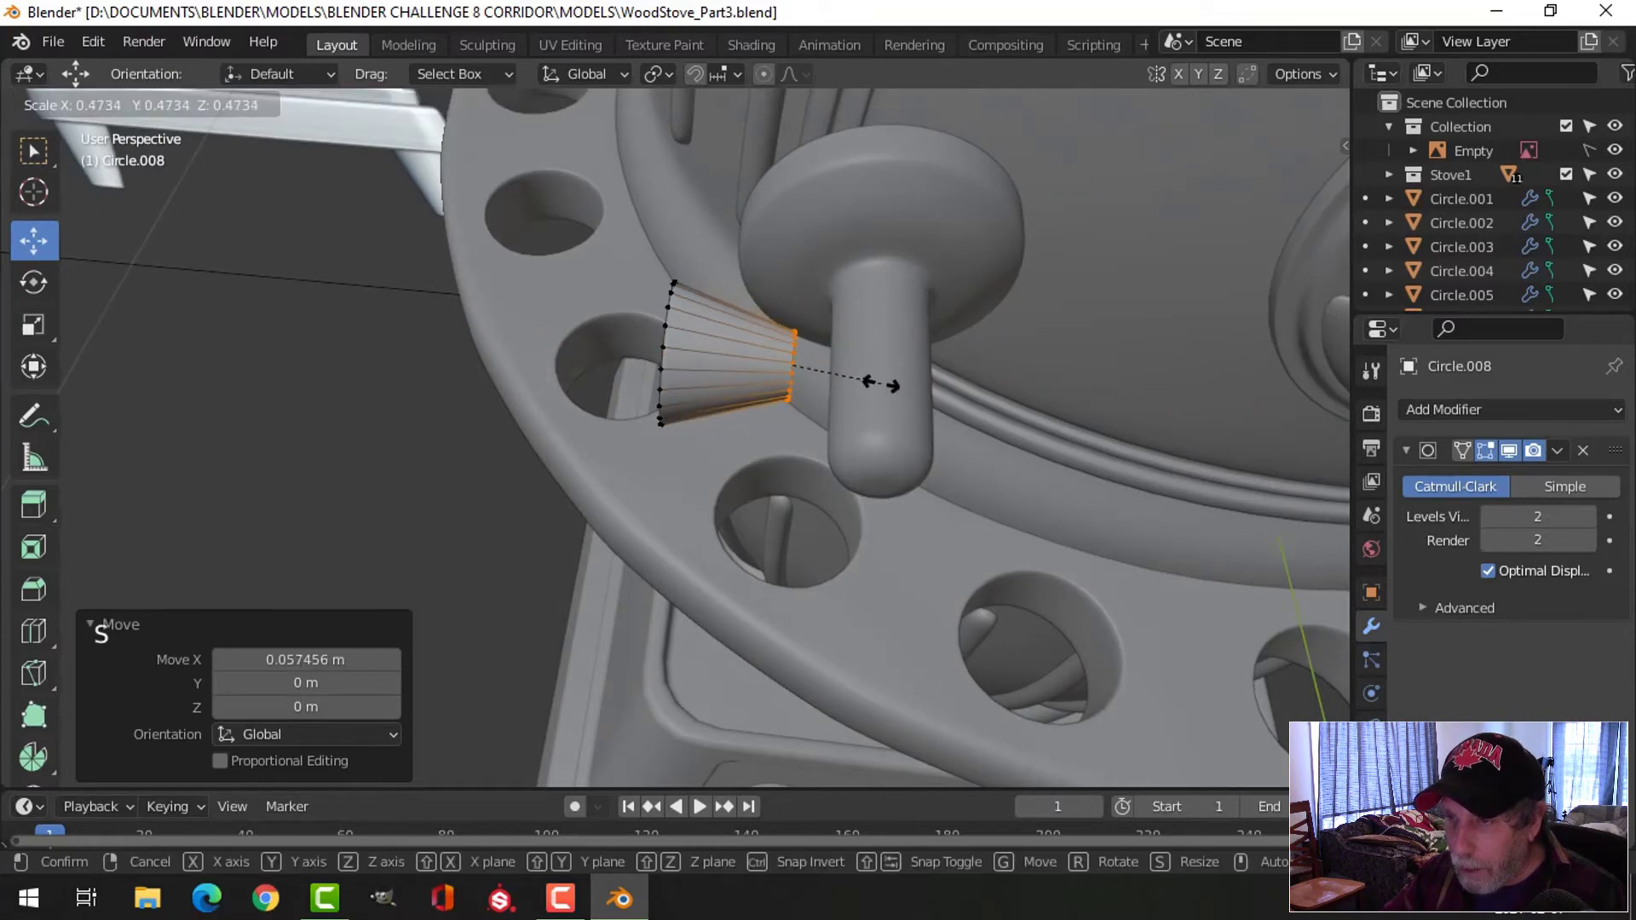
left_click(880, 385)
Extrude the grip's narrow end along X until it passes through the handle shaft
middle_click_drag(886, 411, 909, 369)
key("e")
left_click(923, 360)
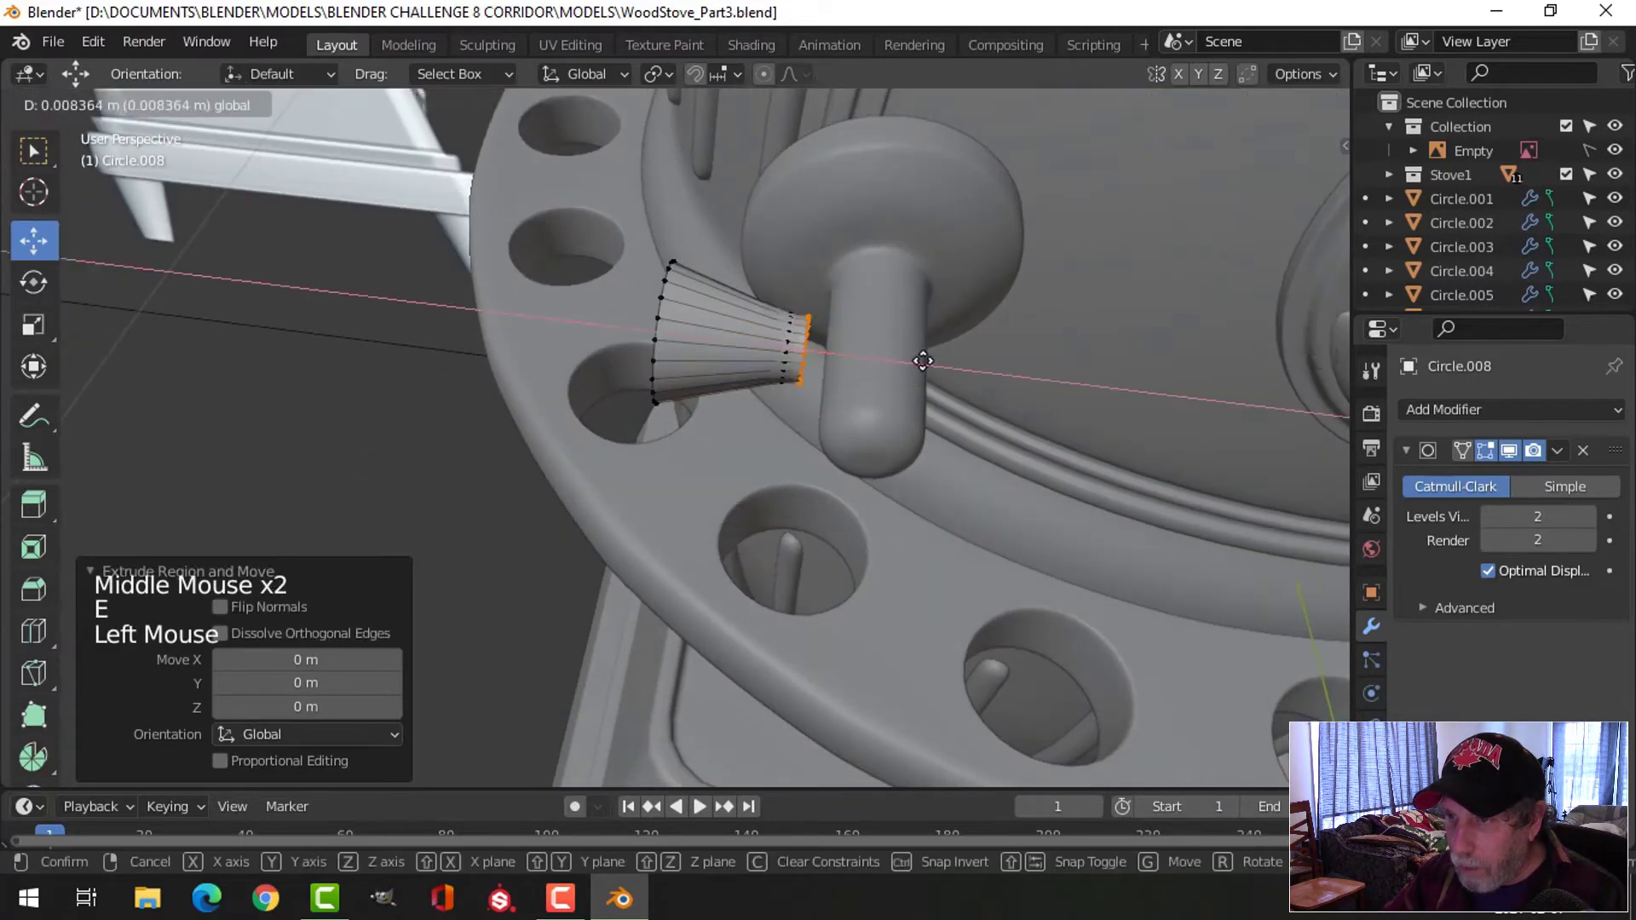
left_click_drag(981, 368, 982, 368)
middle_click_drag(980, 375, 947, 387)
left_click_drag(964, 381, 1003, 398)
middle_click_drag(895, 364, 832, 391, "shift")
Select the grip's wide open rim and extrude it about -0.0134 m along X
key("alt+a")
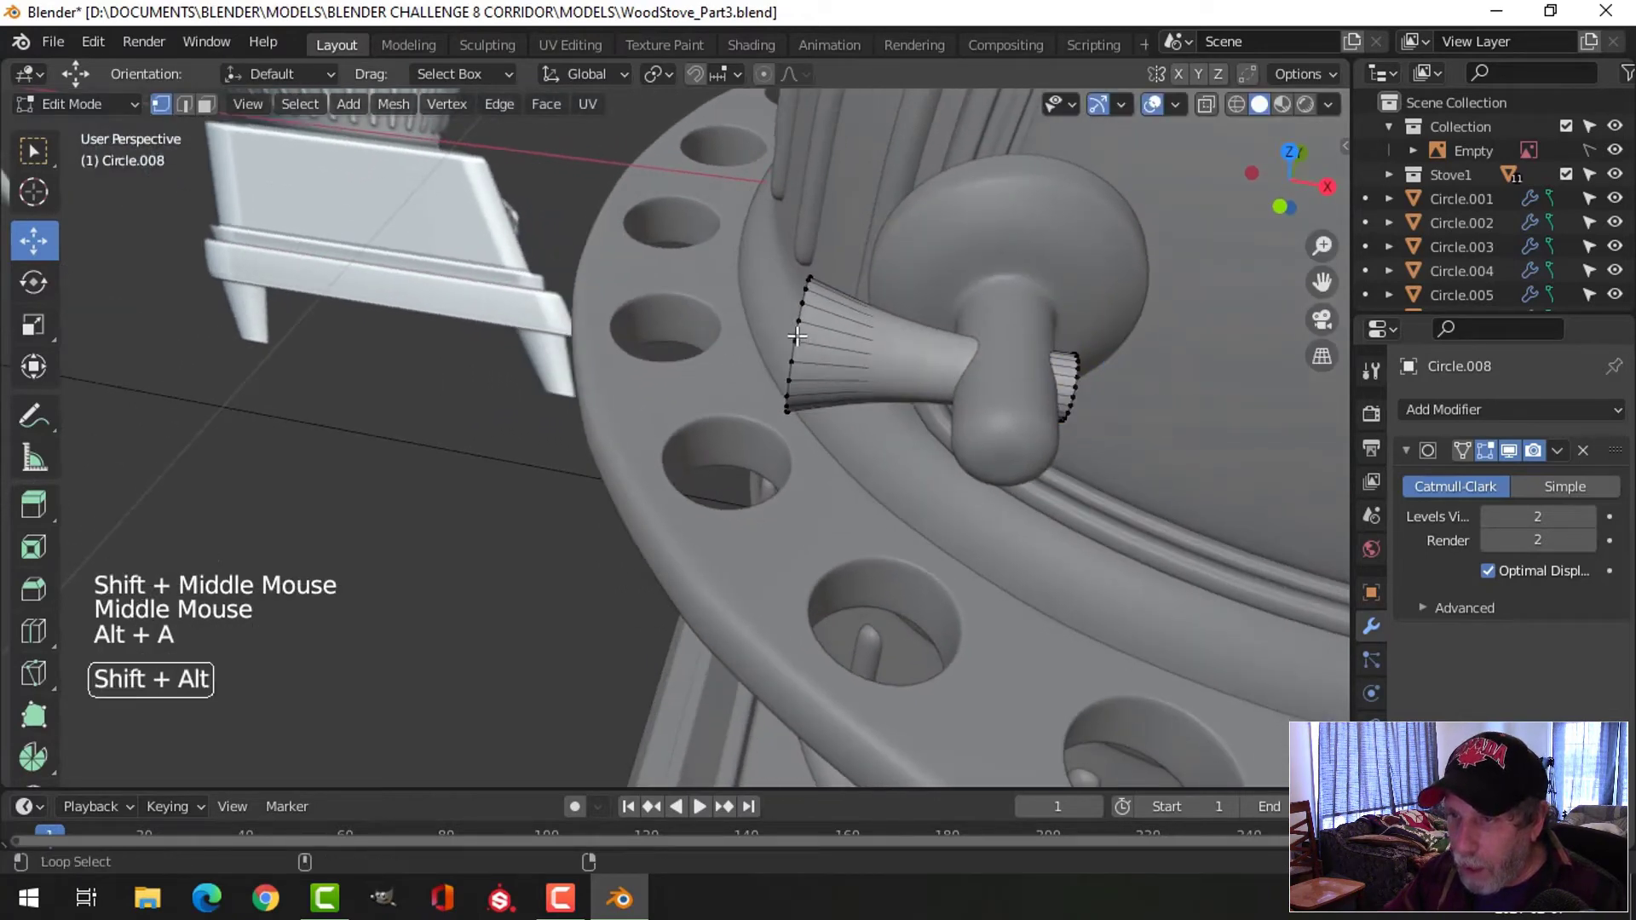
left_click(797, 335, "alt+shift")
key("e")
left_click(881, 363)
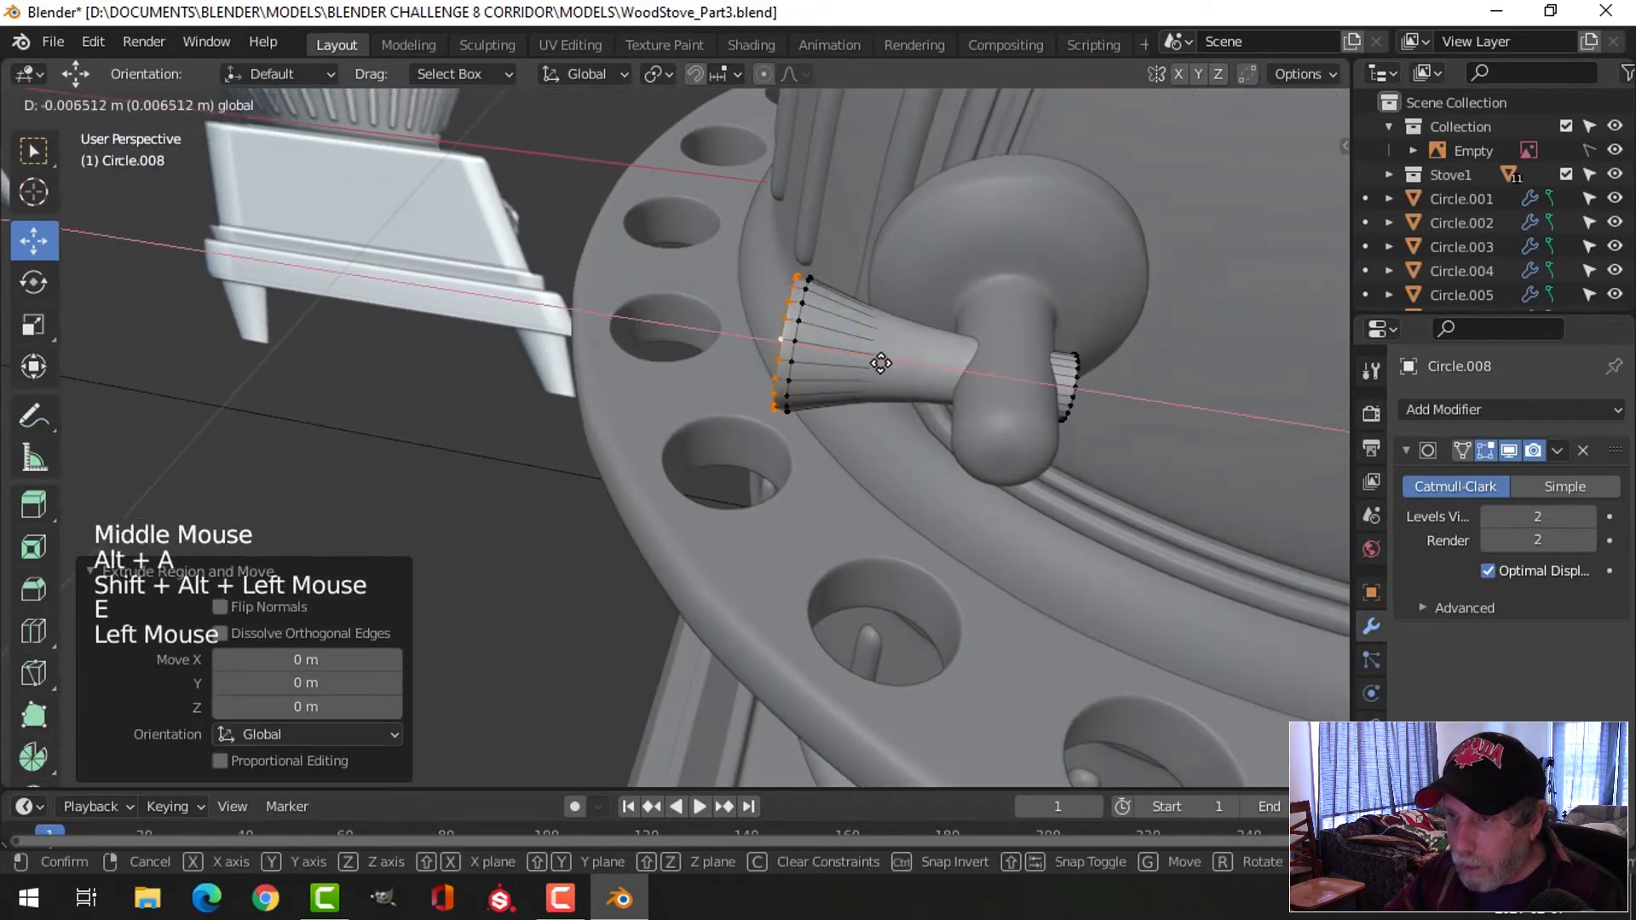
middle_click_drag(870, 365, 856, 404)
Extrude the wide rim a further -0.0498 m along X and scale the new end to 0.592
key("e")
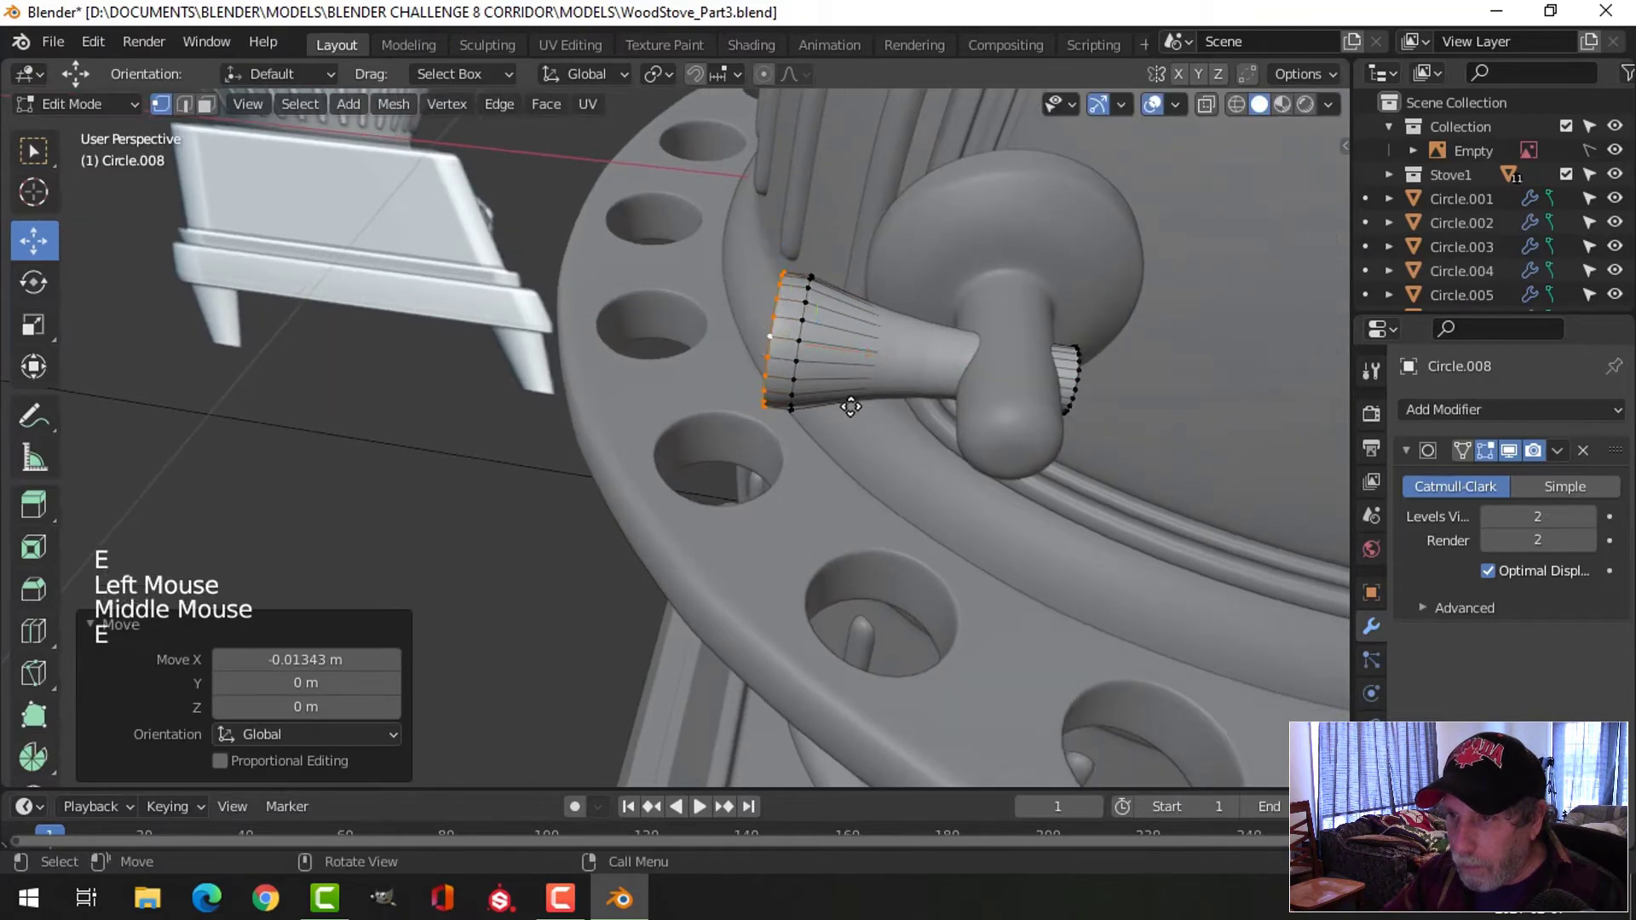
left_click(809, 364)
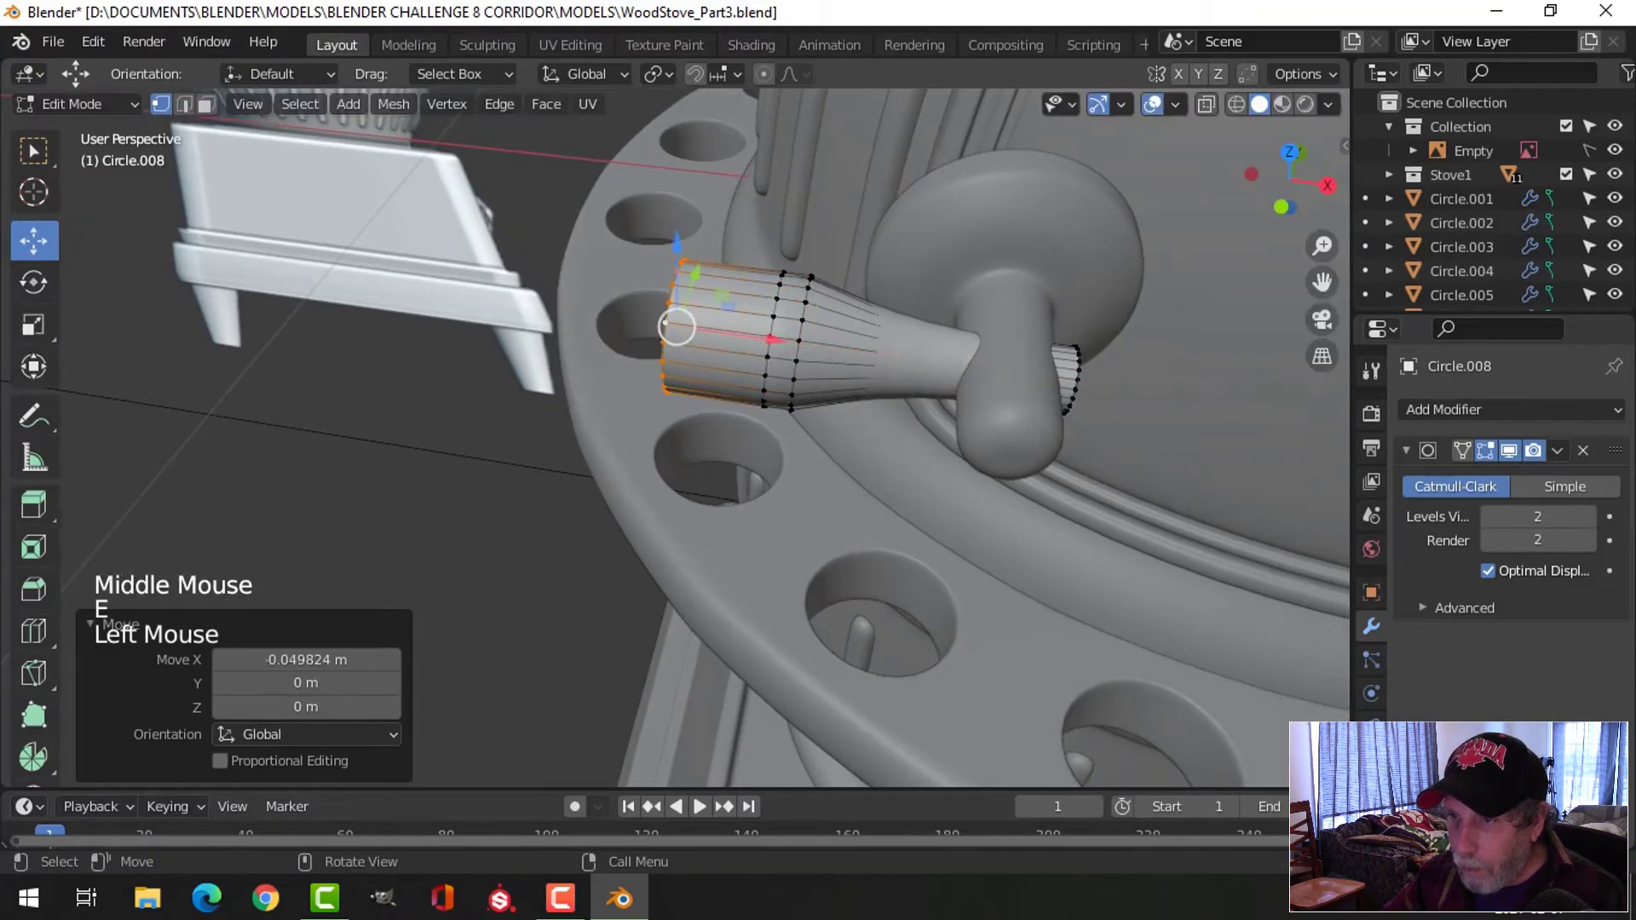
key("s")
left_click(777, 368)
middle_click_drag(777, 368, 971, 395)
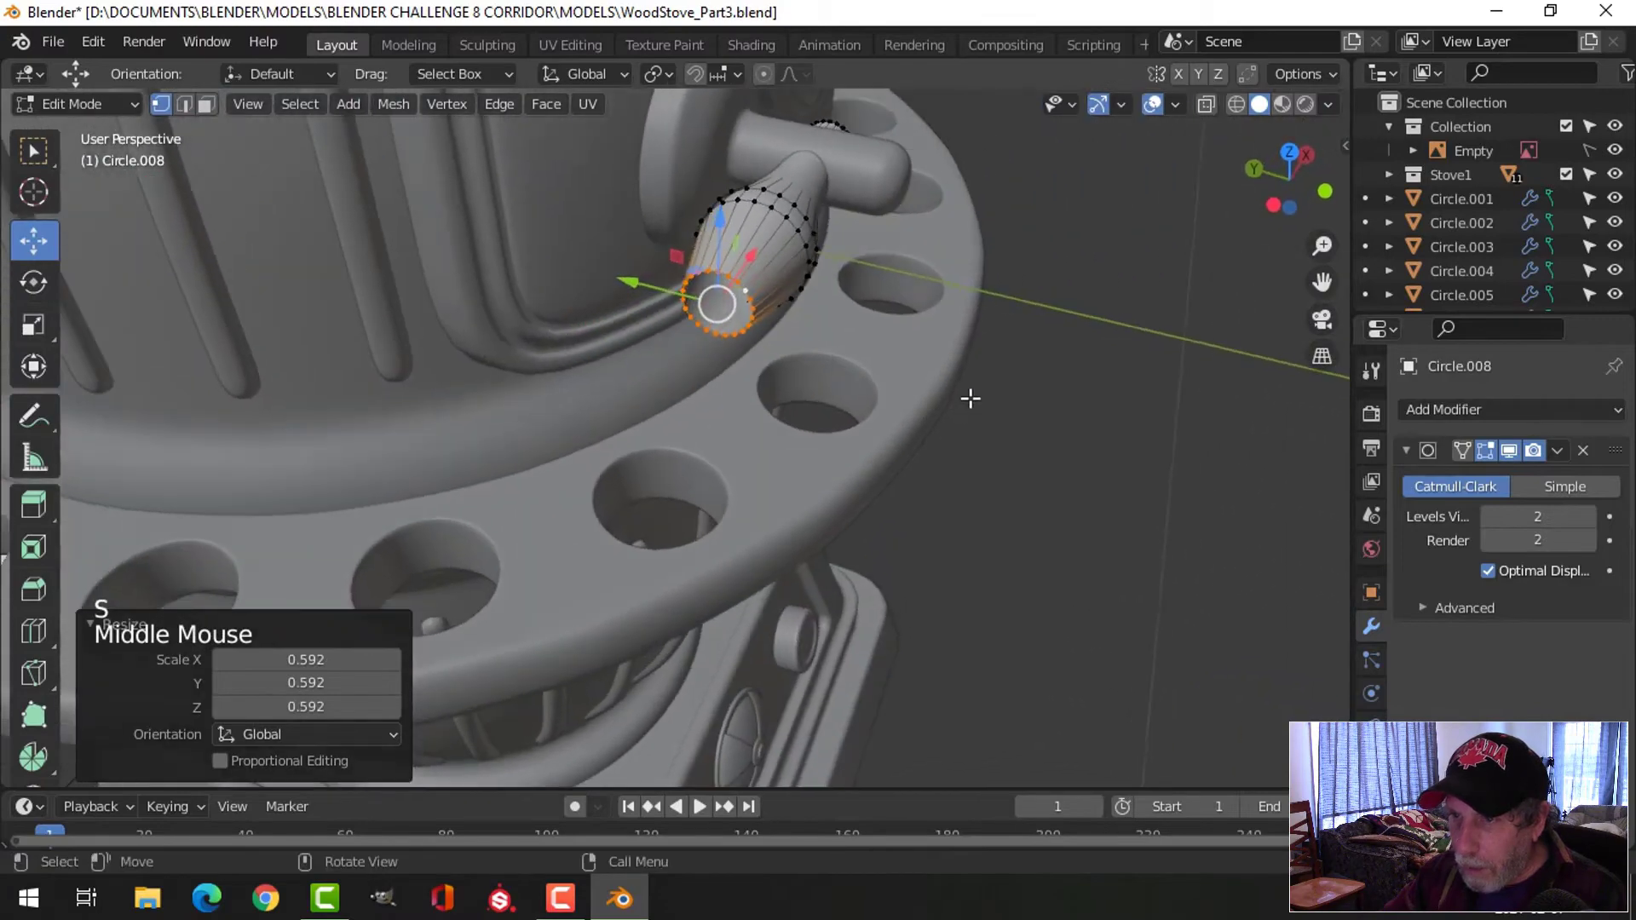
Extrude the grip's outer end loop in place and scale it inward to 0.726
key("e")
key("s")
left_click(856, 380)
scroll(840, 376, "up", 3)
middle_click_drag(840, 376, 884, 409, "shift")
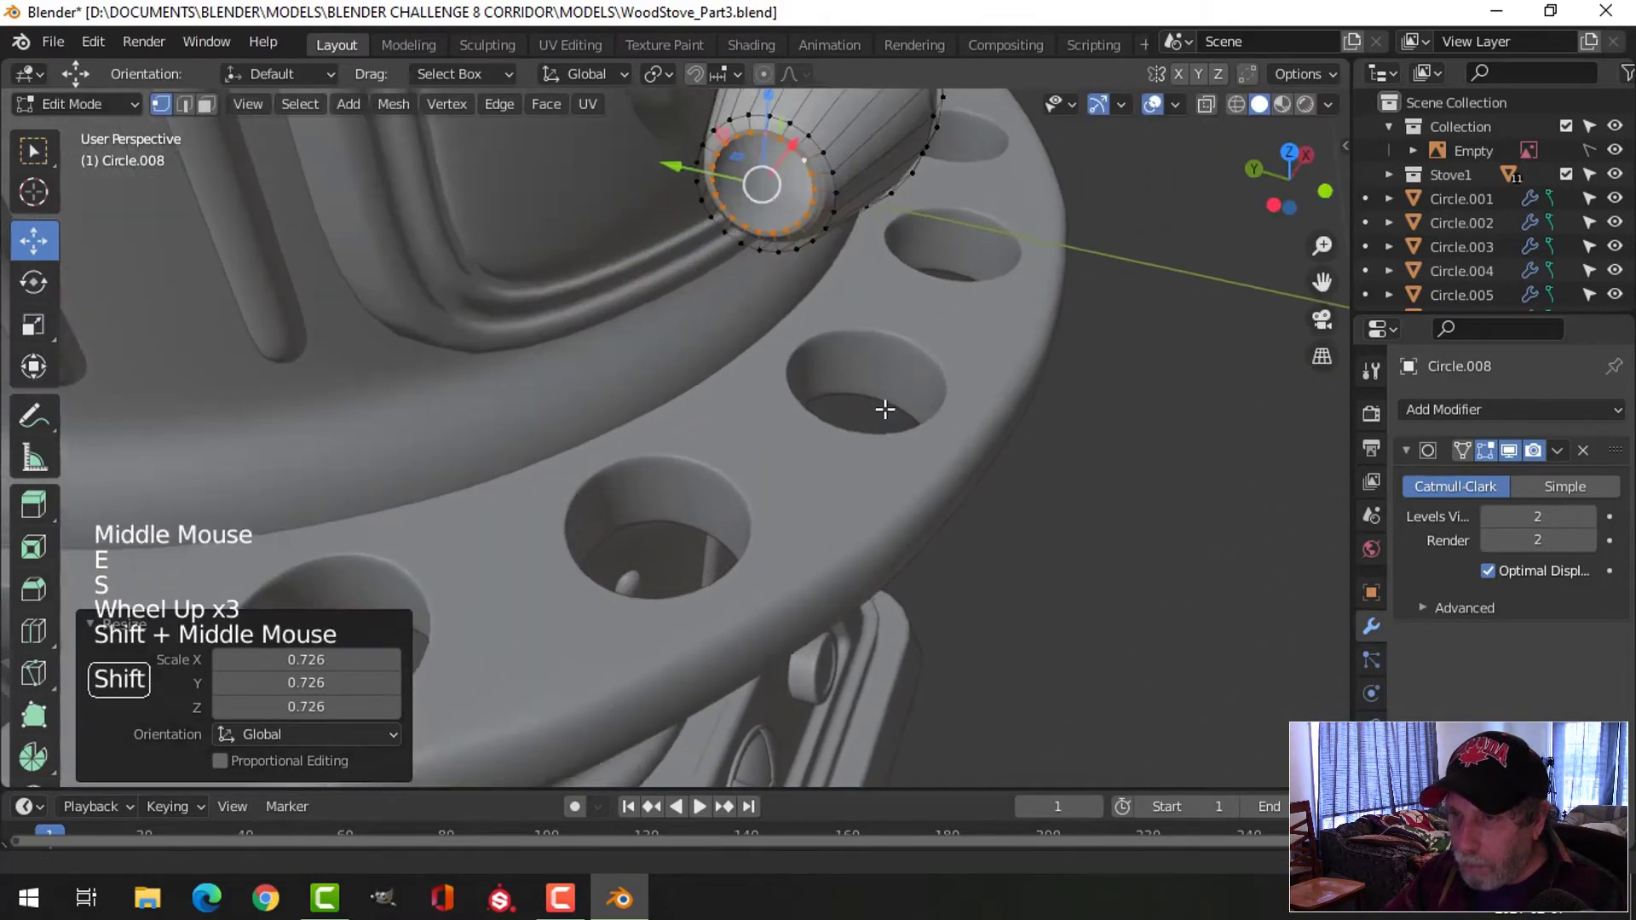
scroll(979, 460, "up", 1)
middle_click_drag(979, 460, 883, 453)
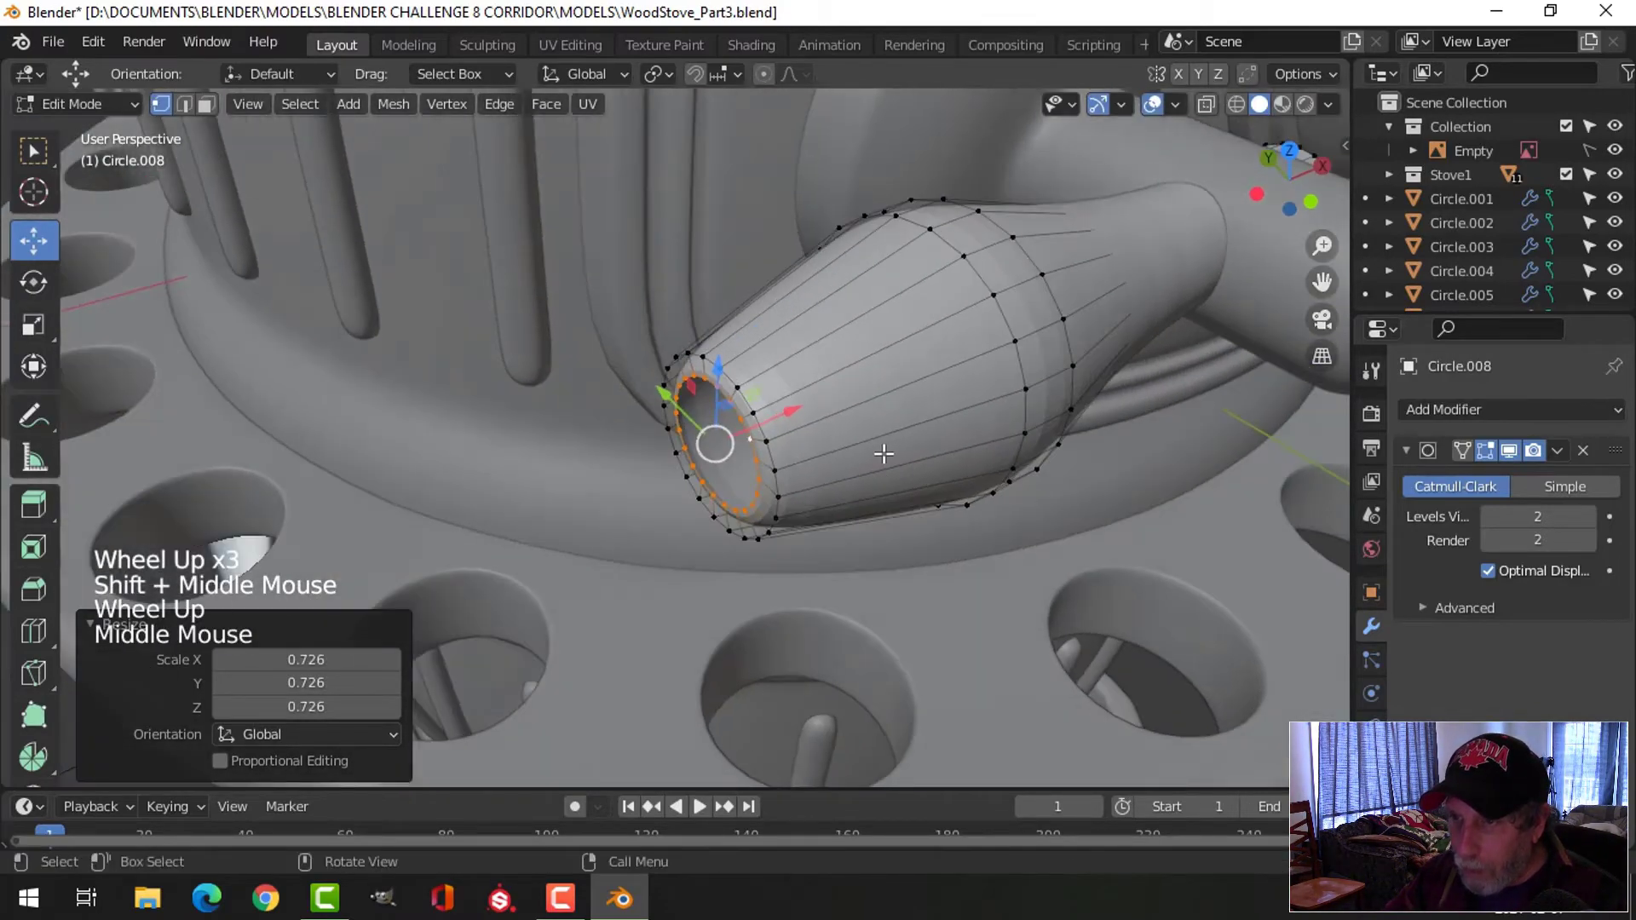
Extrude the inner loop at the grip's end to form a shallow recess and scale its inner ring to 0.757
key("e")
left_click(801, 405)
middle_click_drag(801, 406, 1066, 427)
key("e")
key("s")
key("ctrl+z")
key("s")
left_click(999, 413)
Extrude the recess loop once more scaled to 0.782, and merge its vertices at center to close the end
key("e")
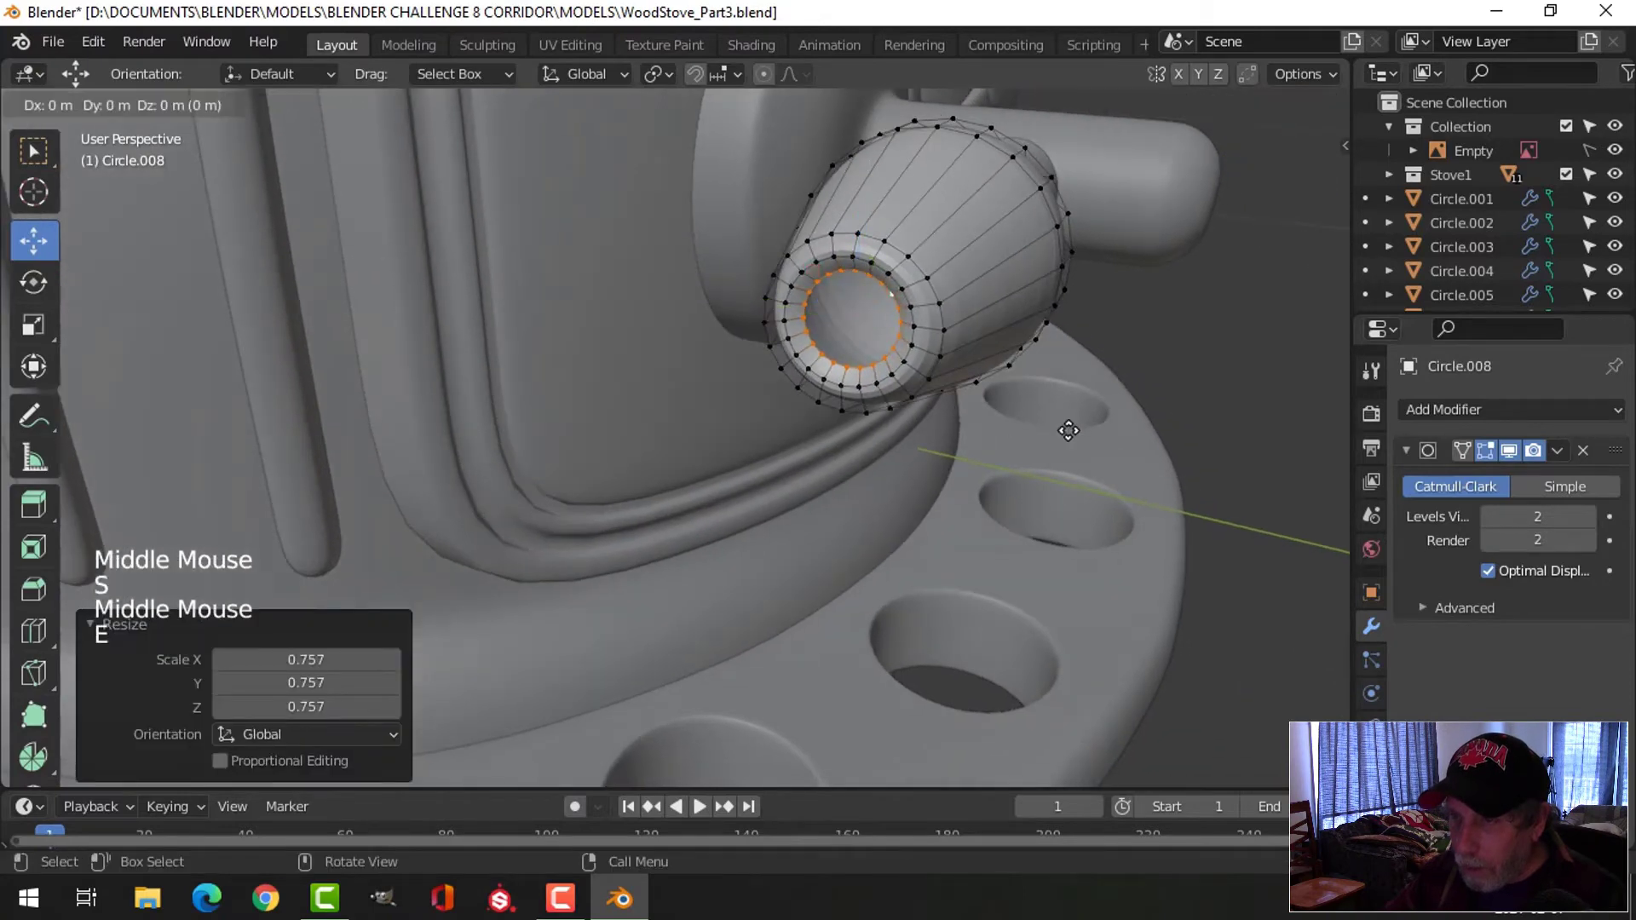
key("s")
left_click(980, 414)
key("m")
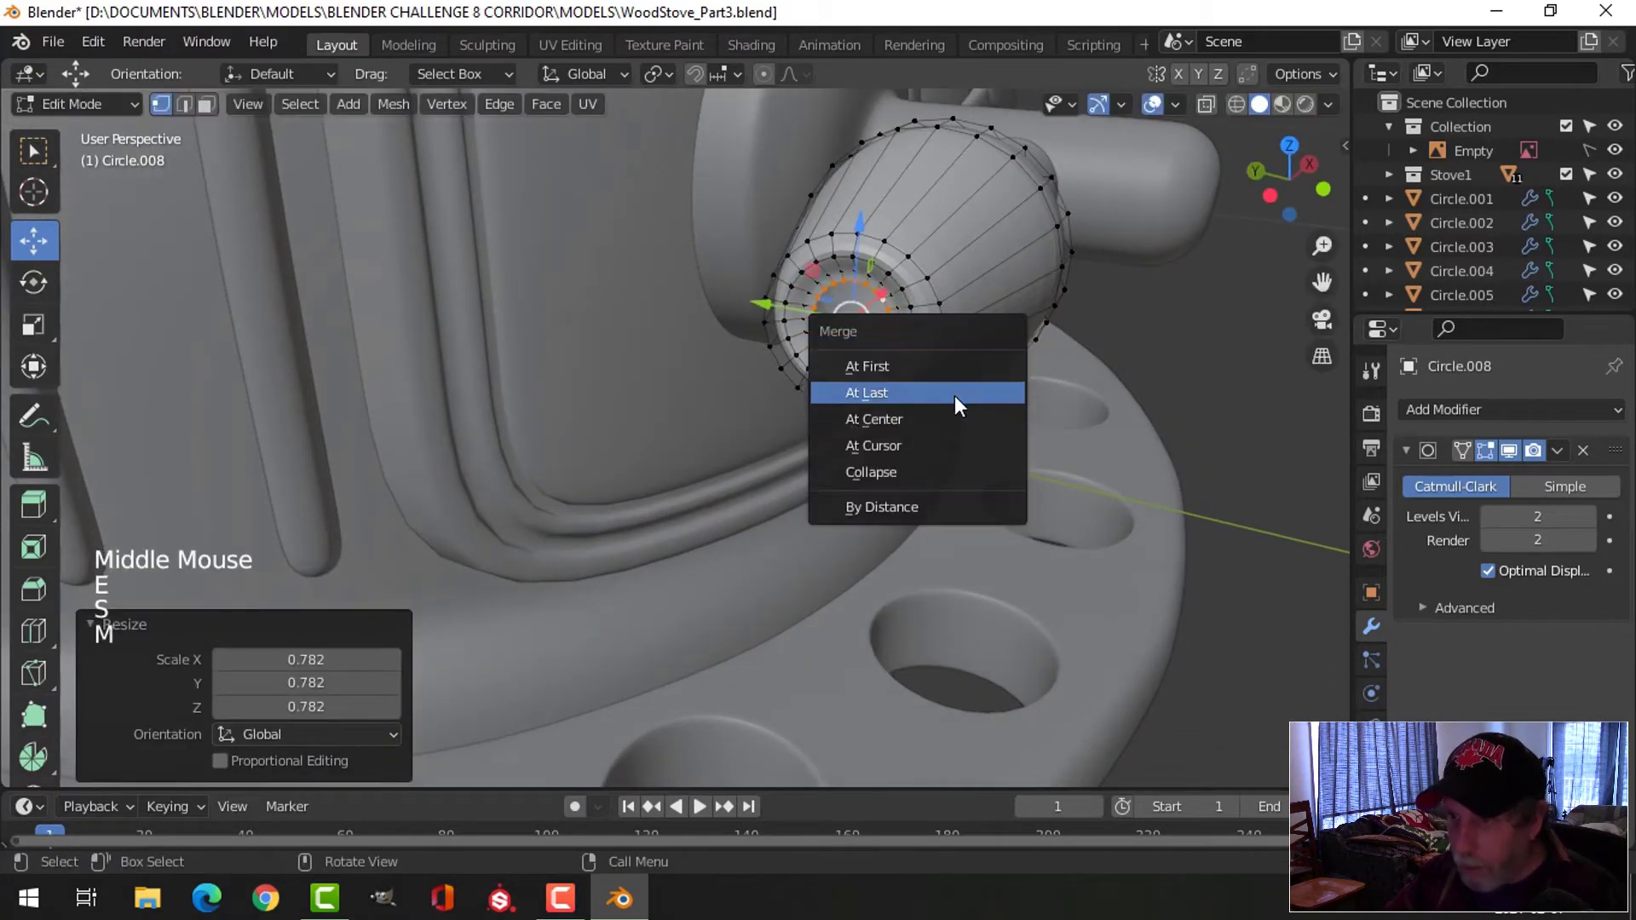
left_click(944, 414)
Set the grip's subdivision level to 2 and shade it smooth
scroll(1096, 335, "up", 2)
key("Tab")
middle_click_drag(1122, 339, 1019, 343)
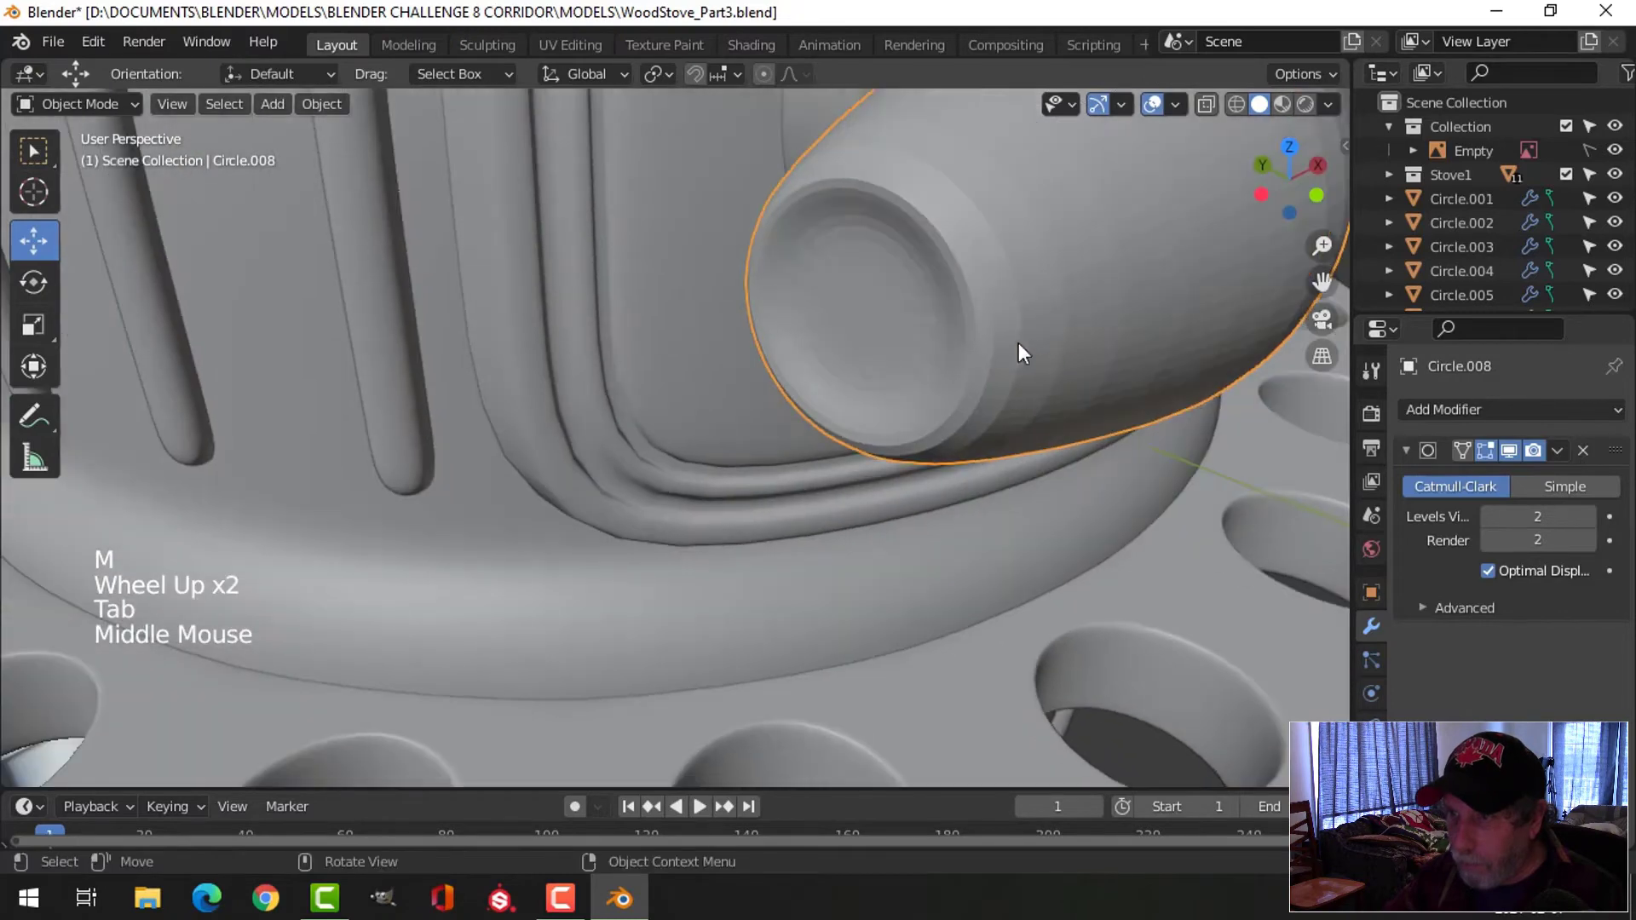
key("ctrl+2")
right_click(978, 262)
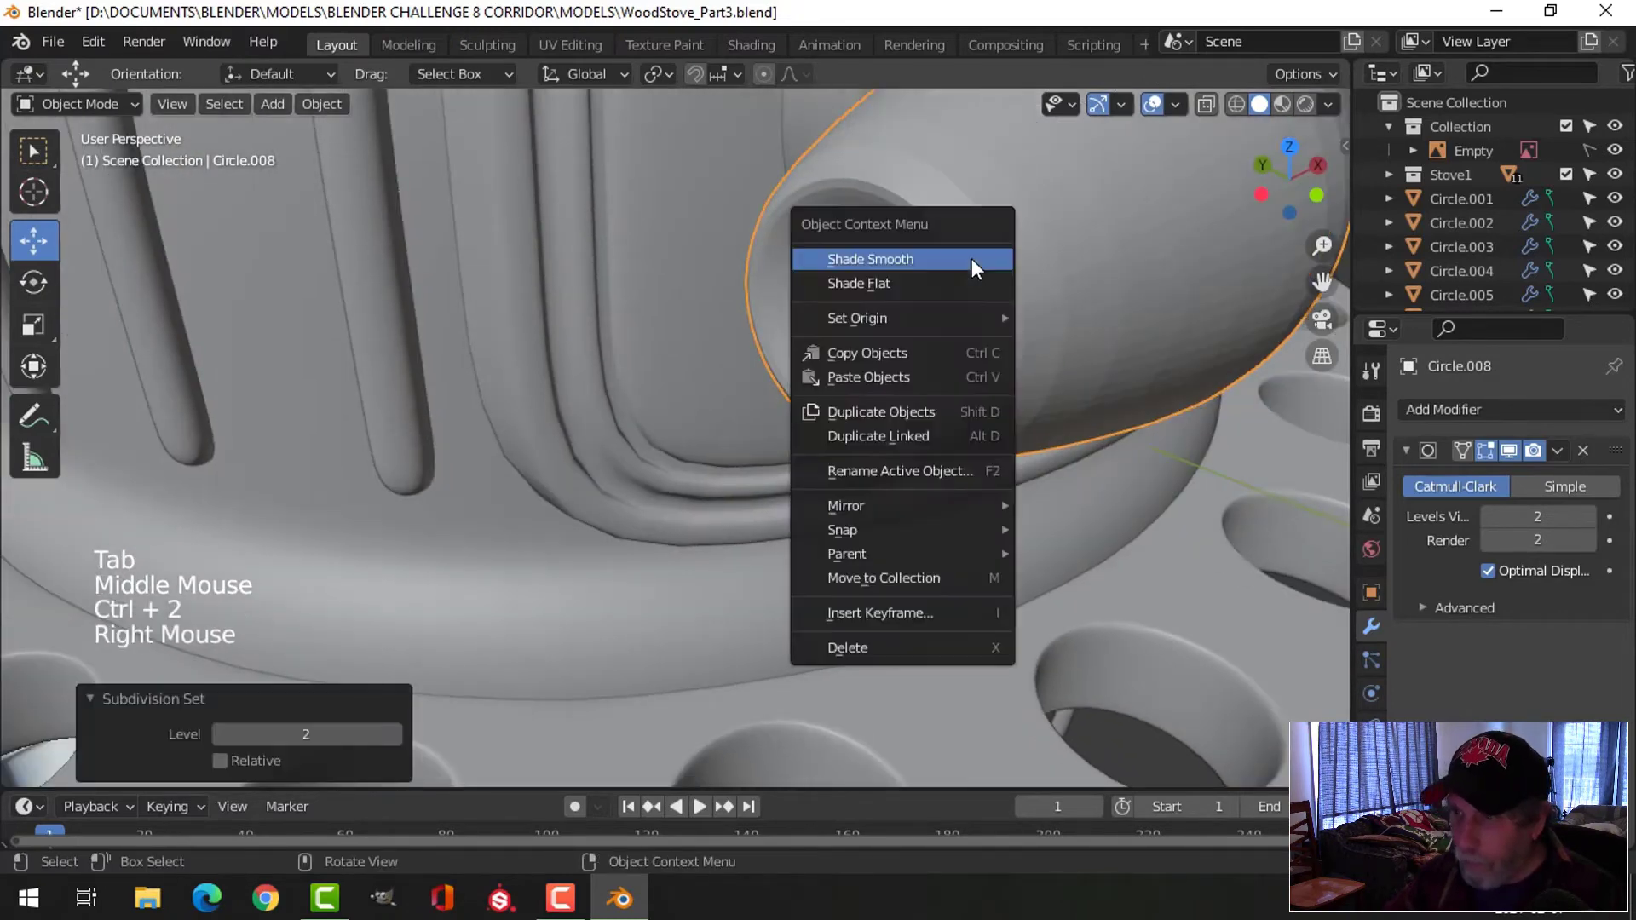
left_click(972, 259)
middle_click_drag(1047, 328, 977, 342)
Add a loop cut inside the recess at the grip's end and slide it slightly to sharpen the recess
key("Tab")
key("alt+a")
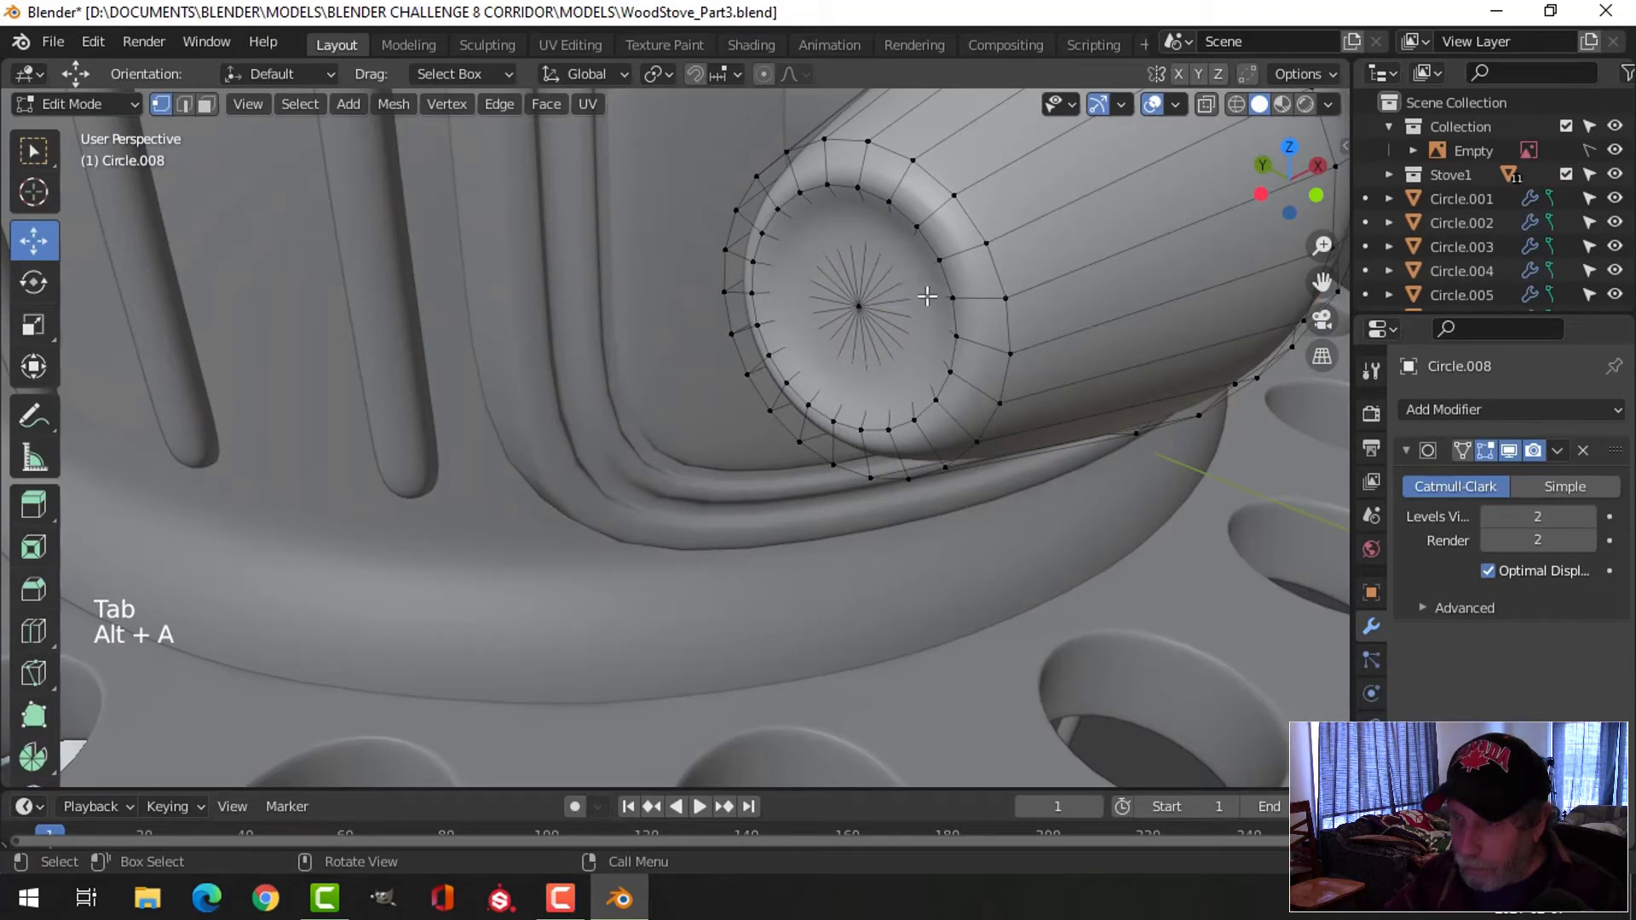
middle_click_drag(927, 296, 961, 239)
key("ctrl+r")
left_click(1015, 140)
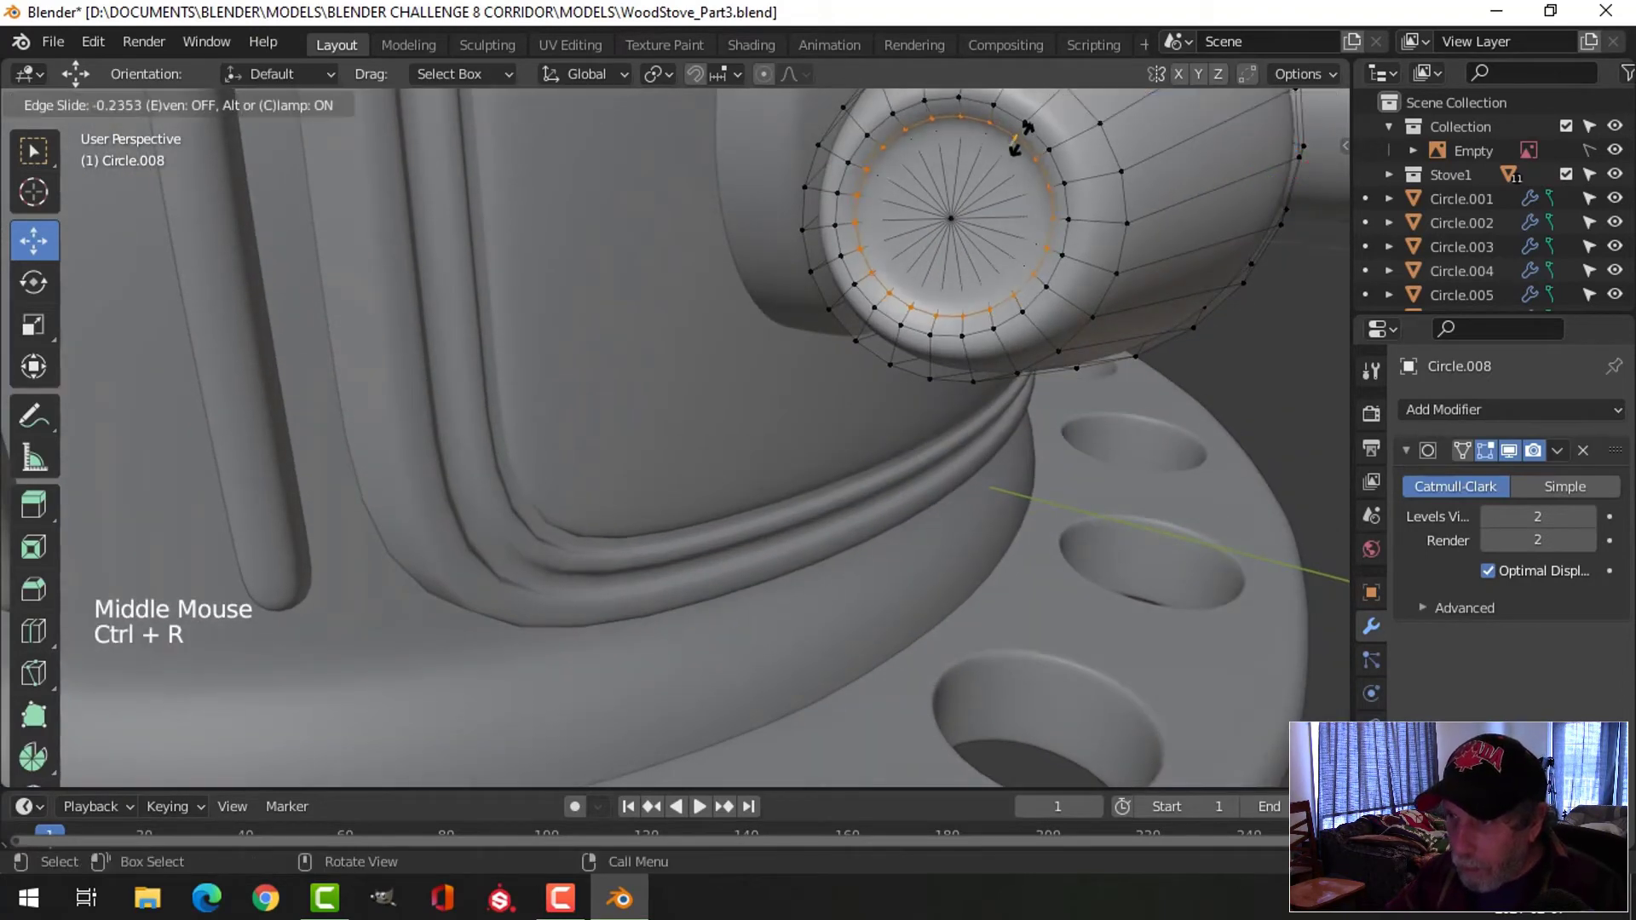
left_click(1019, 147)
key("Tab")
key("alt+a")
Add a loop cut across the grip's tapering neck and slide it toward the handle shaft
middle_click_drag(1080, 281, 786, 461)
scroll(1021, 315, "down", 5)
scroll(753, 404, "down", 1)
left_click(738, 387)
key("Tab")
key("alt+a")
key("ctrl+r")
left_click(748, 380)
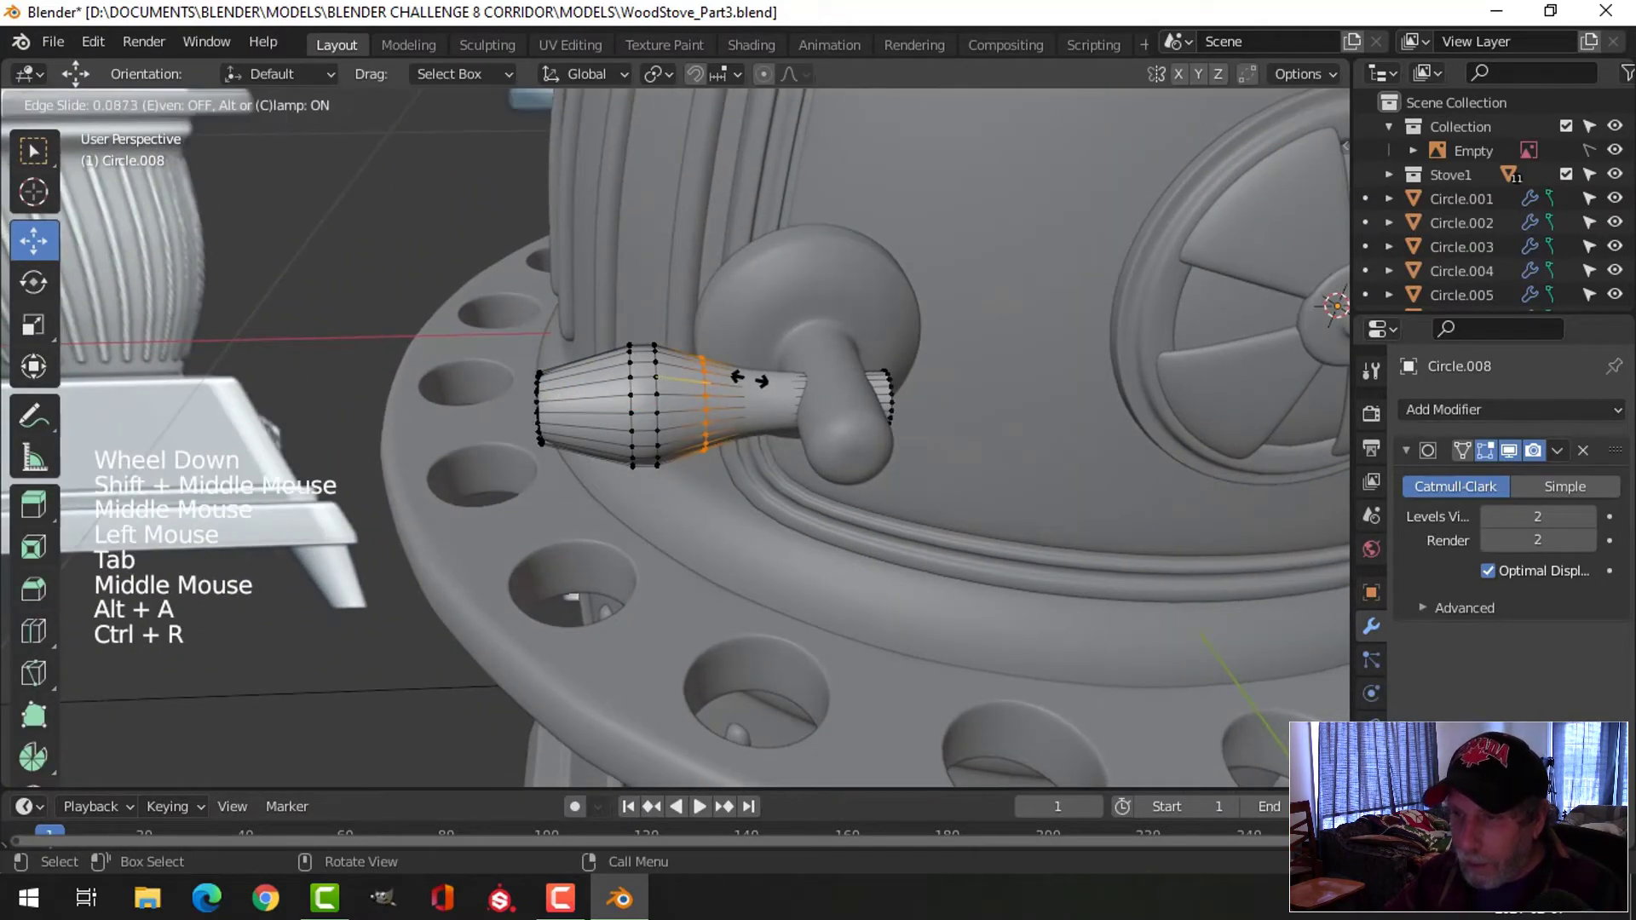
left_click(787, 380)
key("Tab")
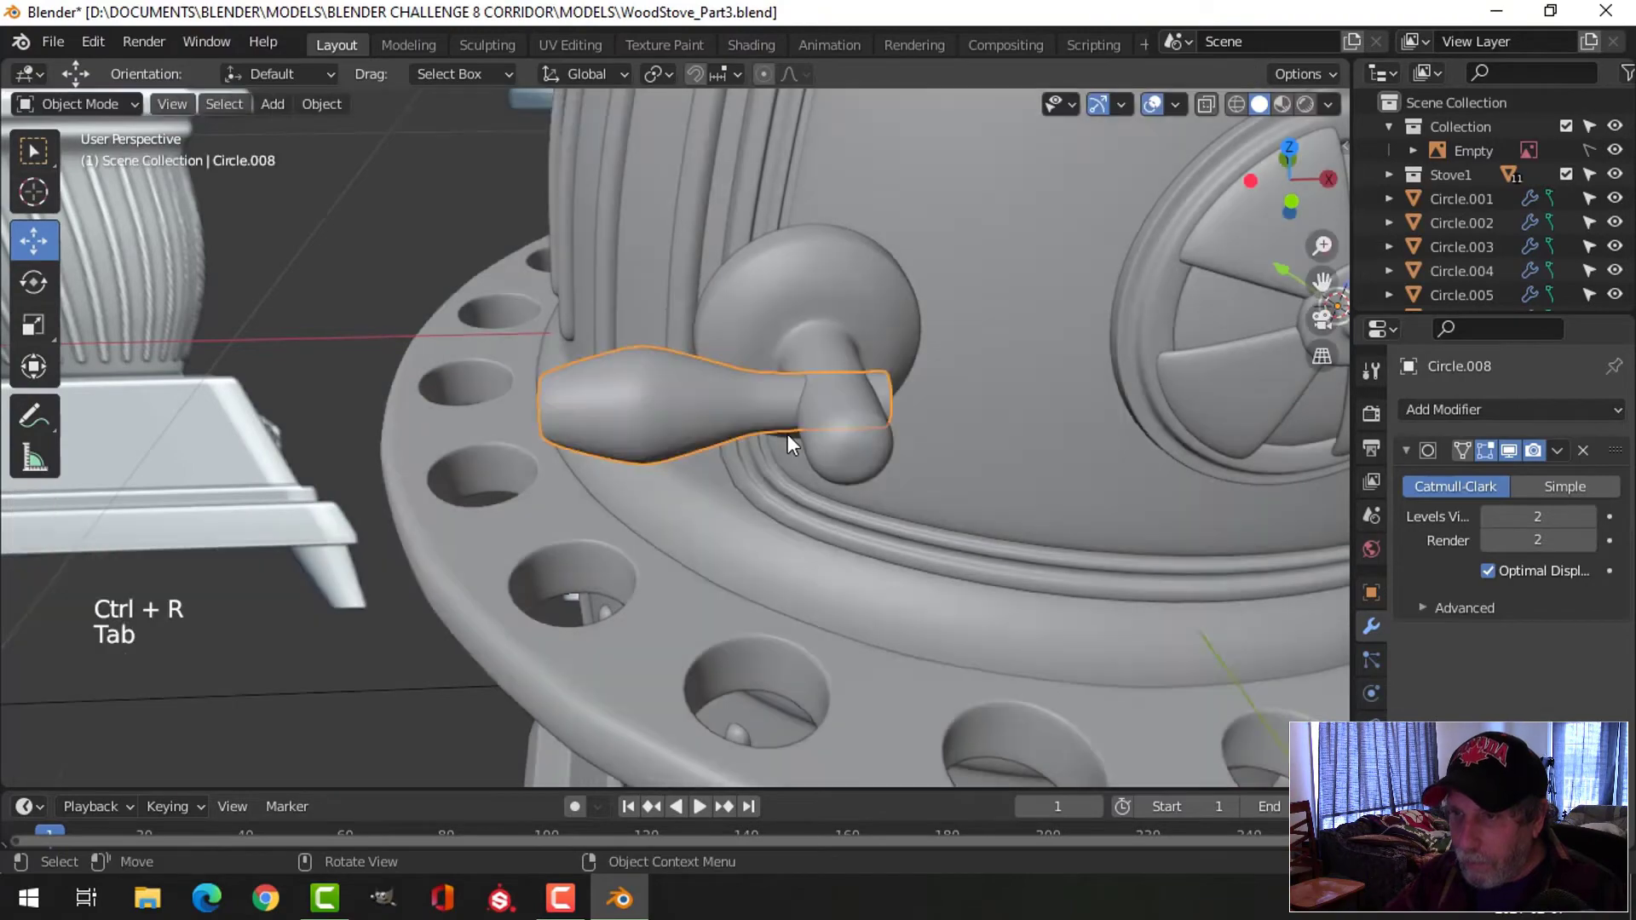
Add another loop cut between the grip's widest part and its neck, and slide it into place
scroll(787, 433, "down", 2)
key("alt+a")
middle_click_drag(794, 455, 695, 423)
scroll(785, 458, "up", 1)
left_click(703, 437)
key("Tab")
key("ctrl+r")
left_click(684, 396)
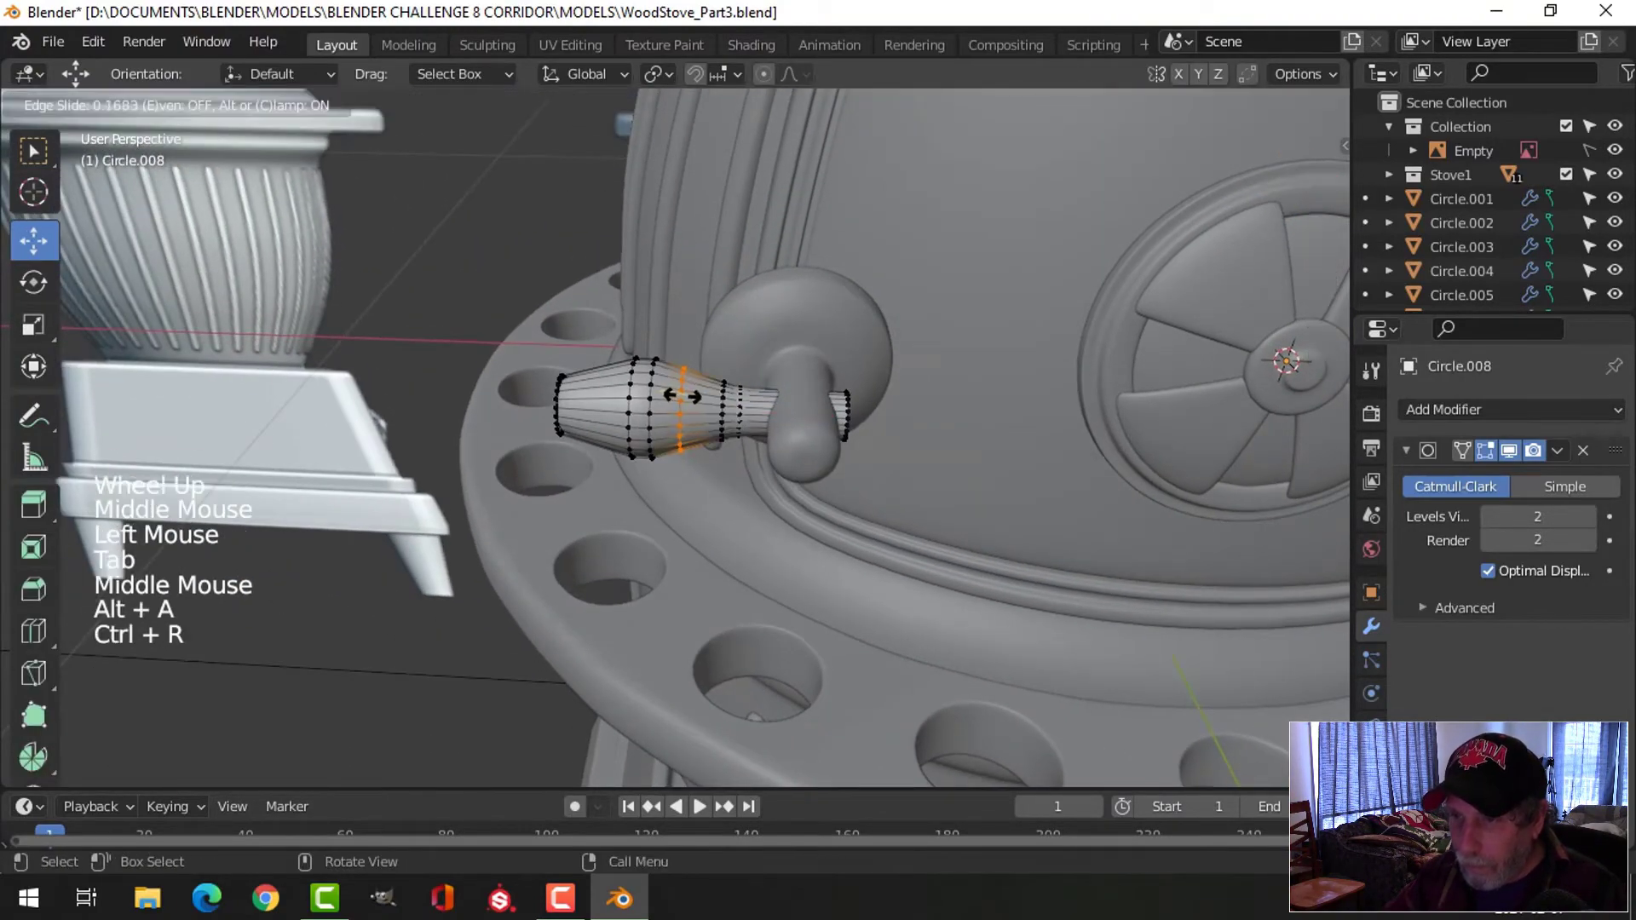
left_click(679, 390)
key("Tab")
scroll(732, 428, "up", 2)
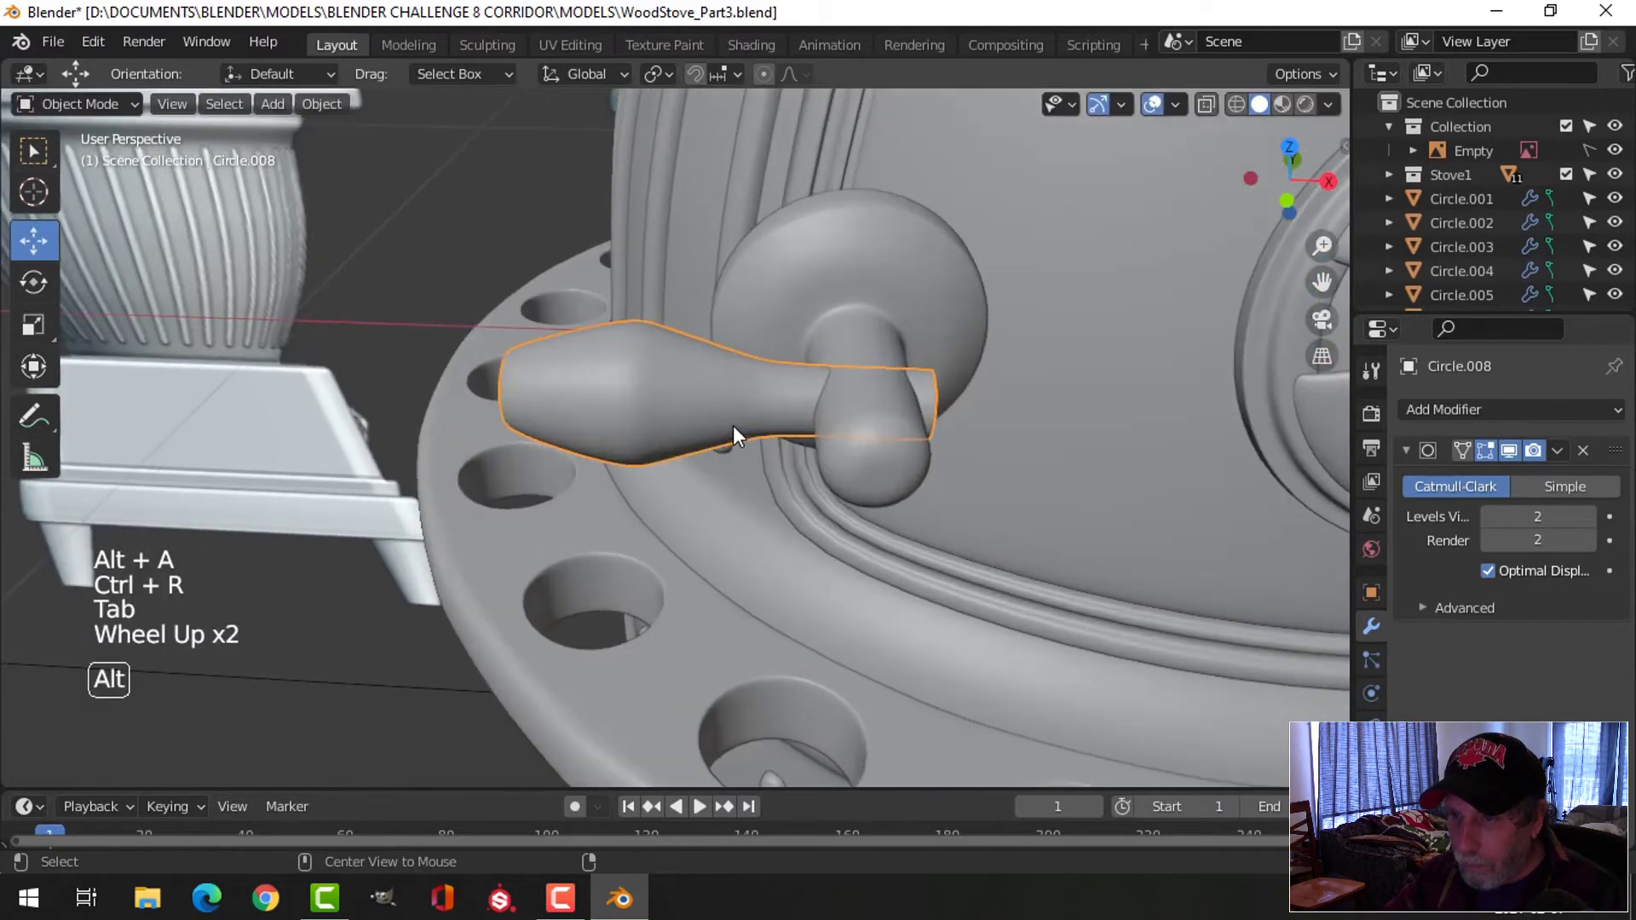
Set the grip object's origin to its geometry
key("alt+a")
scroll(733, 426, "down", 3)
scroll(740, 448, "down", 3)
middle_click_drag(739, 447, 741, 505)
scroll(750, 528, "up", 2)
middle_click_drag(741, 504, 606, 390)
scroll(723, 494, "up", 3)
left_click(709, 420)
left_click(322, 104)
mouse_move(356, 159)
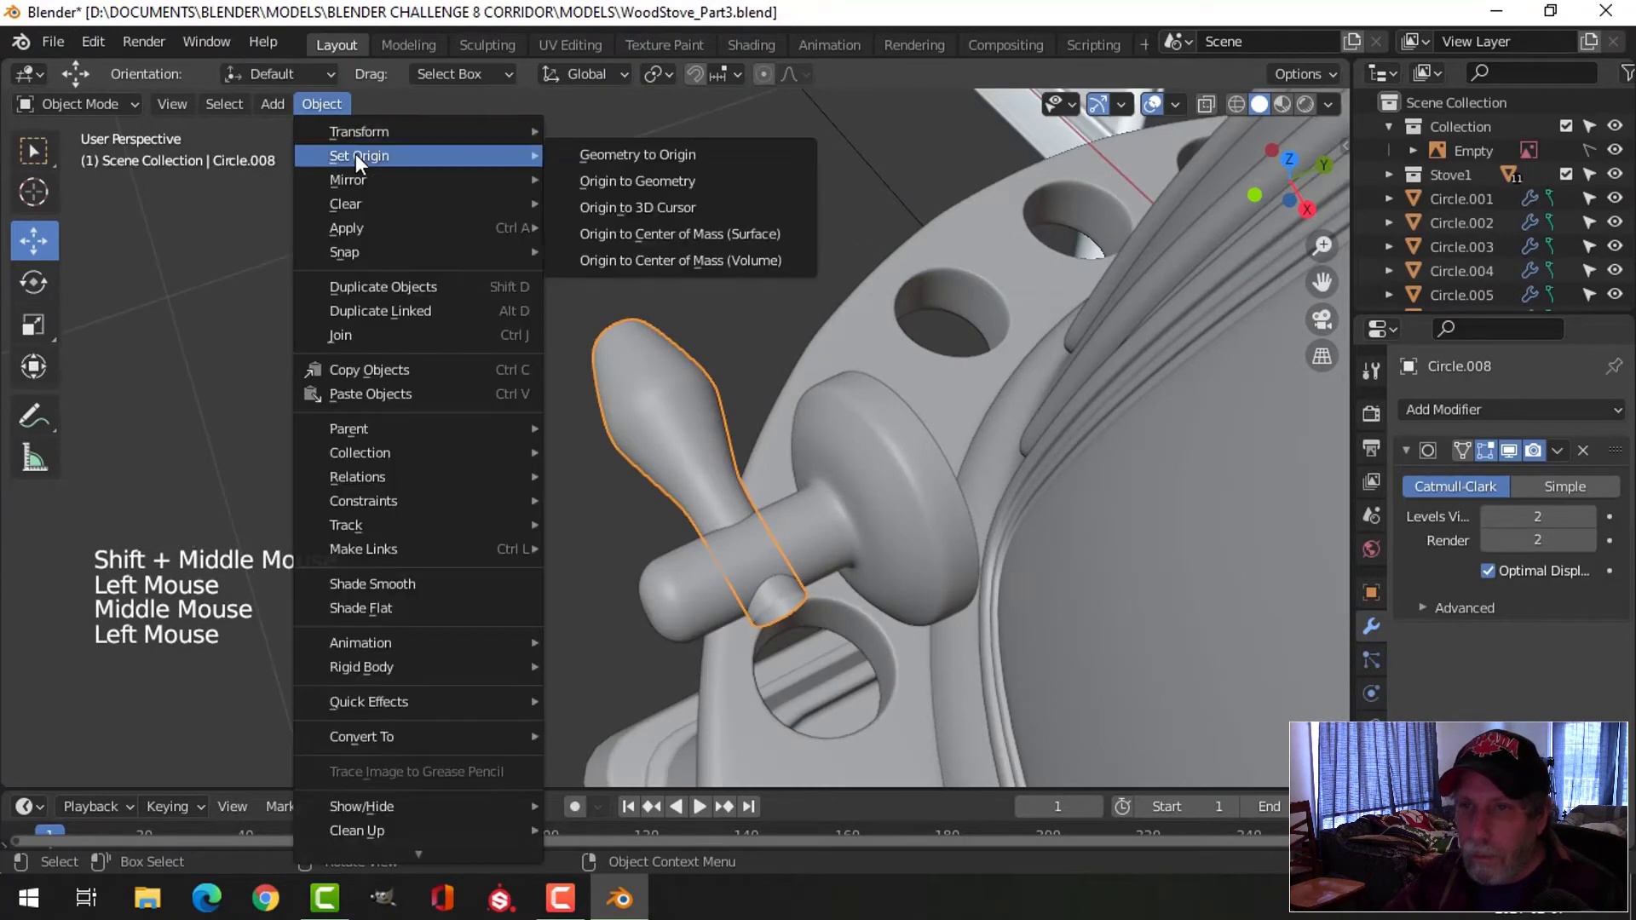
left_click(603, 180)
Move the grip about -0.0302 m along Y toward the rounded end of the shaft
middle_click_drag(603, 180, 722, 381)
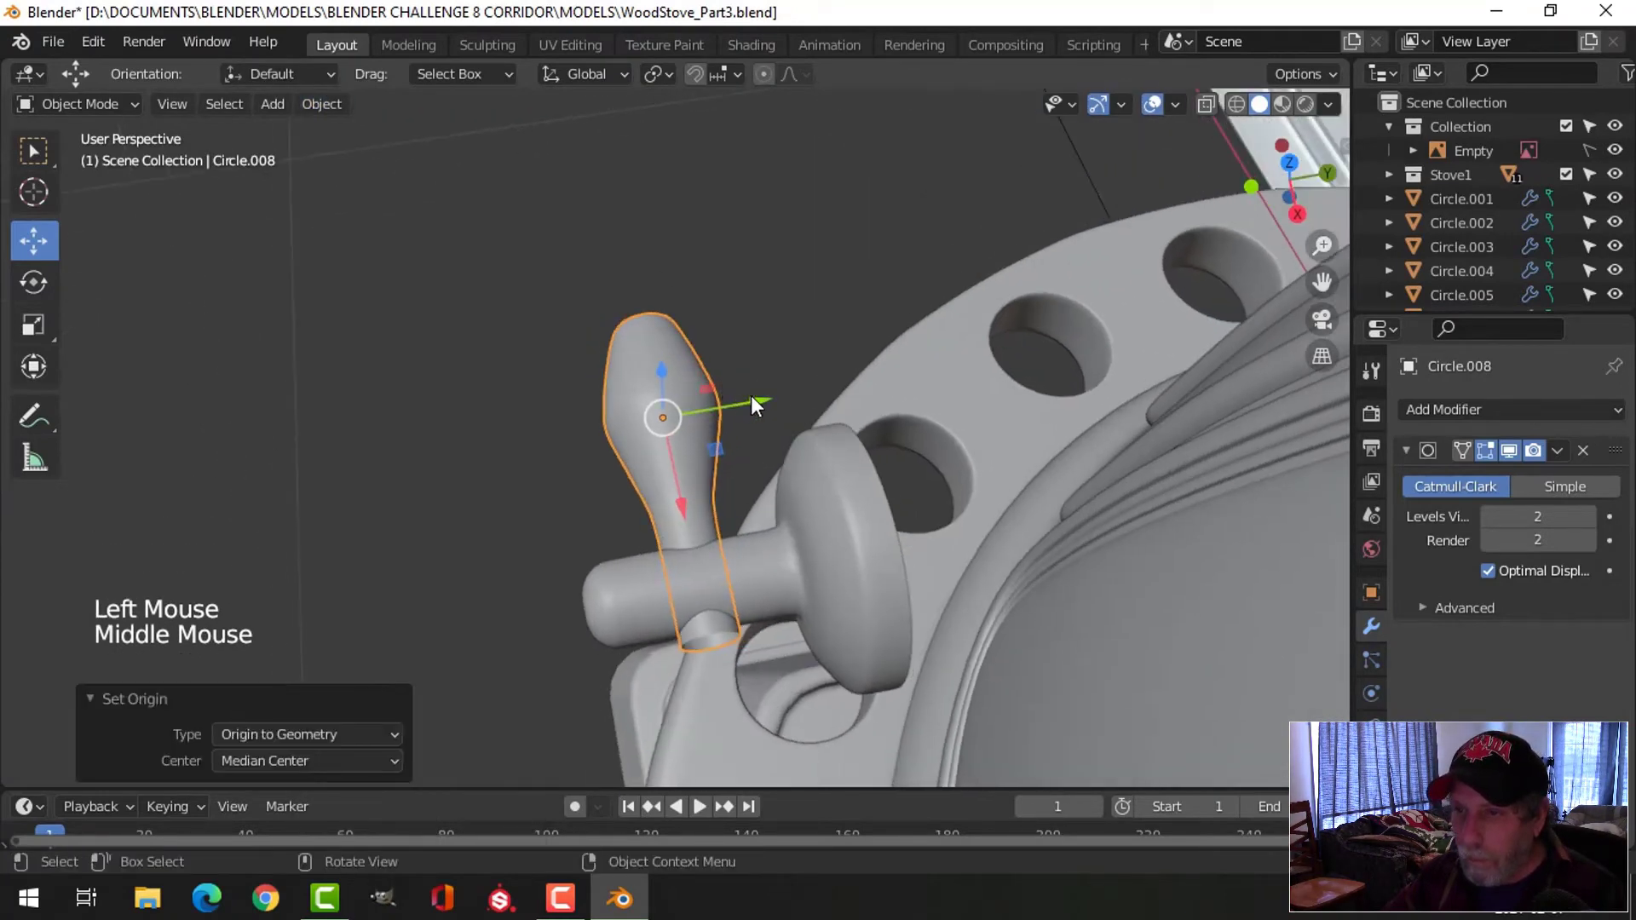
left_click_drag(751, 397, 682, 406)
middle_click_drag(682, 405, 804, 406)
scroll(851, 466, "up", 2)
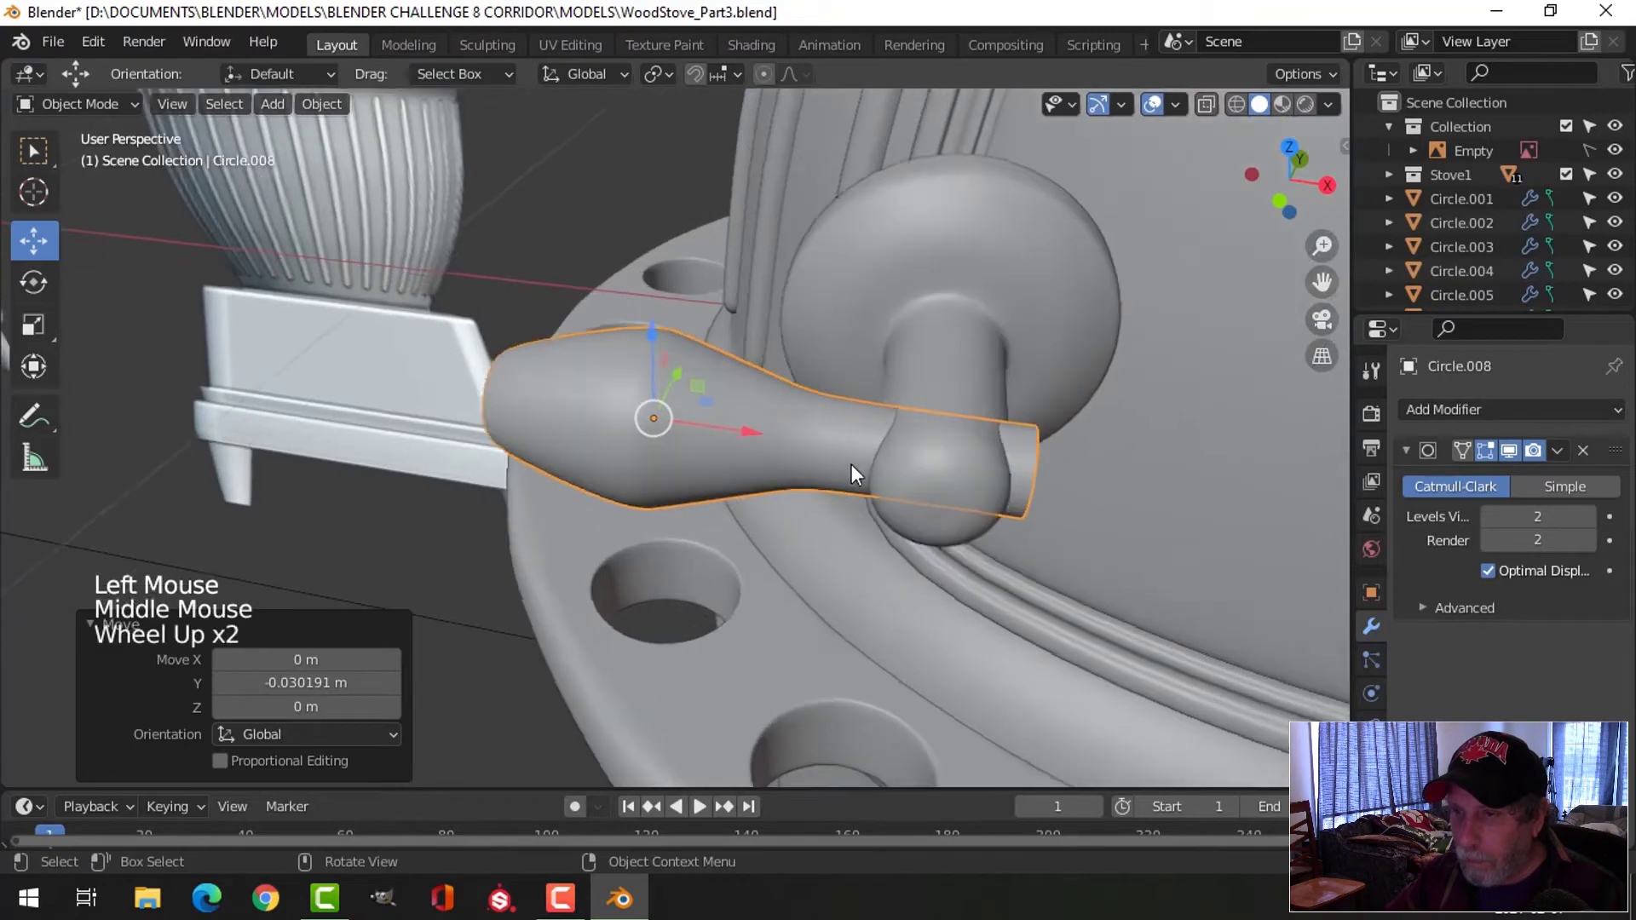
Dissolve the edge loops that form the bulge at the grip's widest part
middle_click_drag(851, 464, 710, 381)
key("Tab")
key("alt+a")
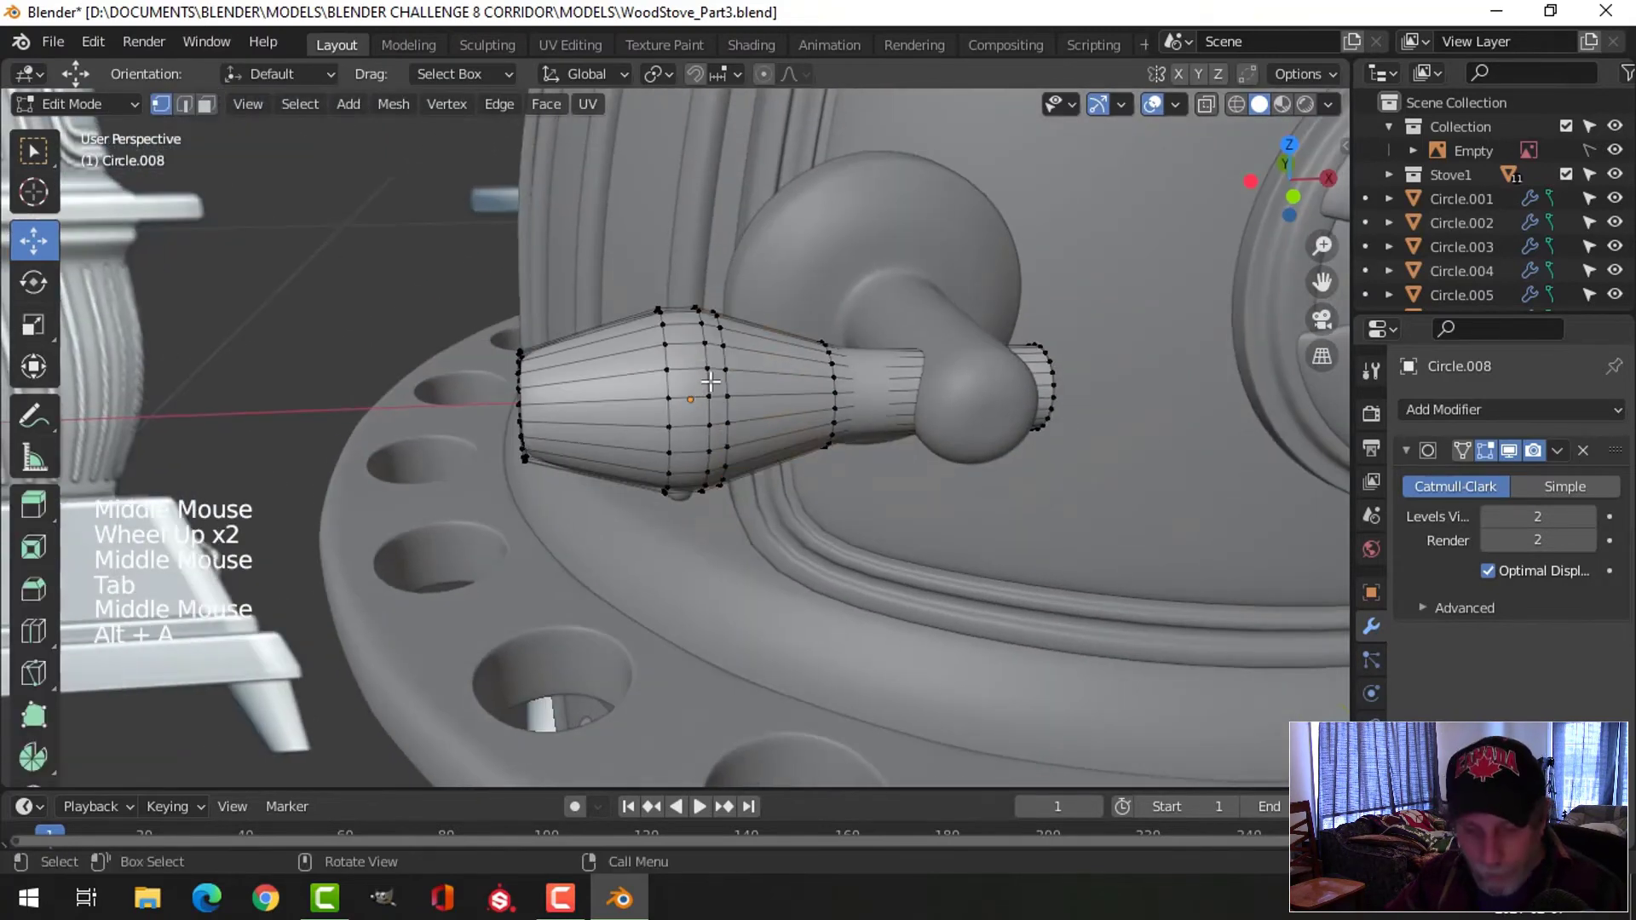
key("2")
left_click(726, 347, "alt+shift")
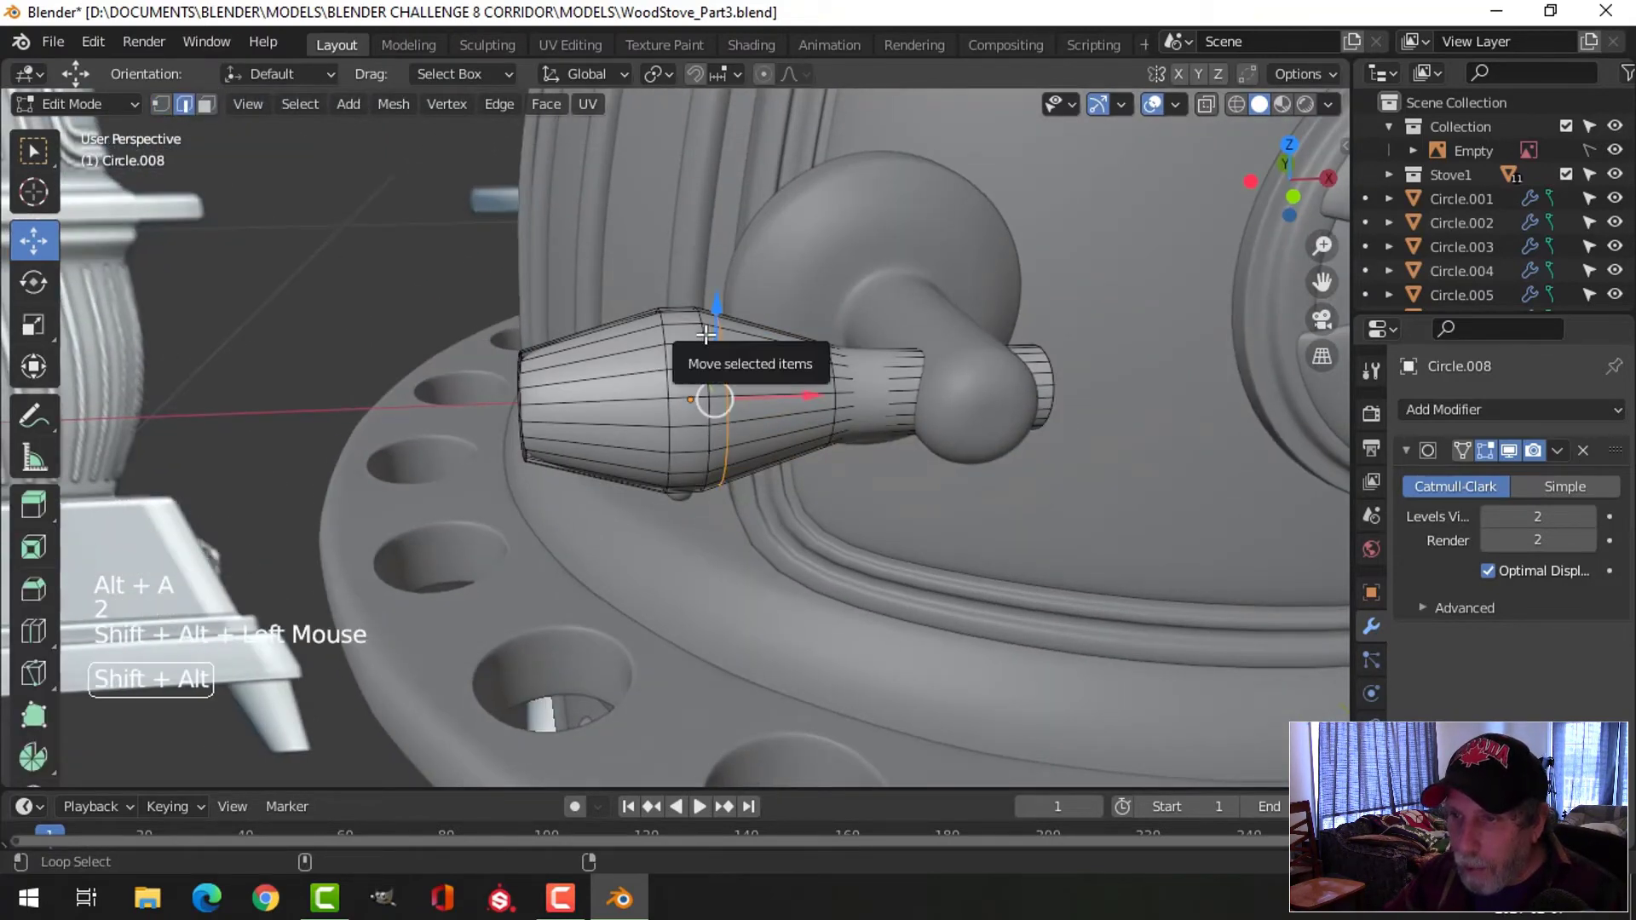
key("x")
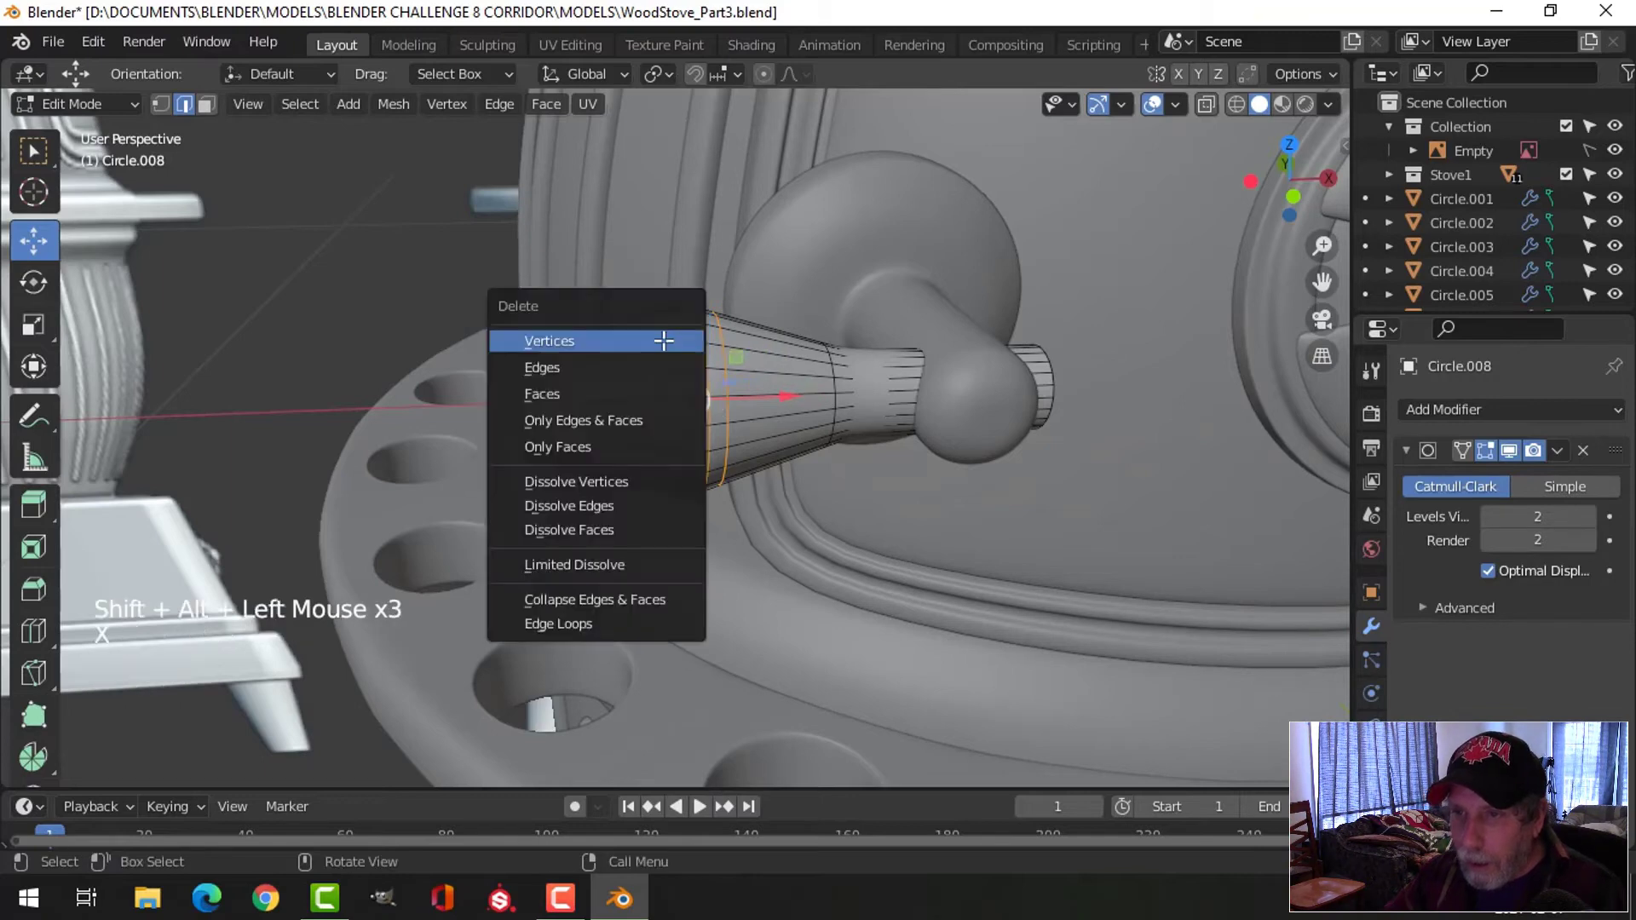
left_click(629, 507)
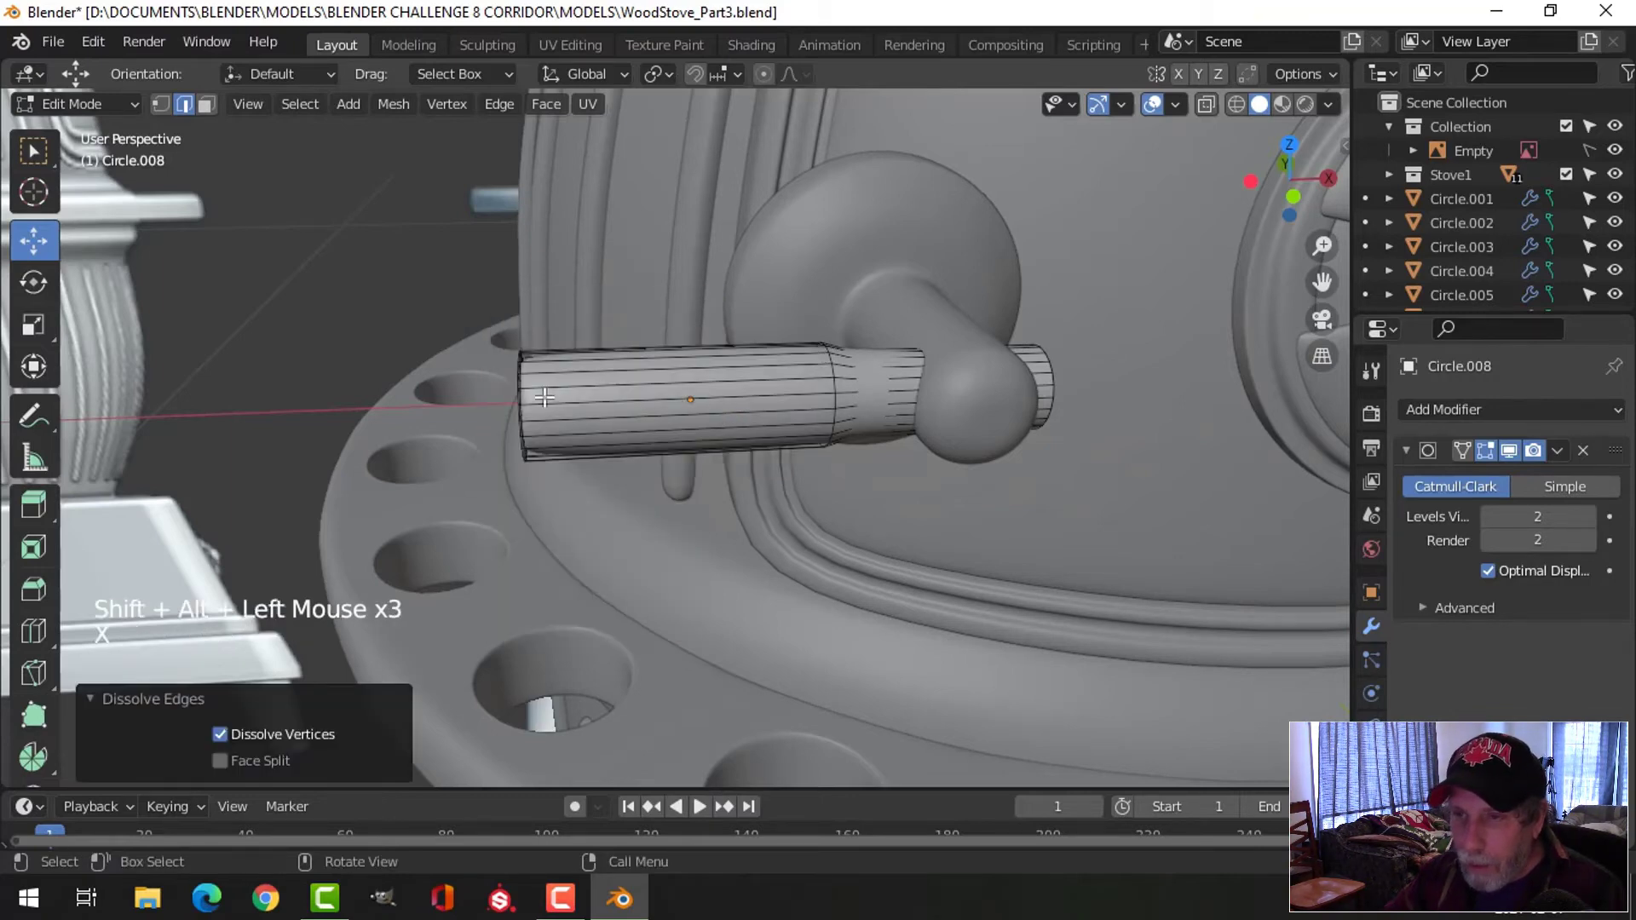
Add a centred loop cut to the grip's straightened section and scale it up to about 2.059
middle_click_drag(544, 397, 643, 385)
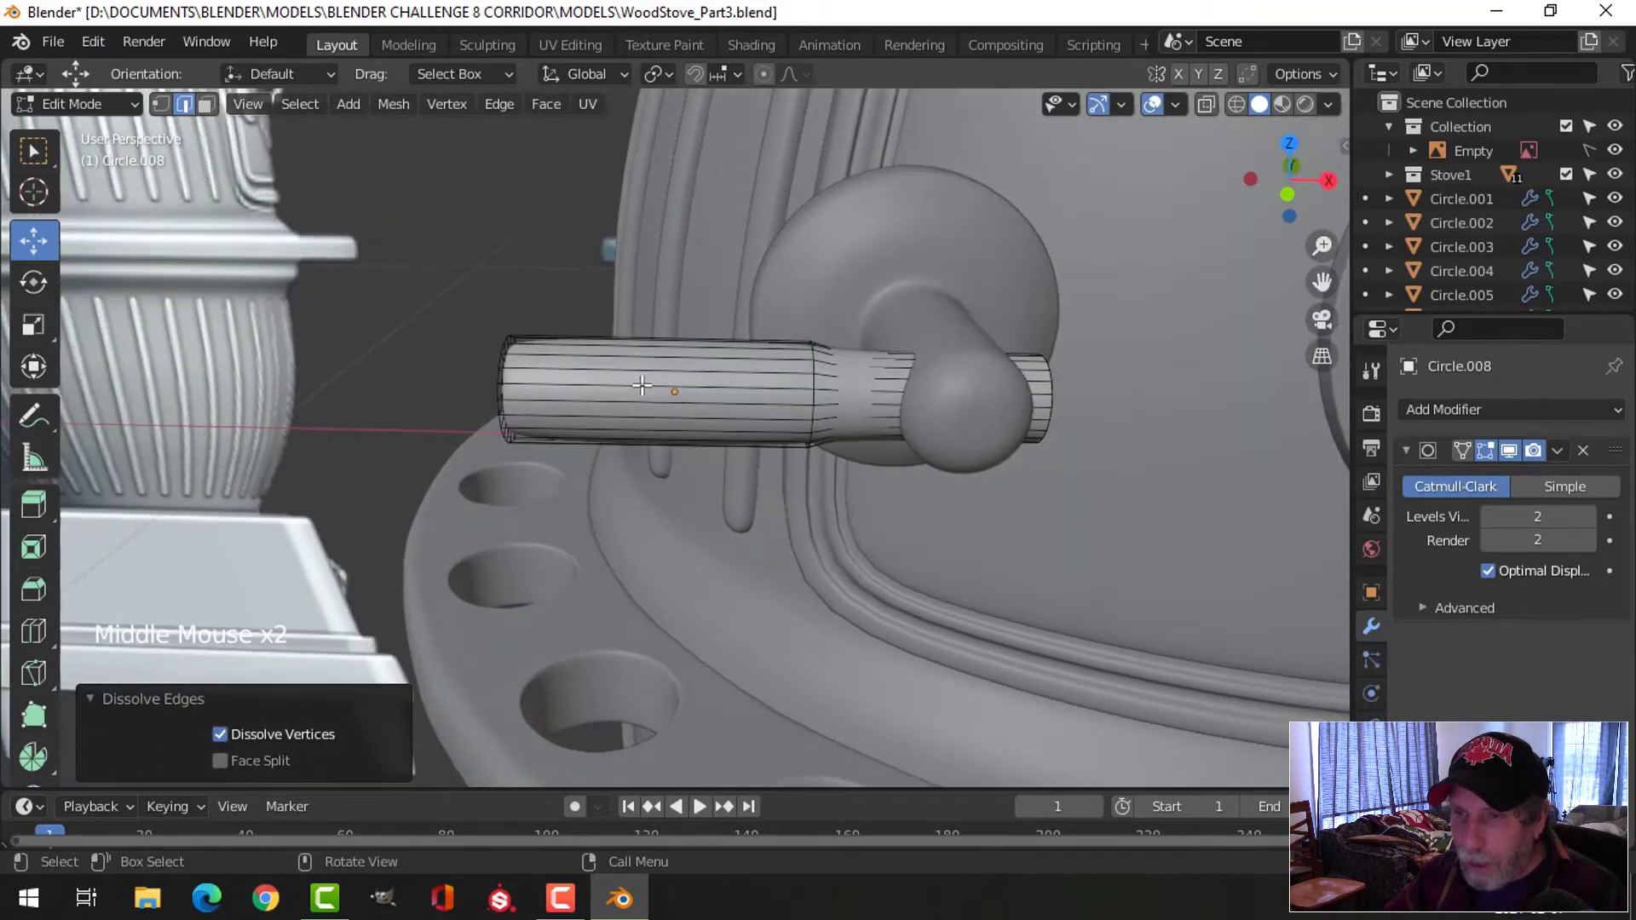
key("ctrl+r")
left_click(654, 385)
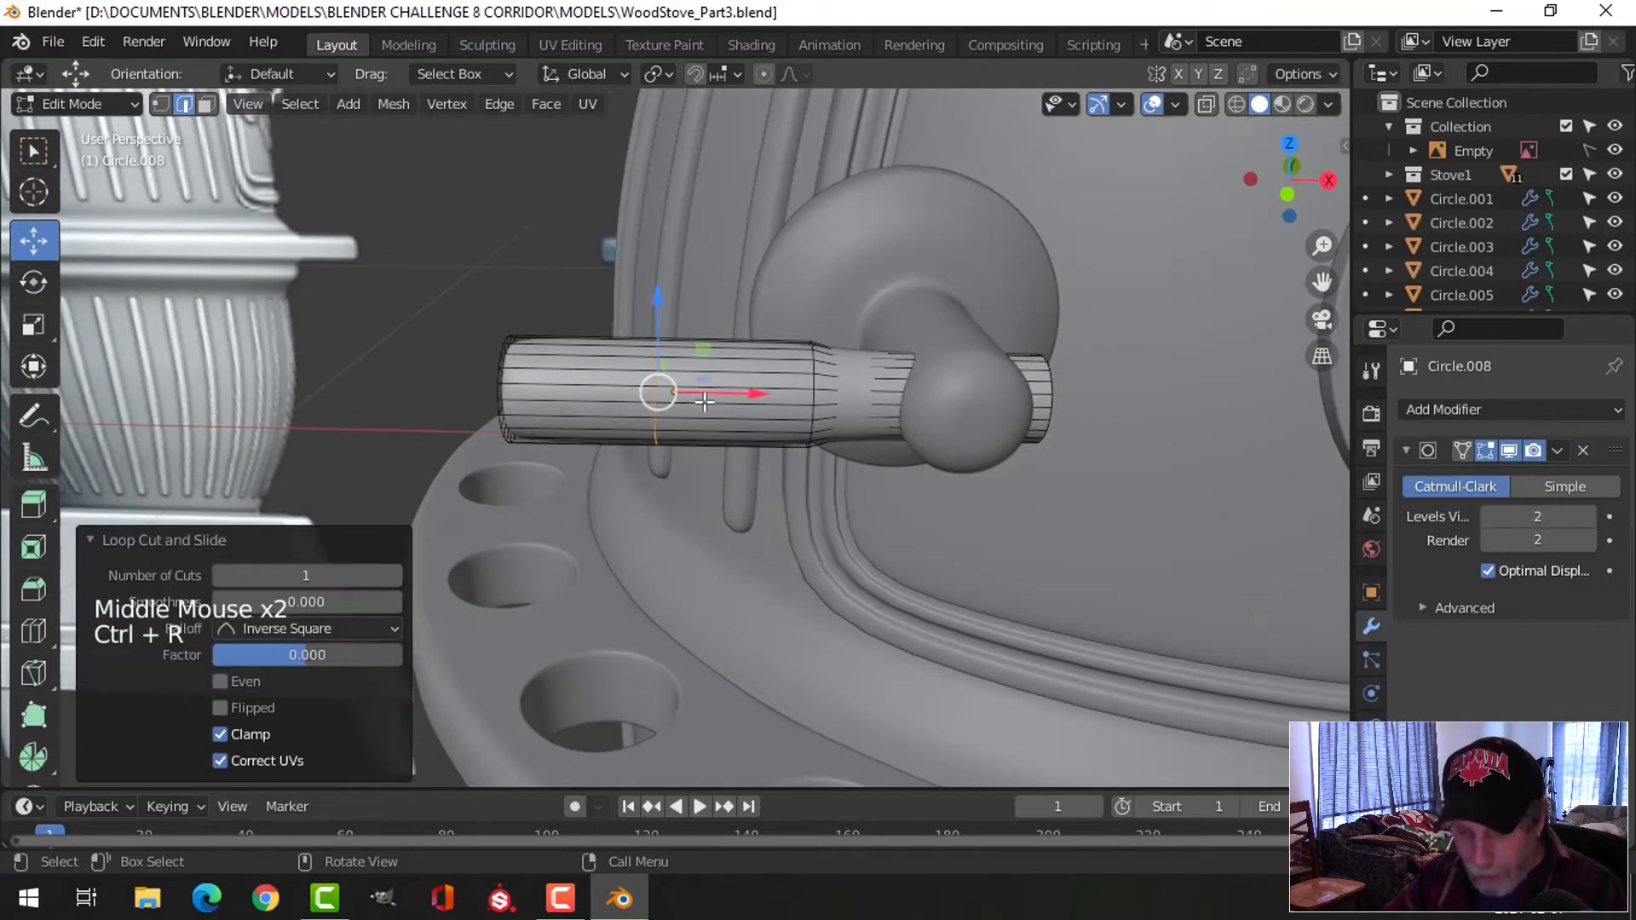
key("ctrl+b")
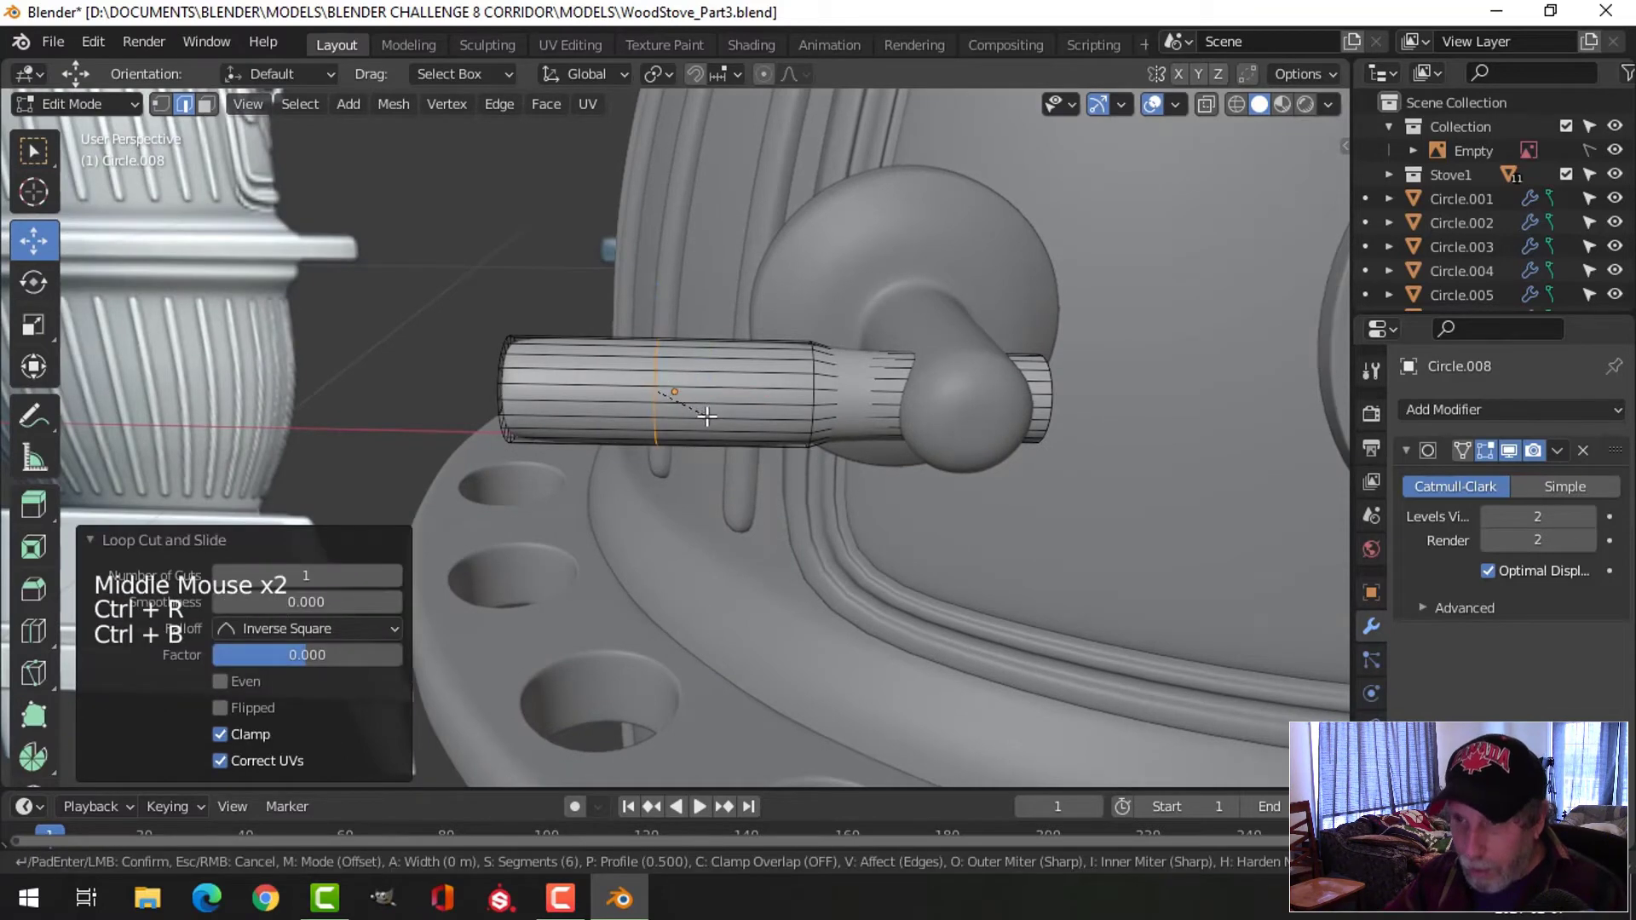
key("Escape")
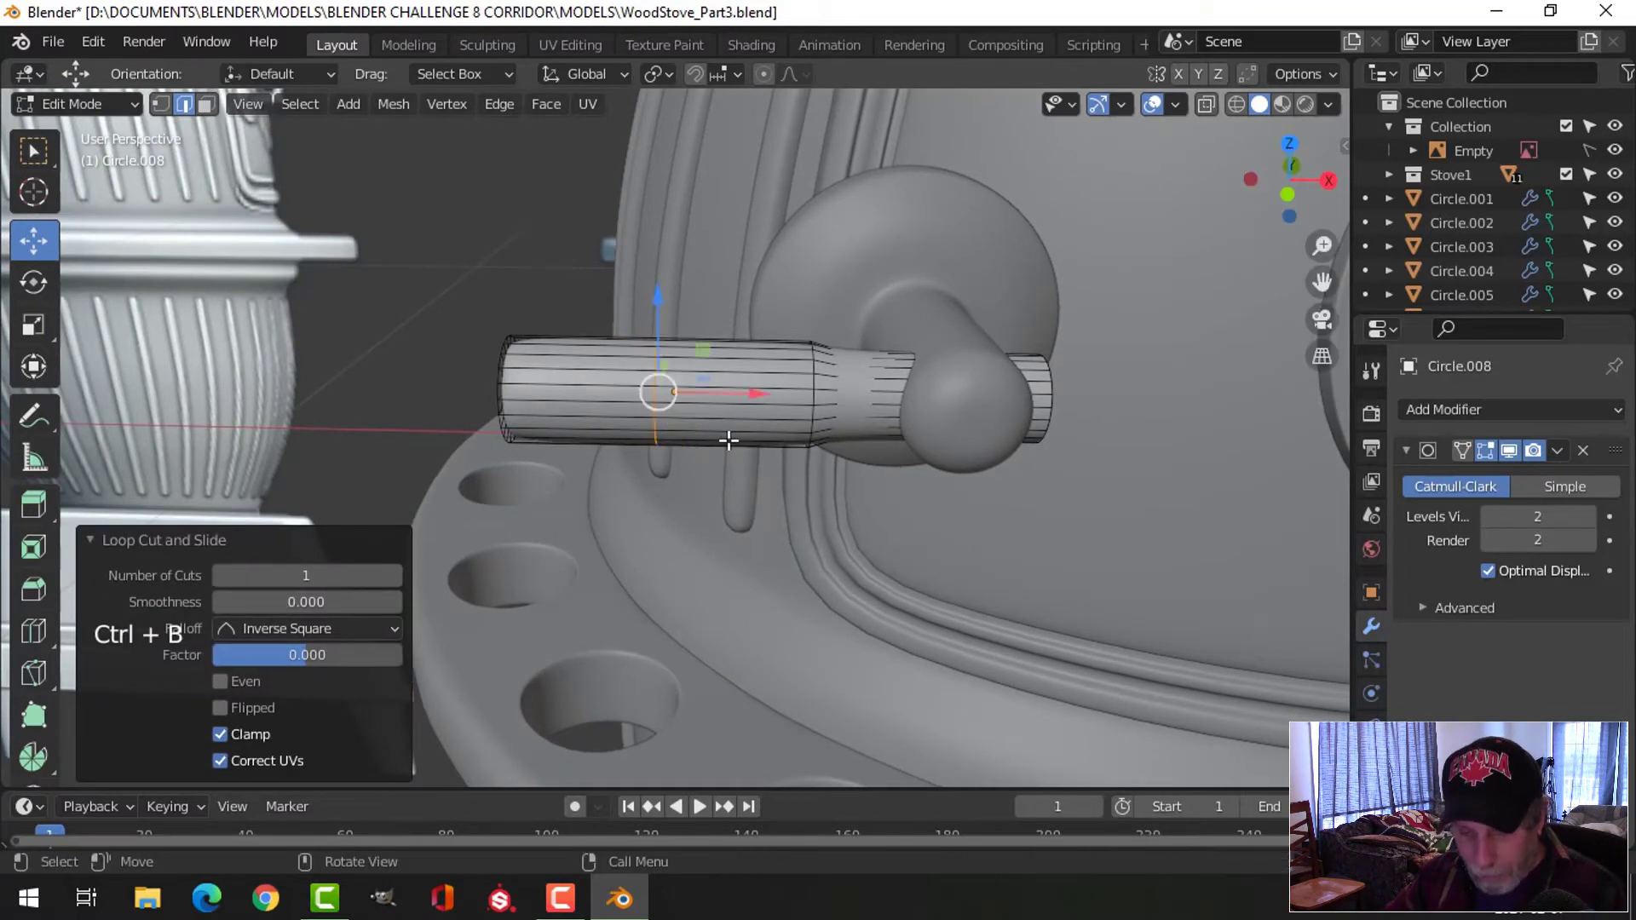
key("s")
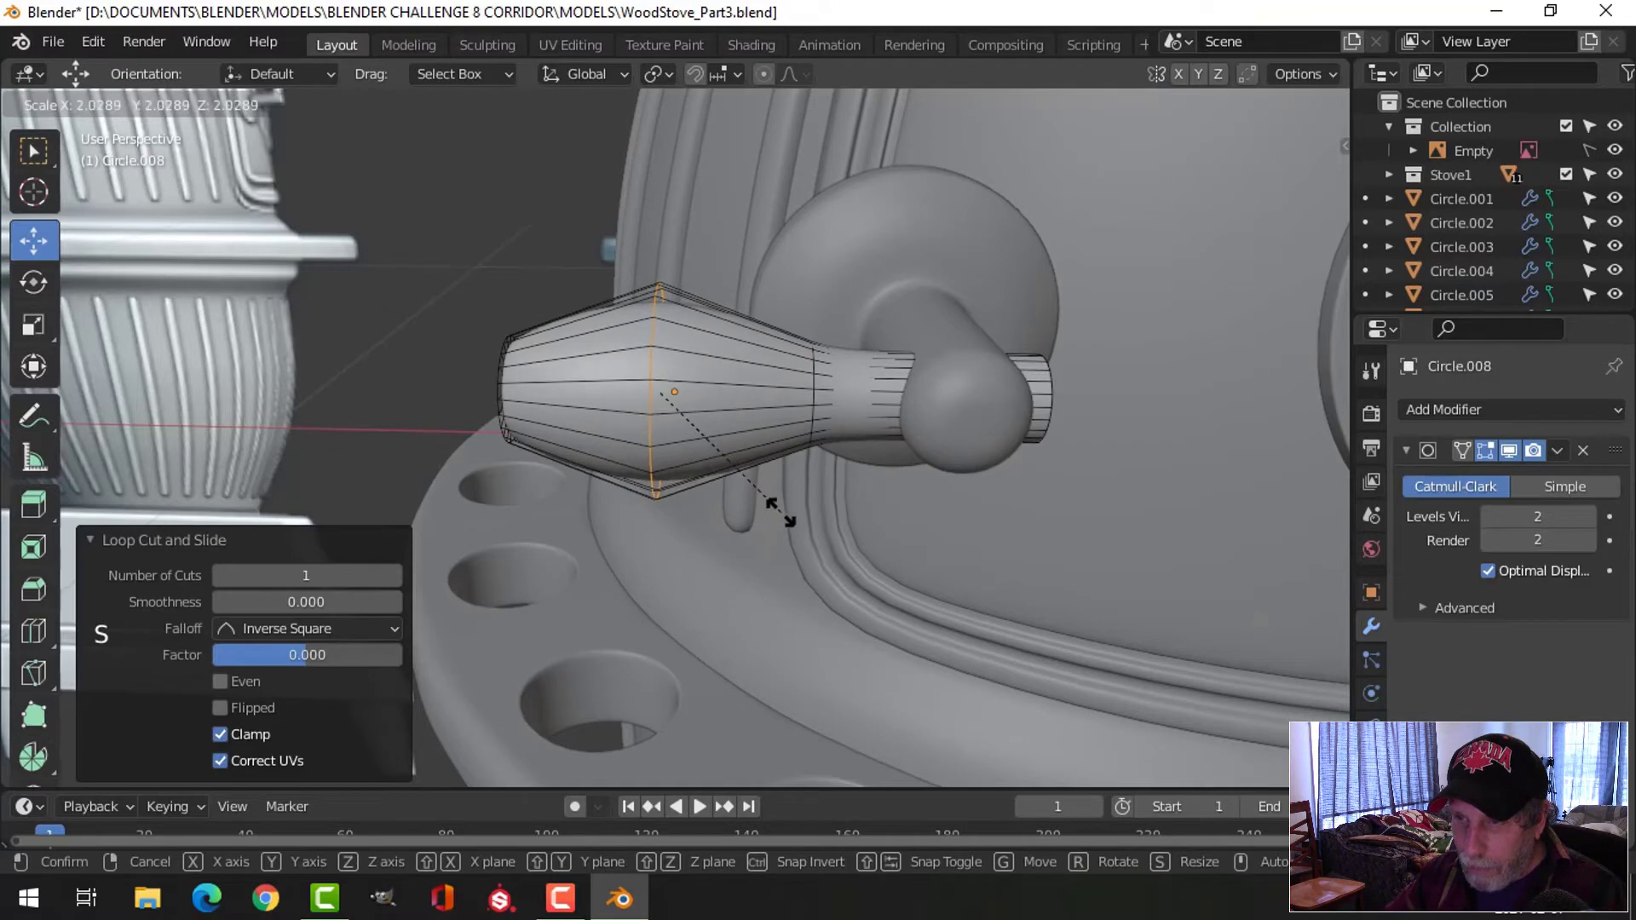
left_click(779, 512)
Bevel the grip's enlarged middle loop with 6 segments to round the bulge
key("ctrl+b")
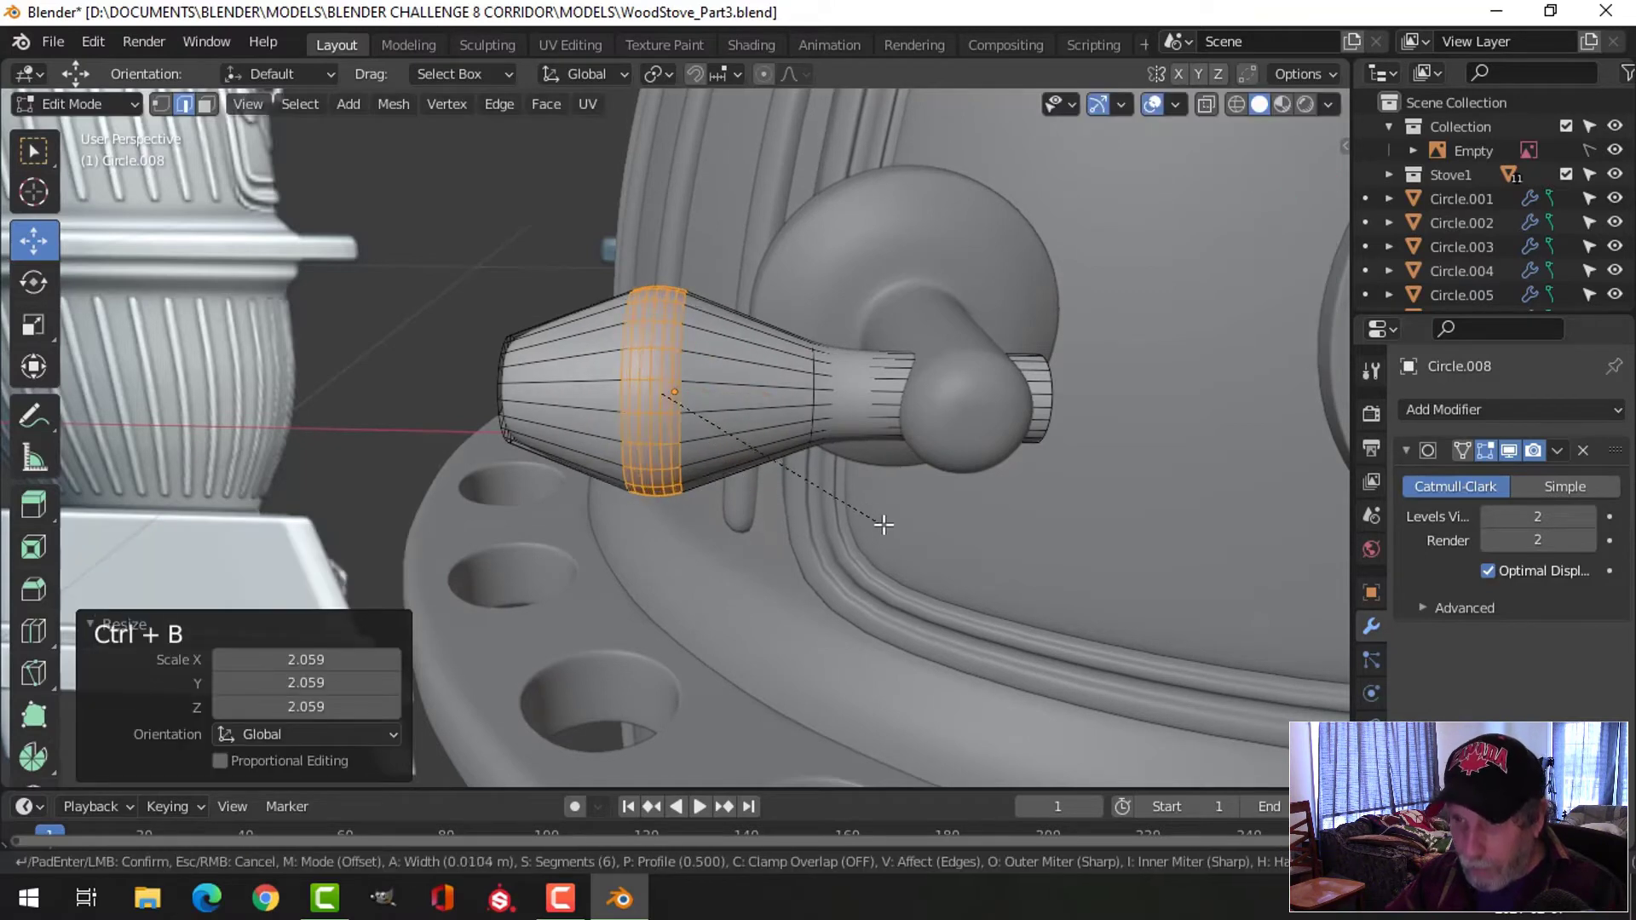
left_click(1004, 493)
key("Tab")
scroll(980, 487, "down", 3)
key("alt+a")
middle_click_drag(980, 488, 902, 498)
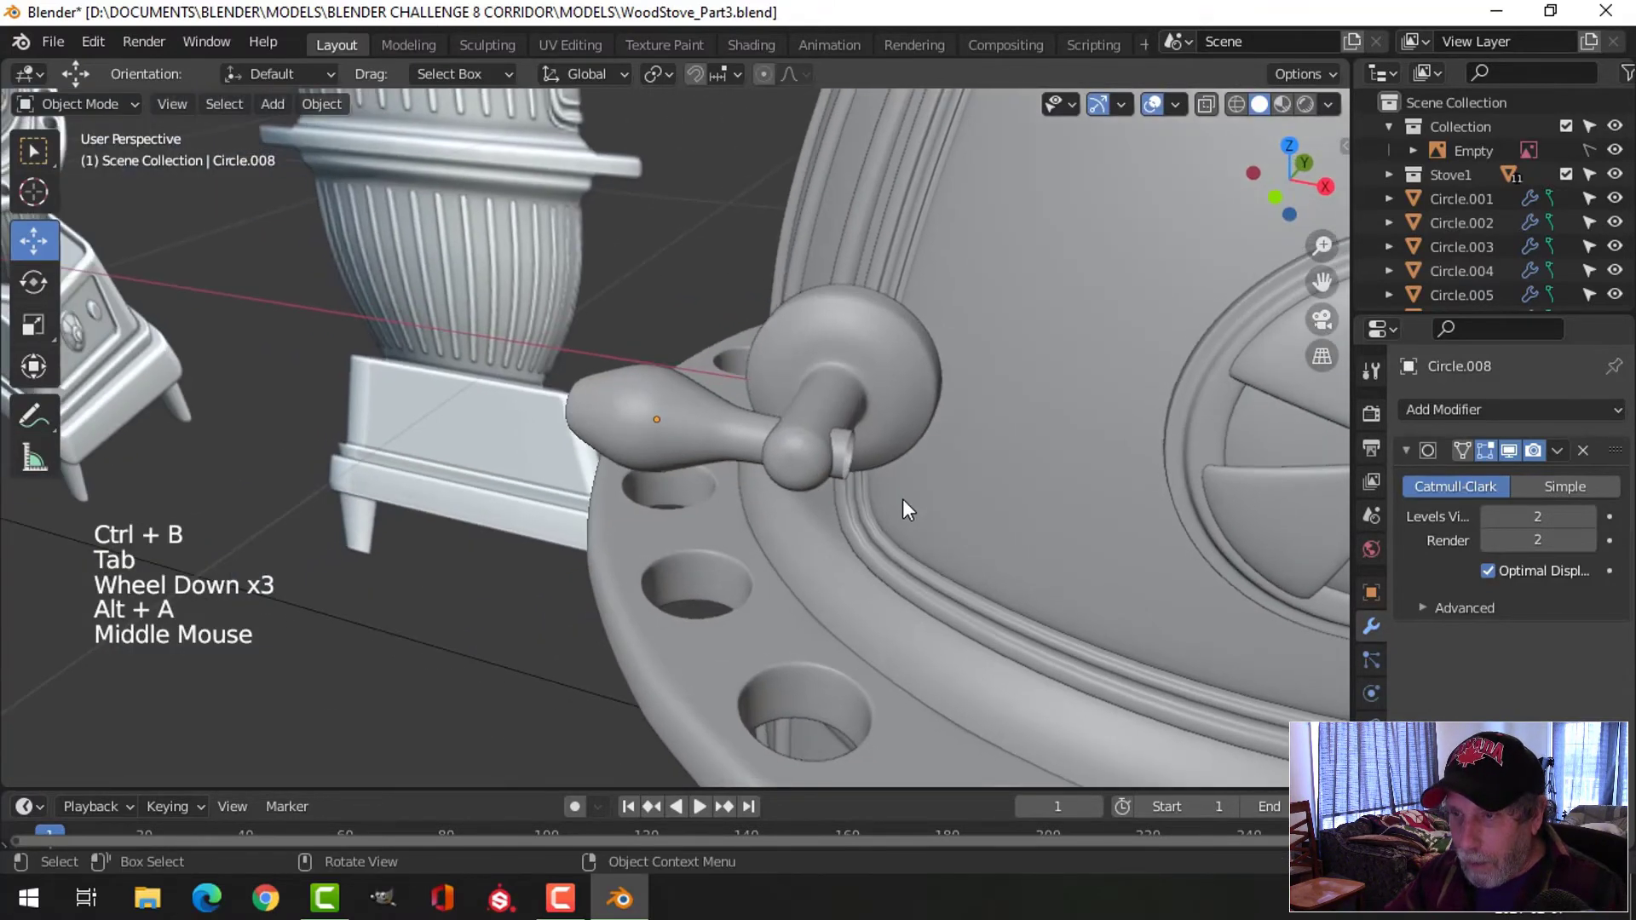
Move the whole grip mesh along X so its open end sits inside the shaft's rounded tip
scroll(902, 498, "up", 2)
left_click(939, 437)
middle_click_drag(939, 437, 1005, 486)
key("Tab")
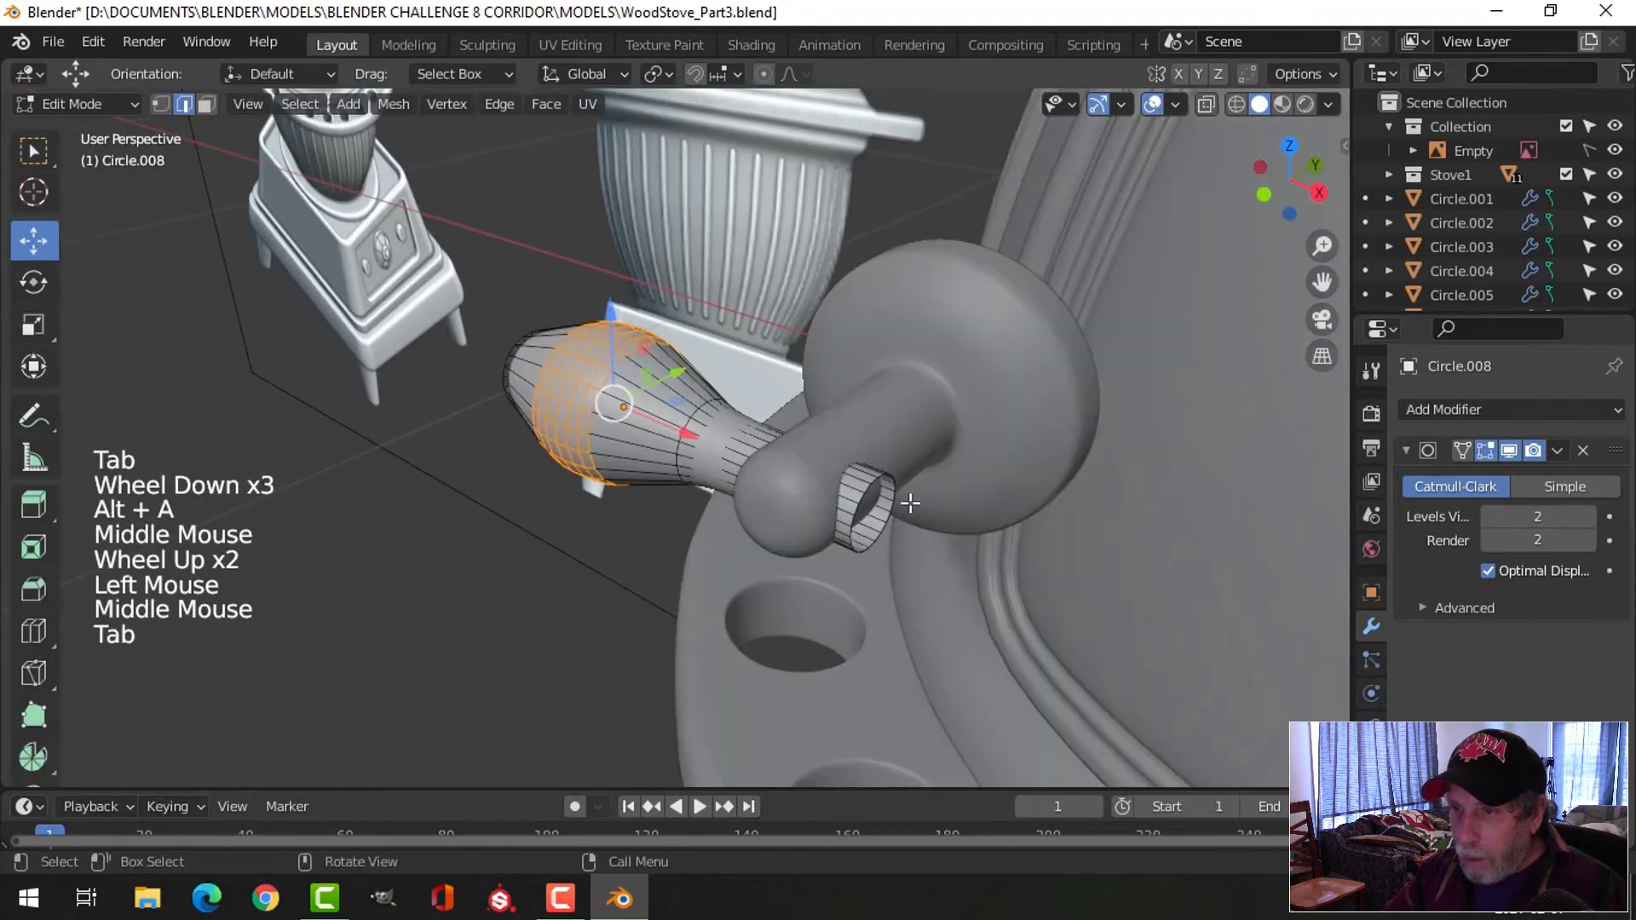
key("alt+a")
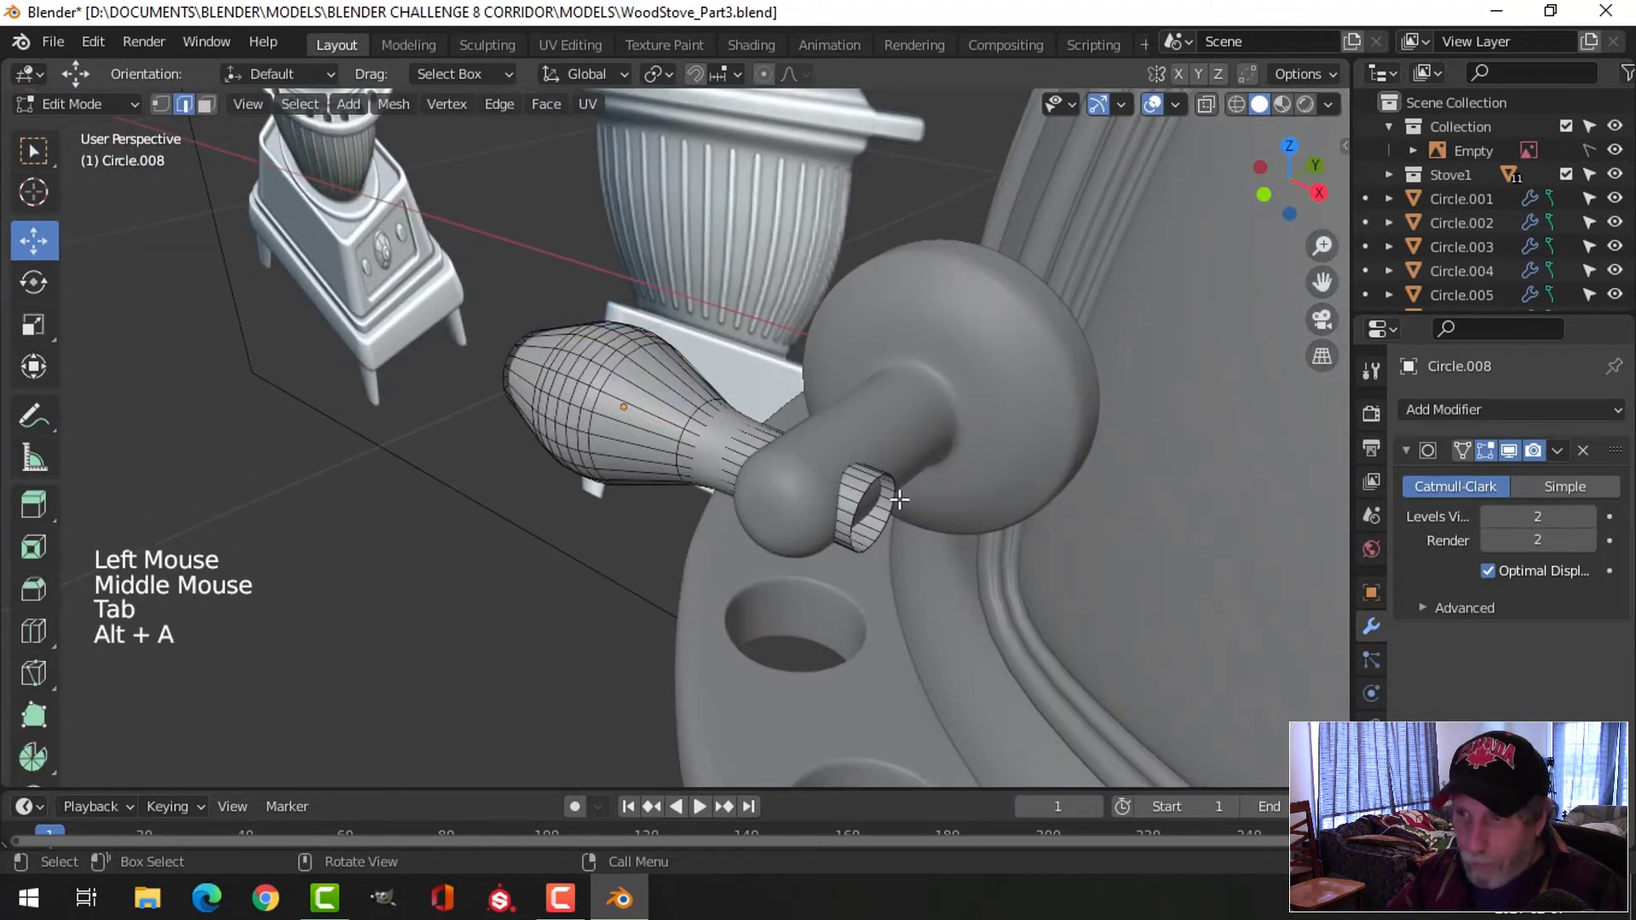
key("a")
middle_click_drag(899, 500, 877, 545)
left_click(725, 439)
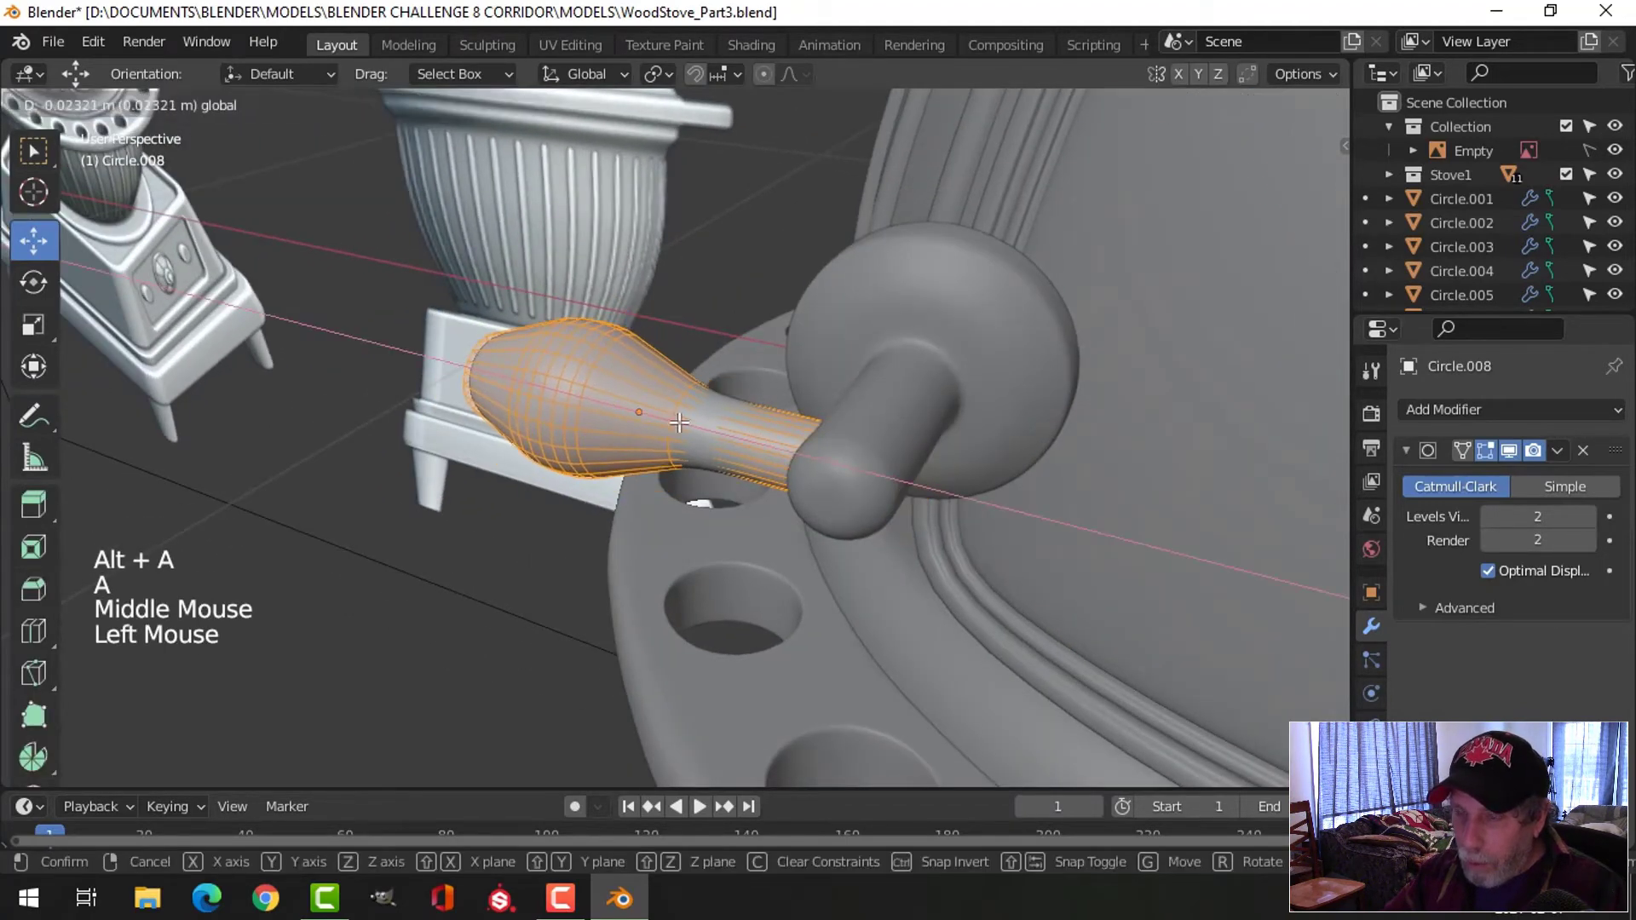
key("Tab")
scroll(753, 513, "down", 3)
key("alt+a")
Add a loop cut on the handle's round base and slide it around the foot of the shaft
middle_click_drag(754, 513, 814, 540)
scroll(826, 485, "down", 3)
scroll(770, 550, "up", 2)
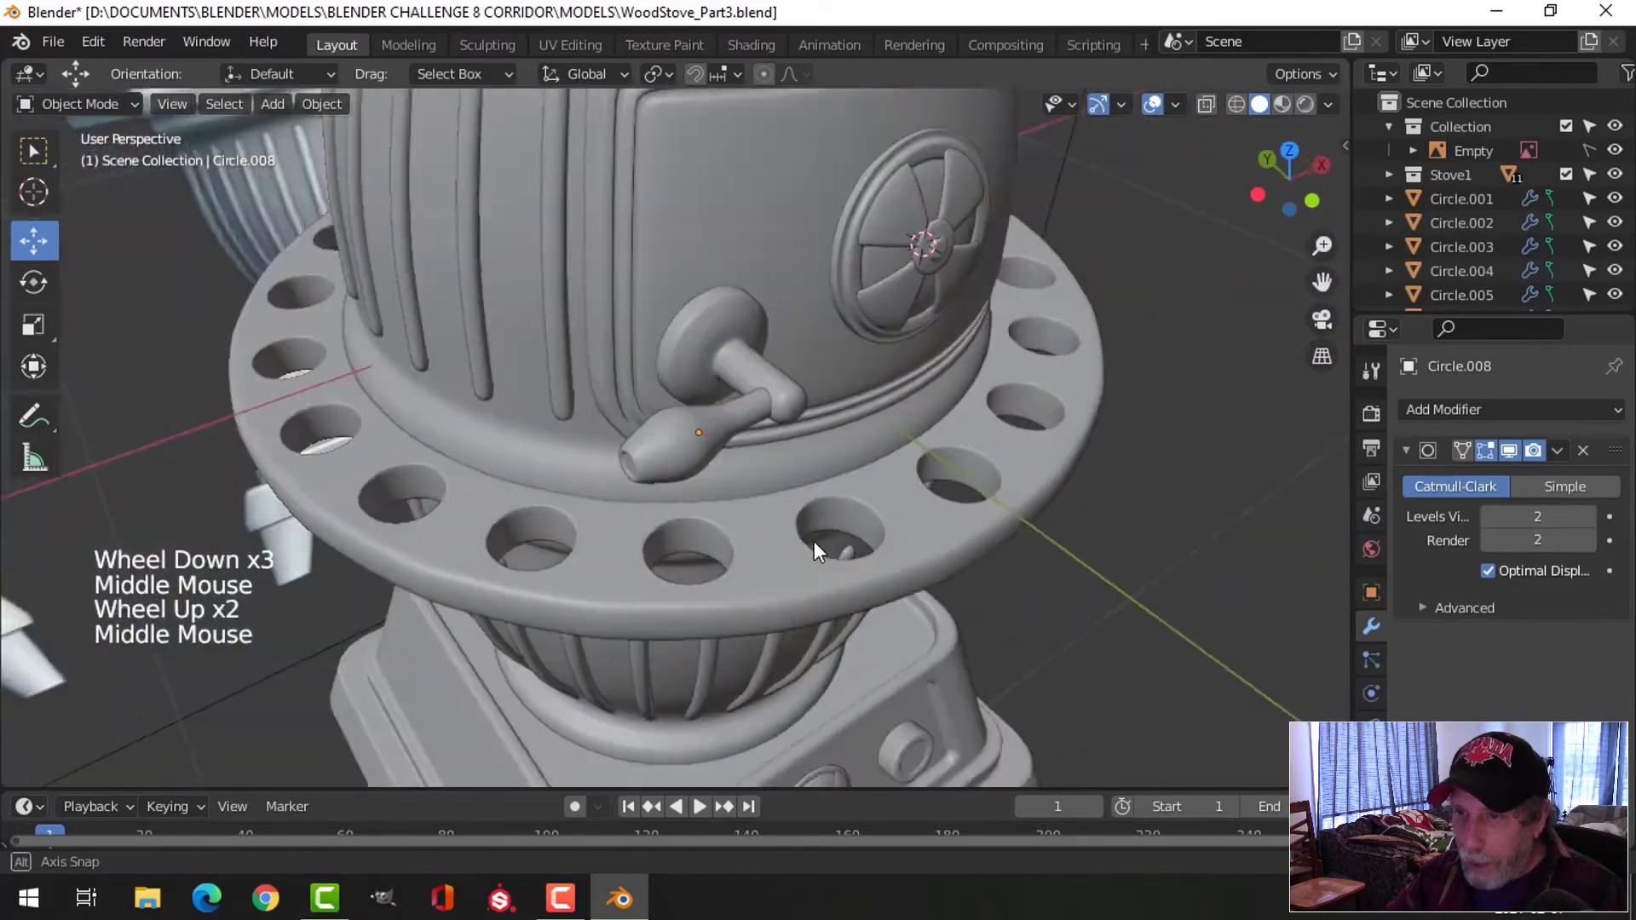
scroll(814, 540, "up", 2)
middle_click_drag(800, 451, 814, 486, "shift")
middle_click_drag(814, 486, 827, 515)
left_click(651, 423)
middle_click_drag(651, 423, 736, 499)
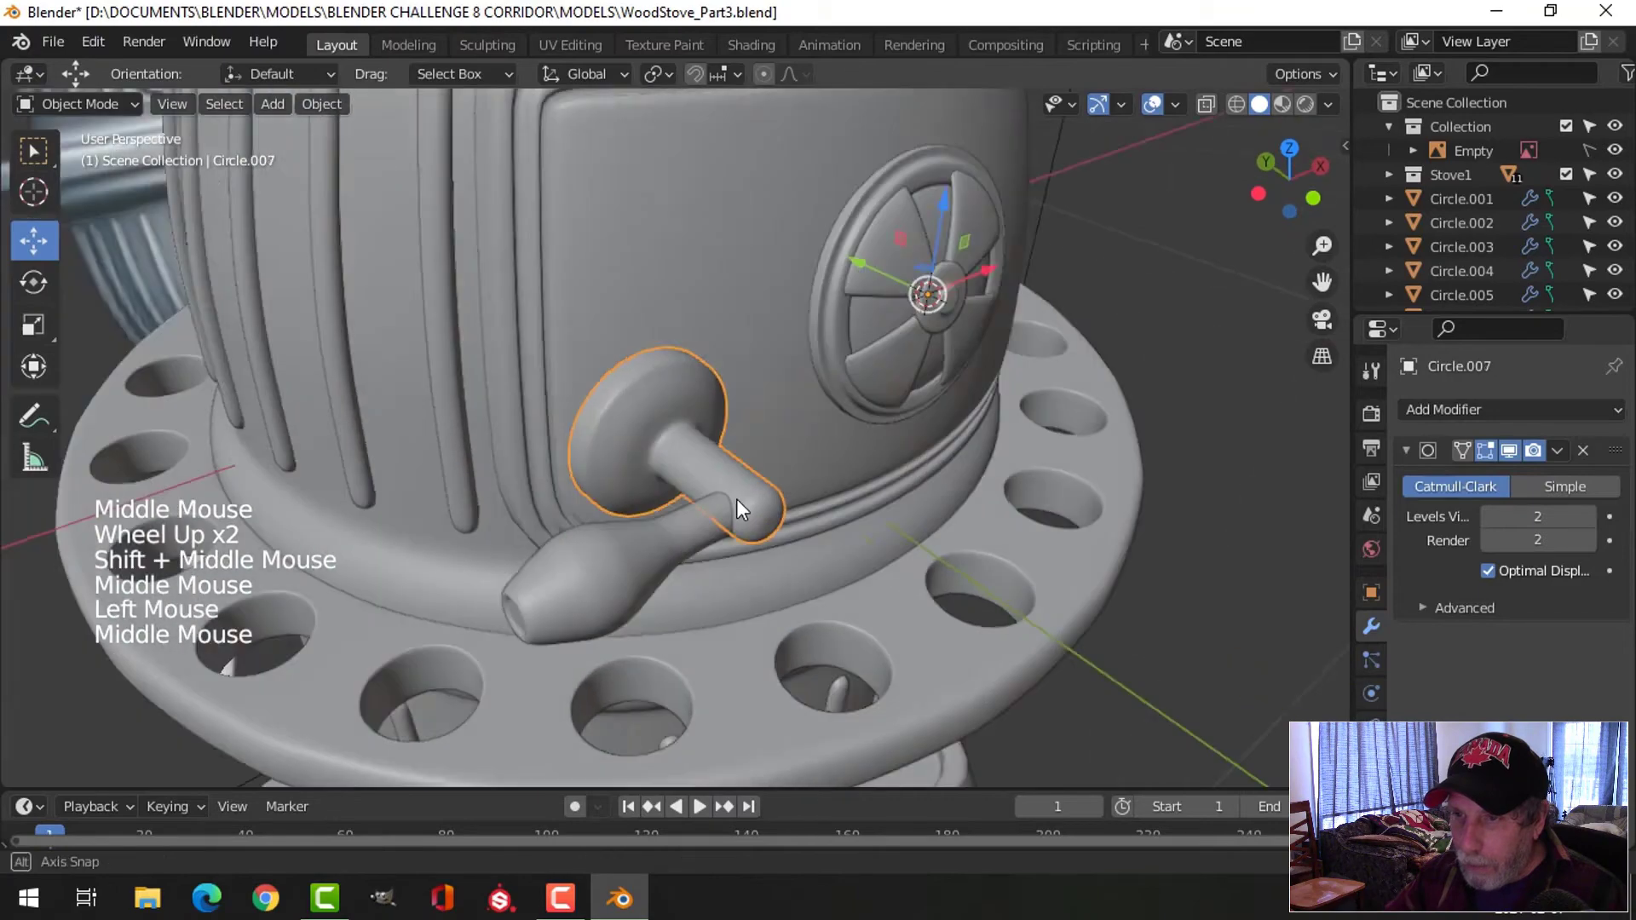
key("Tab")
scroll(736, 499, "up", 3)
key("alt+a")
key("ctrl+r")
left_click(697, 385)
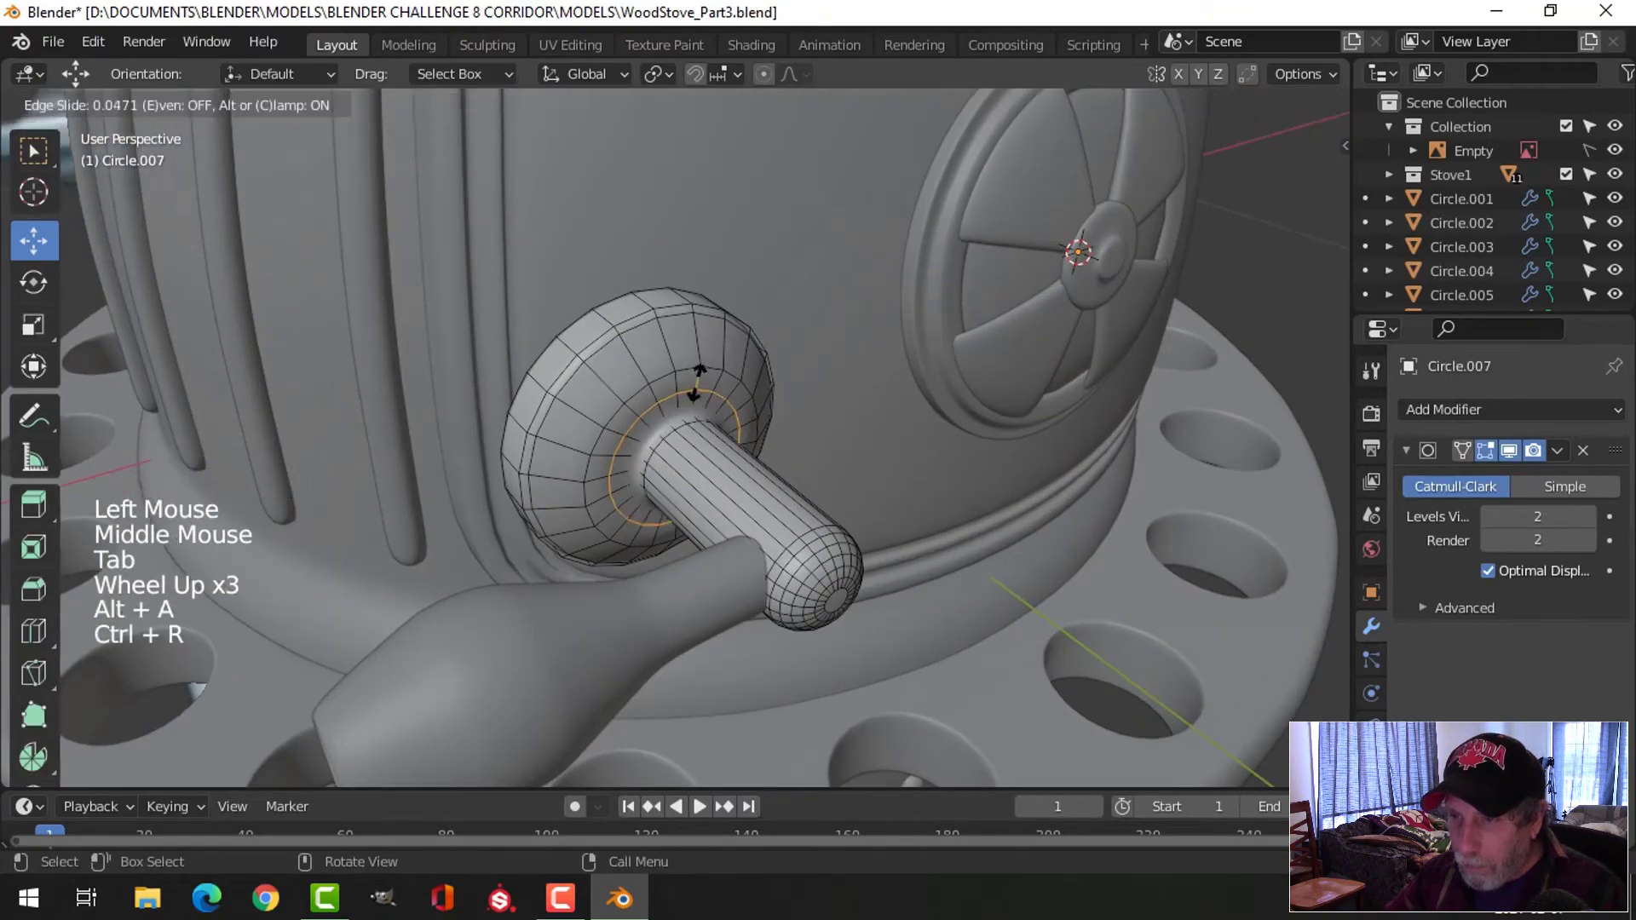
left_click(704, 375)
key("Tab")
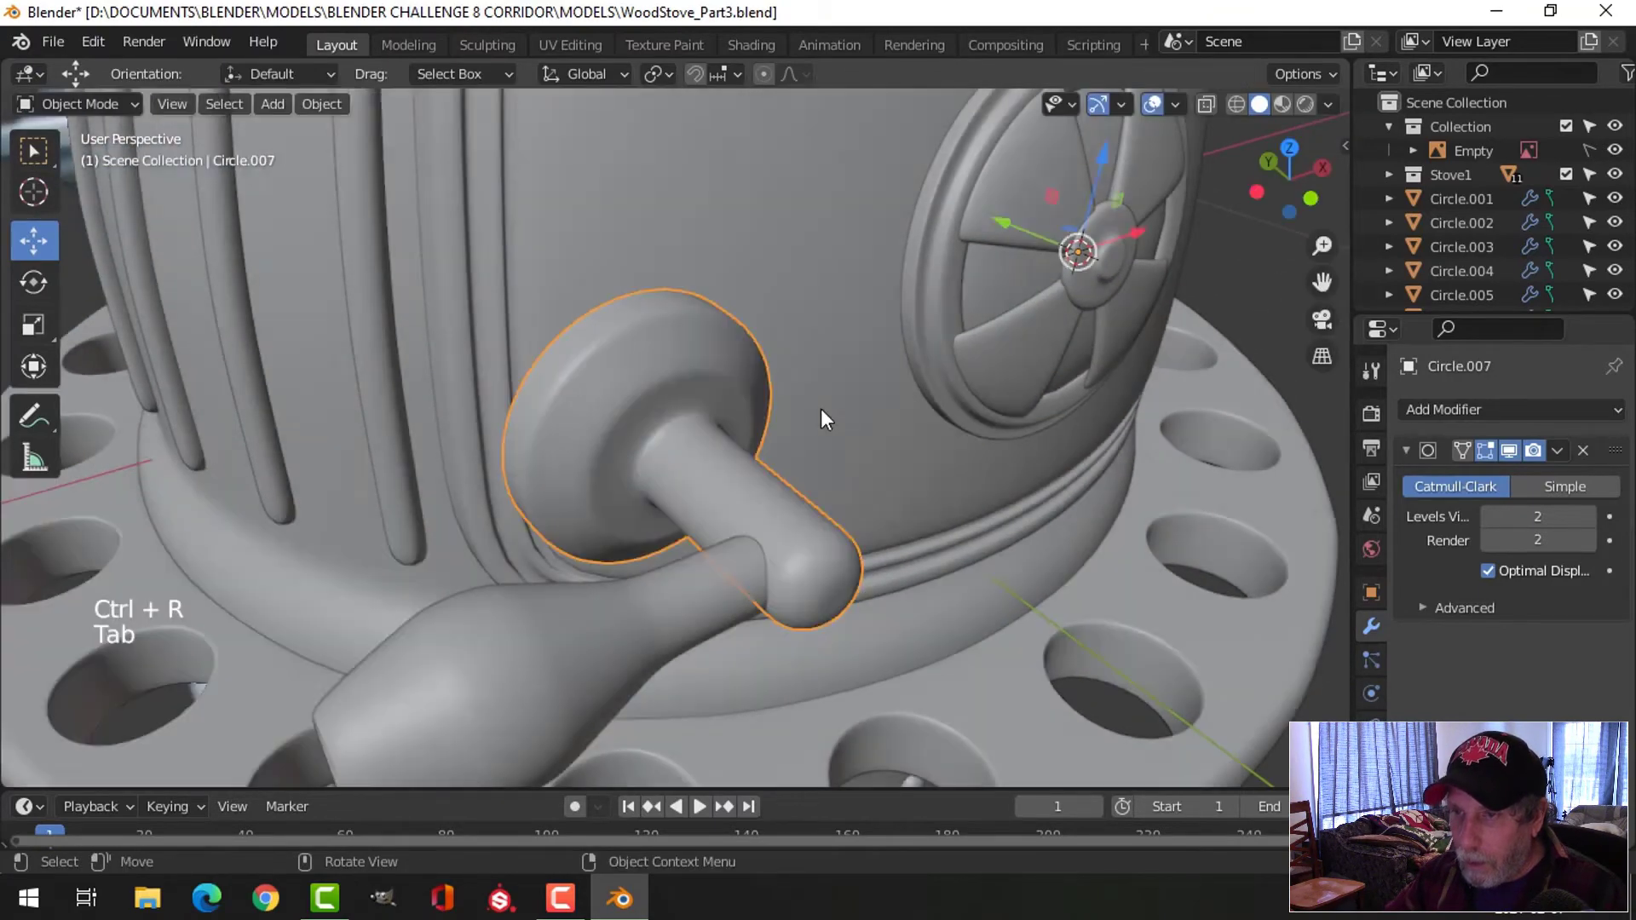
Set the origins of the grip and the handle base object to their geometry
scroll(852, 434, "down", 3)
key("alt+a")
middle_click_drag(896, 458, 819, 507)
scroll(777, 477, "down", 4)
scroll(606, 500, "up", 2)
left_click(607, 499)
left_click(718, 421, "shift")
middle_click_drag(718, 421, 901, 513)
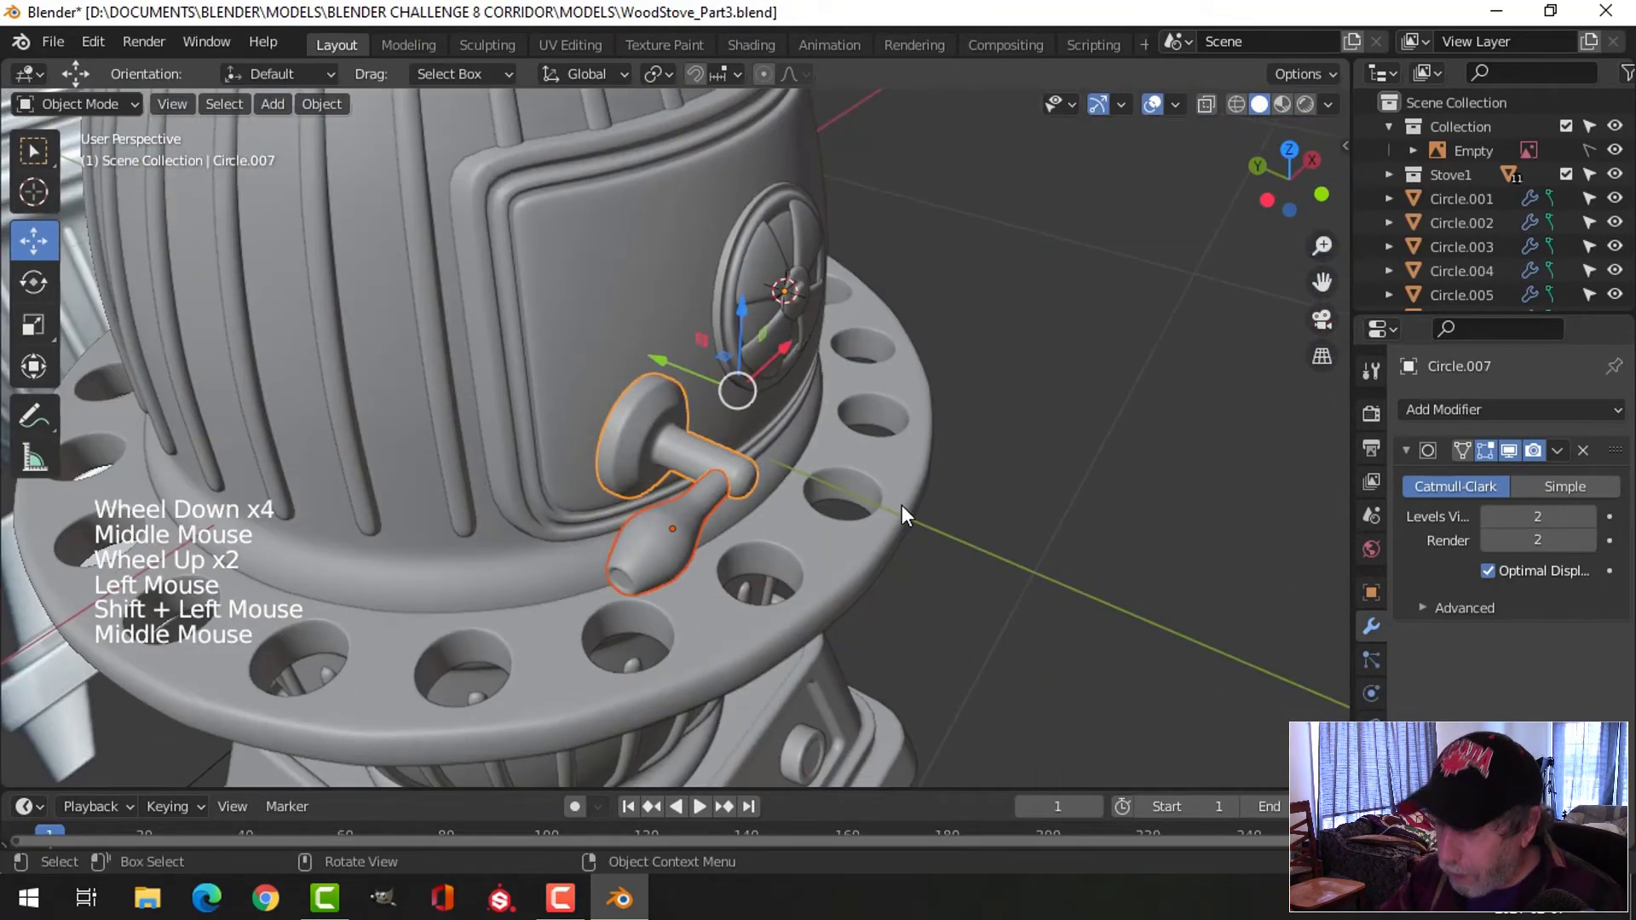
left_click(322, 104)
mouse_move(349, 154)
left_click(664, 180)
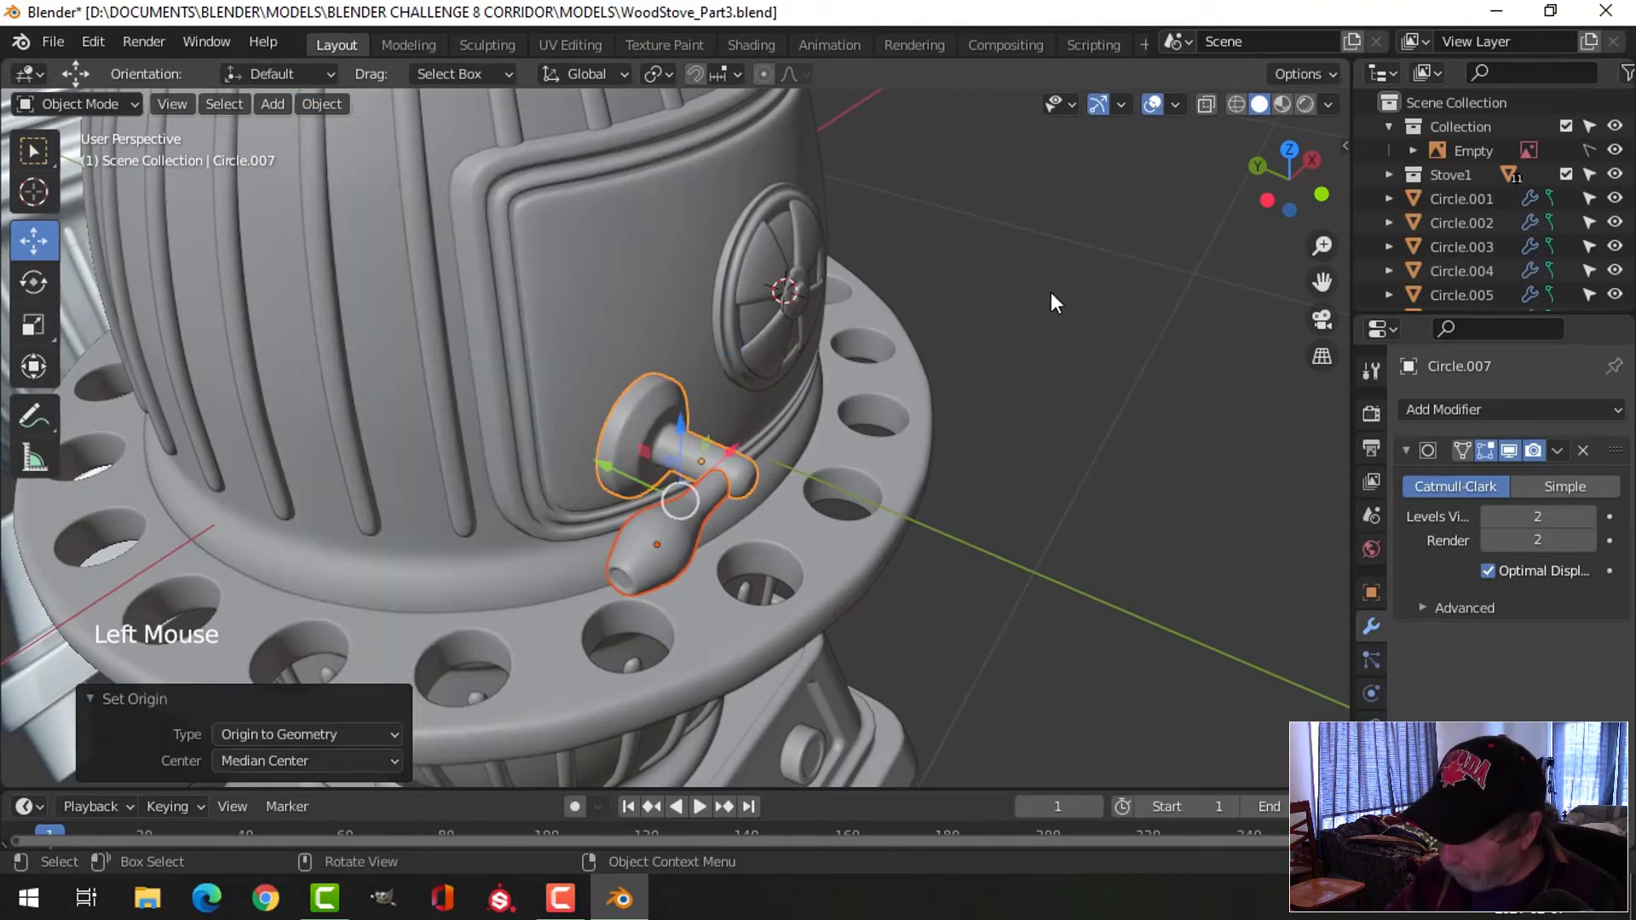
Move the complete handle in front view about 0.121 m along X and 0.084 m up in Z
key("KP_1")
key("g")
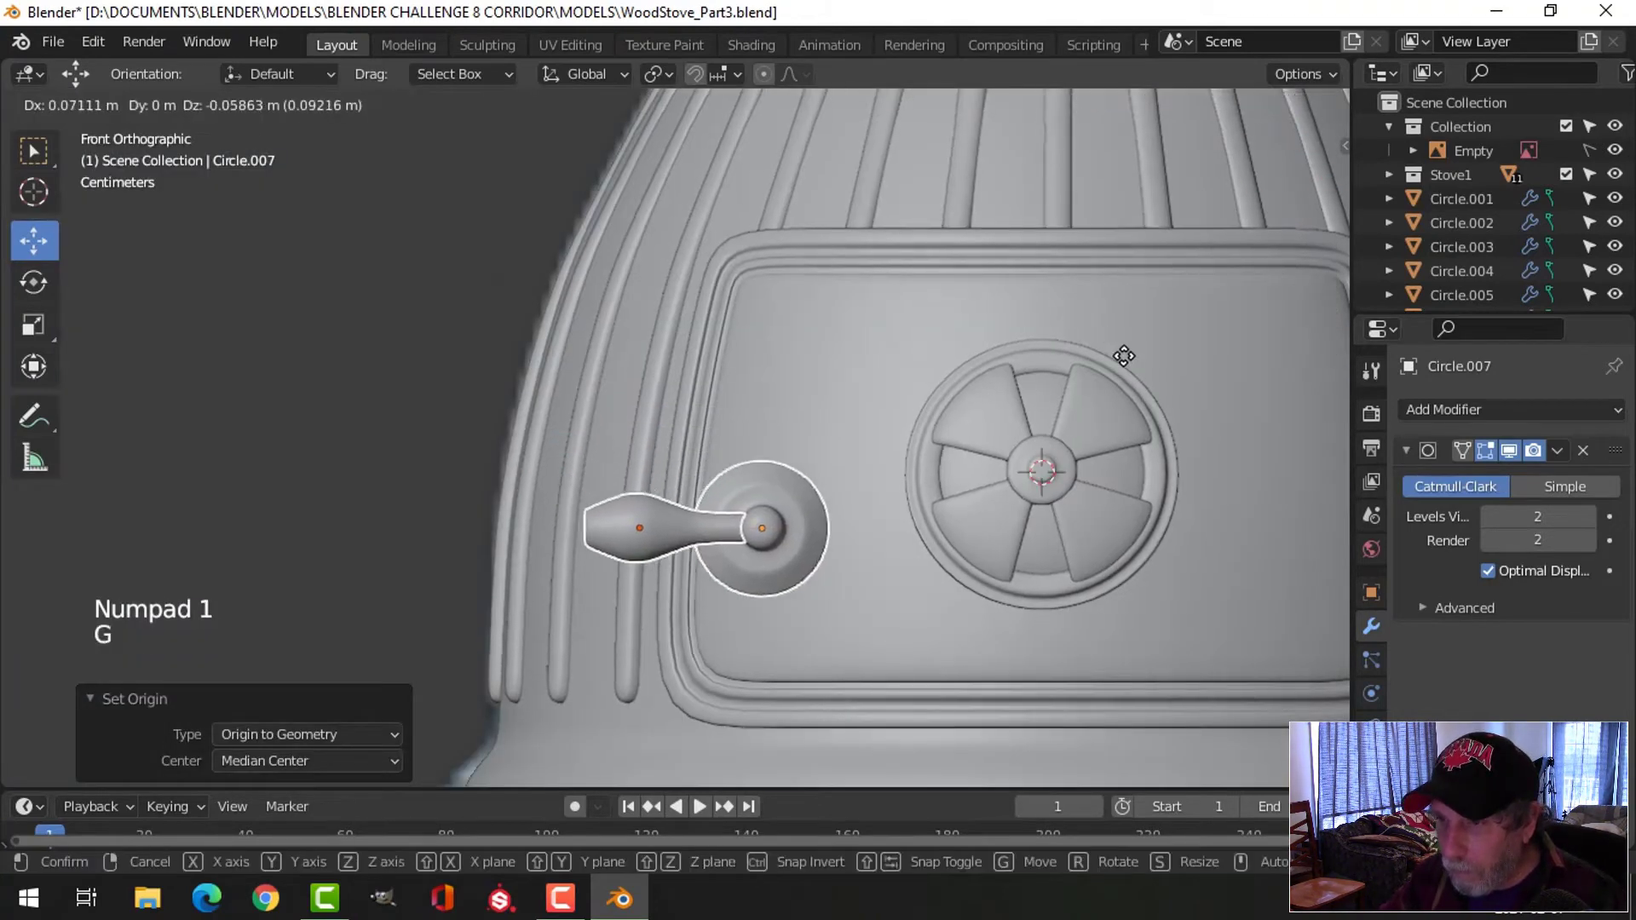
left_click(1166, 213)
middle_click_drag(1165, 213, 883, 358)
Move the handle in left view toward the door, about 0.125 m along Y and 0.010 m along Z
scroll(883, 358, "up", 2)
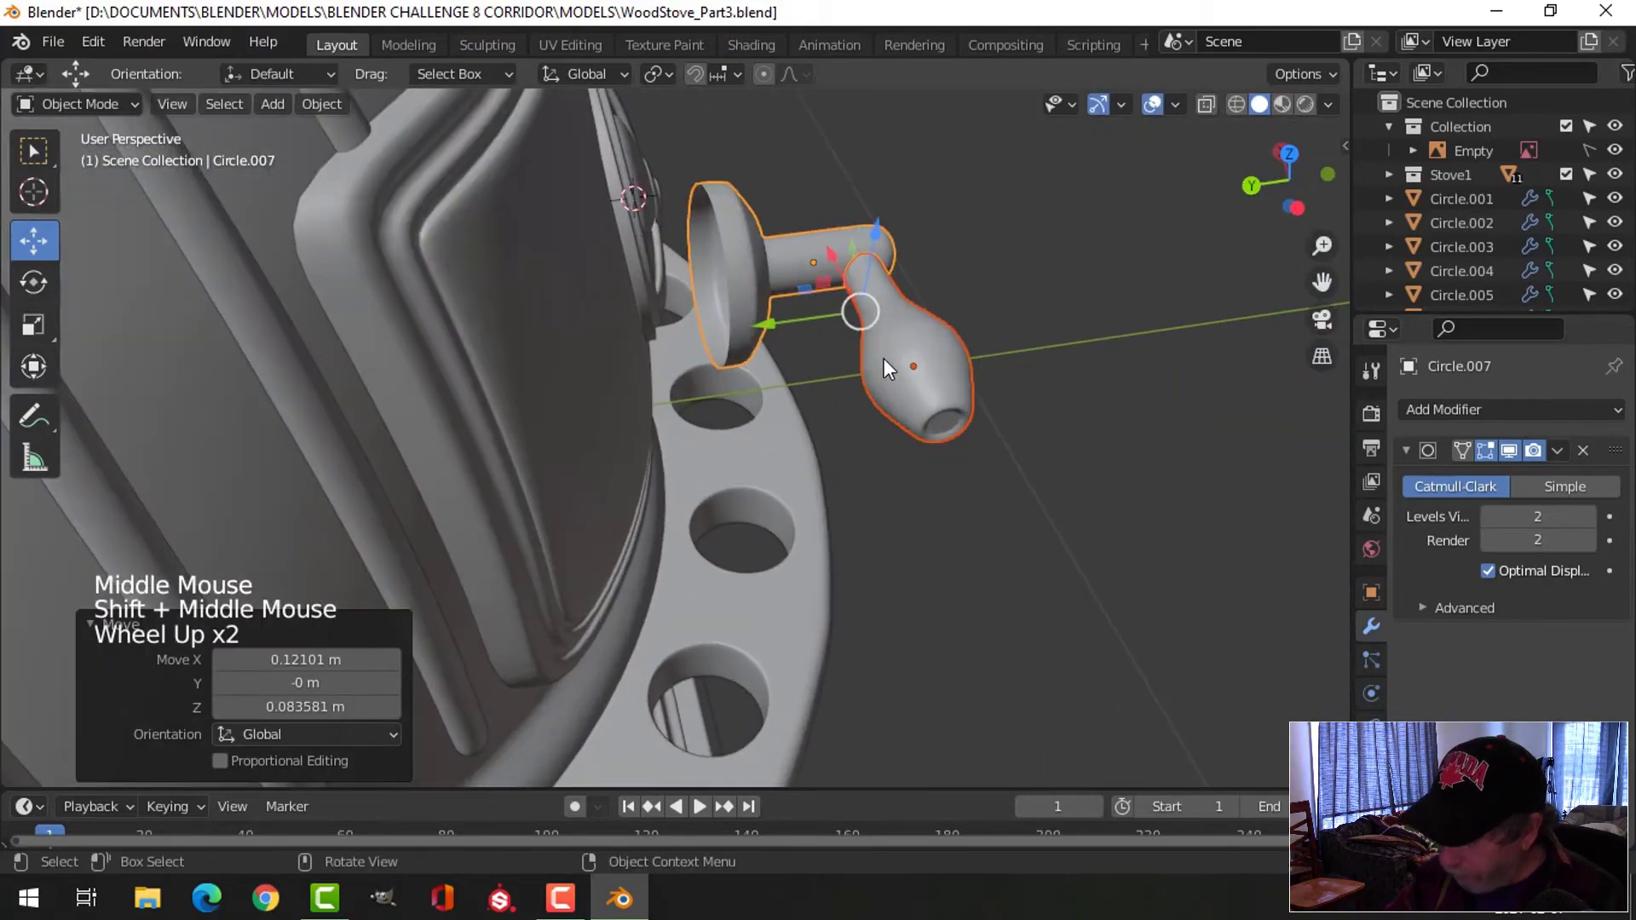
key("ctrl+KP_3")
key("g")
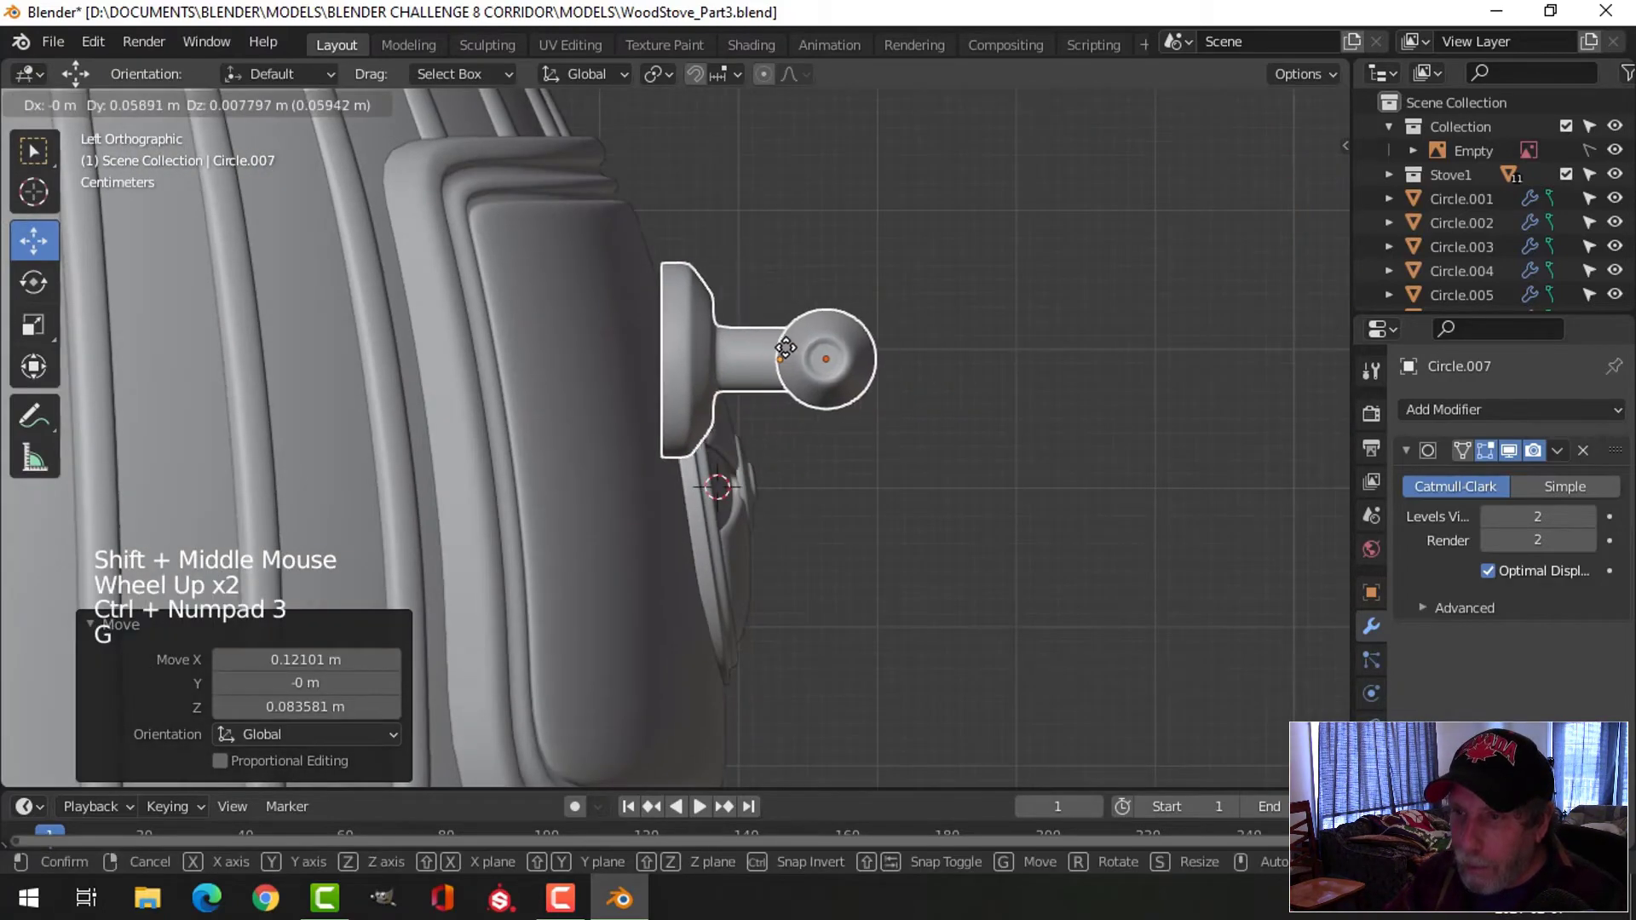
left_click(730, 348)
middle_click_drag(730, 348, 611, 412)
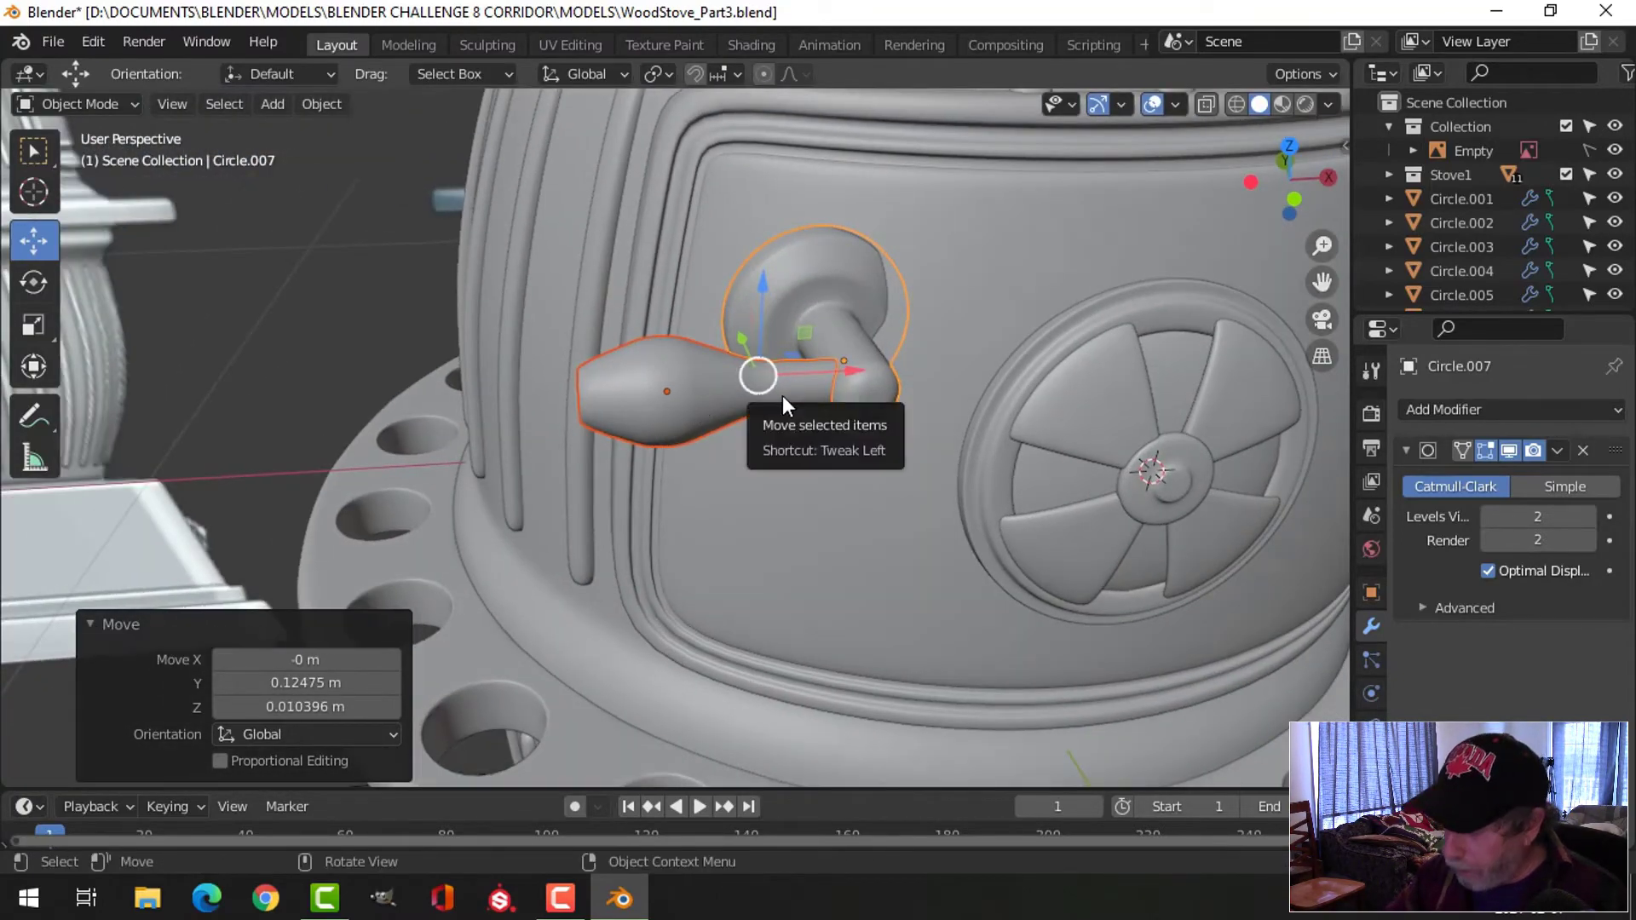
Rotate the handle about -6.9° in left view to follow the door's slope
key("ctrl+KP_3")
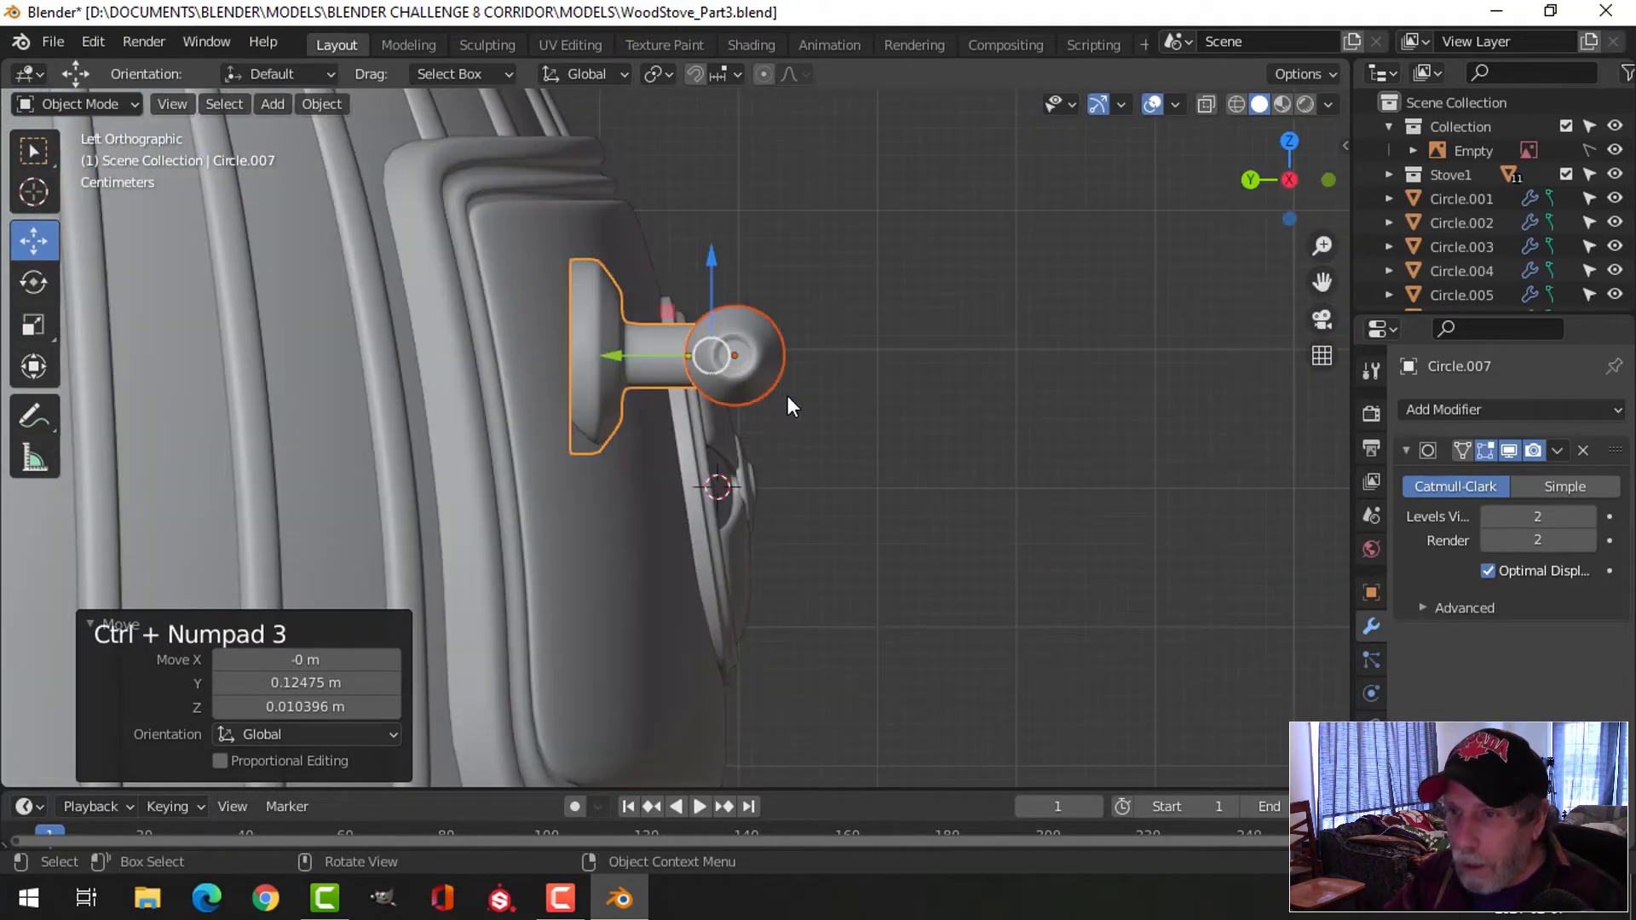
scroll(787, 399, "up", 2)
middle_click_drag(705, 421, 804, 451, "shift")
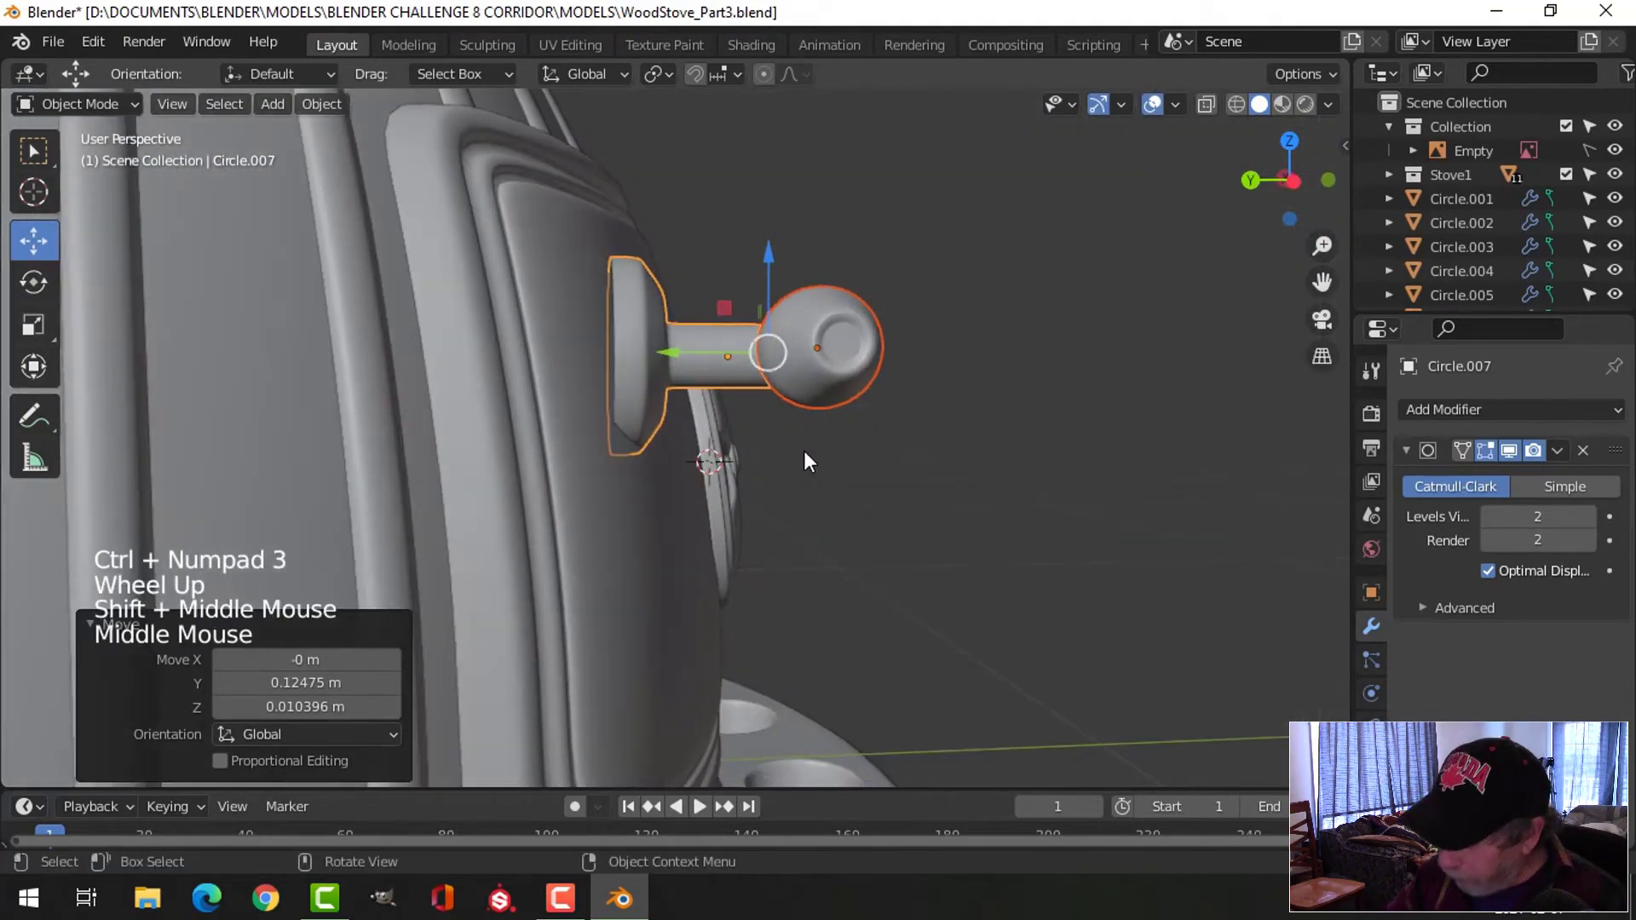
key("ctrl+KP_3")
key("r")
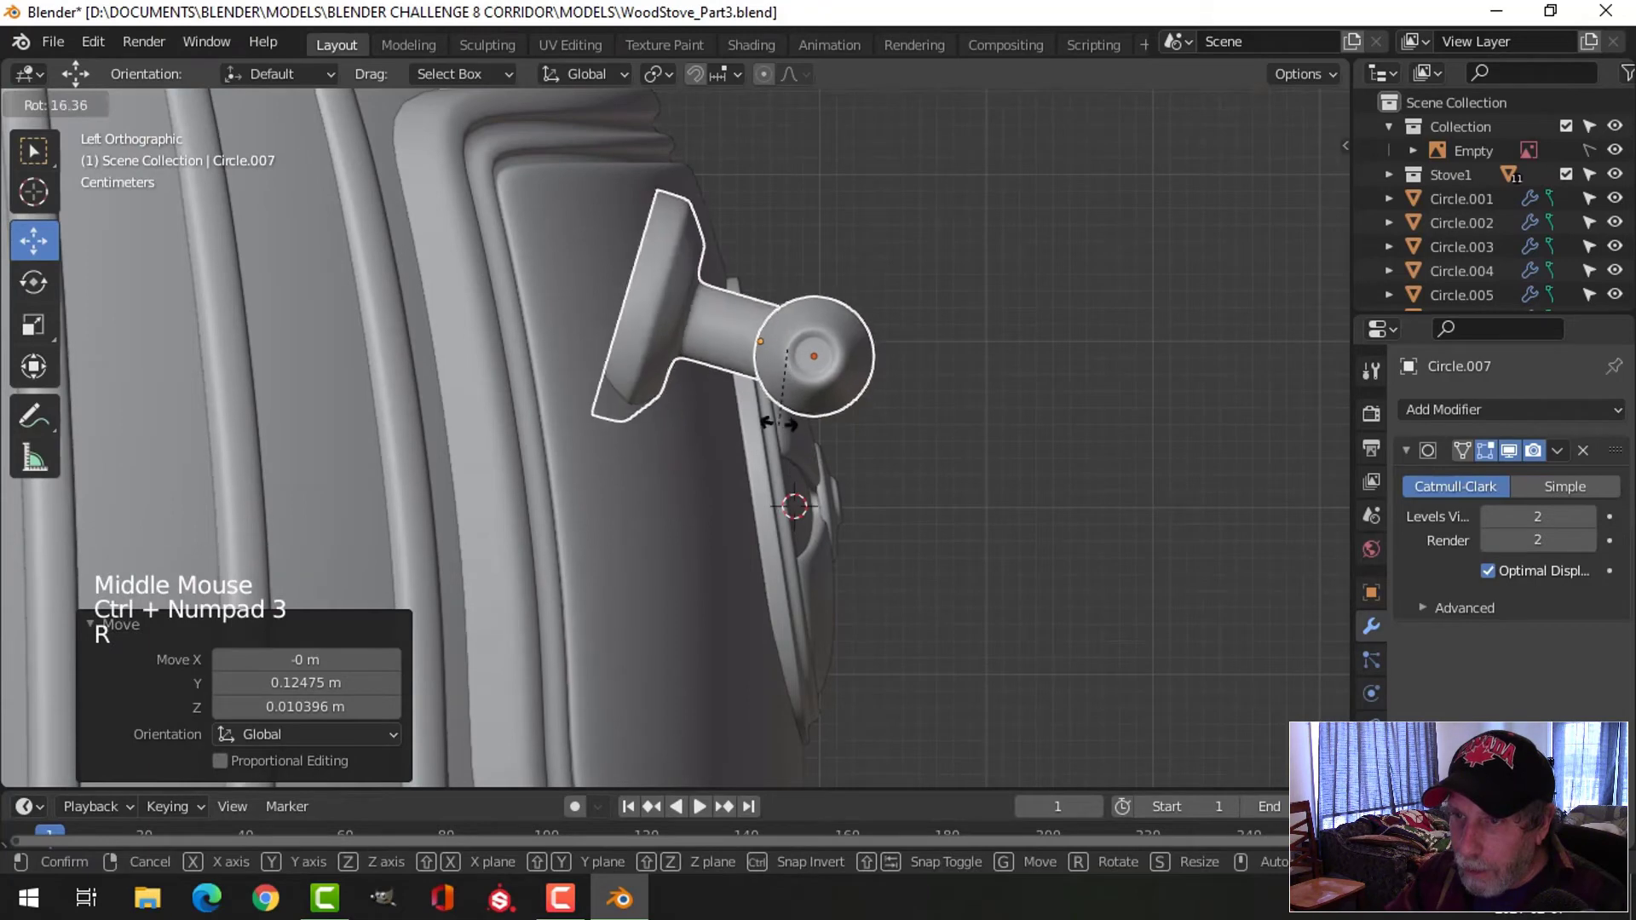
left_click(823, 466)
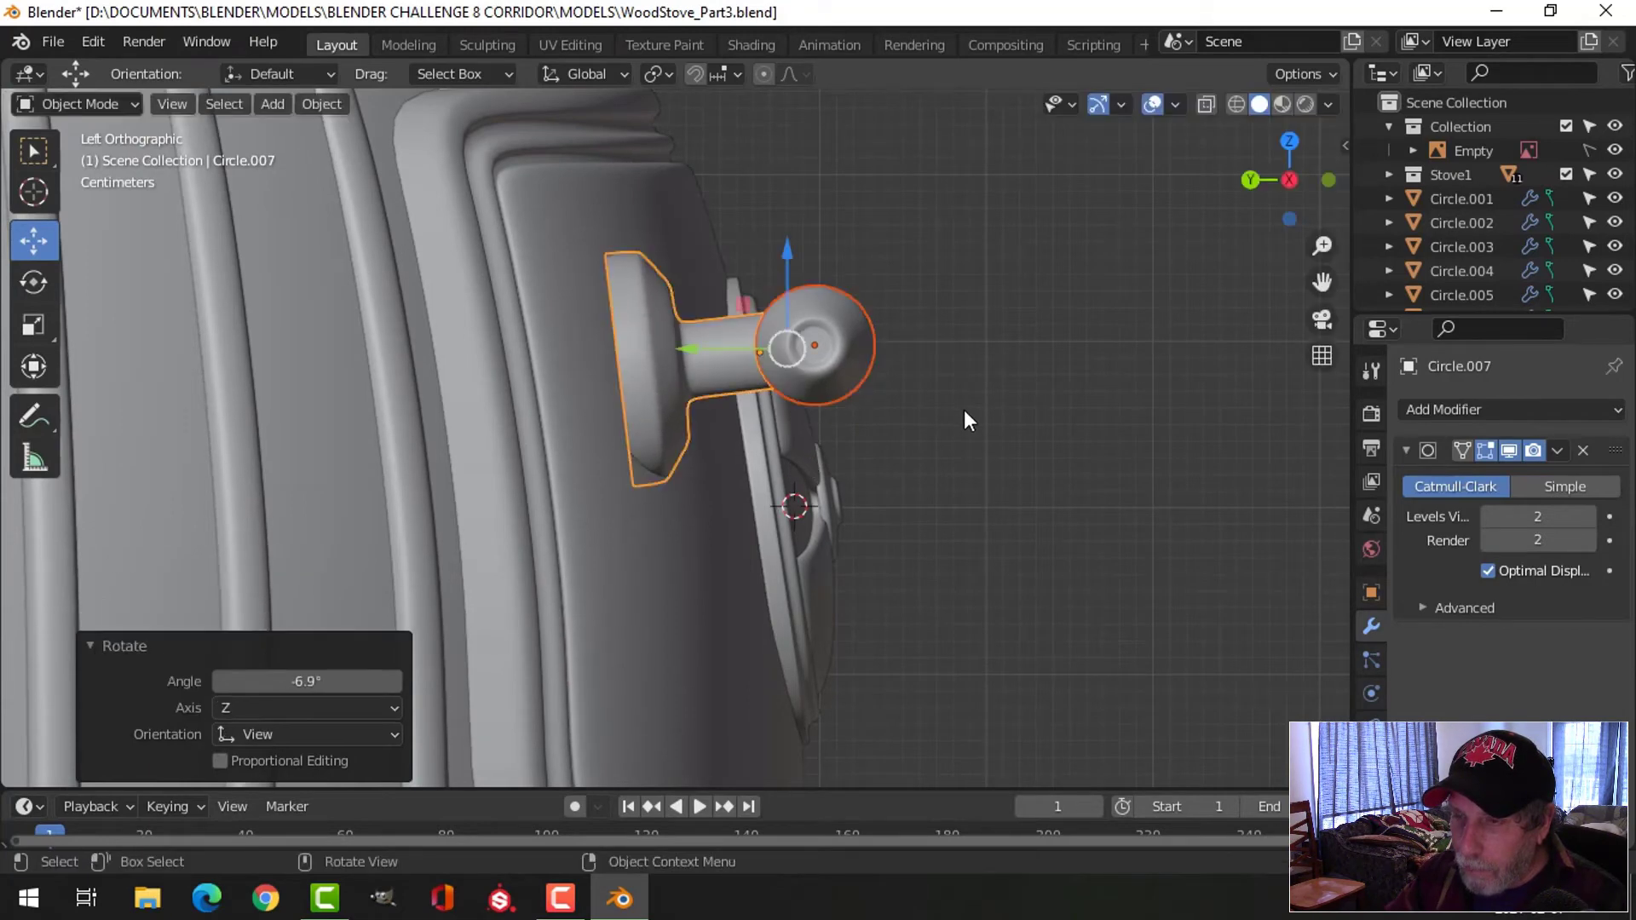
middle_click_drag(968, 412, 972, 415)
Rotate the handle about -21.1° around the global Z axis to follow the door's curve
key("KP_1")
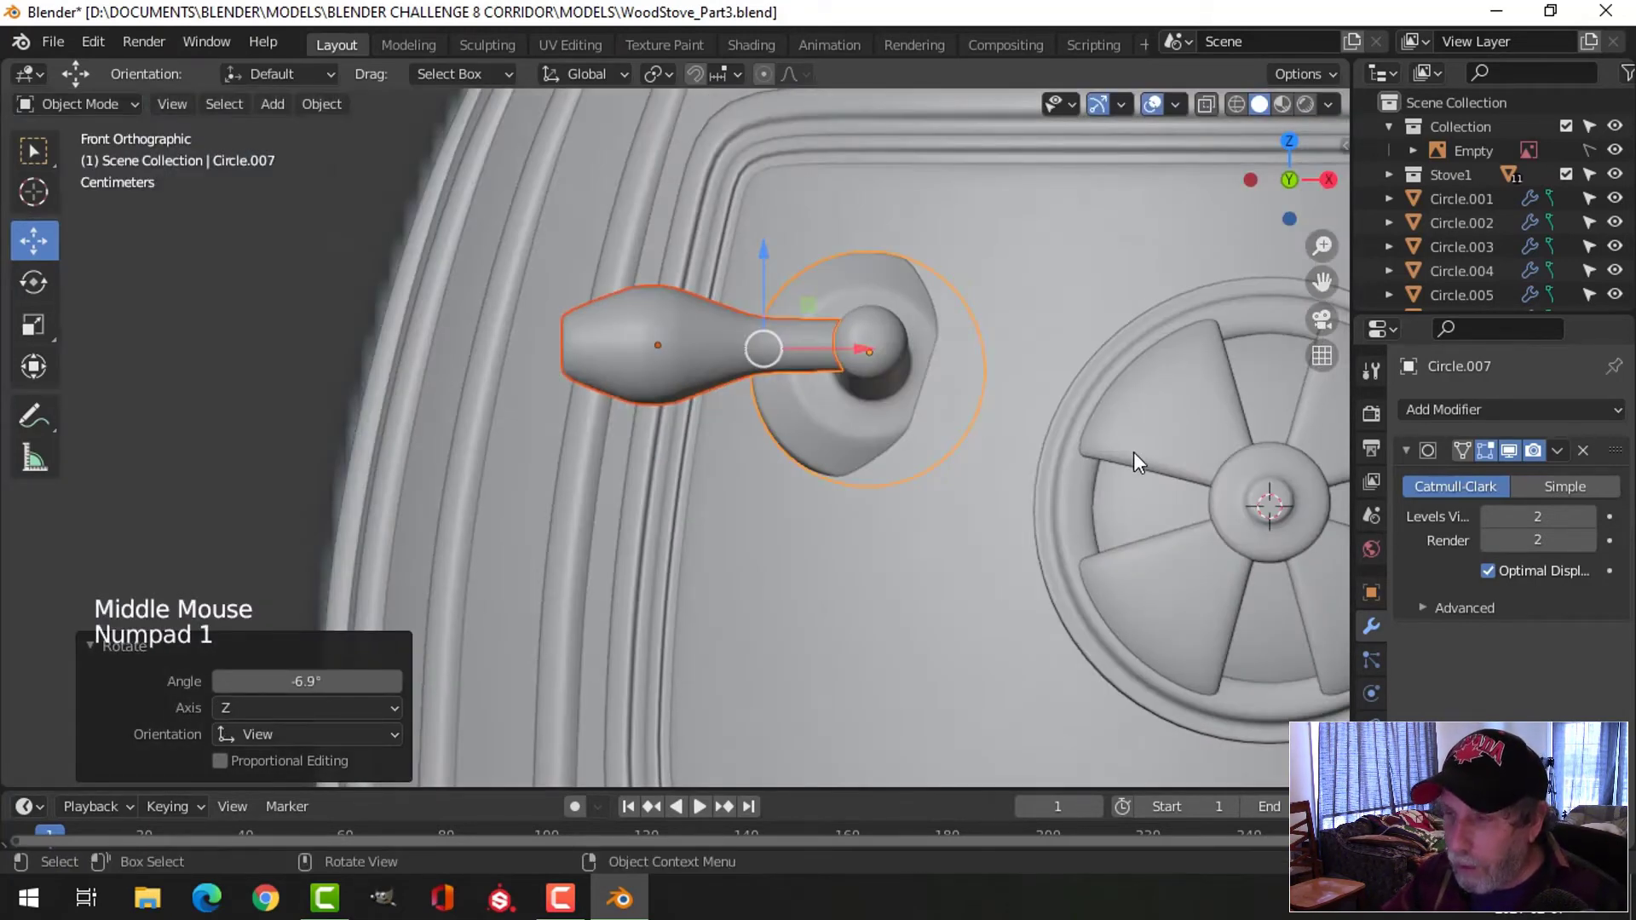
key("r")
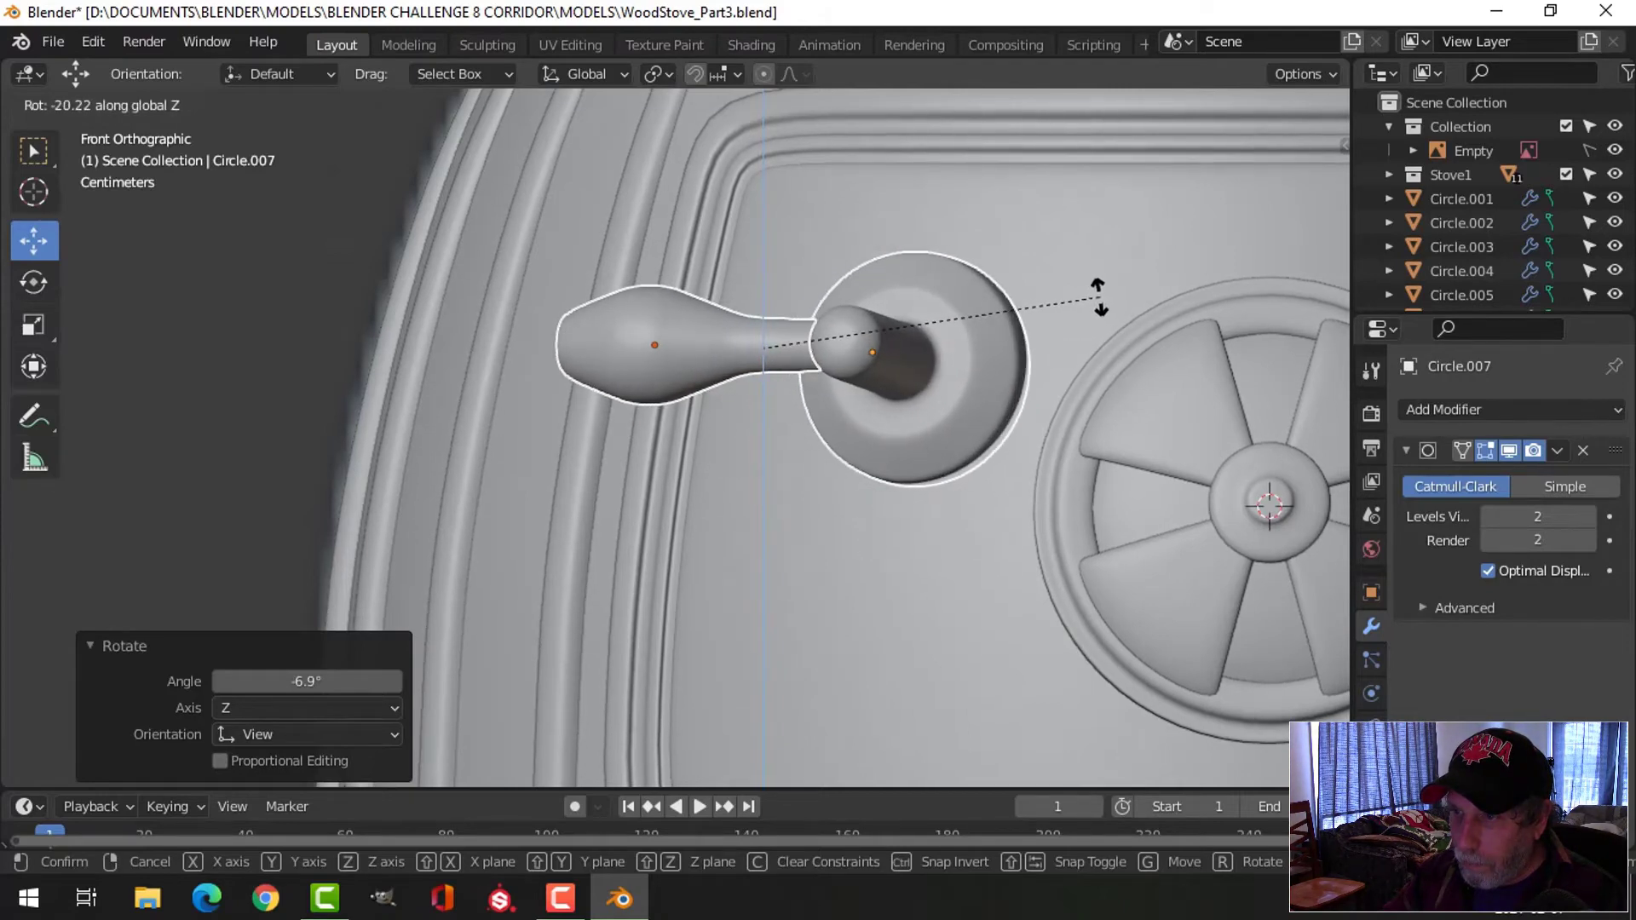
left_click(1102, 291)
scroll(1048, 320, "down", 2)
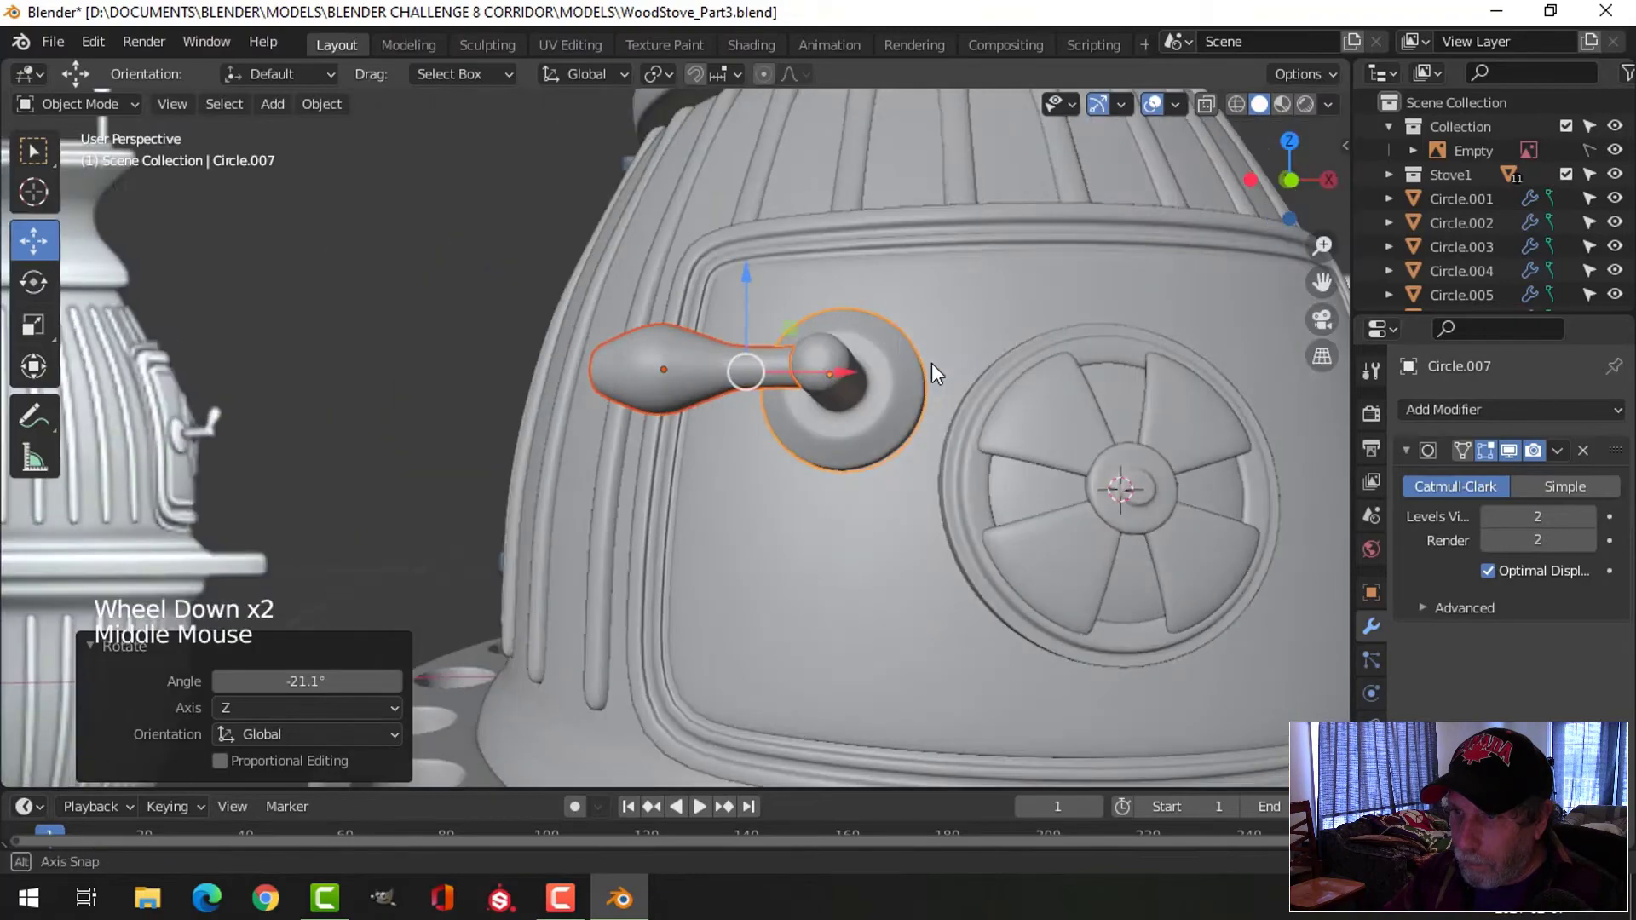
Switch the transform orientation to Local and move the handle about 0.0103 m along its Y axis toward the door
middle_click_drag(933, 363, 971, 571)
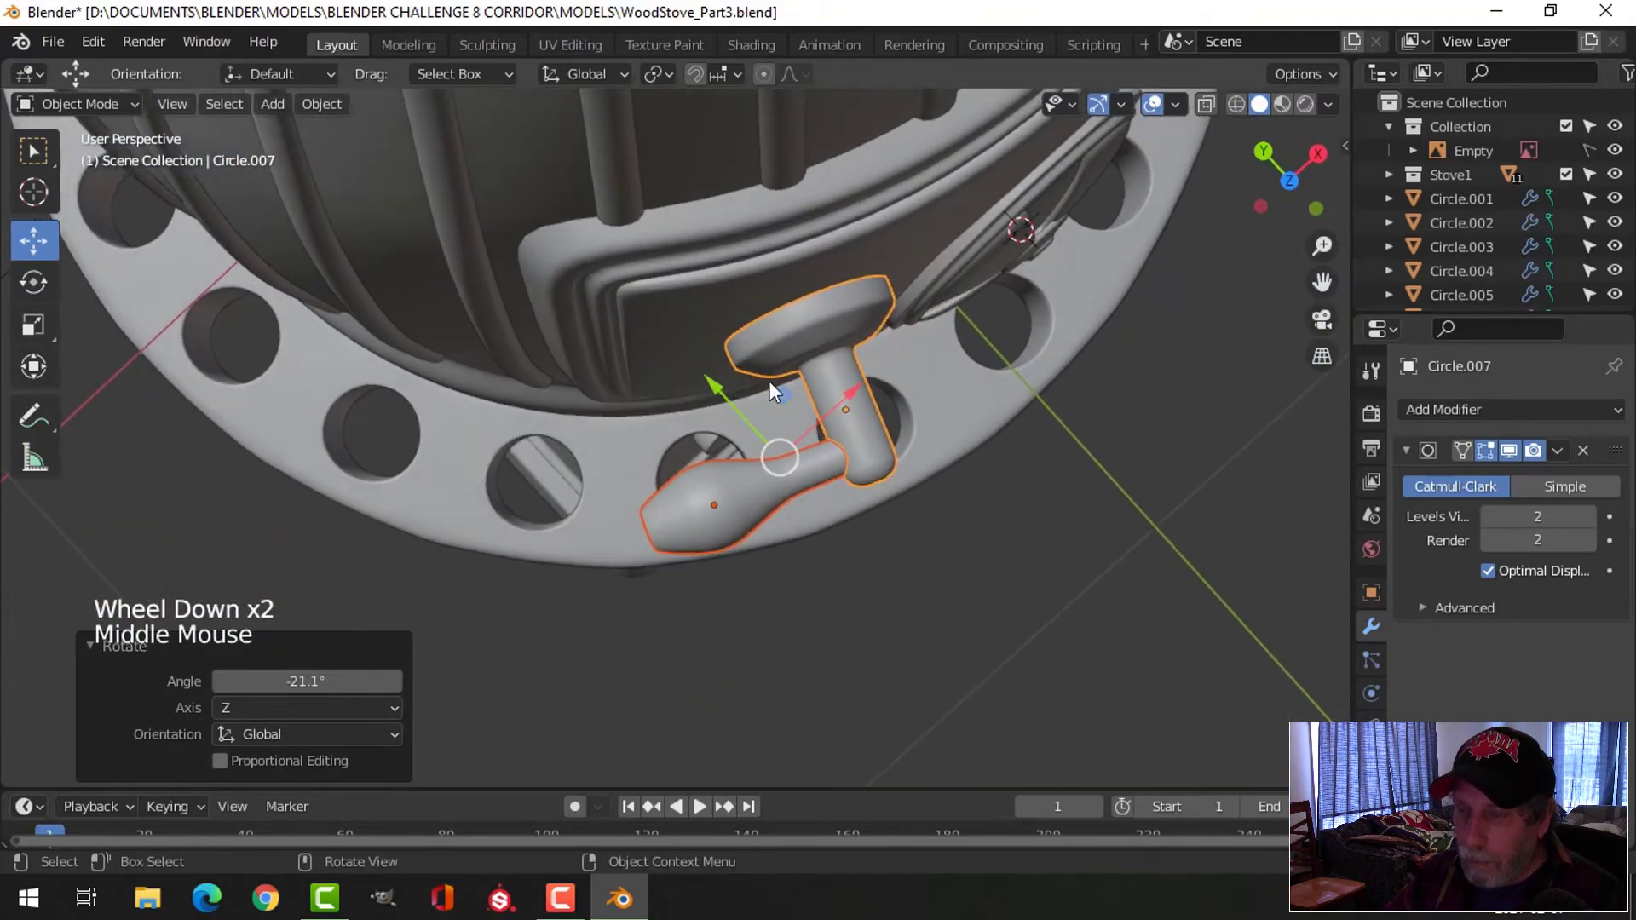
left_click(591, 73)
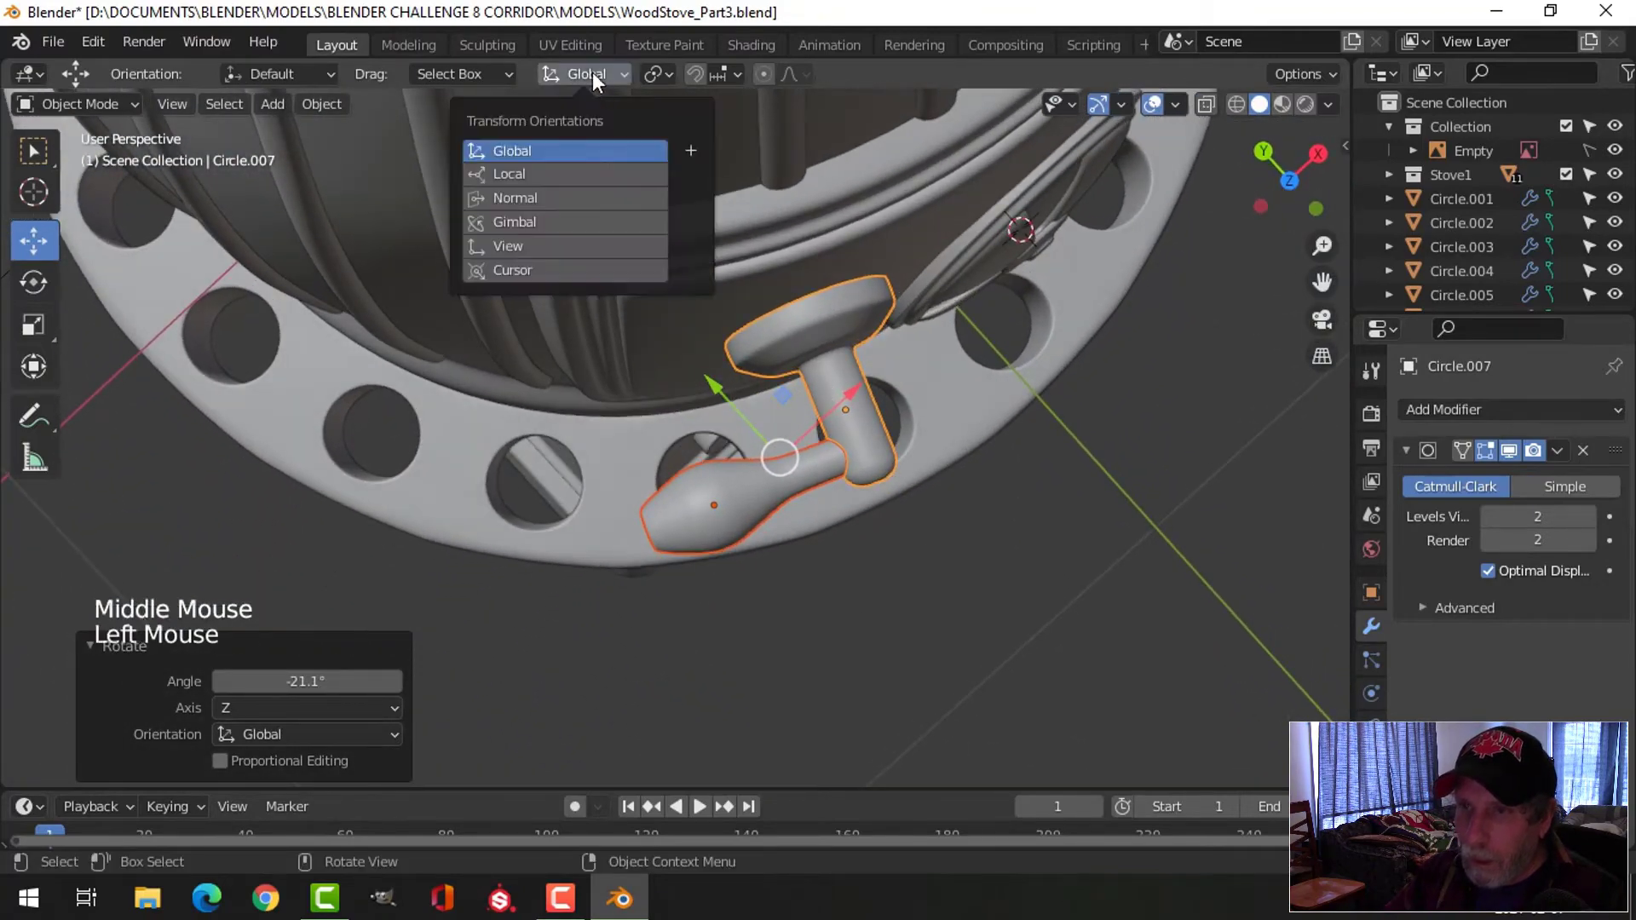
left_click(576, 177)
left_click_drag(738, 370, 736, 348)
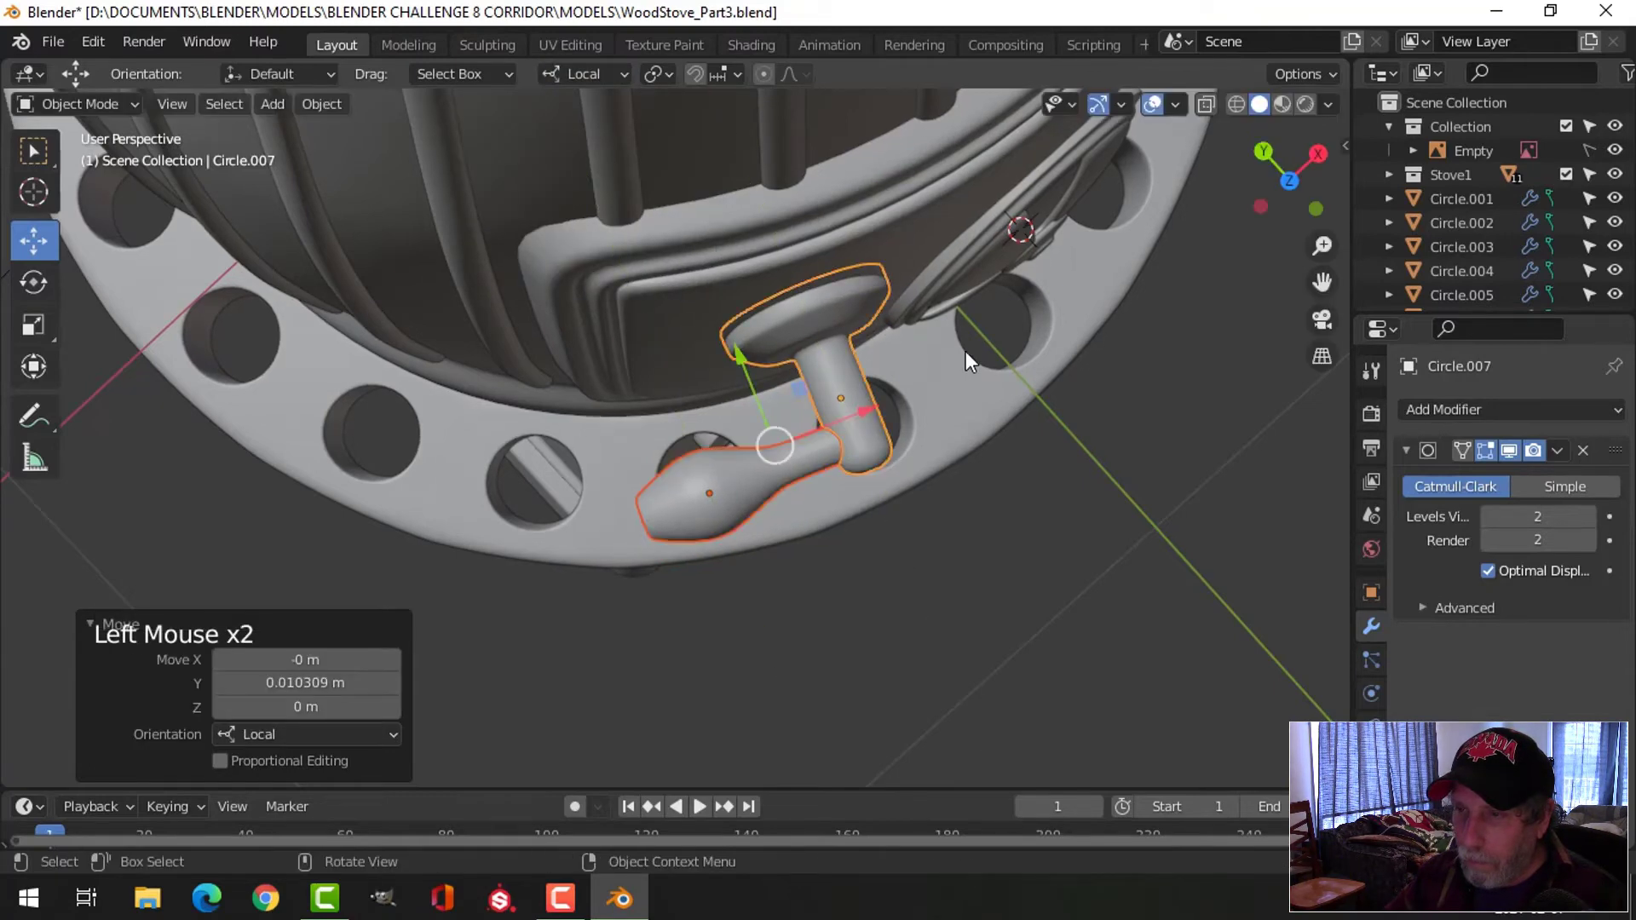
Rotate the two selected handle parts around the Z axis to follow the door's curve, and deselect them
middle_click_drag(965, 351, 958, 371)
key("r")
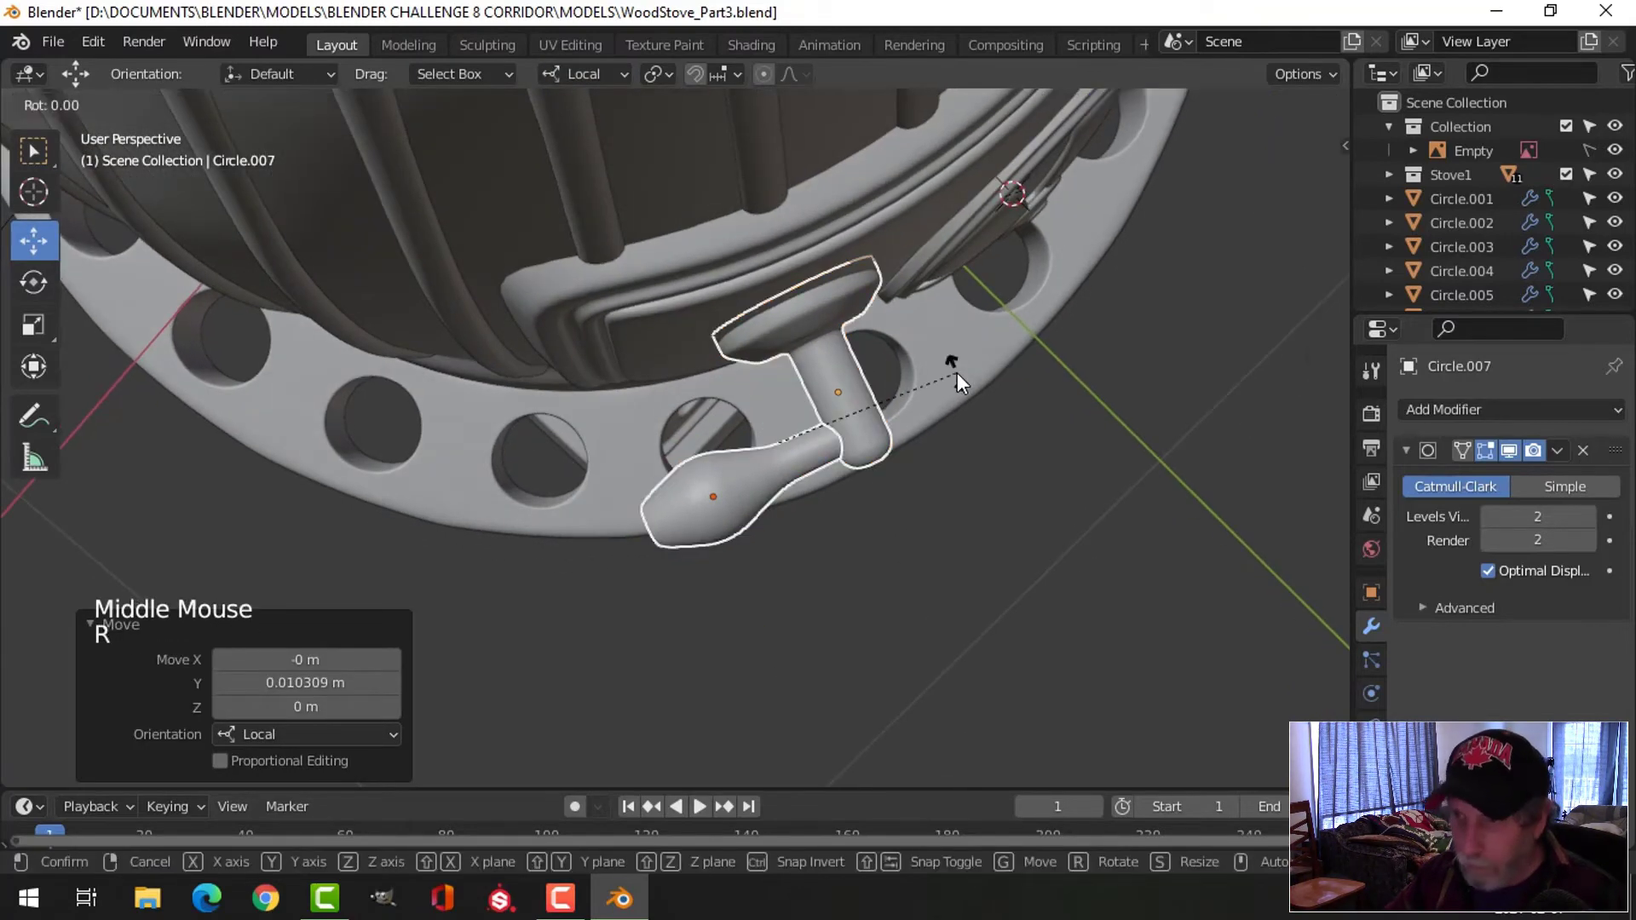
key("z")
left_click(957, 377)
scroll(1006, 406, "down", 1)
scroll(1007, 407, "down", 3)
key("alt+a")
Try moving the handle's round base and stem along their local X axis, and undo the move
middle_click_drag(980, 392, 835, 452)
scroll(949, 426, "down", 3)
scroll(687, 392, "up", 2)
left_click(770, 424)
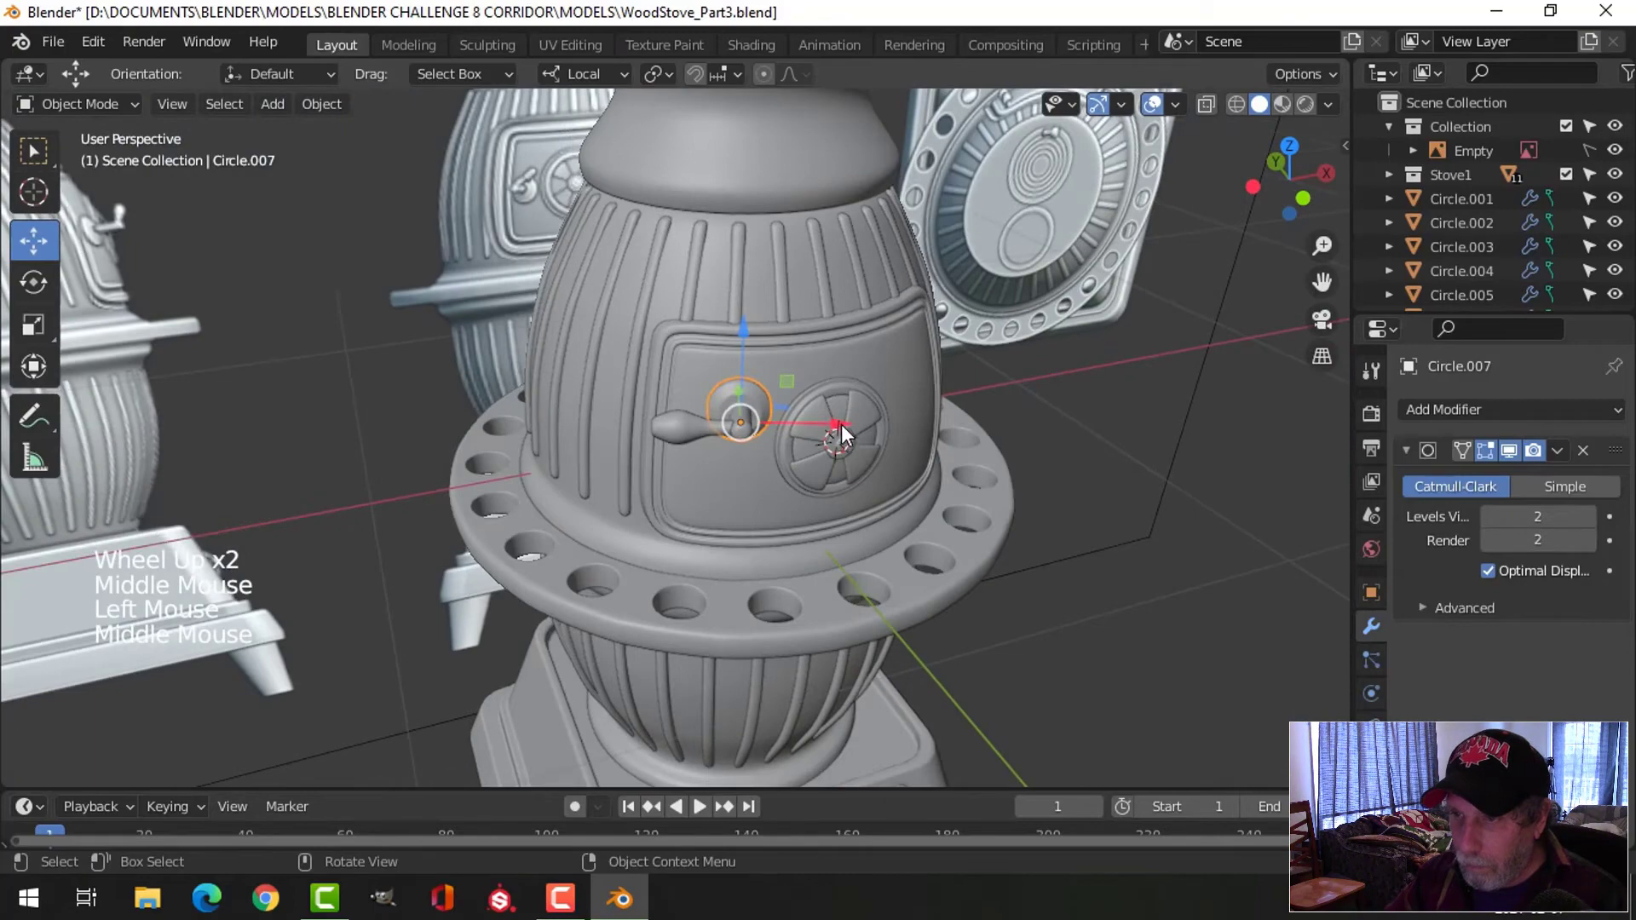
left_click_drag(839, 425, 797, 426)
key("ctrl+z")
key("alt+a")
Select both parts of the door handle and rotate them again around the Z axis to align with the door
middle_click_drag(797, 426, 810, 559)
scroll(821, 483, "up", 6)
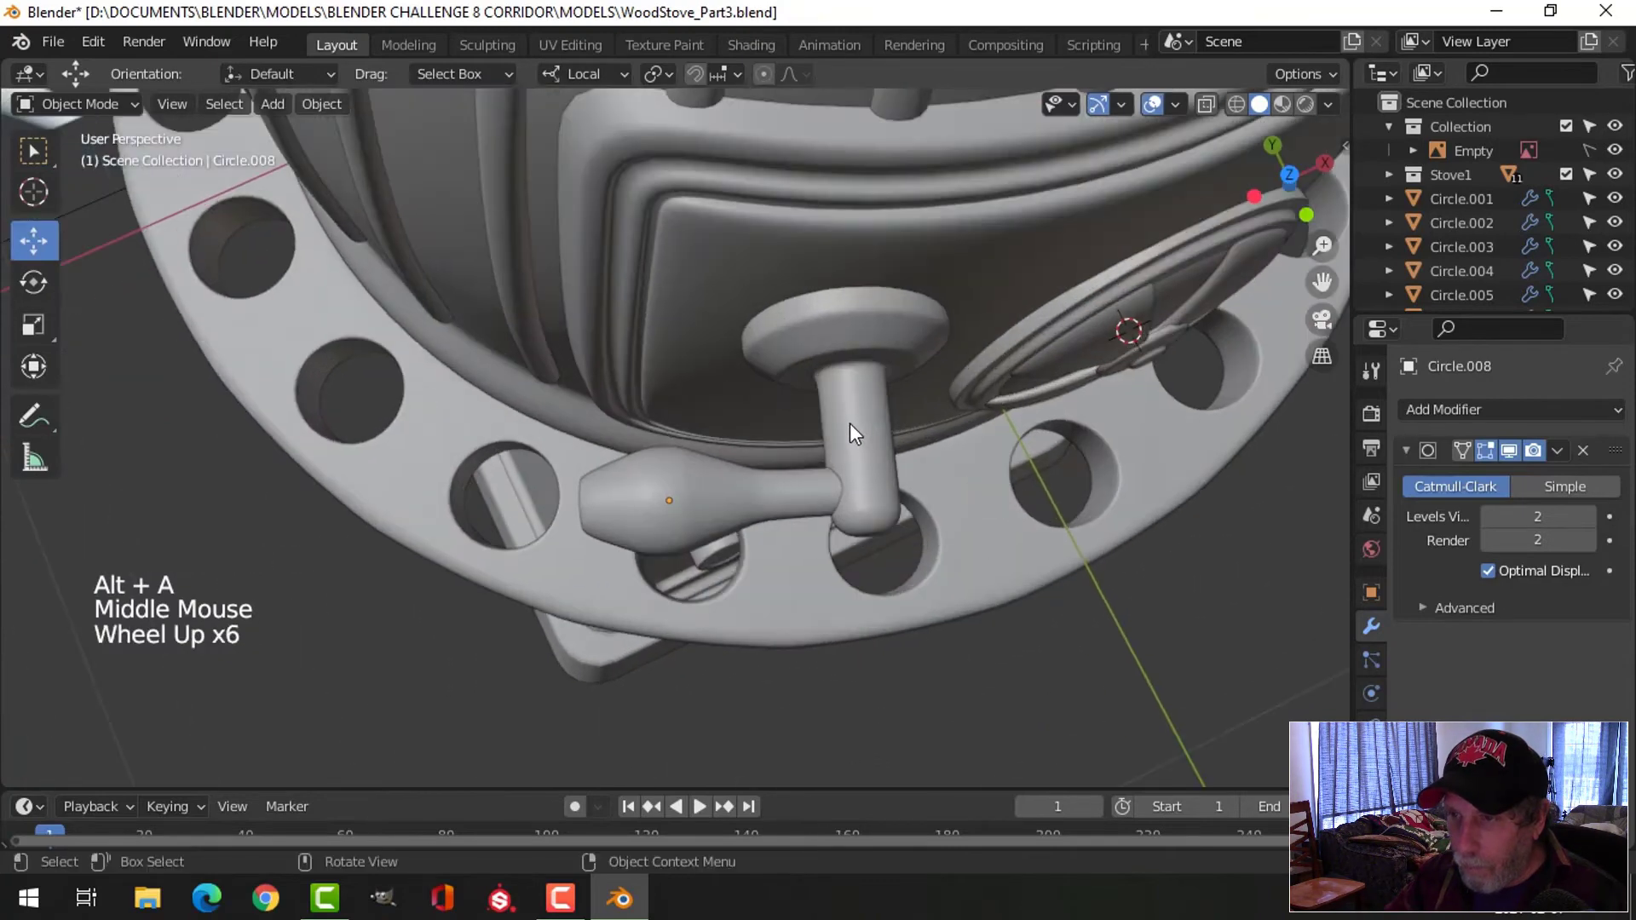
middle_click_drag(851, 423, 763, 541, "shift")
left_click(749, 518)
left_click(610, 627, "shift")
middle_click_drag(610, 627, 920, 533)
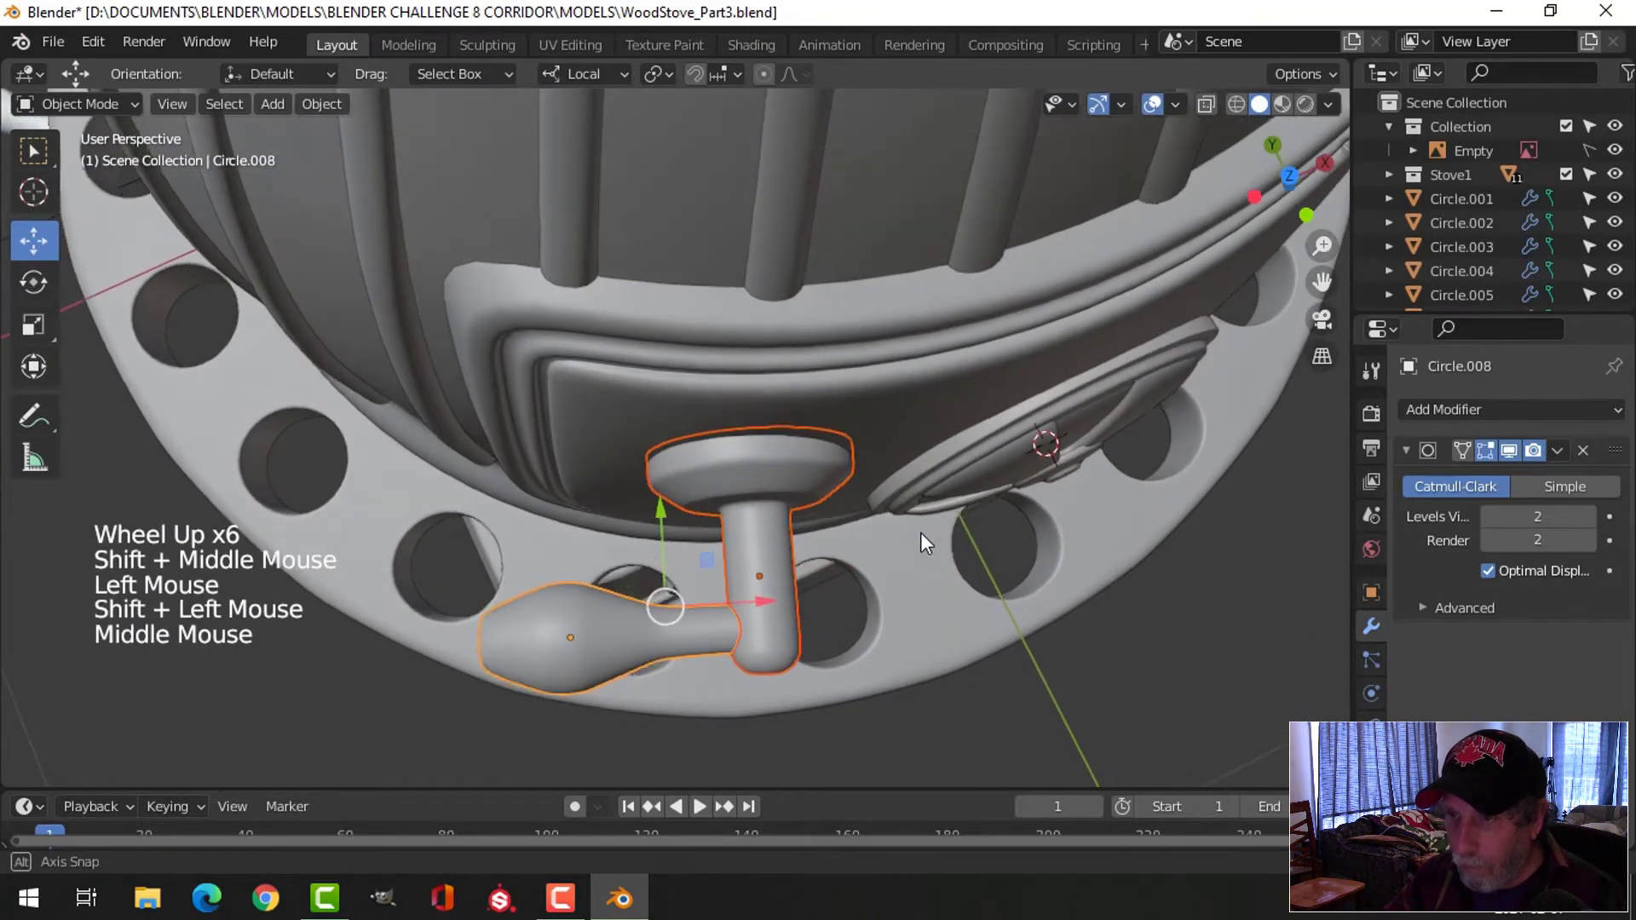
key("r")
key("z")
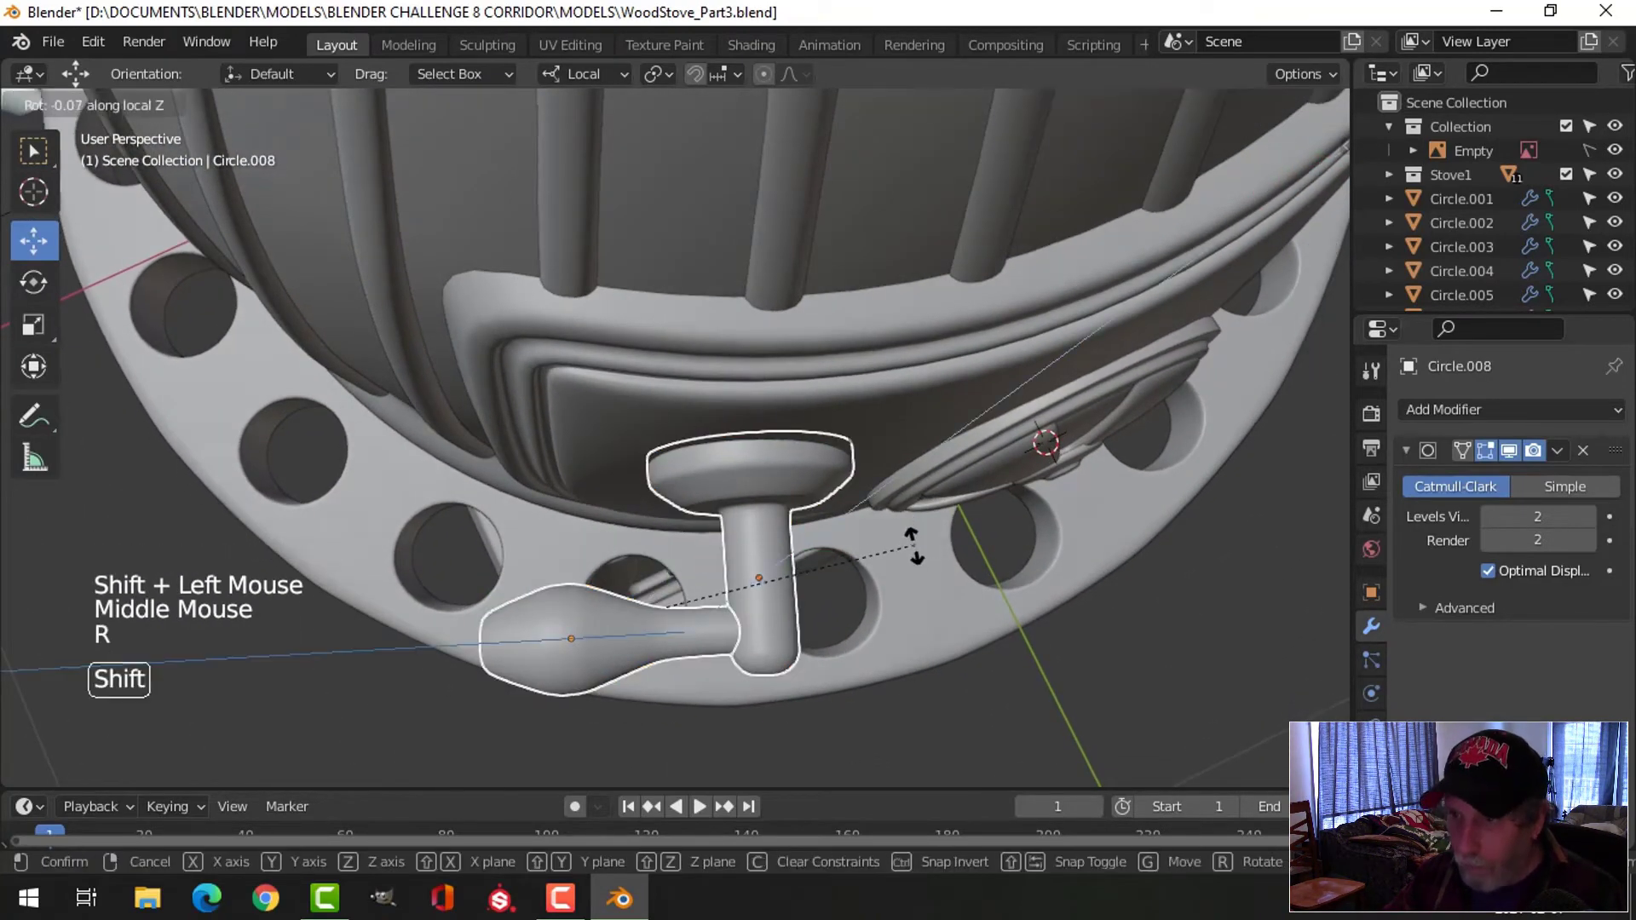
left_click(867, 662)
middle_click_drag(1010, 559, 941, 477)
key("alt+a")
scroll(943, 481, "down", 3)
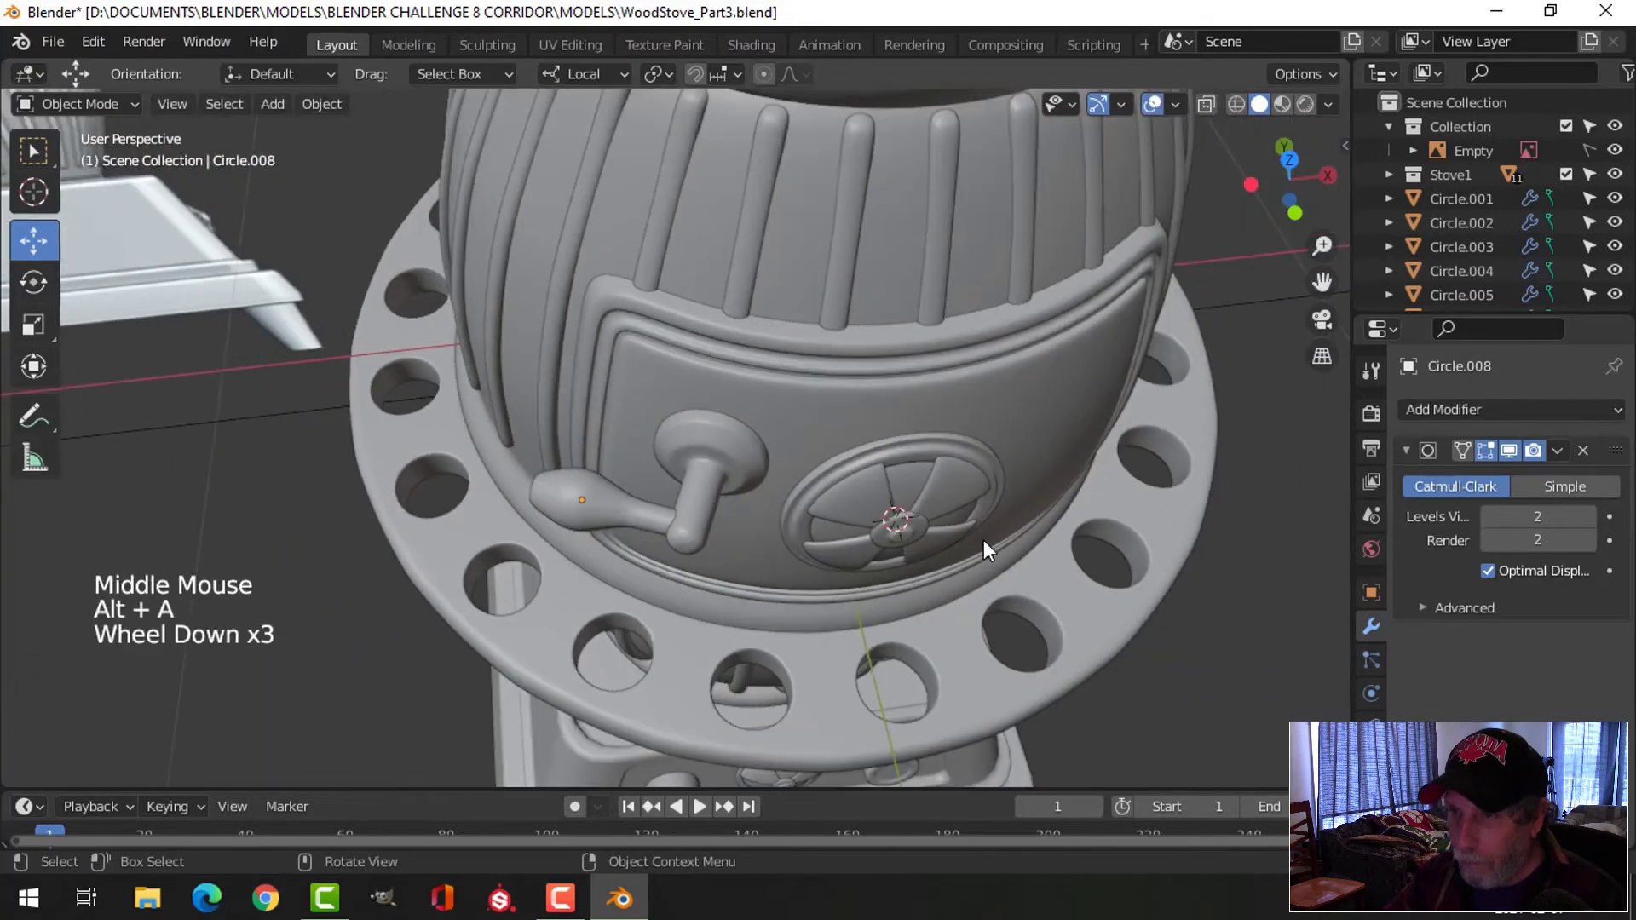
Check the handle's fit on the door and save the file
middle_click_drag(983, 539, 939, 381)
scroll(912, 432, "down", 6)
middle_click_drag(879, 467, 810, 462, "shift")
mouse_move(810, 462)
middle_mouse_down()
mouse_move(743, 457)
mouse_move(692, 370)
mouse_move(770, 453)
mouse_move(710, 439)
mouse_move(792, 442)
middle_mouse_up()
scroll(770, 453, "up", 2)
middle_click_drag(793, 442, 824, 467)
scroll(866, 445, "up", 1)
scroll(846, 430, "up", 2)
middle_click_drag(825, 468, 837, 477)
key("ctrl+s")
scroll(840, 462, "down", 2)
scroll(837, 478, "up", 3)
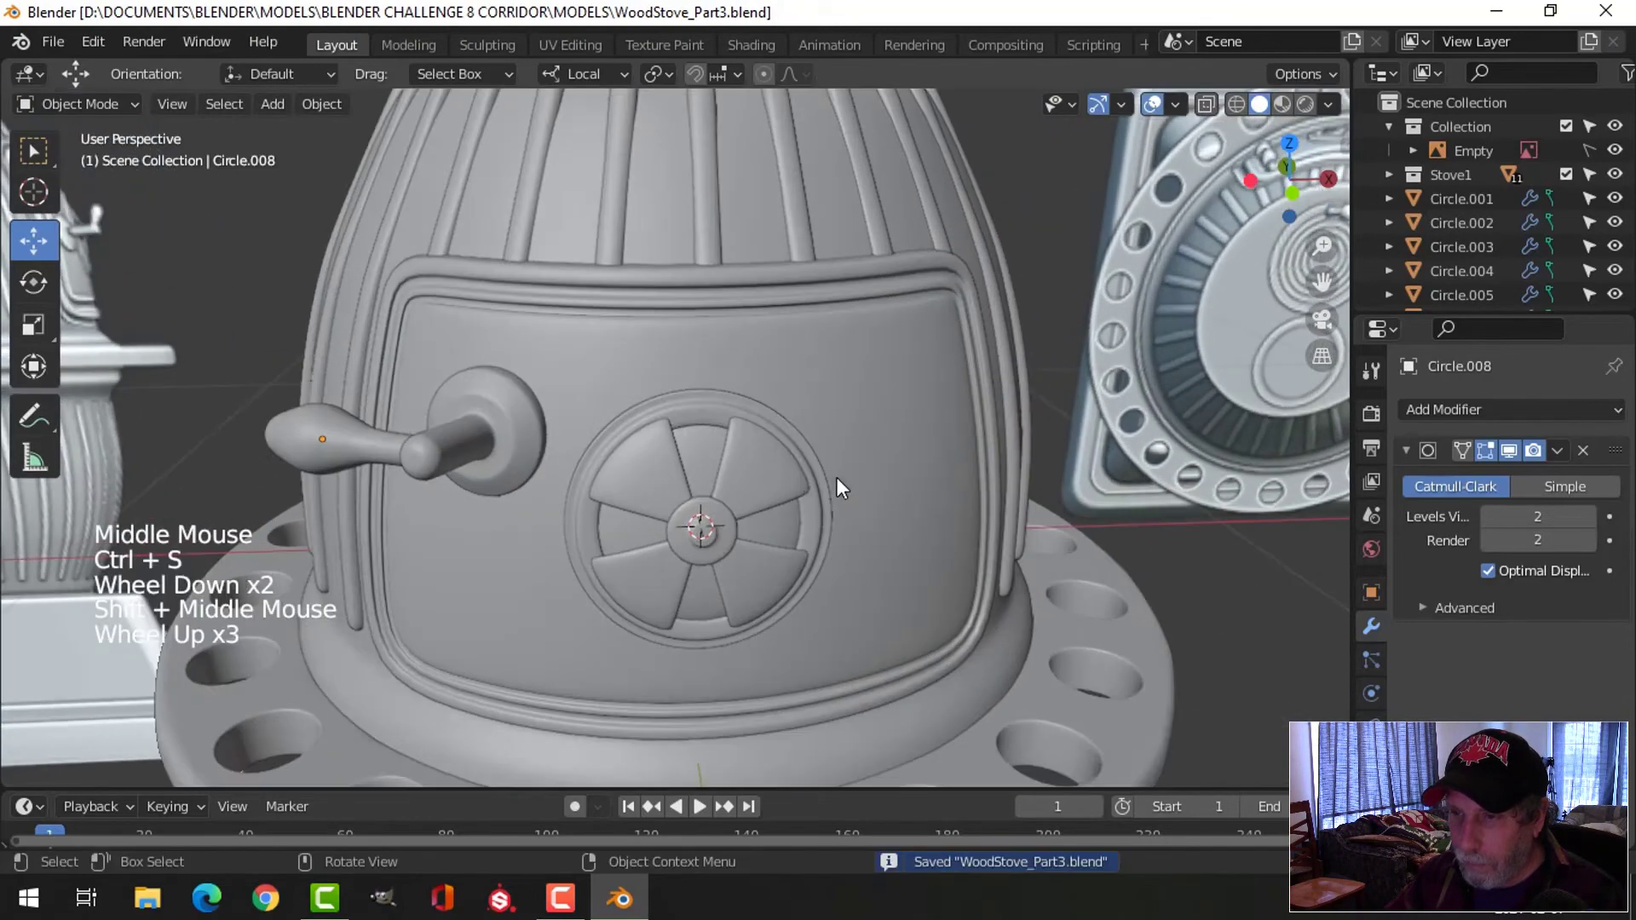
left_click(796, 462)
key("Tab")
key("Tab")
middle_click_drag(937, 480, 882, 446)
key("alt+a")
scroll(882, 487, "down", 2)
scroll(742, 447, "down", 1)
scroll(790, 494, "up", 1)
scroll(872, 473, "up", 2)
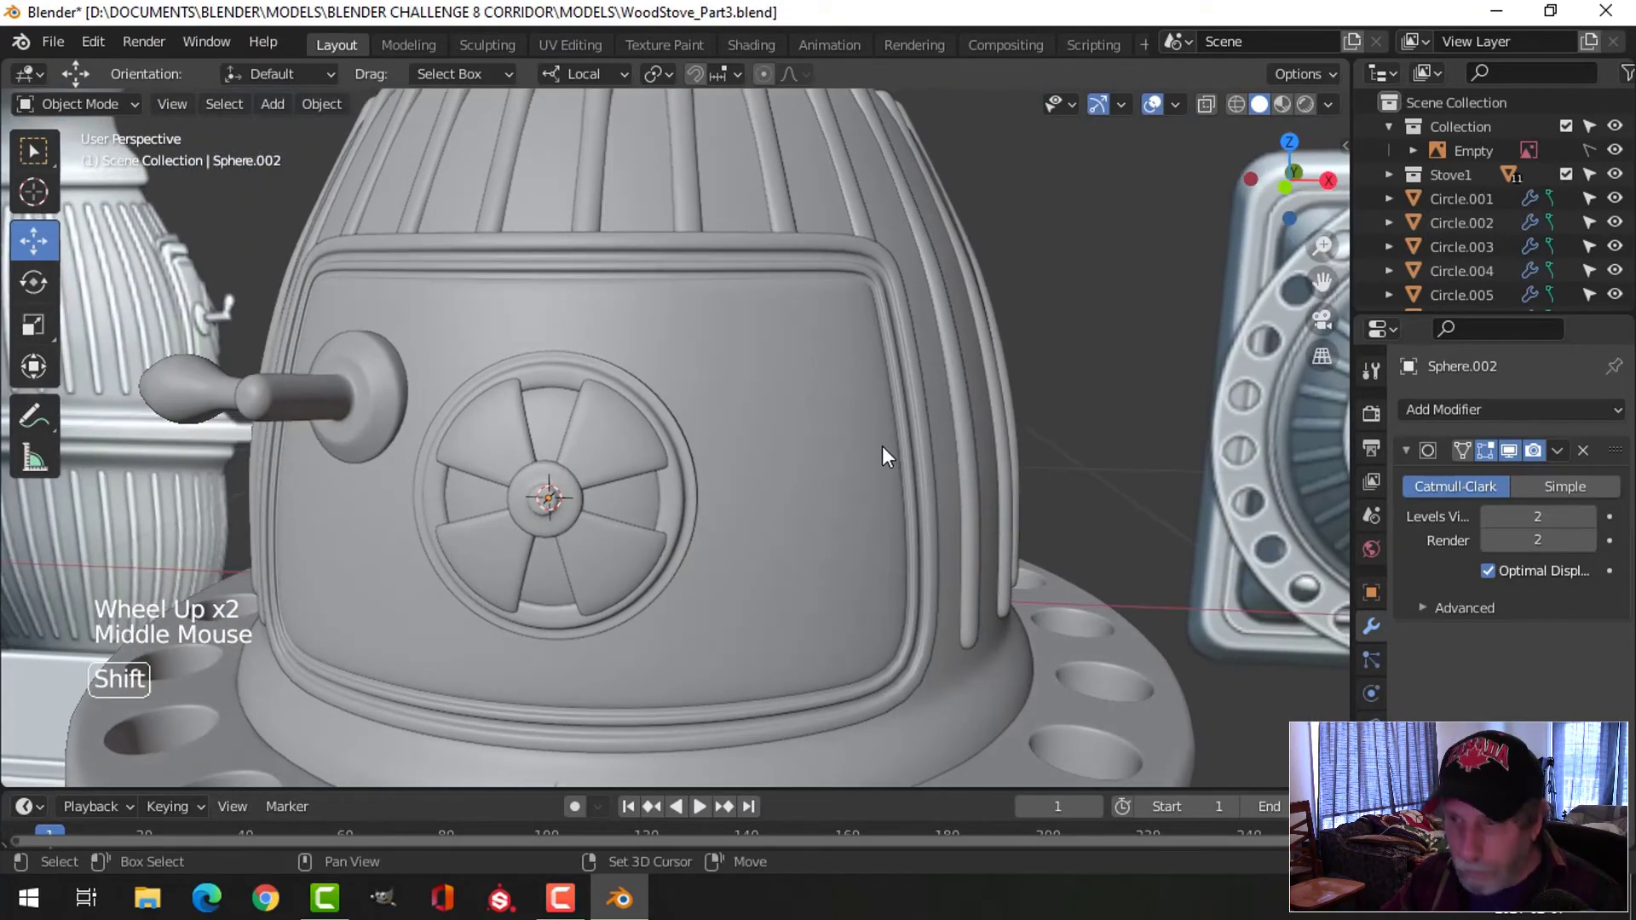
Add a cylinder mesh with 16 vertices at the 3D cursor for the door hinge
key("shift+a")
mouse_move(828, 384)
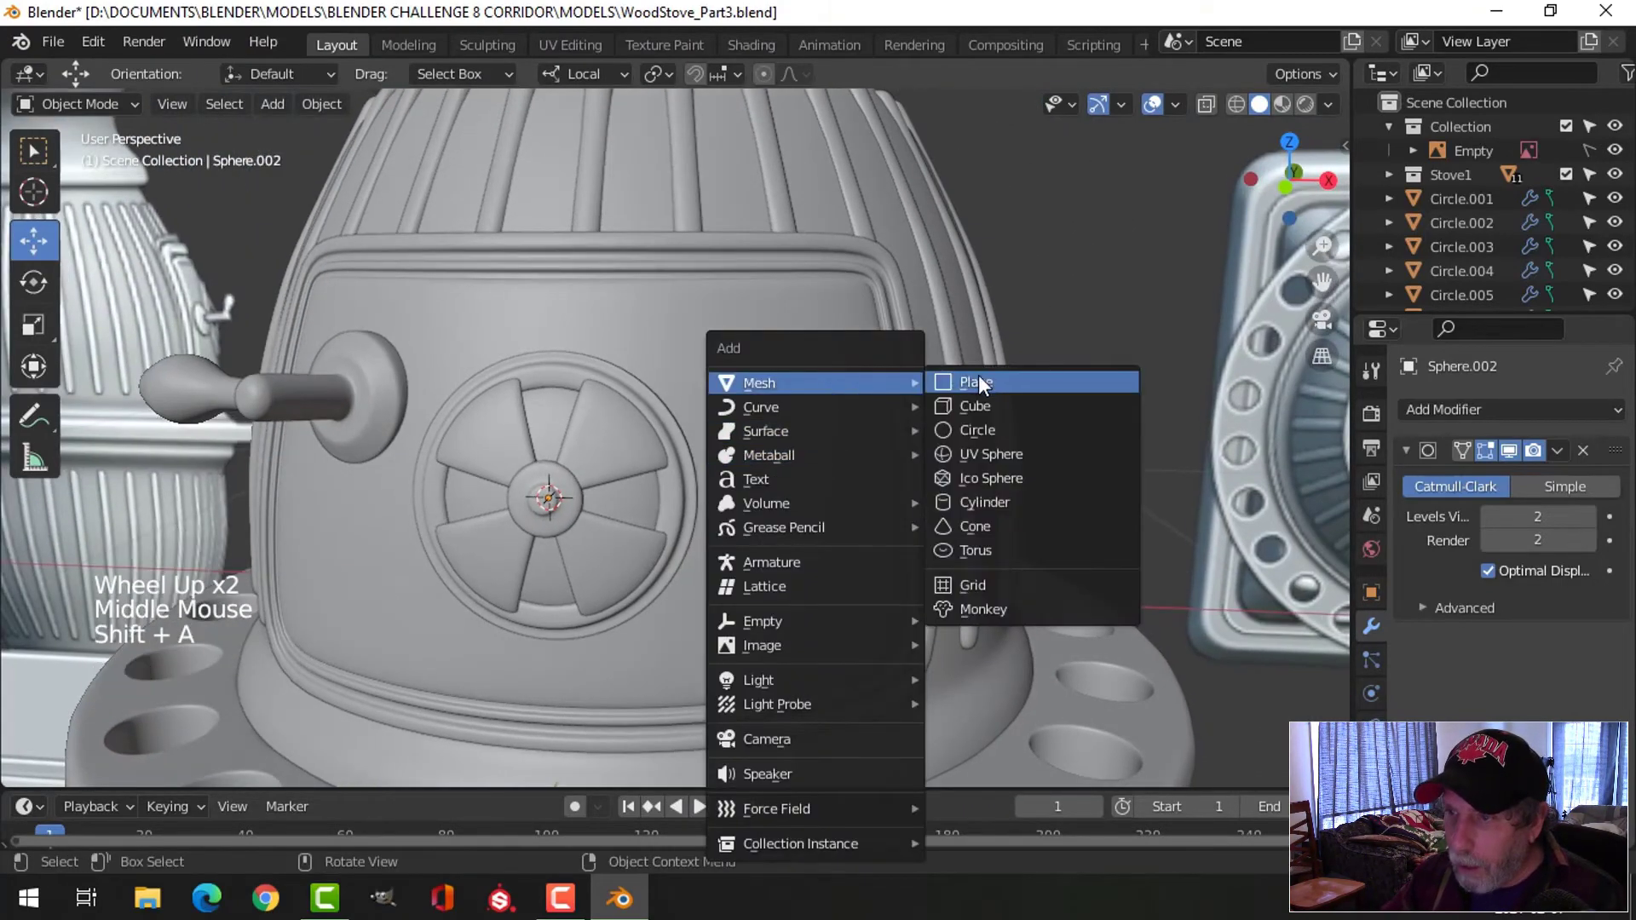
left_click(980, 502)
left_click(386, 479)
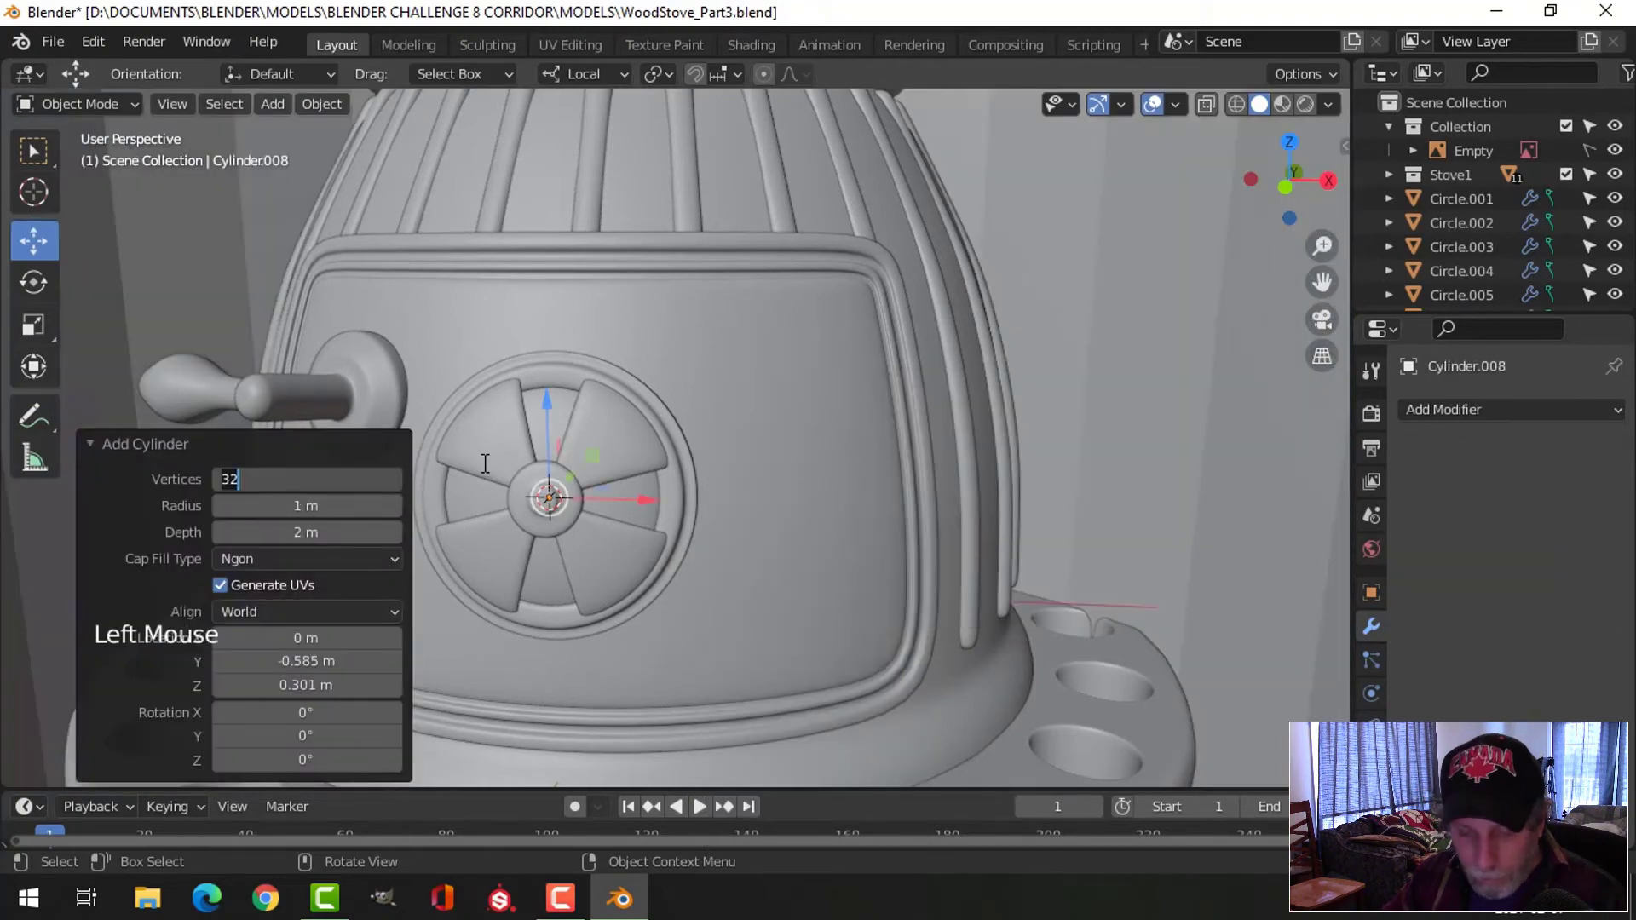
type("16")
key("Return")
In Edit Mode, scale the cylinder down to hinge size and move it about 0.352 m along X to the door's edge opposite the handle
key("Tab")
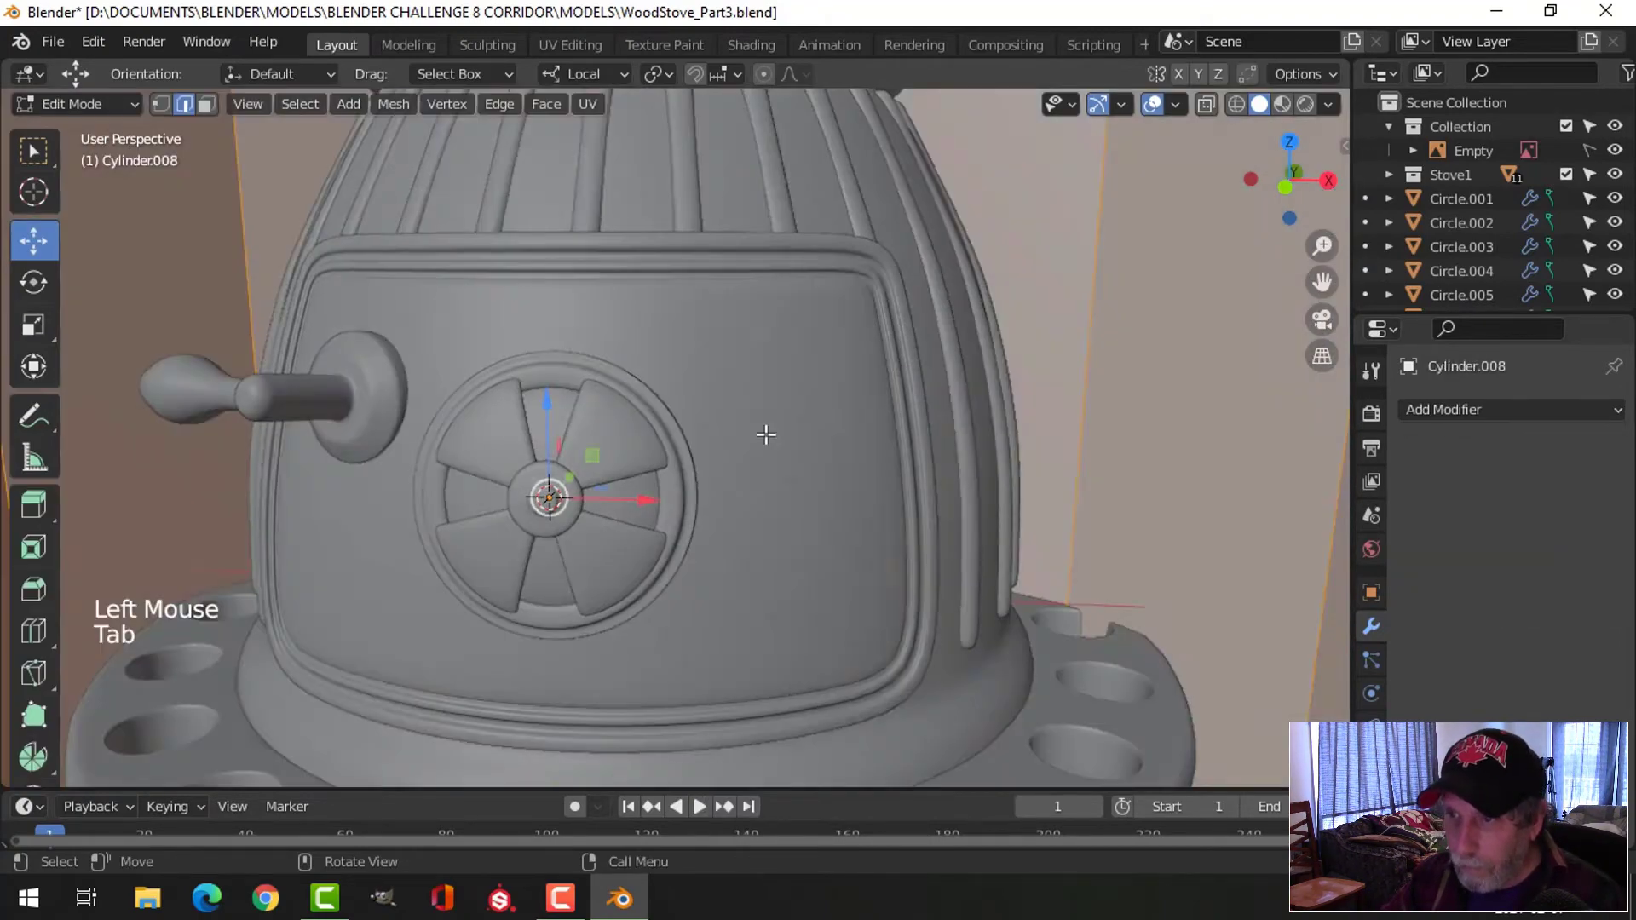
scroll(767, 431, "down", 4)
key("s")
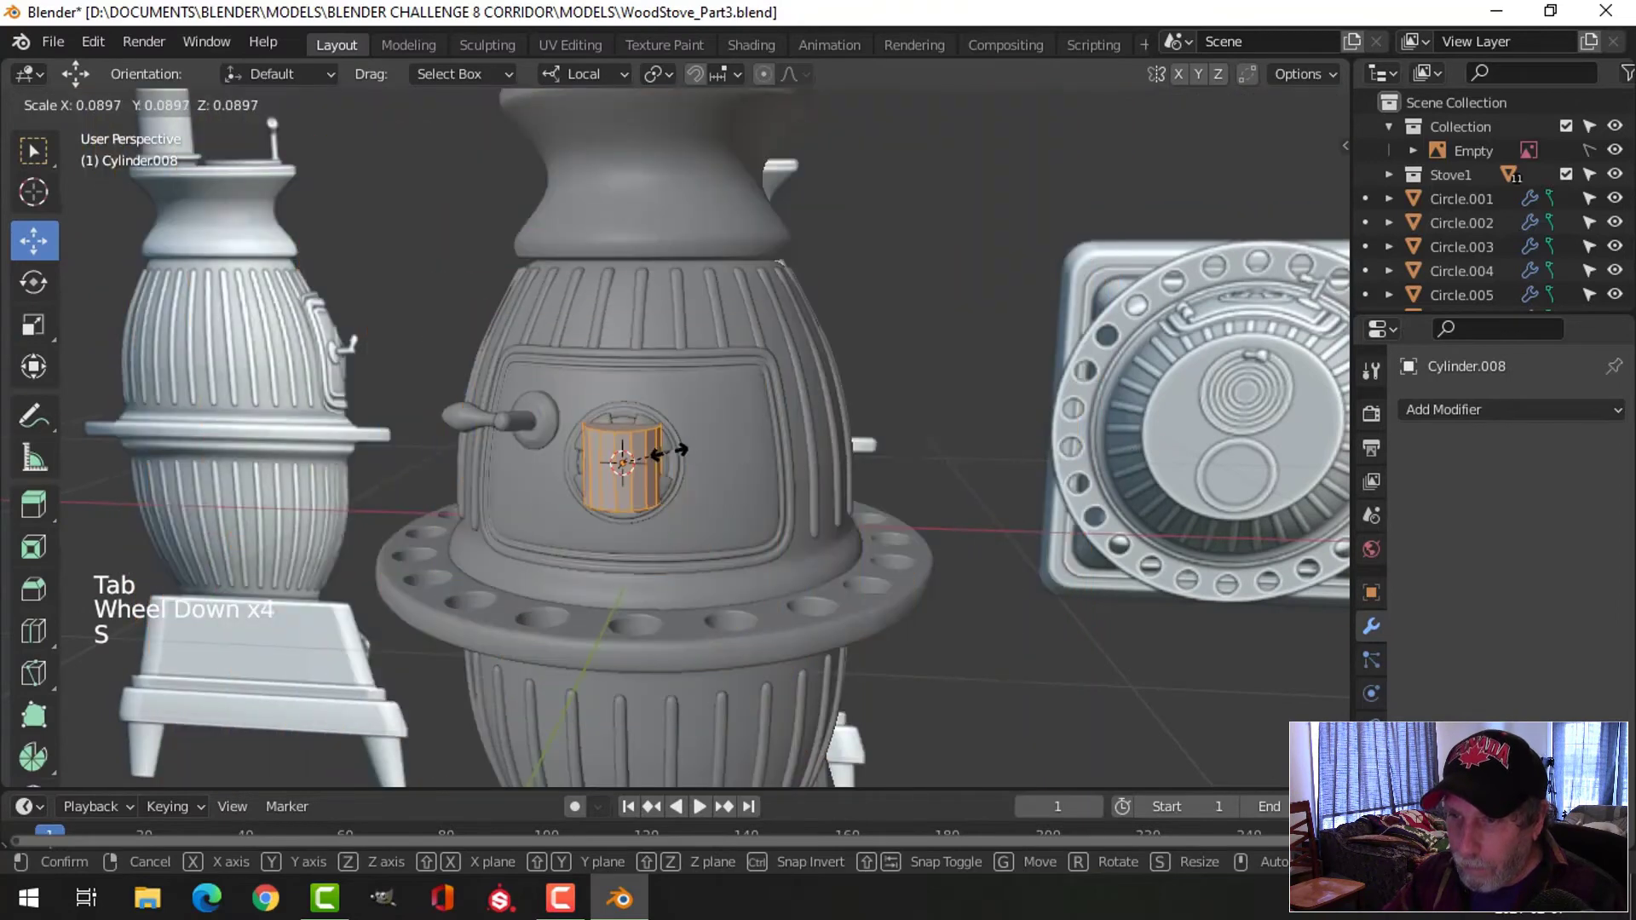
left_click(626, 460)
left_click_drag(718, 466, 864, 462)
In front view, scale the hinge cylinder uniformly to 0.85 and stretch it along Z by about 1.58
key("KP_1")
scroll(869, 460, "up", 5)
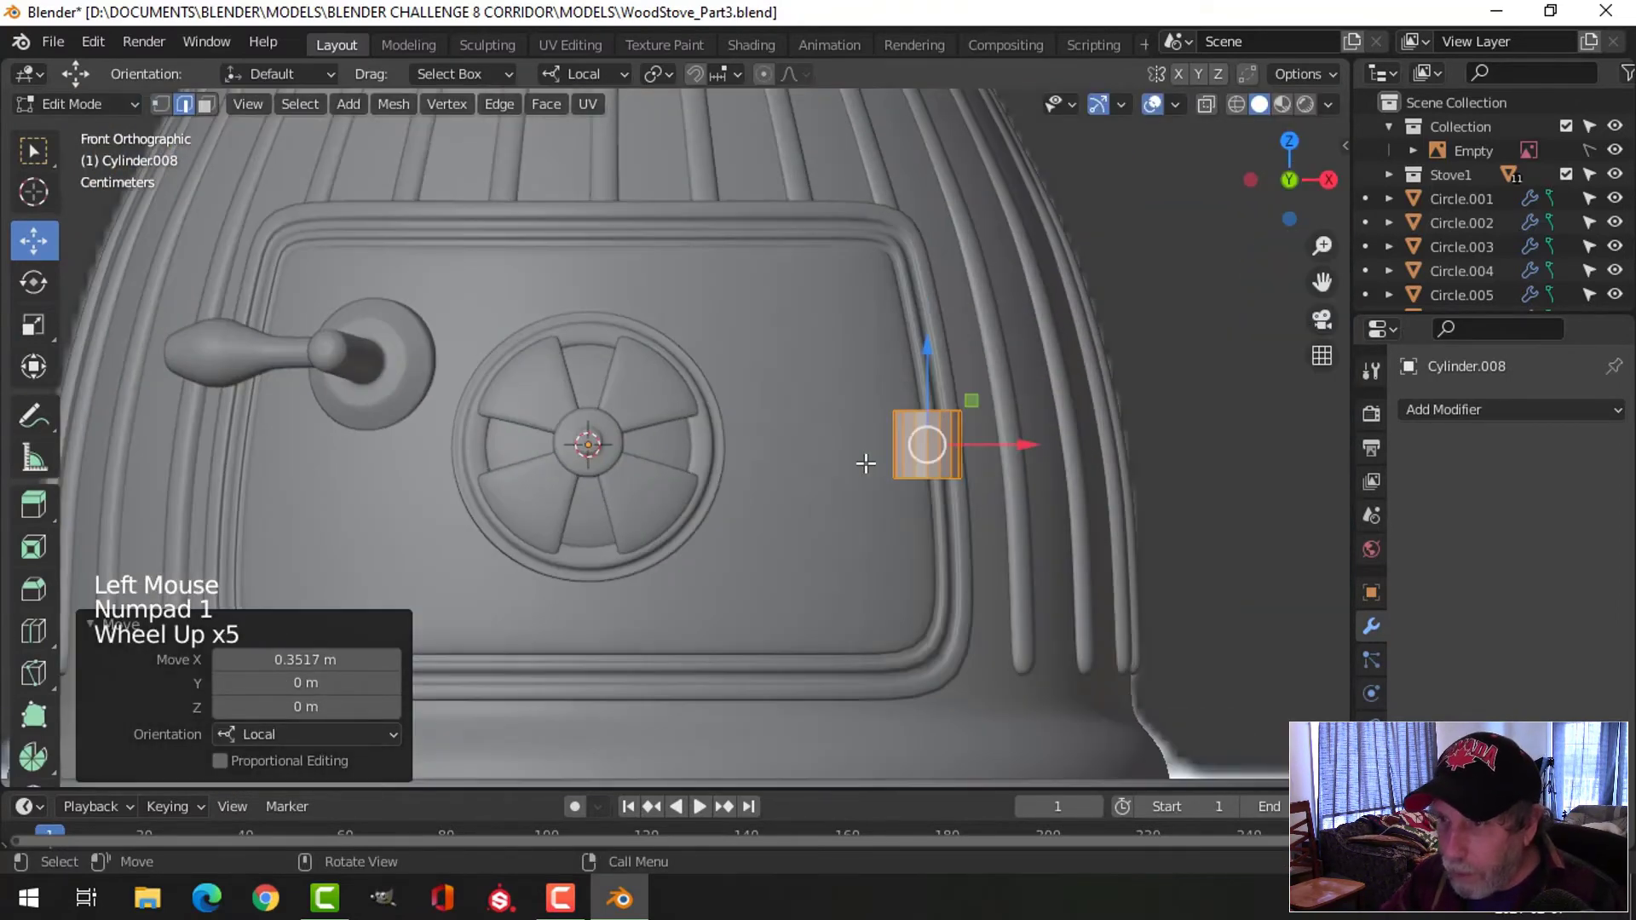
middle_click_drag(873, 462, 707, 443, "shift")
scroll(877, 454, "up", 2)
key("s")
left_click(917, 441)
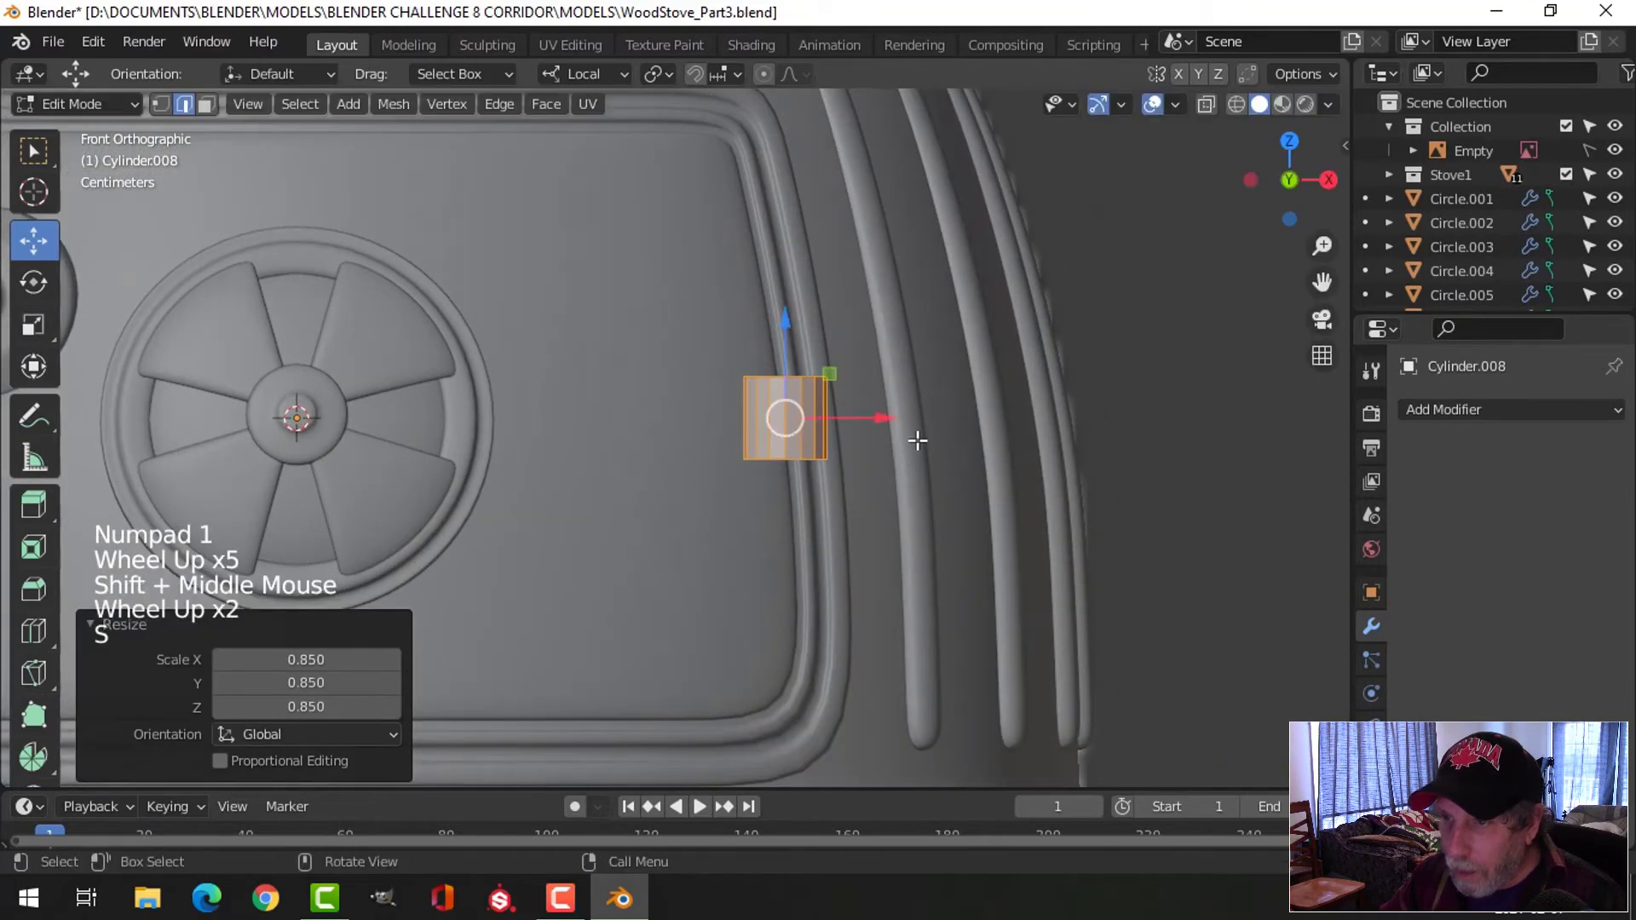
key("s")
key("z")
left_click(944, 556)
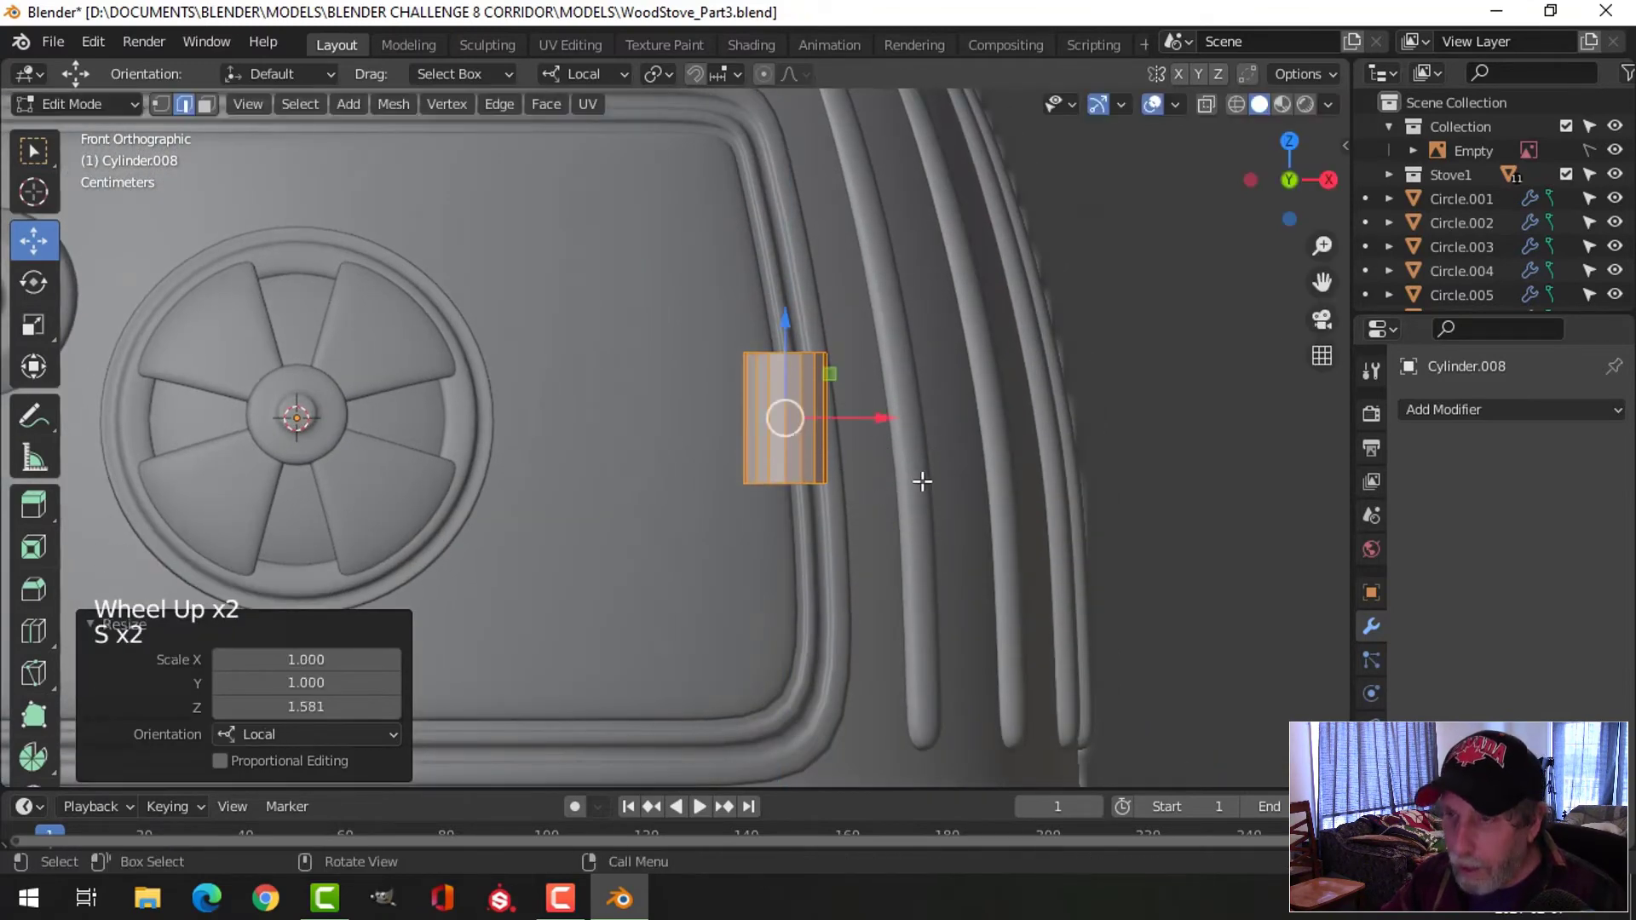
Add two horizontal edge loops to the hinge cylinder and spread them apart along Z by a factor of about 1.36
scroll(920, 475, "up", 2)
middle_click_drag(920, 474, 865, 473, "shift")
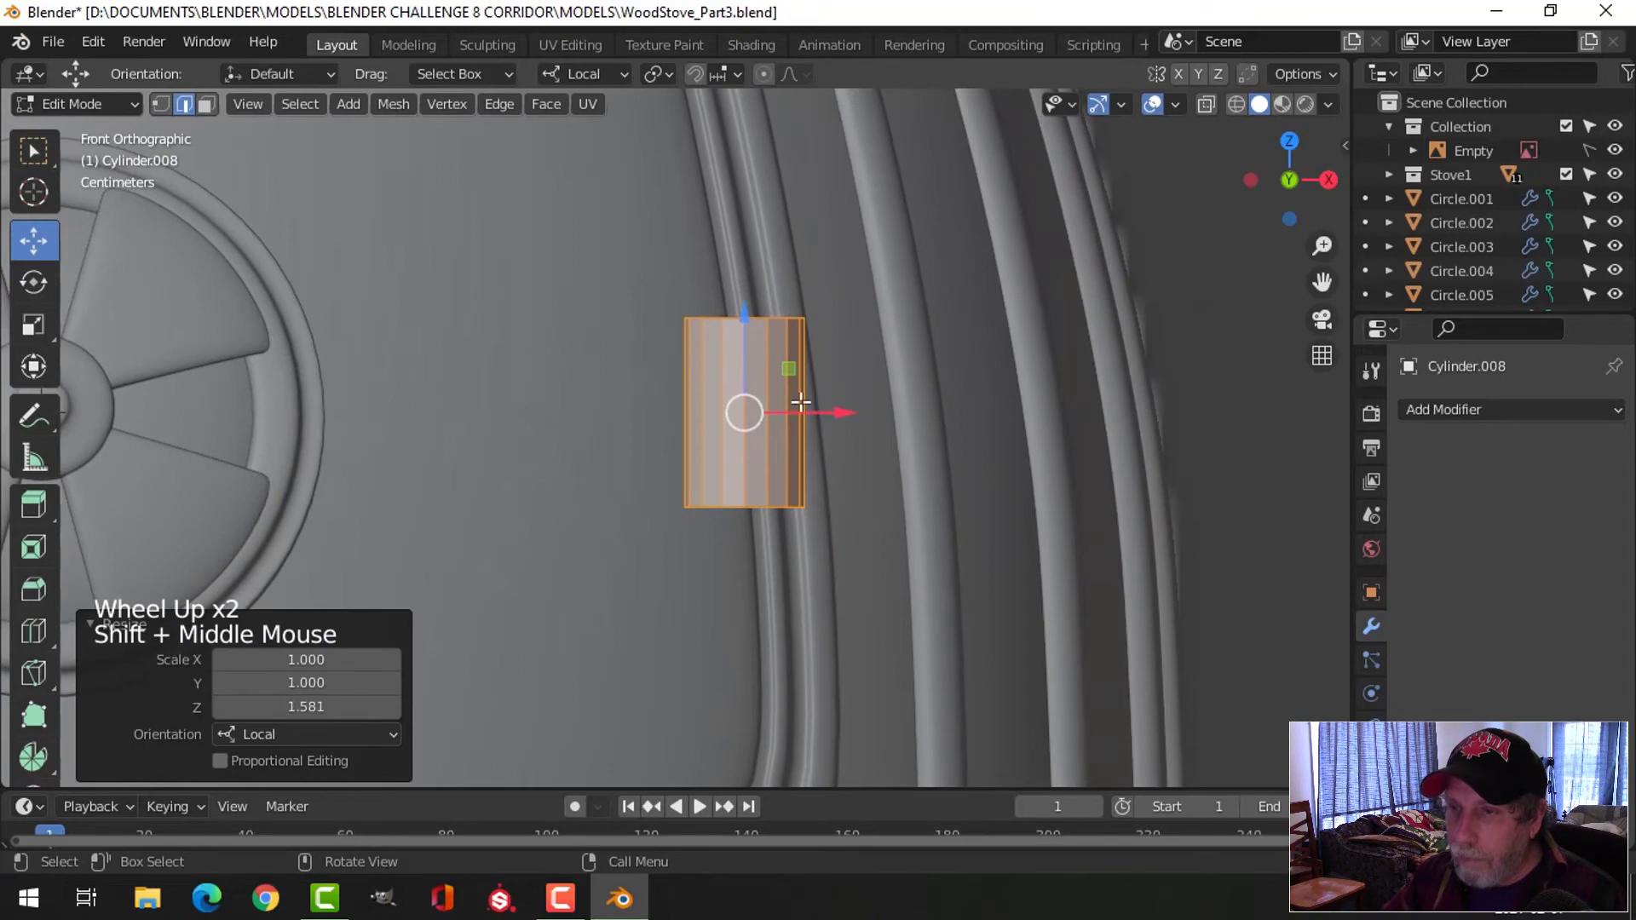
key("ctrl+r")
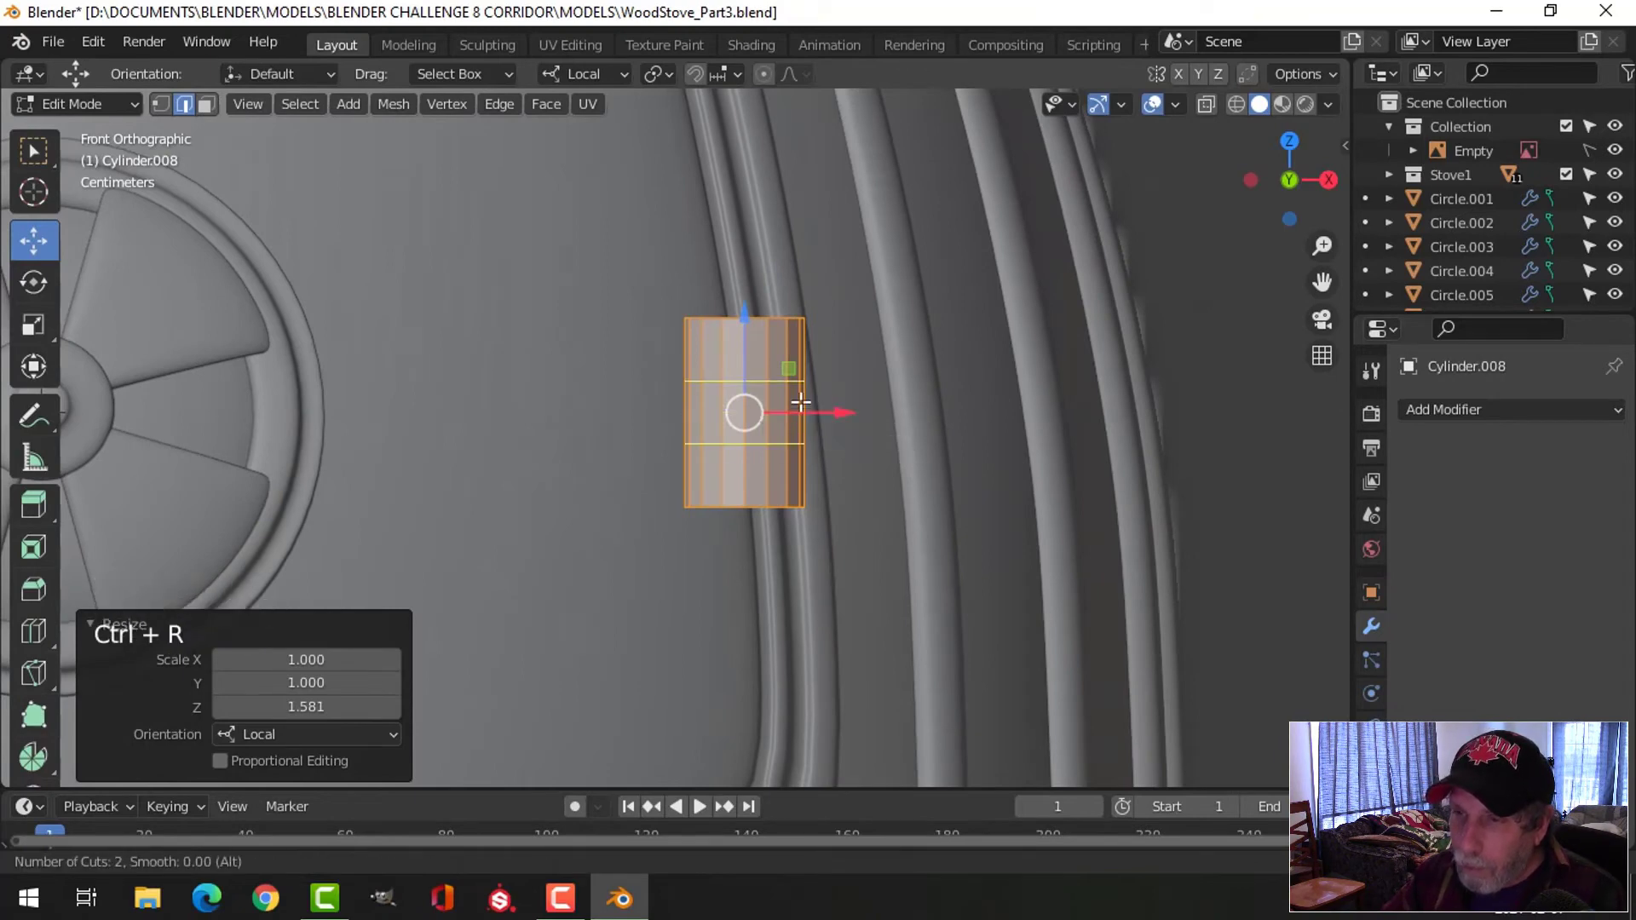
left_click(801, 403)
right_click(892, 427)
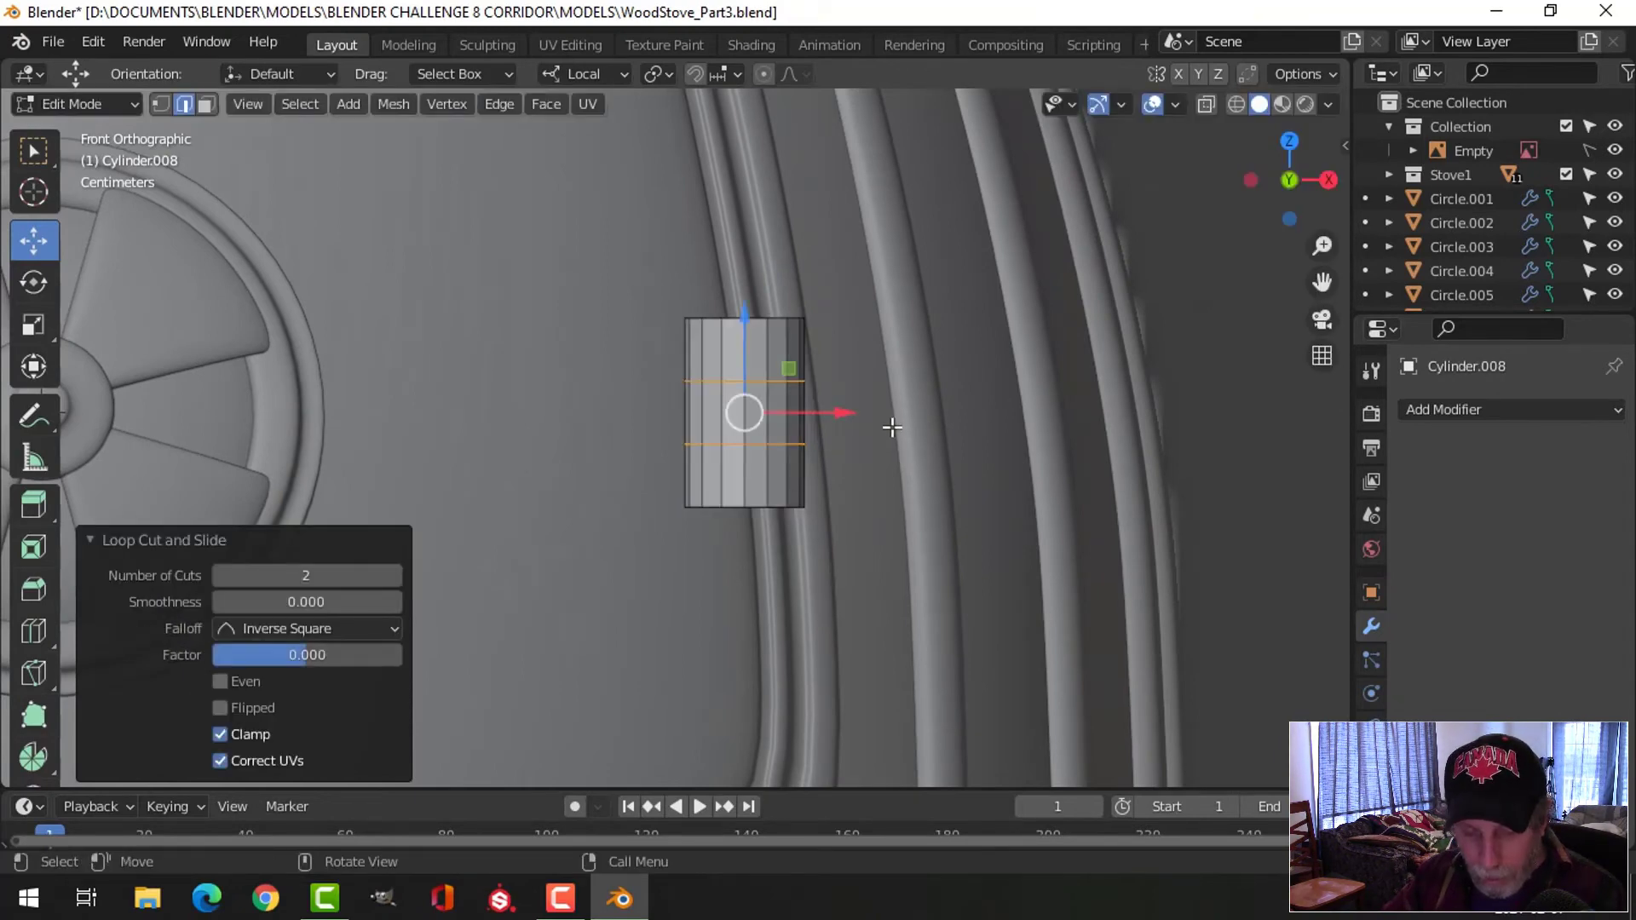
key("s")
key("z")
left_click(940, 456)
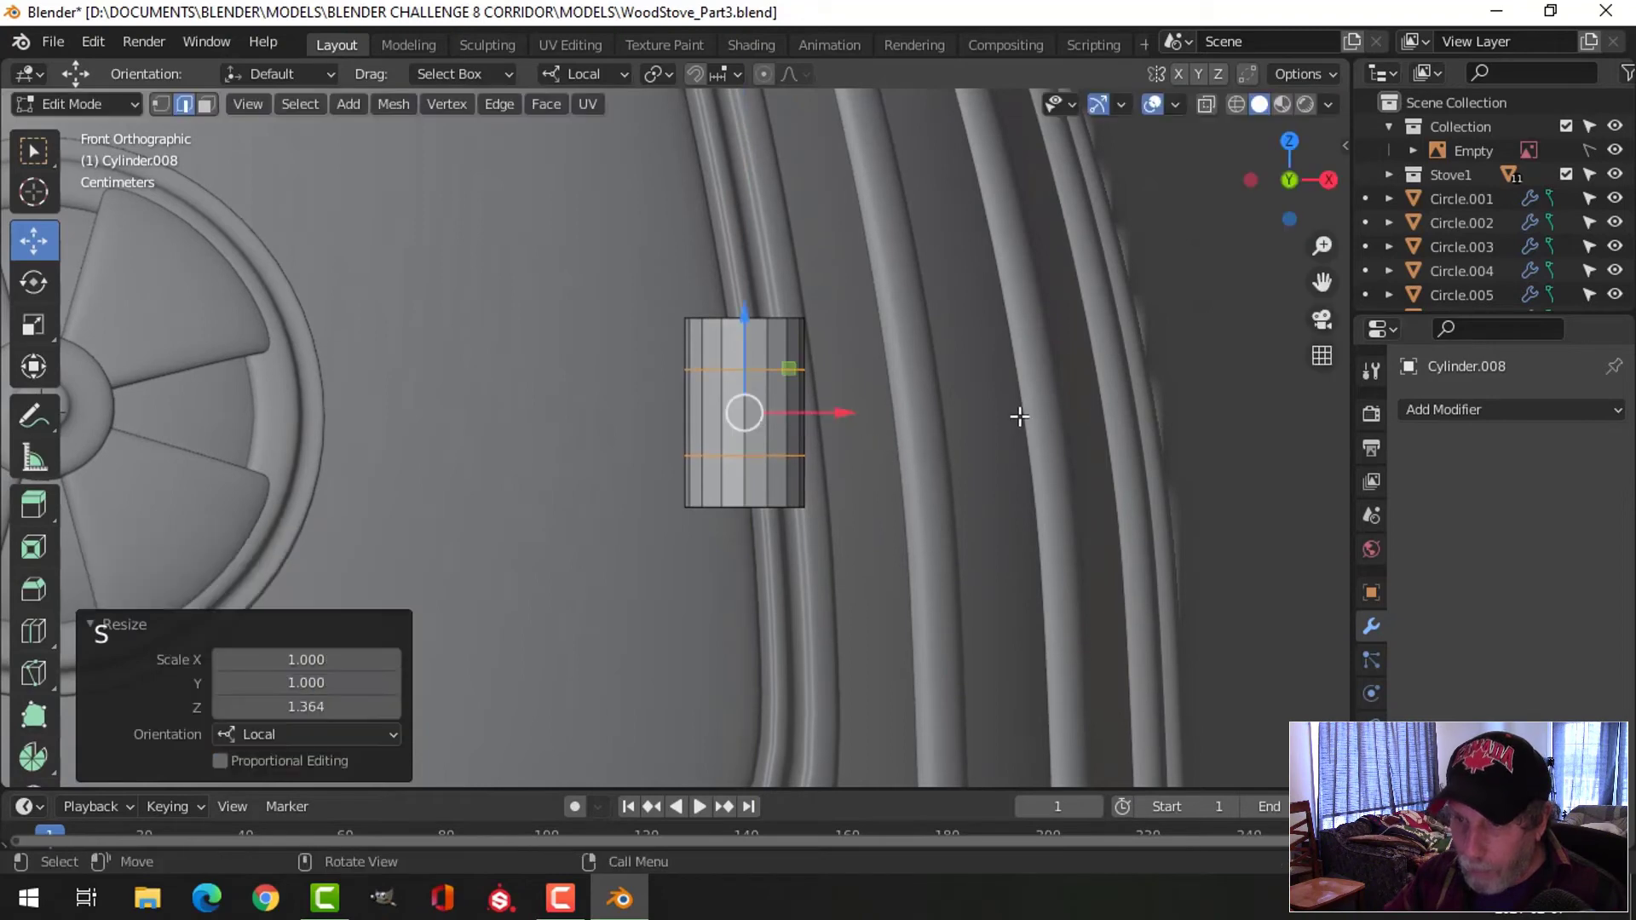
Bevel the two edge loops into wide bands, then extrude the bands and fatten them slightly outward along their normals
key("ctrl+b")
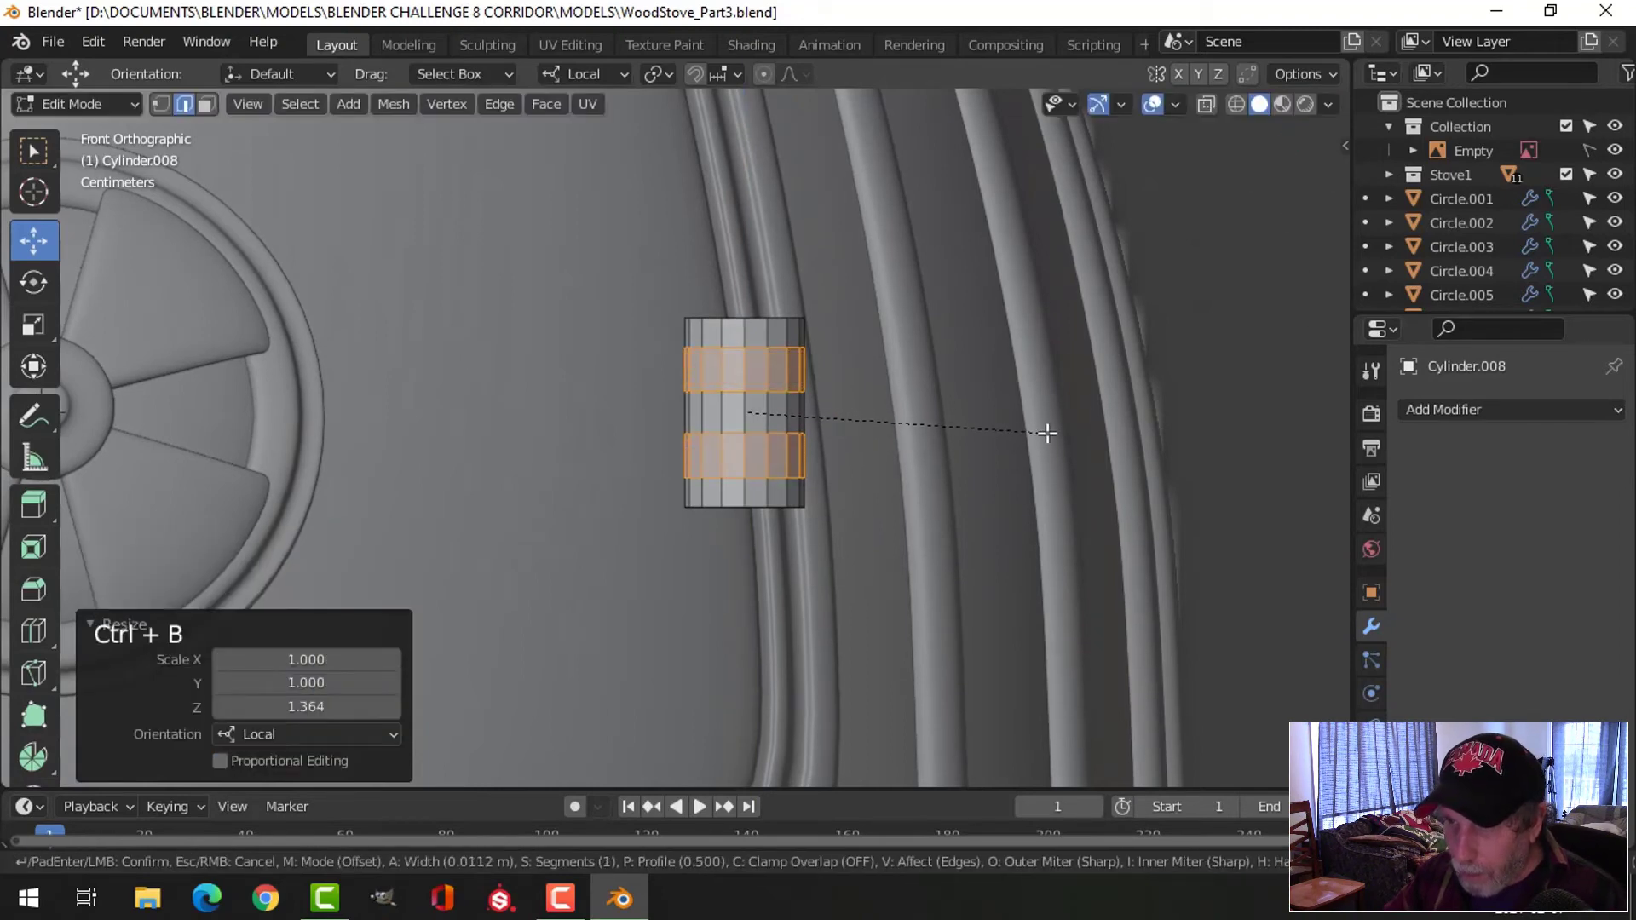
left_click(952, 403)
key("e")
right_click(952, 402)
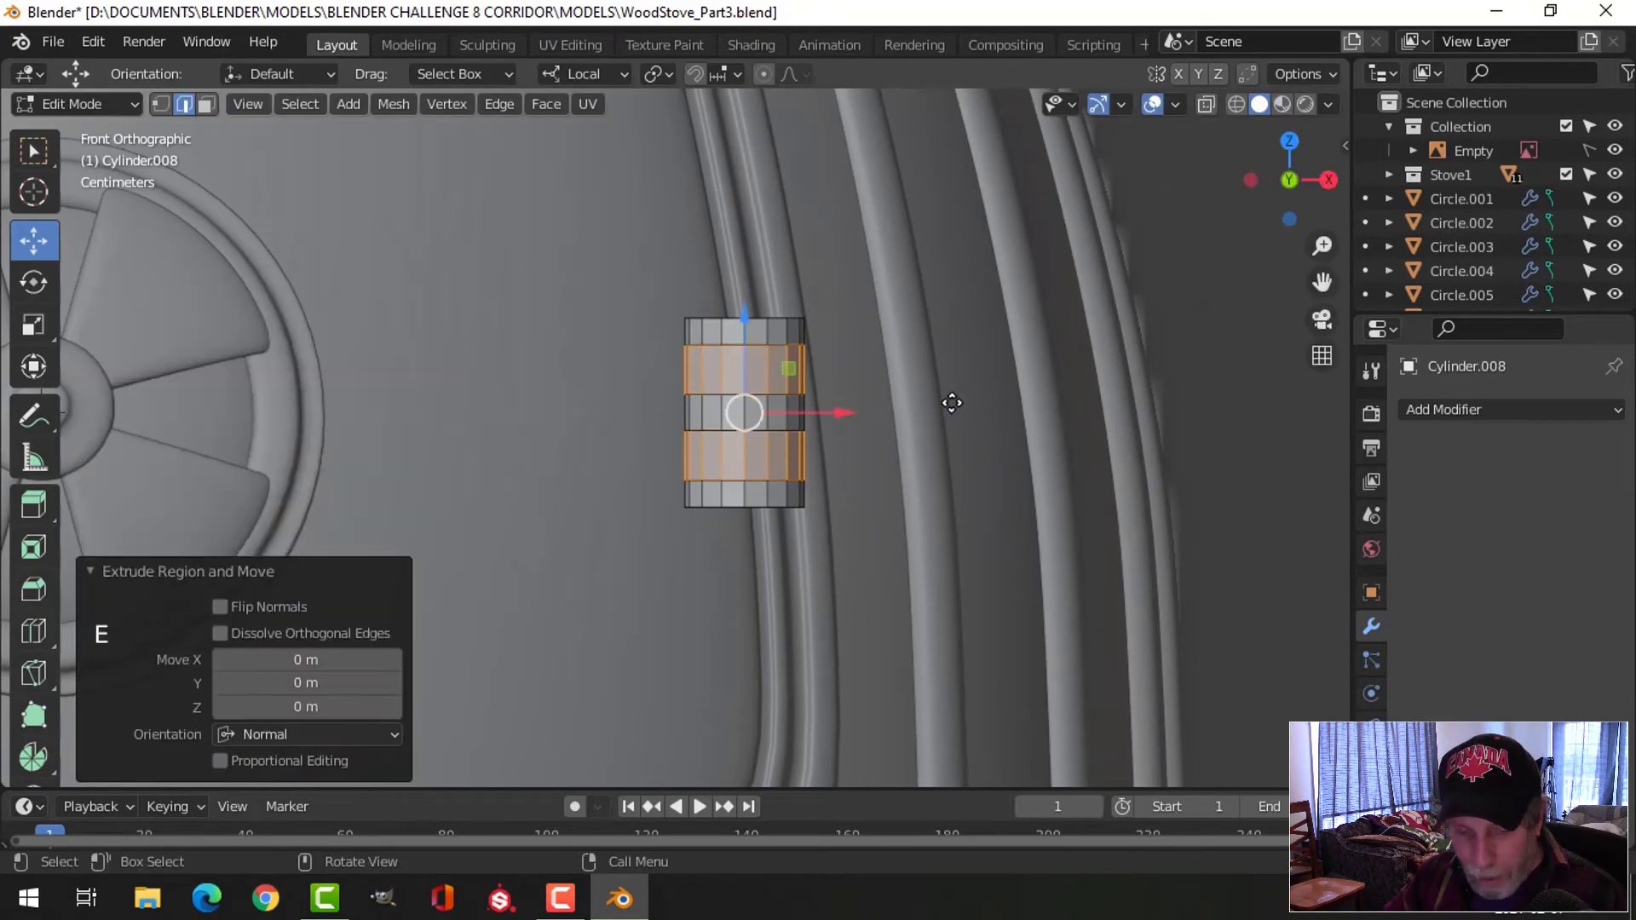
key("alt+s")
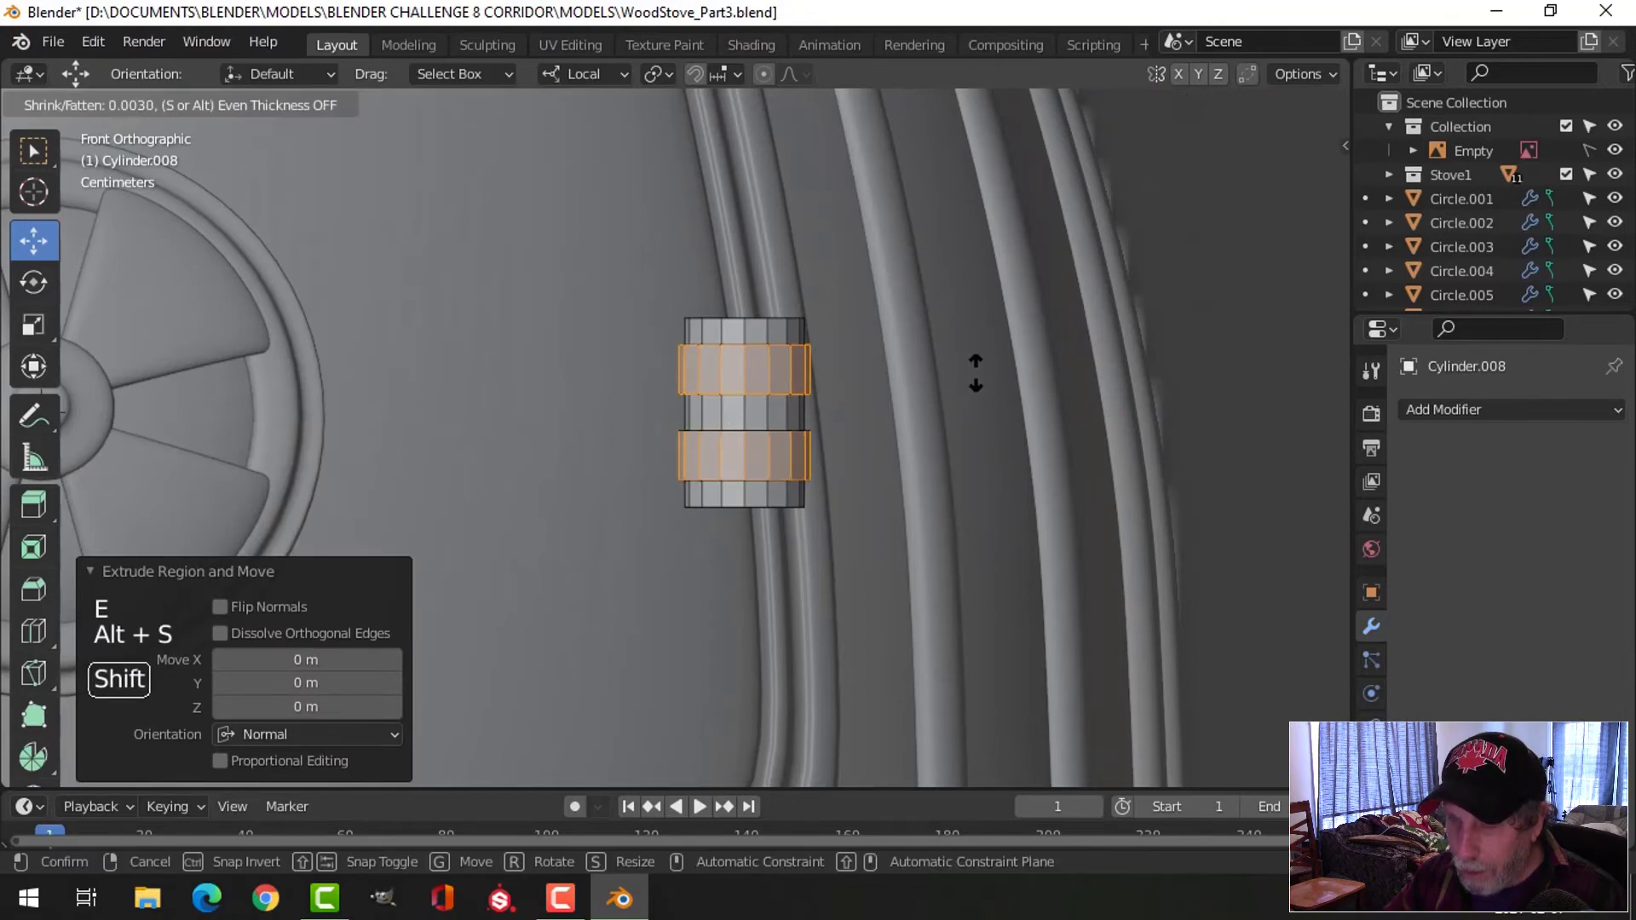
left_click(840, 387)
Select the hinge cylinder's top and bottom faces and bevel their edges about 0.0078 m wide with 4 segments
key("Tab")
middle_click_drag(840, 387, 850, 428)
key("Tab")
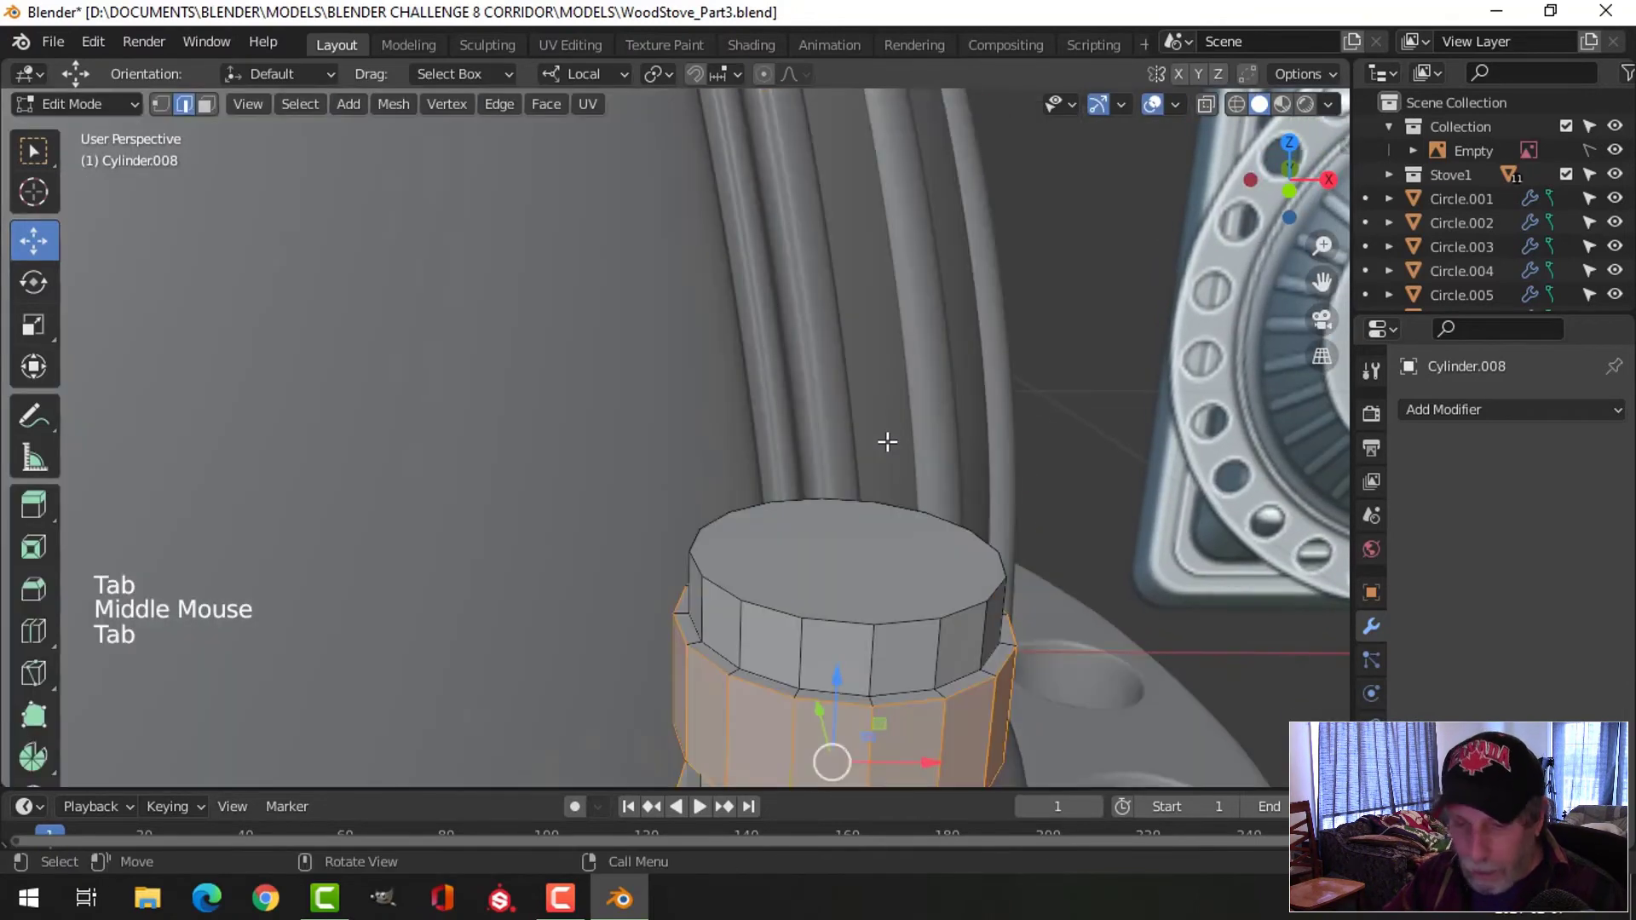
key("alt+a")
key("3")
left_click(832, 522)
scroll(960, 547, "down", 4)
middle_click_drag(960, 548, 943, 419)
left_click(708, 309, "shift")
middle_click_drag(851, 366, 924, 416)
scroll(880, 463, "up", 3)
key("ctrl+b")
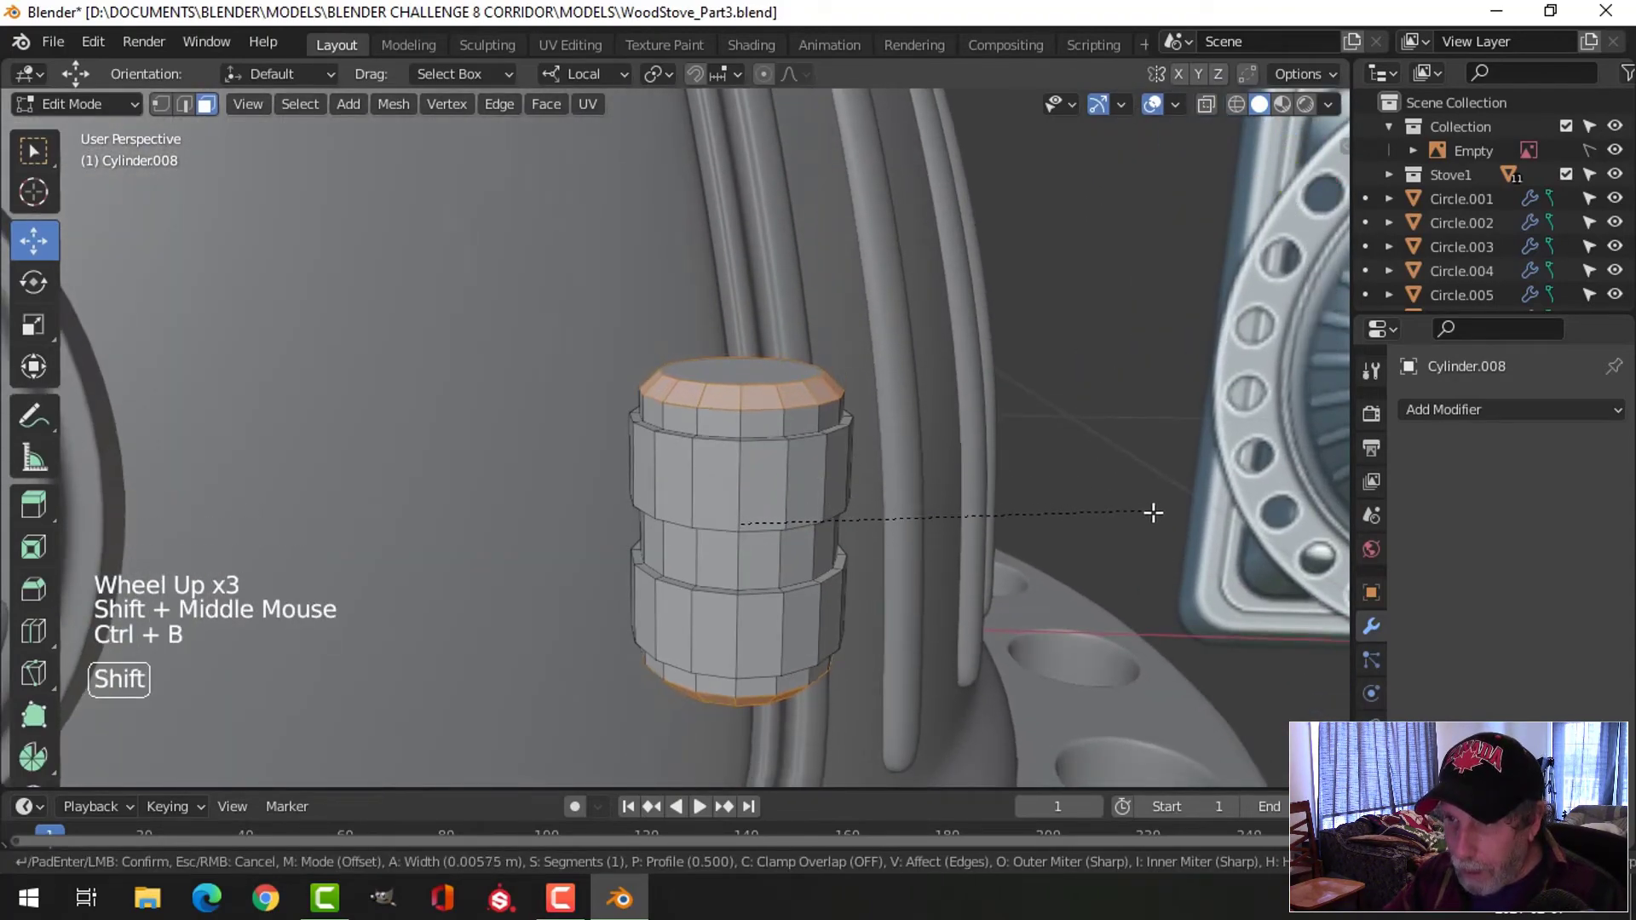
left_click(886, 455)
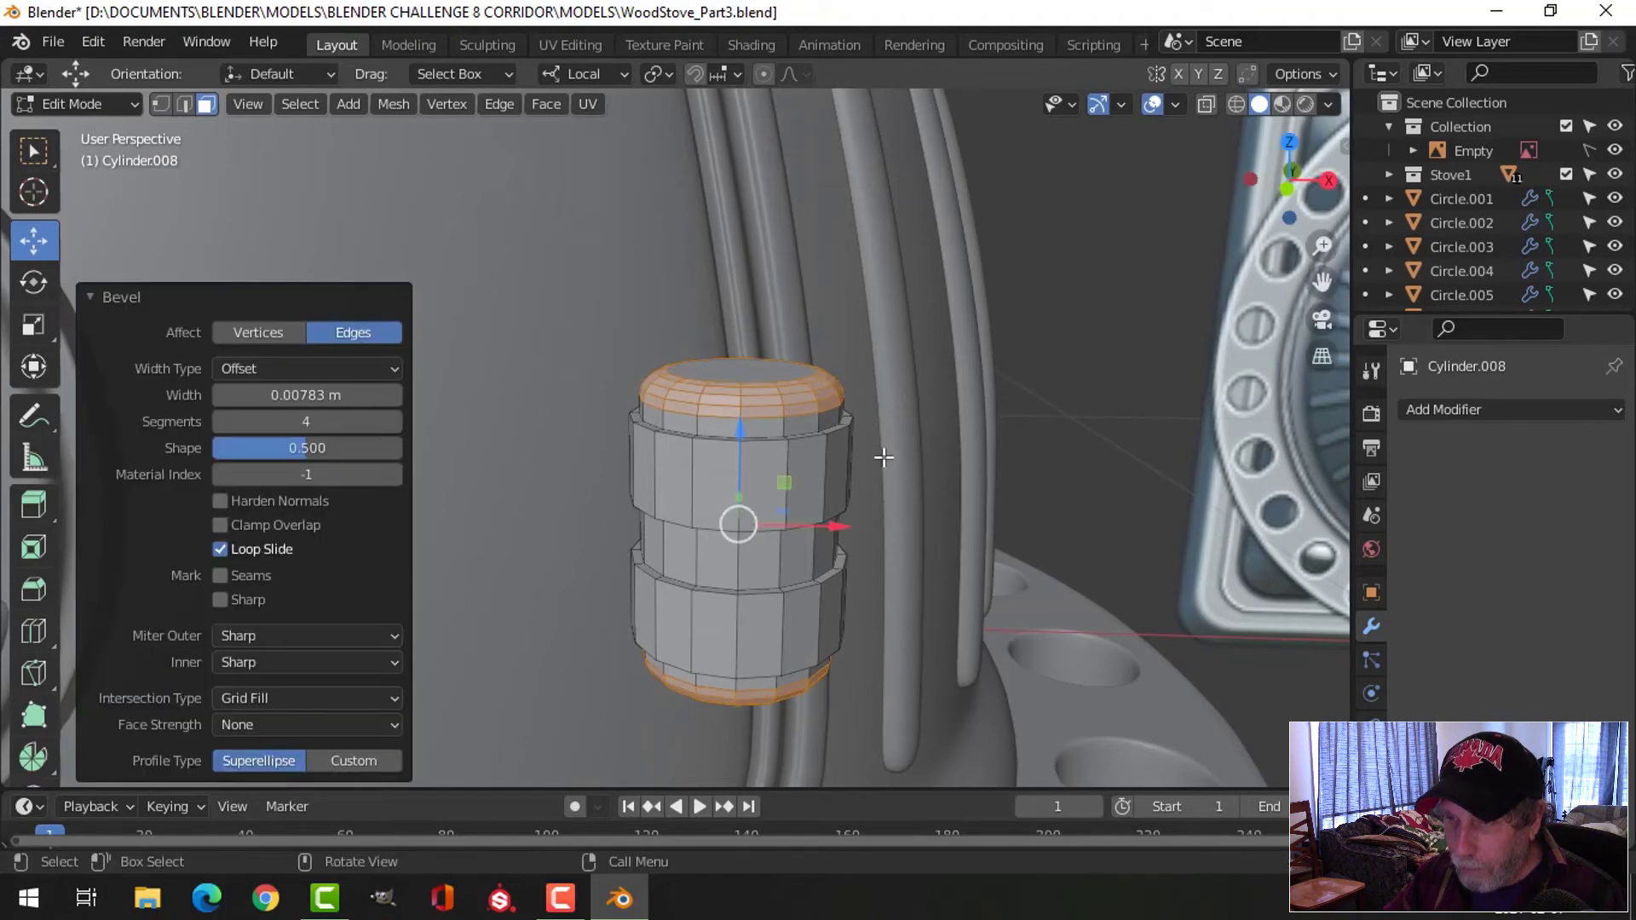
Add a level 1 subdivision surface to the hinge in Object Mode and shade it smooth
key("Tab")
key("ctrl+1")
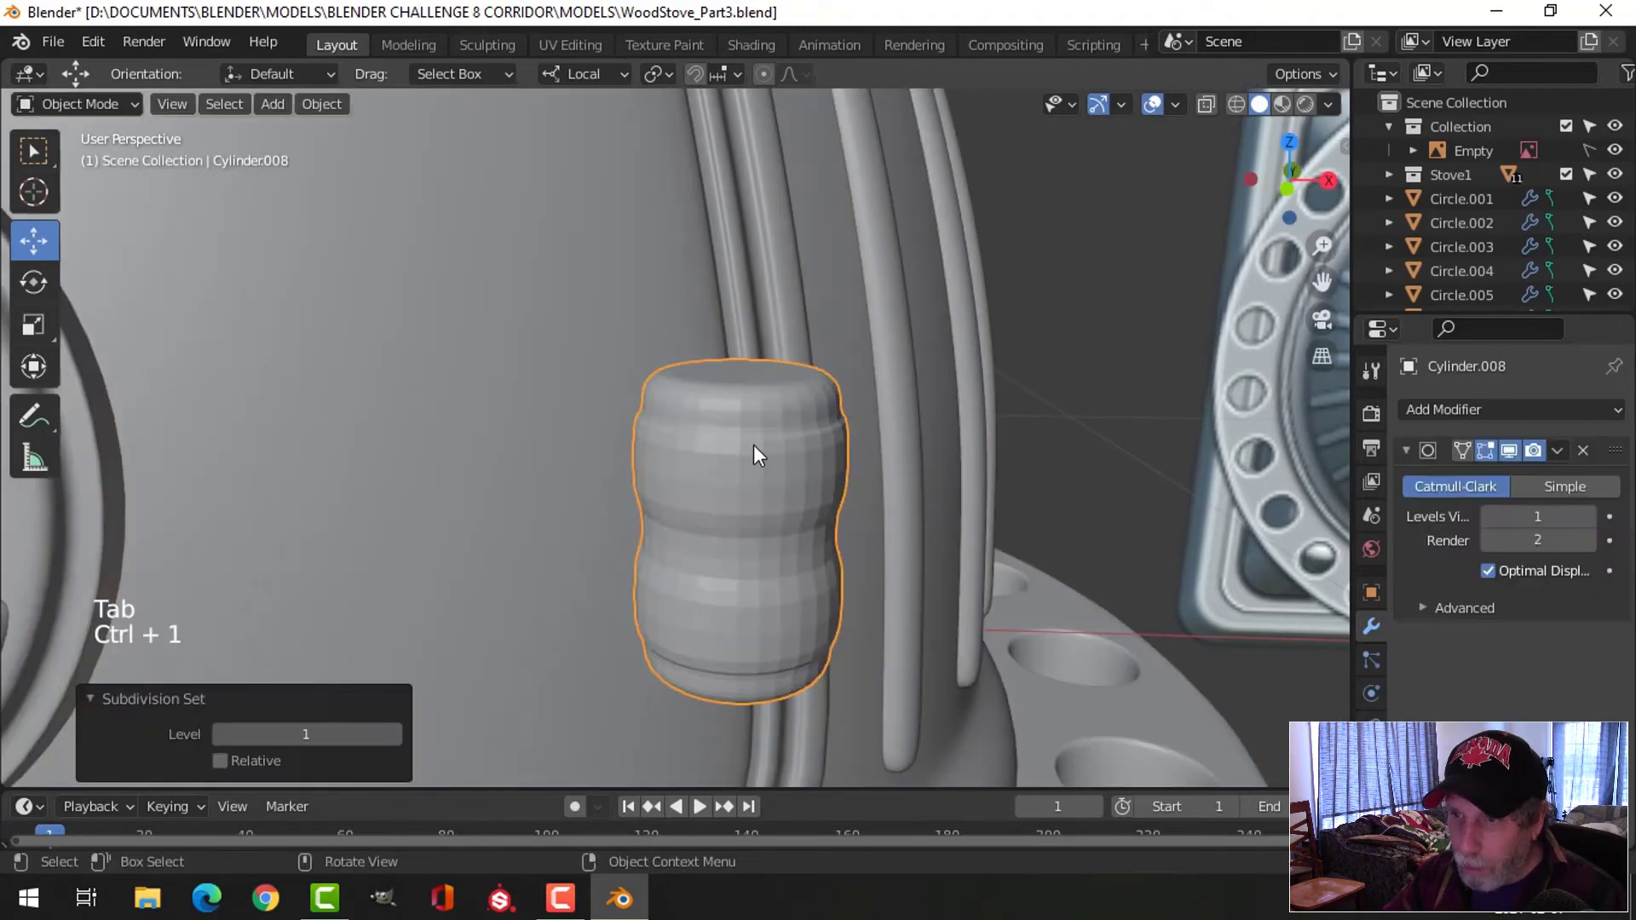
right_click(754, 445)
left_click(753, 445)
Add one centered horizontal edge loop to each of the hinge's two raised bands
key("Tab")
key("alt+a")
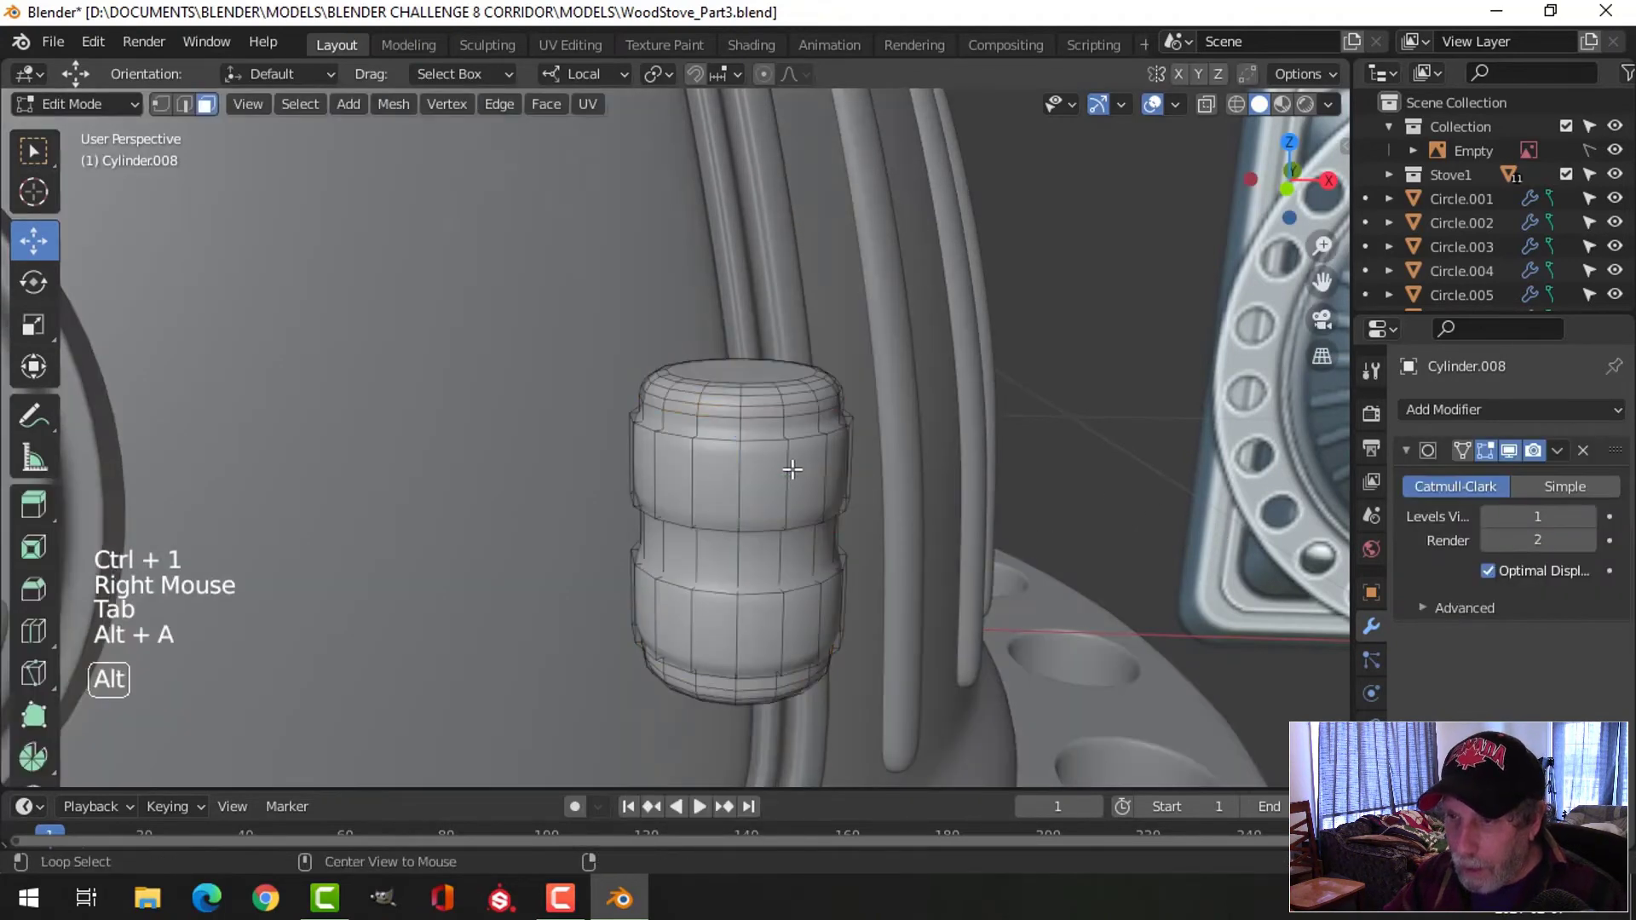
key("ctrl+r")
left_click(788, 475)
left_click(788, 475)
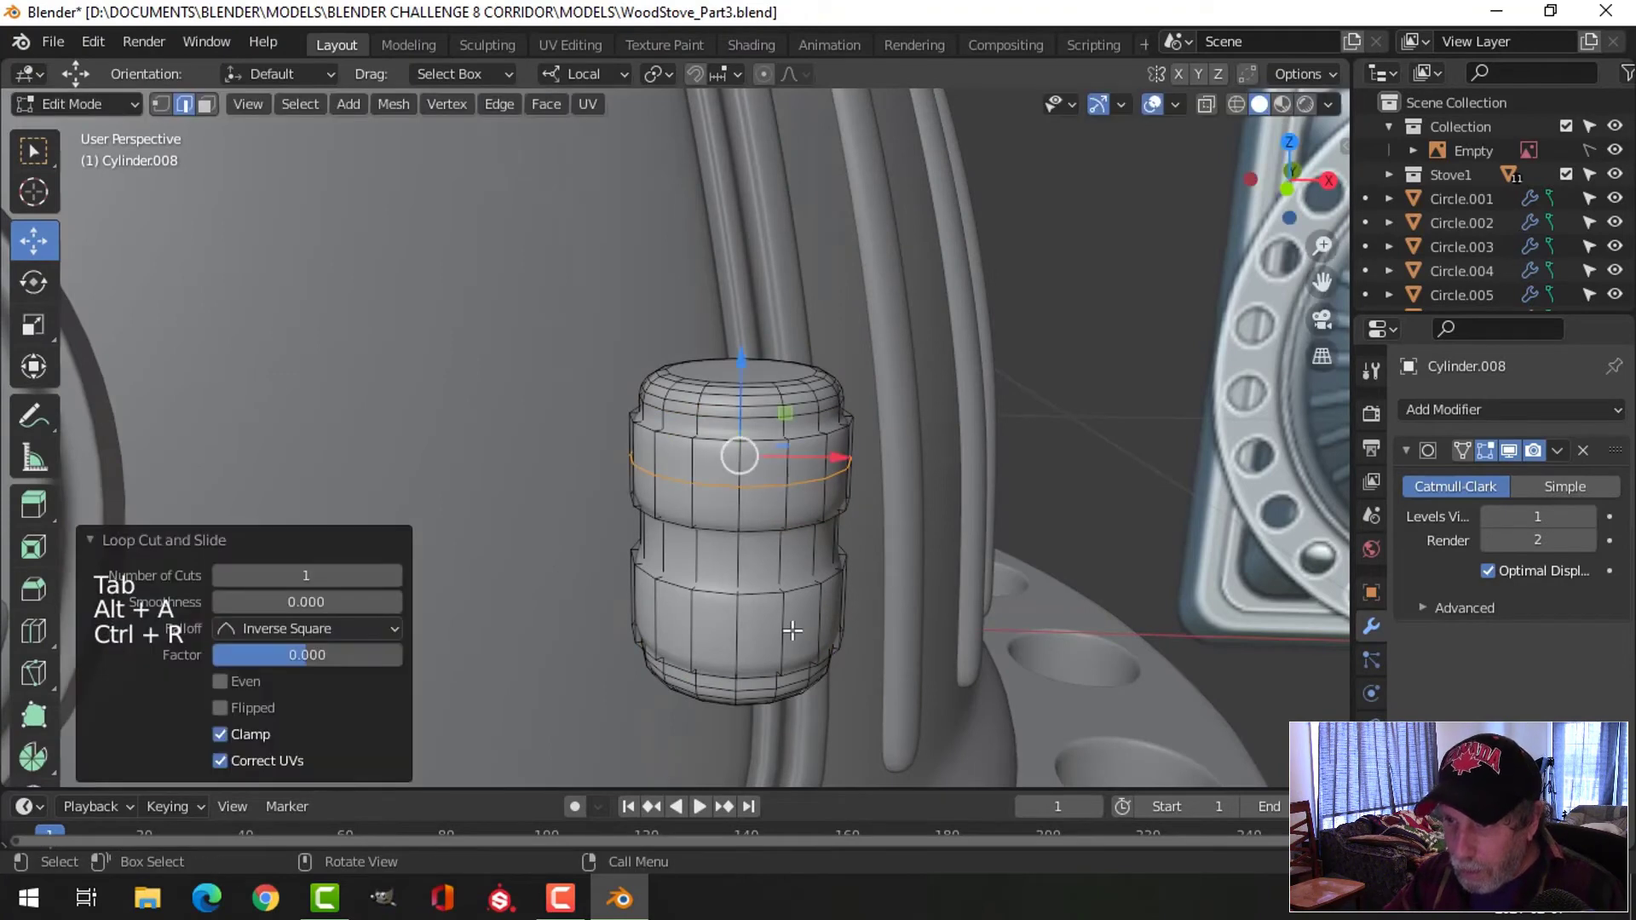
key("ctrl+r")
left_click(789, 628)
left_click(789, 628)
Select both new band loops and bevel them into wide strips to sharpen the raised bands, returning to Object Mode
left_click(843, 481, "alt+shift")
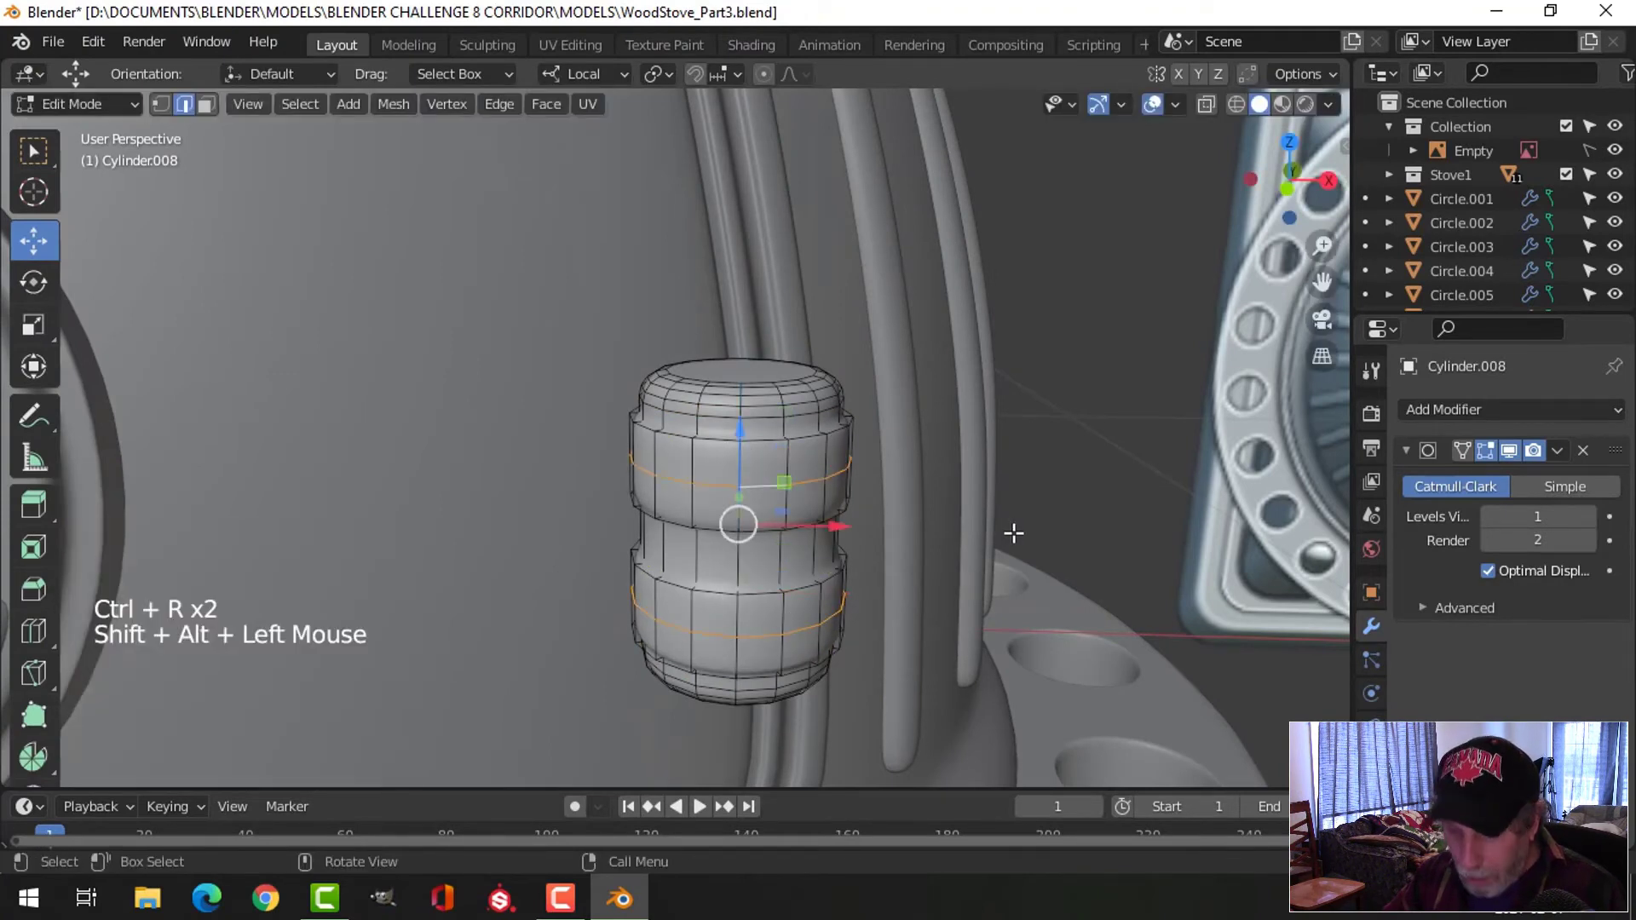
key("ctrl+b")
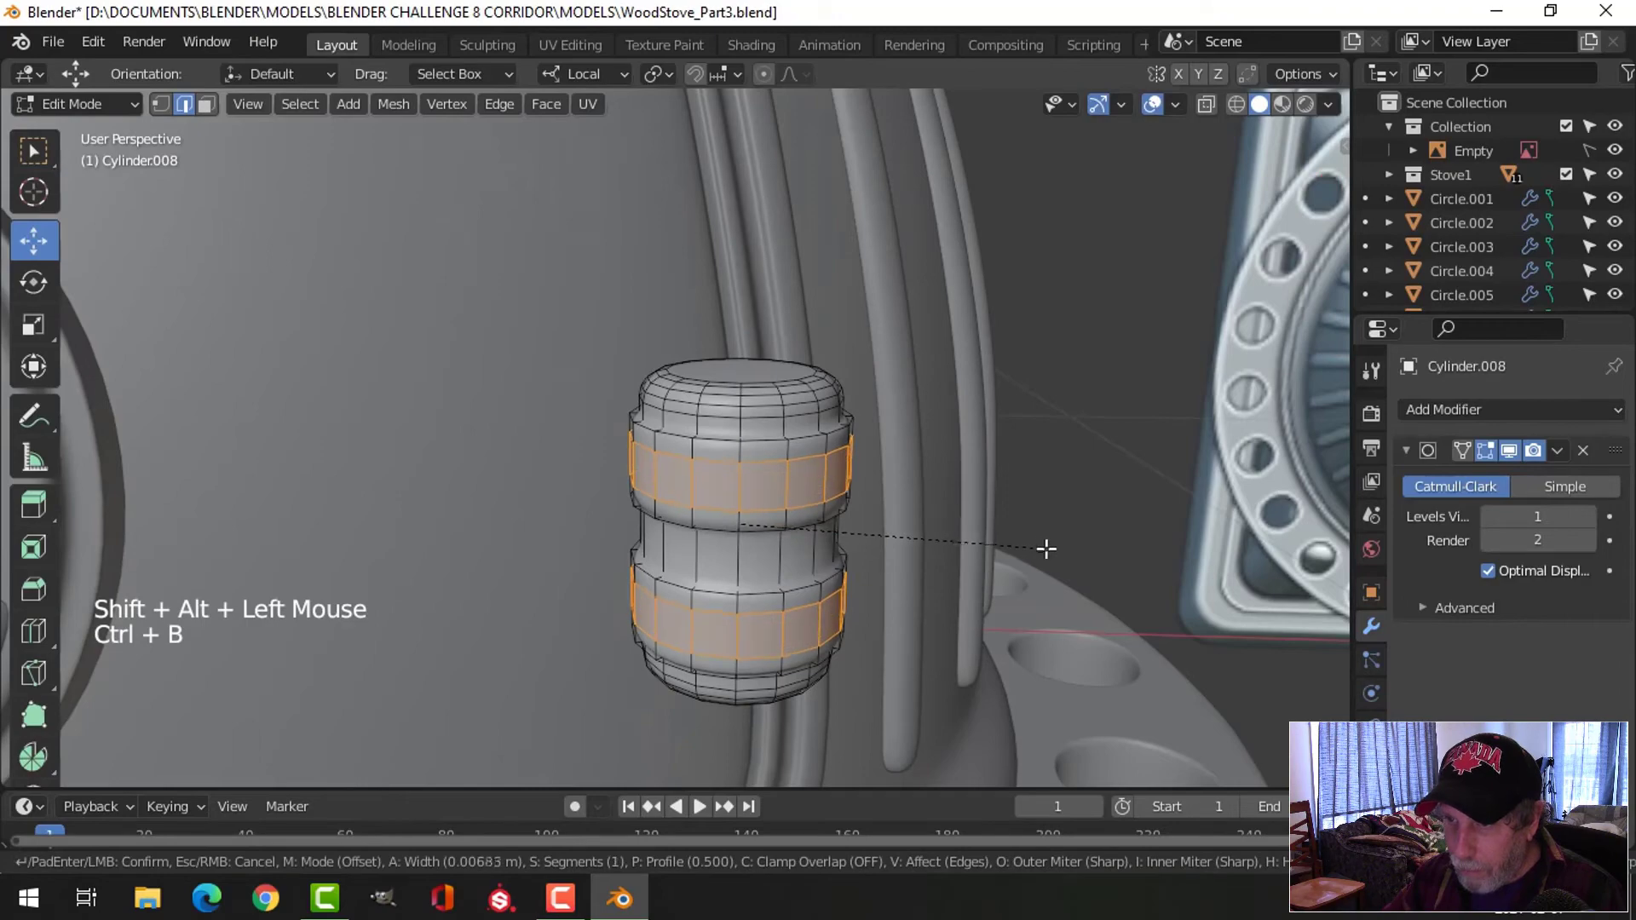
left_click(909, 526)
key("Tab")
scroll(894, 529, "down", 3)
key("alt+a")
Select the hinge and set its origin to its geometry
middle_click_drag(898, 524, 721, 520)
left_click(576, 495)
scroll(657, 467, "down", 3)
middle_click_drag(657, 467, 627, 501)
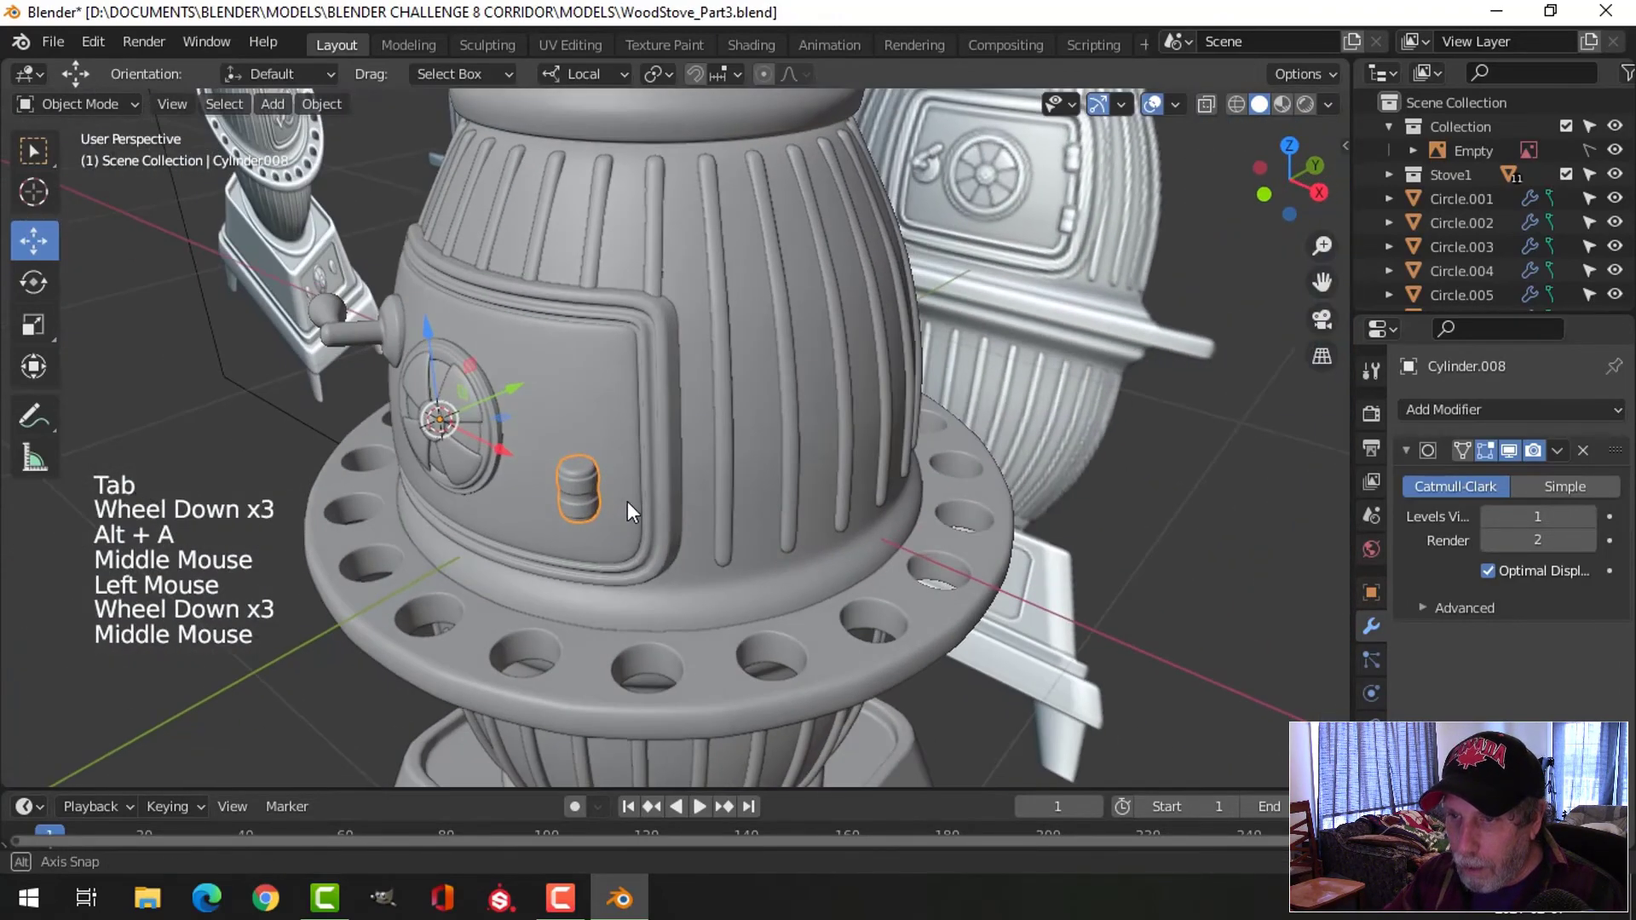
left_click(338, 104)
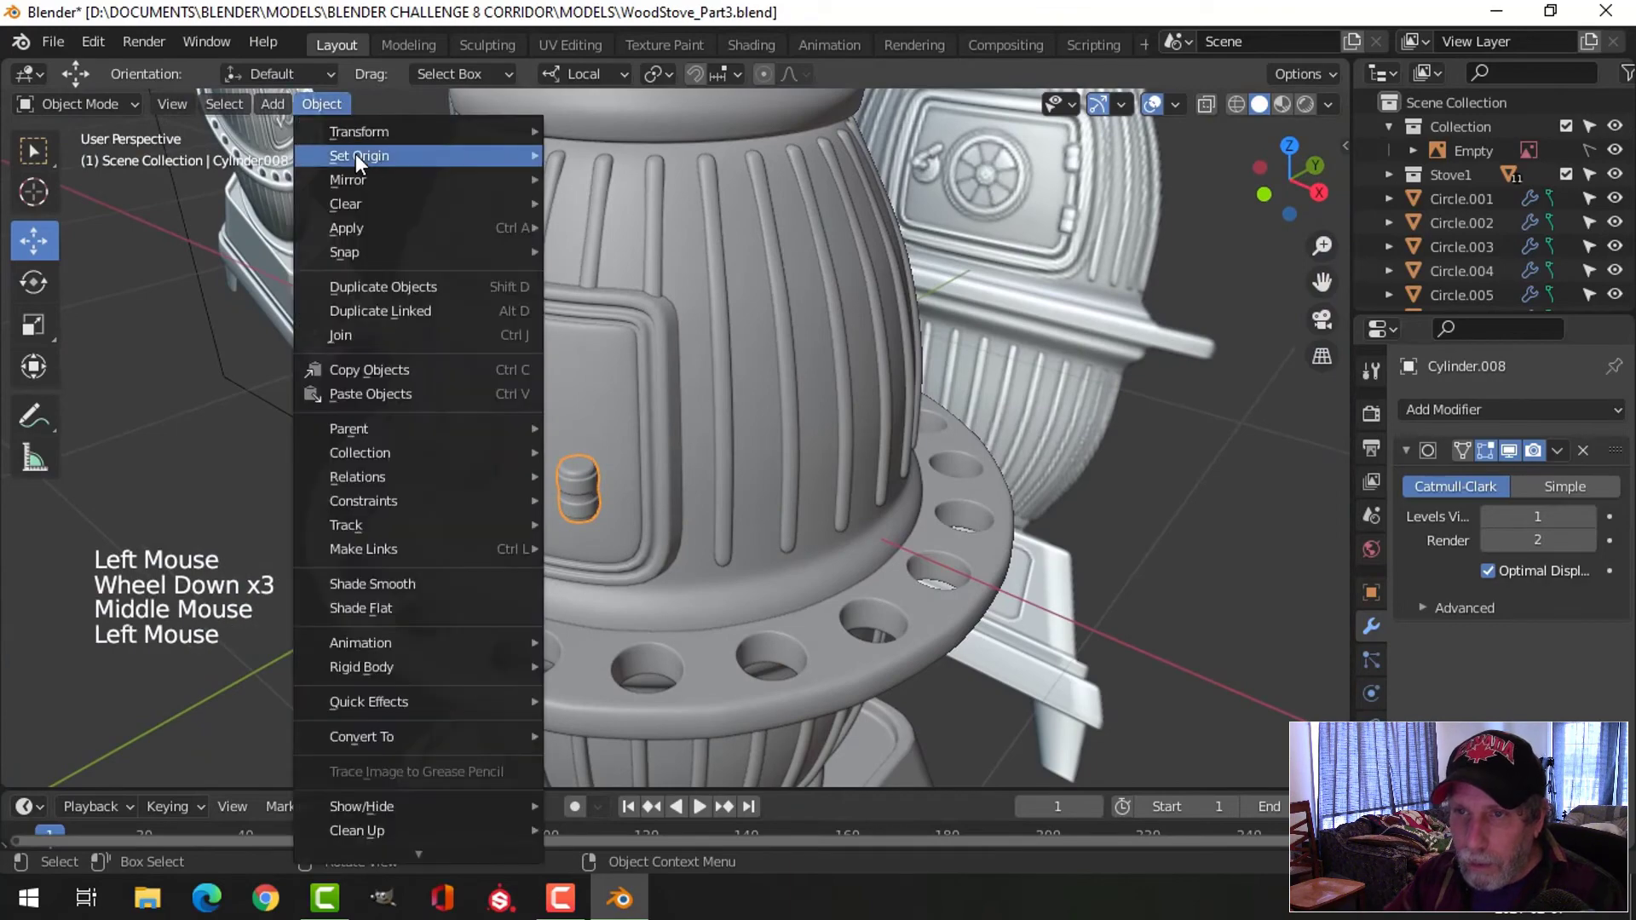
mouse_move(355, 153)
left_click(638, 188)
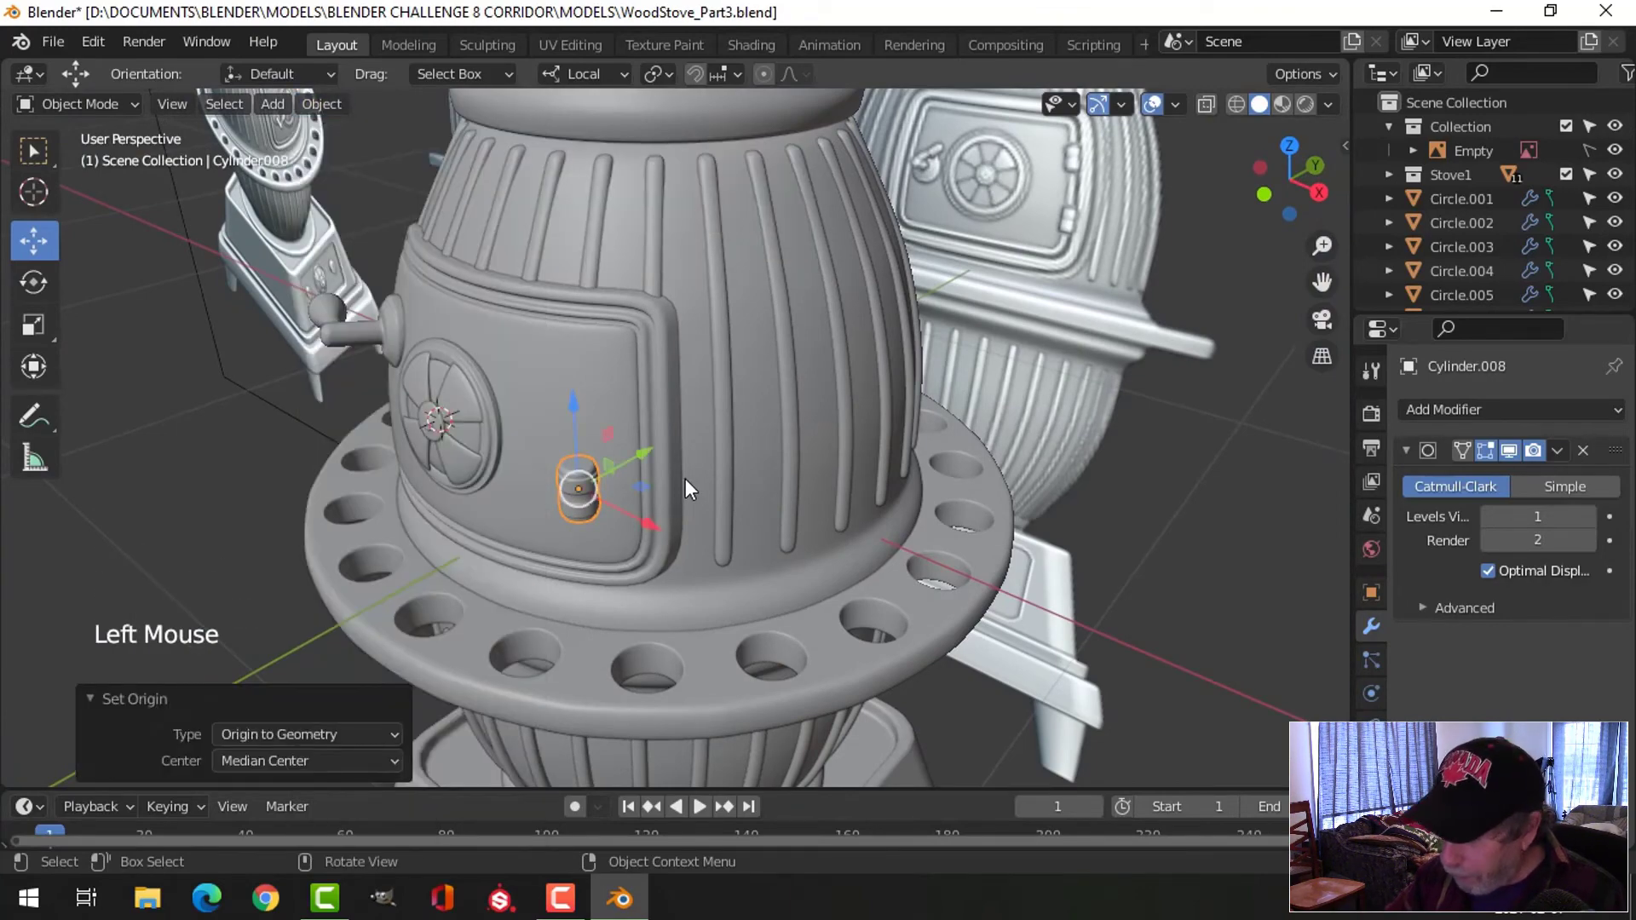
Move the hinge about 0.16 m in Y and 0.13 m in Z, then about -0.016 m in local X, onto the door frame's upper corner
key("KP_1")
key("KP_7")
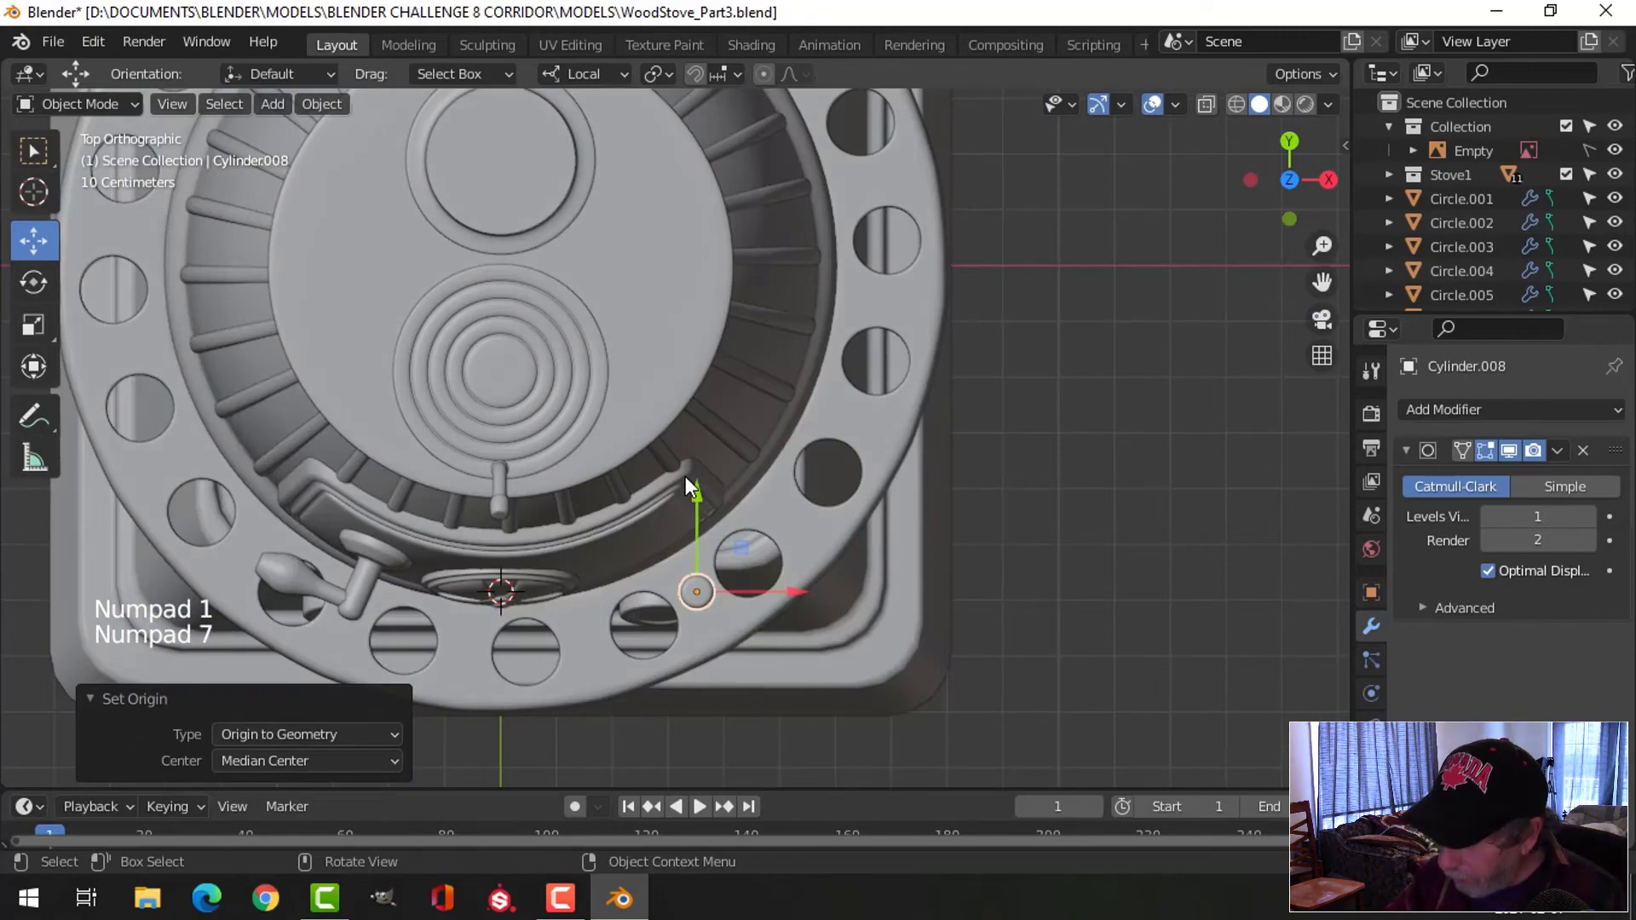
key("KP_3")
scroll(683, 475, "up", 3)
key("g")
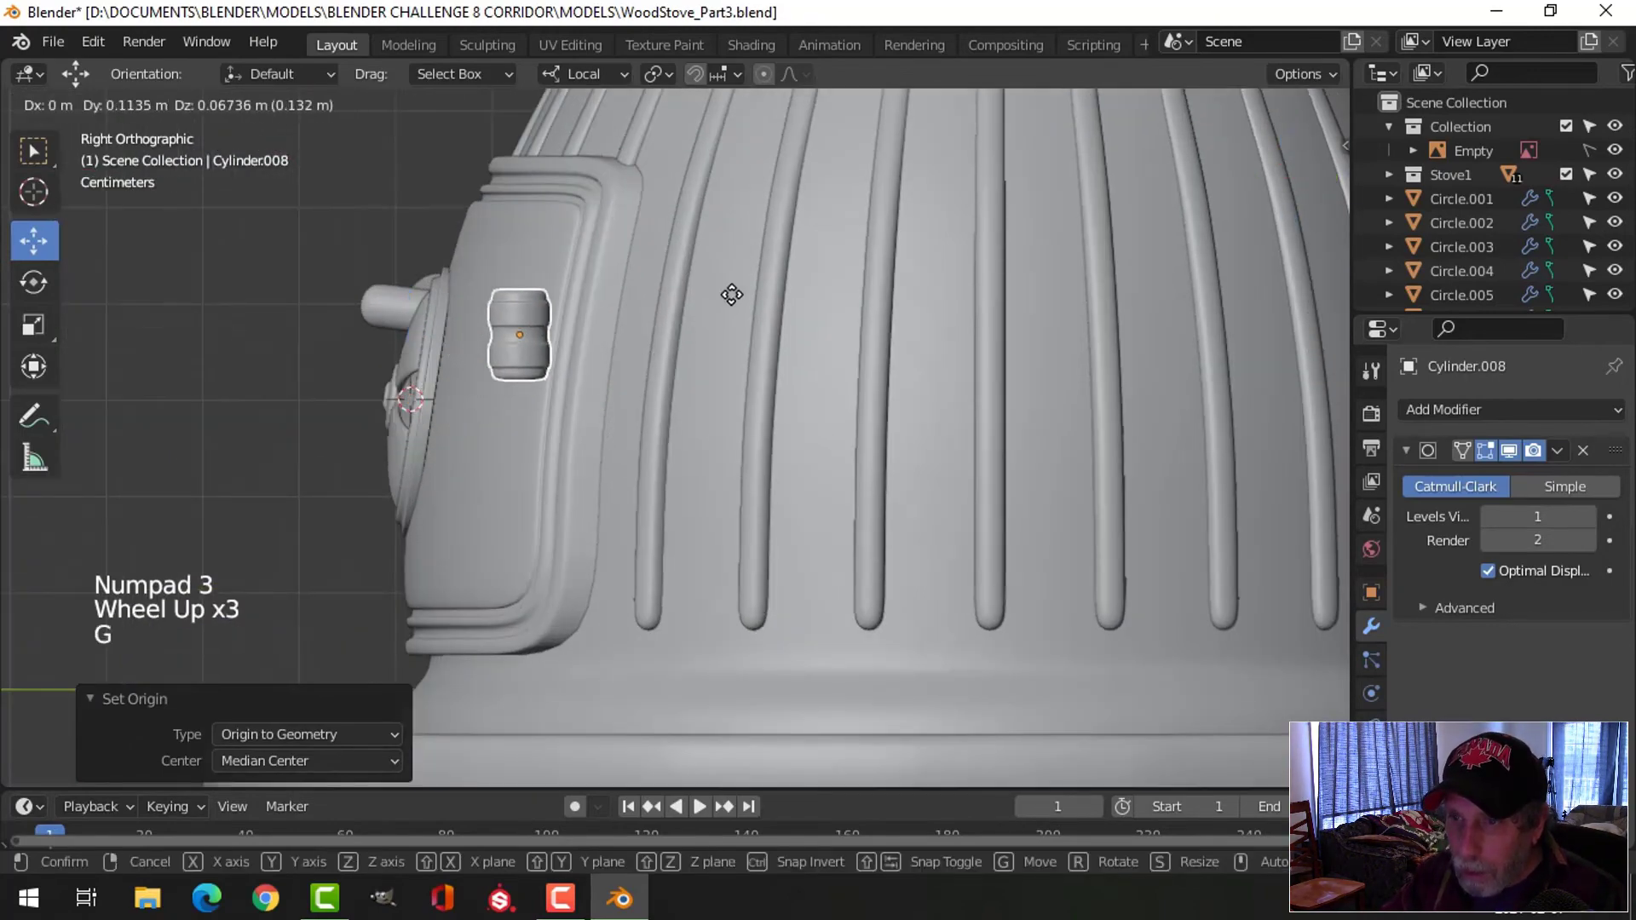
left_click(745, 270)
middle_click_drag(745, 270, 838, 401)
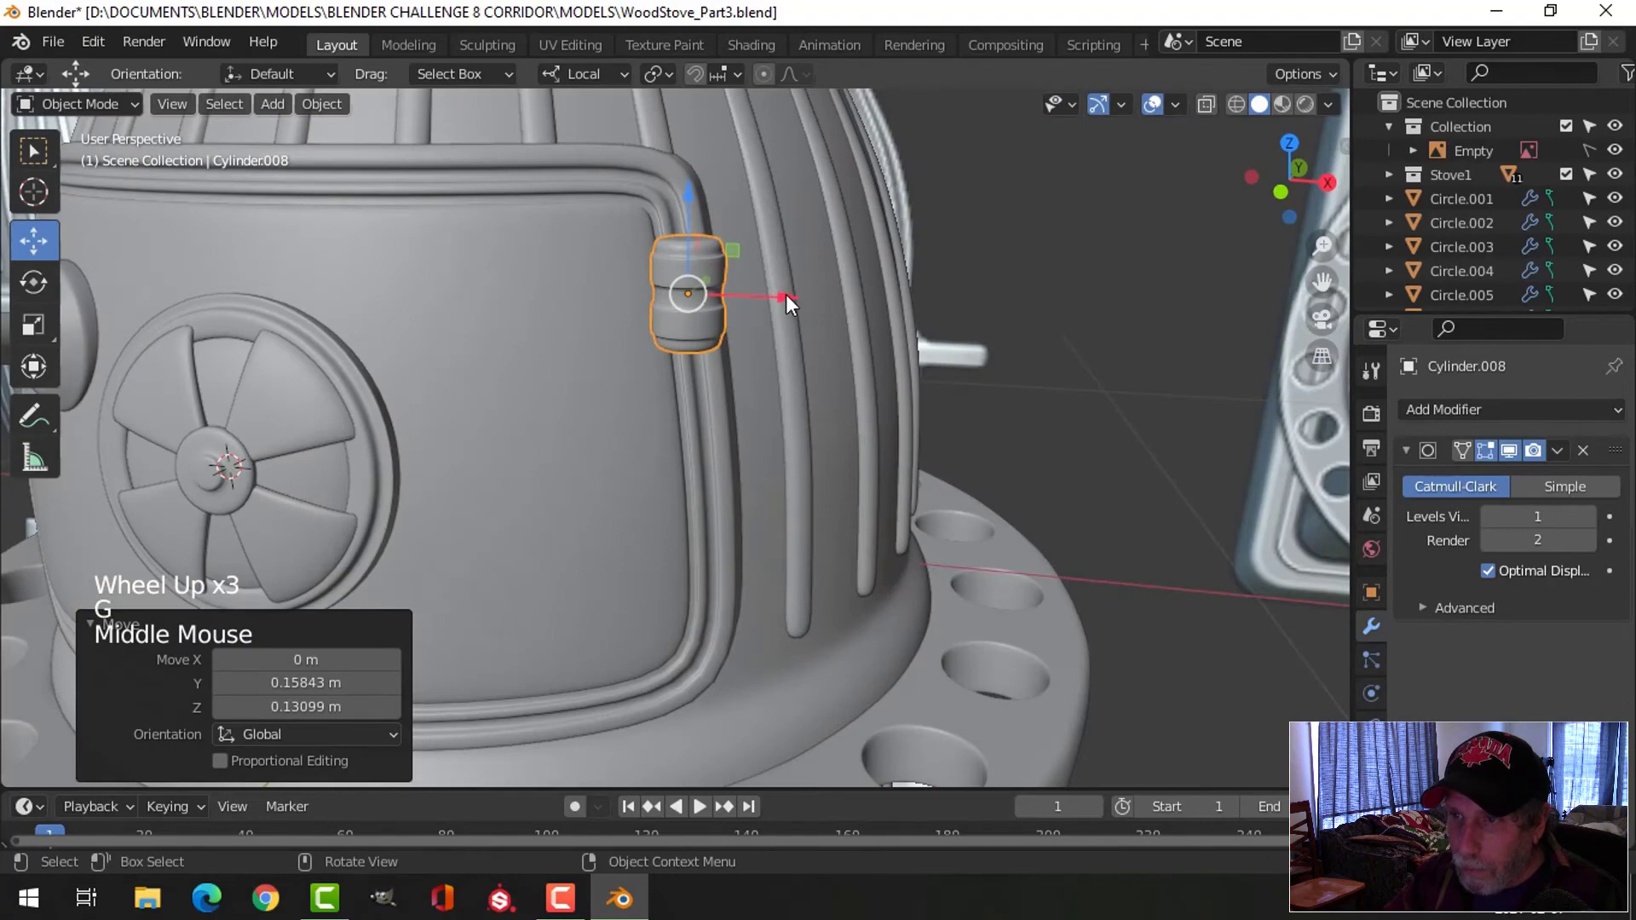
left_click_drag(785, 301, 765, 300)
middle_click_drag(733, 341, 542, 354)
Rotate the hinge about 14.1° in the right side view to match the slope of the stove door
key("KP_3")
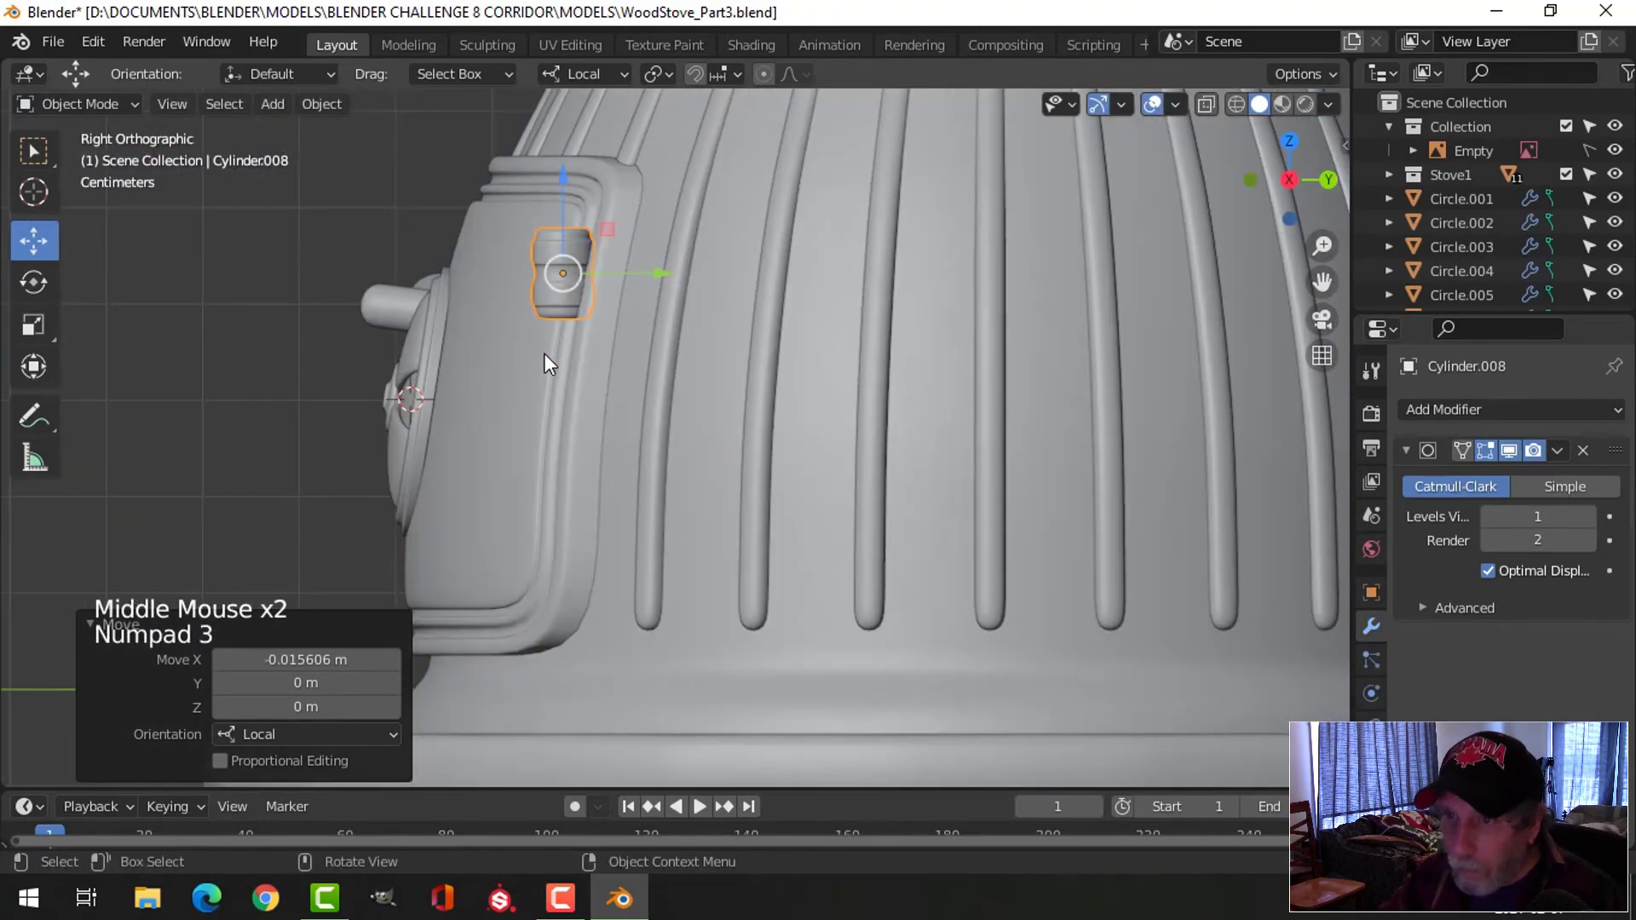
scroll(543, 354, "up", 2)
key("r")
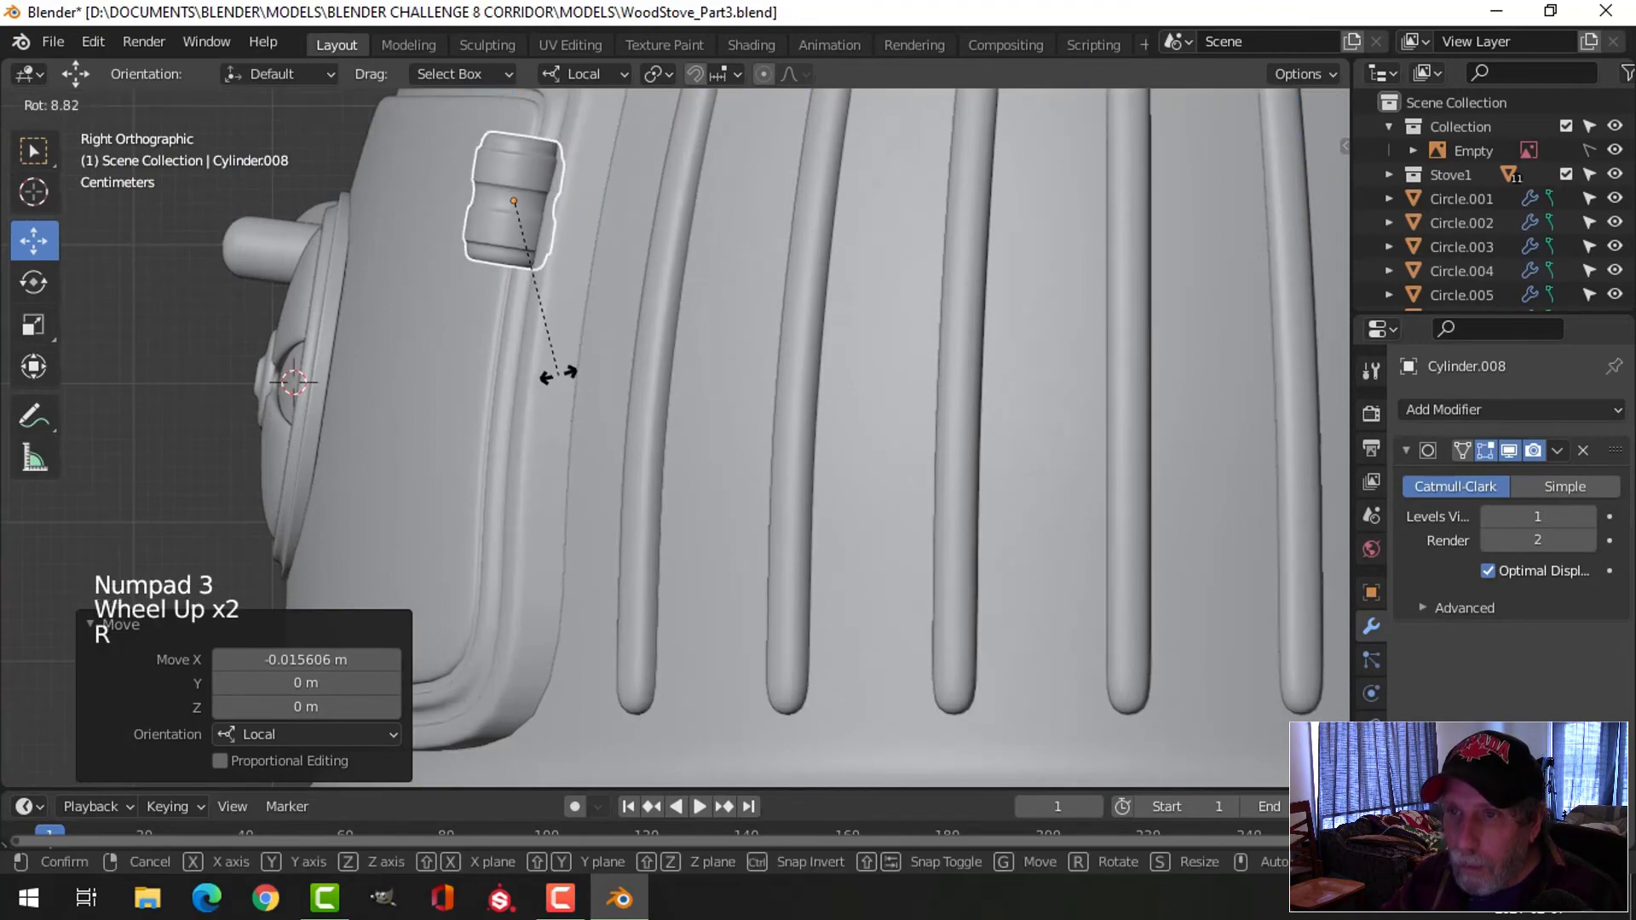
left_click(541, 382)
middle_click_drag(542, 382, 745, 372)
scroll(746, 373, "down", 2)
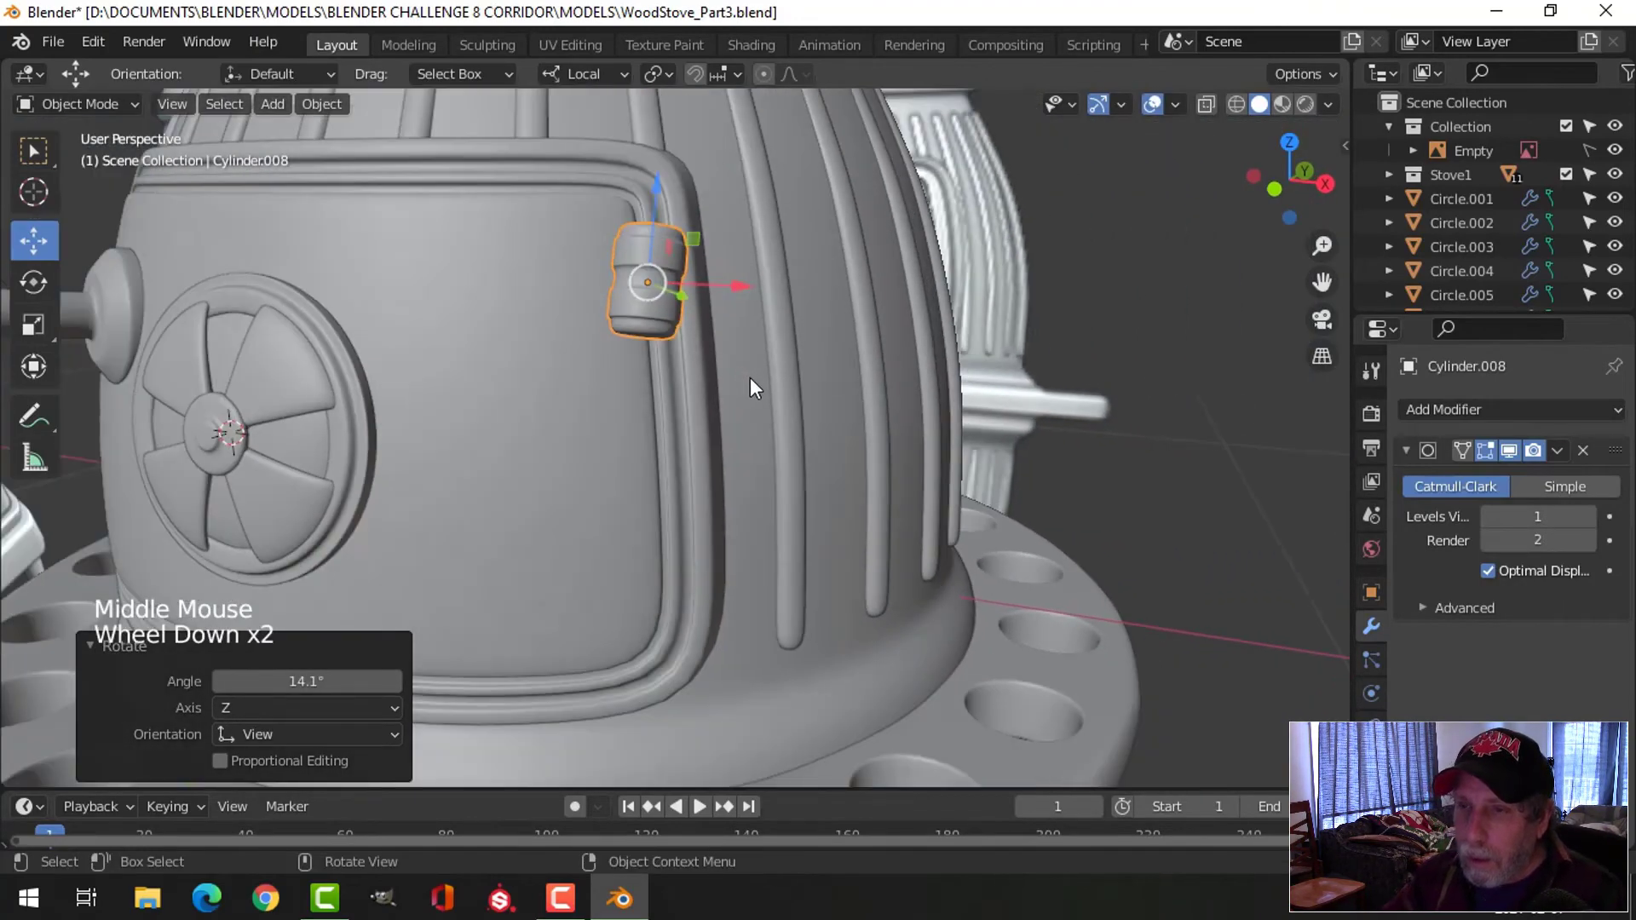
Rotate the hinge further to follow the door frame's slanted edge and nudge it into place
key("KP_1")
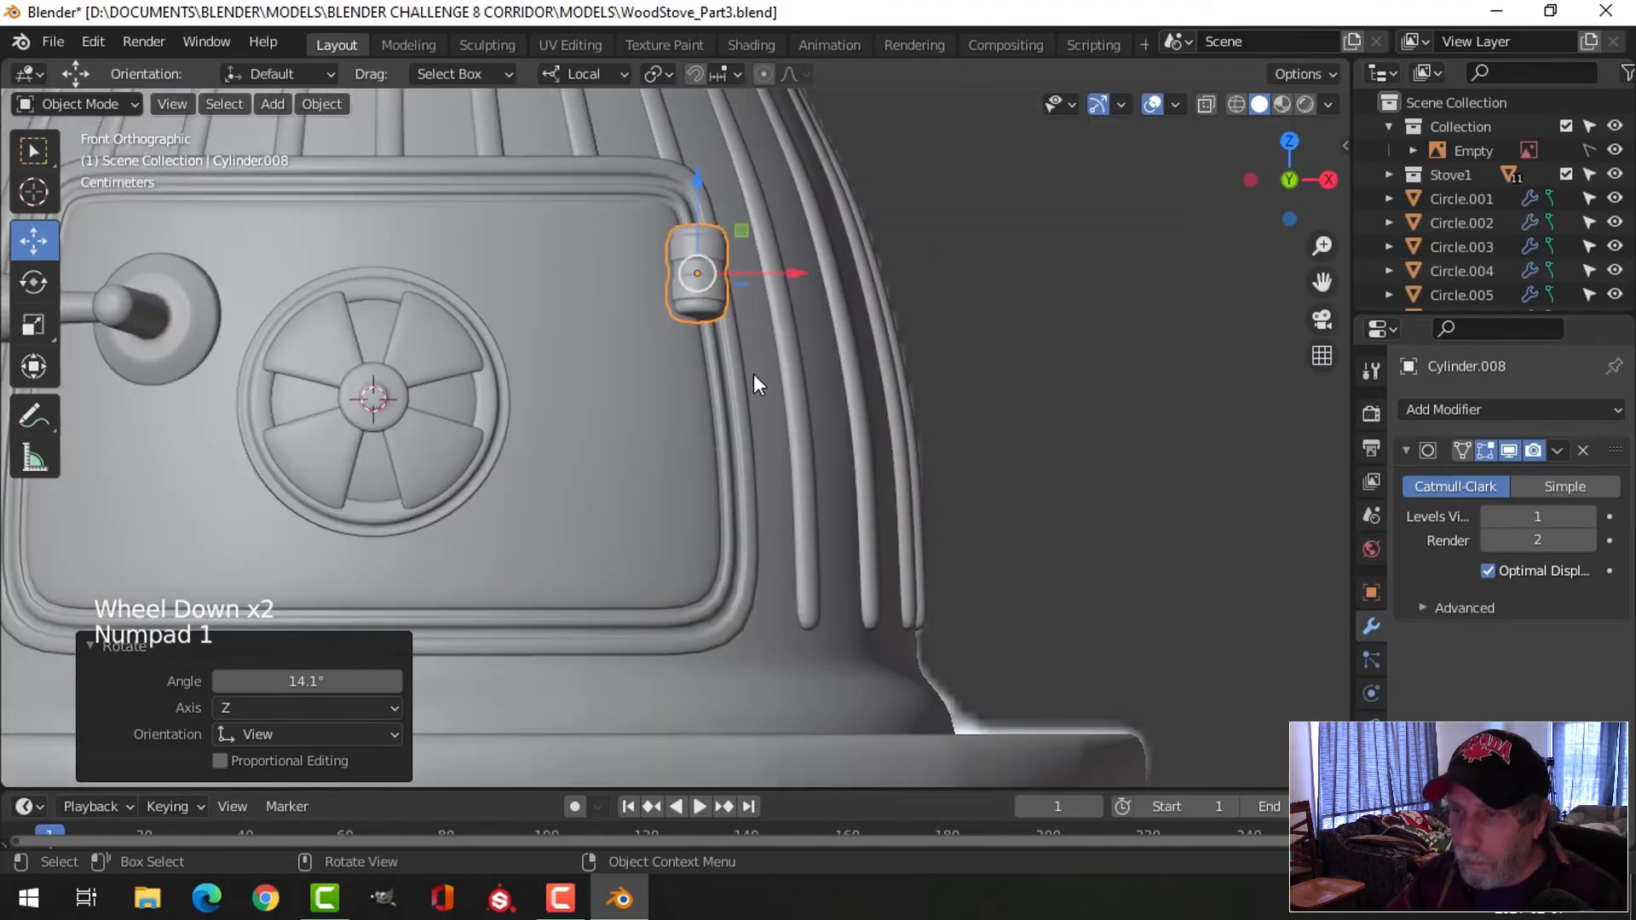
middle_click_drag(753, 385, 596, 522)
key("r")
left_click(730, 409)
scroll(724, 415, "down", 3)
key("alt+a")
scroll(748, 434, "up", 3)
left_click(545, 486)
mouse_move(600, 508)
left_mouse_down()
mouse_move(602, 484)
mouse_move(600, 507)
left_mouse_up()
scroll(584, 524, "down", 2)
key("alt+a")
Duplicate the hinge, lower the copy about 0.215 m along local Z, and rotate and shift it onto the door frame's lower corner
middle_click_drag(585, 524, 708, 482)
scroll(622, 431, "down", 2)
left_click(627, 411)
key("KP_1")
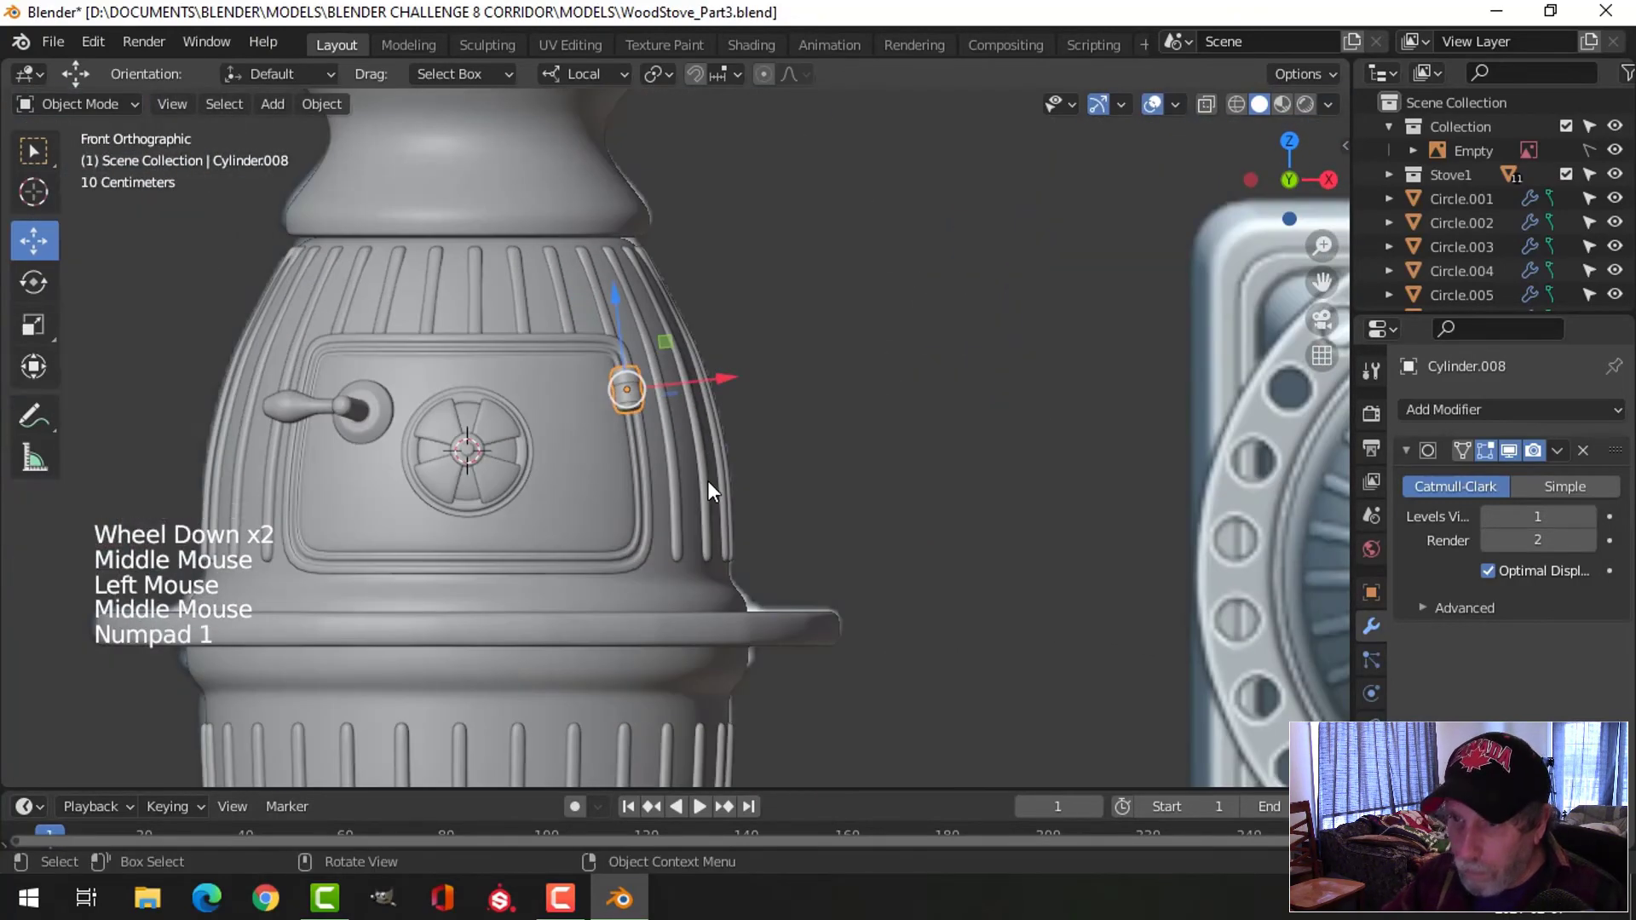
scroll(708, 491, "up", 3)
key("shift+d")
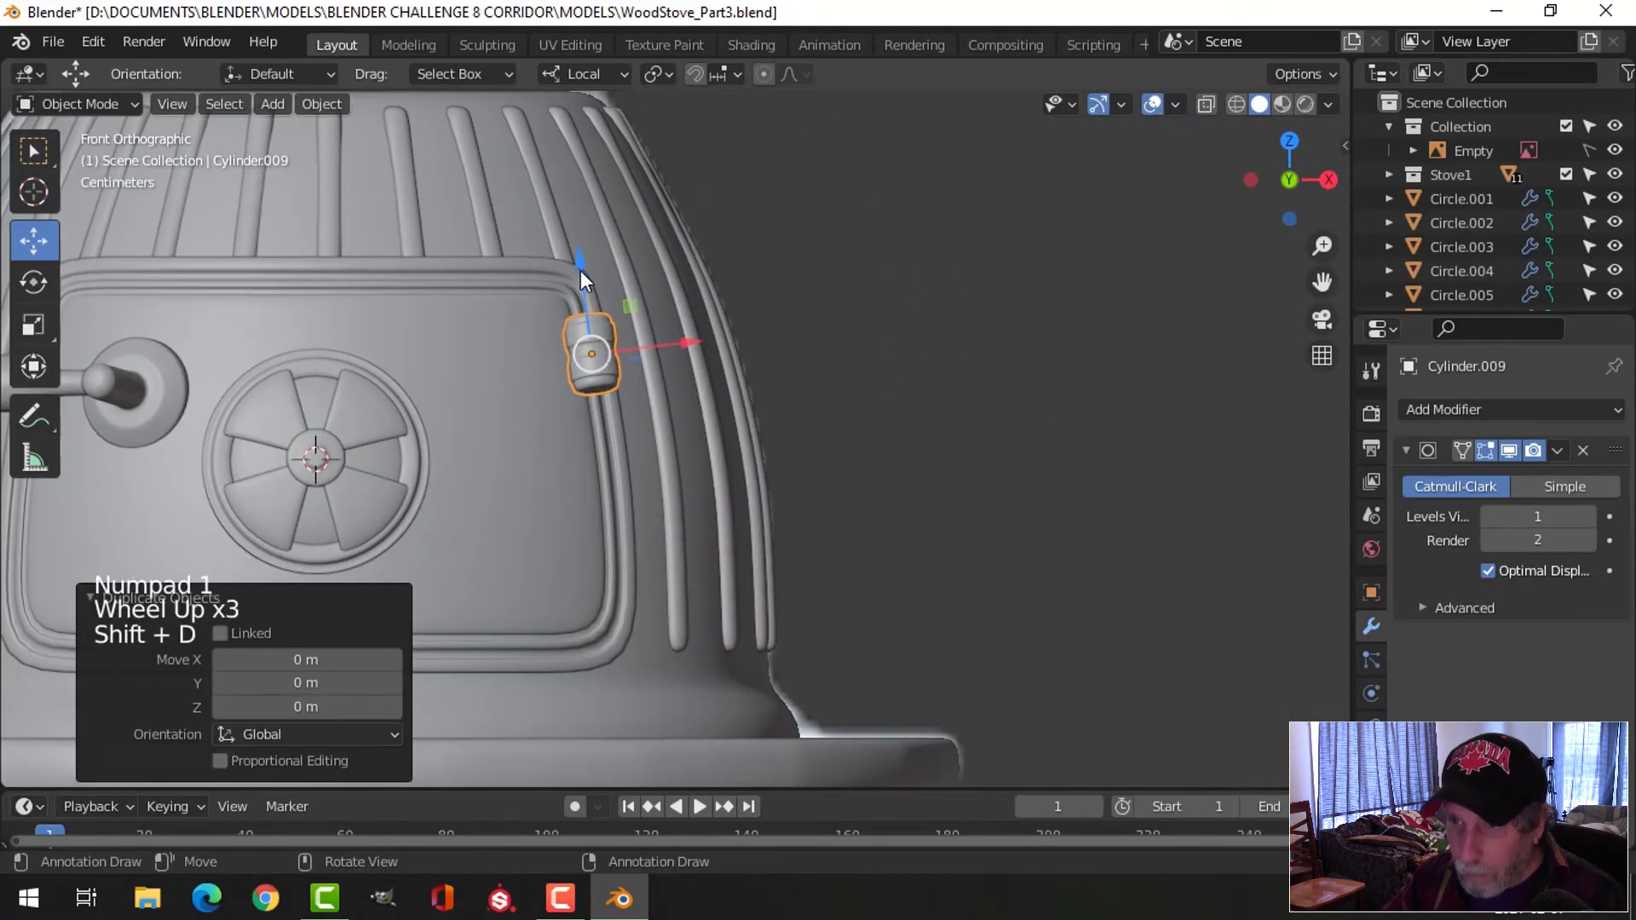
left_click_drag(579, 264, 548, 454)
key("r")
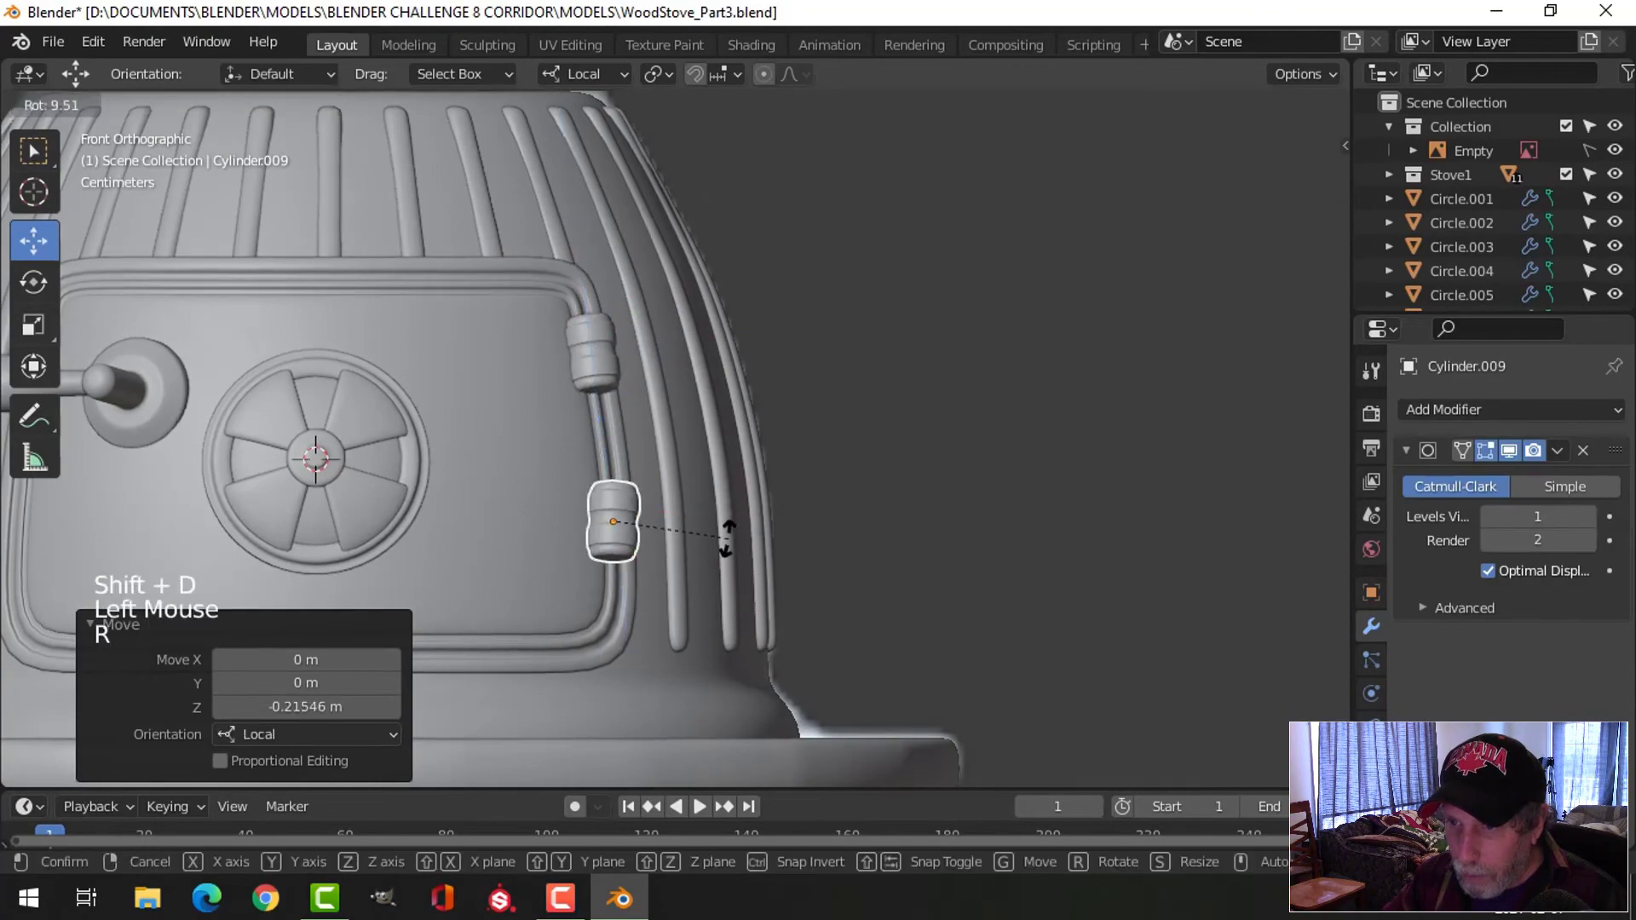
key("g")
left_click(738, 518)
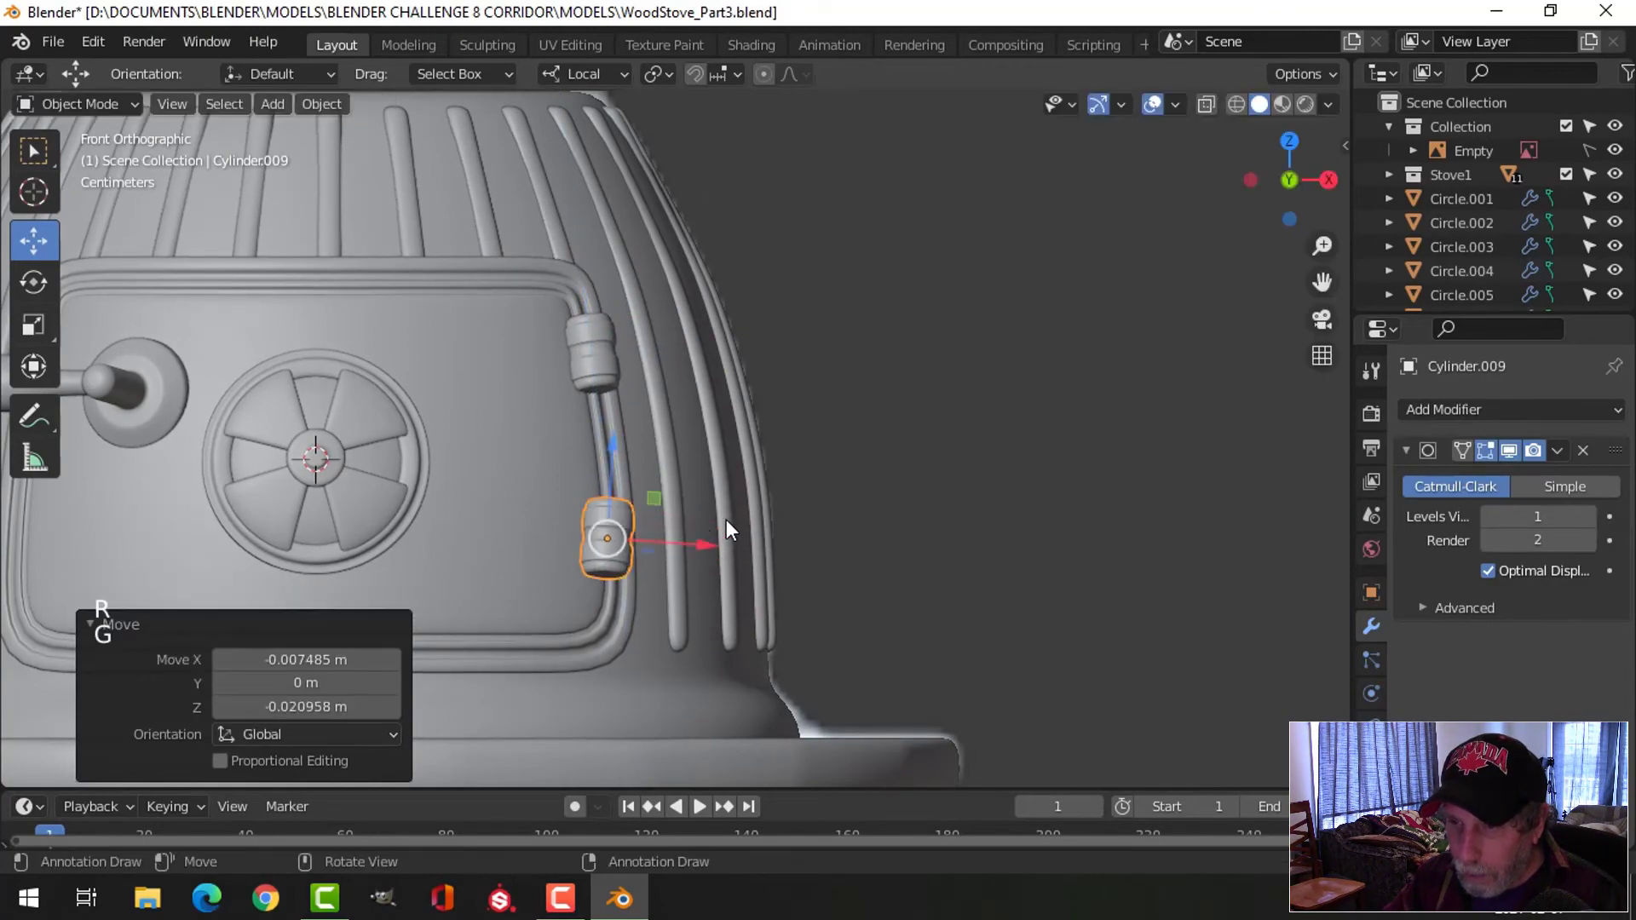
Rotate the lower hinge in the top view to align it with the curve of the door
middle_click_drag(726, 520, 693, 501)
key("alt+a")
scroll(584, 544, "up", 3)
left_click(627, 458)
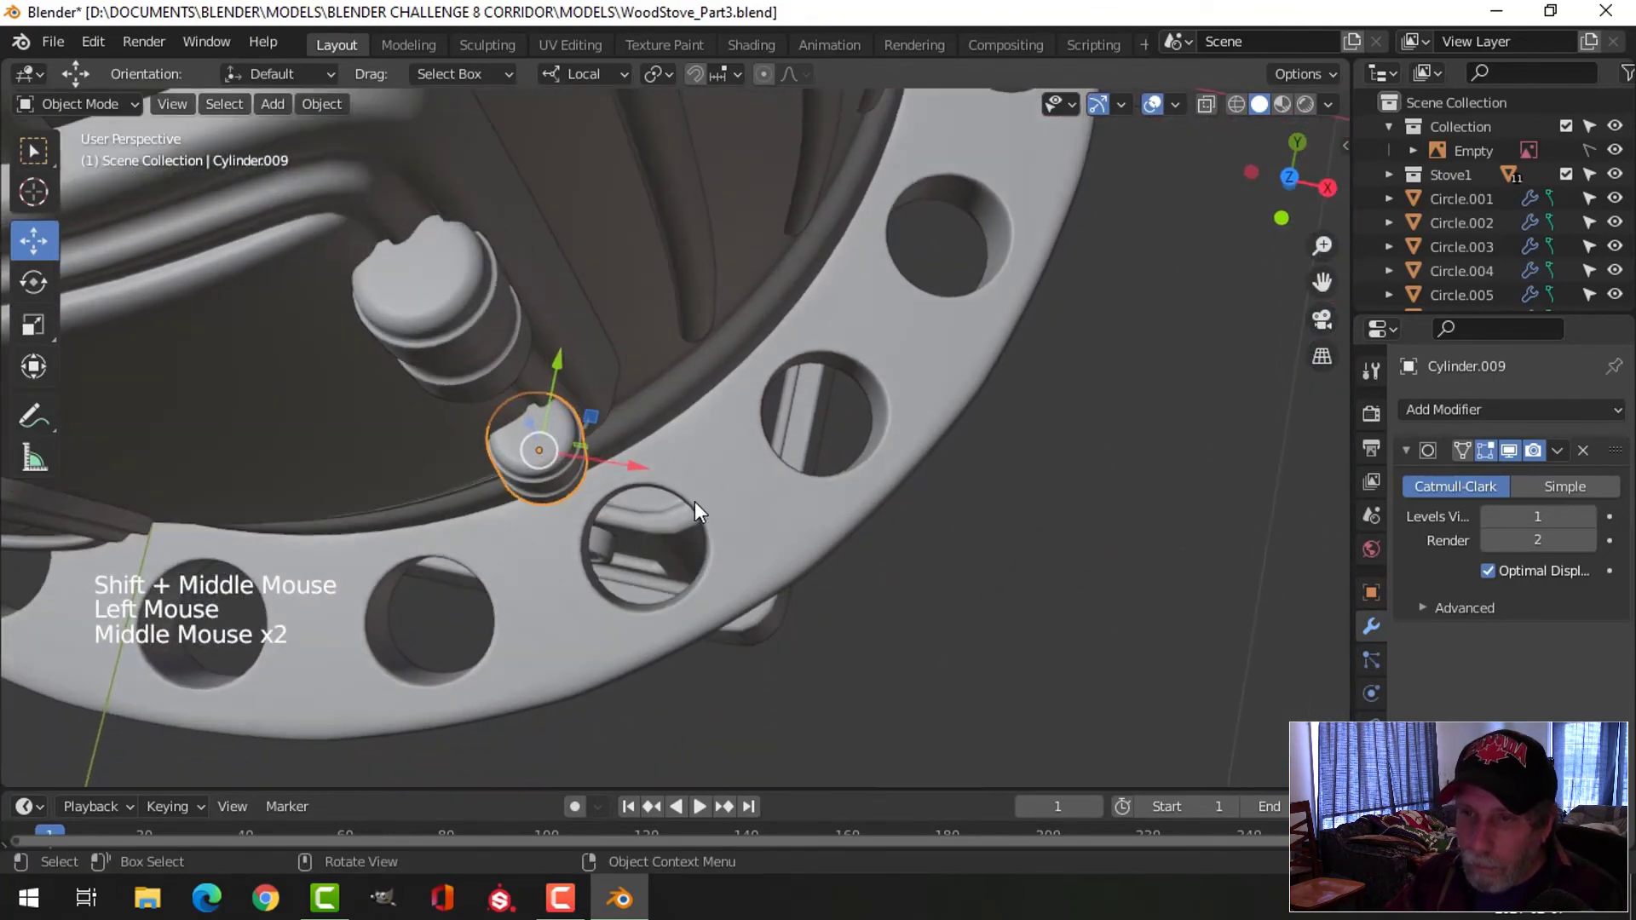
key("KP_7")
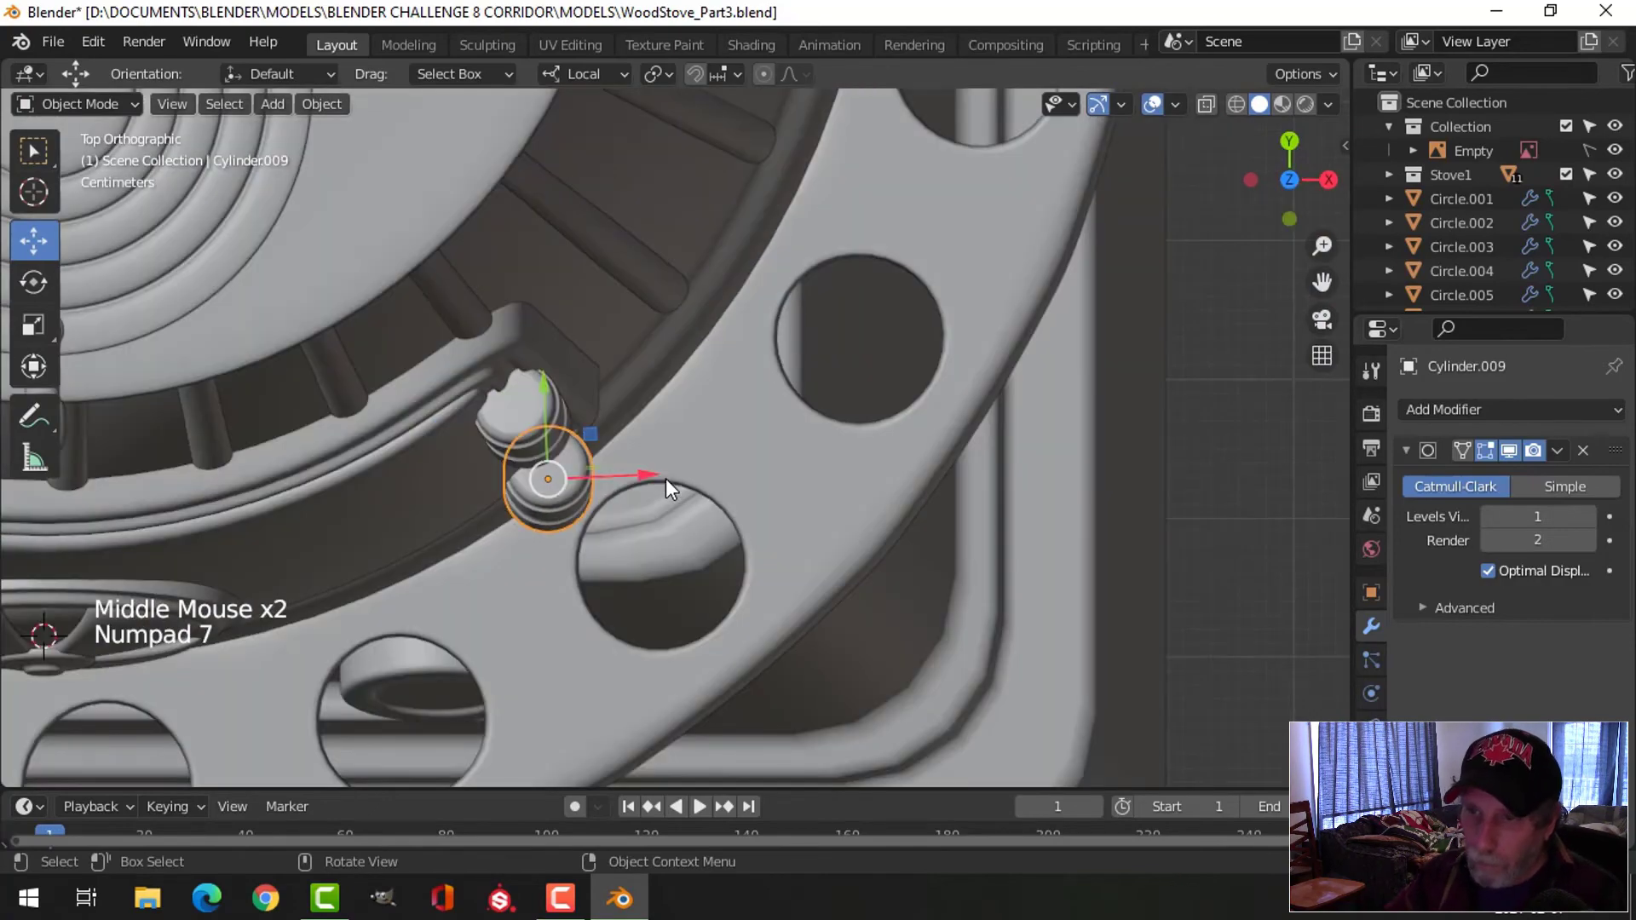
key("r")
left_click(623, 488)
Nudge the lower hinge along its local axes, rotate it slightly, and shift it along local X to seat it on the door frame
middle_click_drag(624, 489, 573, 341)
key("alt+a")
left_click(564, 431)
mouse_move(564, 431)
middle_mouse_down()
mouse_move(660, 416)
mouse_move(576, 413)
middle_mouse_up()
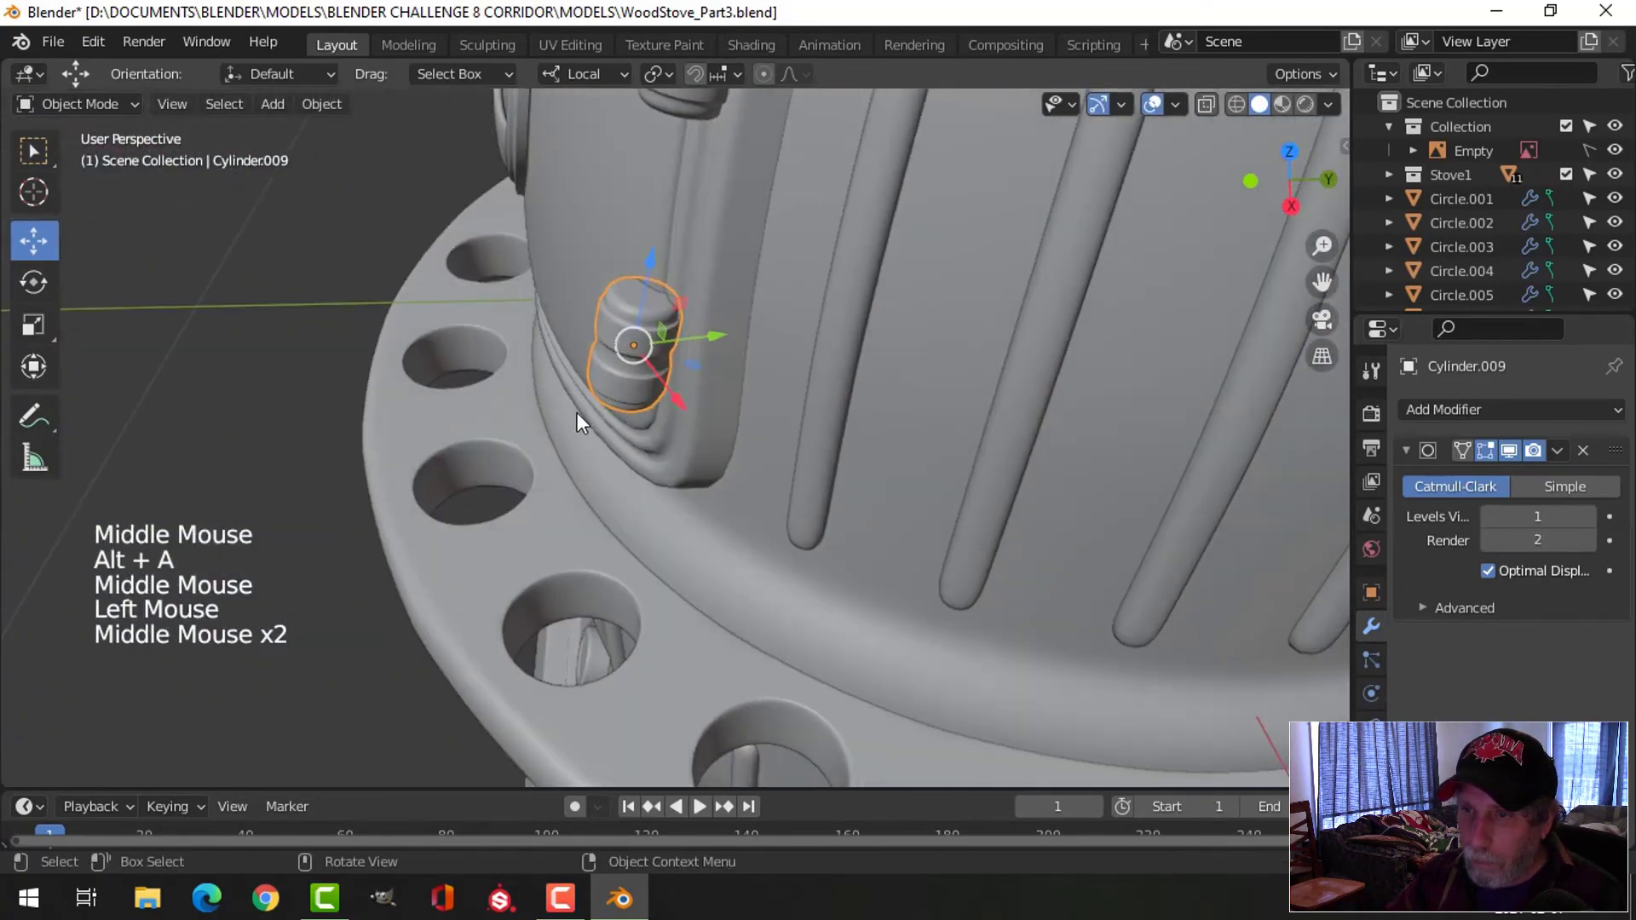
left_click_drag(707, 336, 716, 336)
left_click_drag(698, 403, 700, 403)
middle_click_drag(657, 452, 835, 376)
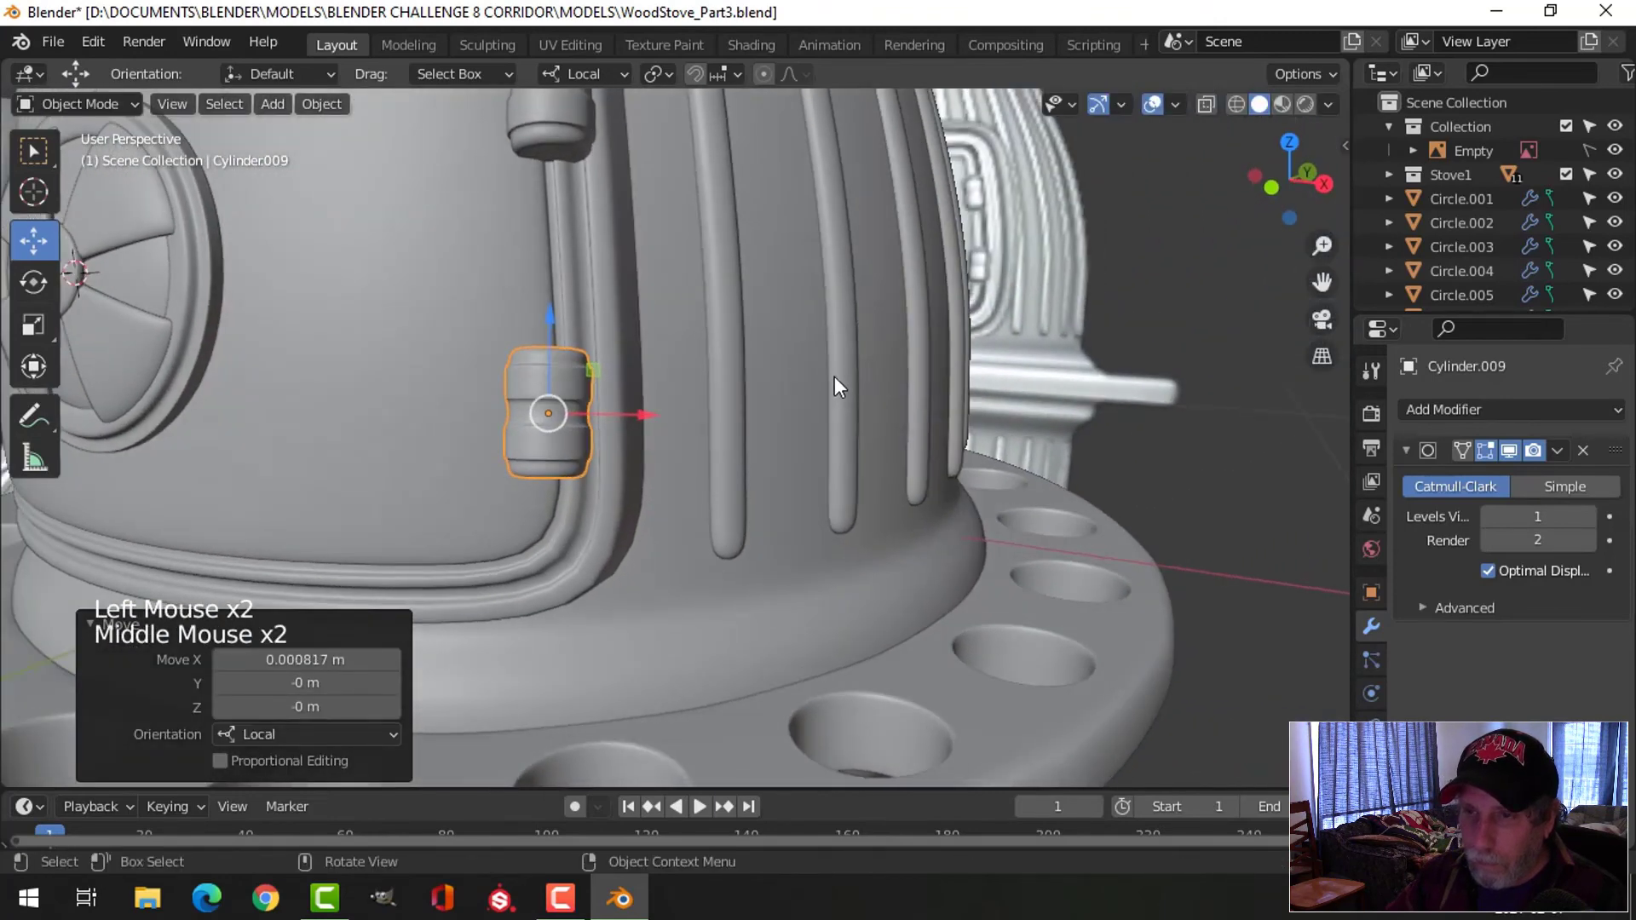
key("r")
left_click(831, 373)
left_click_drag(632, 410, 689, 401)
key("alt+a")
Shift the upper hinge slightly toward the door along local X and rotate it about -2.57° to line up with the frame
scroll(688, 400, "down", 1, "alt")
scroll(678, 422, "down", 6)
middle_click_drag(672, 437, 546, 427, "shift")
scroll(810, 510, "down", 3)
scroll(575, 431, "up", 7)
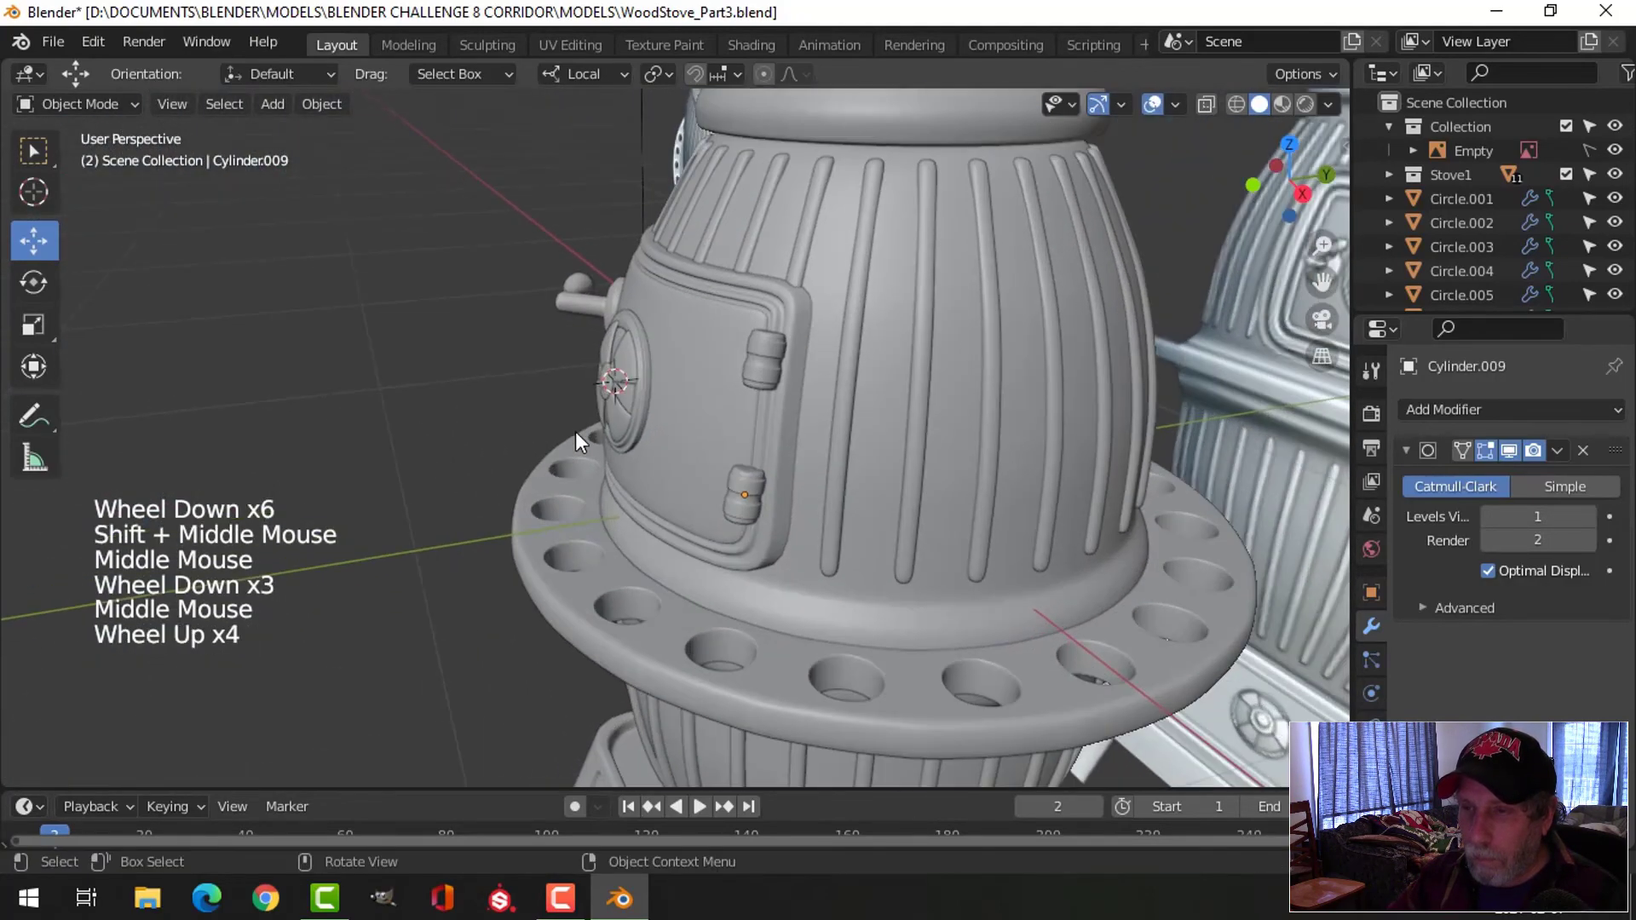
middle_click_drag(672, 392, 671, 460, "shift")
middle_click_drag(672, 460, 770, 535)
left_click(859, 406)
left_click(846, 612, "shift")
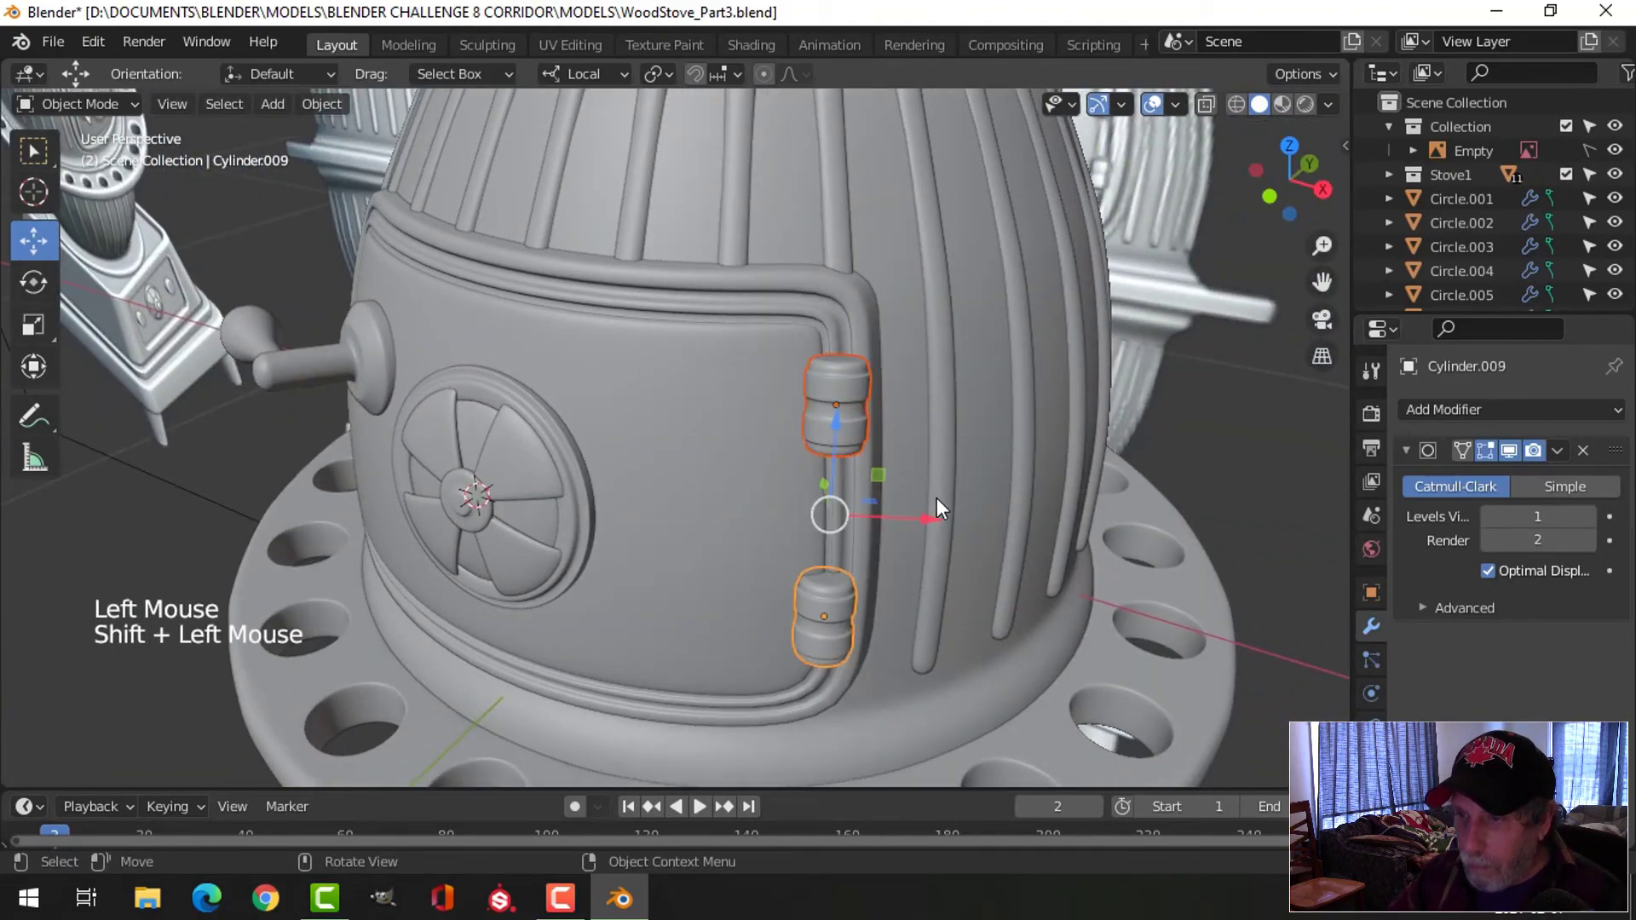
key("alt+a")
left_click(860, 407)
left_click_drag(927, 411, 908, 413)
key("r")
left_click(906, 408)
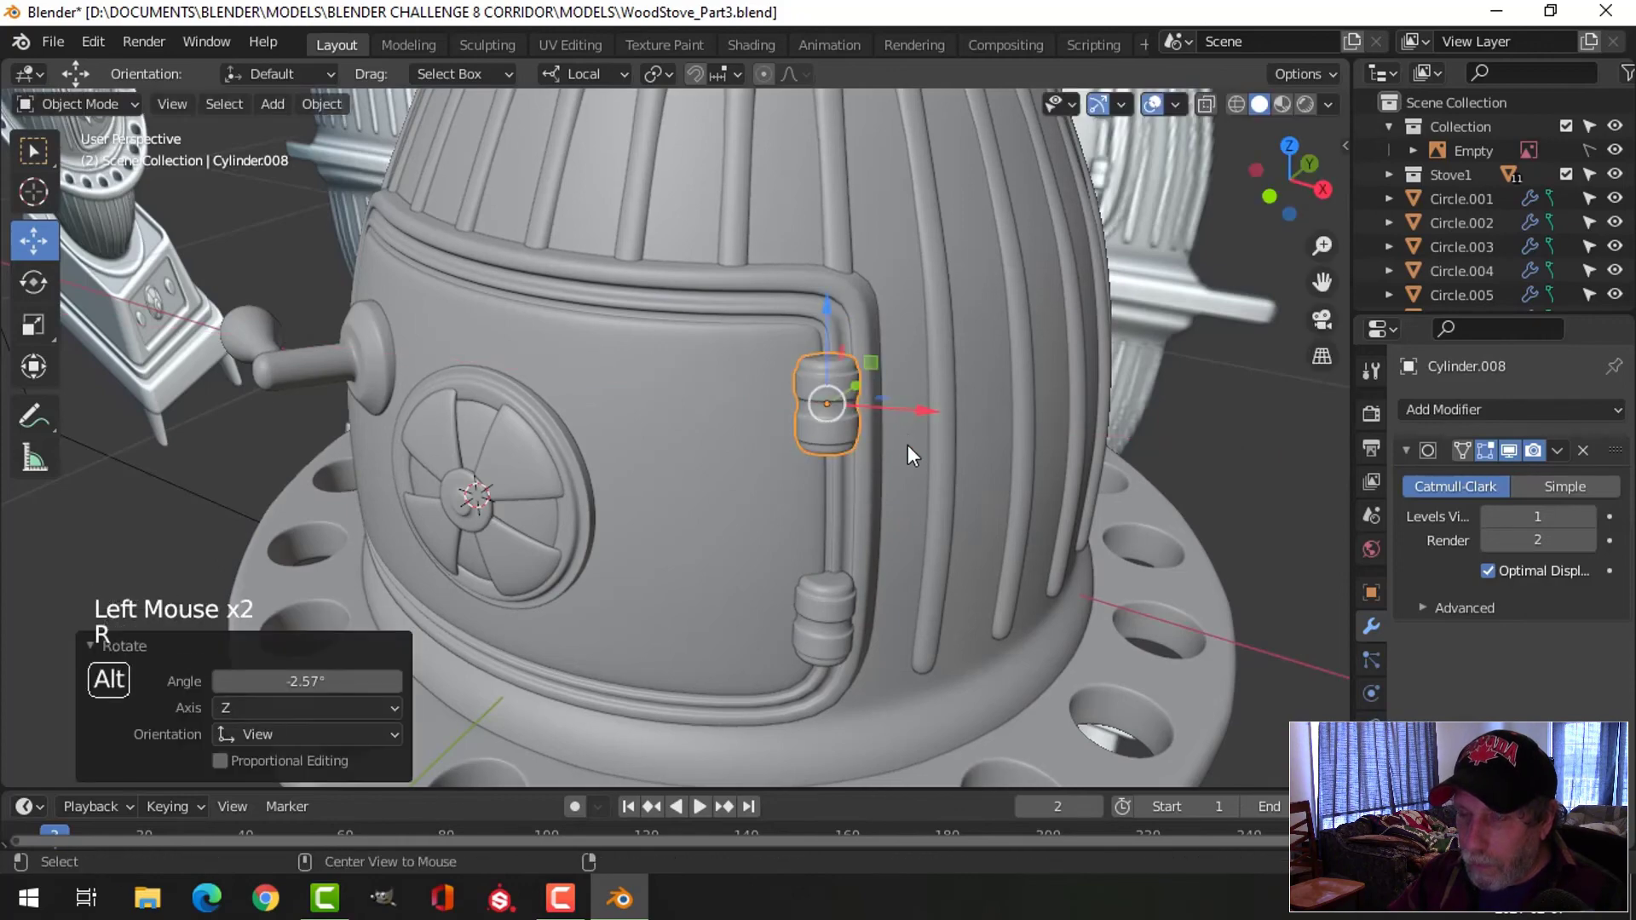
key("alt+a")
Rotate the lower hinge slightly so it stands in line with the door frame's side edge
scroll(905, 451, "down", 3)
middle_click_drag(904, 452, 806, 421)
scroll(861, 489, "up", 3)
left_click(806, 421)
key("r")
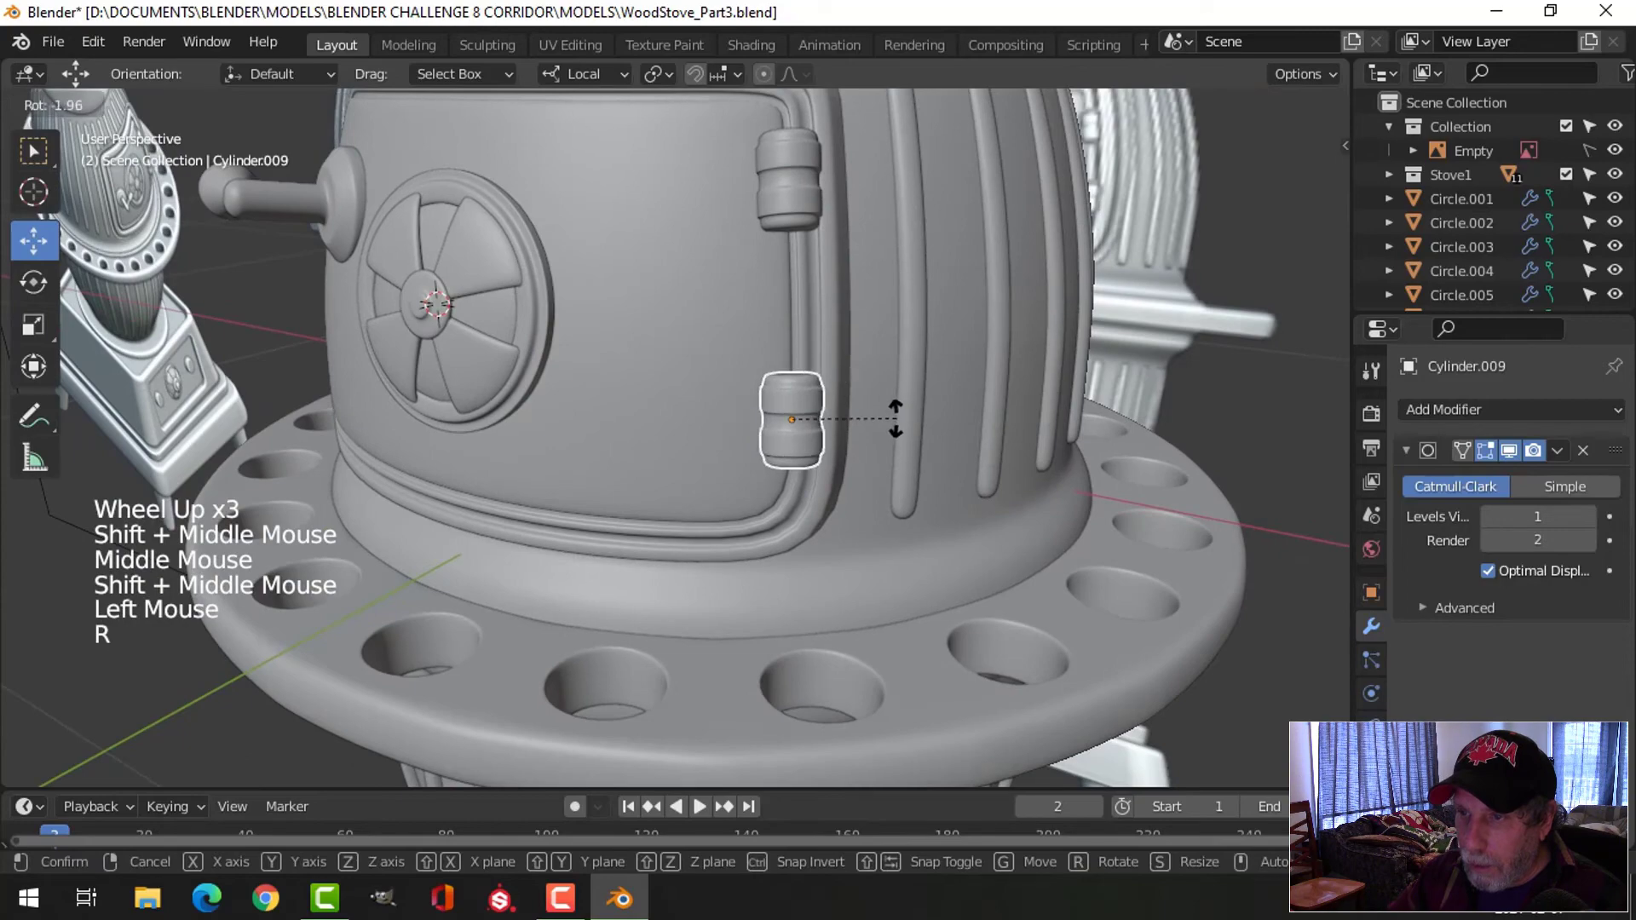
left_click(894, 423)
key("alt+a")
Save the wood stove file with both hinges in place
scroll(818, 430, "down", 7)
middle_click_drag(818, 430, 869, 431)
scroll(848, 442, "up", 1)
scroll(847, 442, "down", 2)
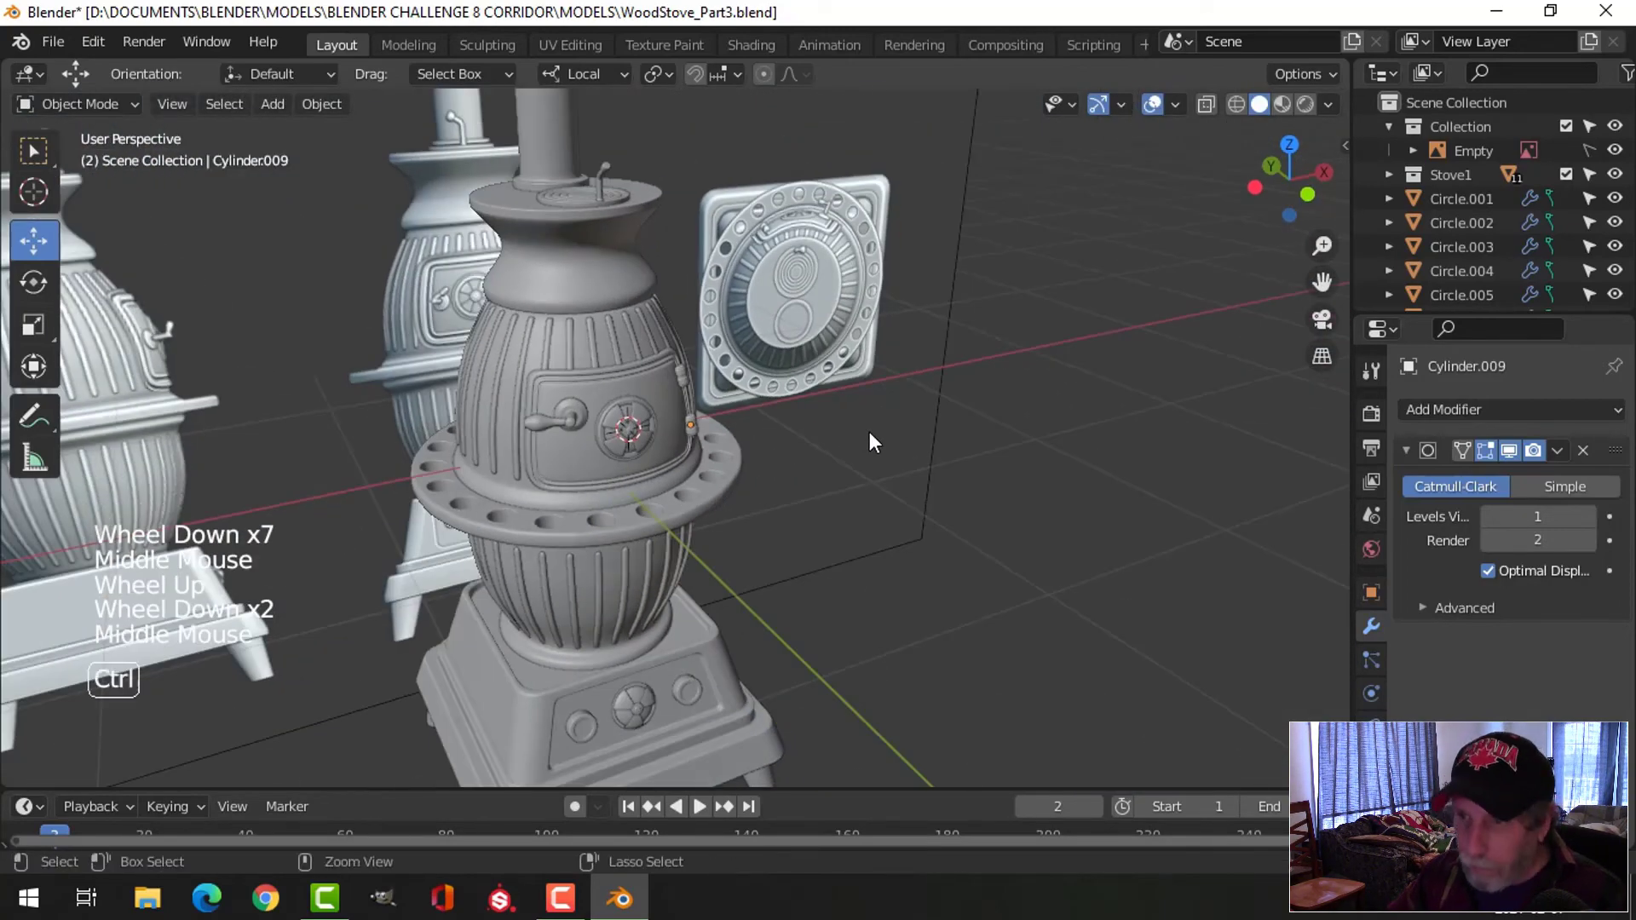
key("ctrl+s")
Turn on the Face Orientation overlay and recalculate the normals of the door handle's base disc to the outside
left_click(1175, 104)
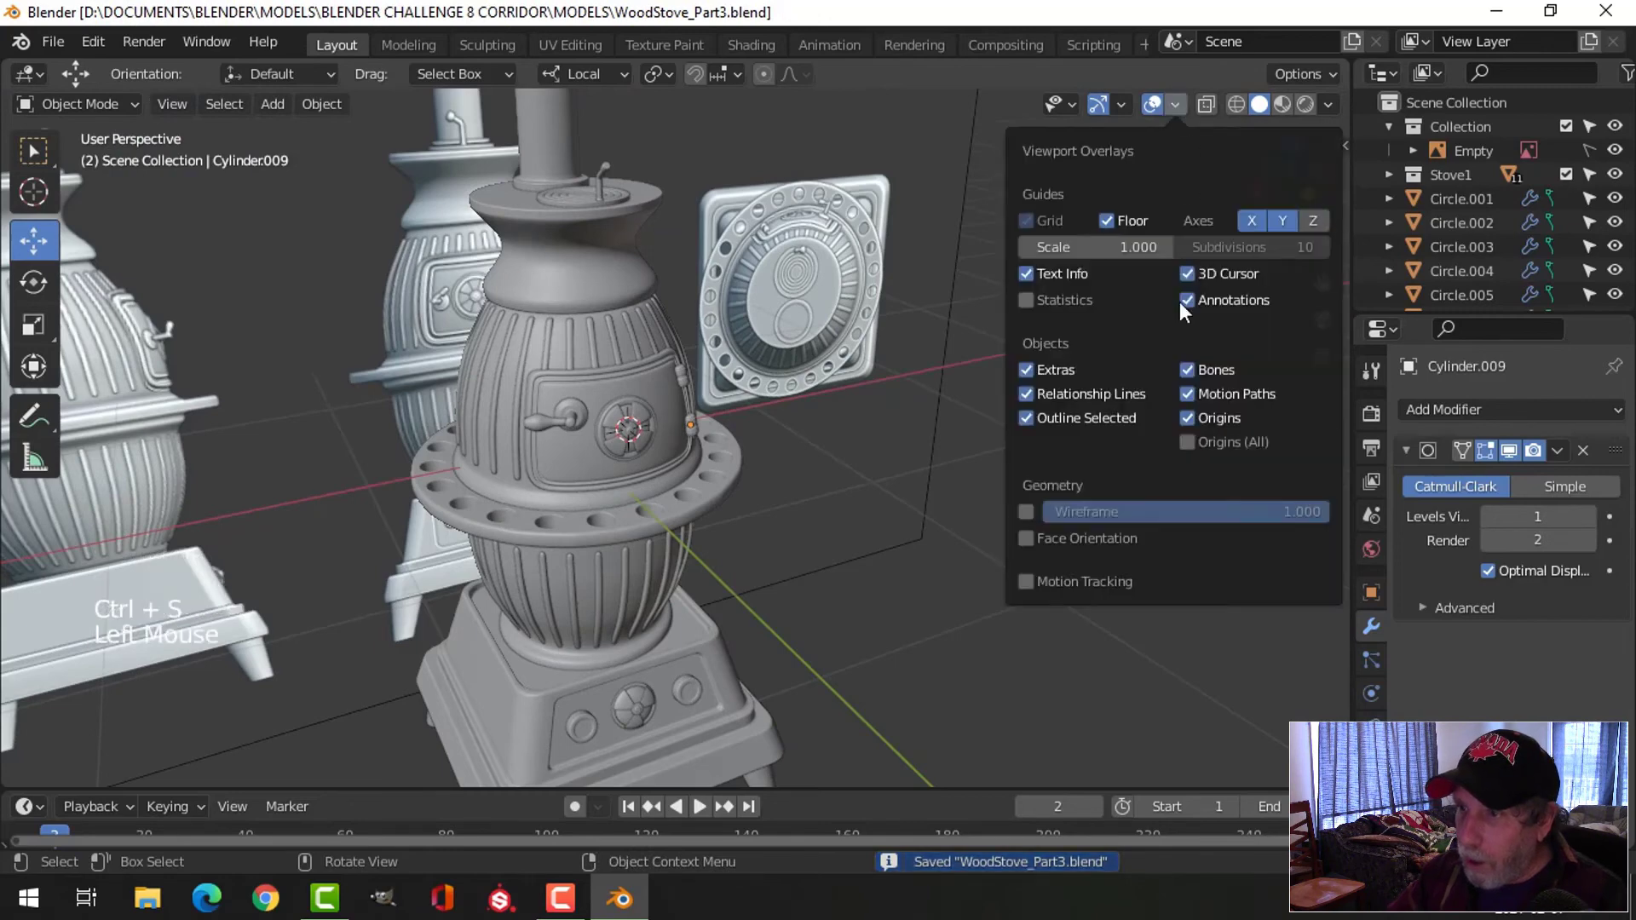
left_click(1076, 534)
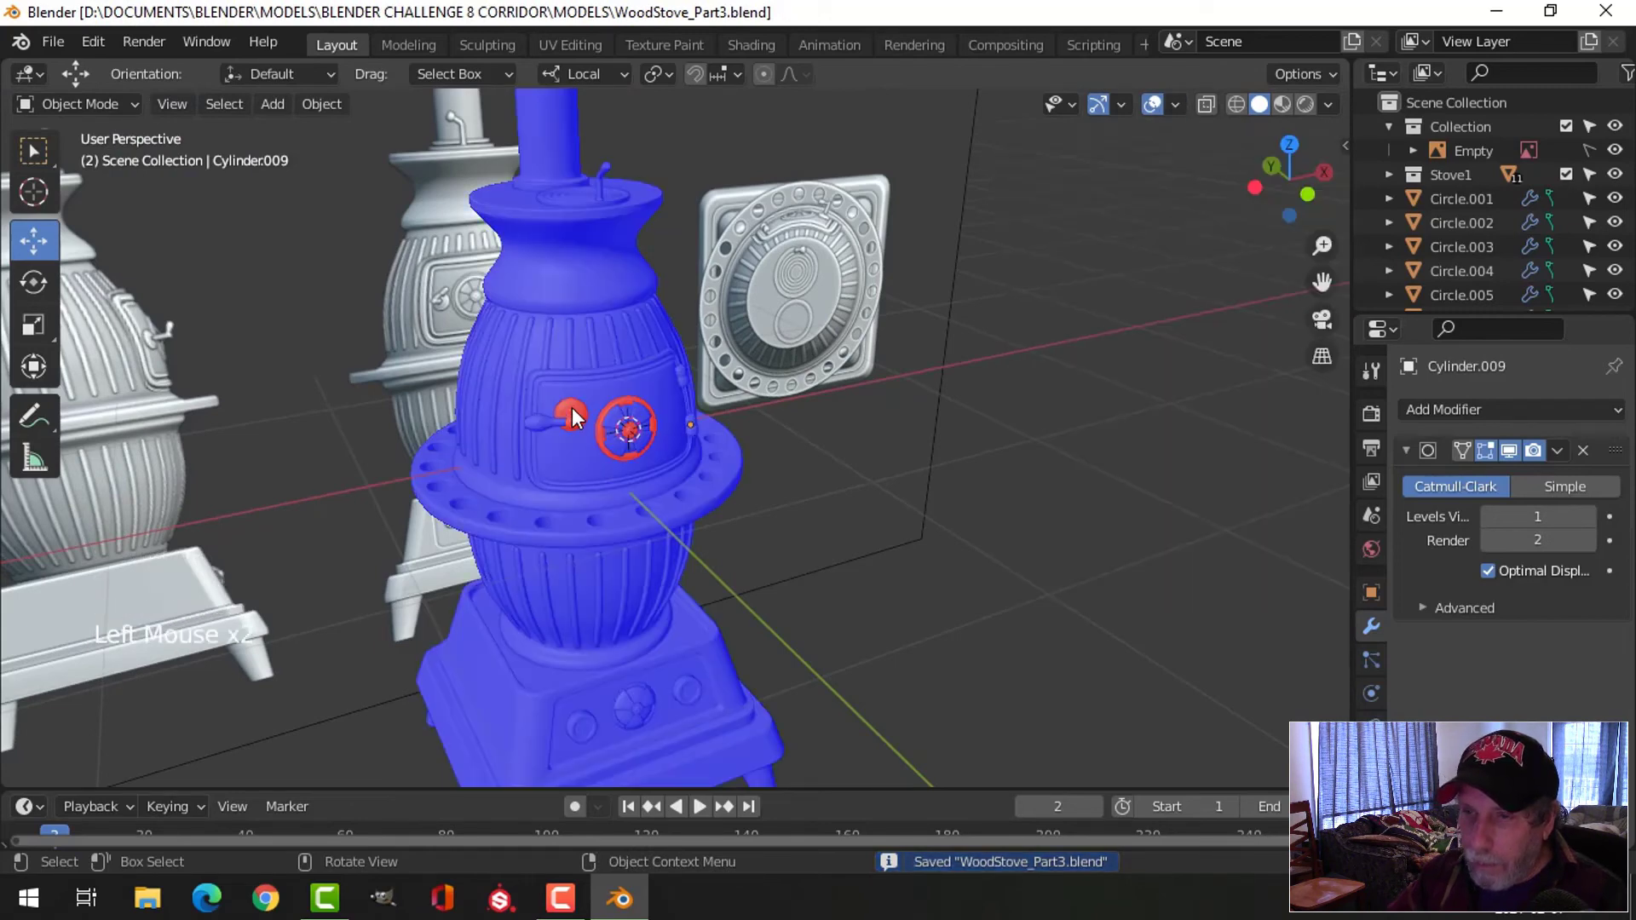
left_click(652, 409)
key("Tab")
key("a")
key("alt+n")
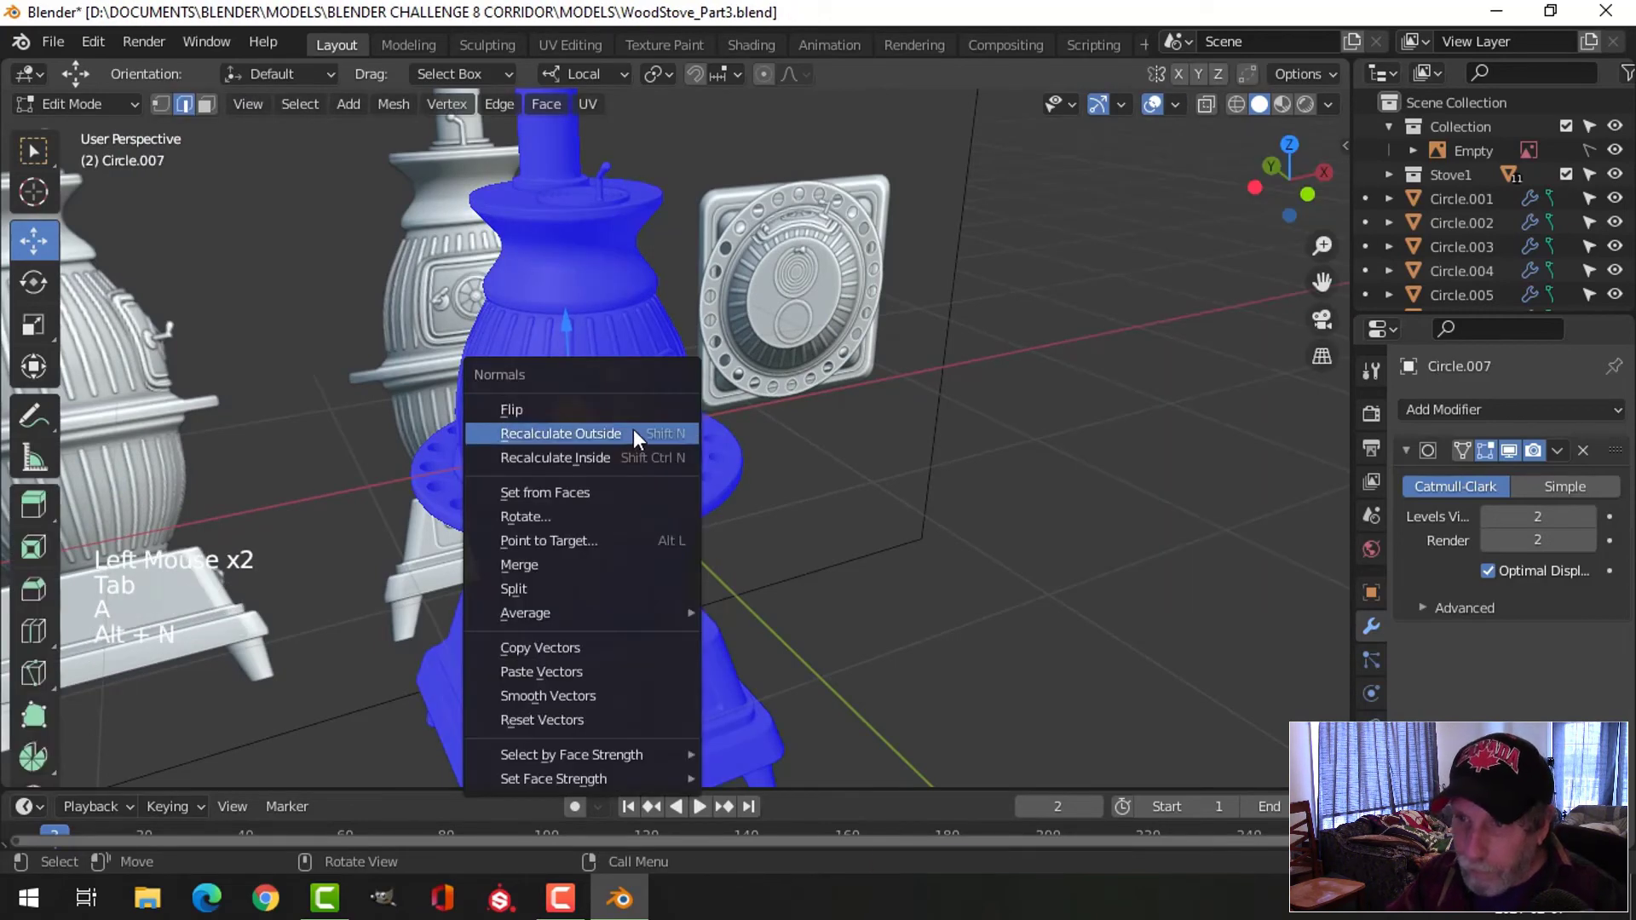
left_click(632, 427)
key("alt+a")
key("Tab")
key("alt+a")
Recalculate the normals of the door vent's outer ring to the outside
left_click(648, 409)
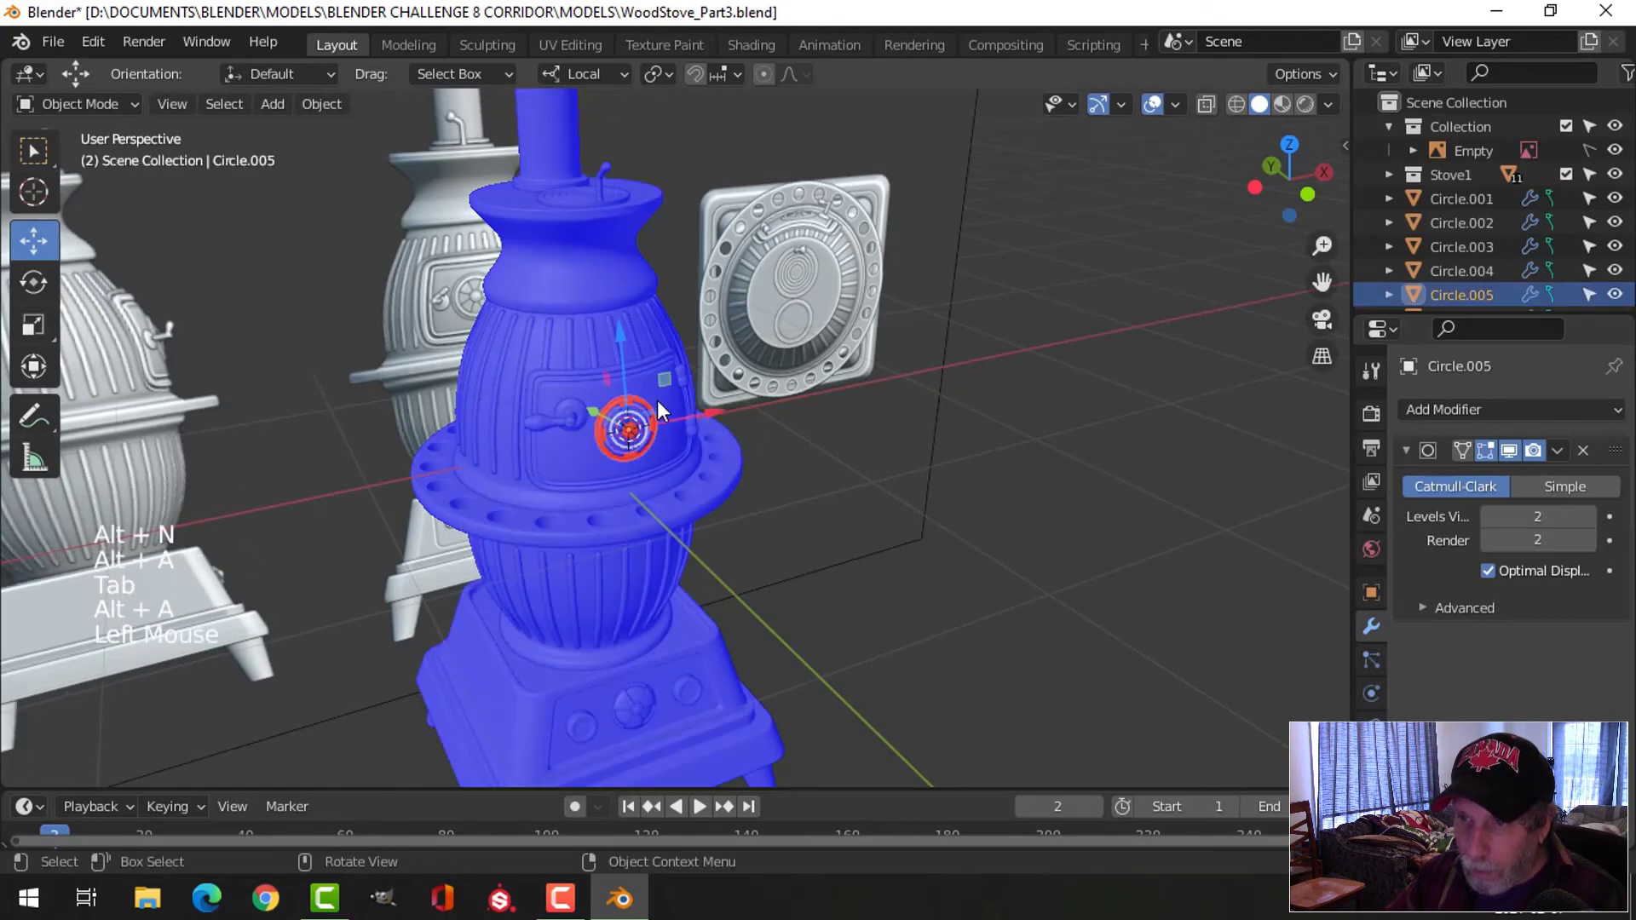
key("Tab")
key("a")
key("alt+n")
left_click(754, 428)
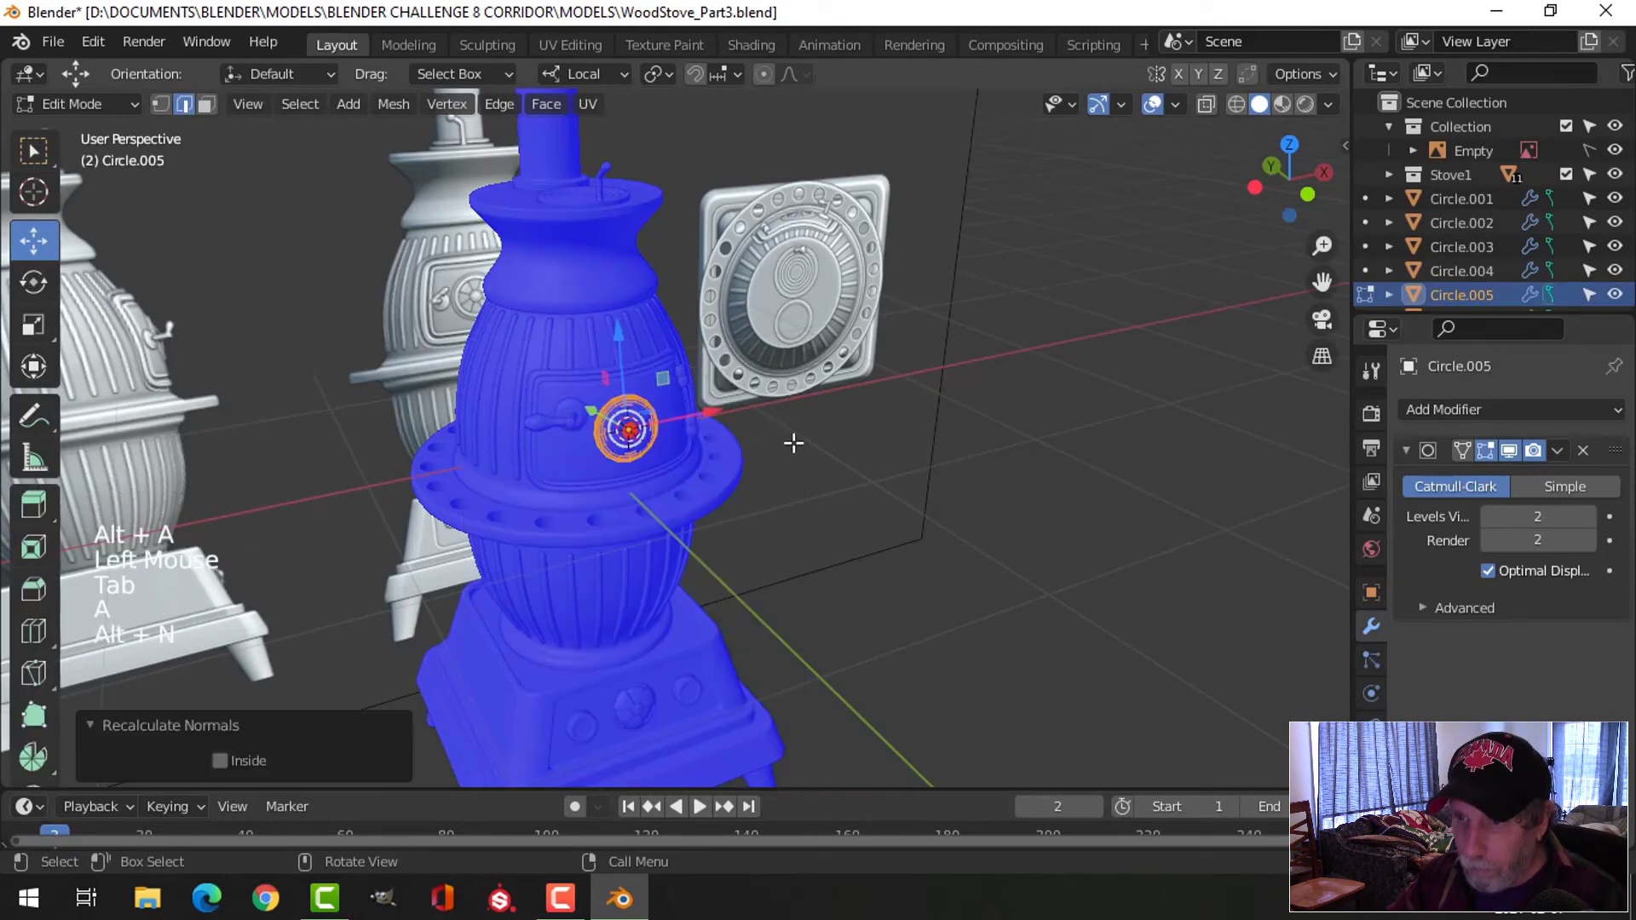
key("alt+a")
key("Tab")
key("alt+a")
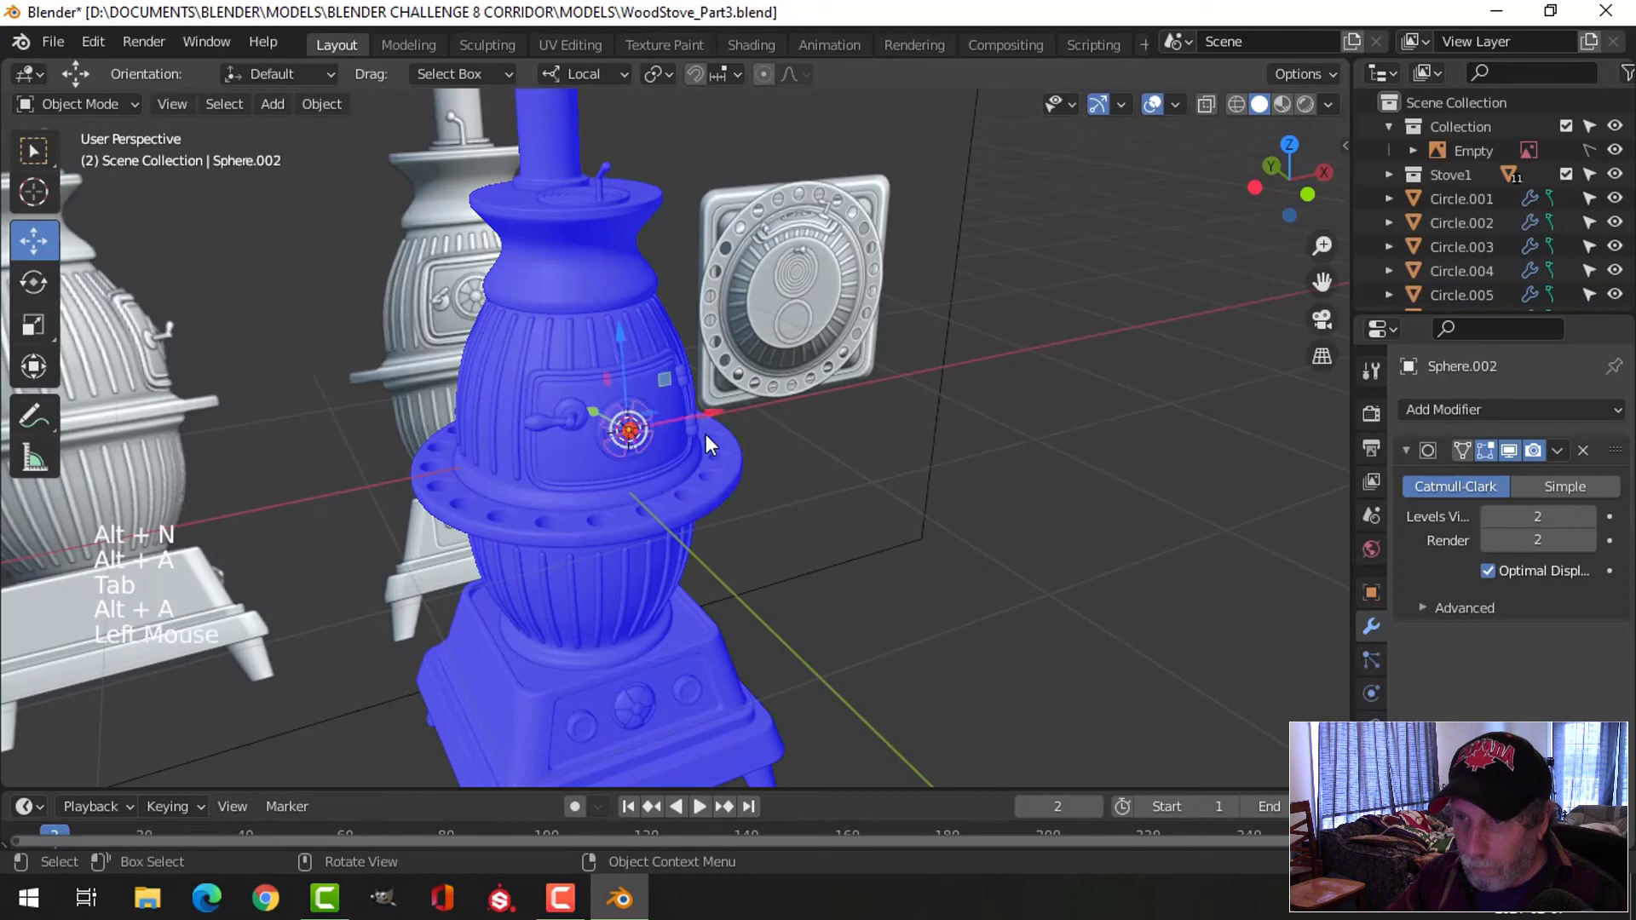
key("Tab")
key("a")
key("Tab")
Recalculate the normals of the round hub at the door vent's center to the outside
scroll(705, 433, "up", 6)
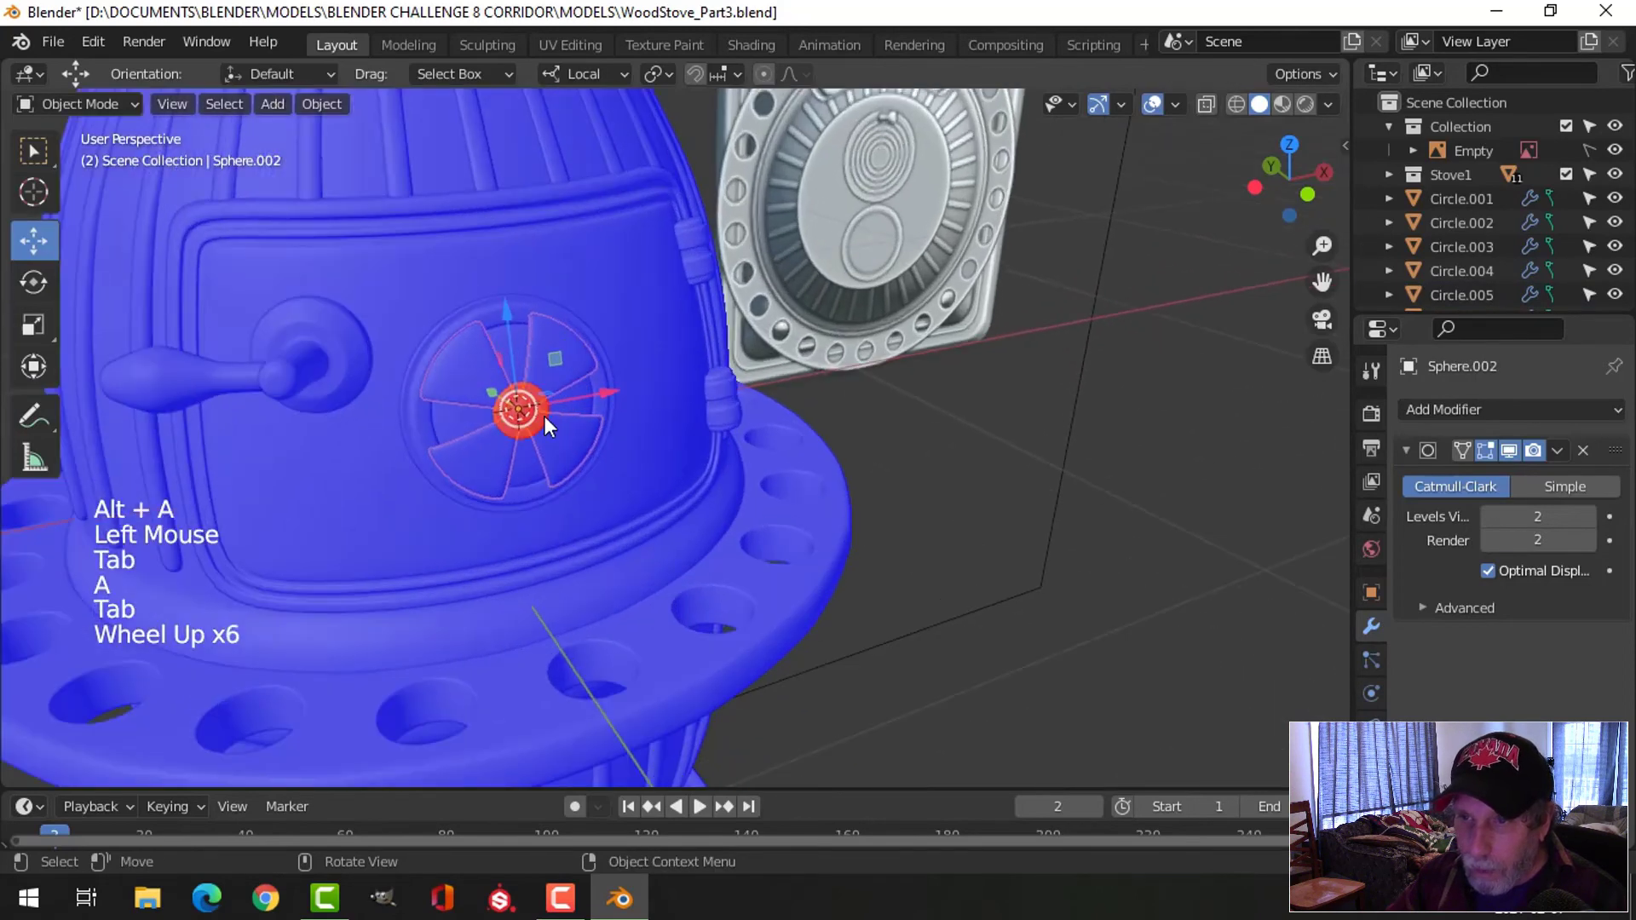
left_click(545, 419)
key("Tab")
key("a")
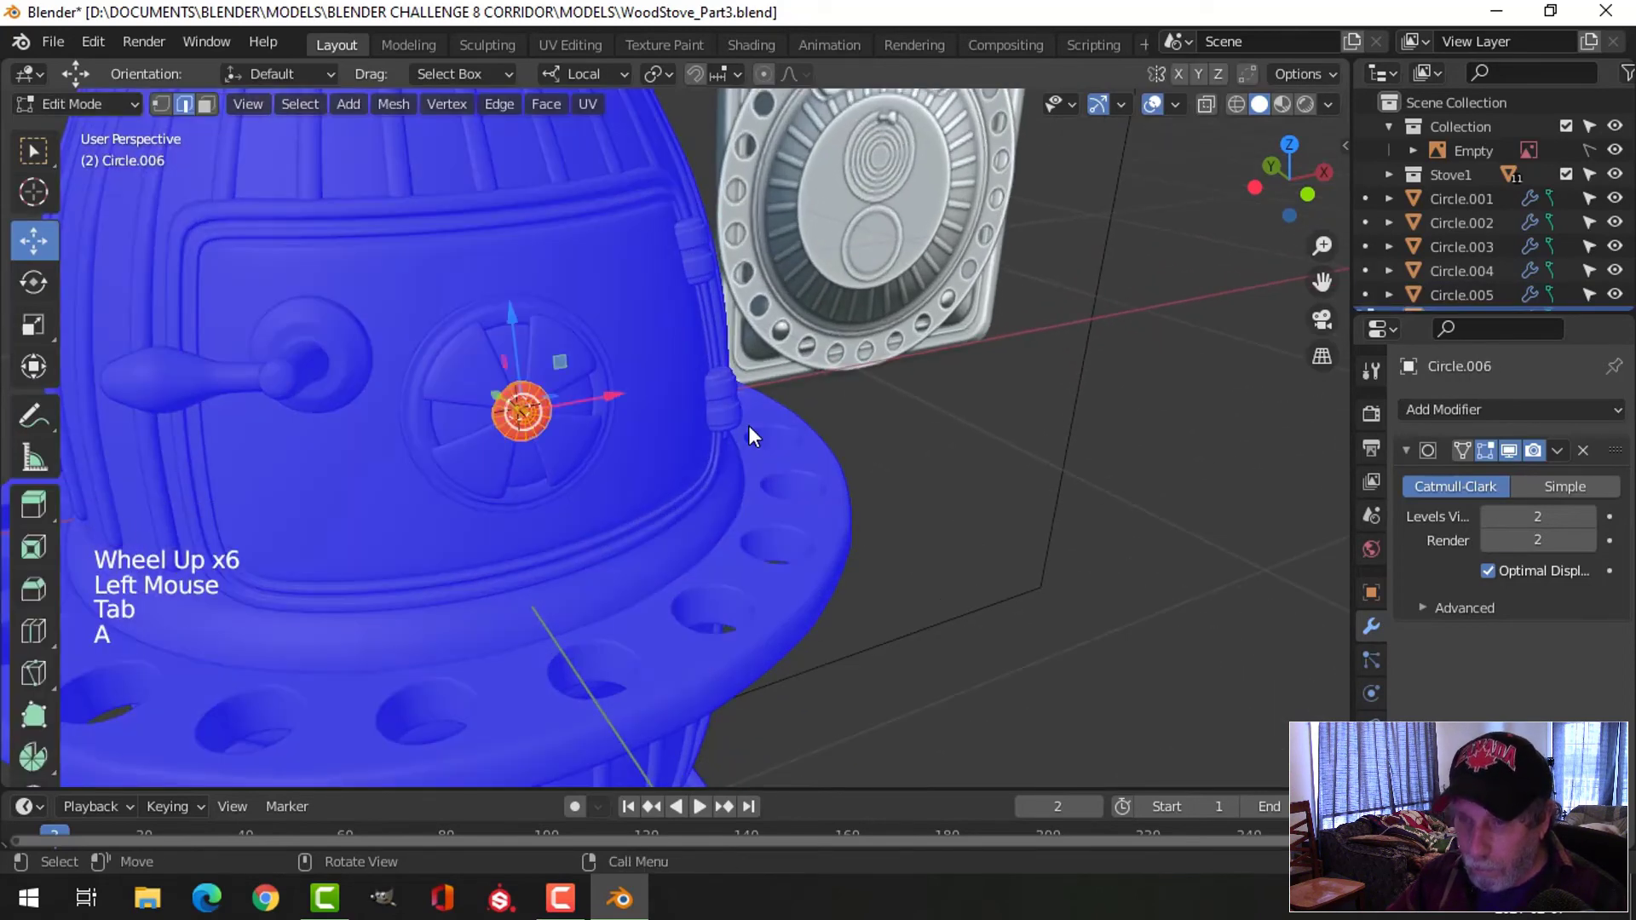
key("alt+n")
left_click(748, 426)
key("alt+a")
key("Tab")
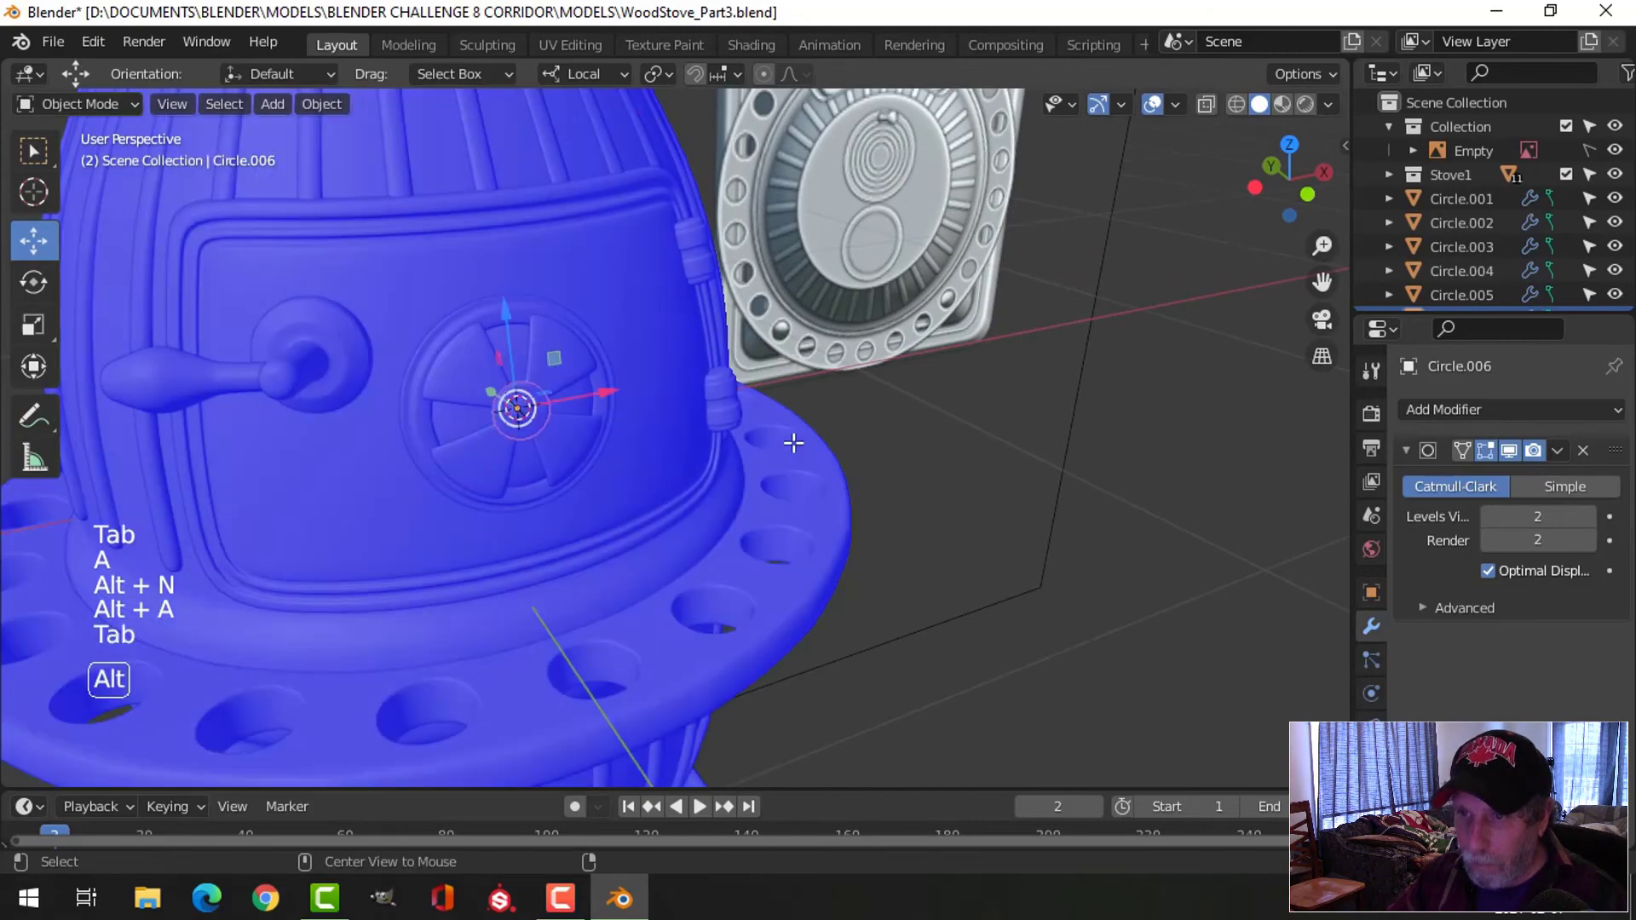
Deselect everything, turn off the Face Orientation overlay, and save the file
key("alt+a")
scroll(794, 448, "down", 8)
left_click(1176, 105)
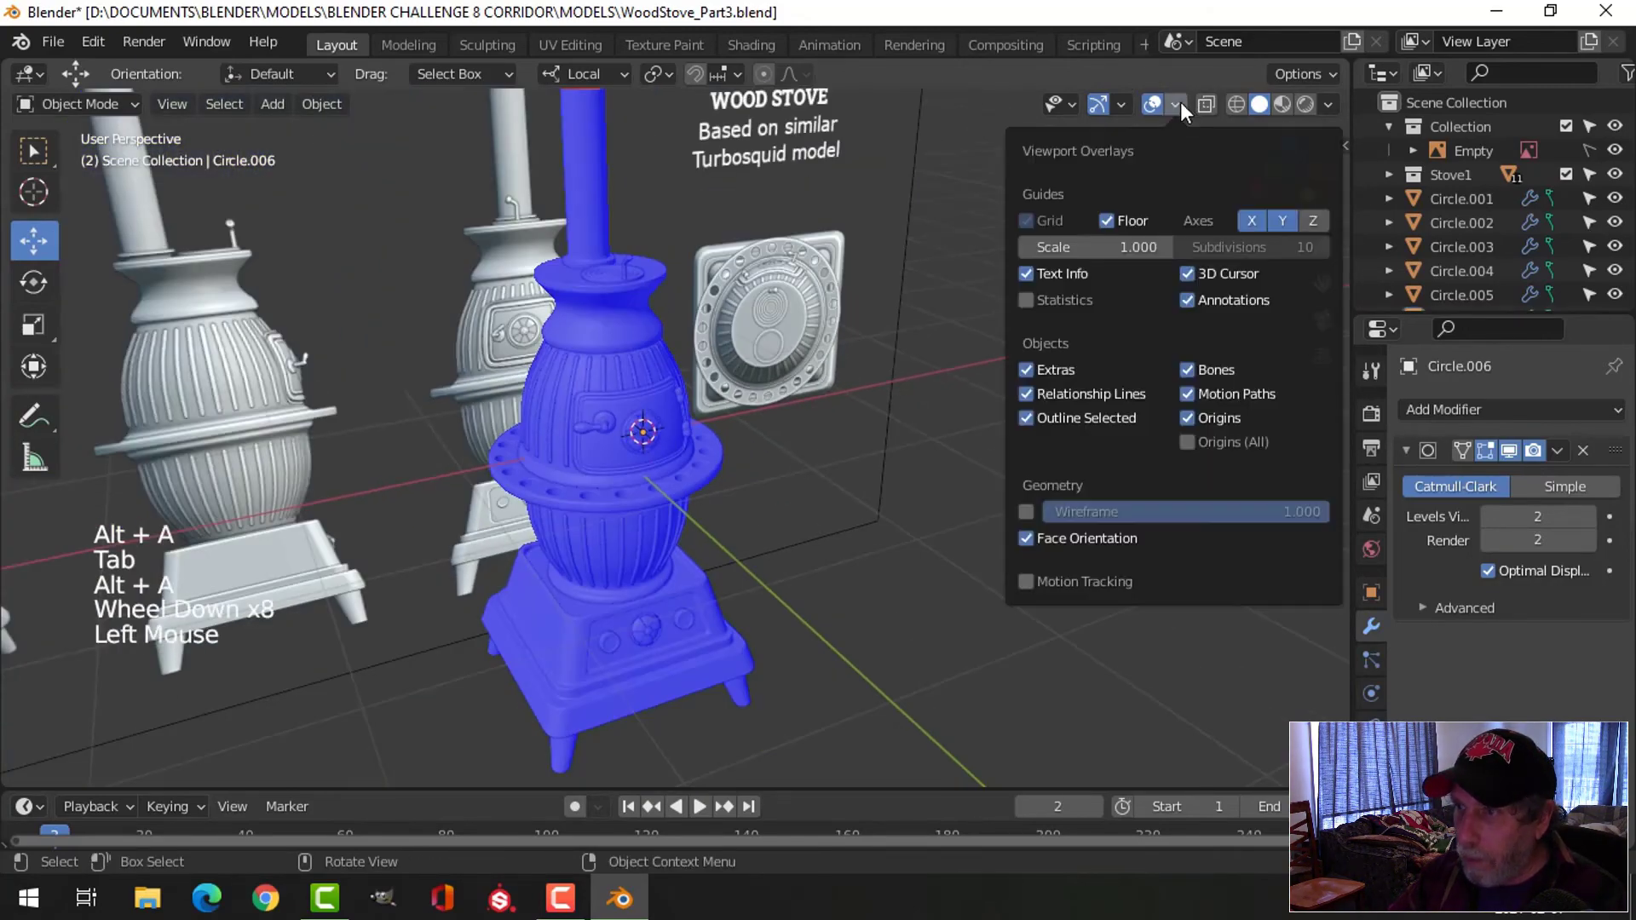
left_click(1085, 538)
scroll(823, 431, "down", 2)
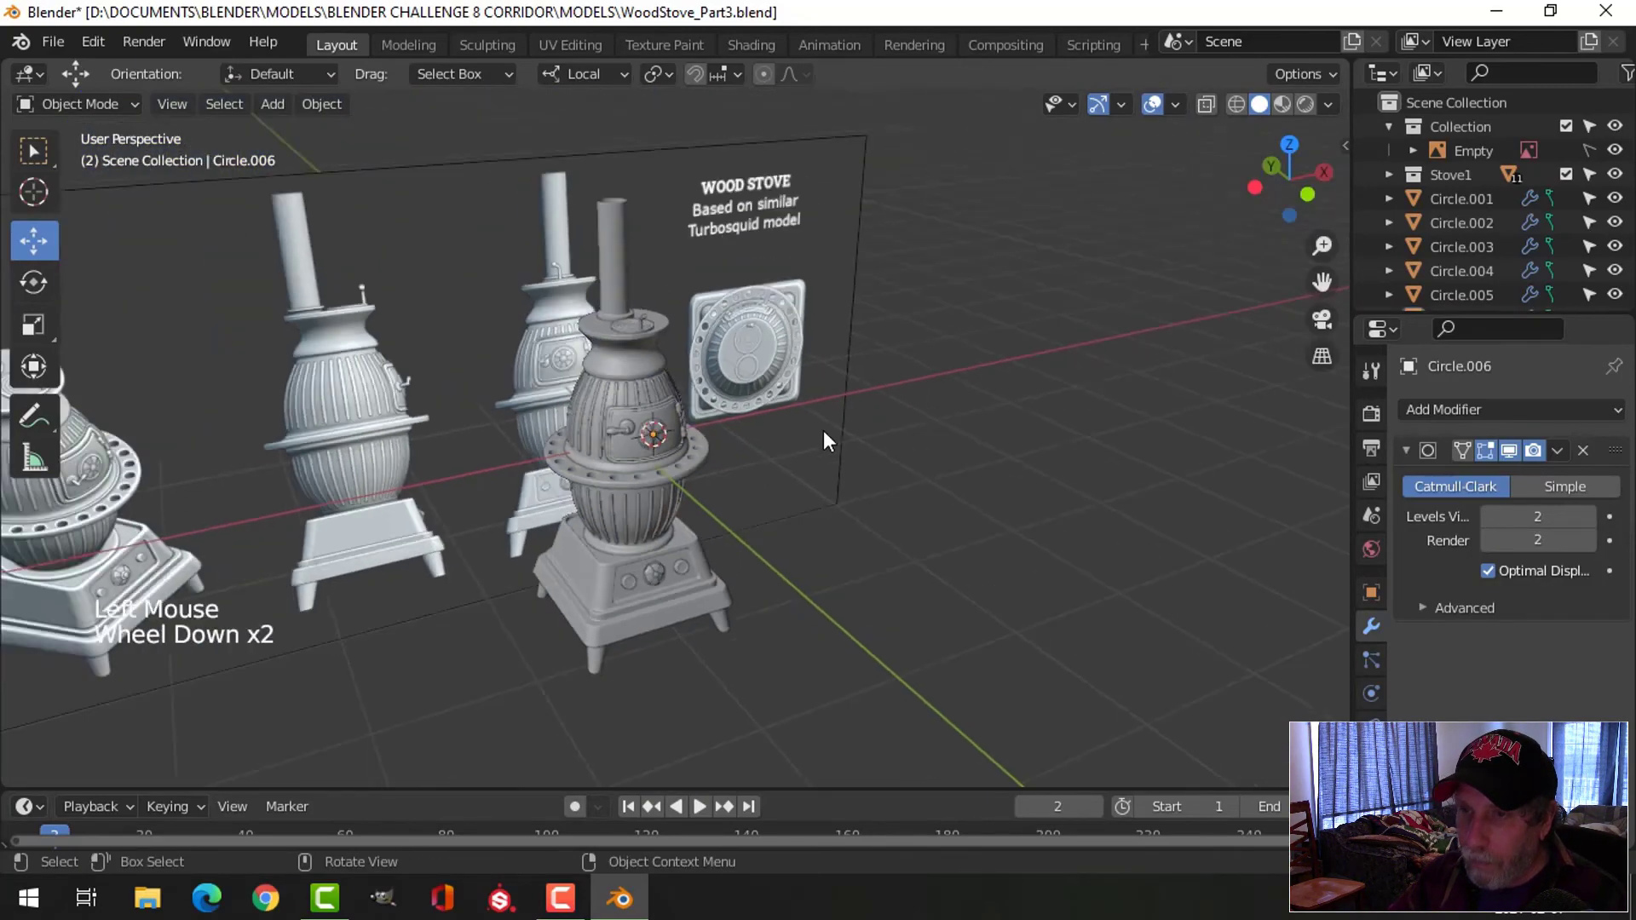
middle_click_drag(823, 431, 896, 443)
key("ctrl+s")
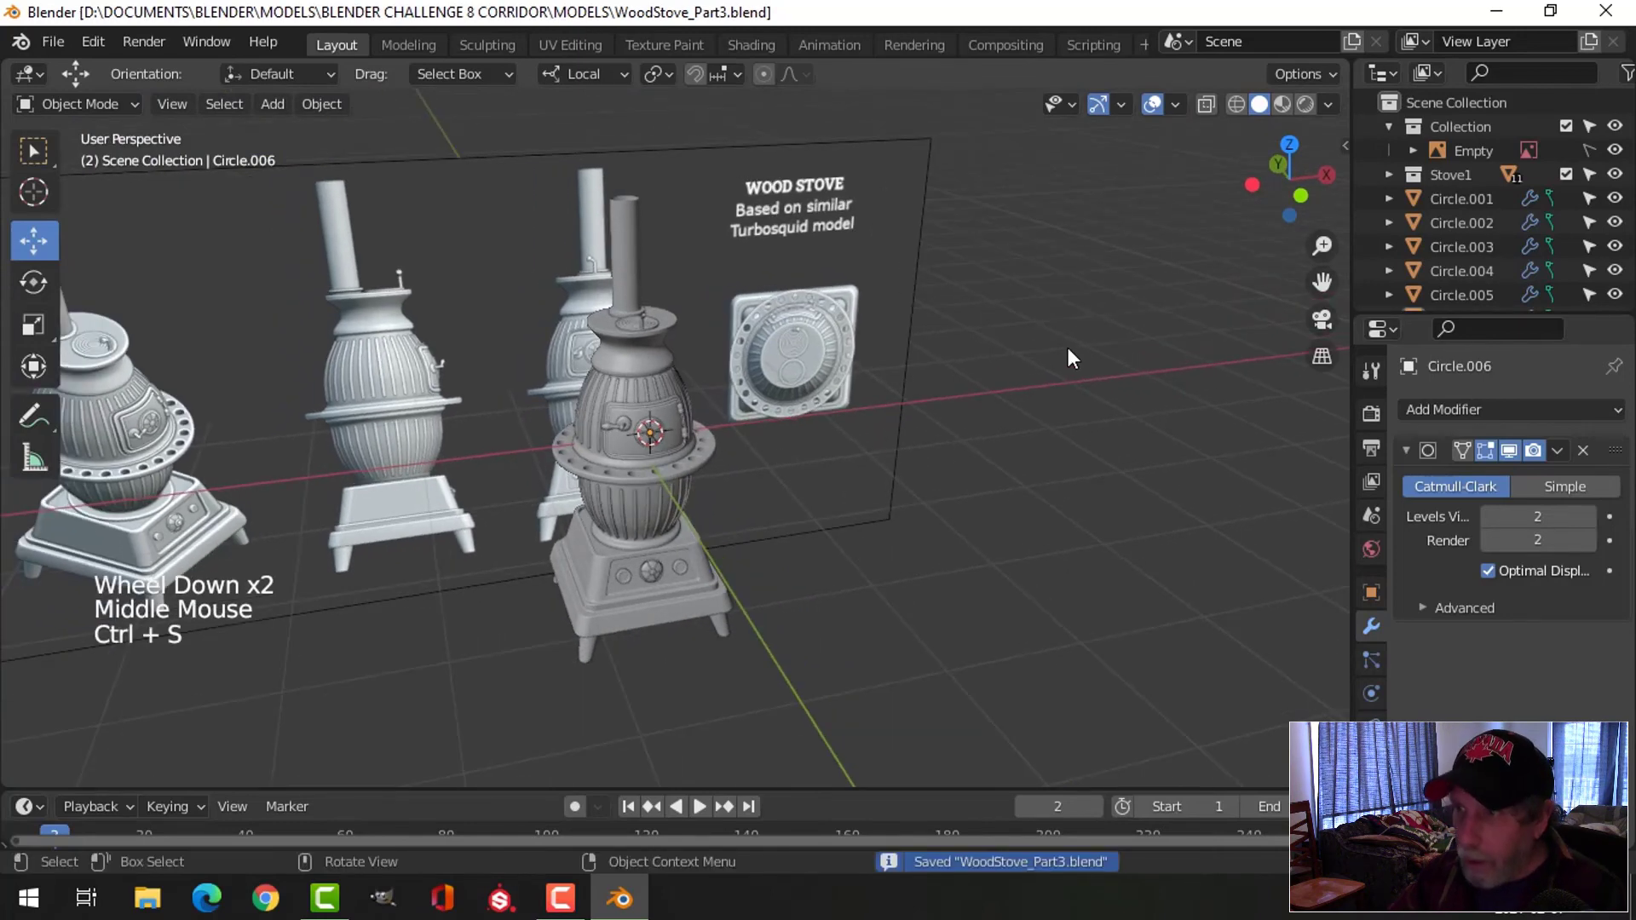
Hide the viewport gizmos and overlays and enable Cavity shading to view the finished stove and its hinges
left_click(1098, 104)
left_click(1152, 104)
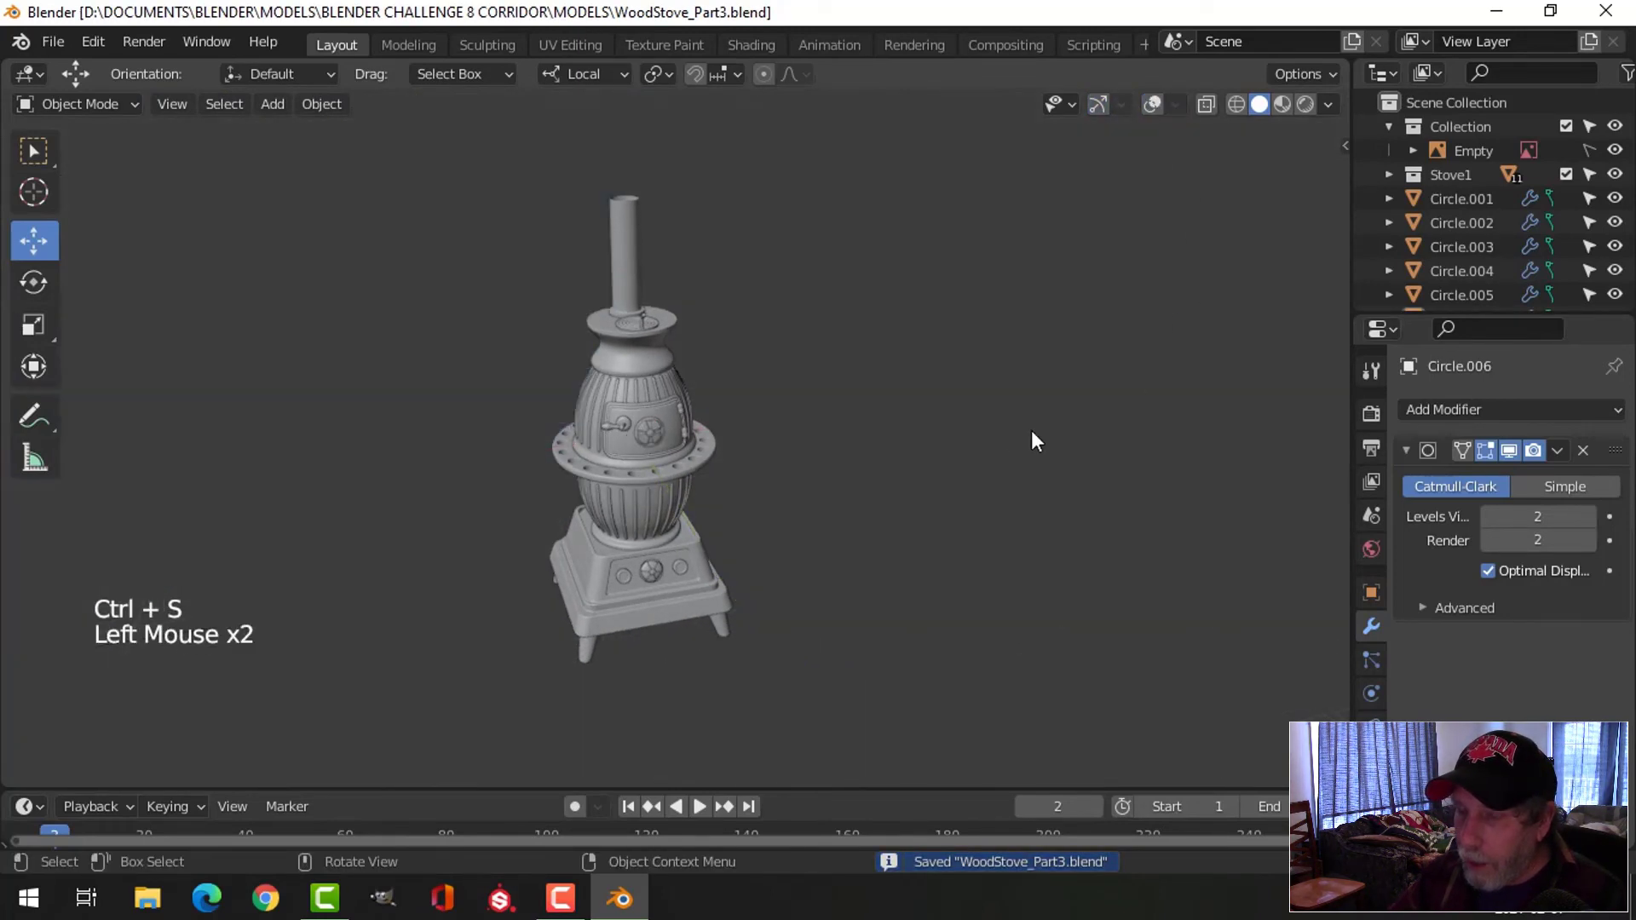
scroll(982, 420, "down", 1)
scroll(982, 417, "up", 4)
left_click(1328, 104)
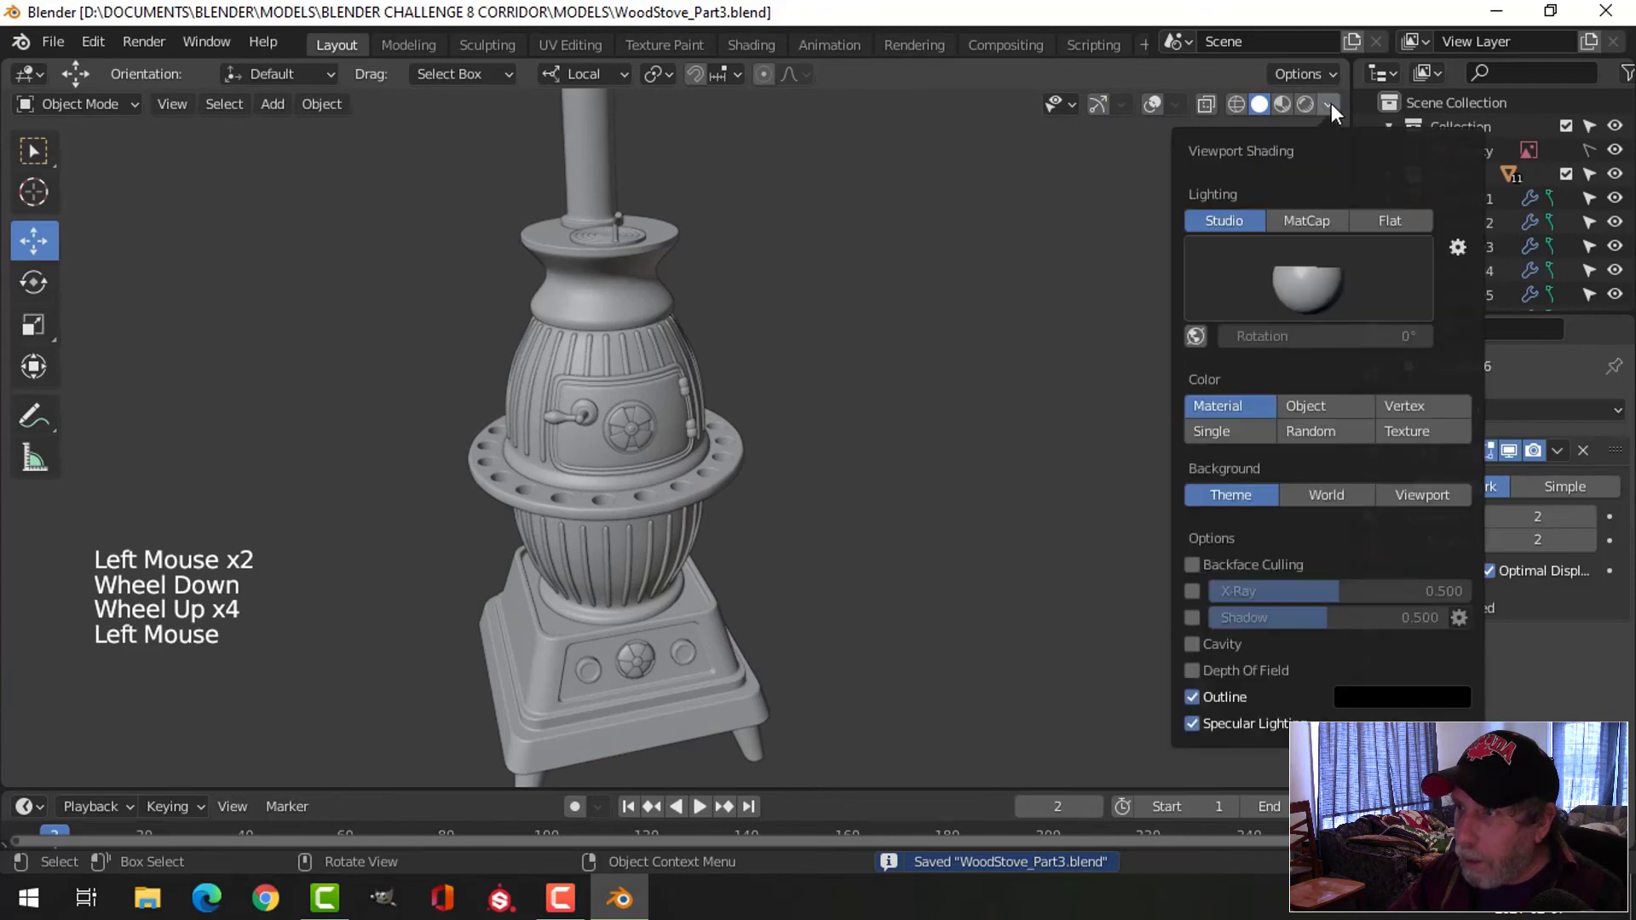
left_click(1191, 644)
middle_click_drag(989, 536, 775, 503)
scroll(759, 503, "up", 3)
scroll(760, 500, "up", 1)
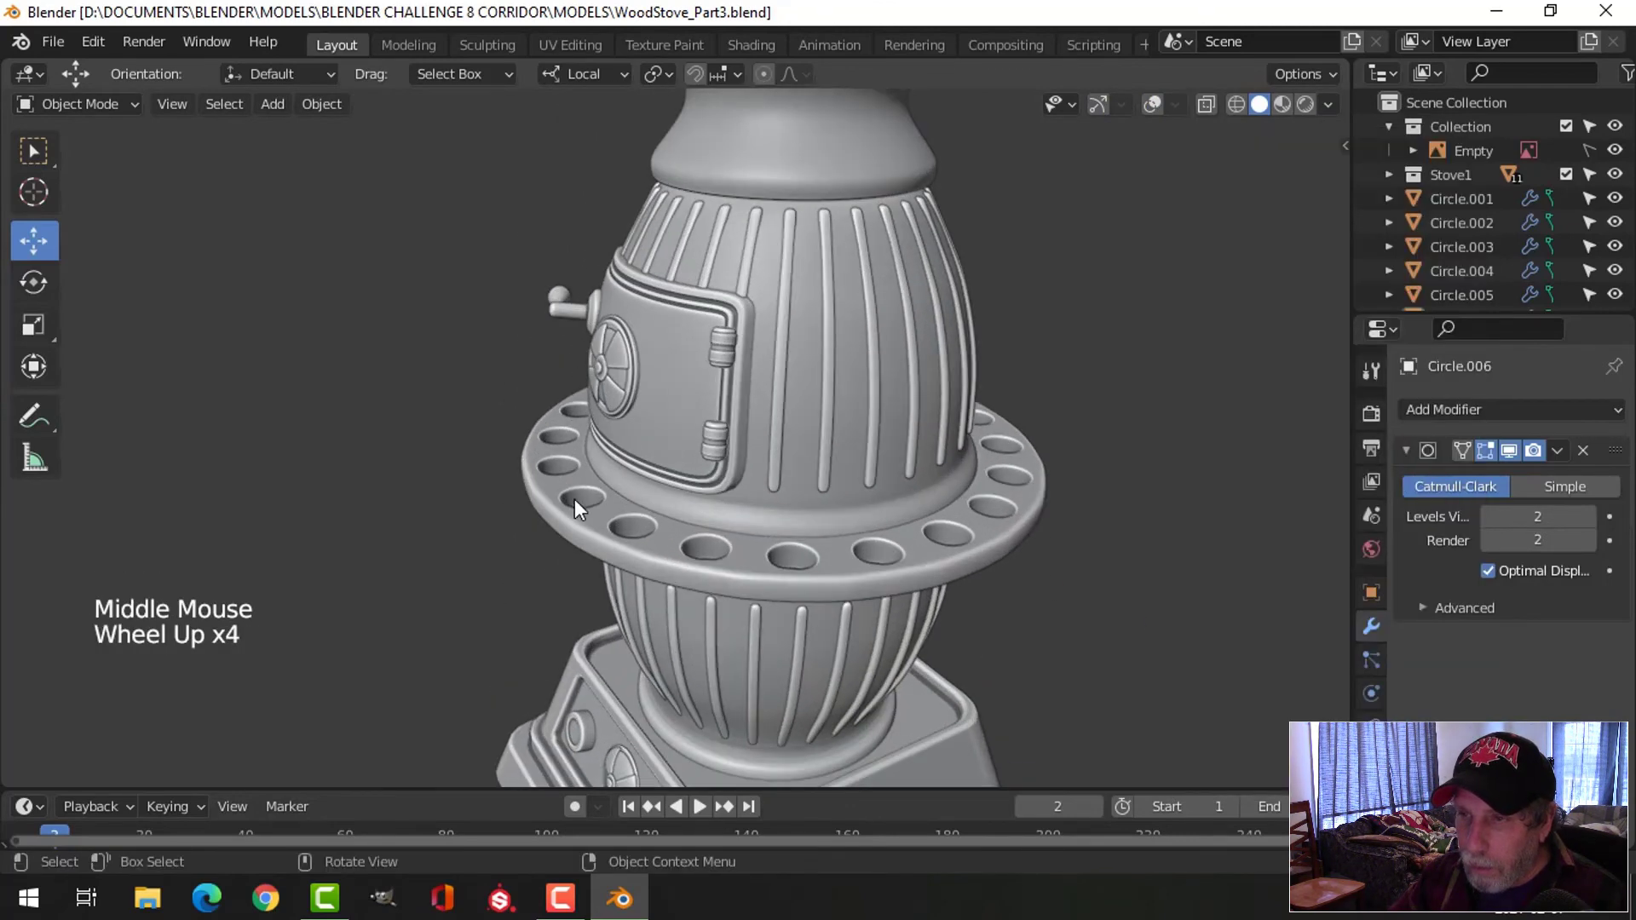
Examine the finished stove from several angles, checking the door, hinges, perforated ring, base and overall proportions
scroll(575, 499, "down", 3)
middle_click_drag(518, 501, 765, 491)
scroll(584, 448, "down", 1)
scroll(610, 466, "up", 1)
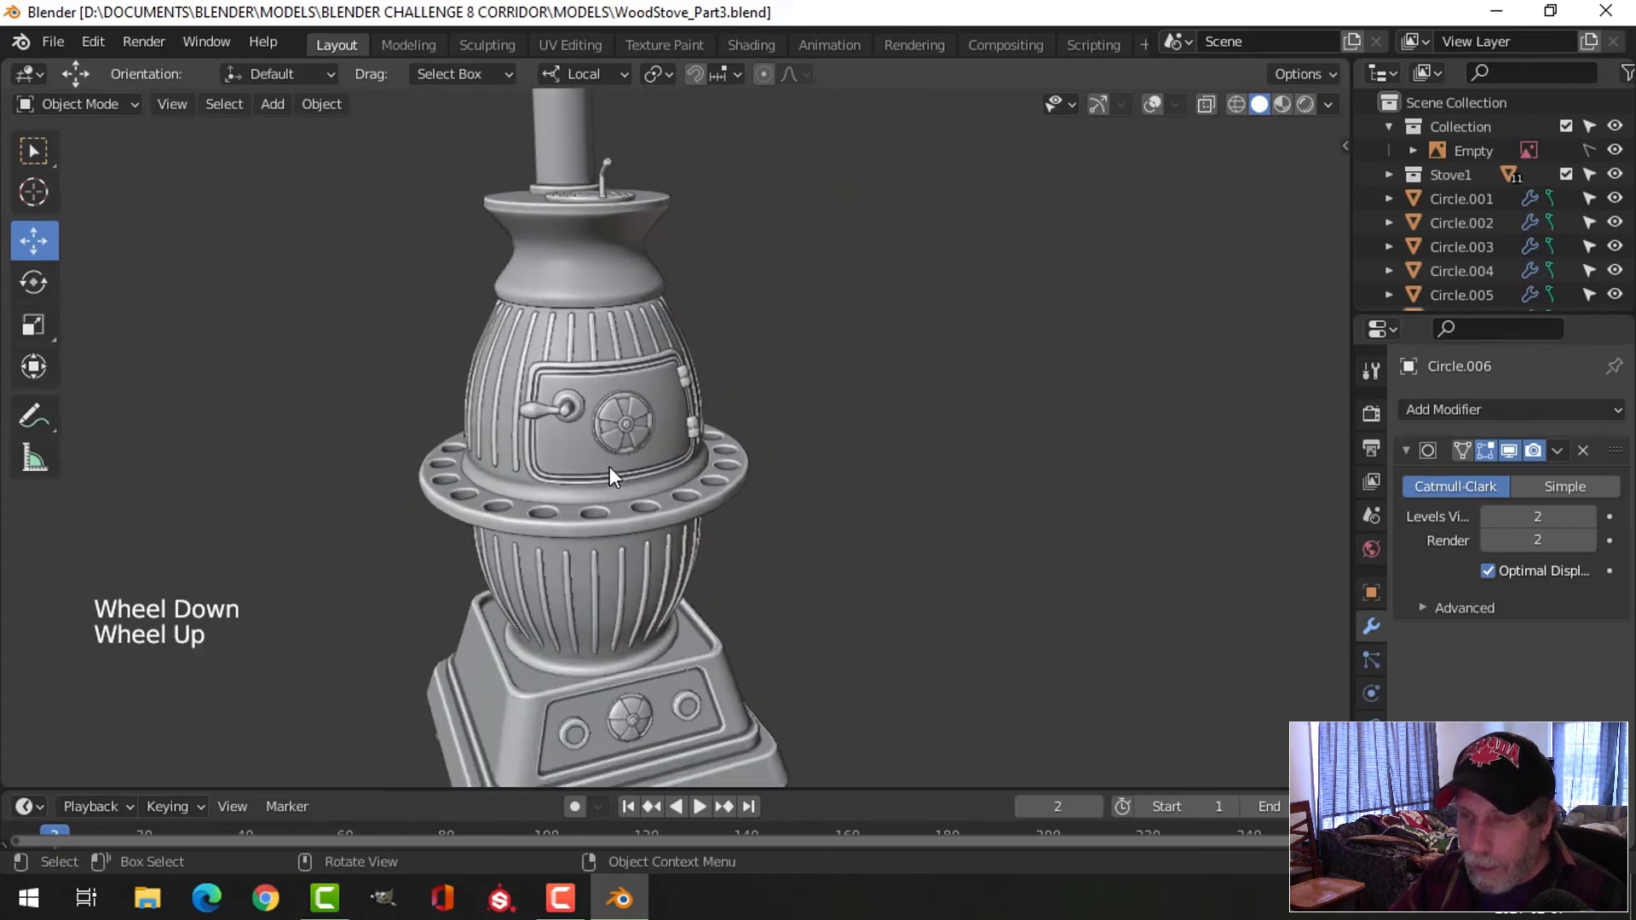
scroll(610, 467, "up", 1)
scroll(651, 472, "down", 1)
scroll(651, 472, "down", 1)
middle_click_drag(651, 472, 809, 535)
scroll(709, 529, "down", 2)
scroll(735, 489, "up", 1)
scroll(736, 490, "up", 1)
scroll(744, 474, "down", 1)
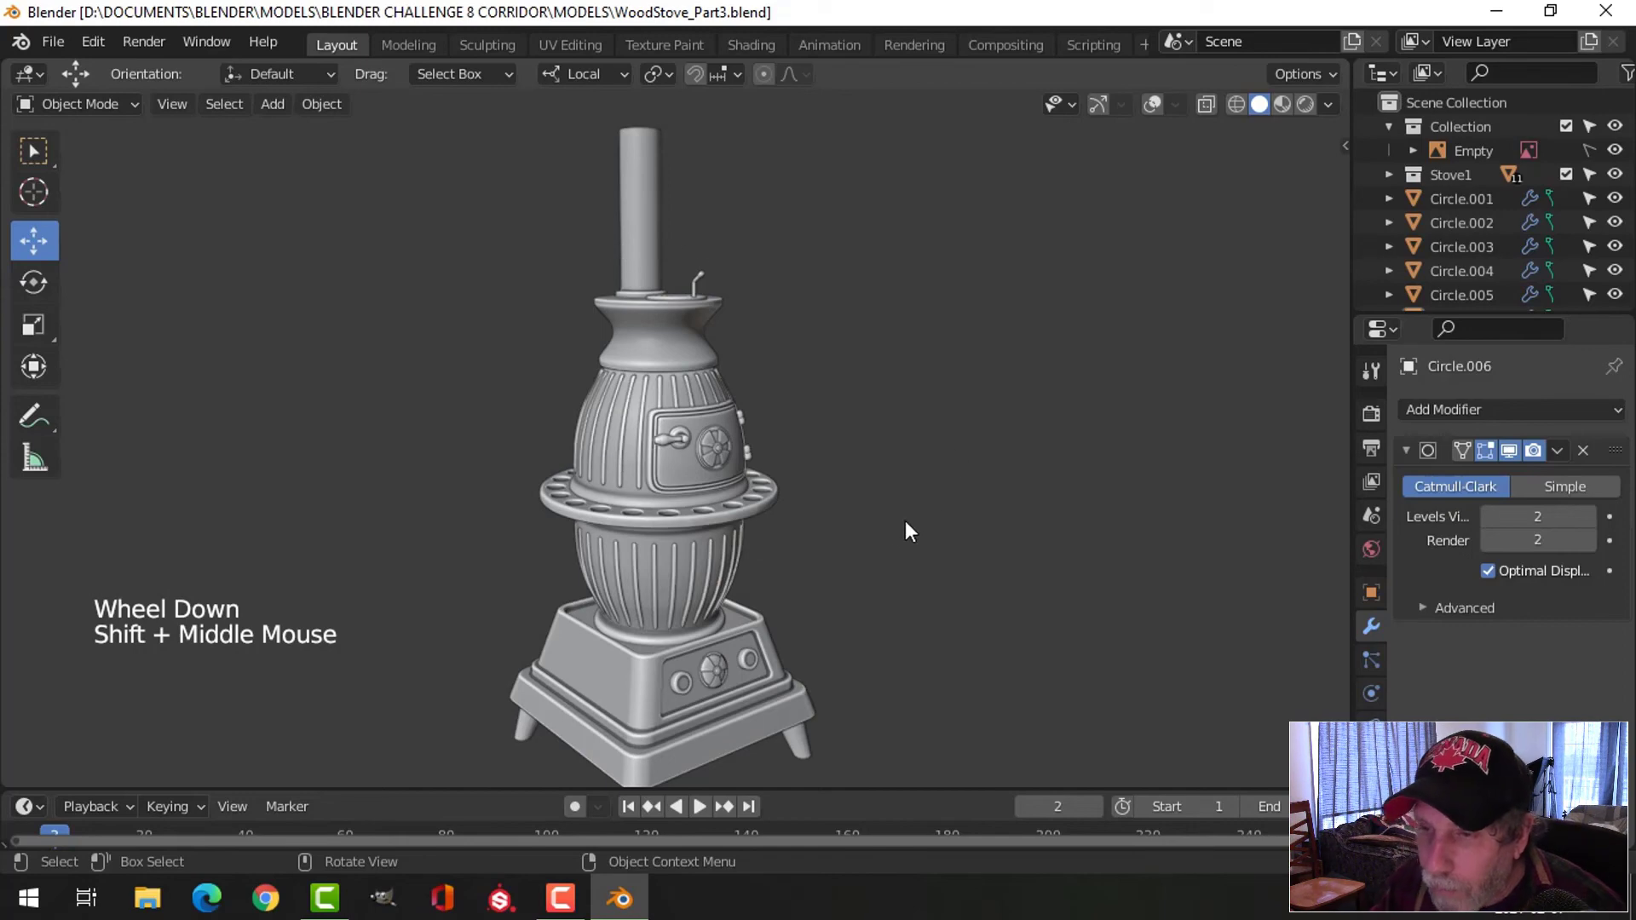
scroll(784, 374, "down", 2)
scroll(809, 418, "down", 1)
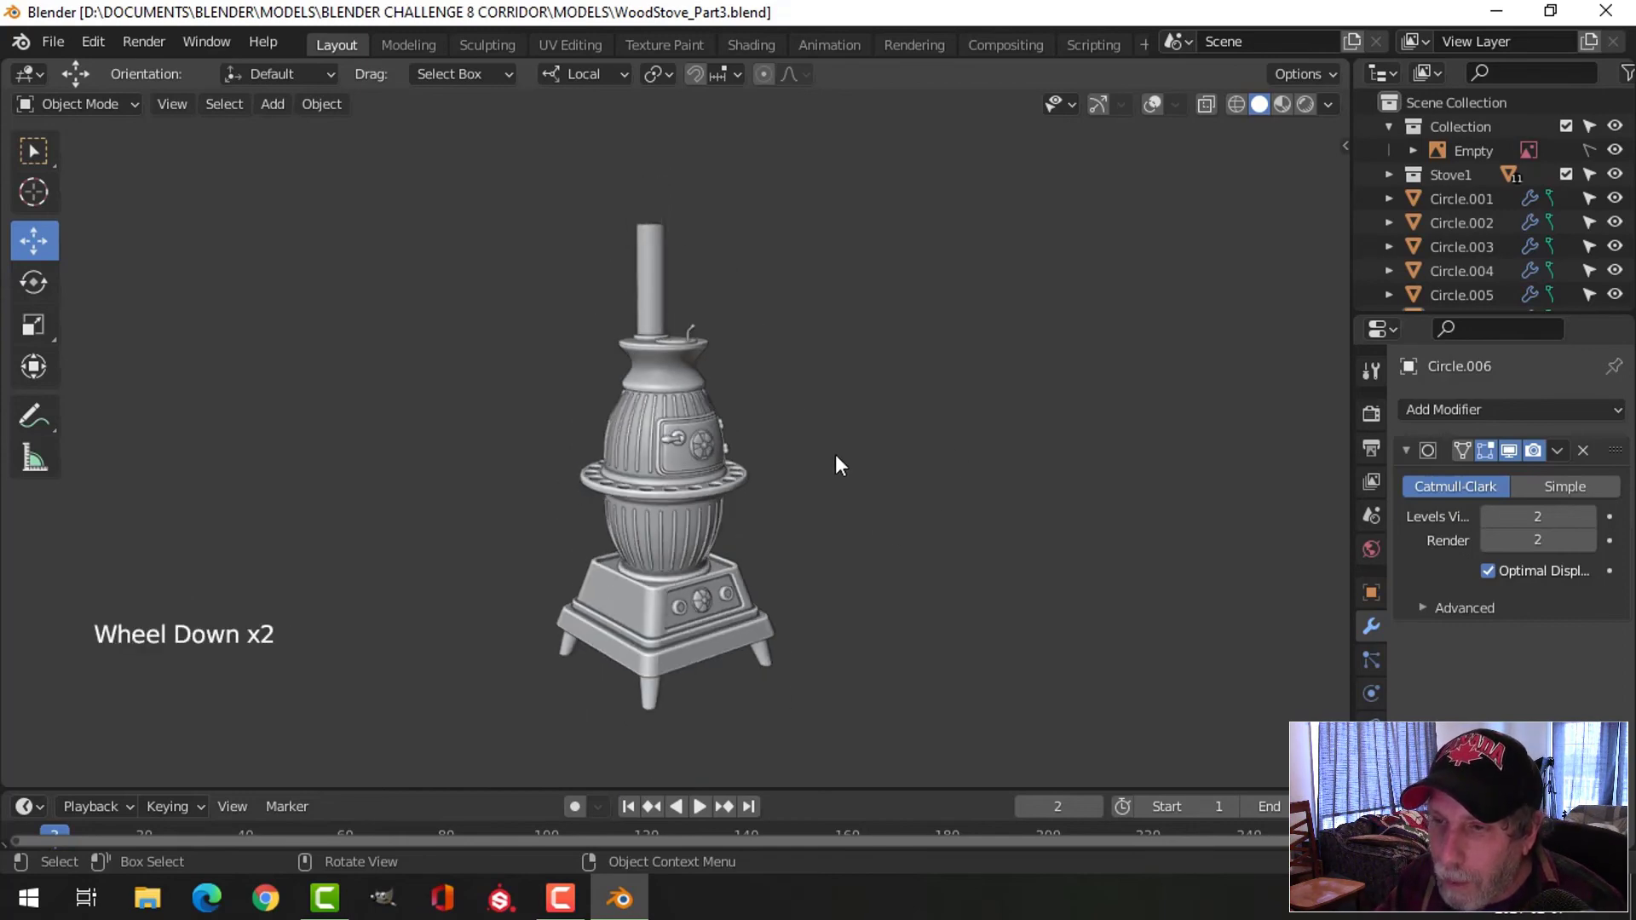
middle_click_drag(840, 463, 804, 486)
scroll(810, 482, "up", 4)
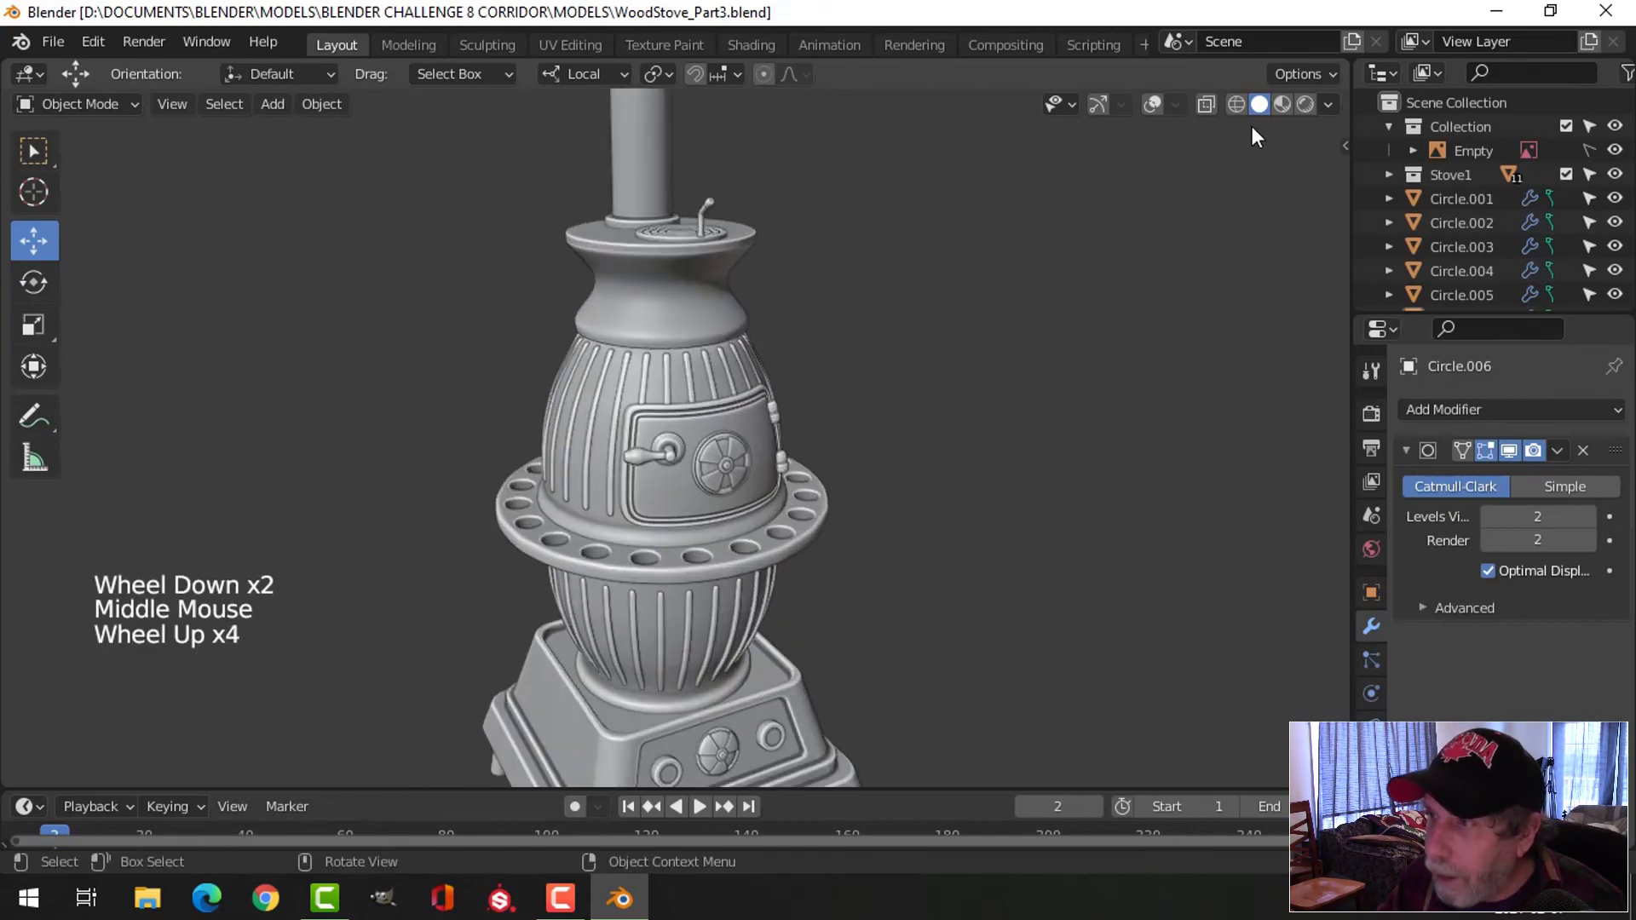
Switch the viewport lighting to MatCap and shade the stove with the dark blue MatCap that has an orange edge
left_click(1329, 105)
left_click(1309, 222)
left_click(1316, 268)
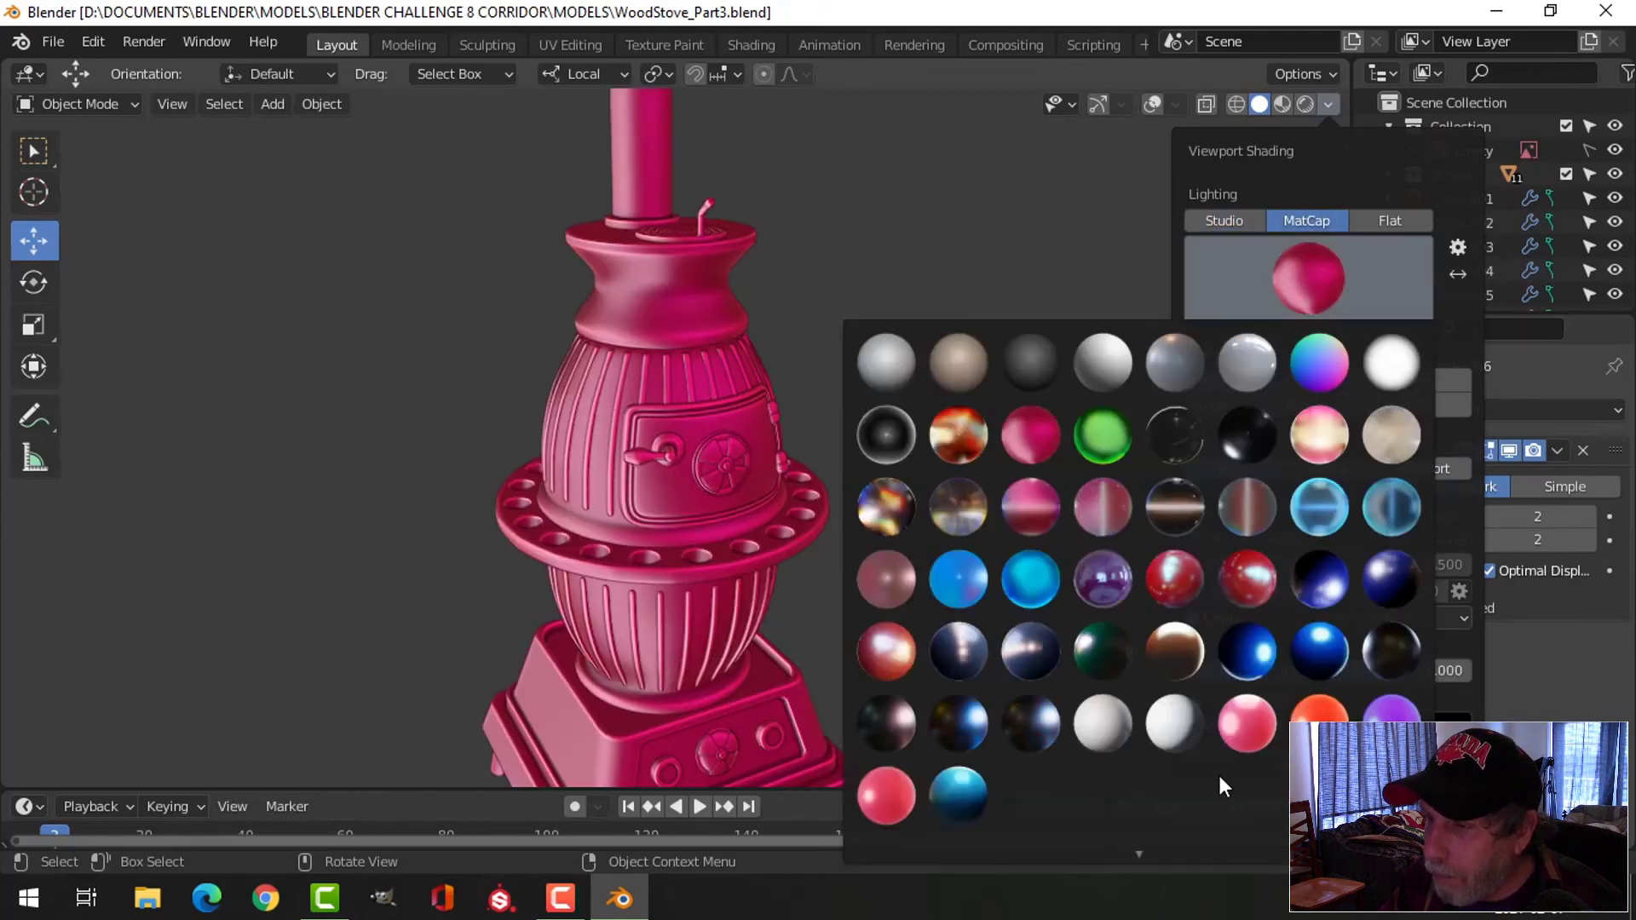
left_click(1044, 797)
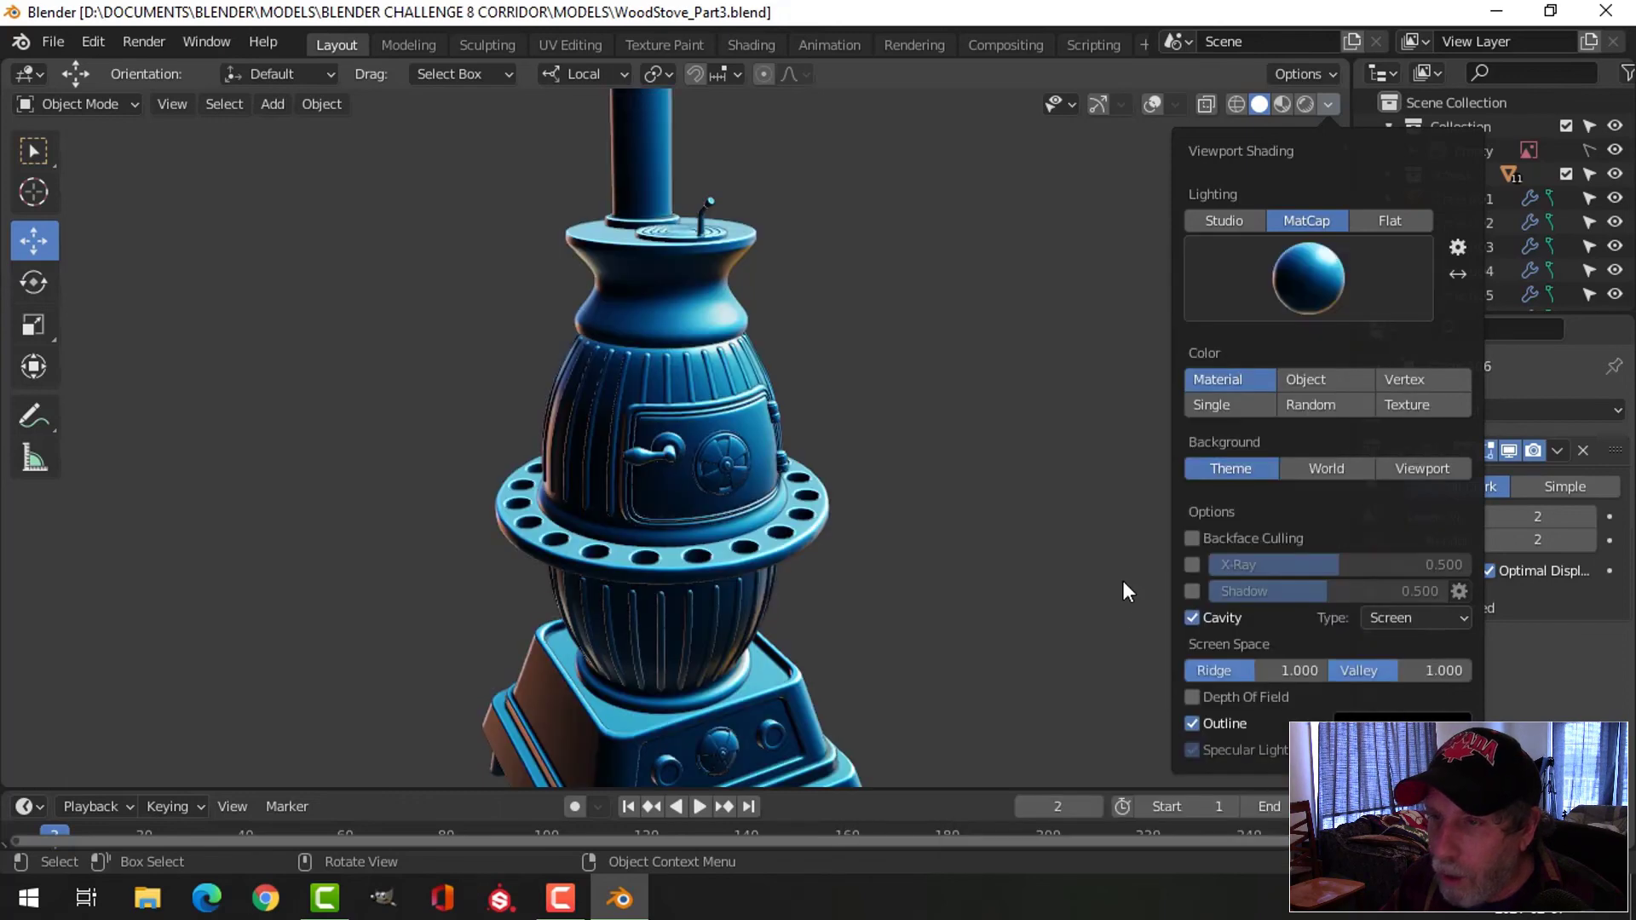
Change the stove's MatCap to the black one with a teal rim light and view the effect
left_click(1326, 102)
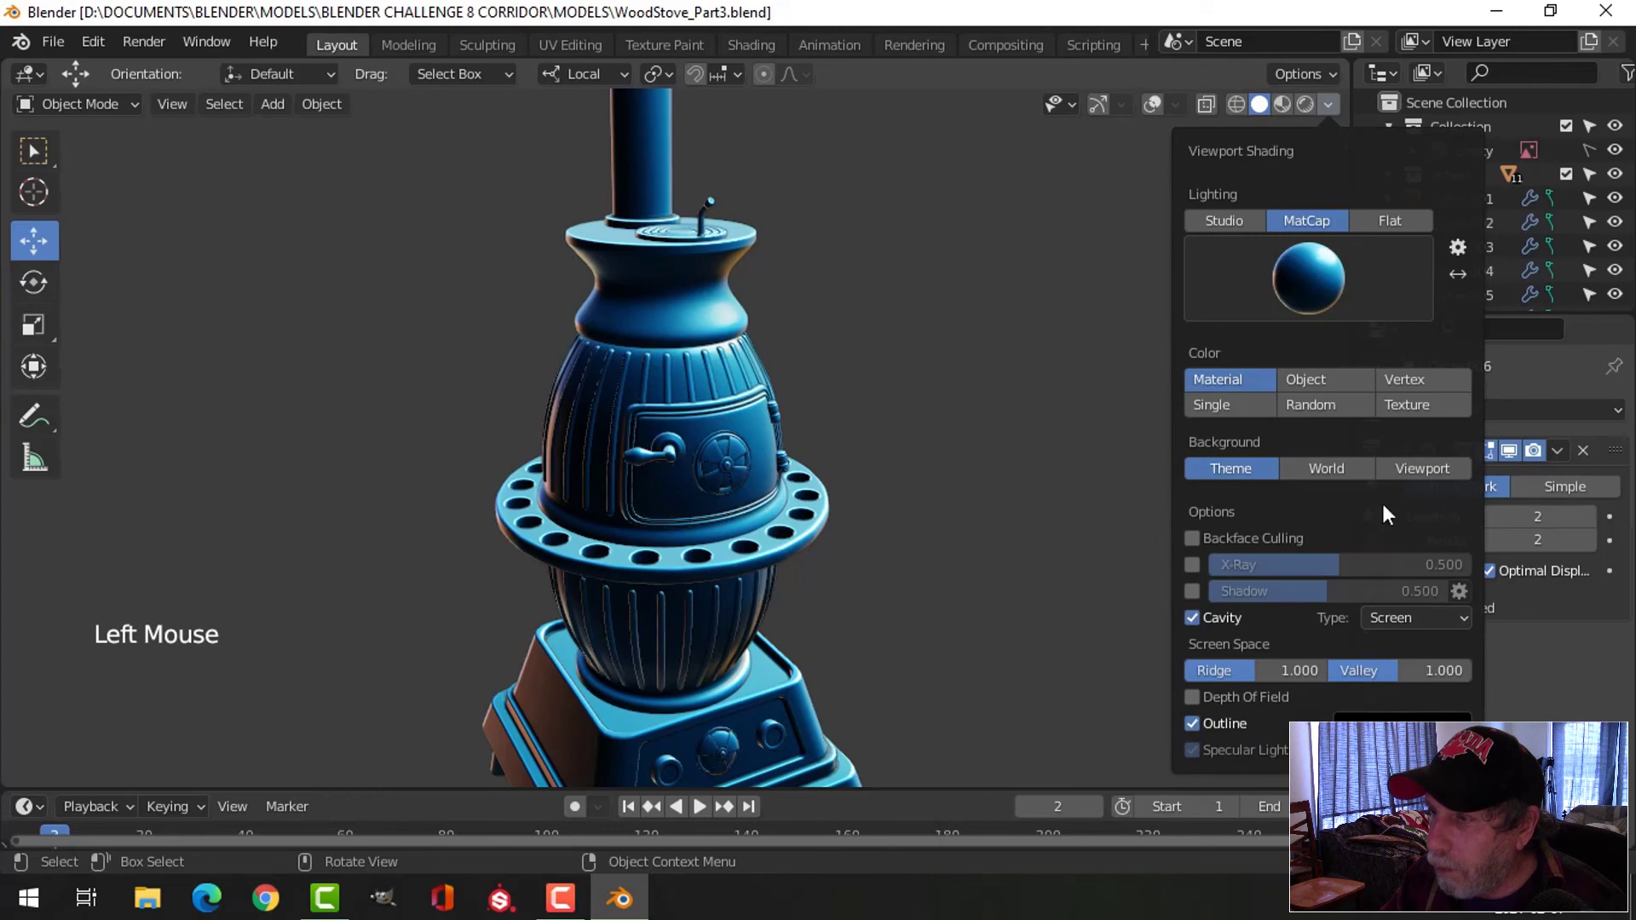
left_click(1305, 281)
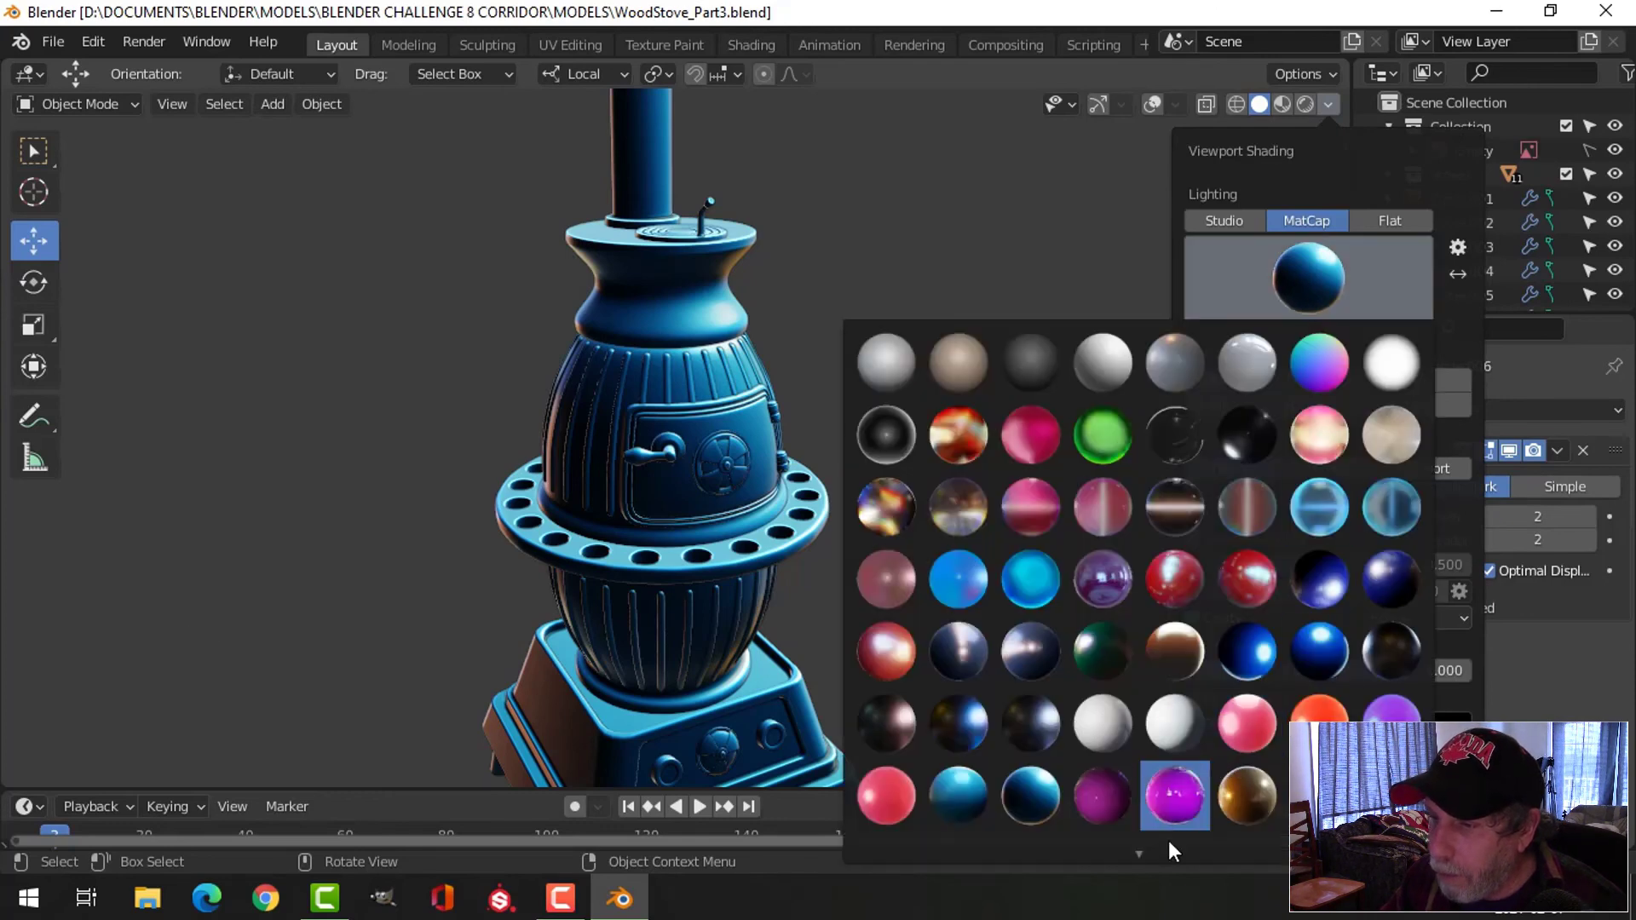
scroll(1149, 850, "down", 5)
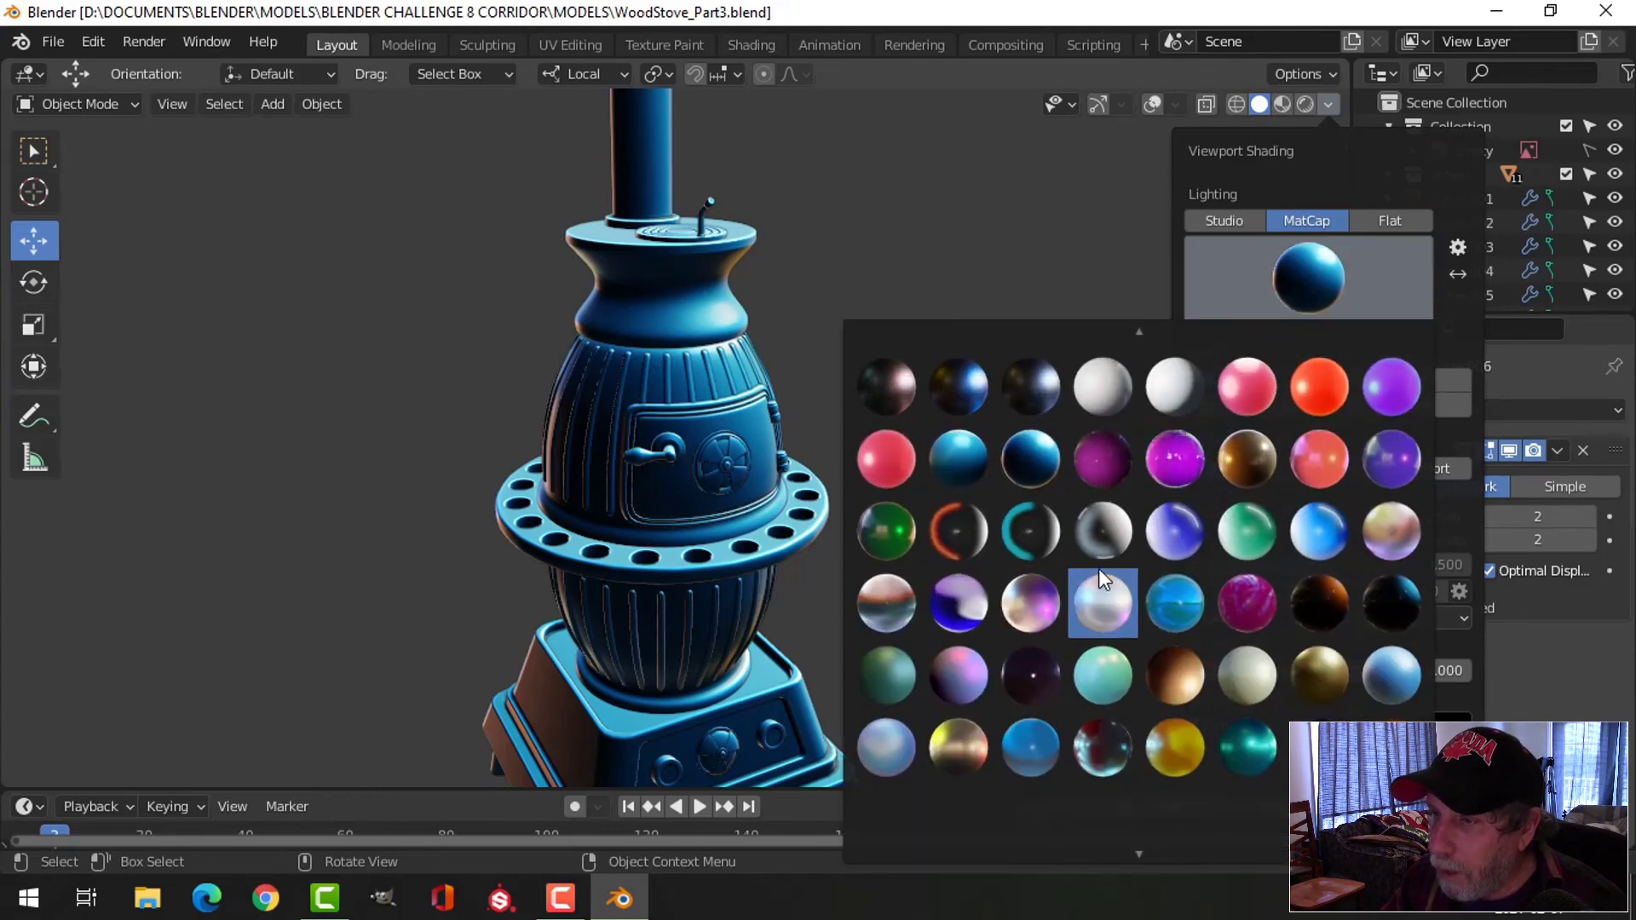
left_click(1041, 524)
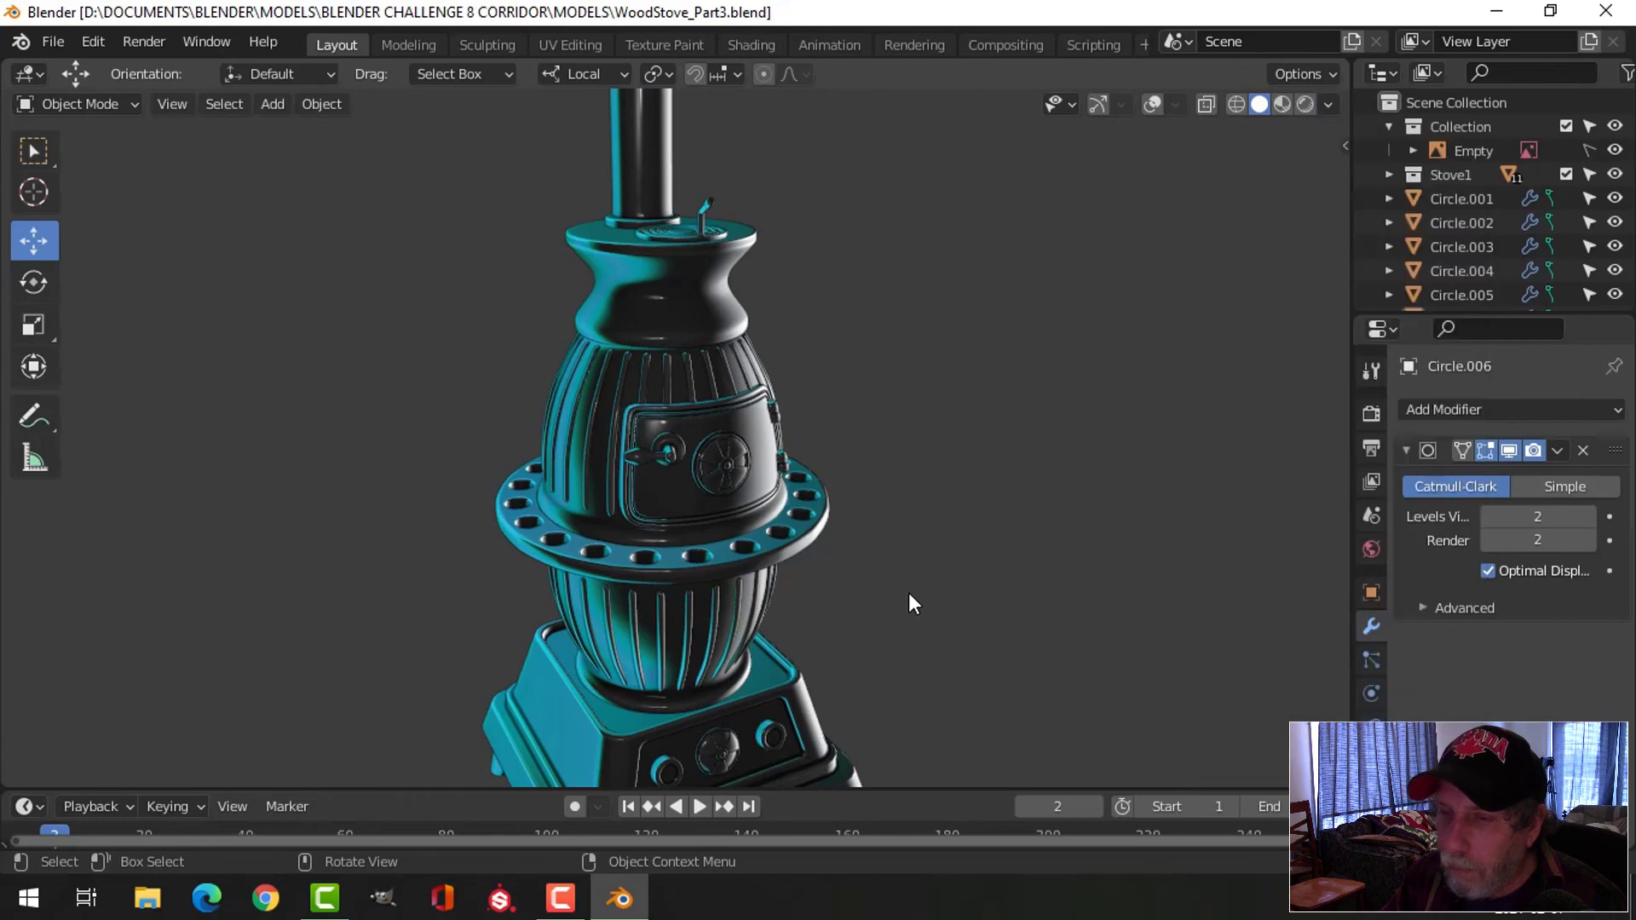
mouse_move(908, 593)
middle_mouse_down()
mouse_move(881, 571)
mouse_move(693, 554)
mouse_move(1003, 553)
mouse_move(841, 588)
mouse_move(1232, 232)
middle_mouse_up()
scroll(841, 588, "down", 1)
Change the stove's MatCap to the polished bronze metallic one
left_click(1329, 104)
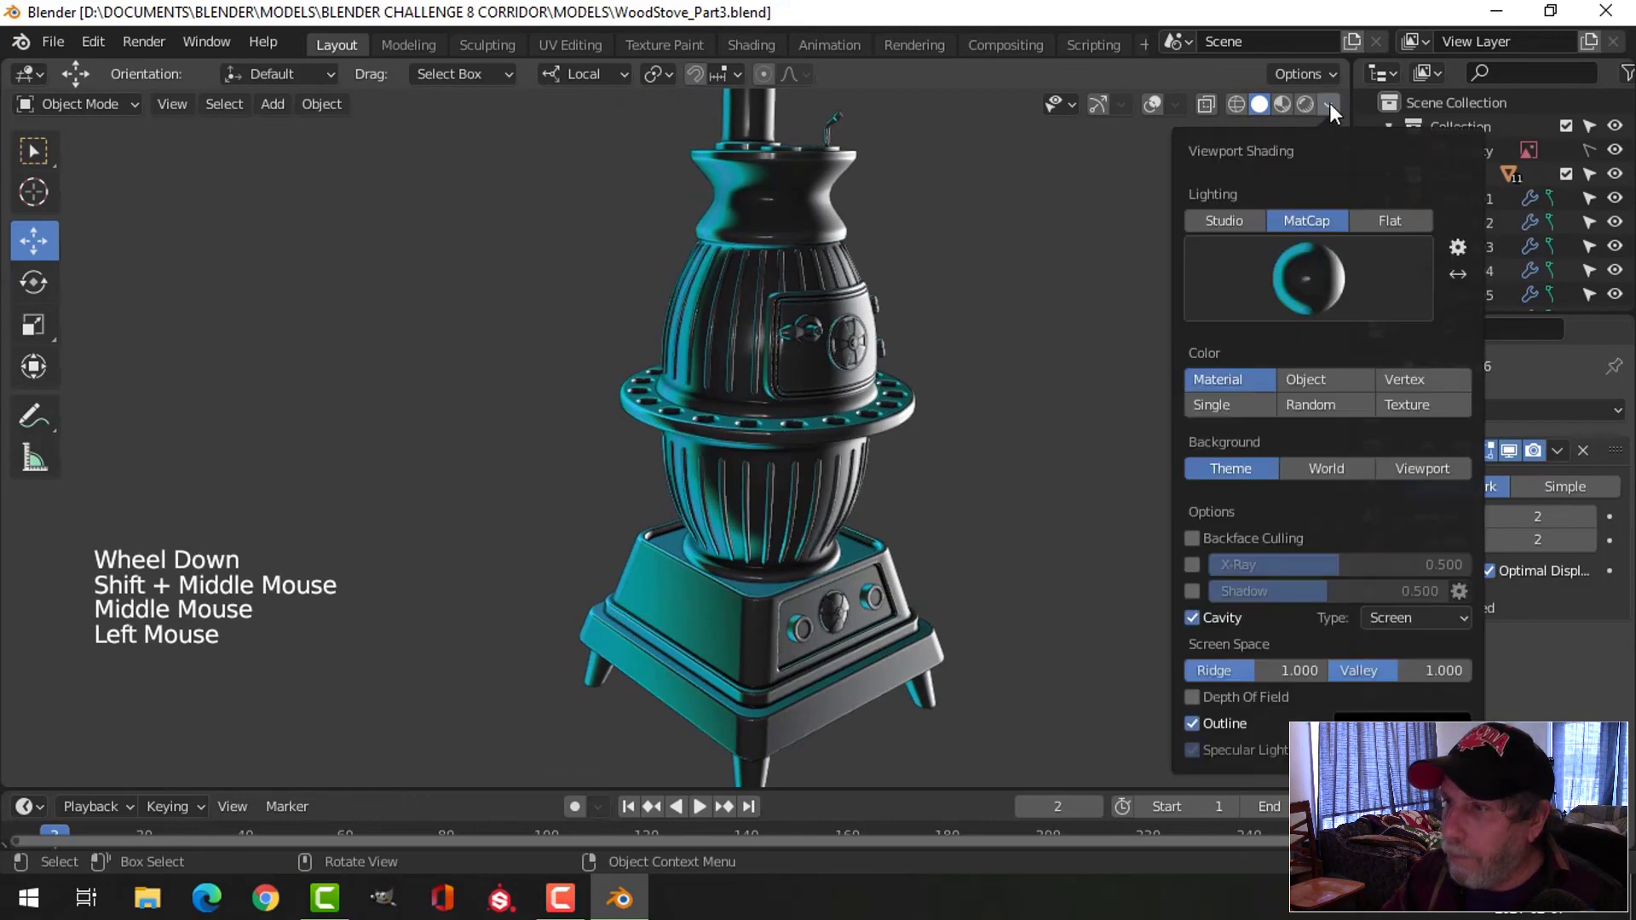
left_click(1302, 299)
scroll(1200, 841, "down", 5)
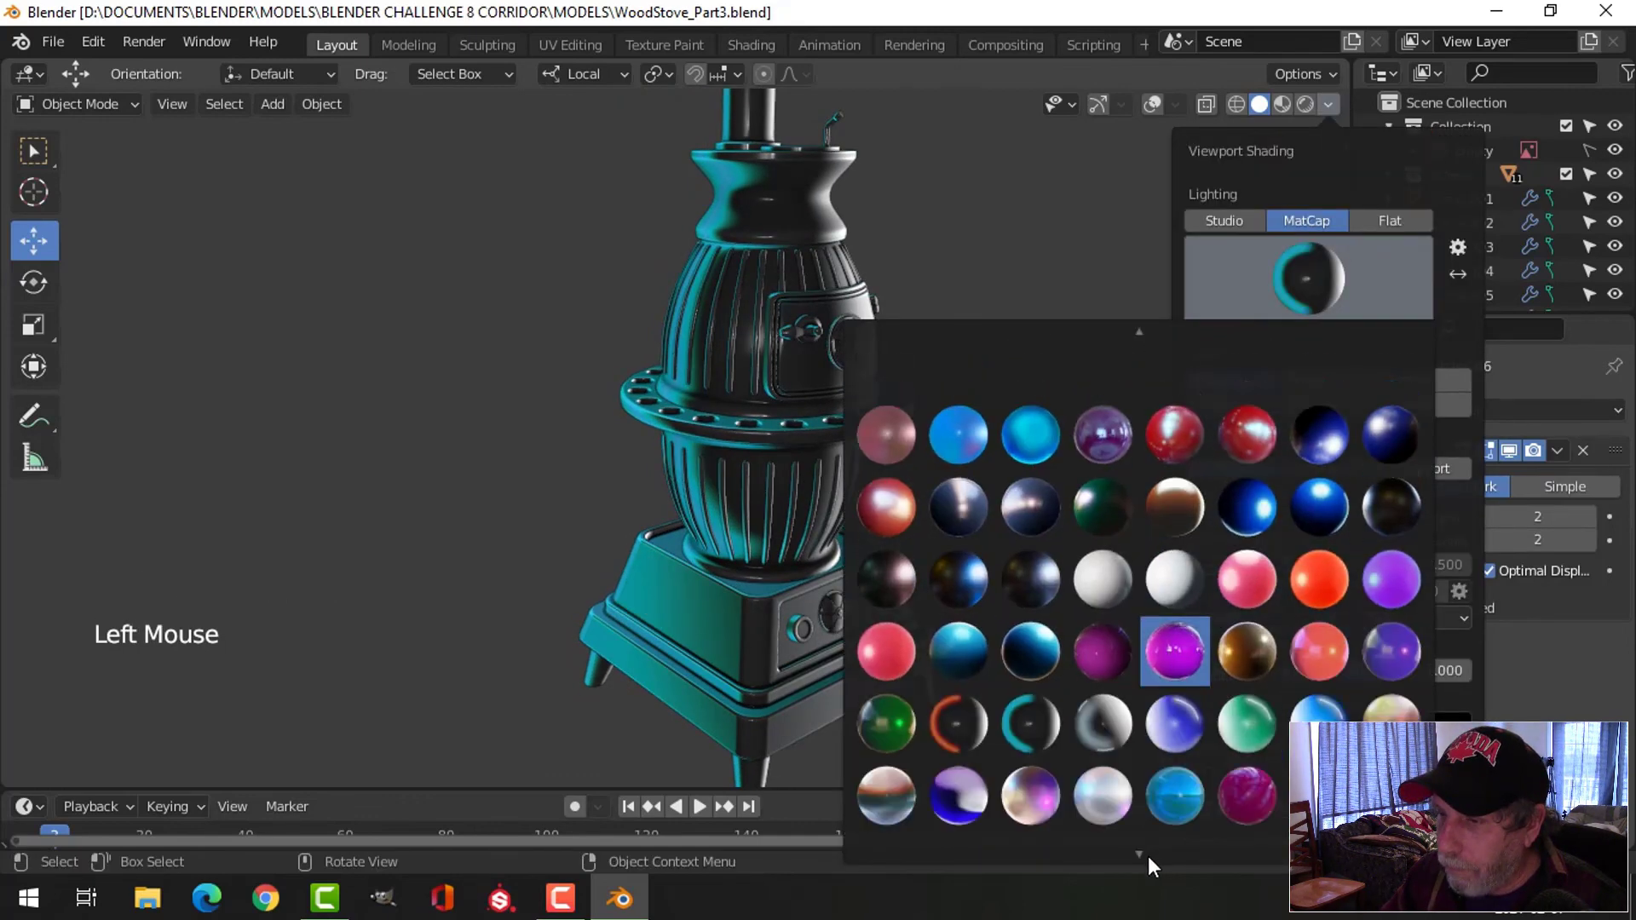
scroll(1184, 857, "down", 2)
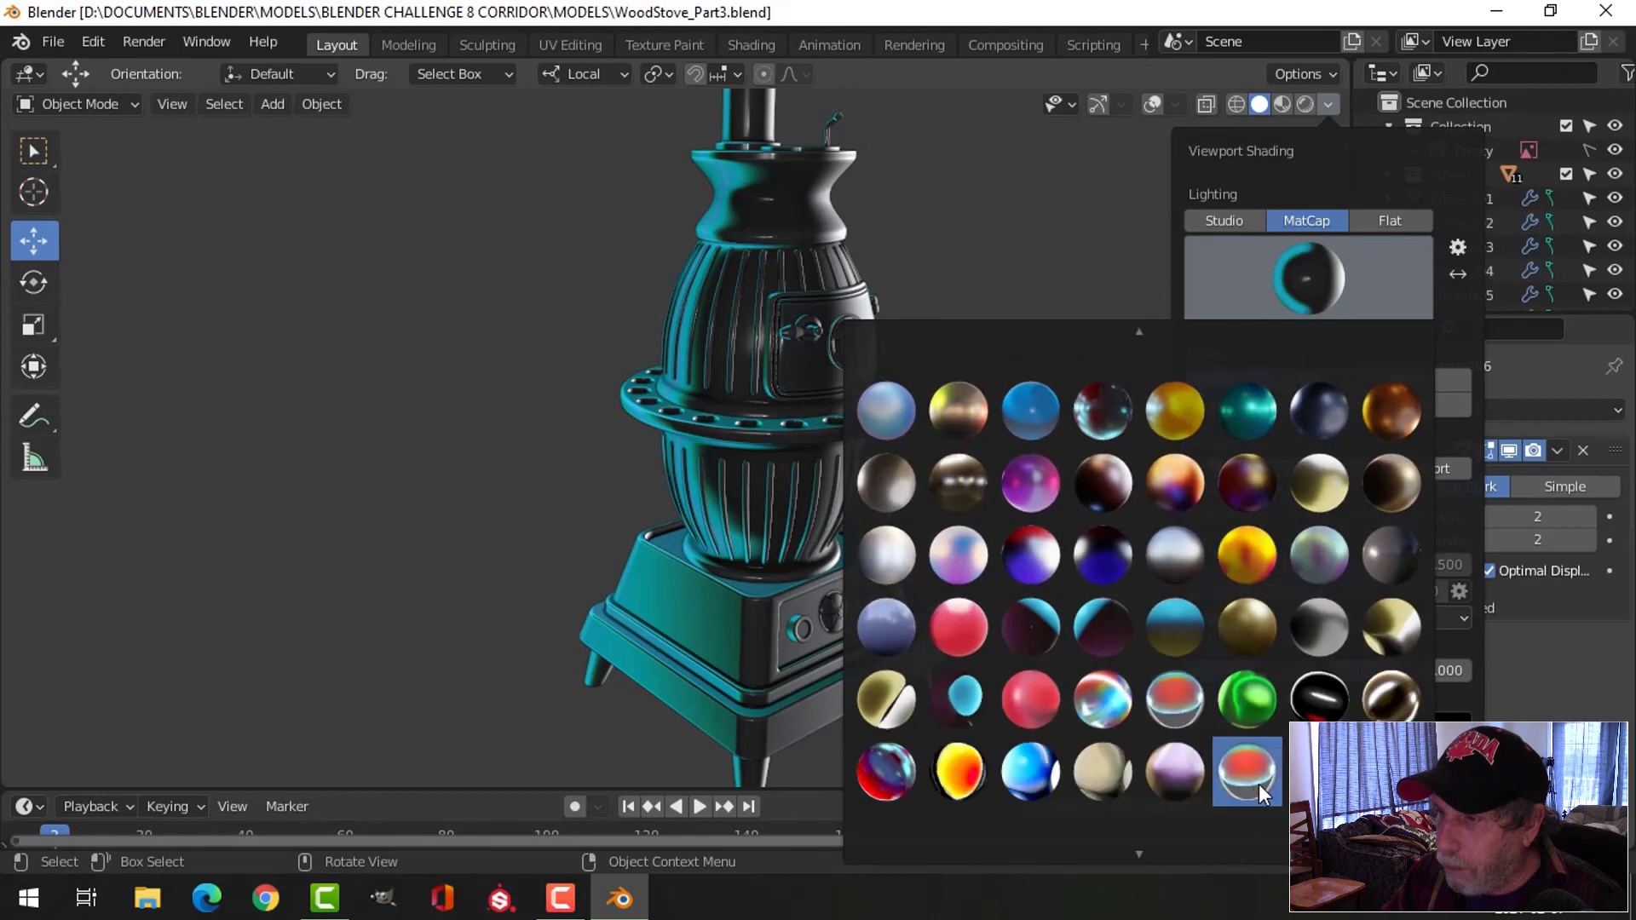
left_click(1378, 695)
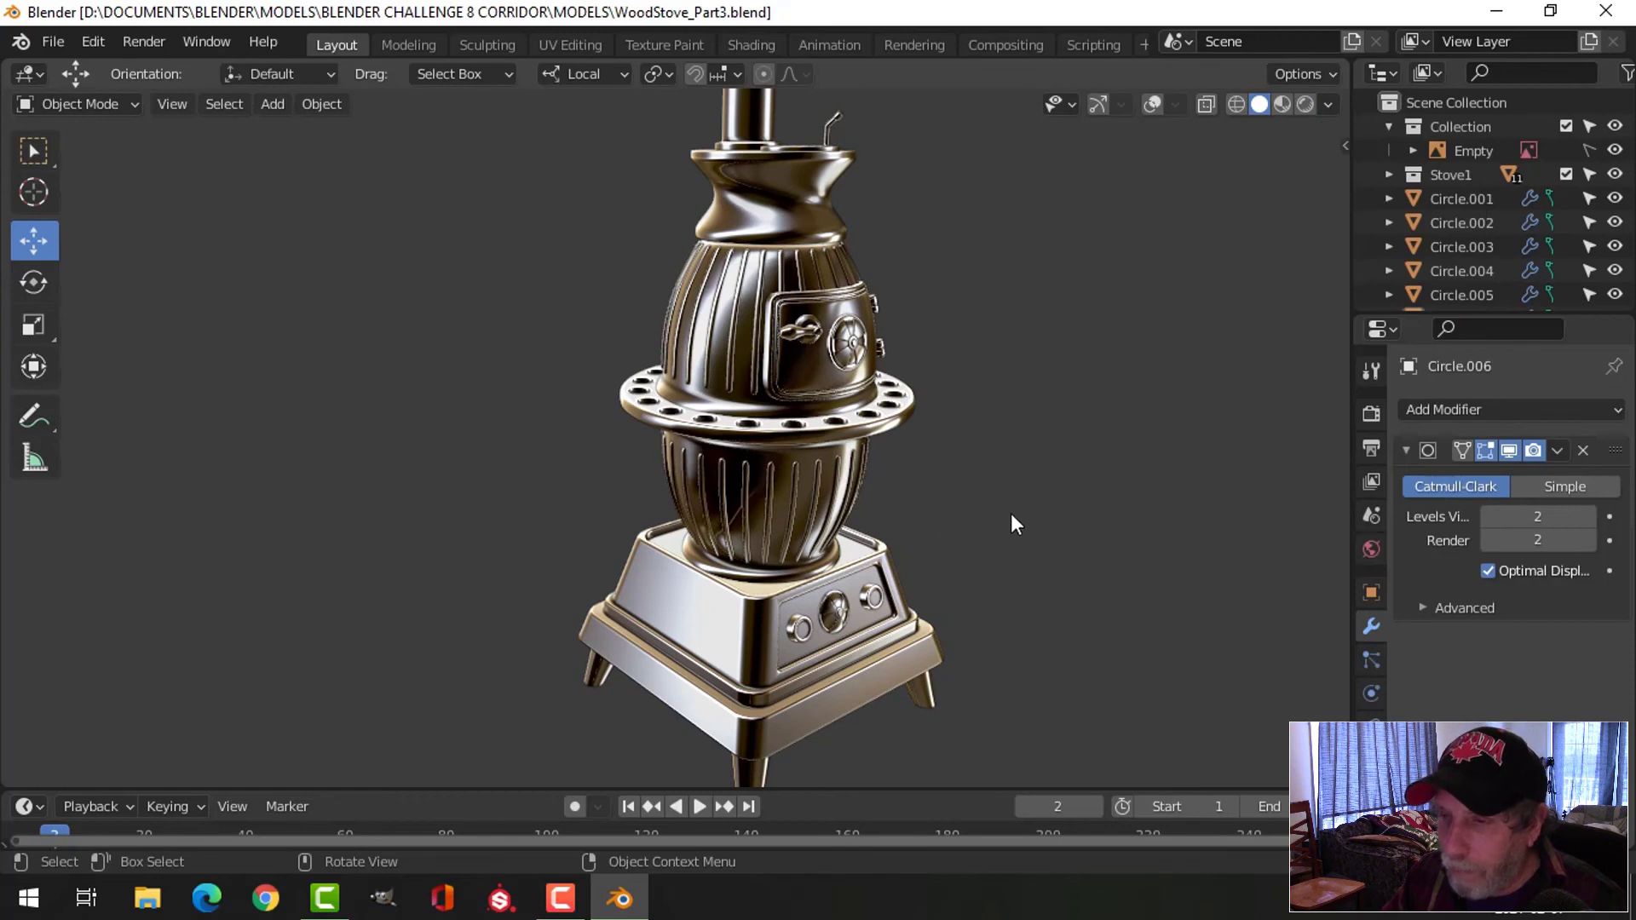
Set the viewport lighting back to Studio and compare the stove with Cavity shading off and on, leaving it on
left_click(1330, 104)
left_click(1250, 218)
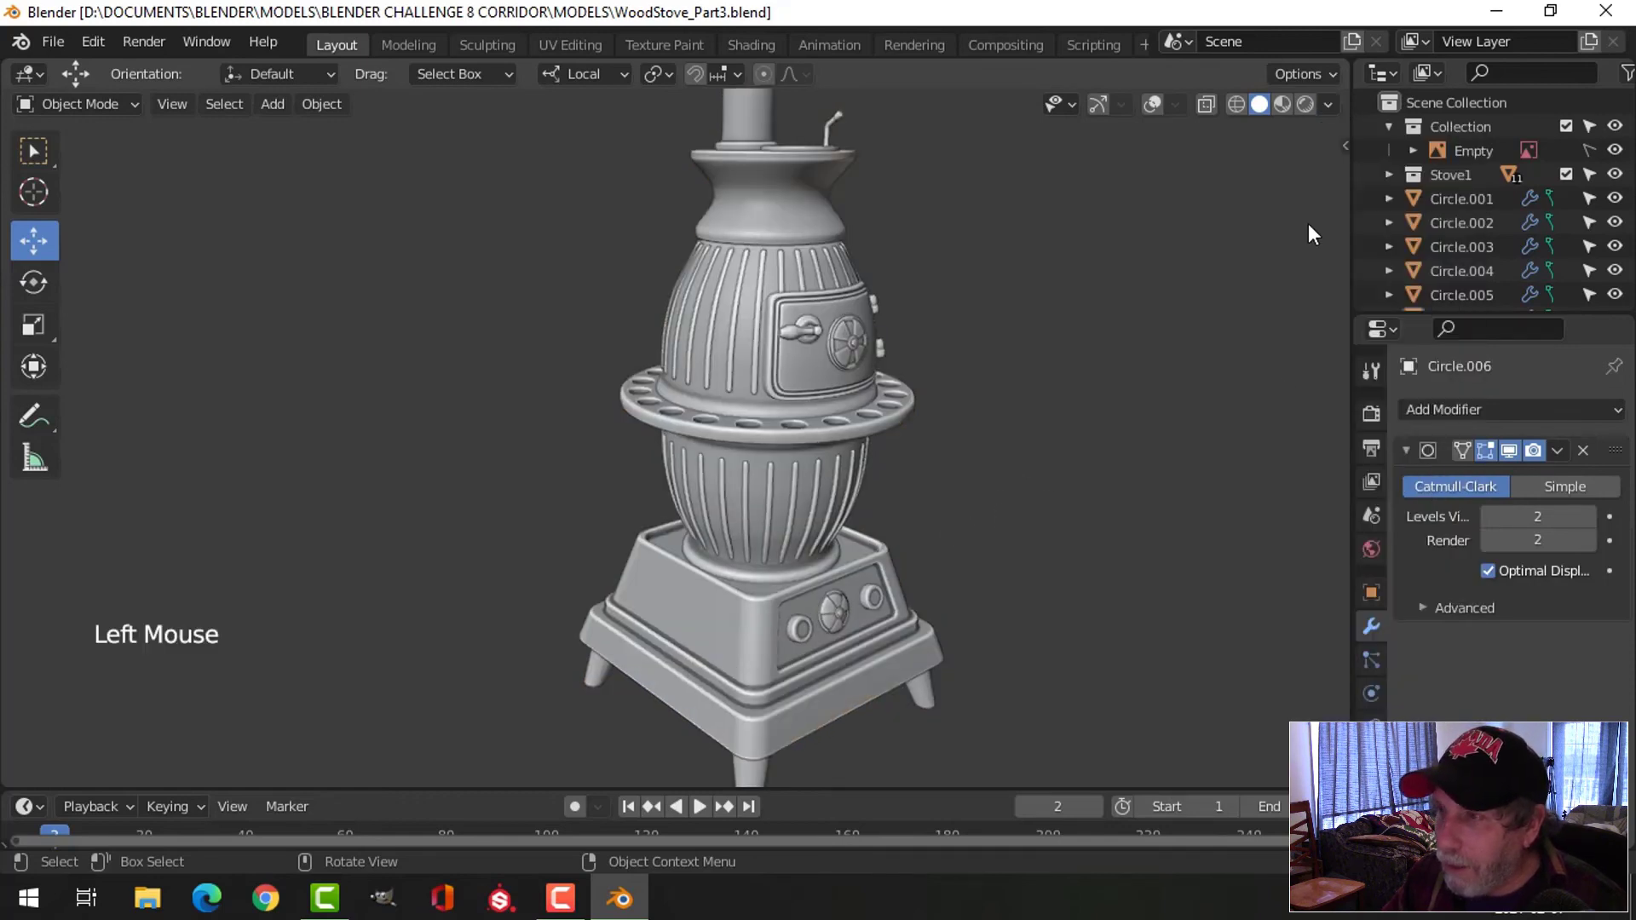
left_click(1329, 104)
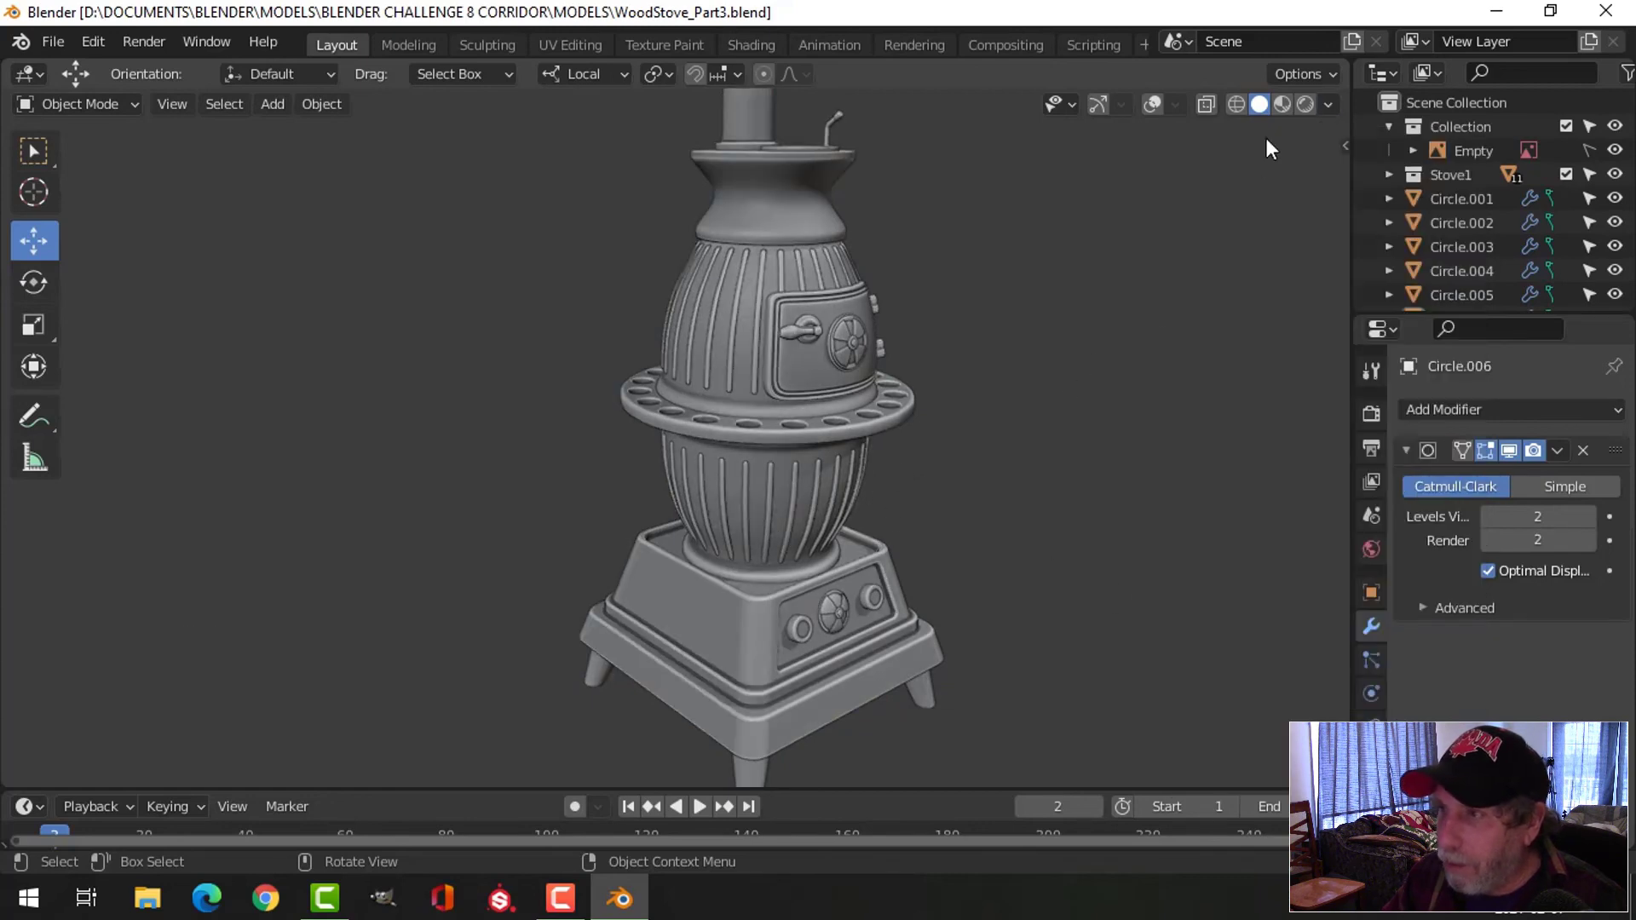
left_click(1329, 104)
left_click(1192, 621)
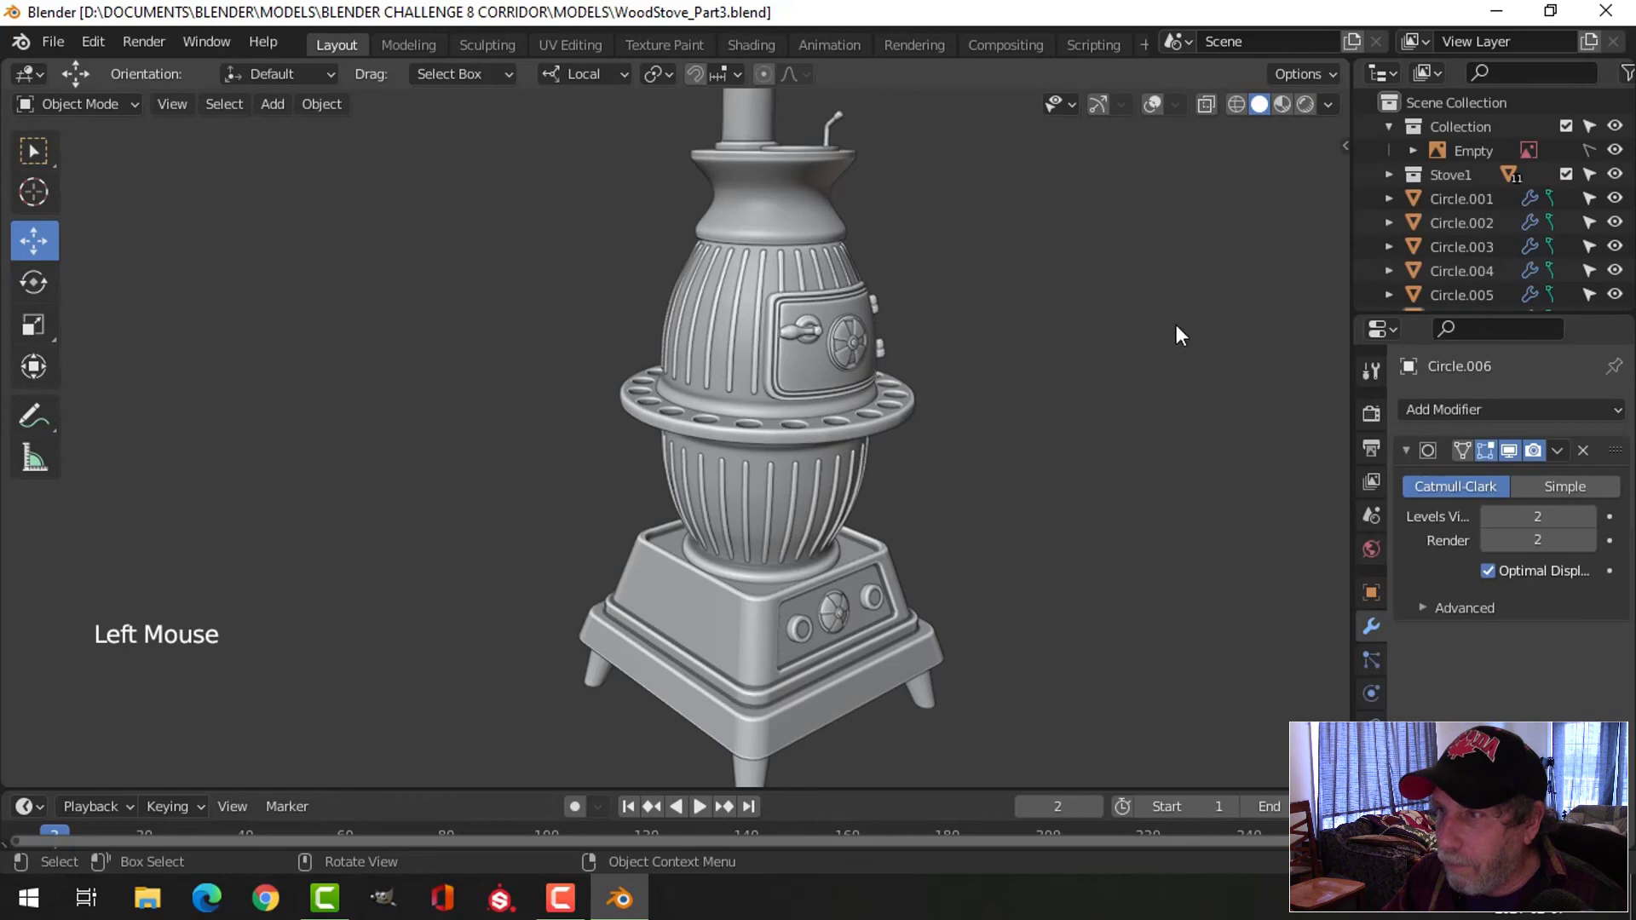
middle_click_drag(1014, 467, 898, 489)
scroll(820, 422, "down", 2)
scroll(878, 482, "up", 1)
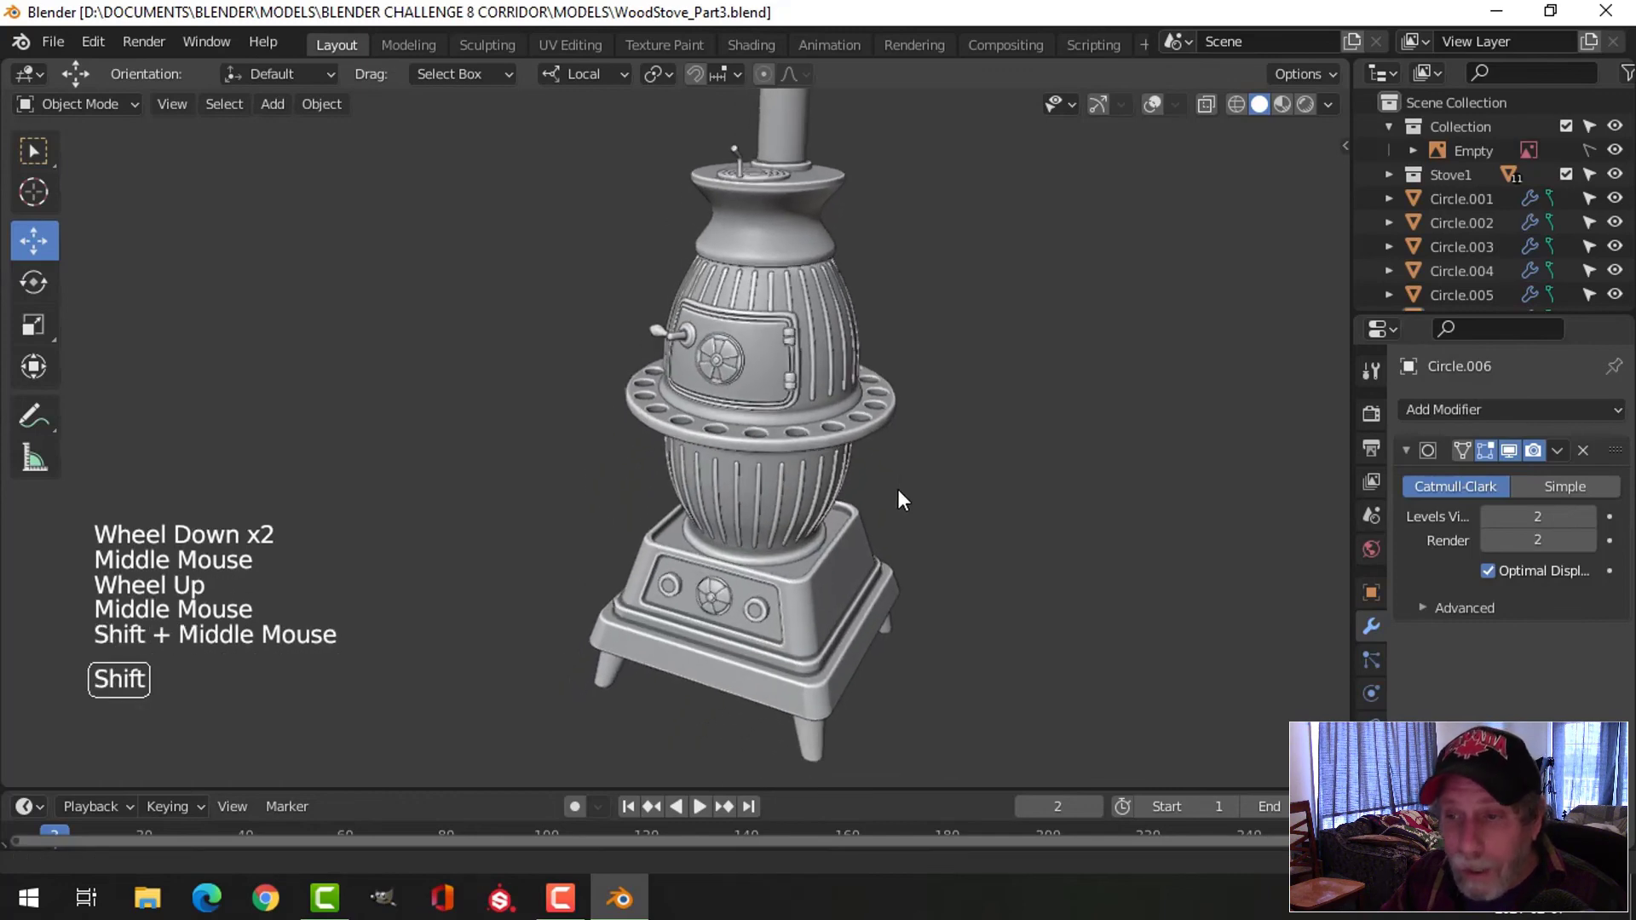
middle_click_drag(909, 431, 927, 494, "shift")
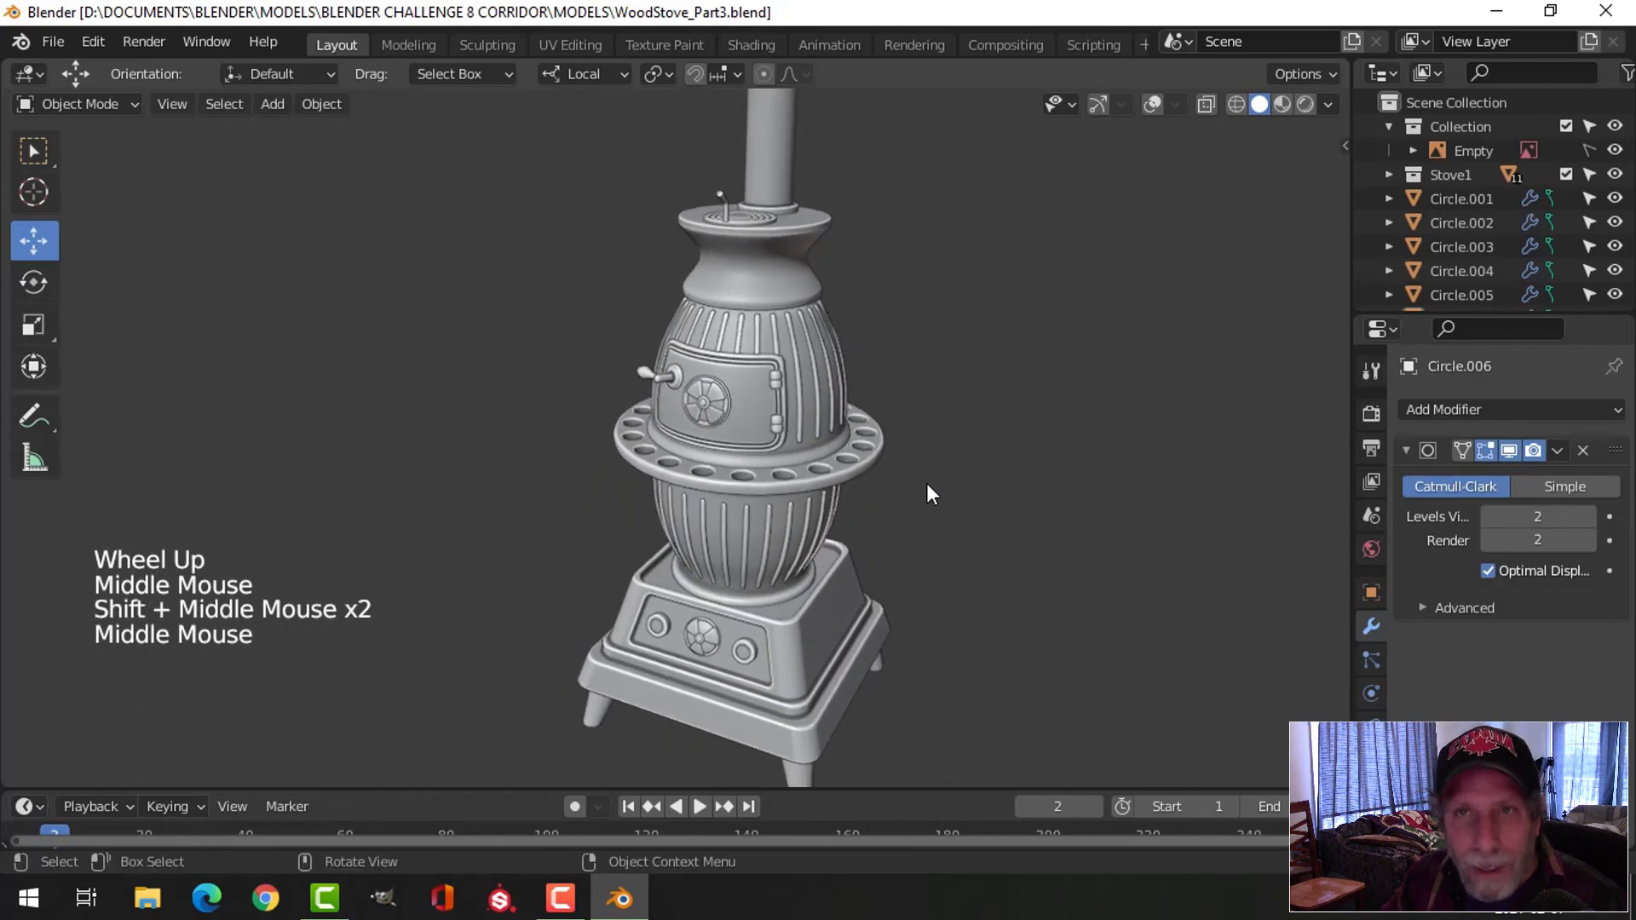